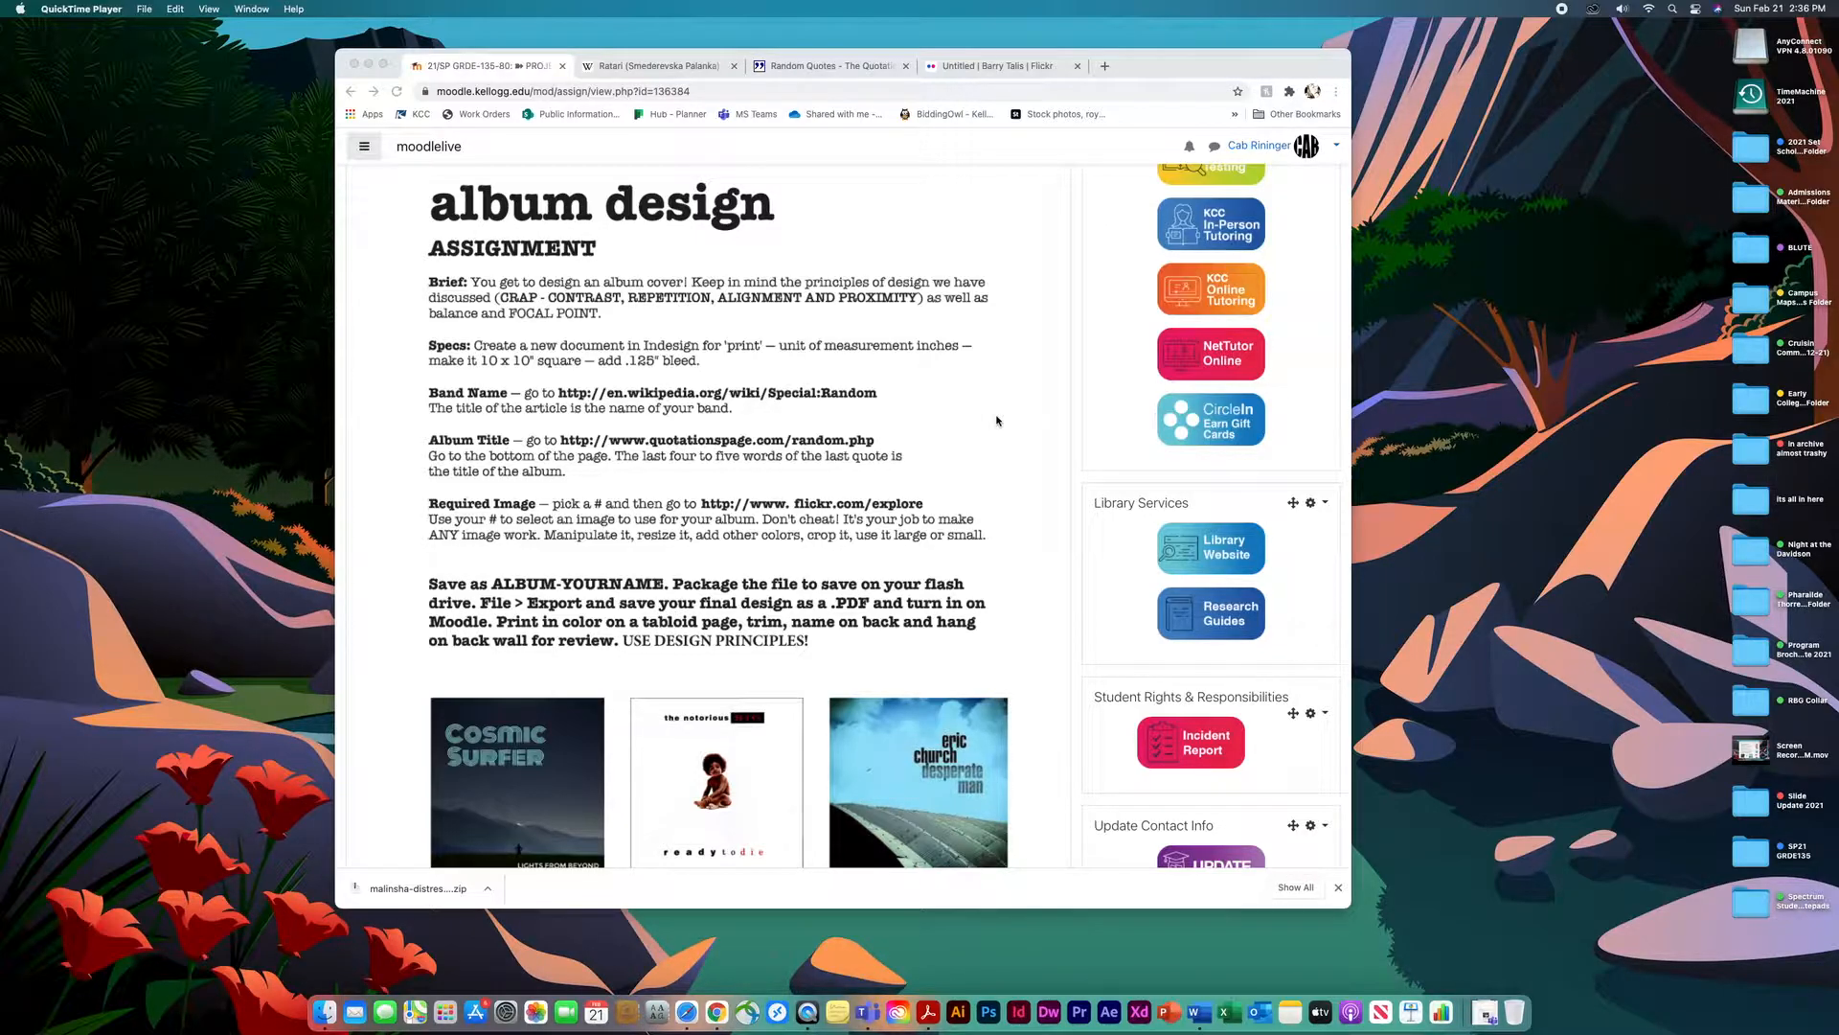
Switch to InDesign and start a new print document, naming it with the designer's full name followed by "Album Design".
click(1021, 1011)
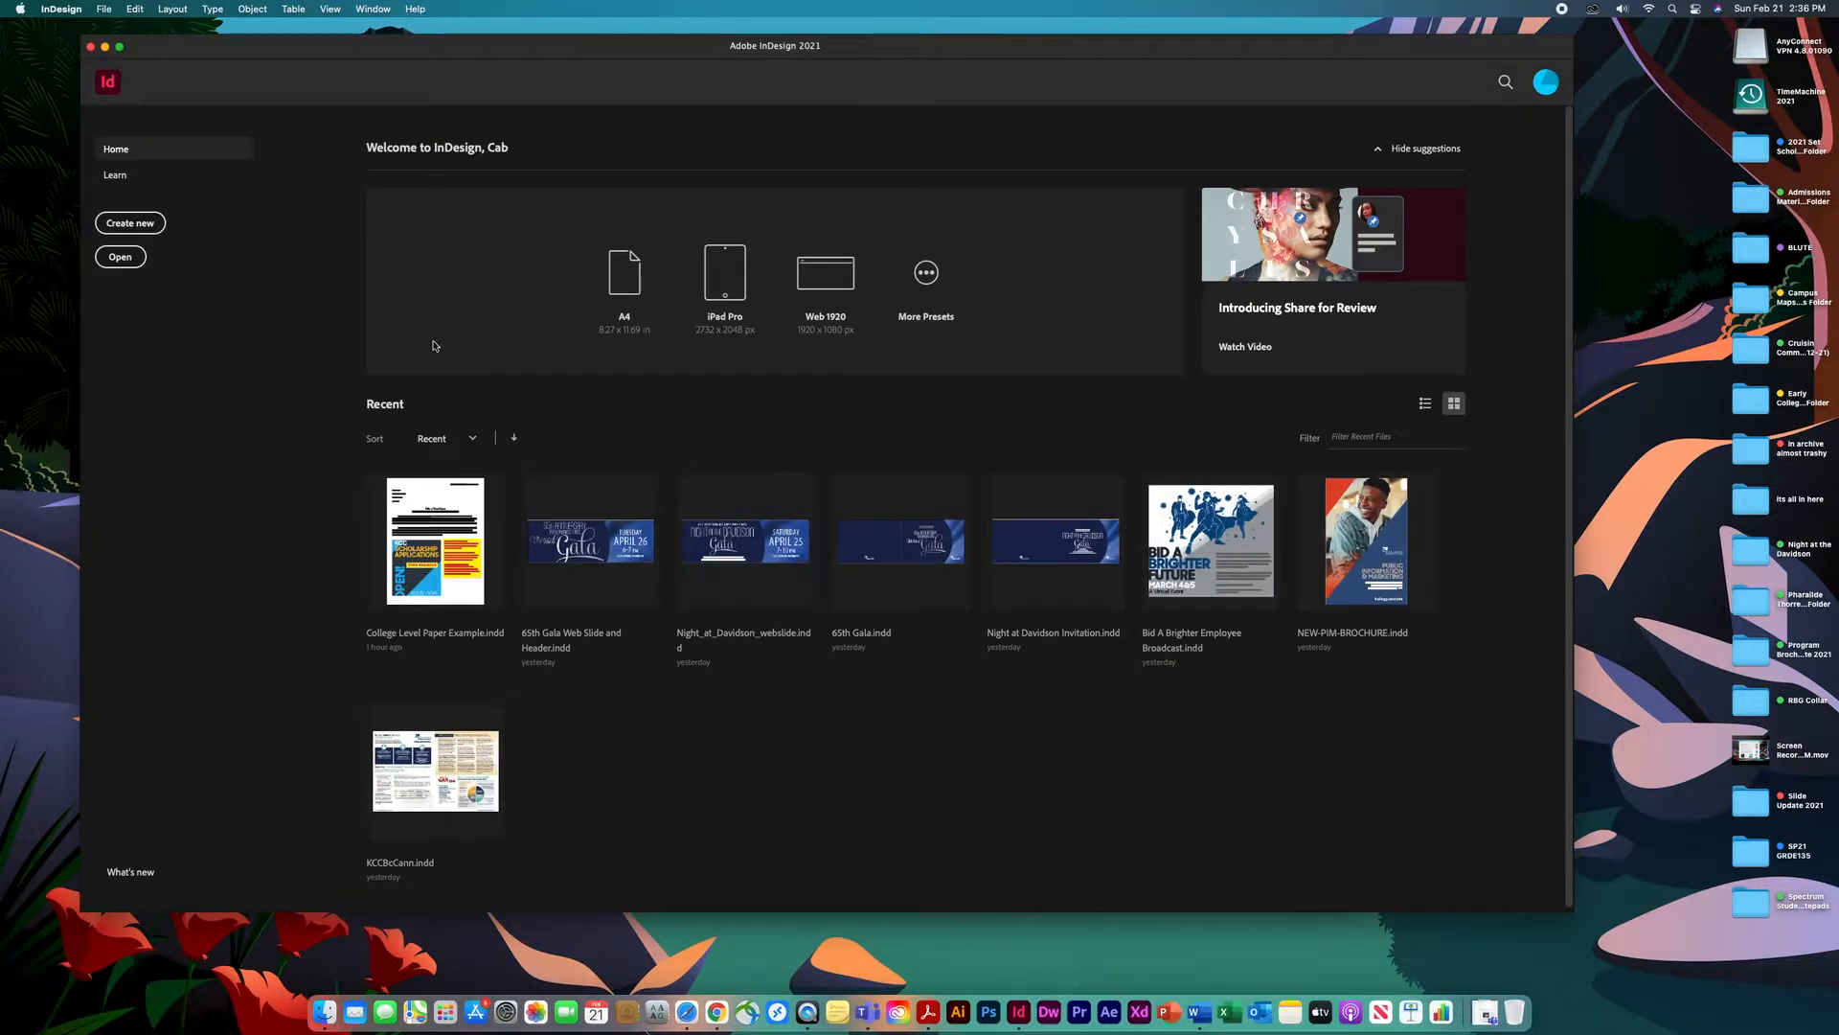
click(132, 223)
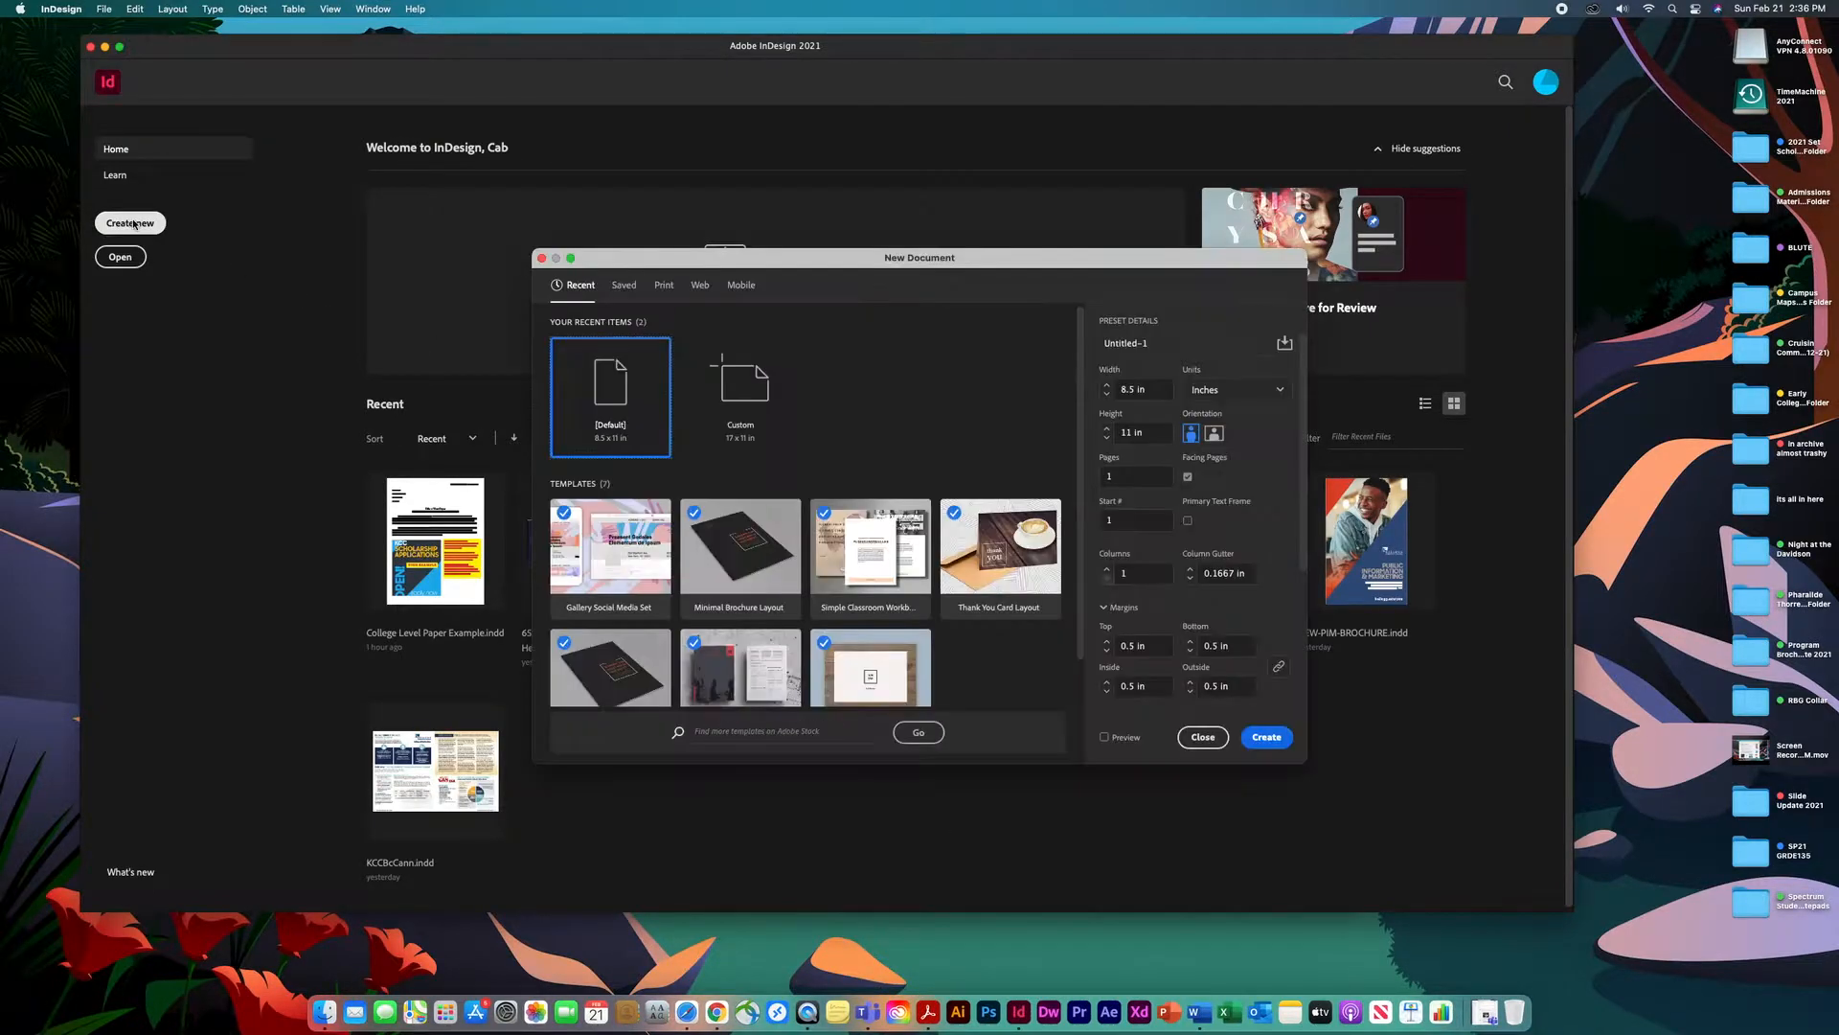
click(668, 289)
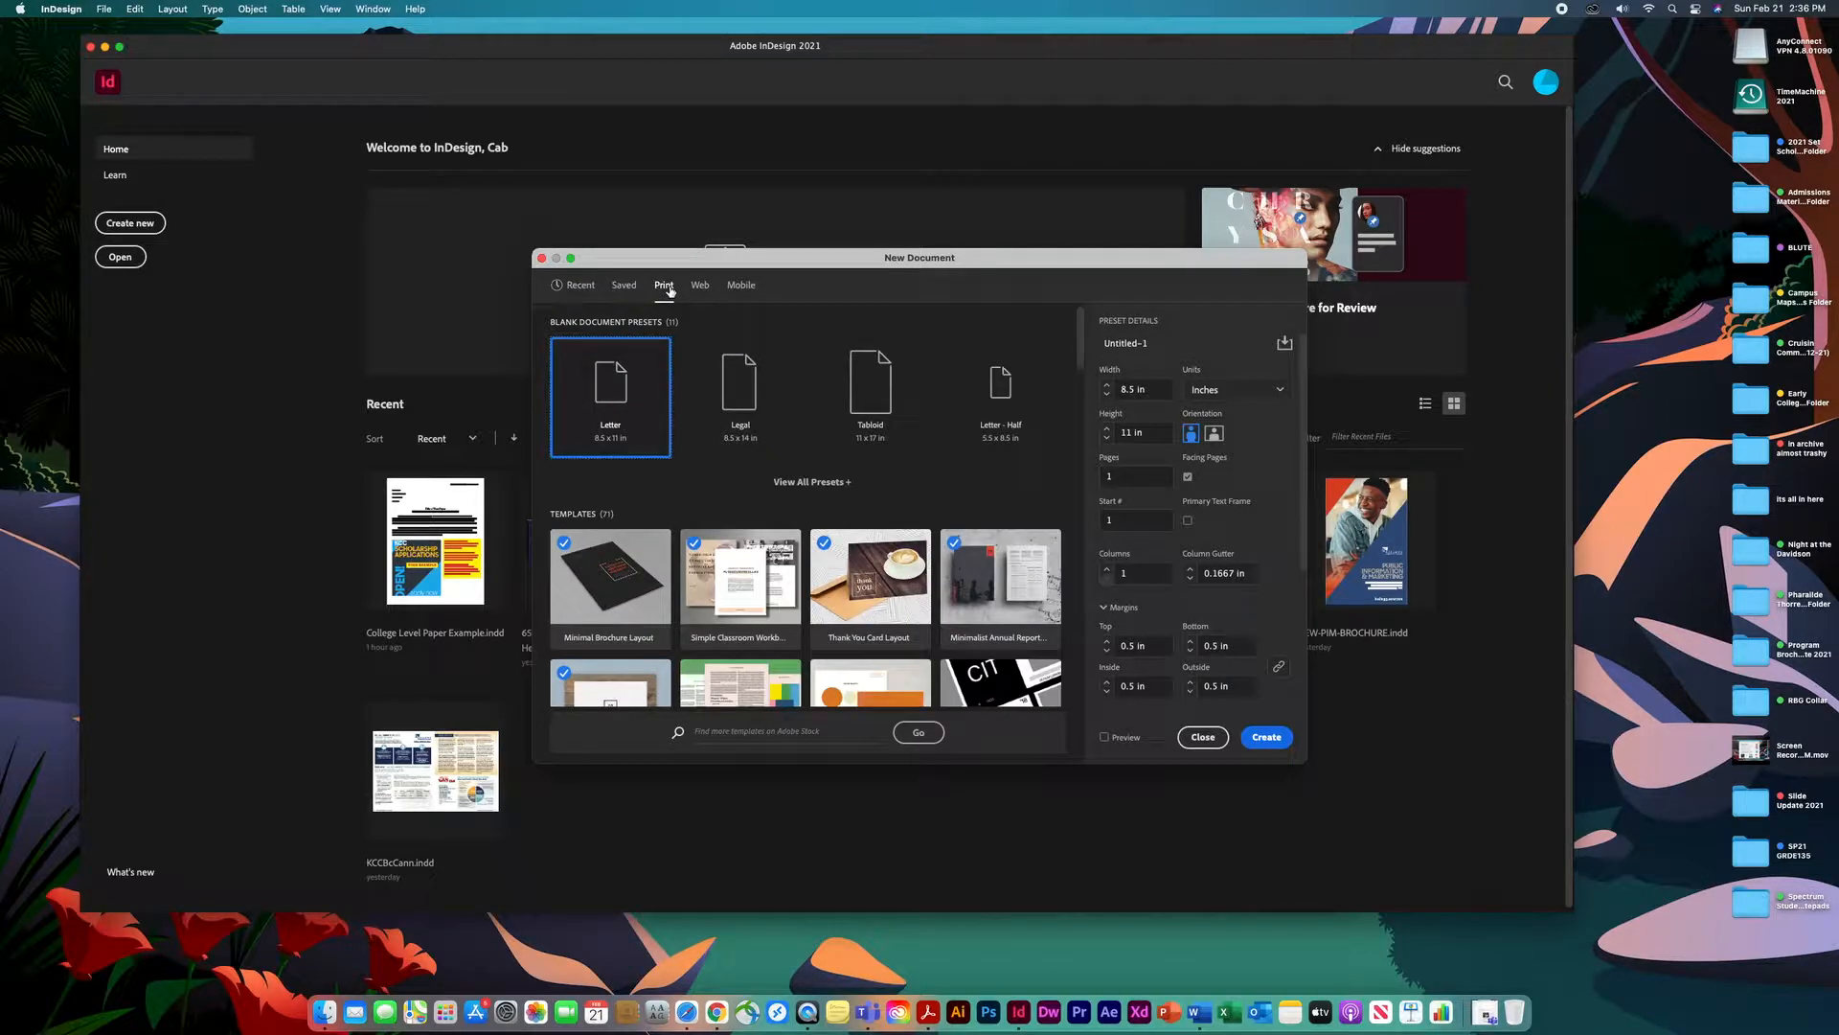
click(1134, 343)
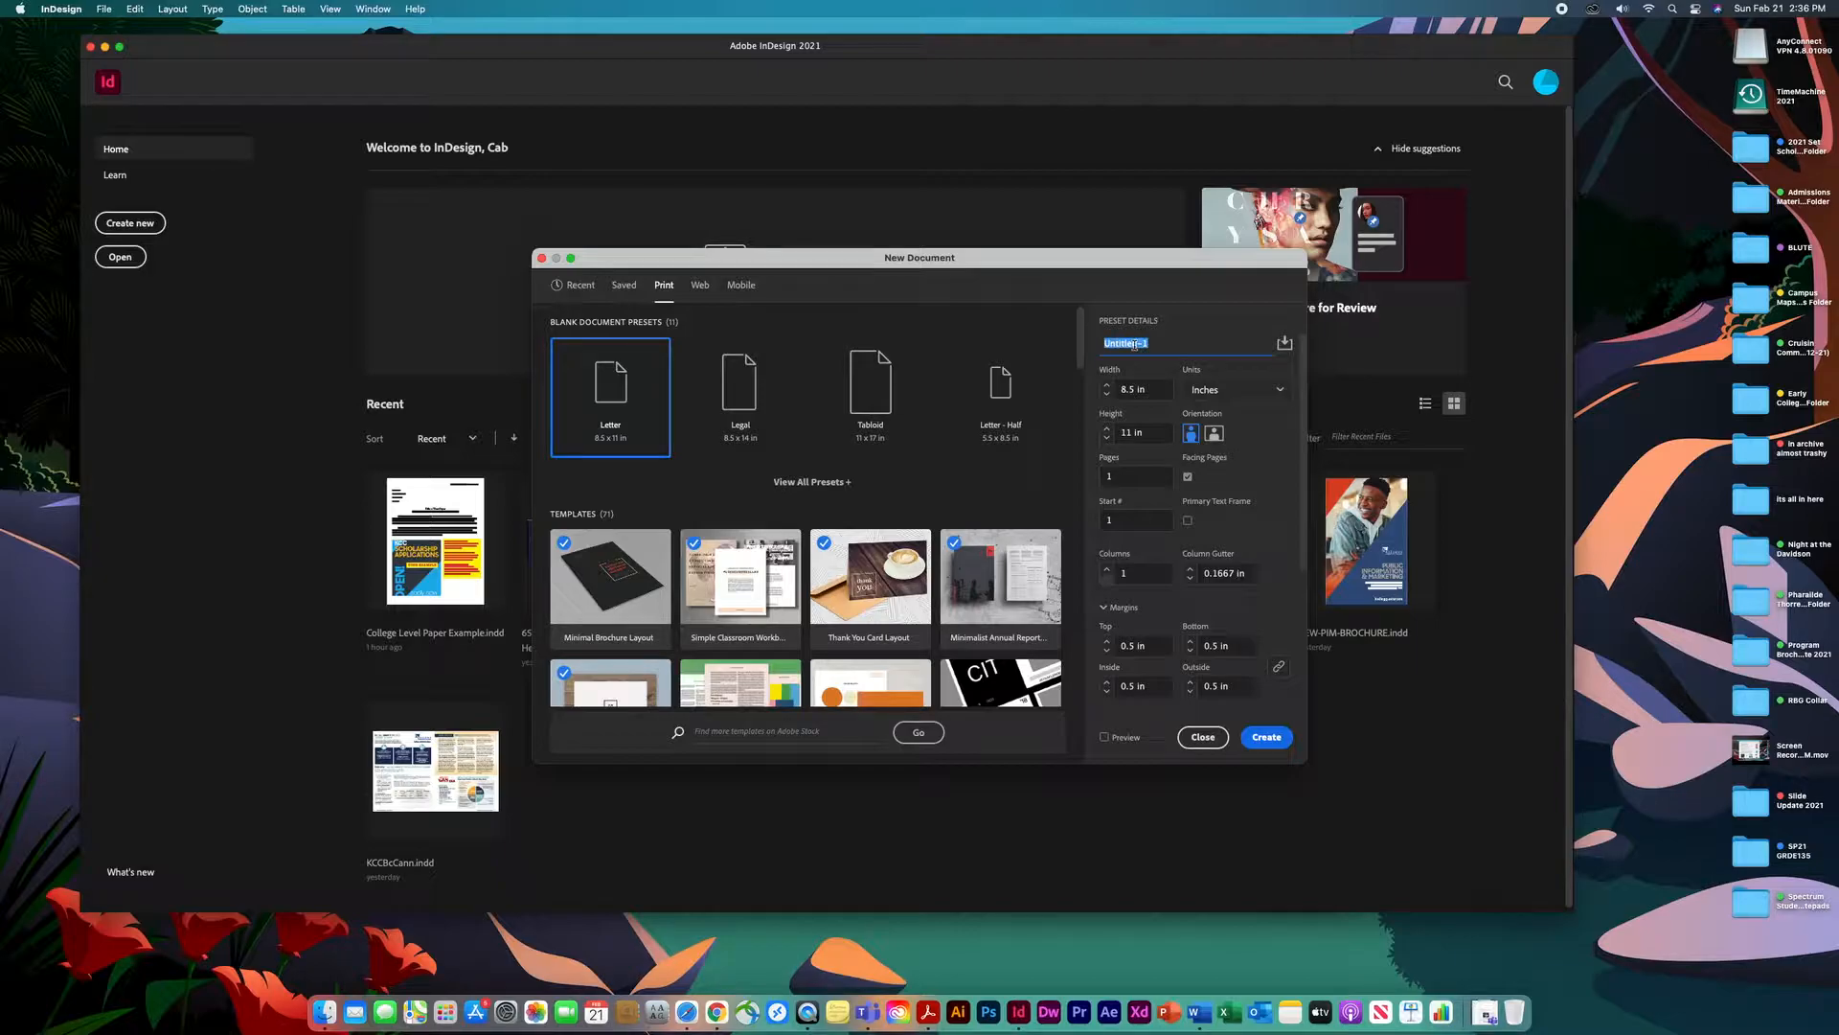
text(Cab Rininger Album Design)
Set the new document to 10 in wide by 10 in high in inches, with facing pages off.
click(1149, 390)
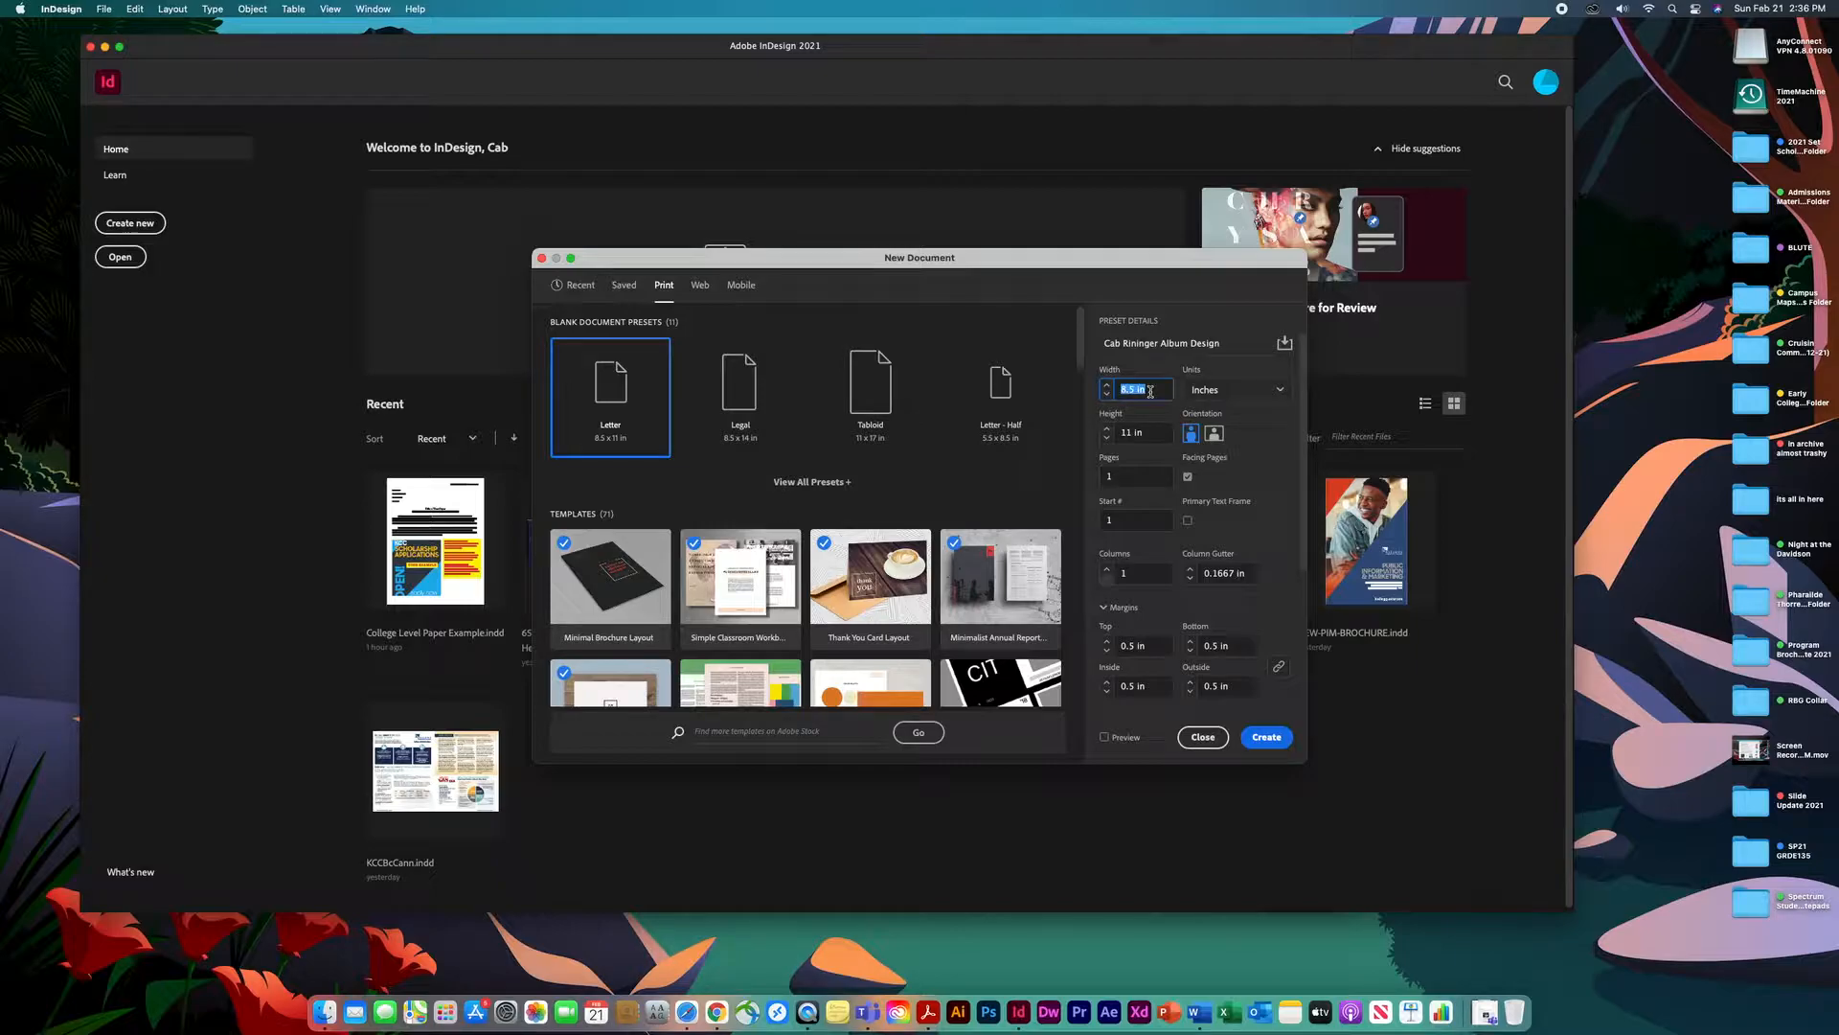
text(10)
click(1229, 392)
click(1215, 464)
click(1130, 432)
text(10)
click(1188, 478)
Set a linked 0.125 in bleed on all four sides and create the document.
scroll(1124, 553, down, 5)
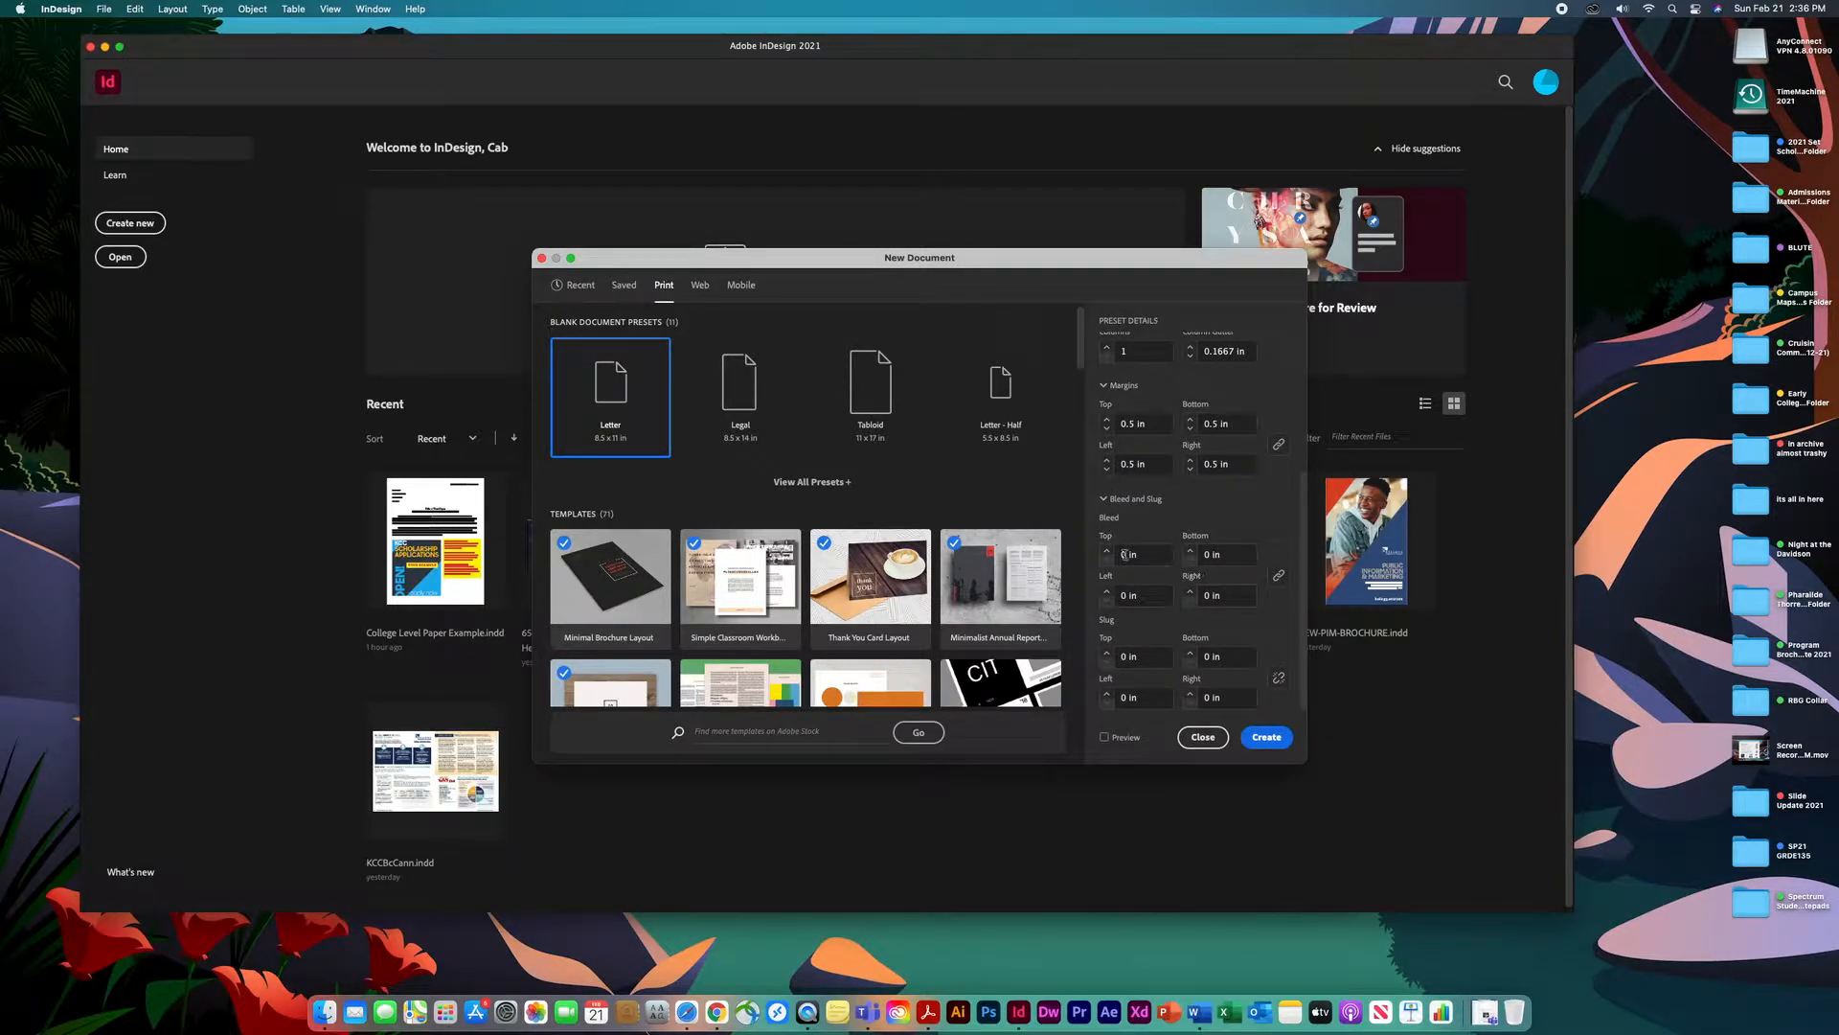
click(1105, 499)
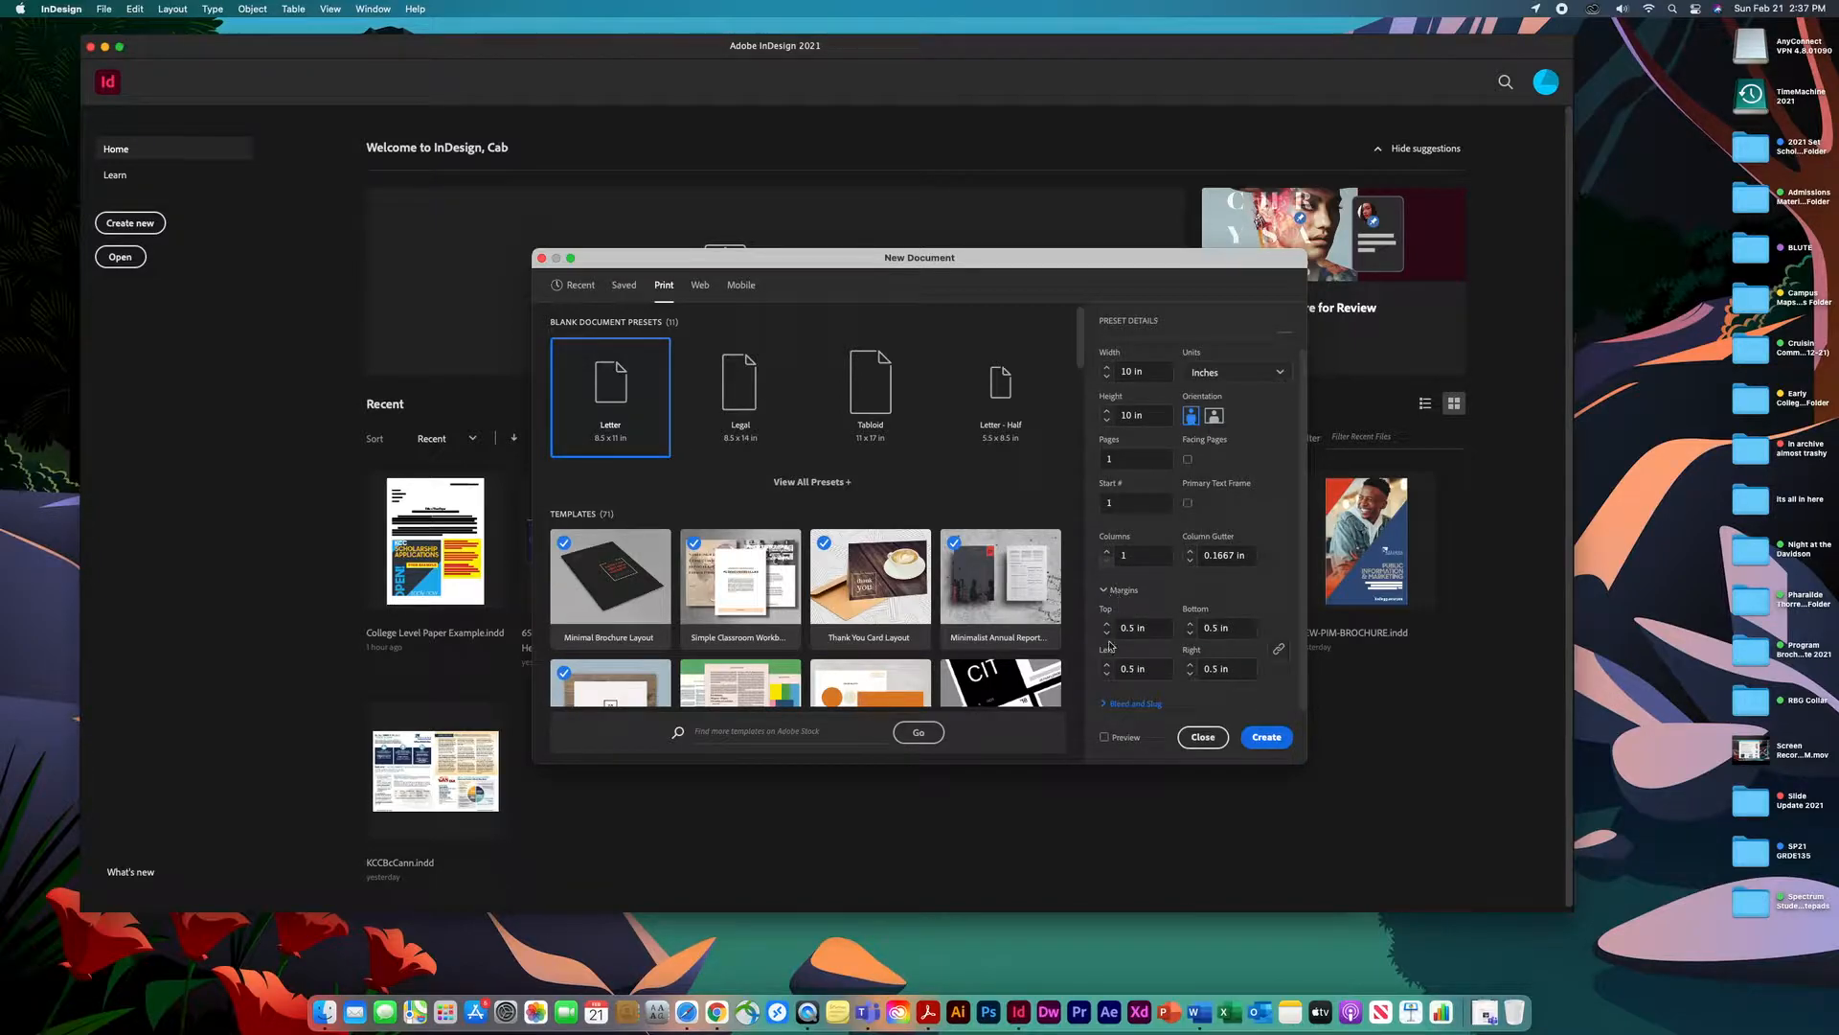
click(1104, 706)
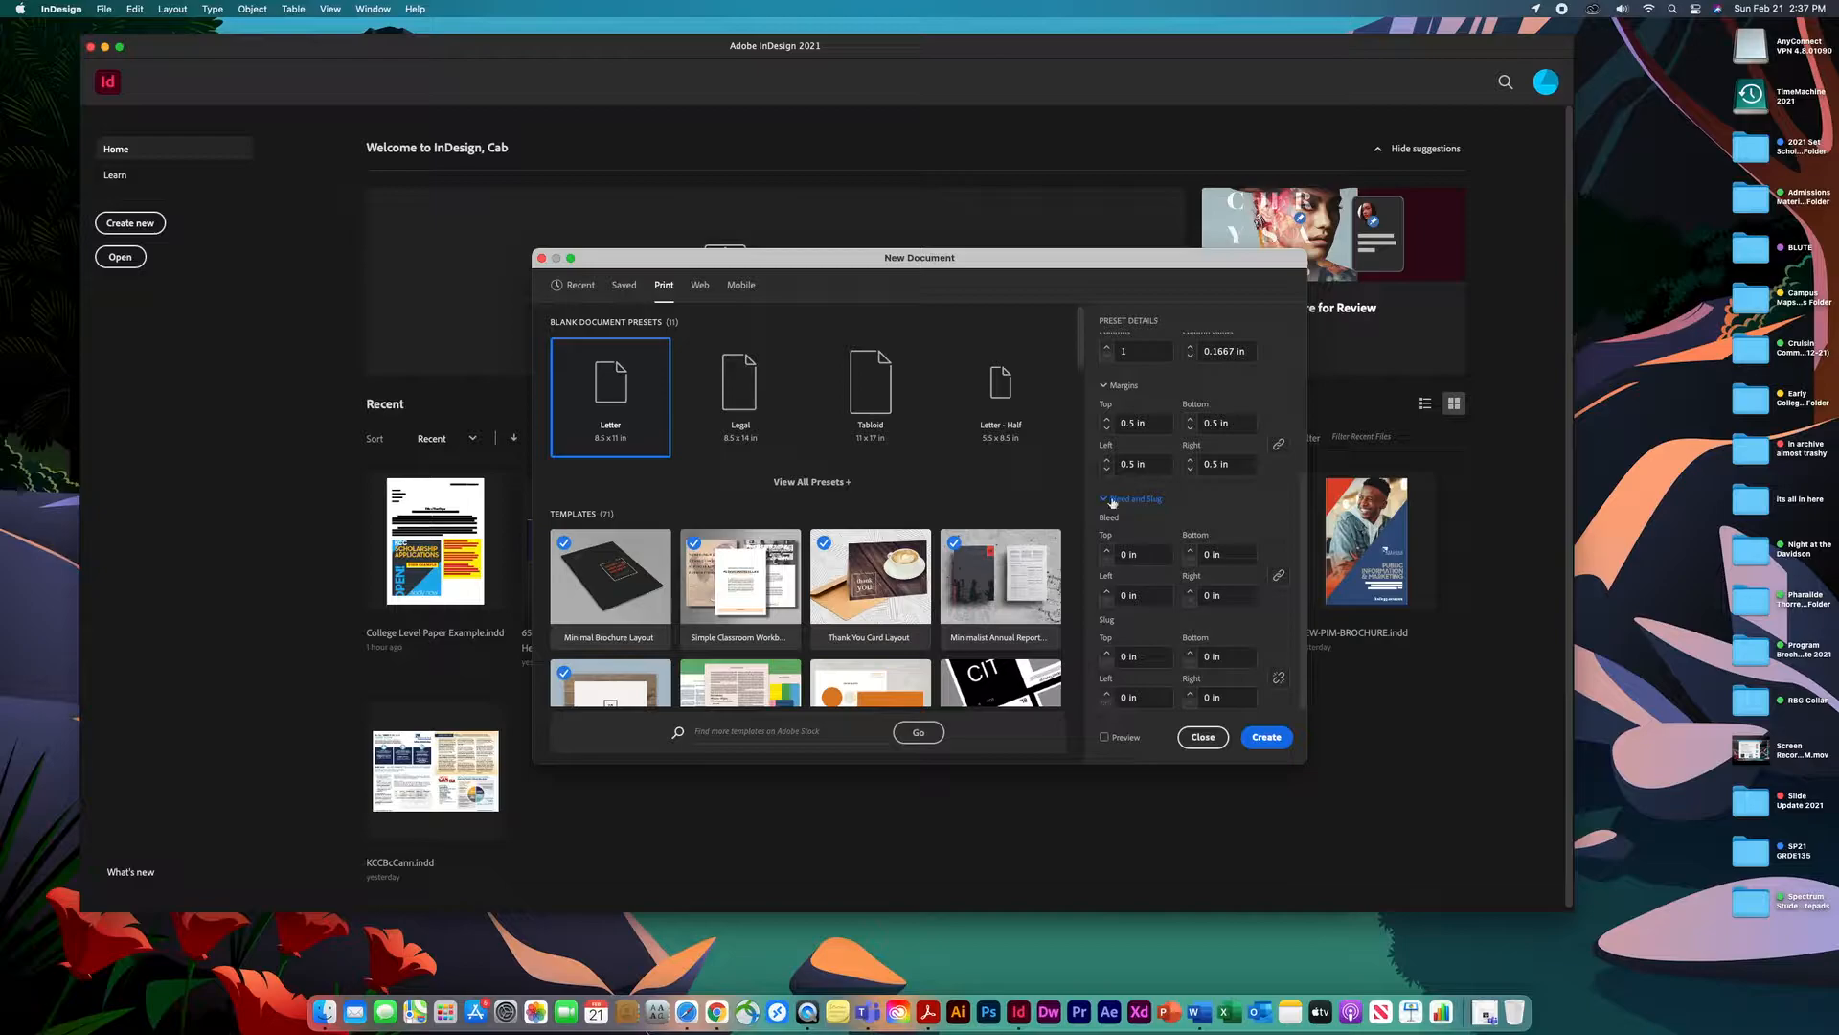
click(1106, 549)
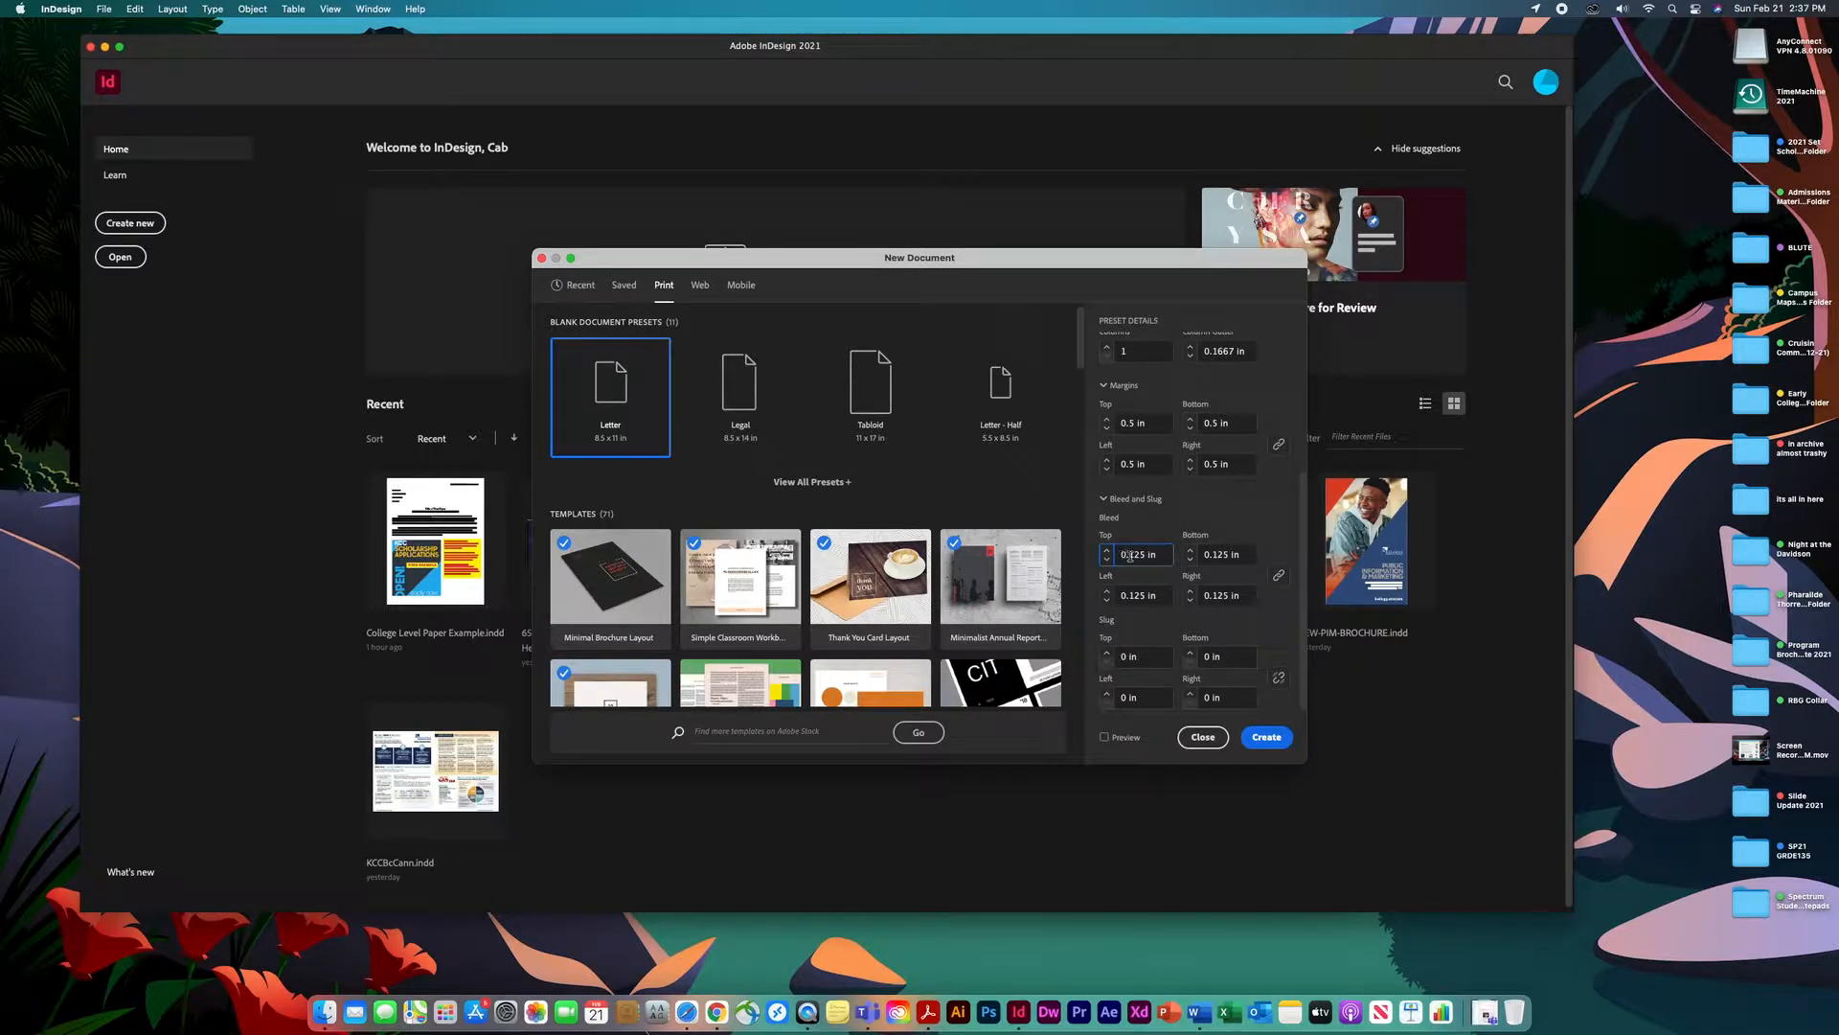
click(1278, 578)
click(1267, 738)
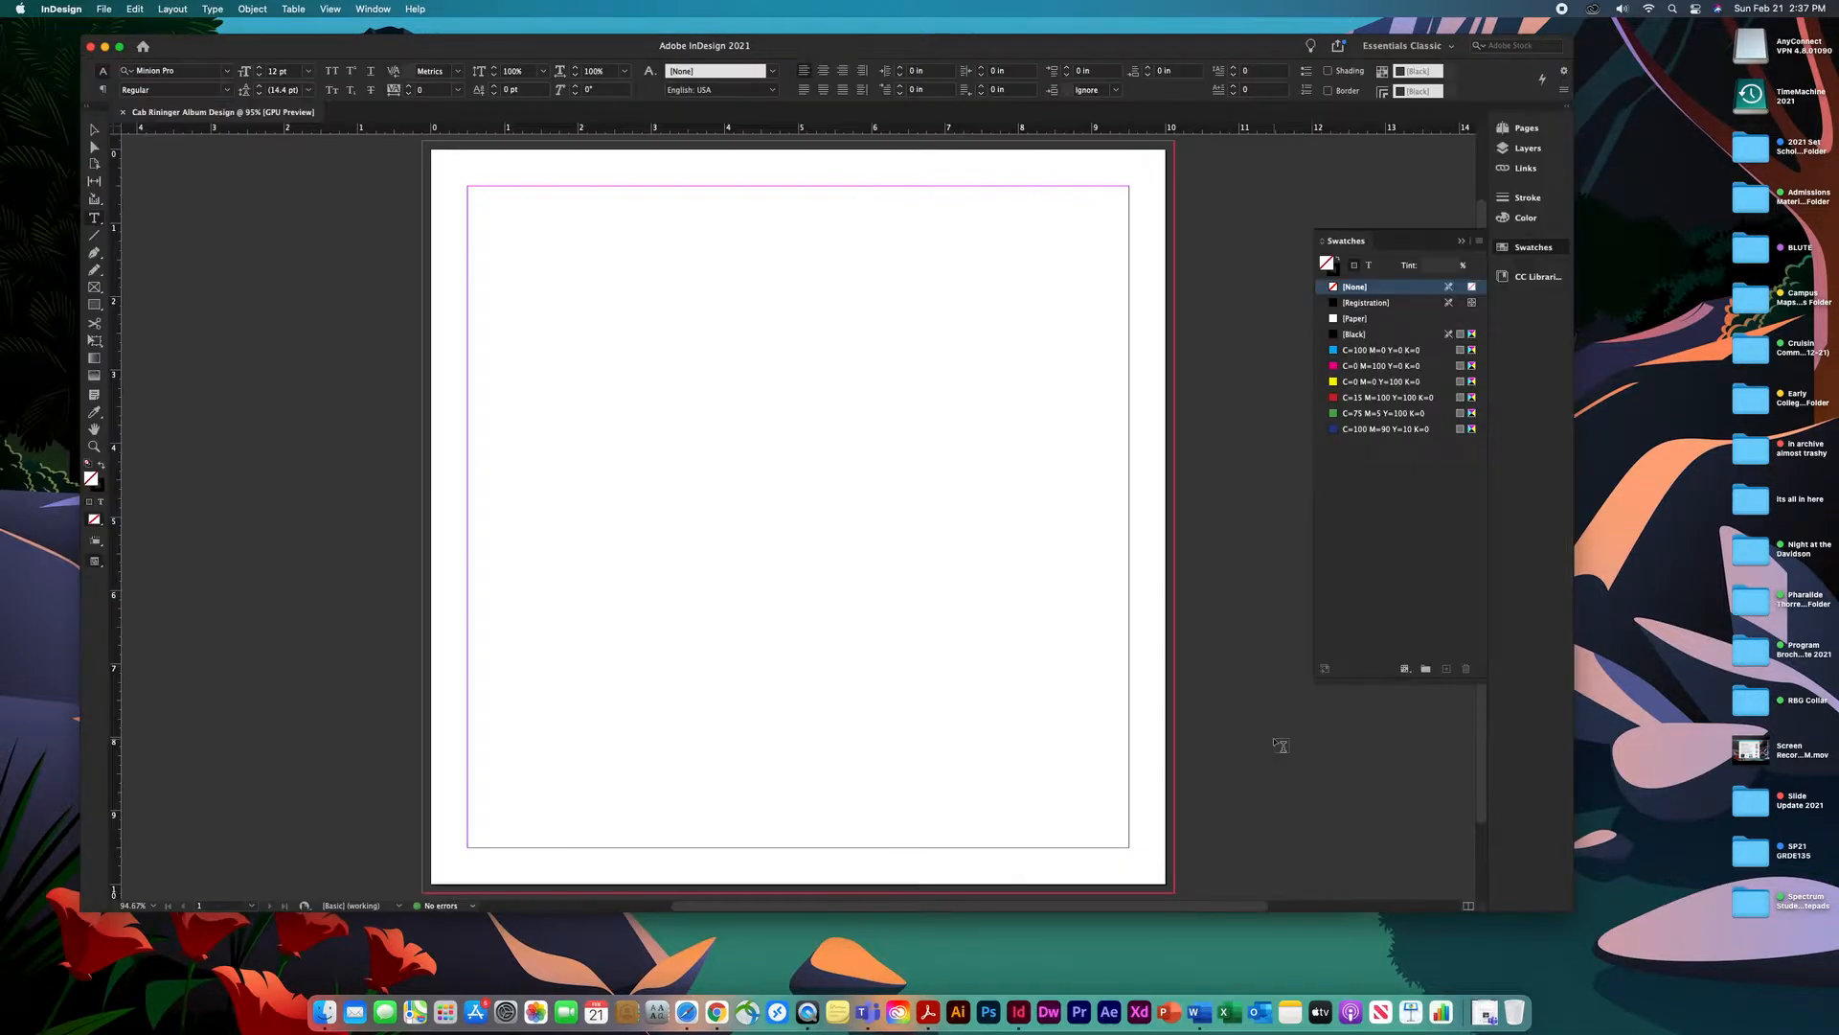
Collapse the Swatches panel, choose the Essentials Classic workspace, and widen the docked panel column.
click(1462, 241)
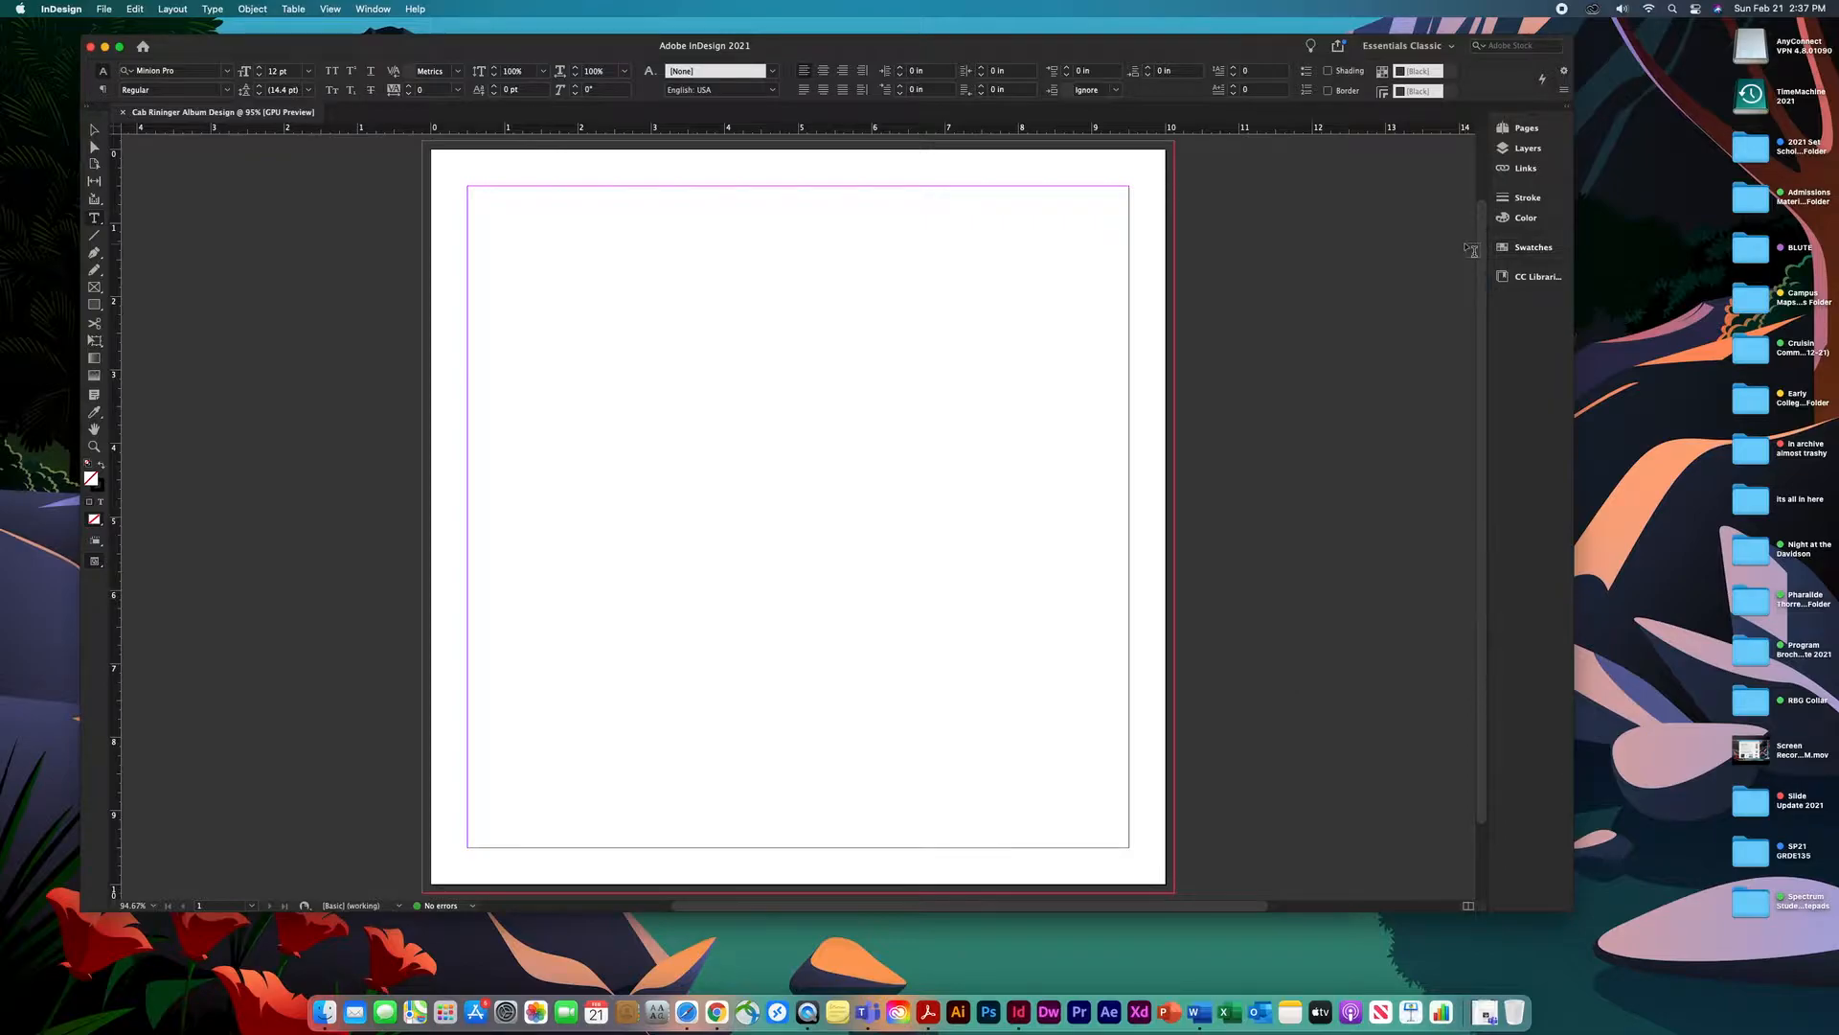
click(1450, 45)
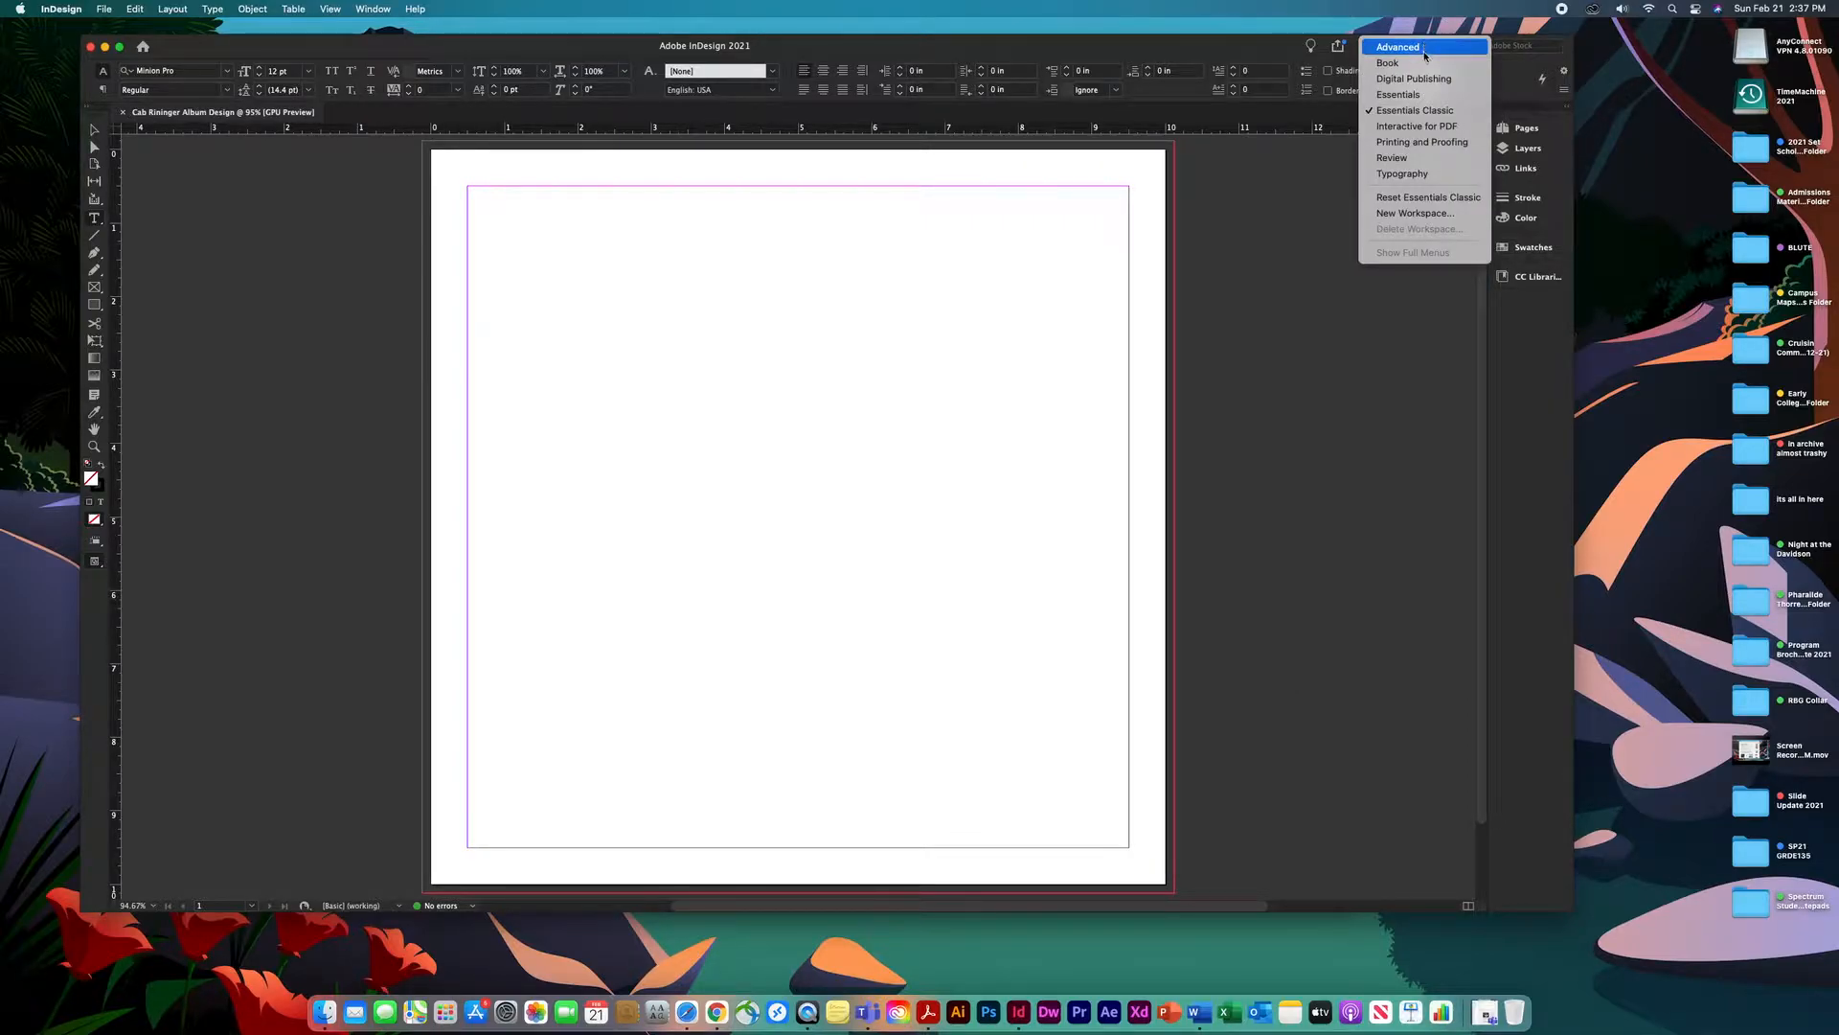
click(1414, 113)
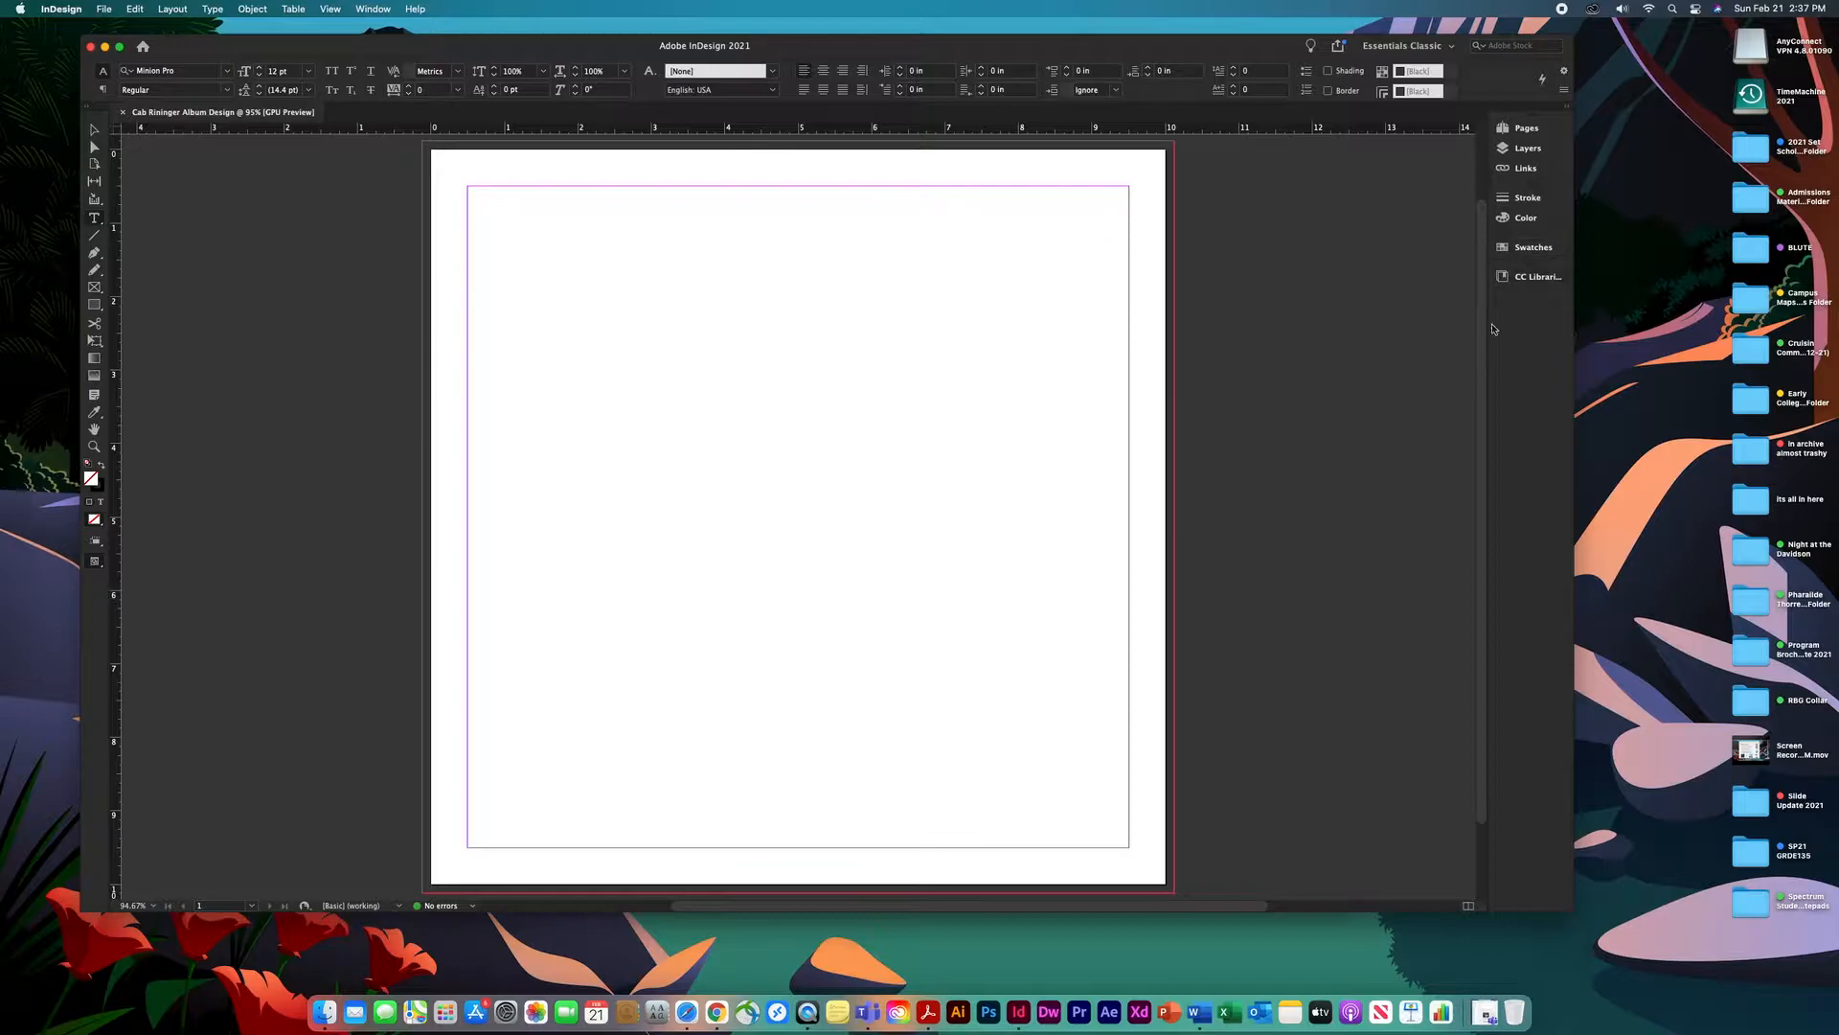
drag(1488, 378, 1350, 377)
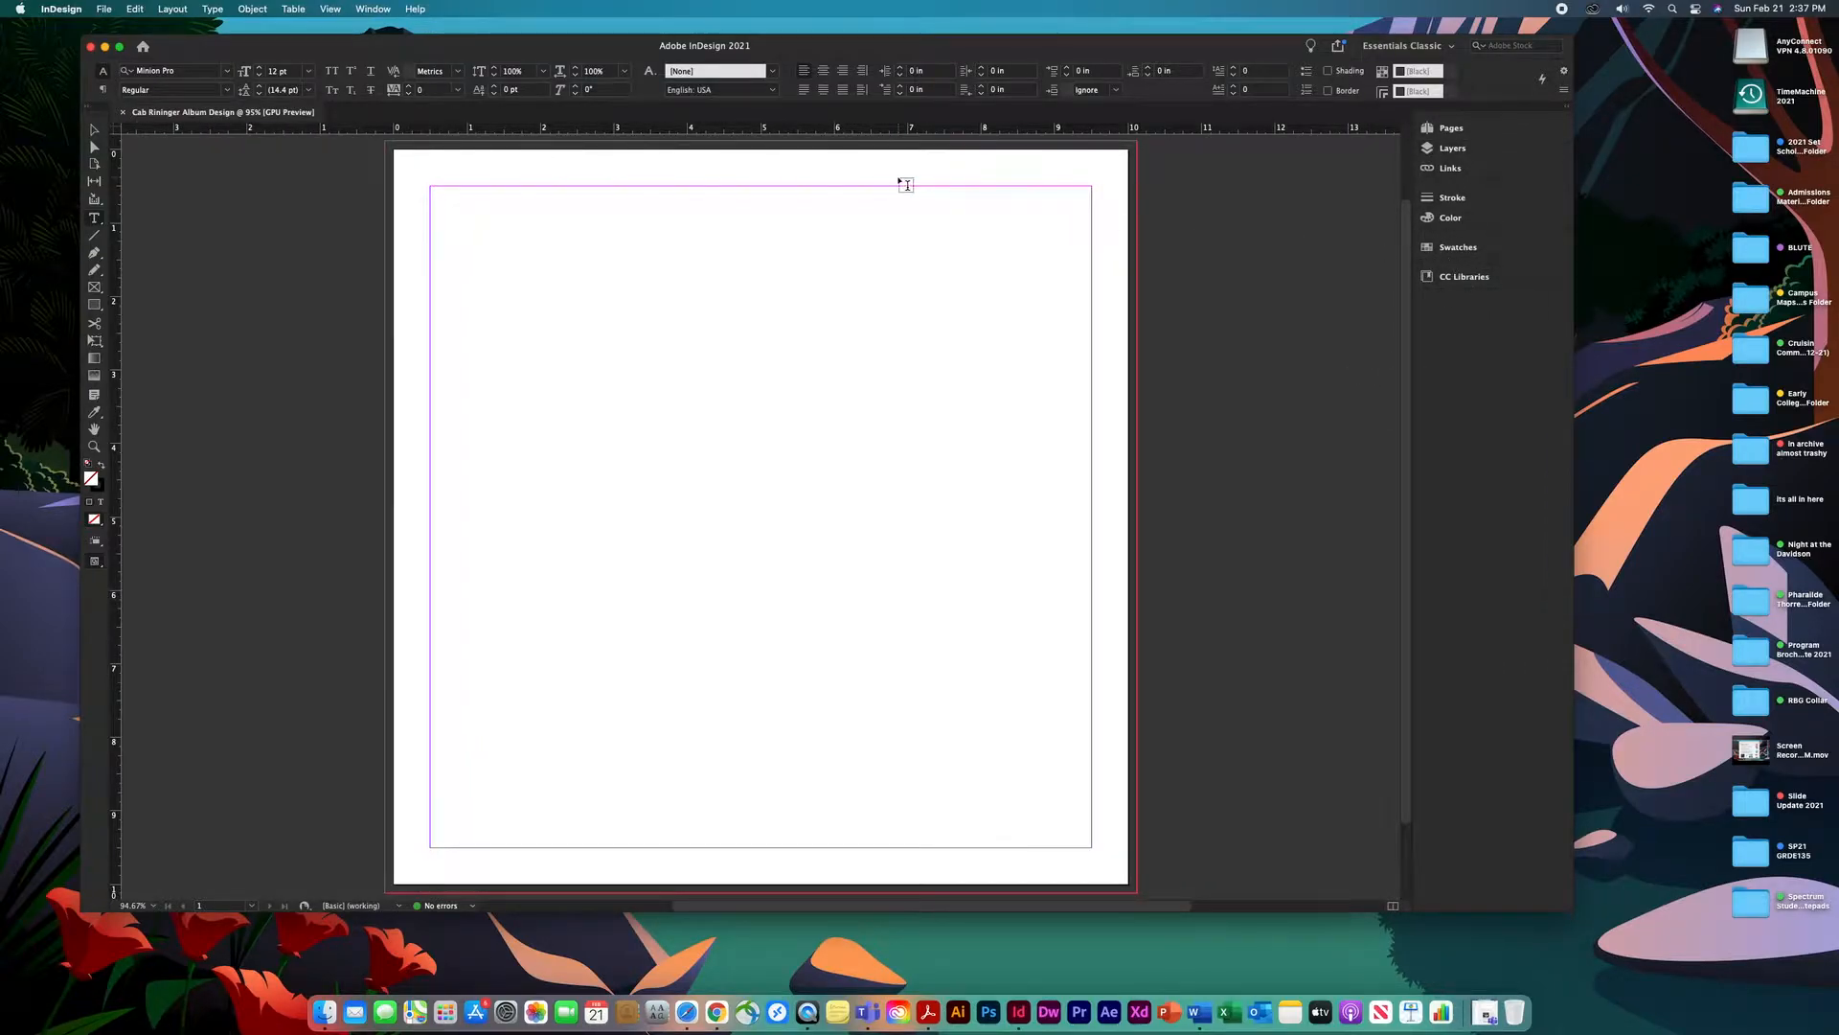
click(372, 11)
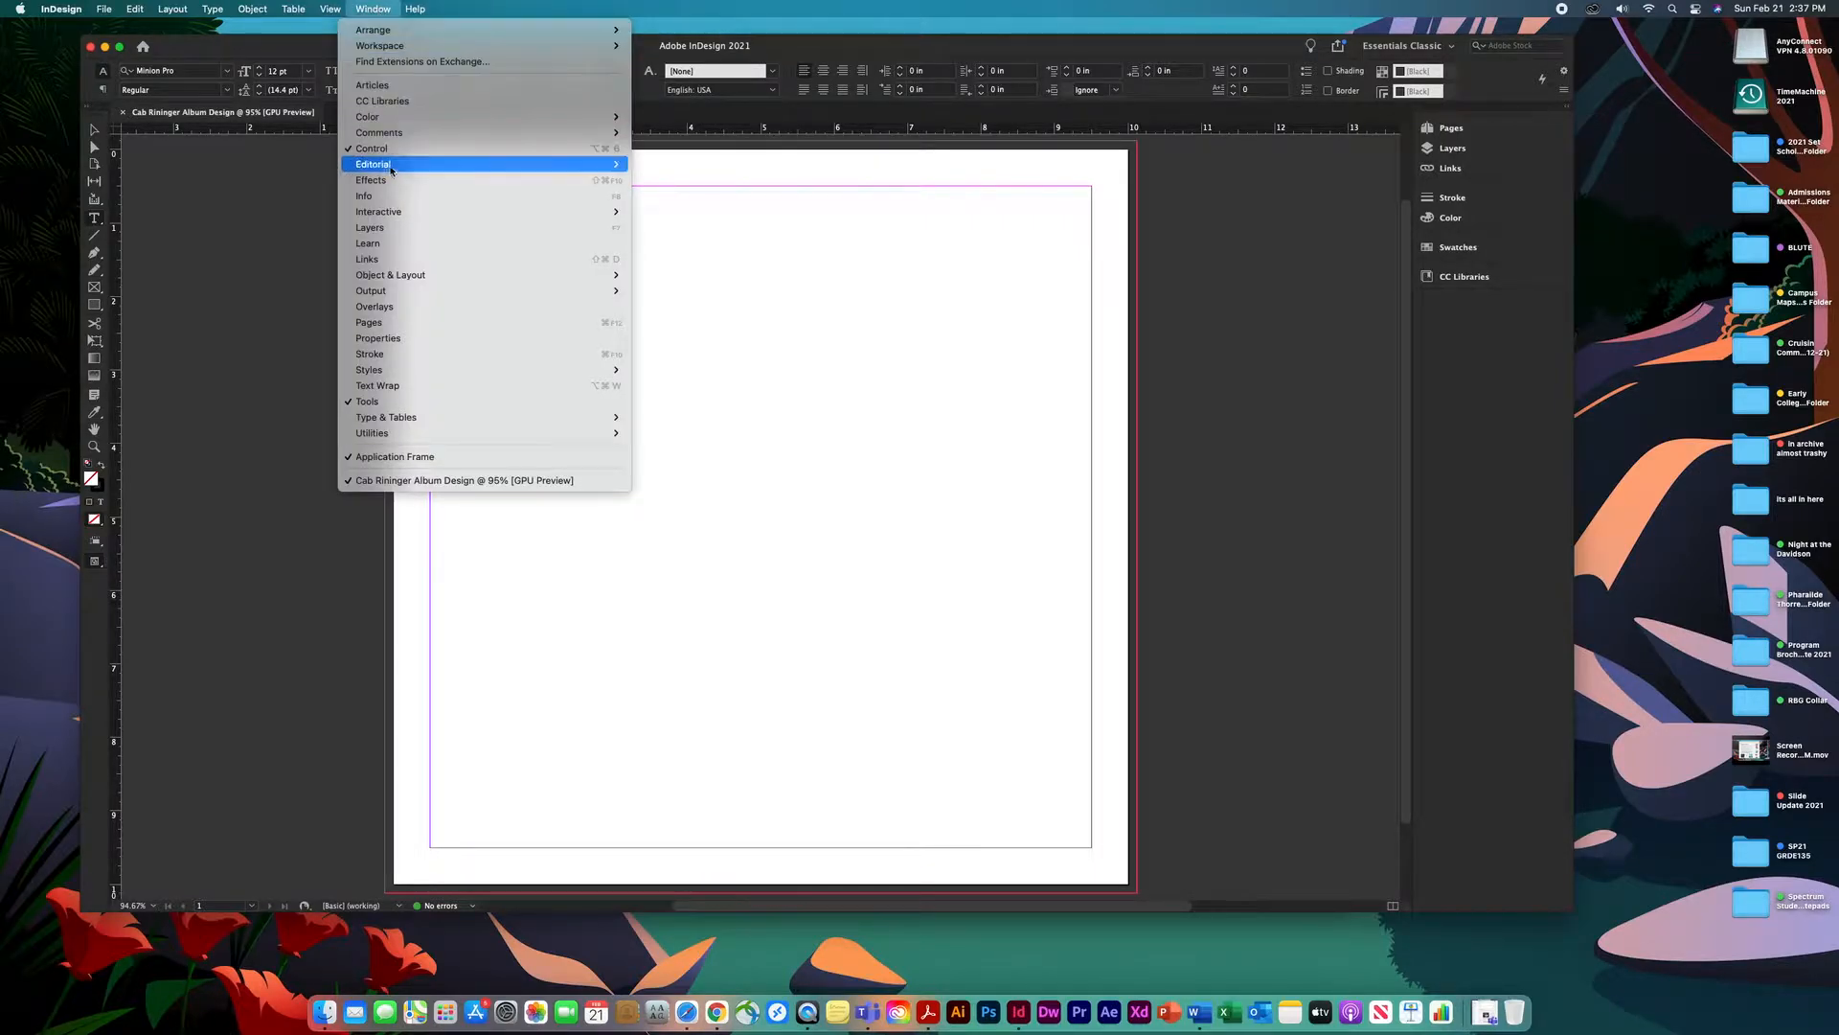
mouse_move(383, 117)
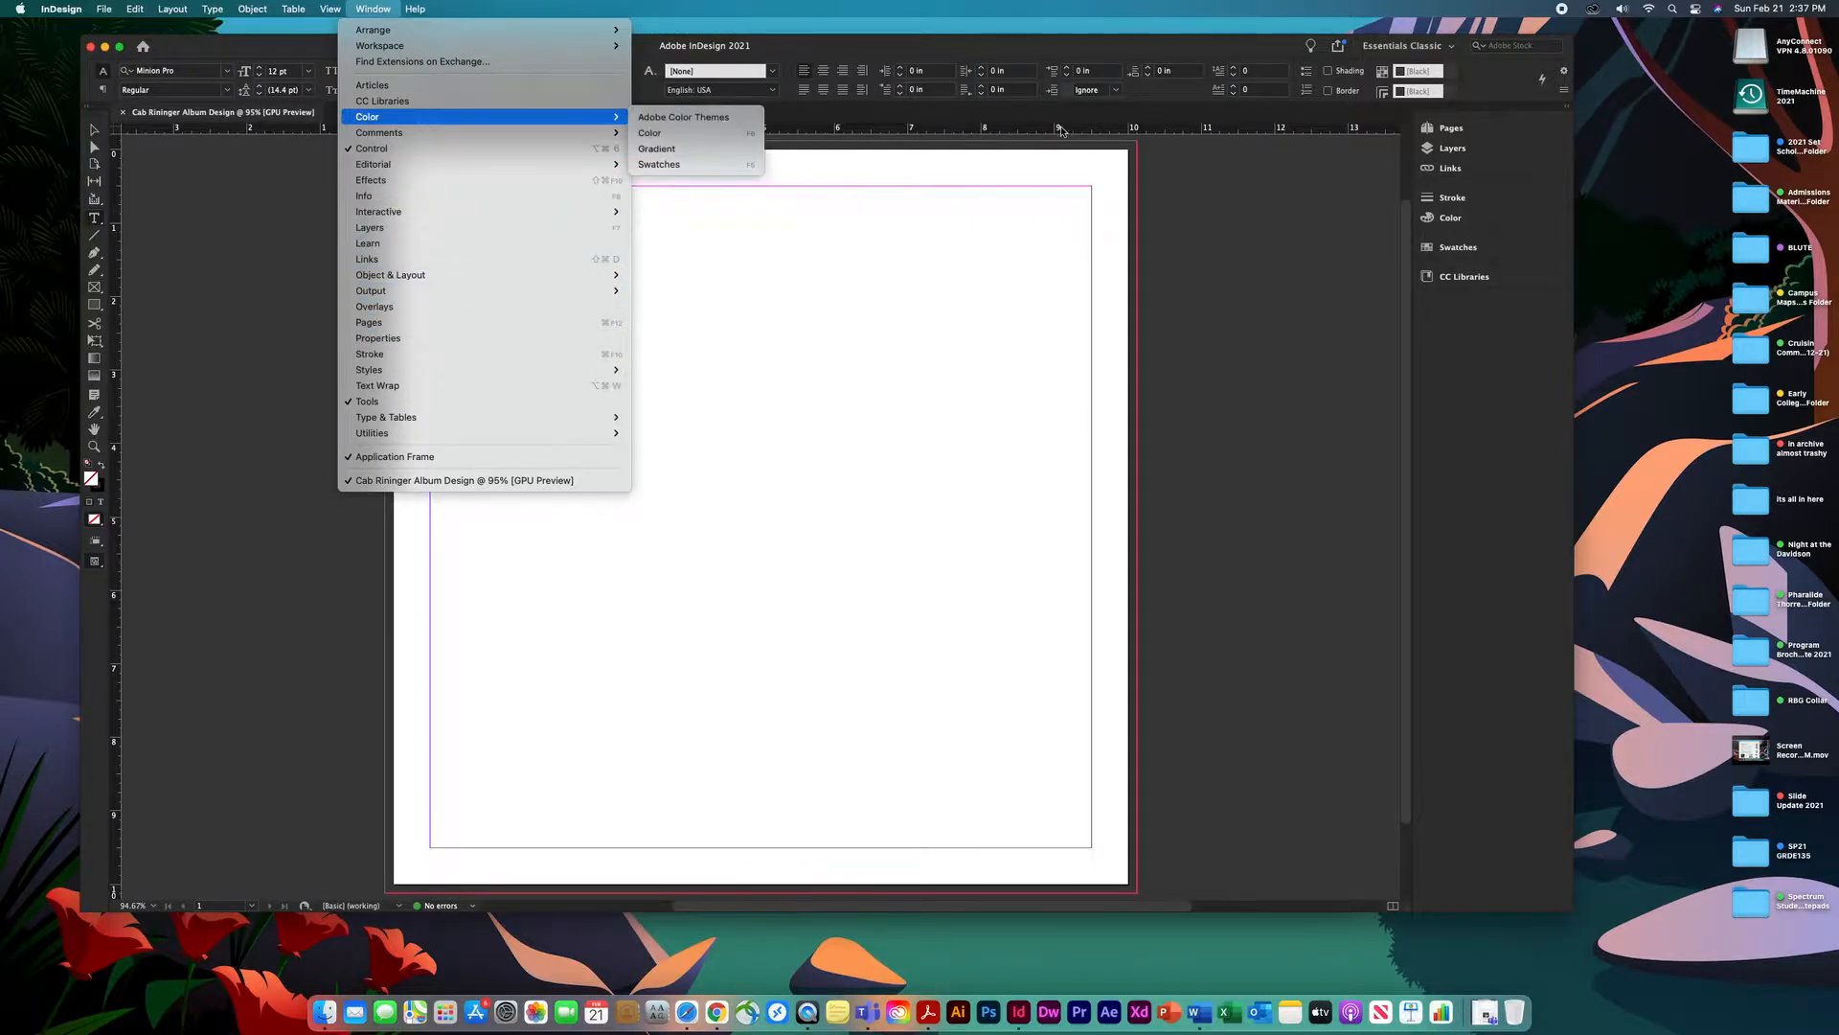
click(1209, 302)
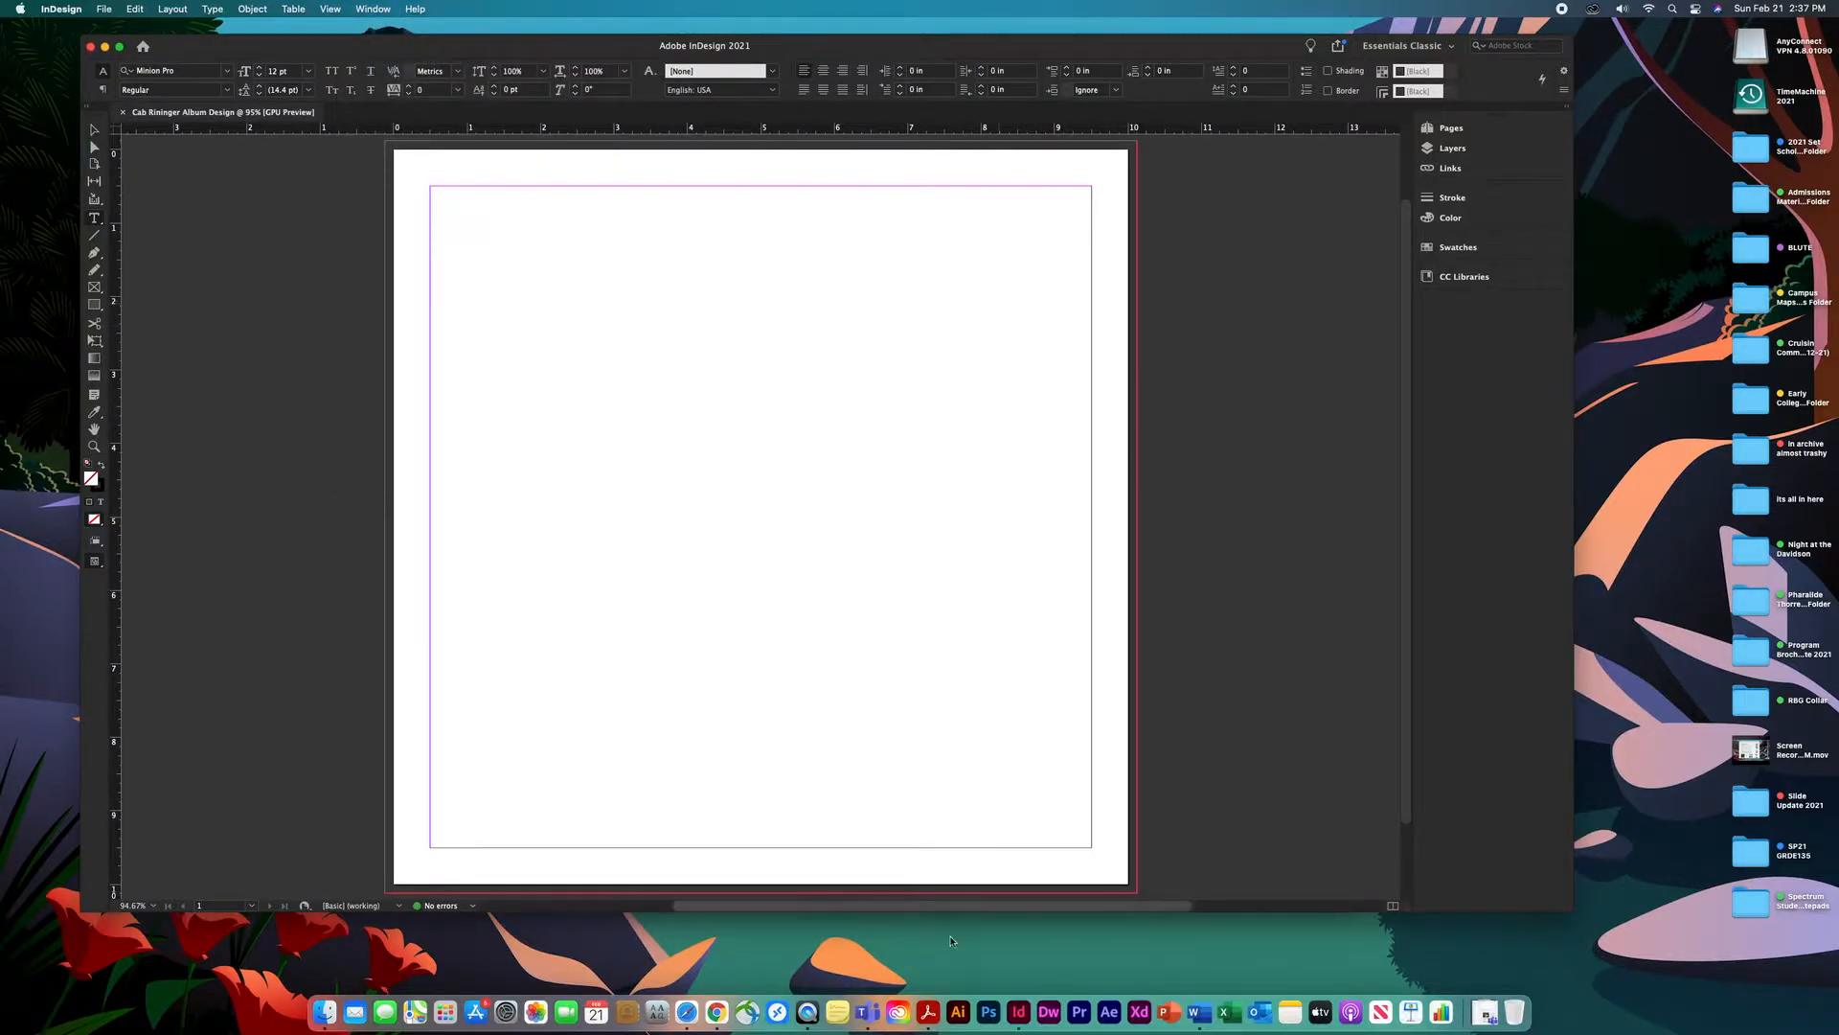
Switch to Chrome and copy the band name "Ratari" from the title of the random Wikipedia article.
click(714, 993)
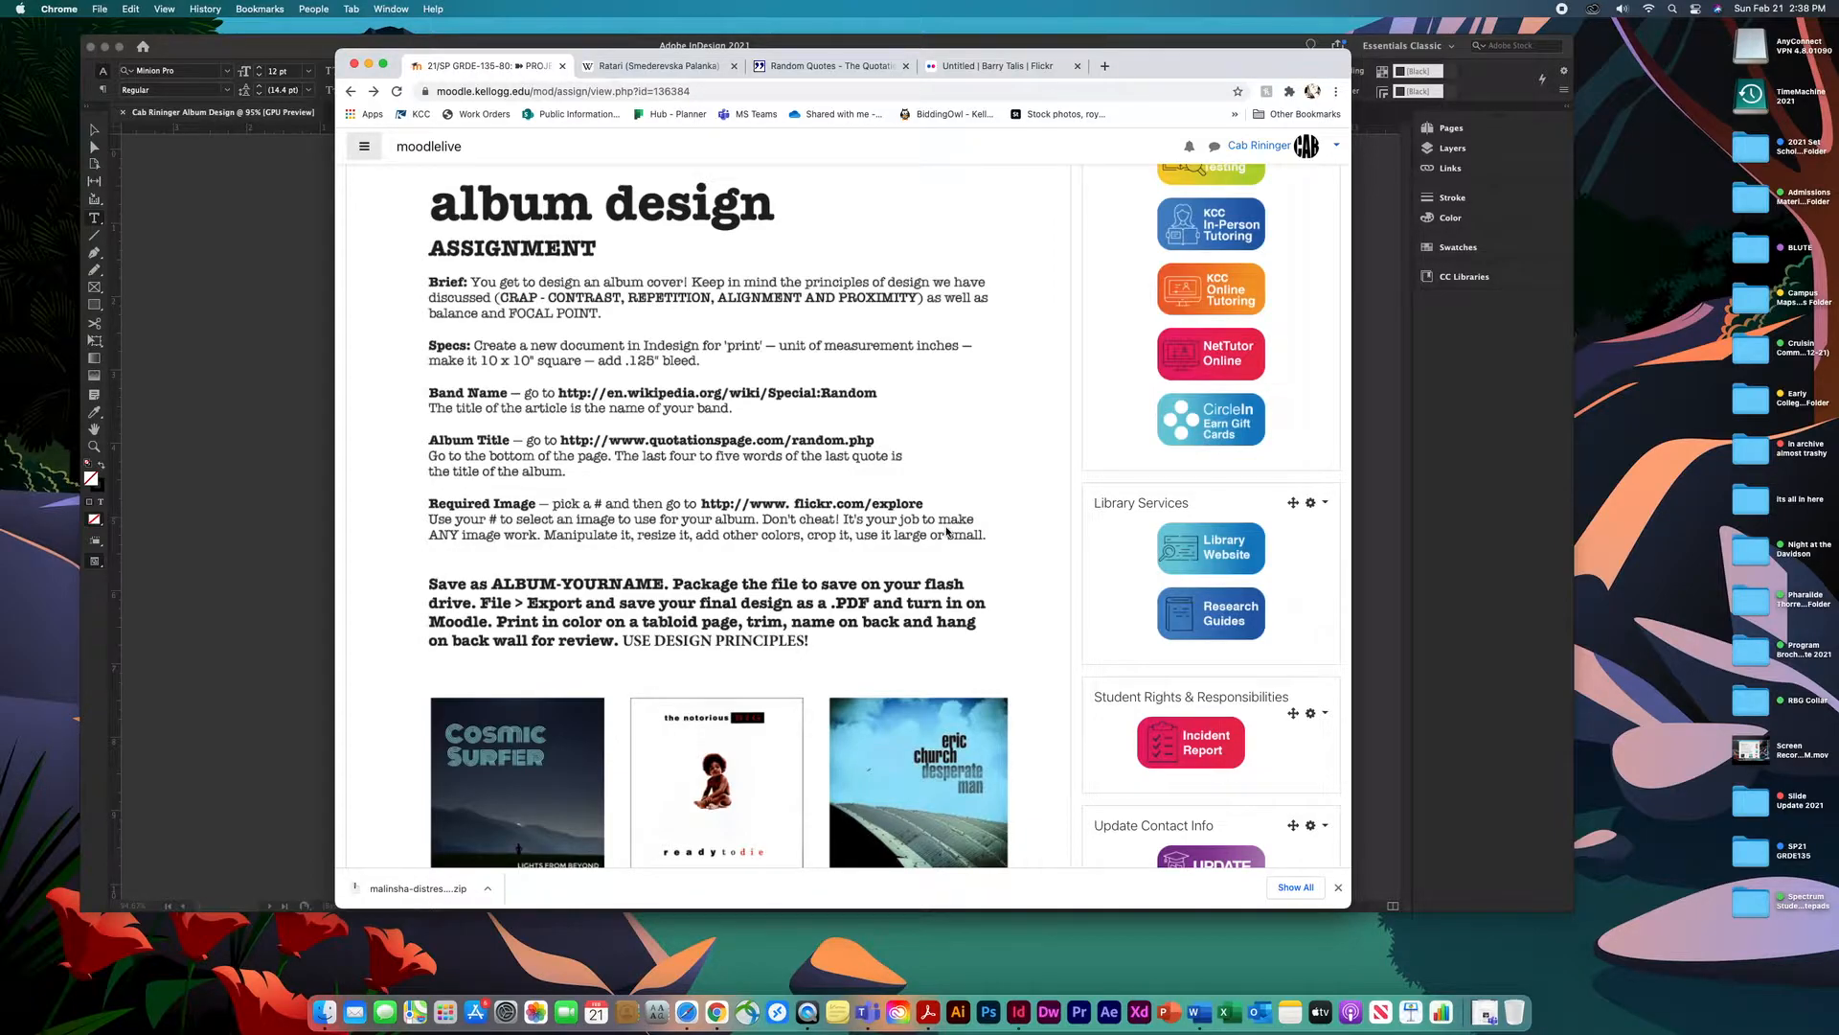
click(652, 67)
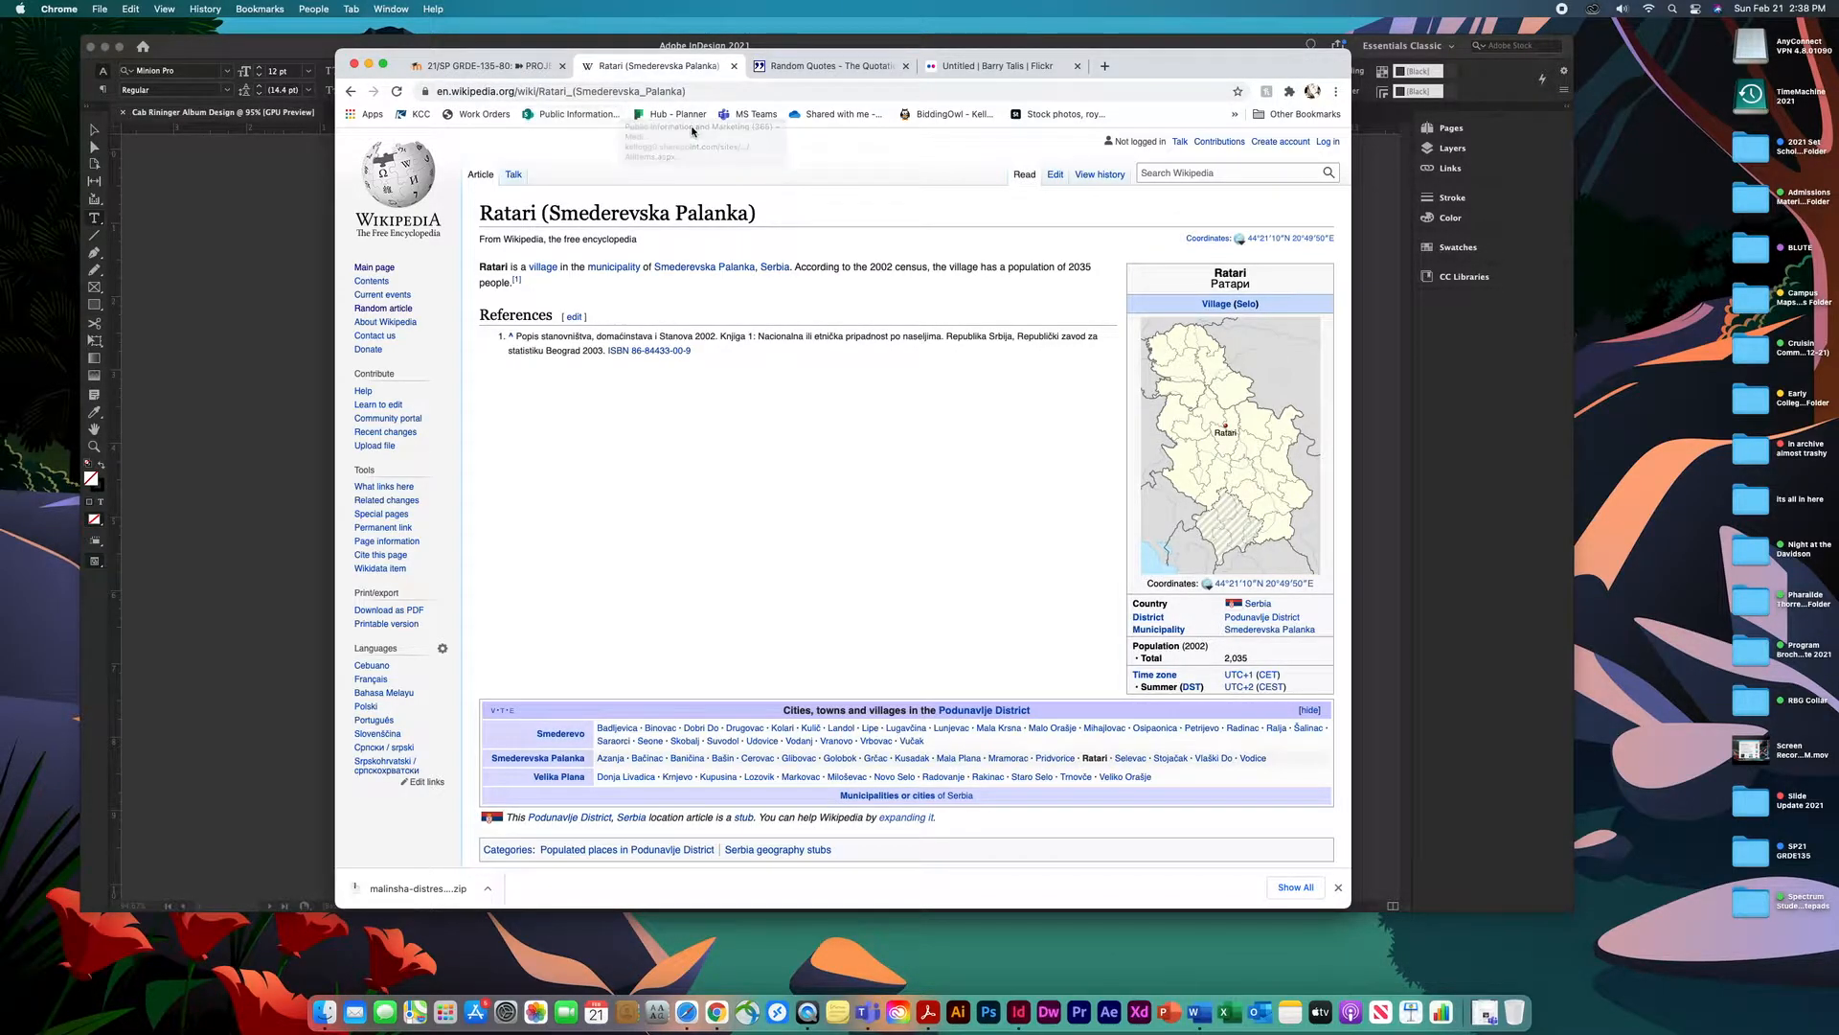
mouse_move(482, 212)
mouse_down()
mouse_move(543, 213)
mouse_move(505, 212)
mouse_up()
click(487, 212)
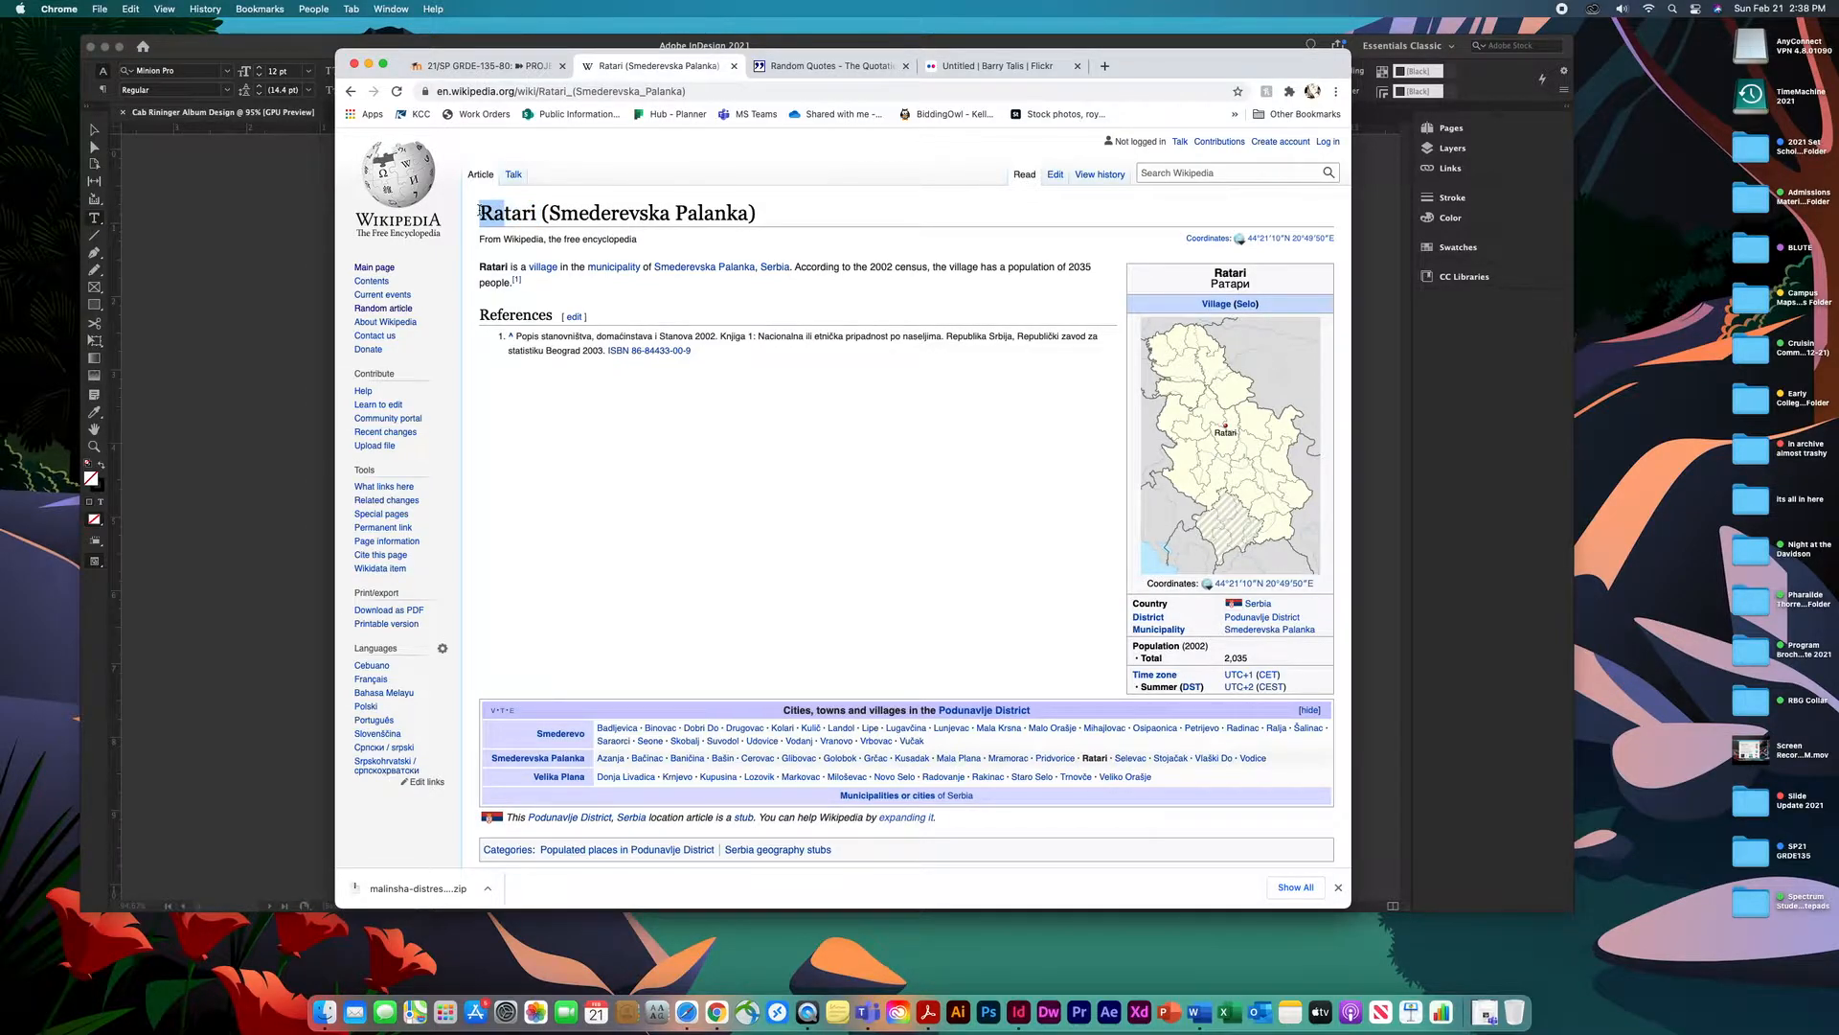
double_click(527, 212)
key(super+c)
key(super+c)
Return to InDesign, arrange the tools in two columns, and draw a text frame about 5.5 by 2.85 in from the page's upper-left margin corner.
click(295, 217)
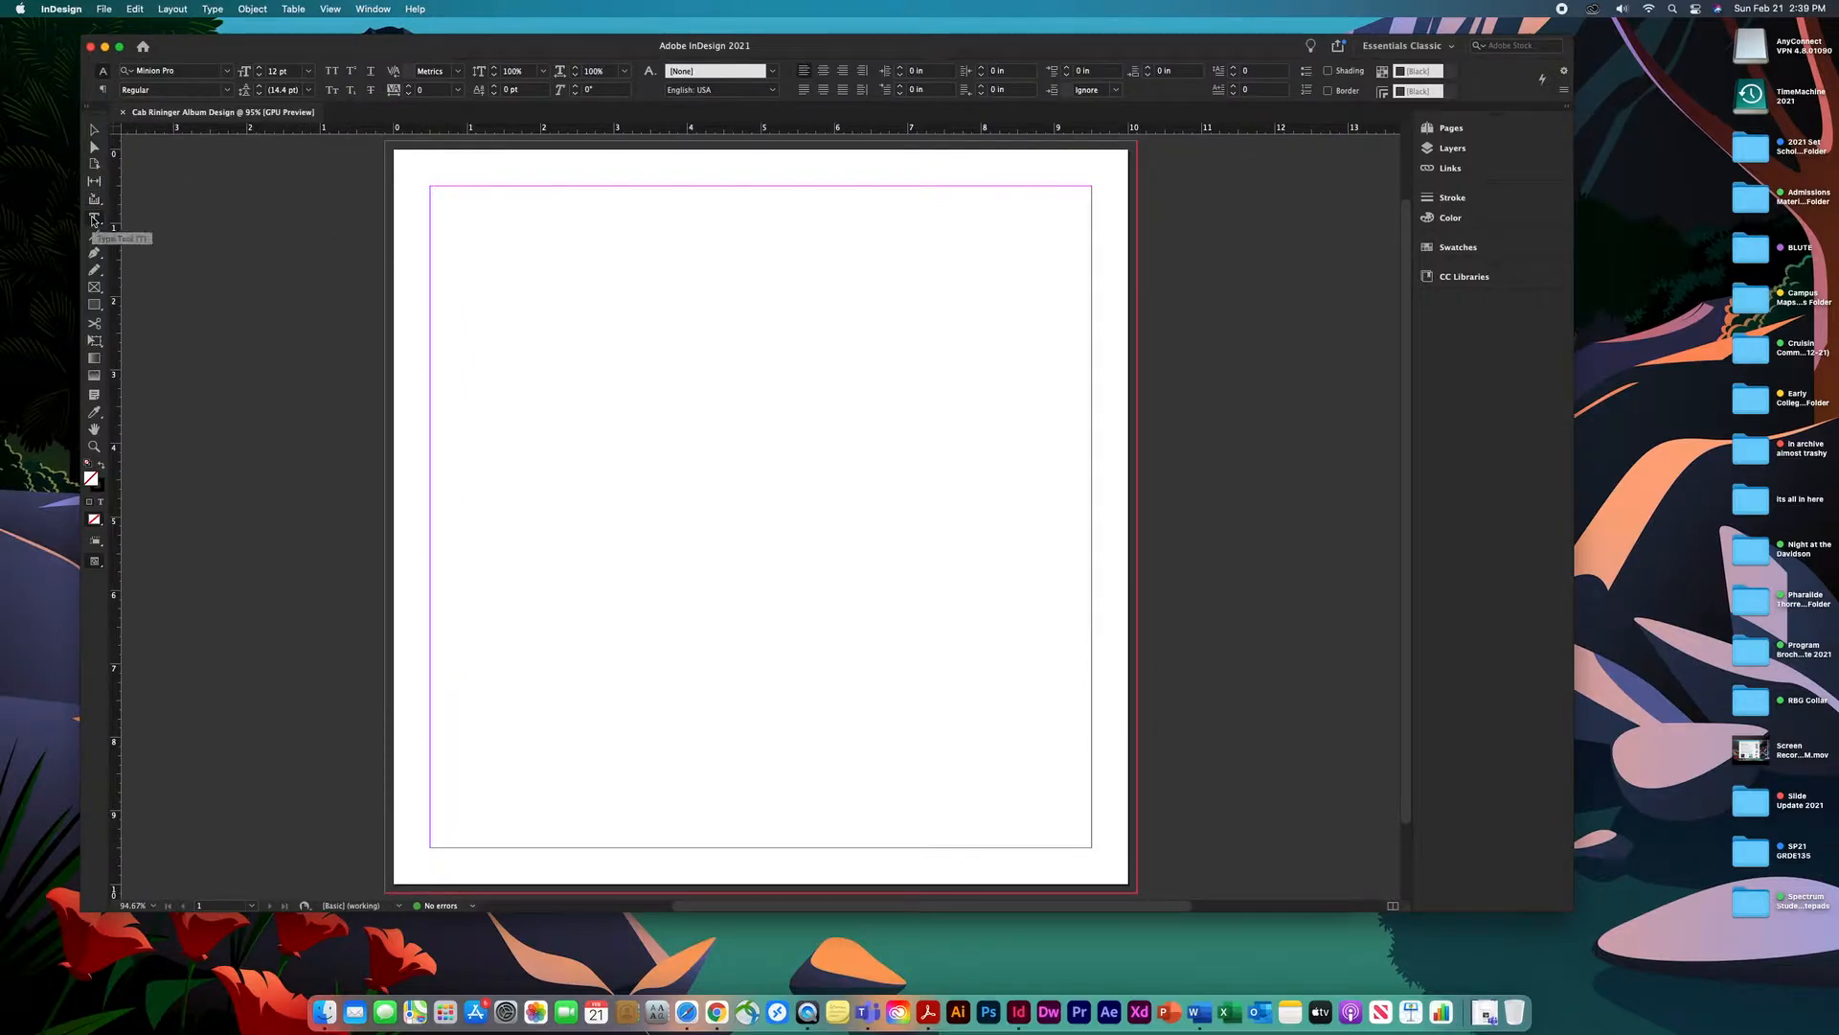
click(90, 117)
drag(442, 187, 841, 393)
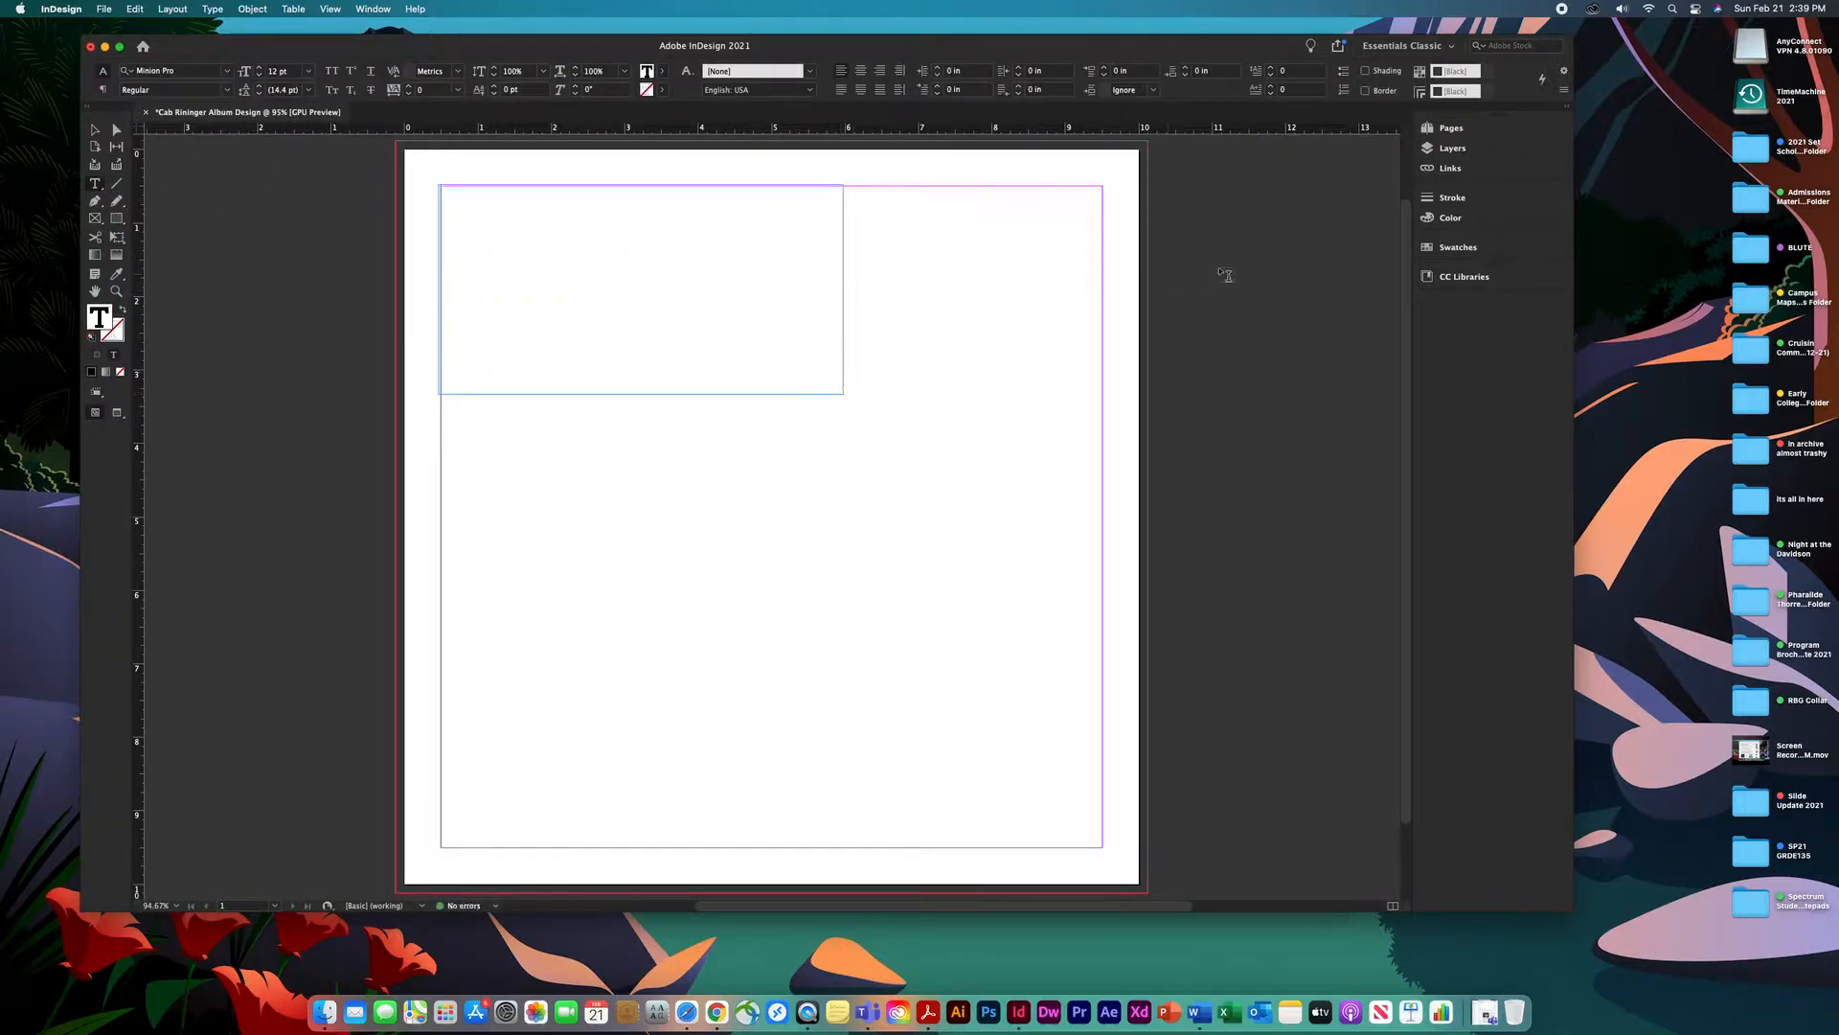
Show the Pages panel and detach it from the dock as a floating panel.
click(1451, 131)
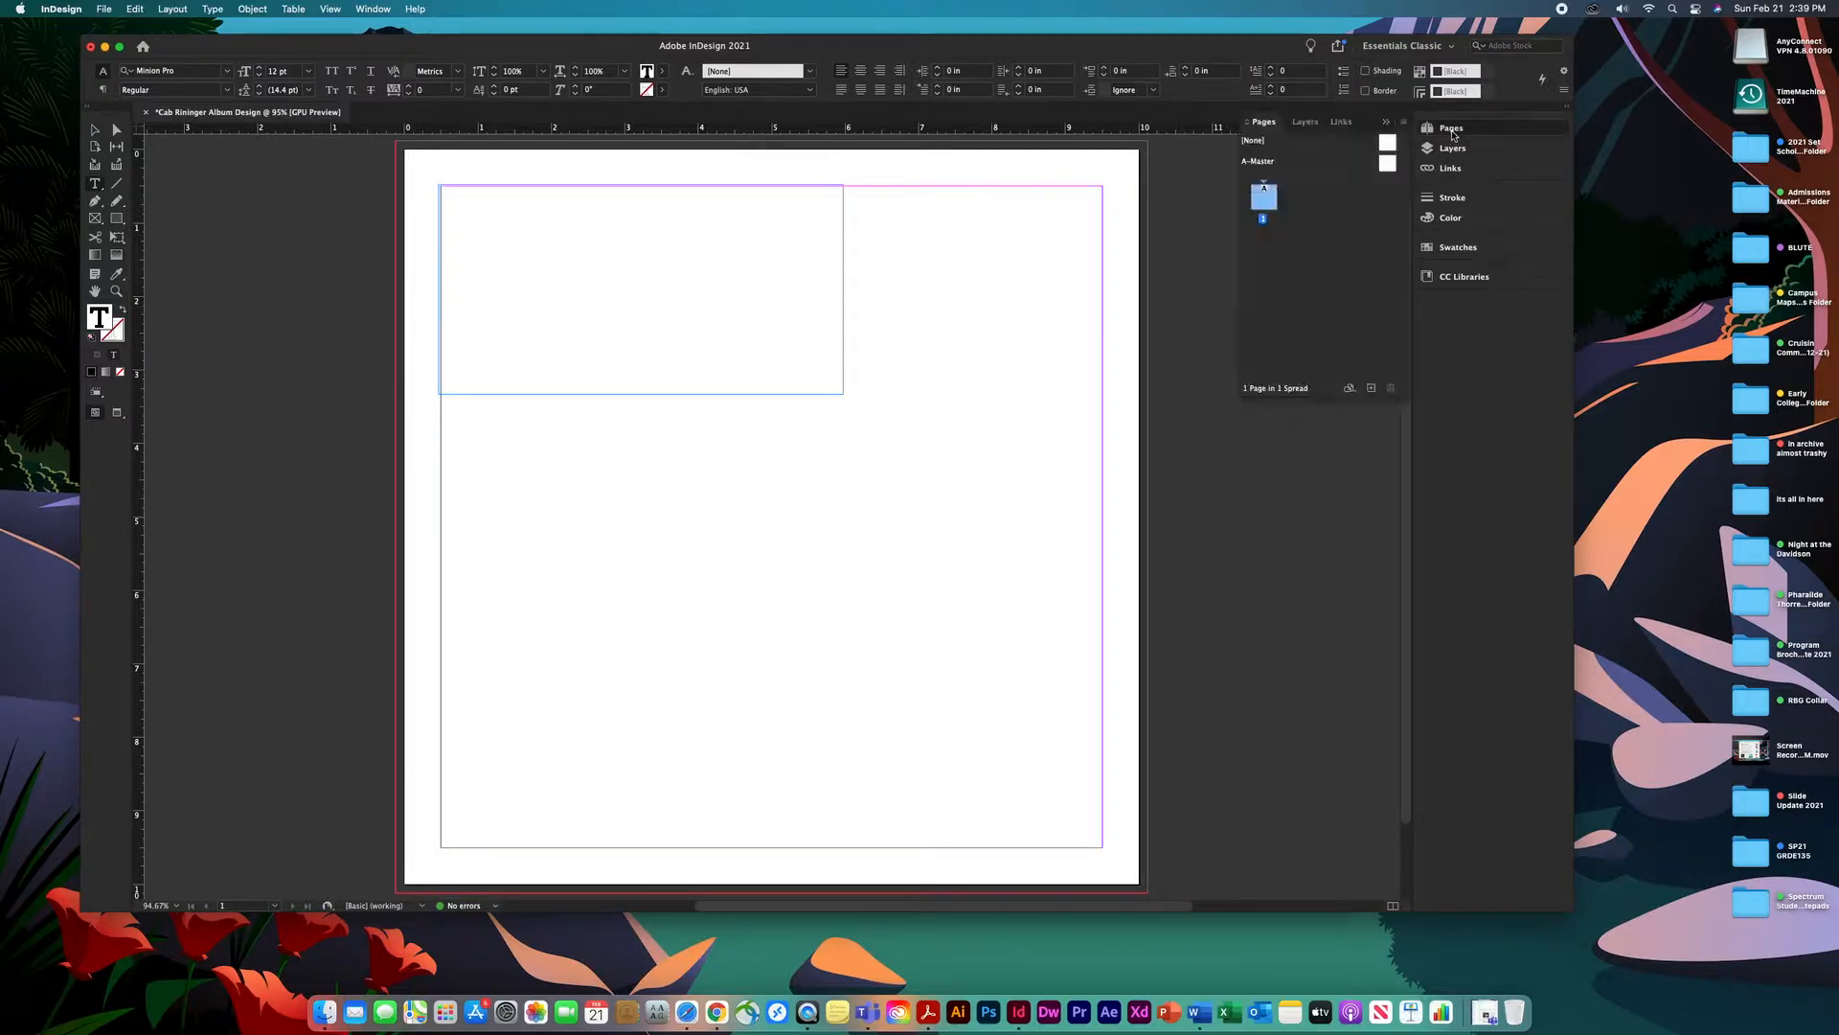
drag(1266, 123, 1181, 194)
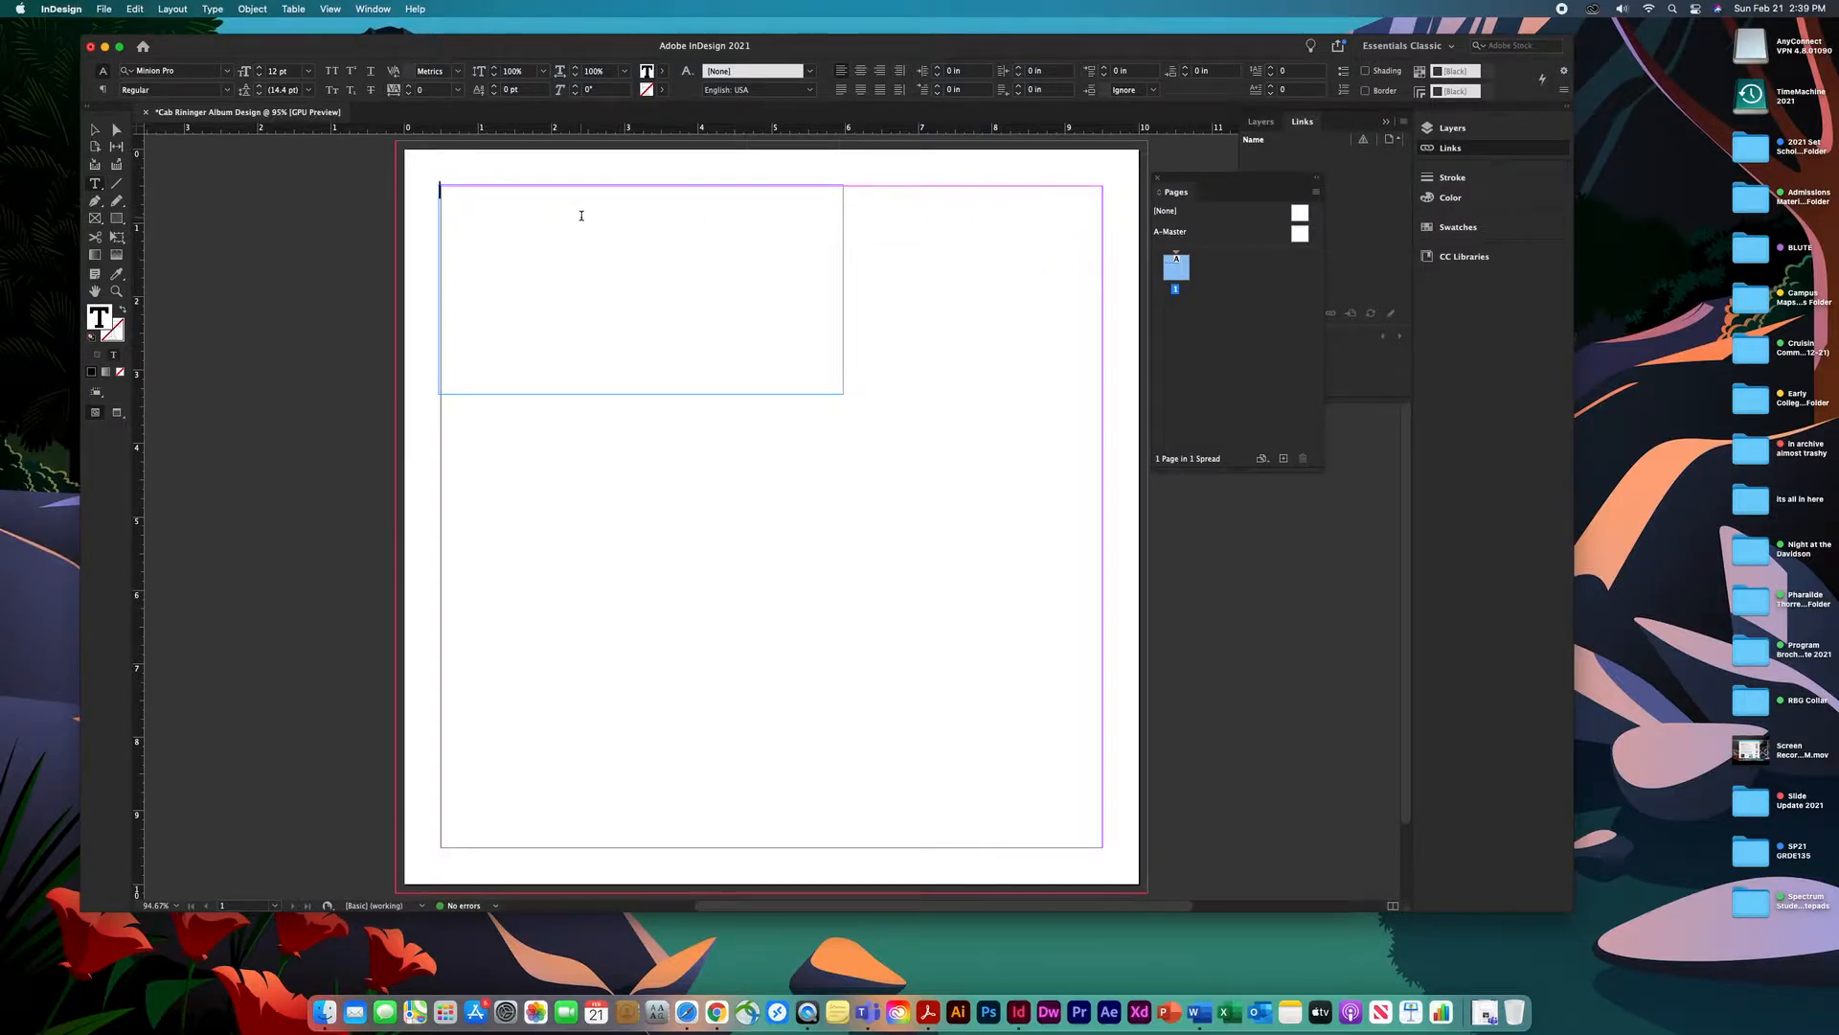
Enter the band name "Ratari" in the text frame and enlarge it to 50 pt.
text(Ratari)
drag(469, 190, 440, 190)
click(260, 69)
click(259, 69)
click(260, 69)
click(259, 69)
click(260, 69)
click(259, 69)
click(259, 69)
click(259, 69)
click(260, 69)
click(260, 69)
click(96, 130)
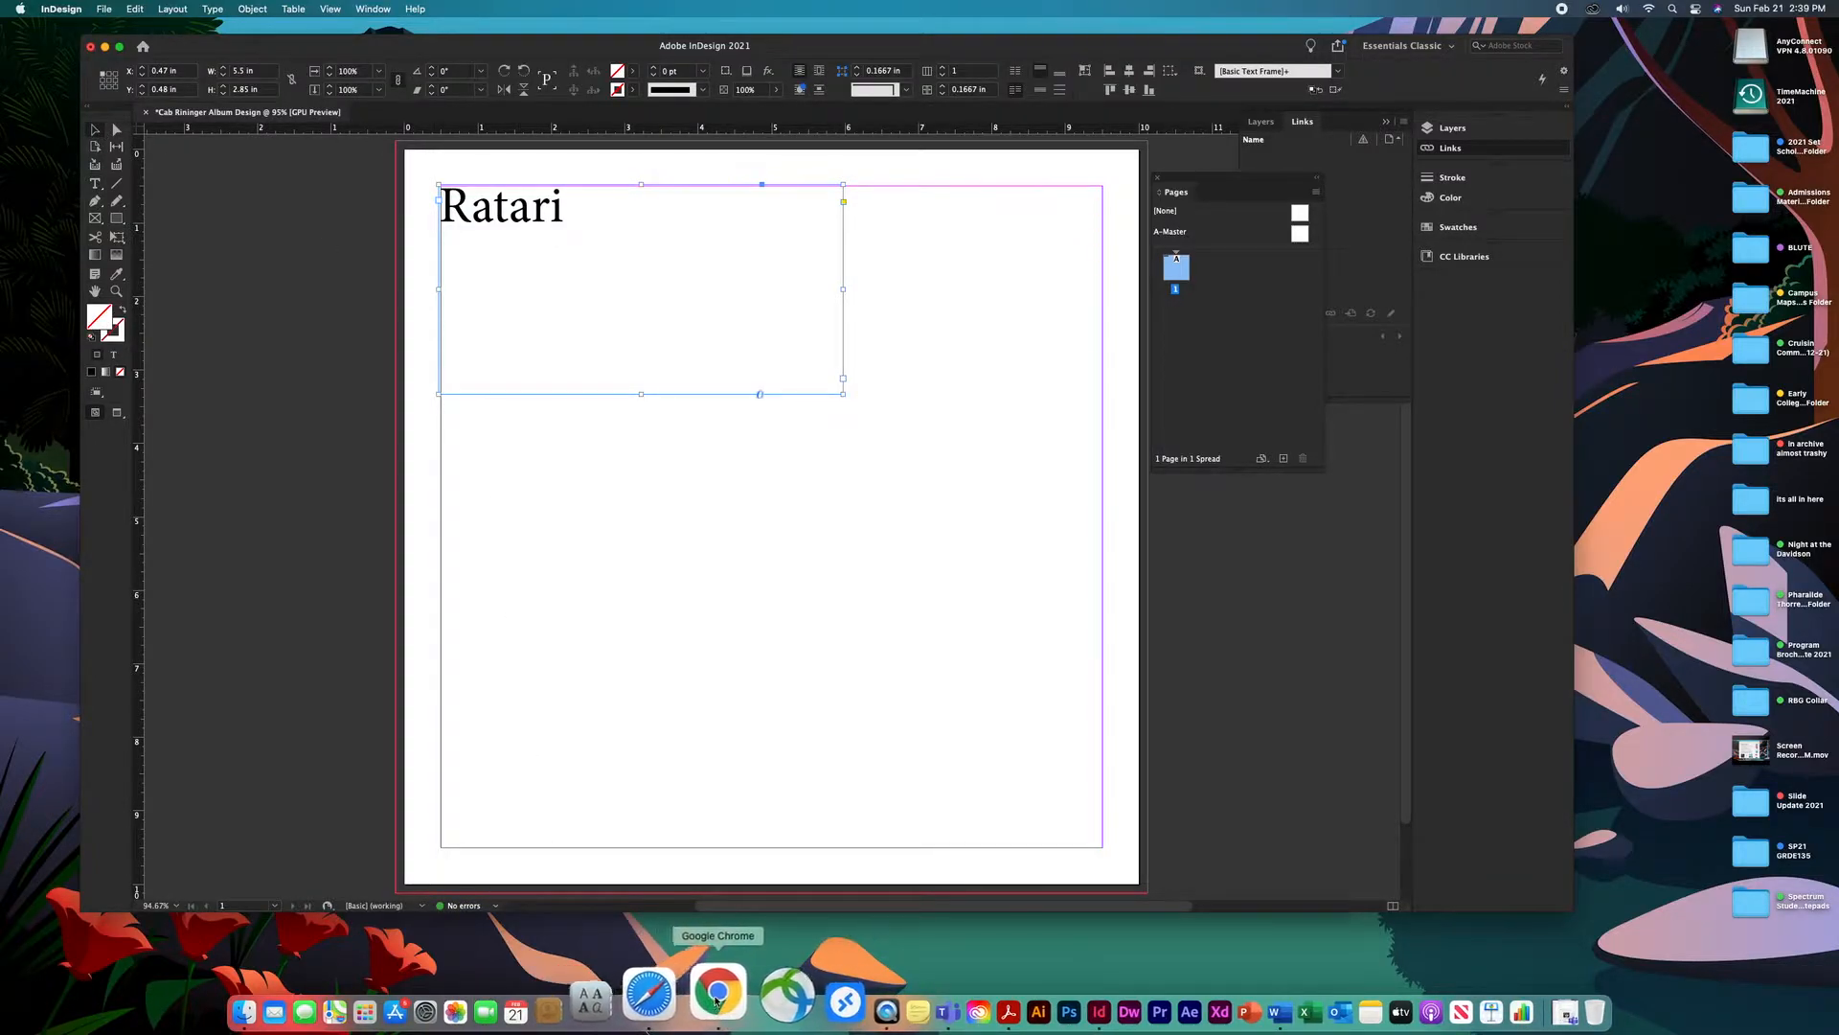
Switch to Chrome, check the album title instructions, and copy "the ocean does not become dirty." from the last random quote.
click(716, 999)
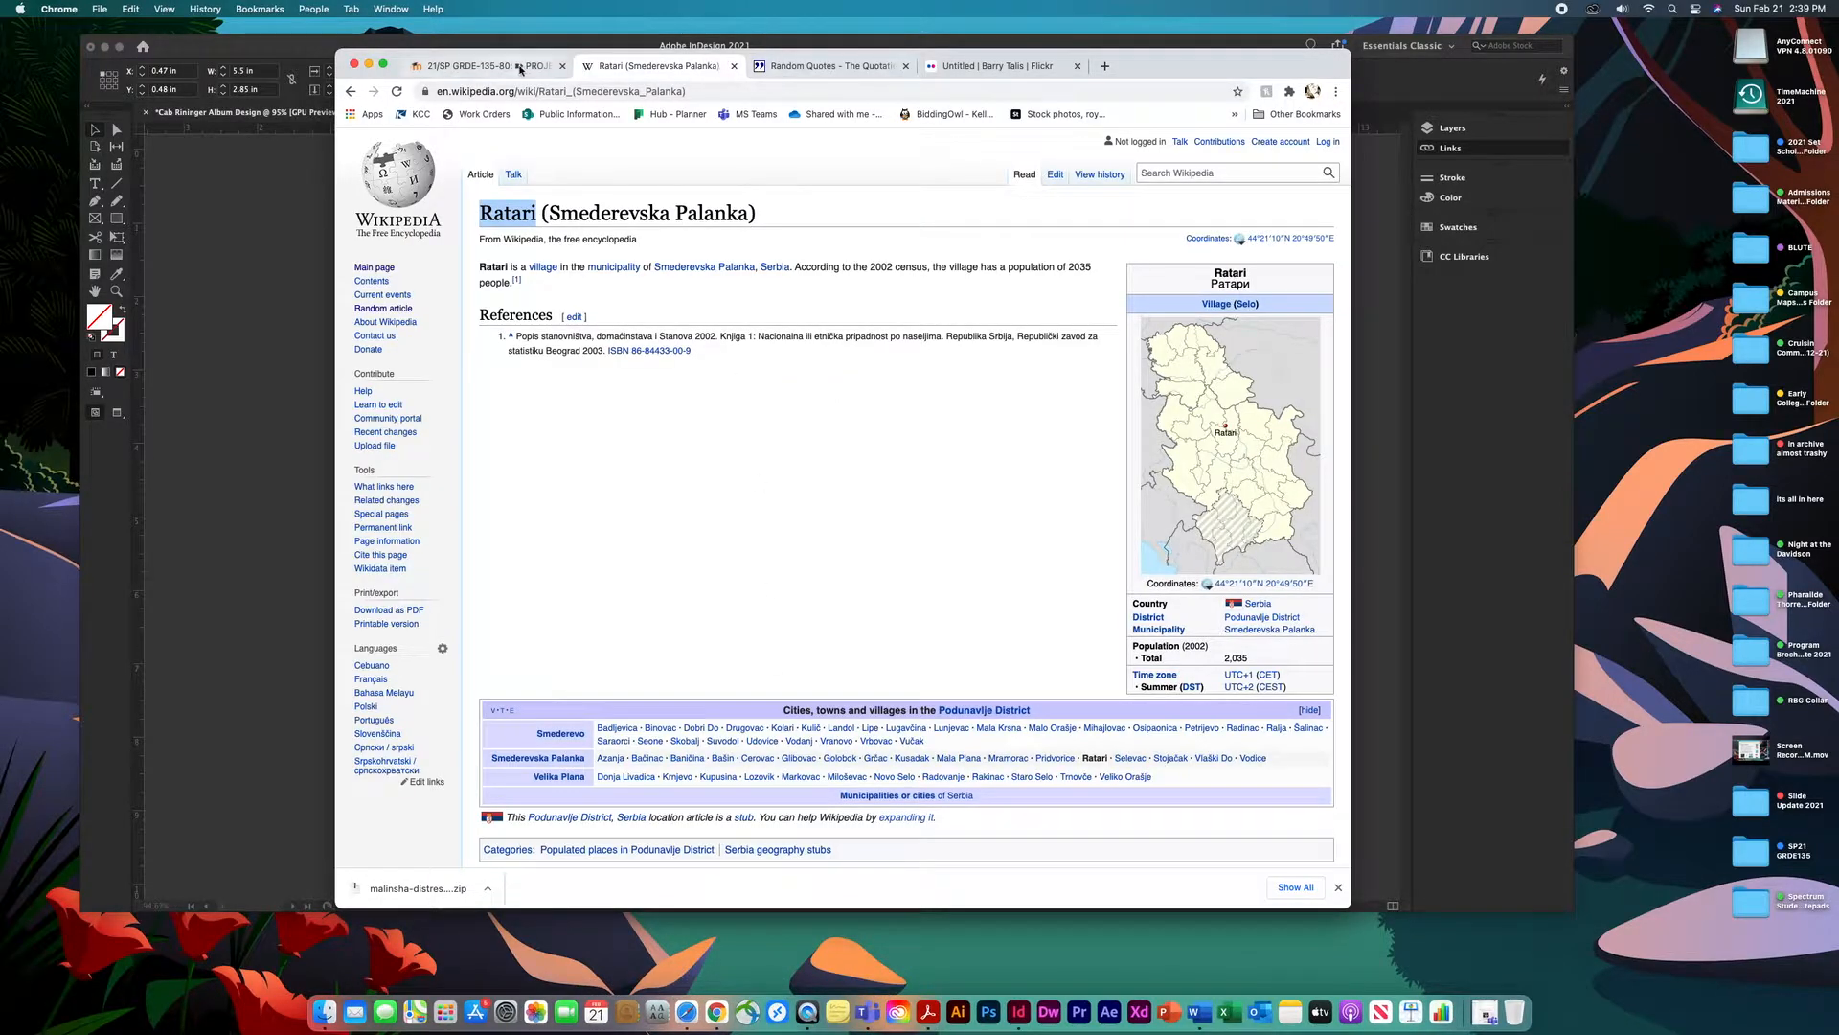
click(837, 67)
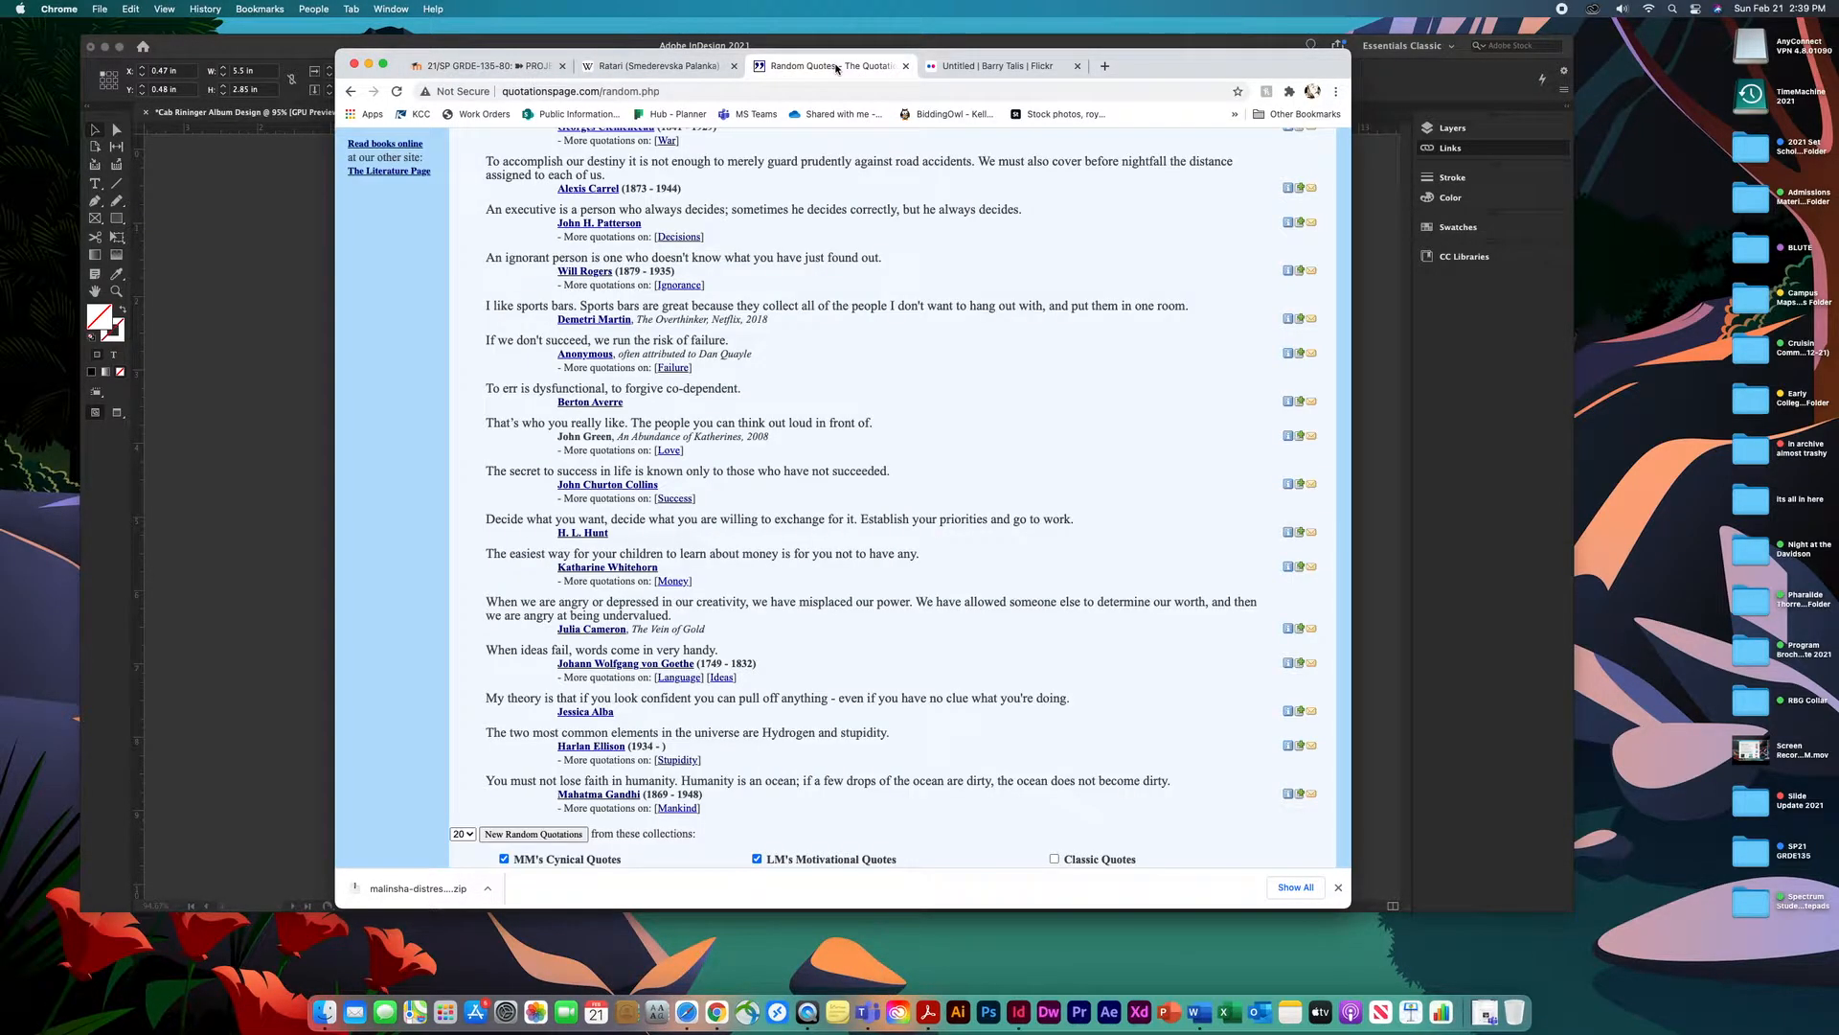
click(472, 67)
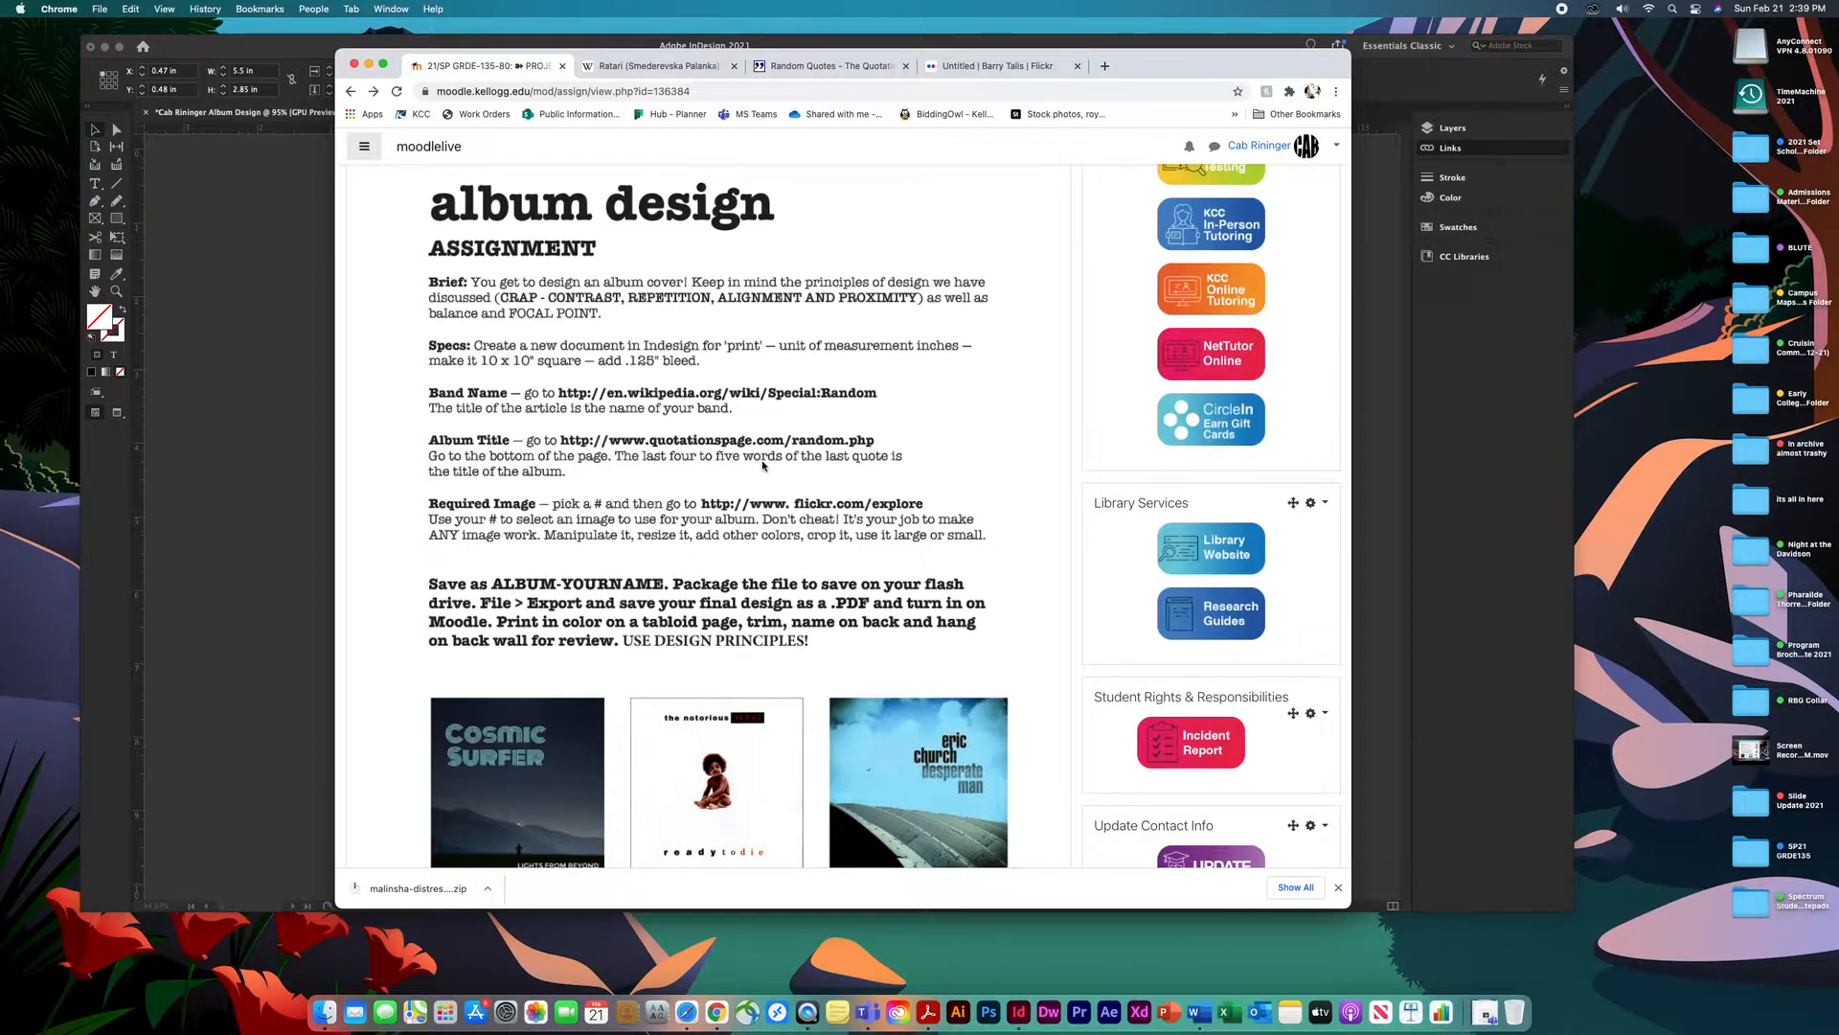
click(812, 67)
scroll(1025, 623, down, 3)
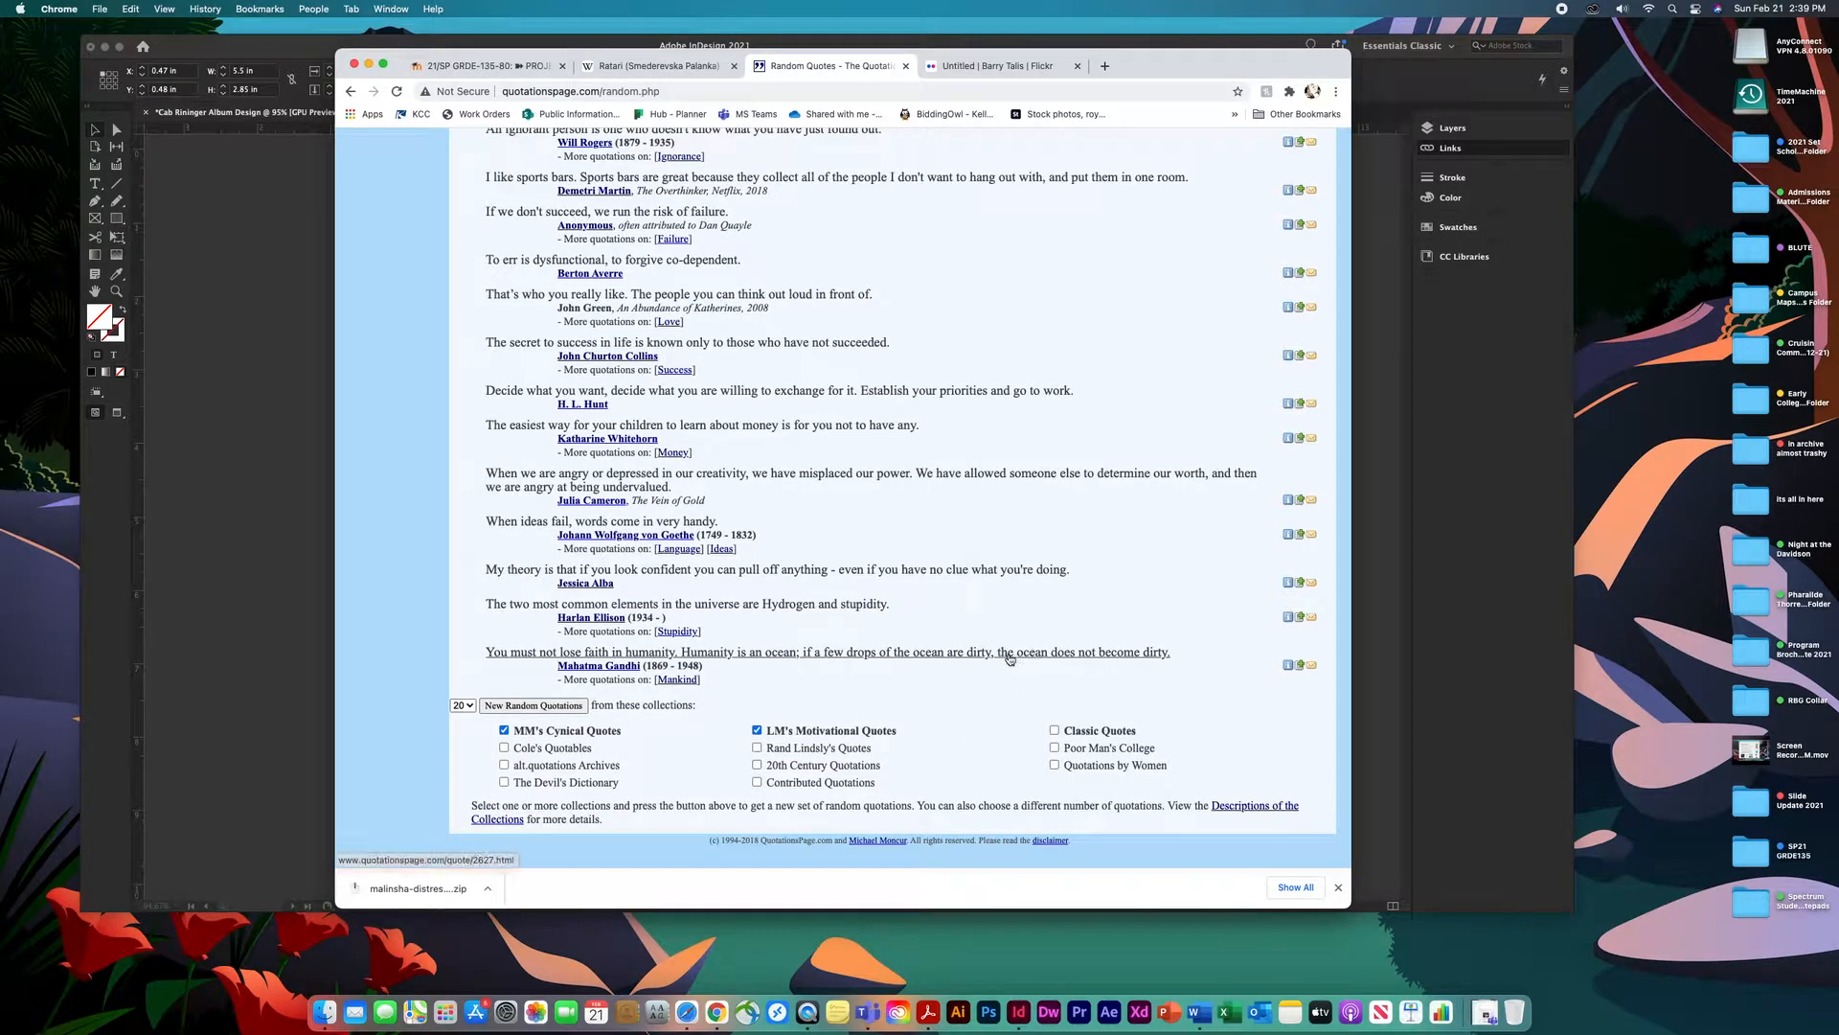
drag(1172, 653, 997, 653)
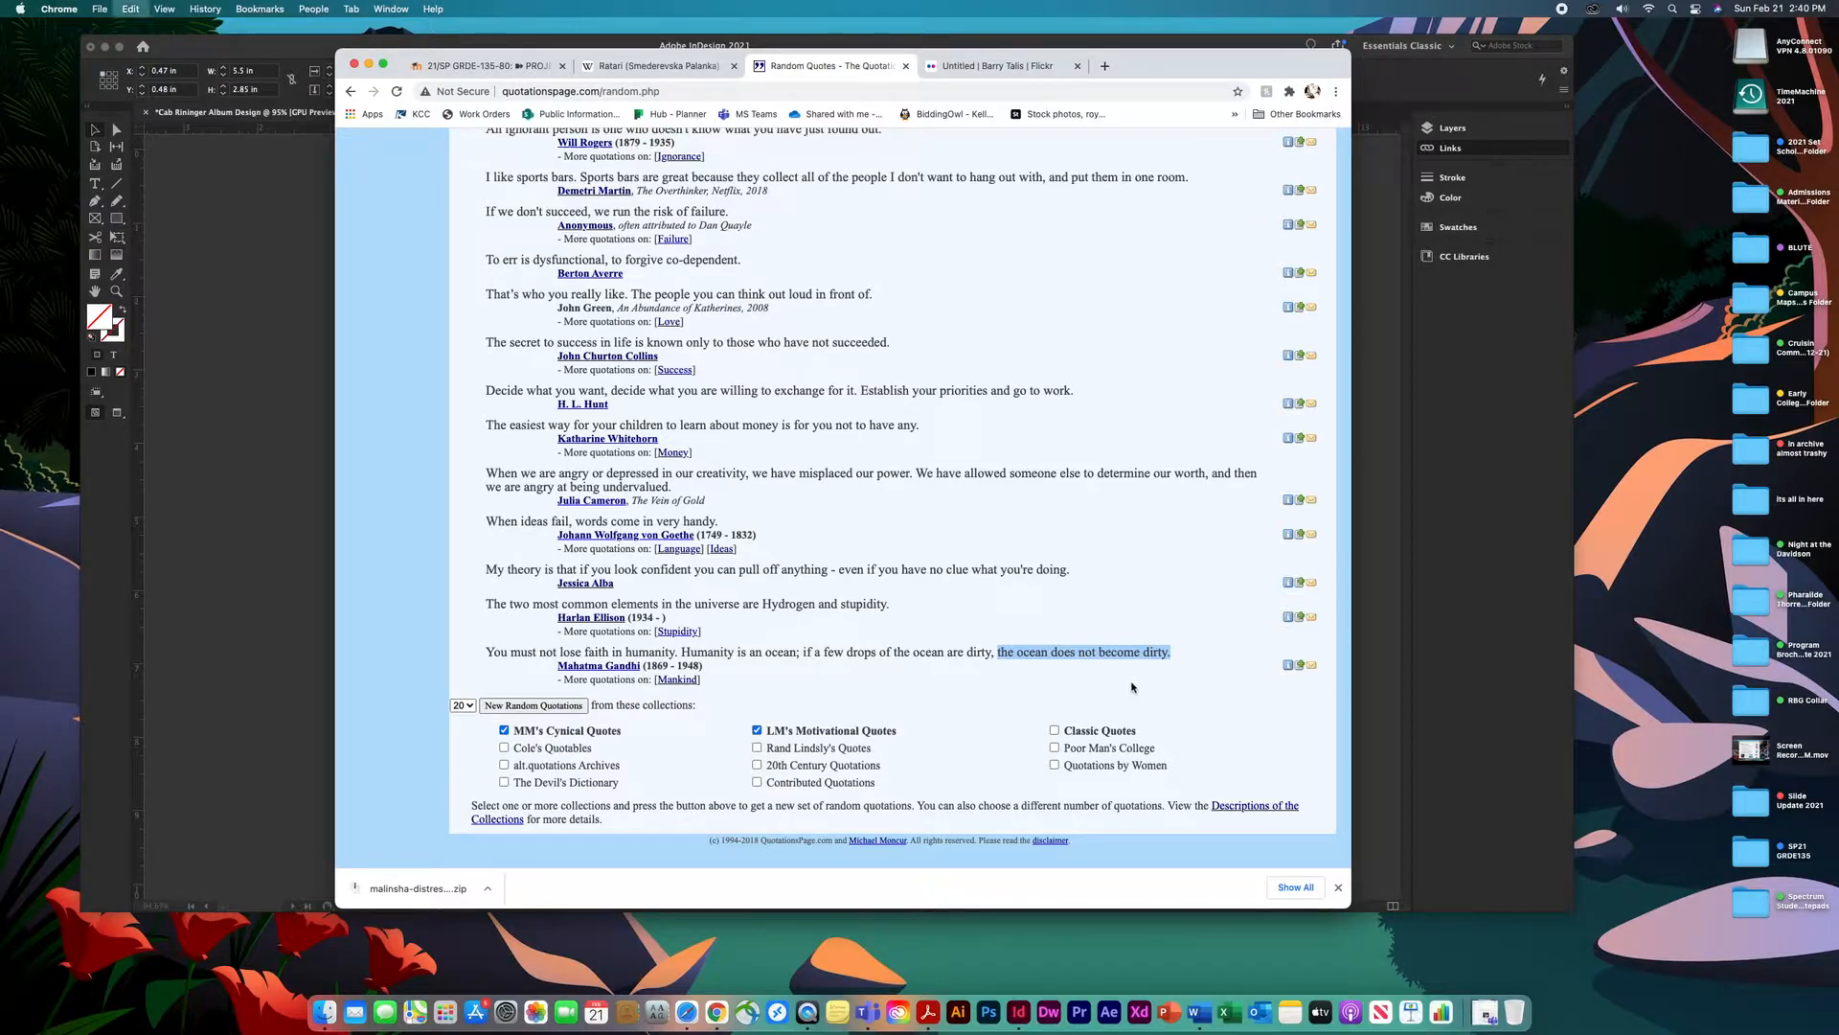
Return to InDesign and paste the copied quote ending on a new line below "Ratari".
click(299, 452)
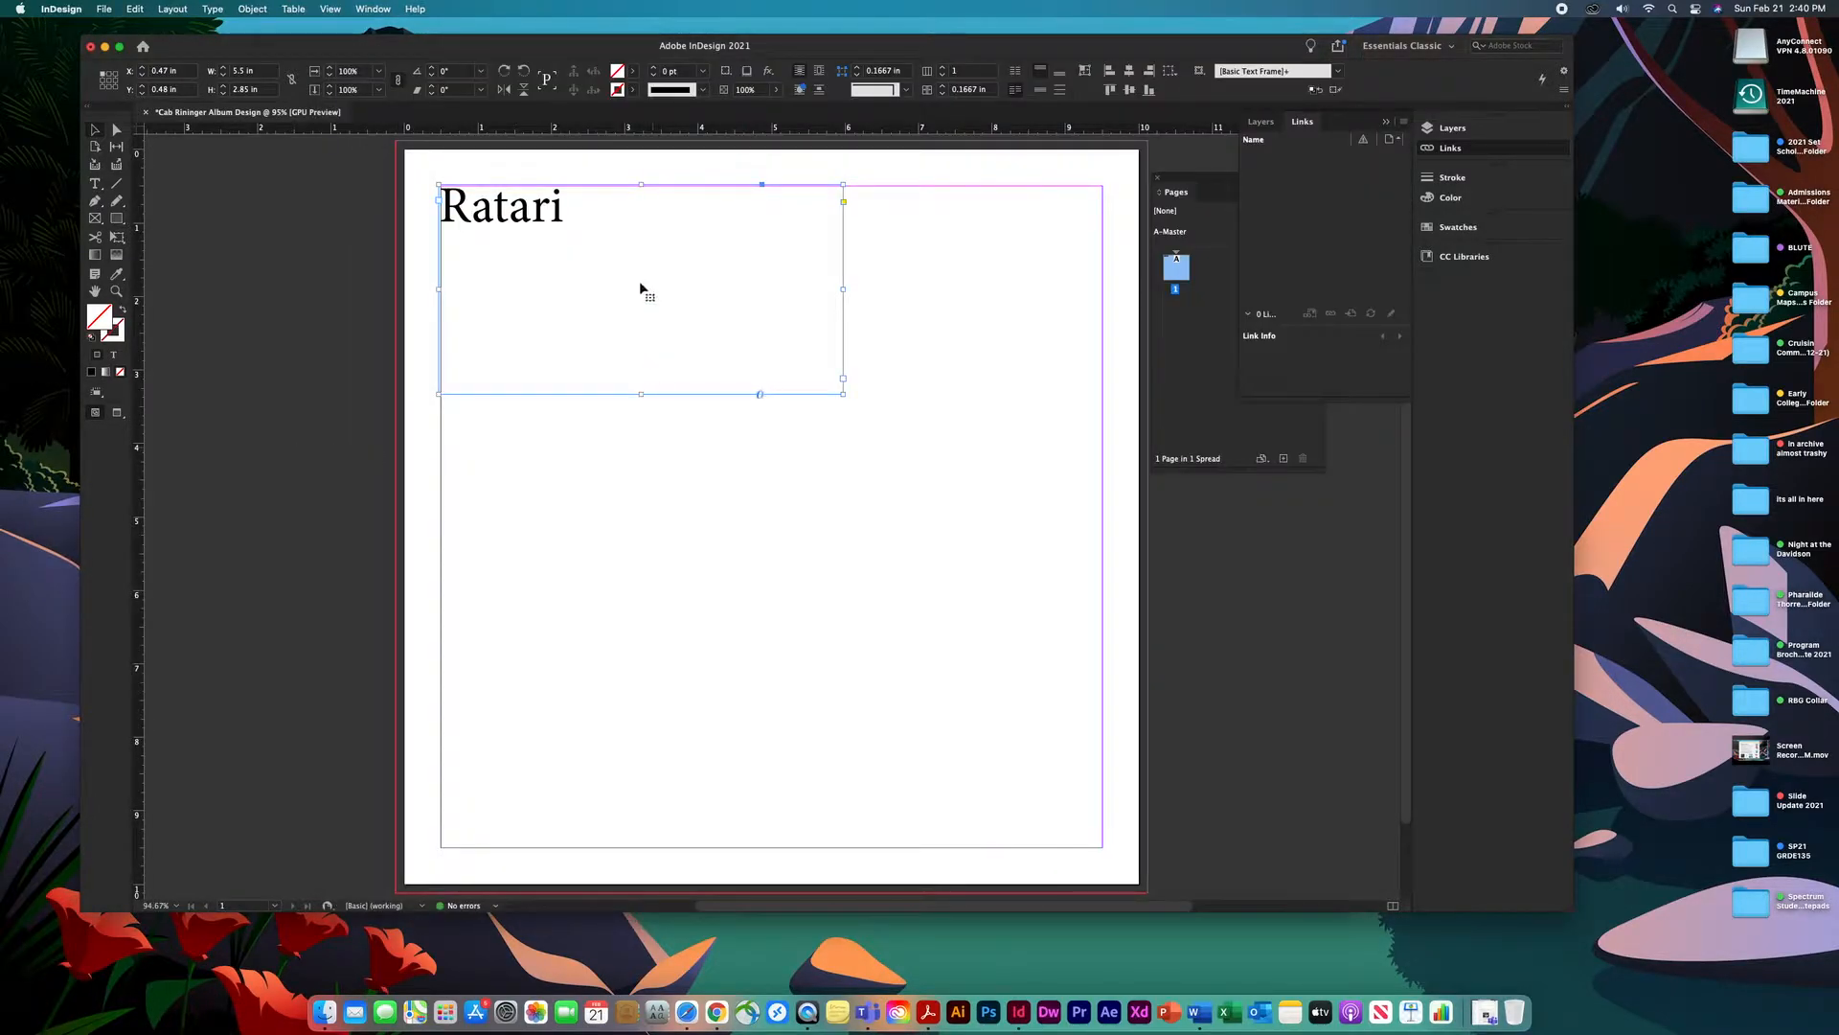
click(96, 184)
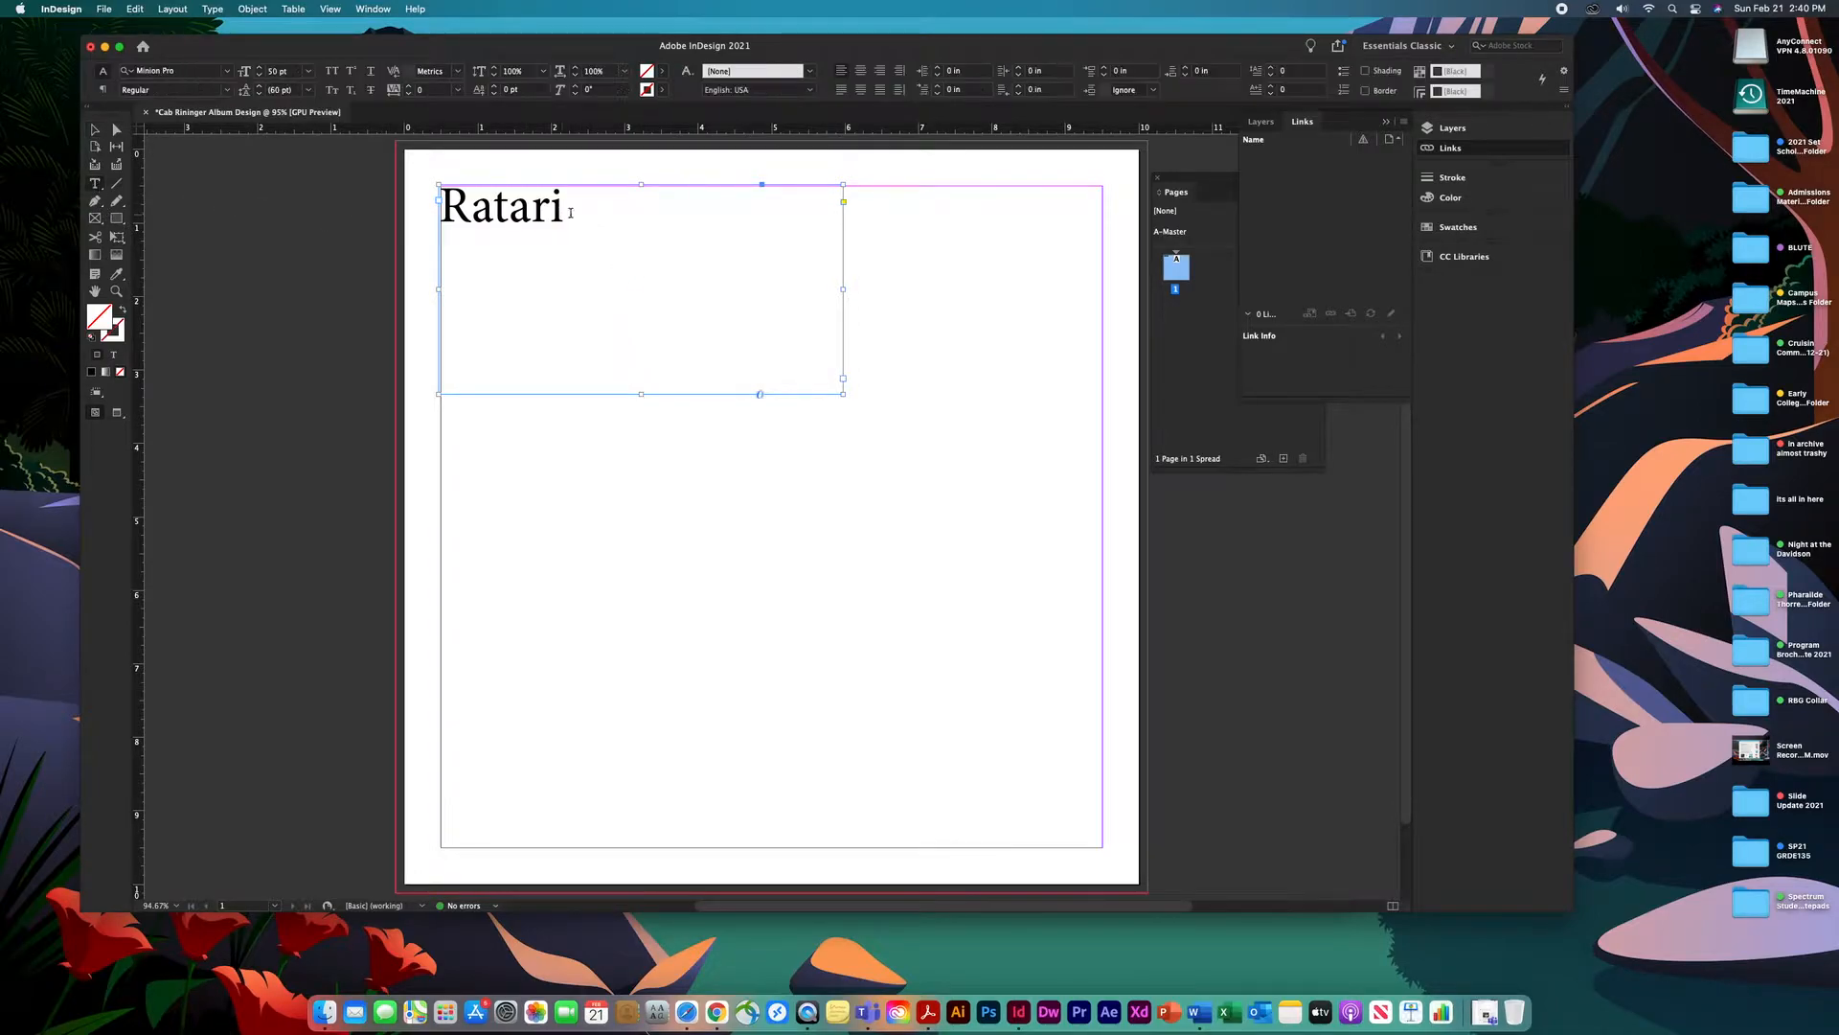
click(568, 207)
key(Return)
key(super+v)
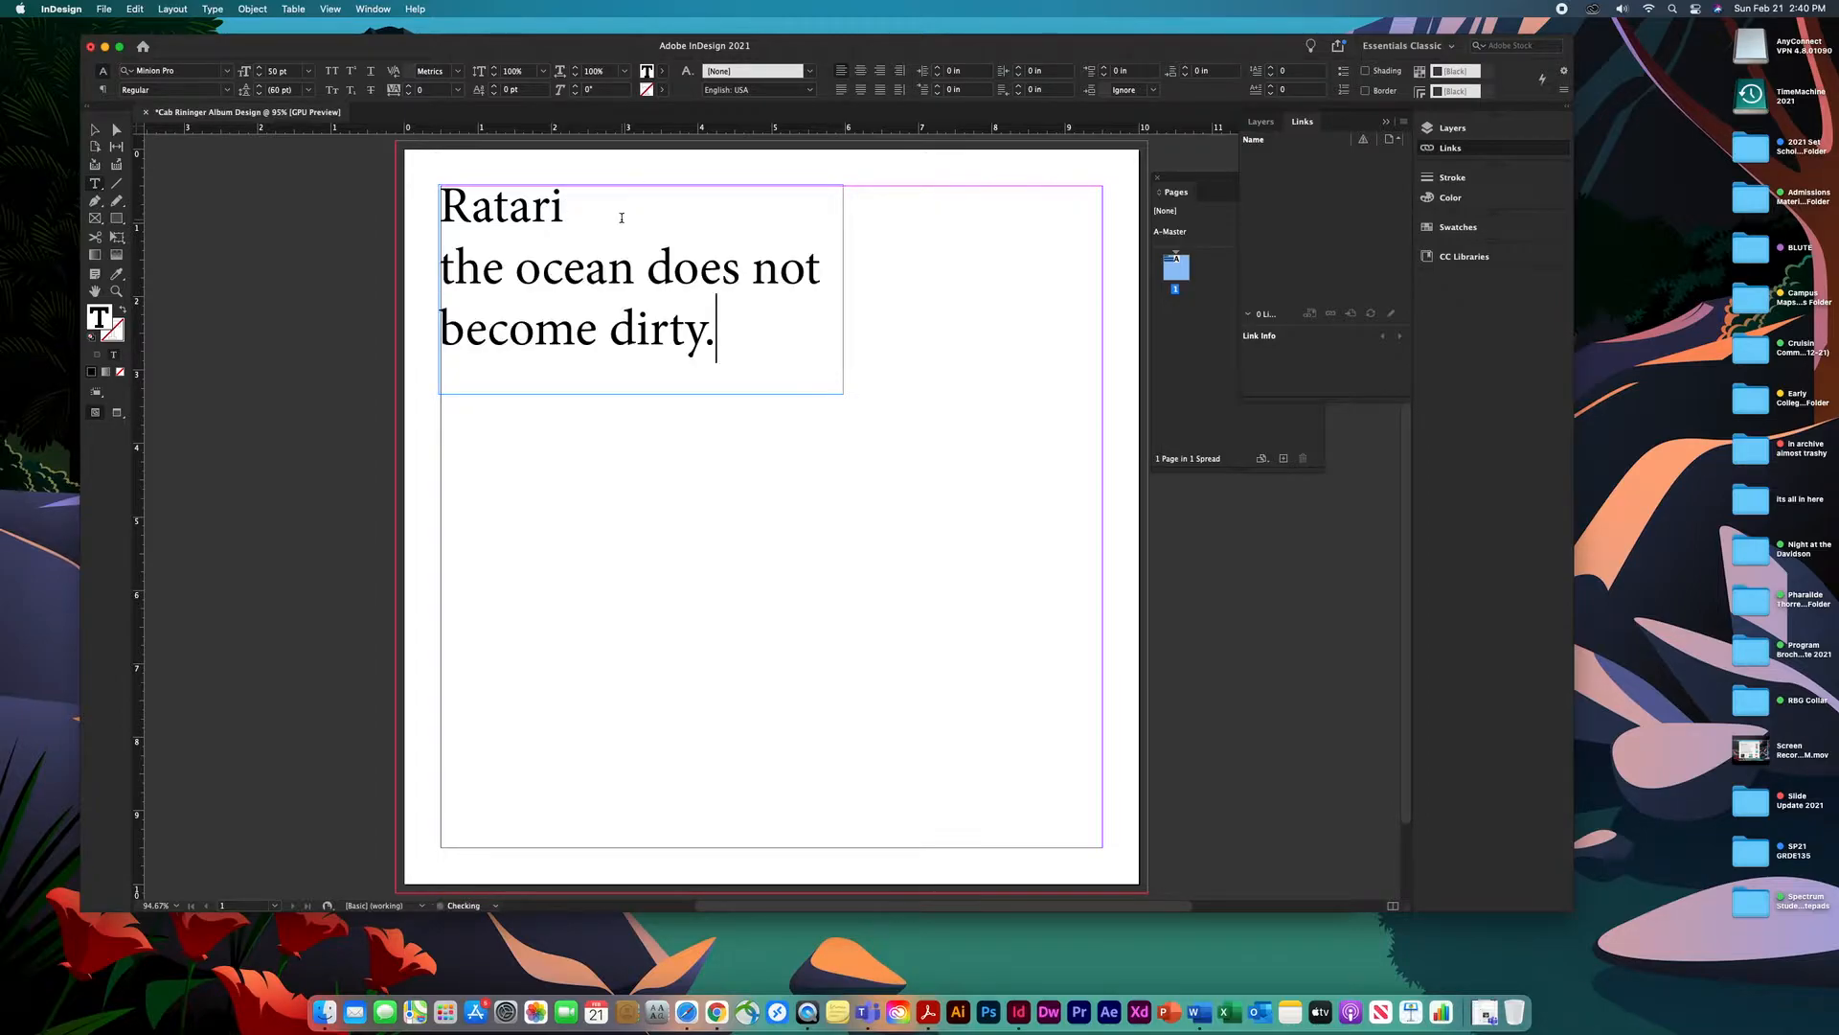
Set the album title "the ocean does not become dirty." in the Italic style of Minion Pro.
drag(744, 328, 426, 280)
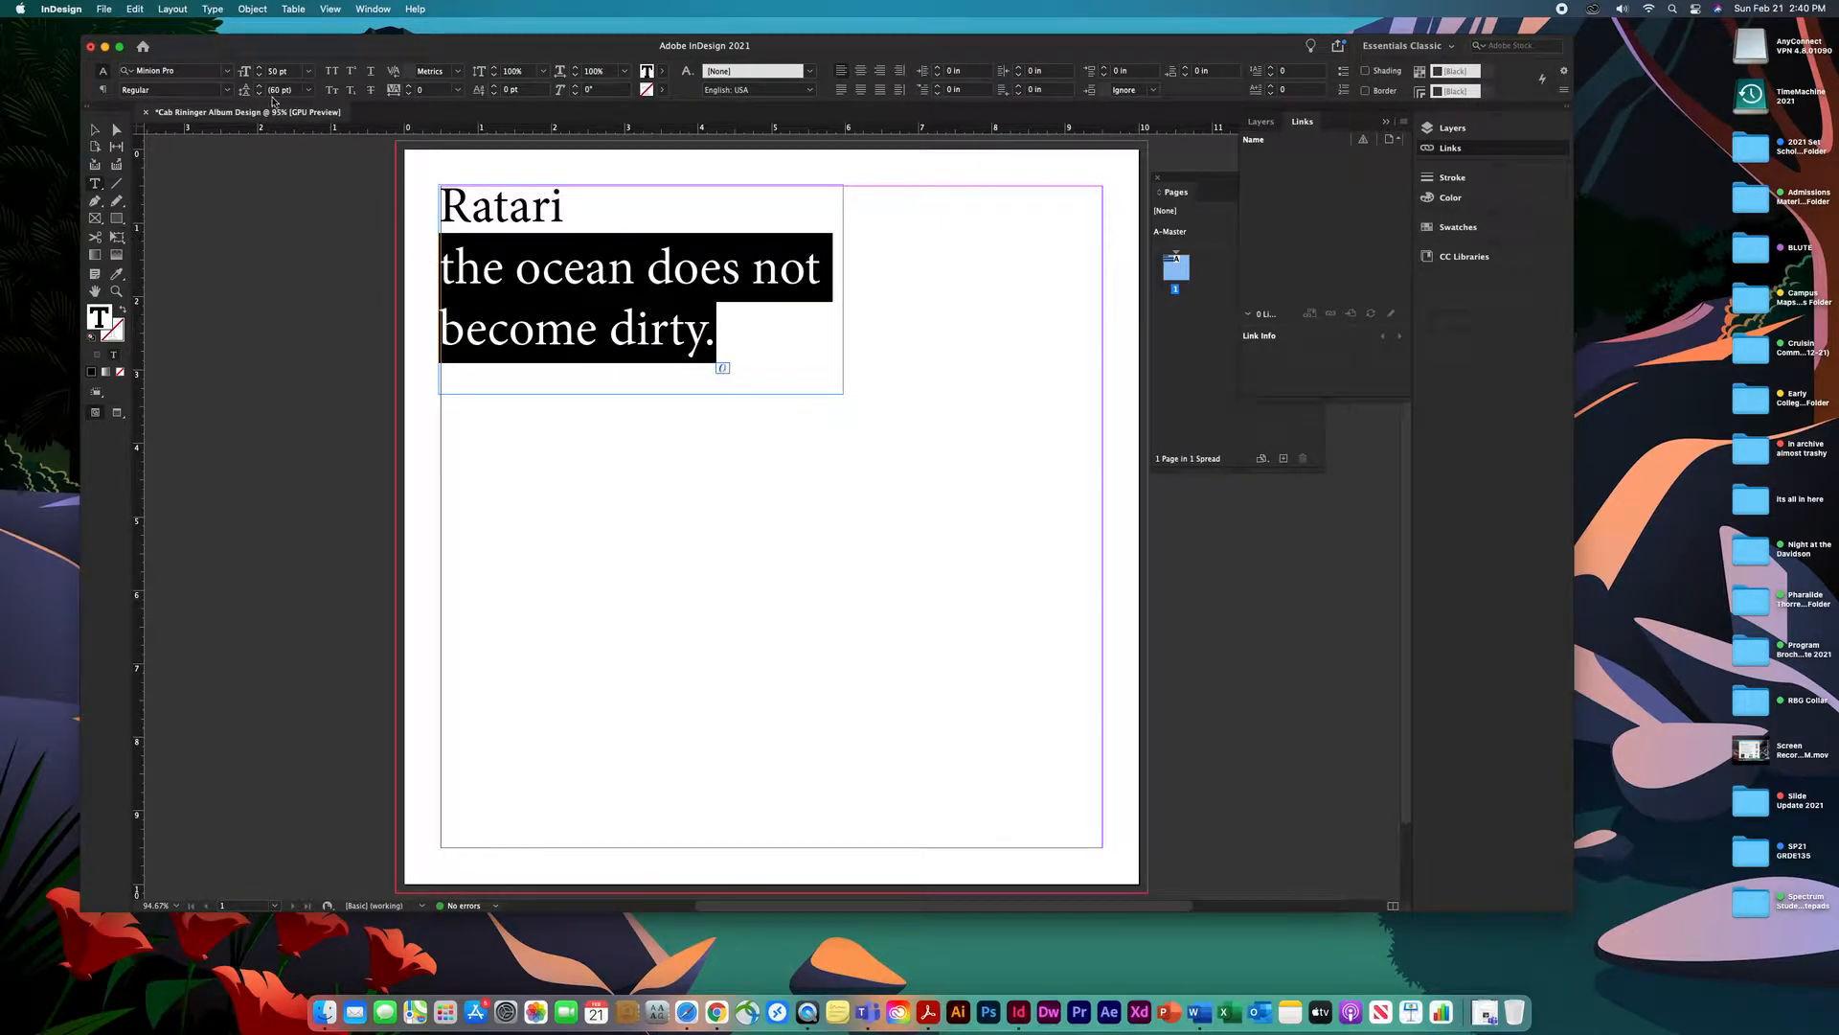
click(227, 90)
click(185, 121)
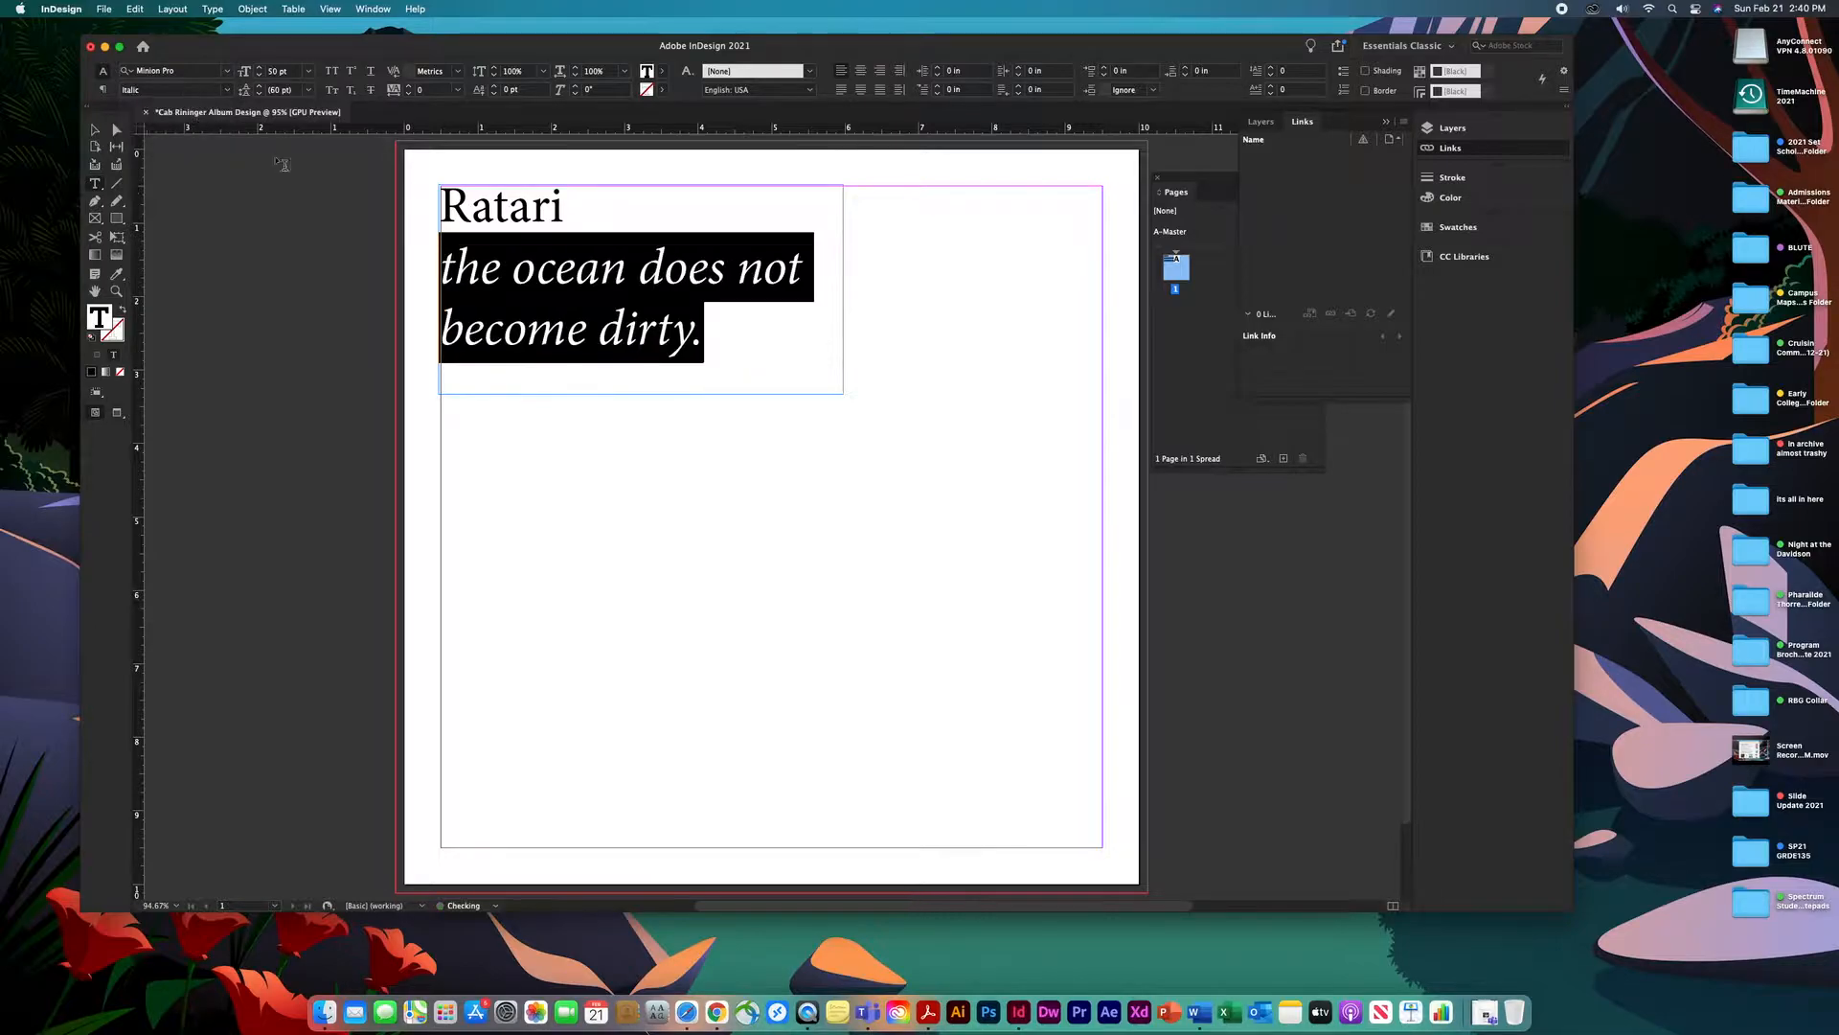
Switch to Chrome and read the required image instructions on the album design assignment page.
click(588, 329)
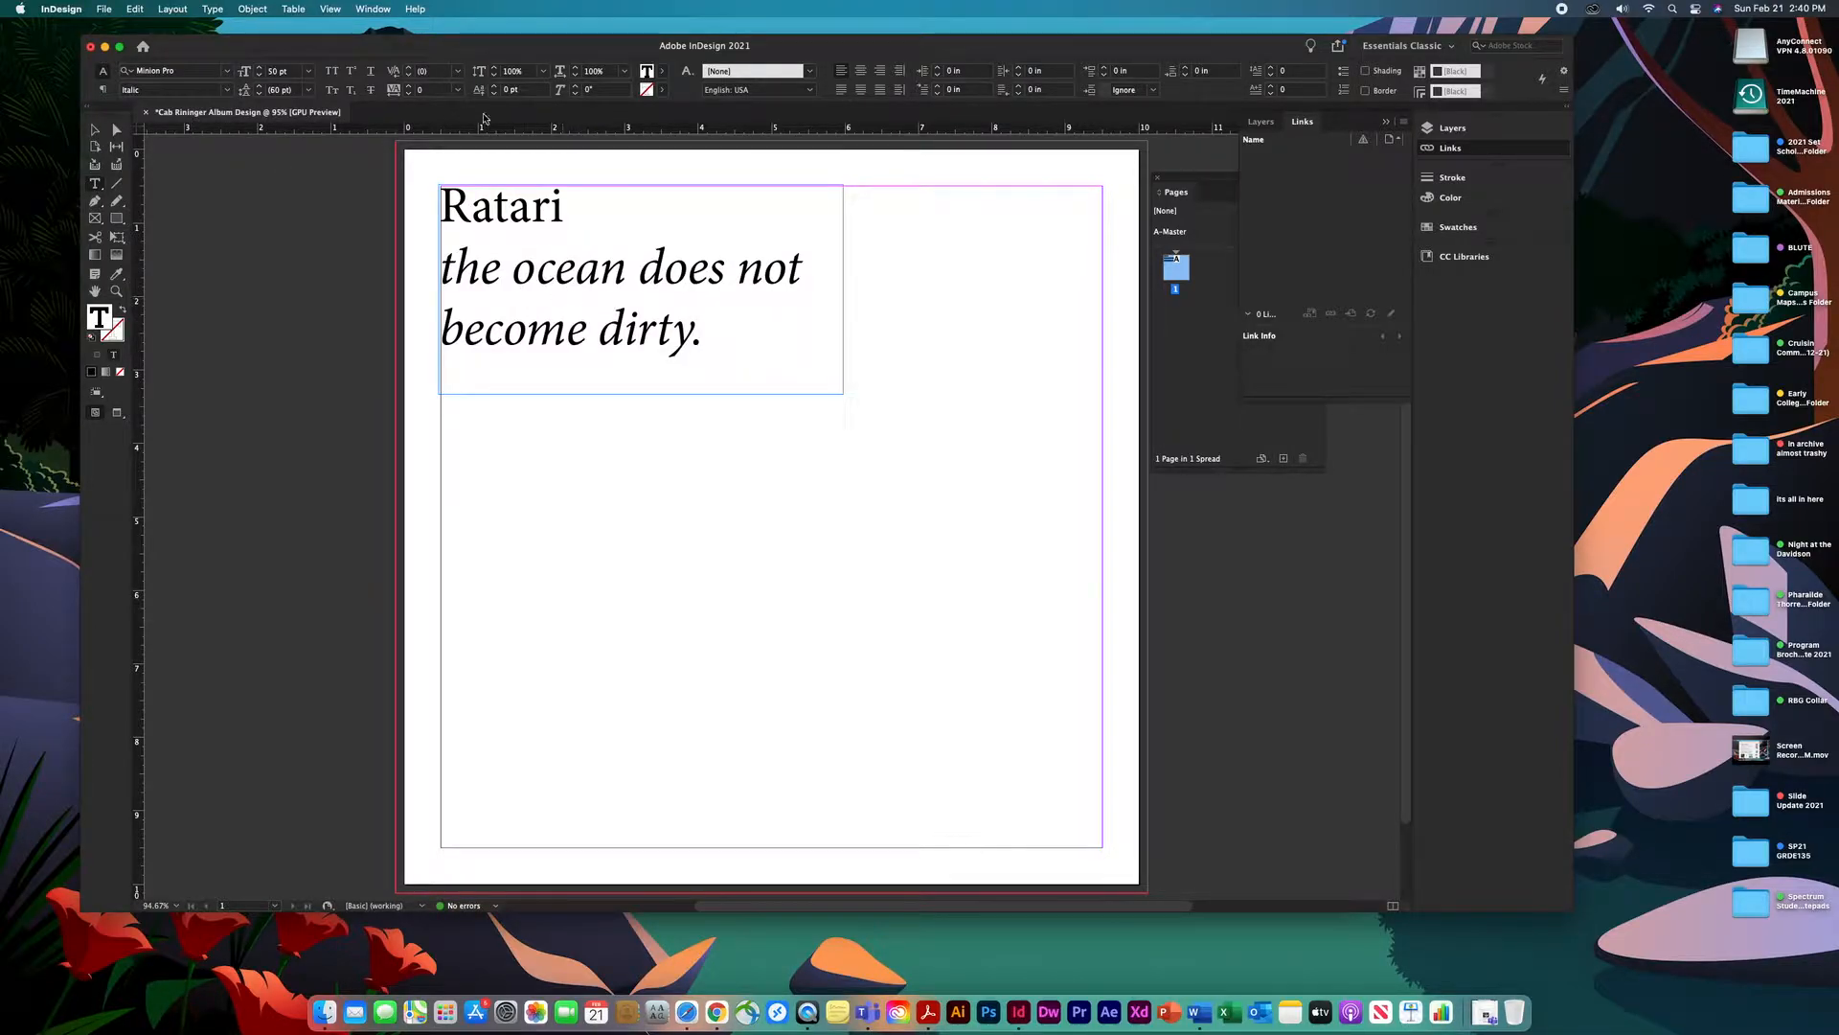
click(723, 1001)
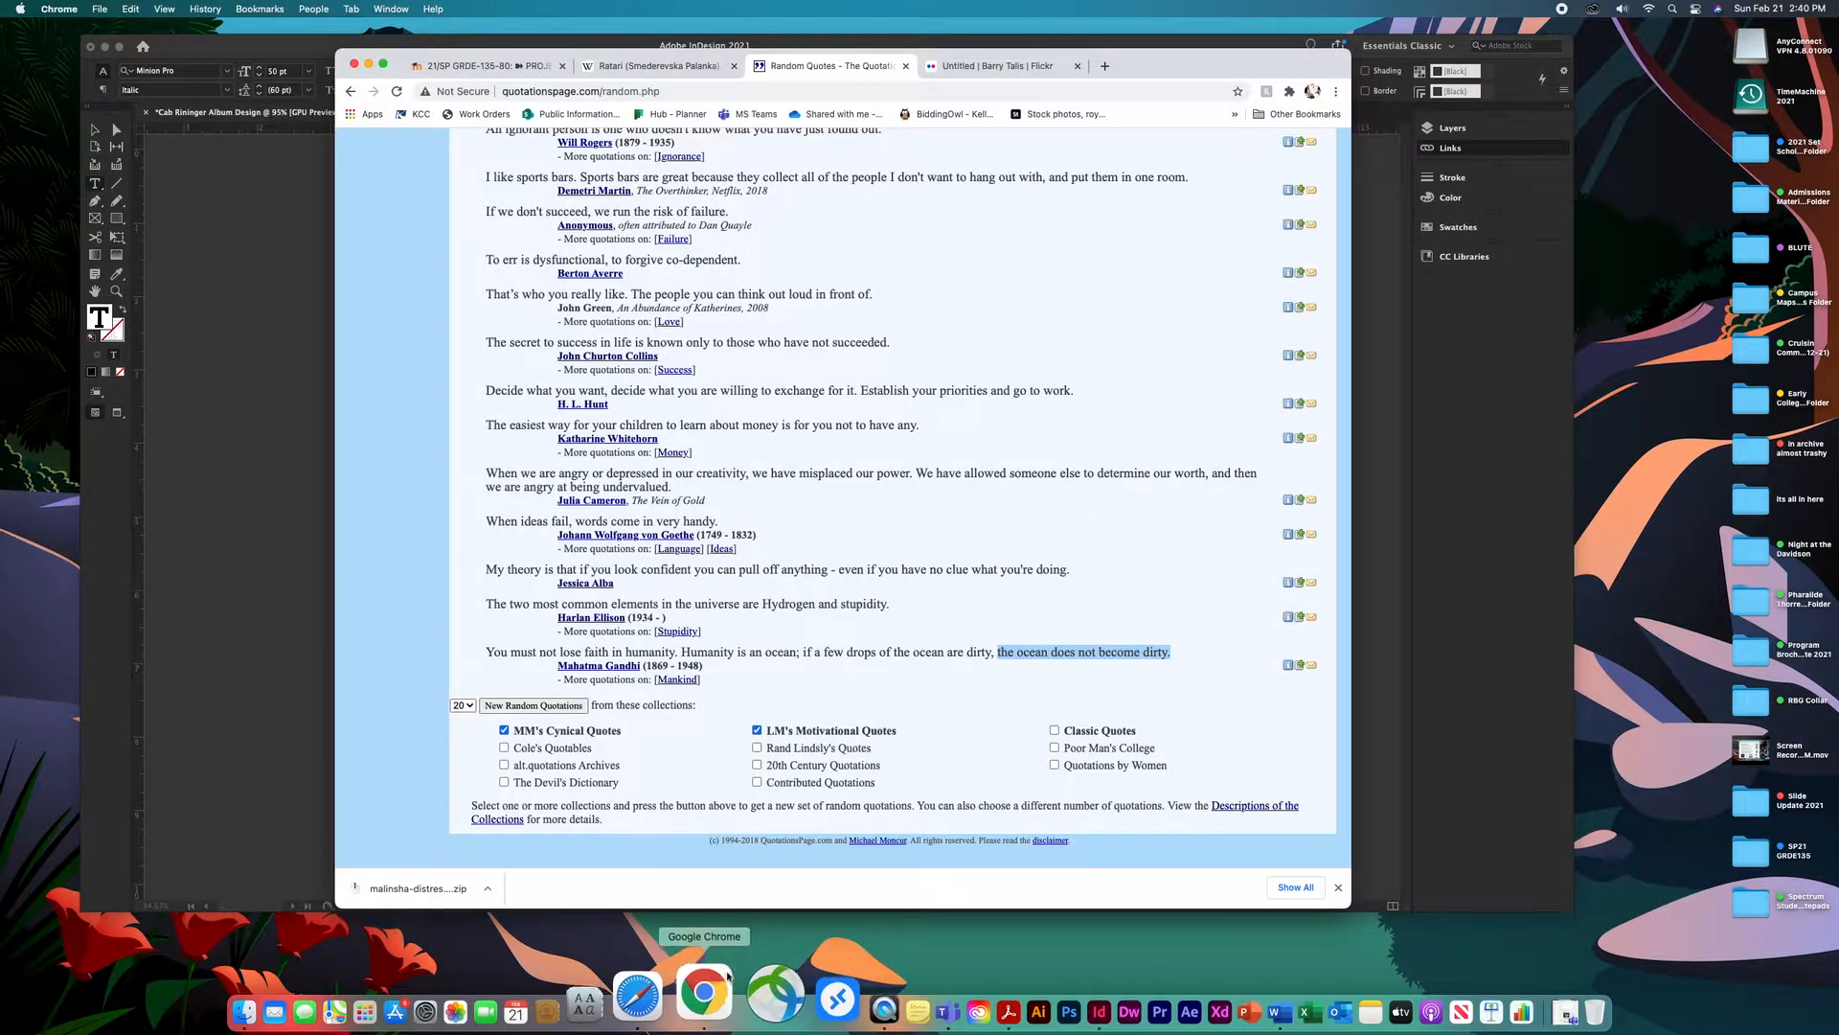
click(463, 67)
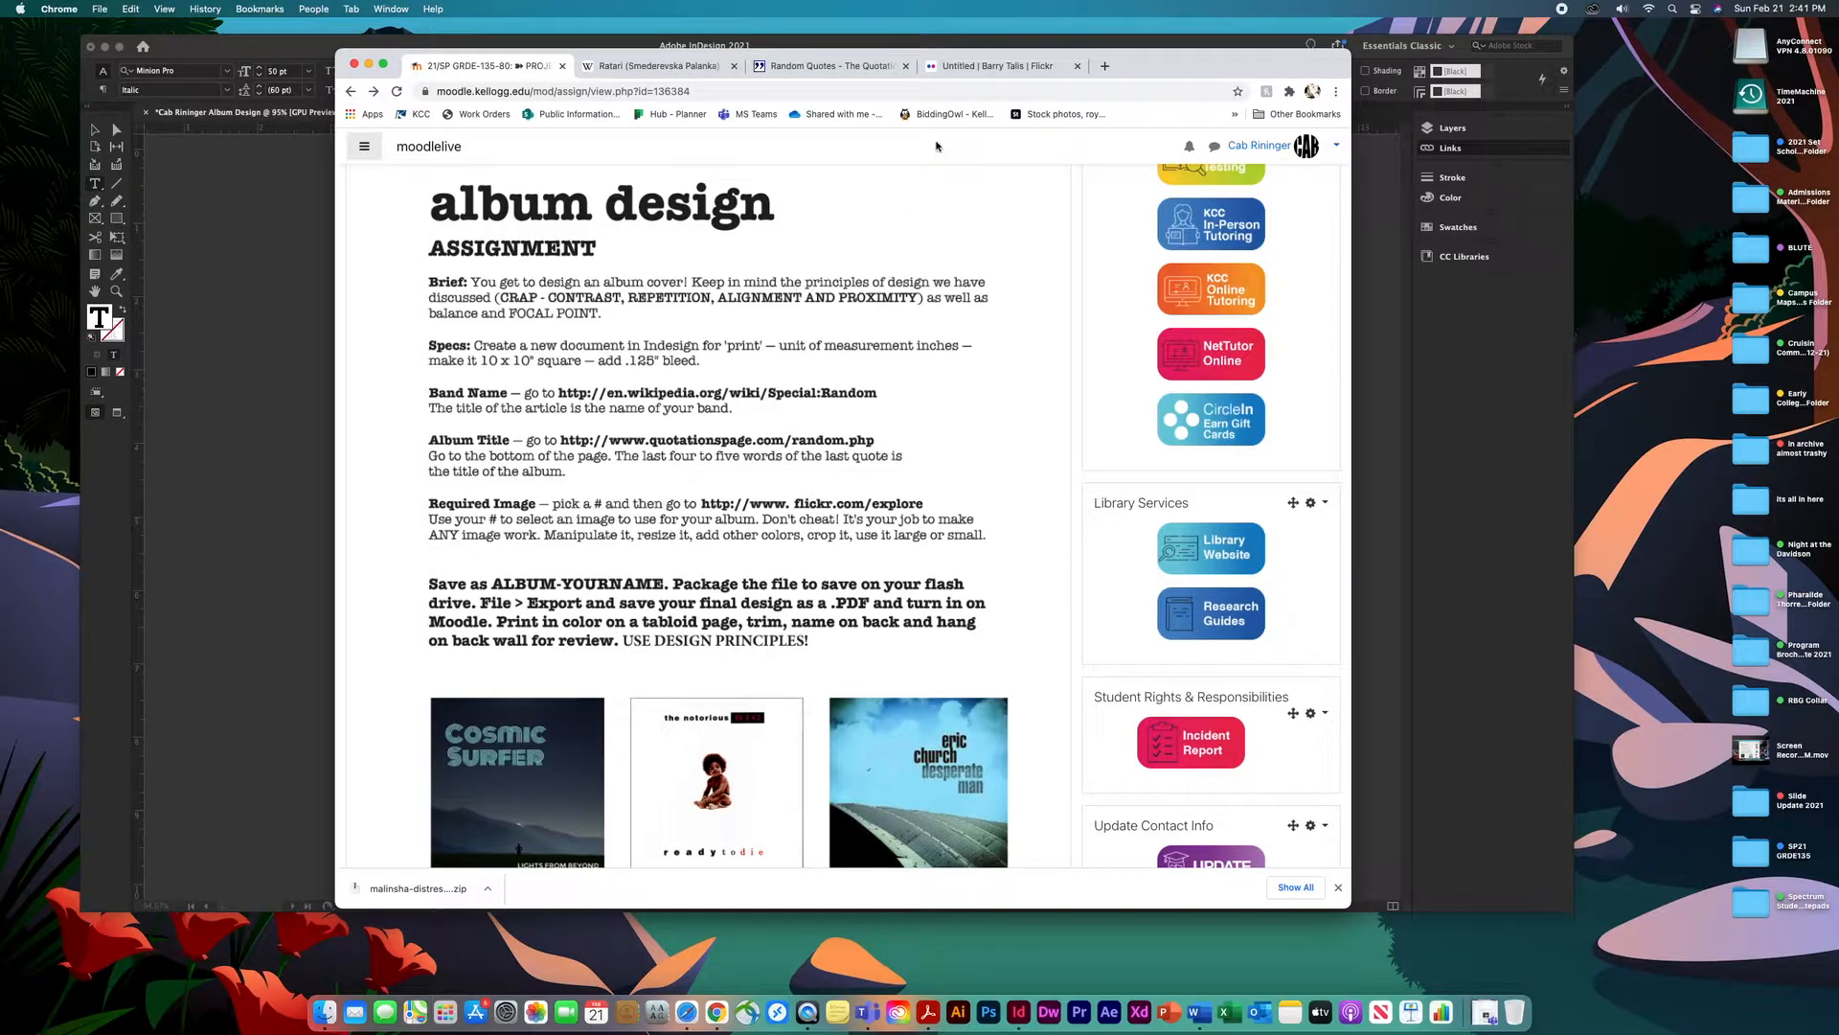
Capture a screenshot of just the black-and-white photo on its Flickr page and return to InDesign.
click(968, 67)
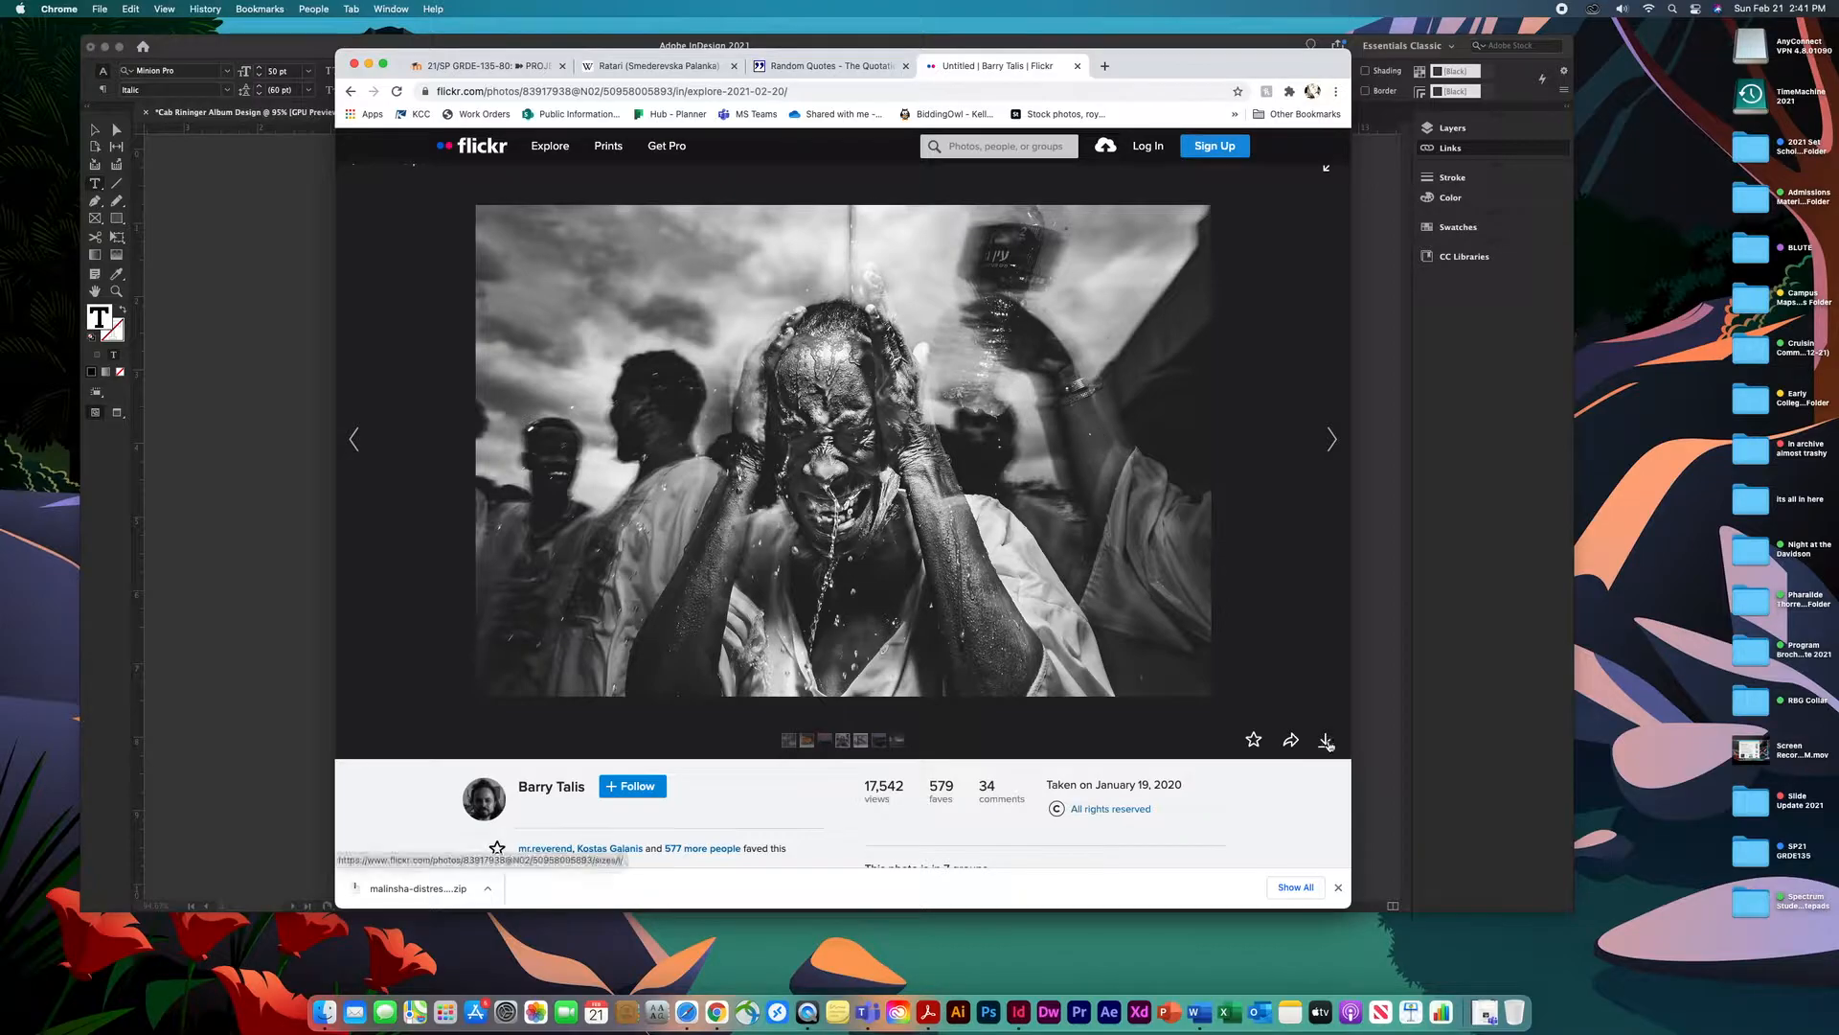
scroll(1330, 746, down, 2)
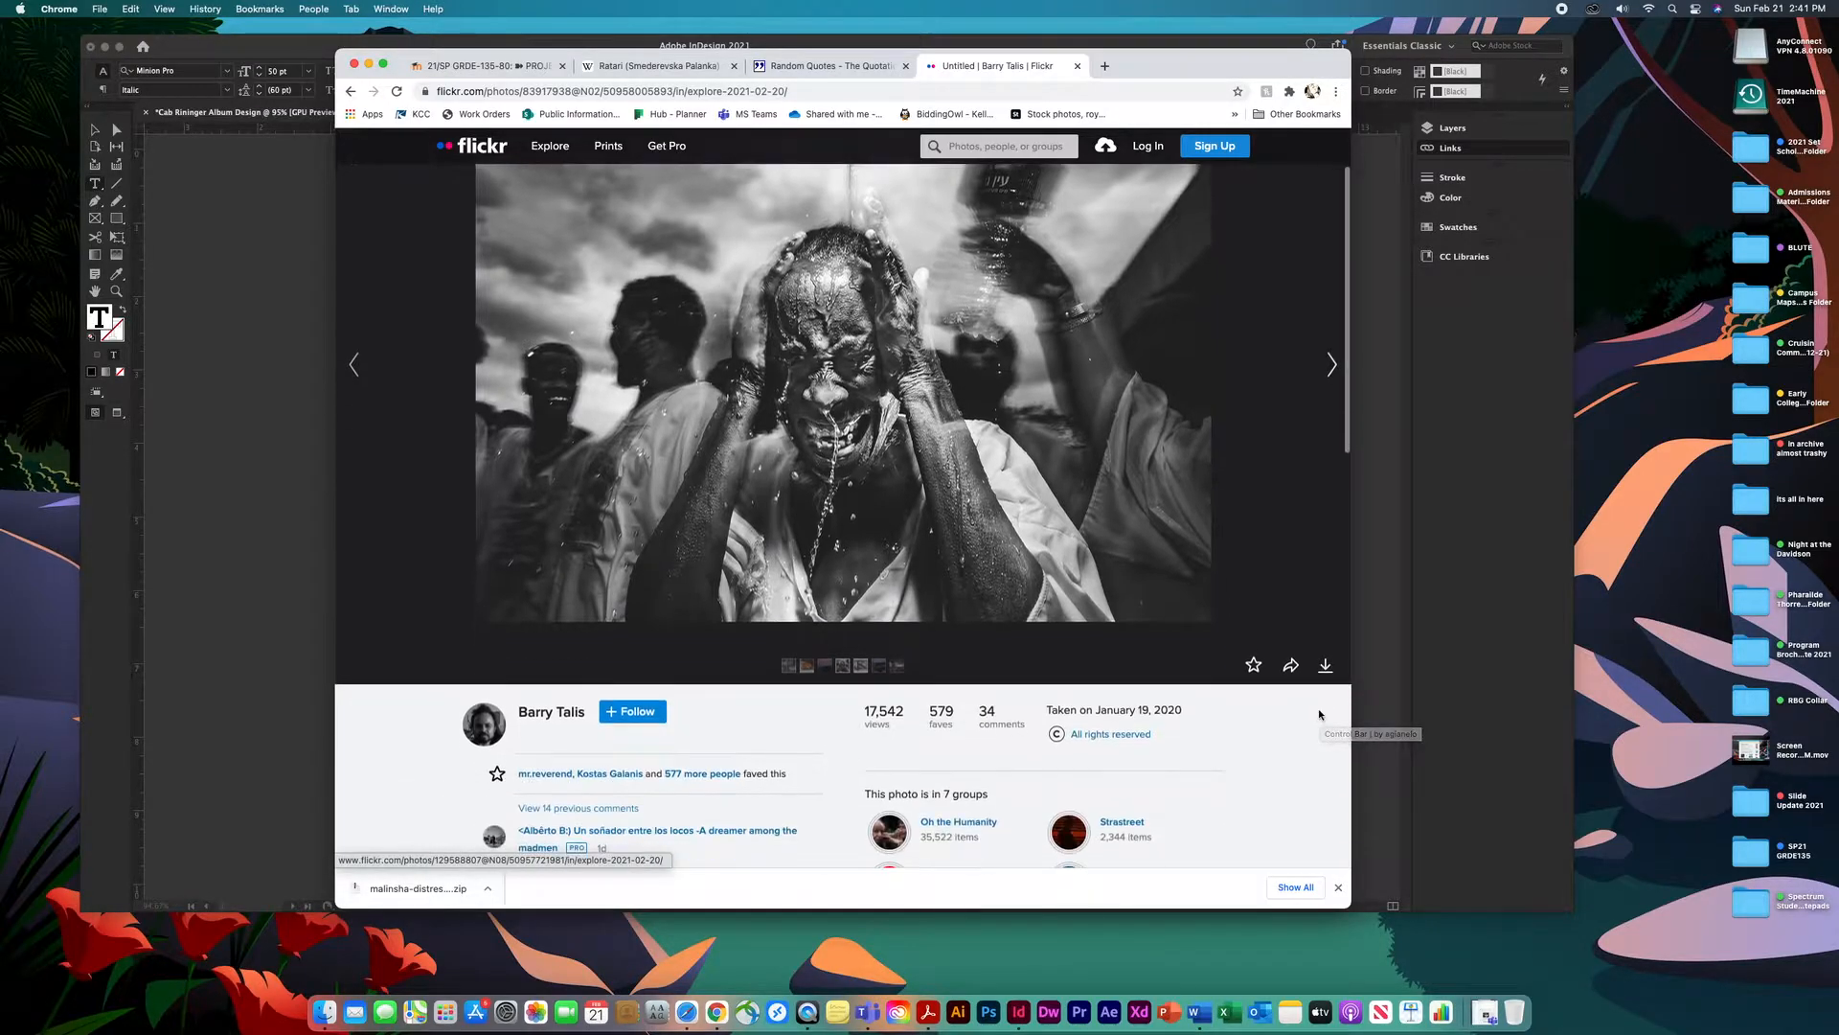
click(1326, 666)
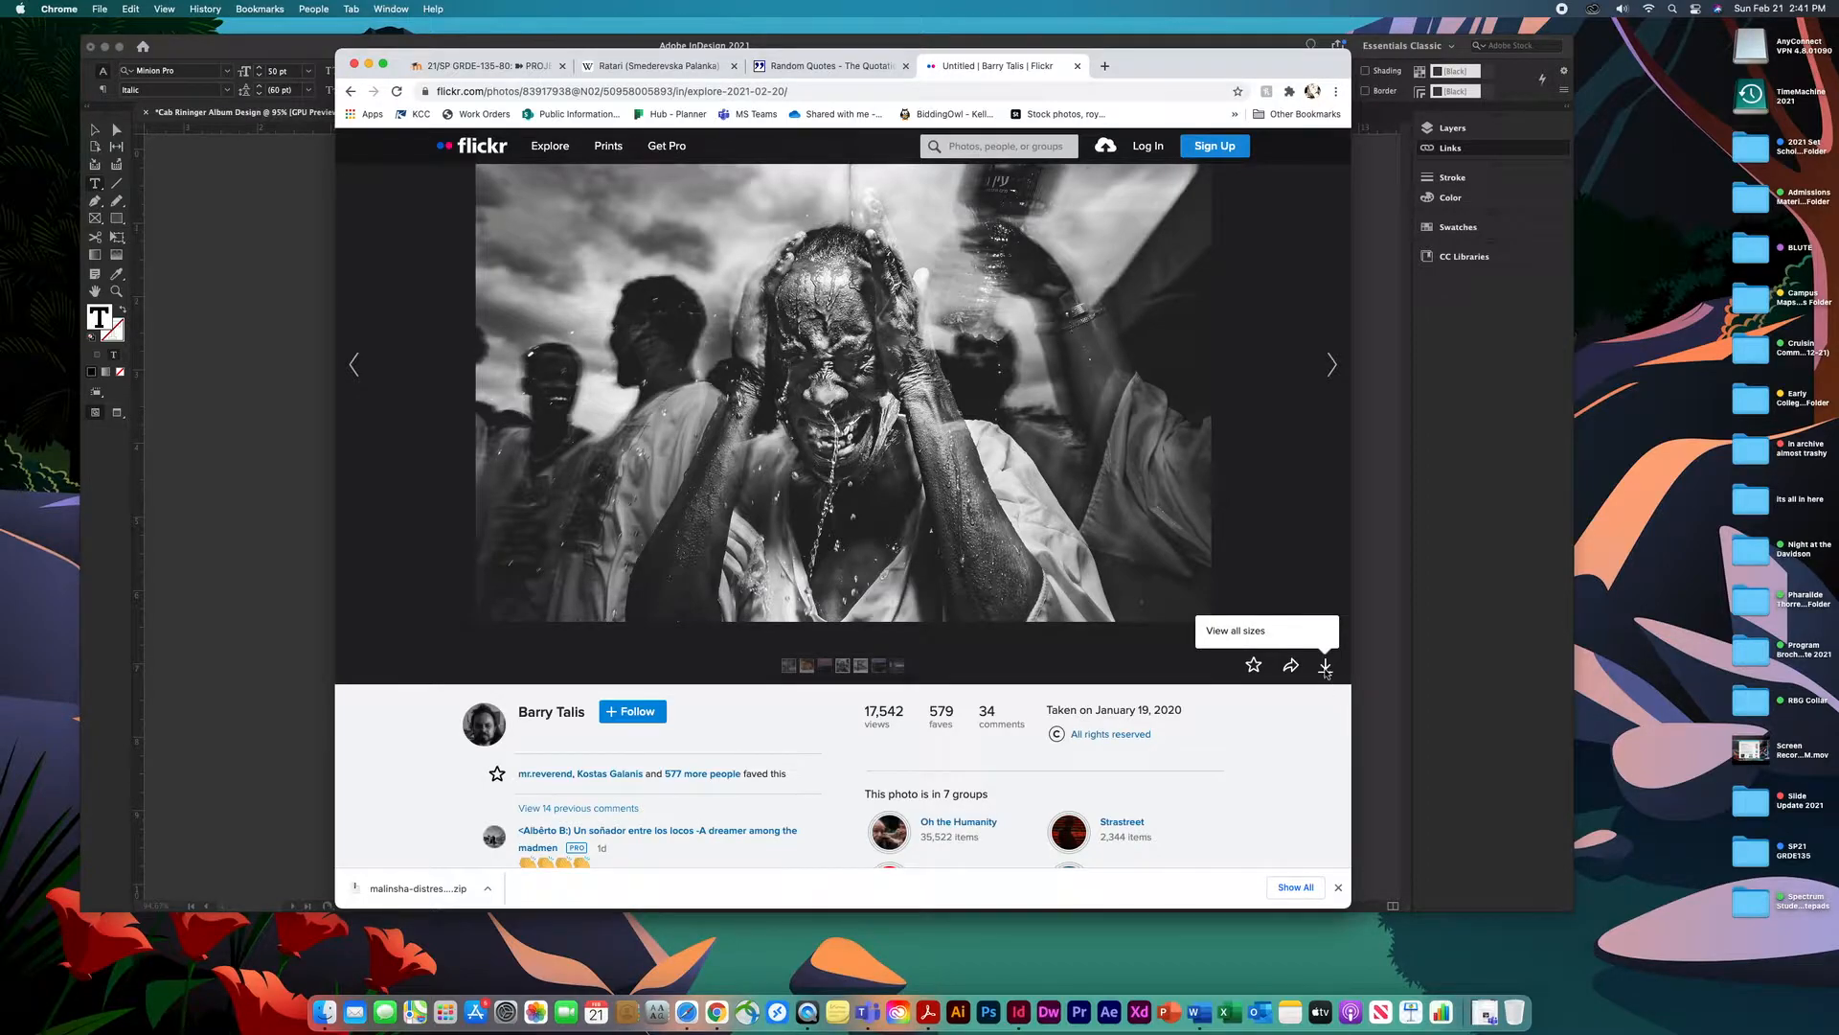
click(1326, 670)
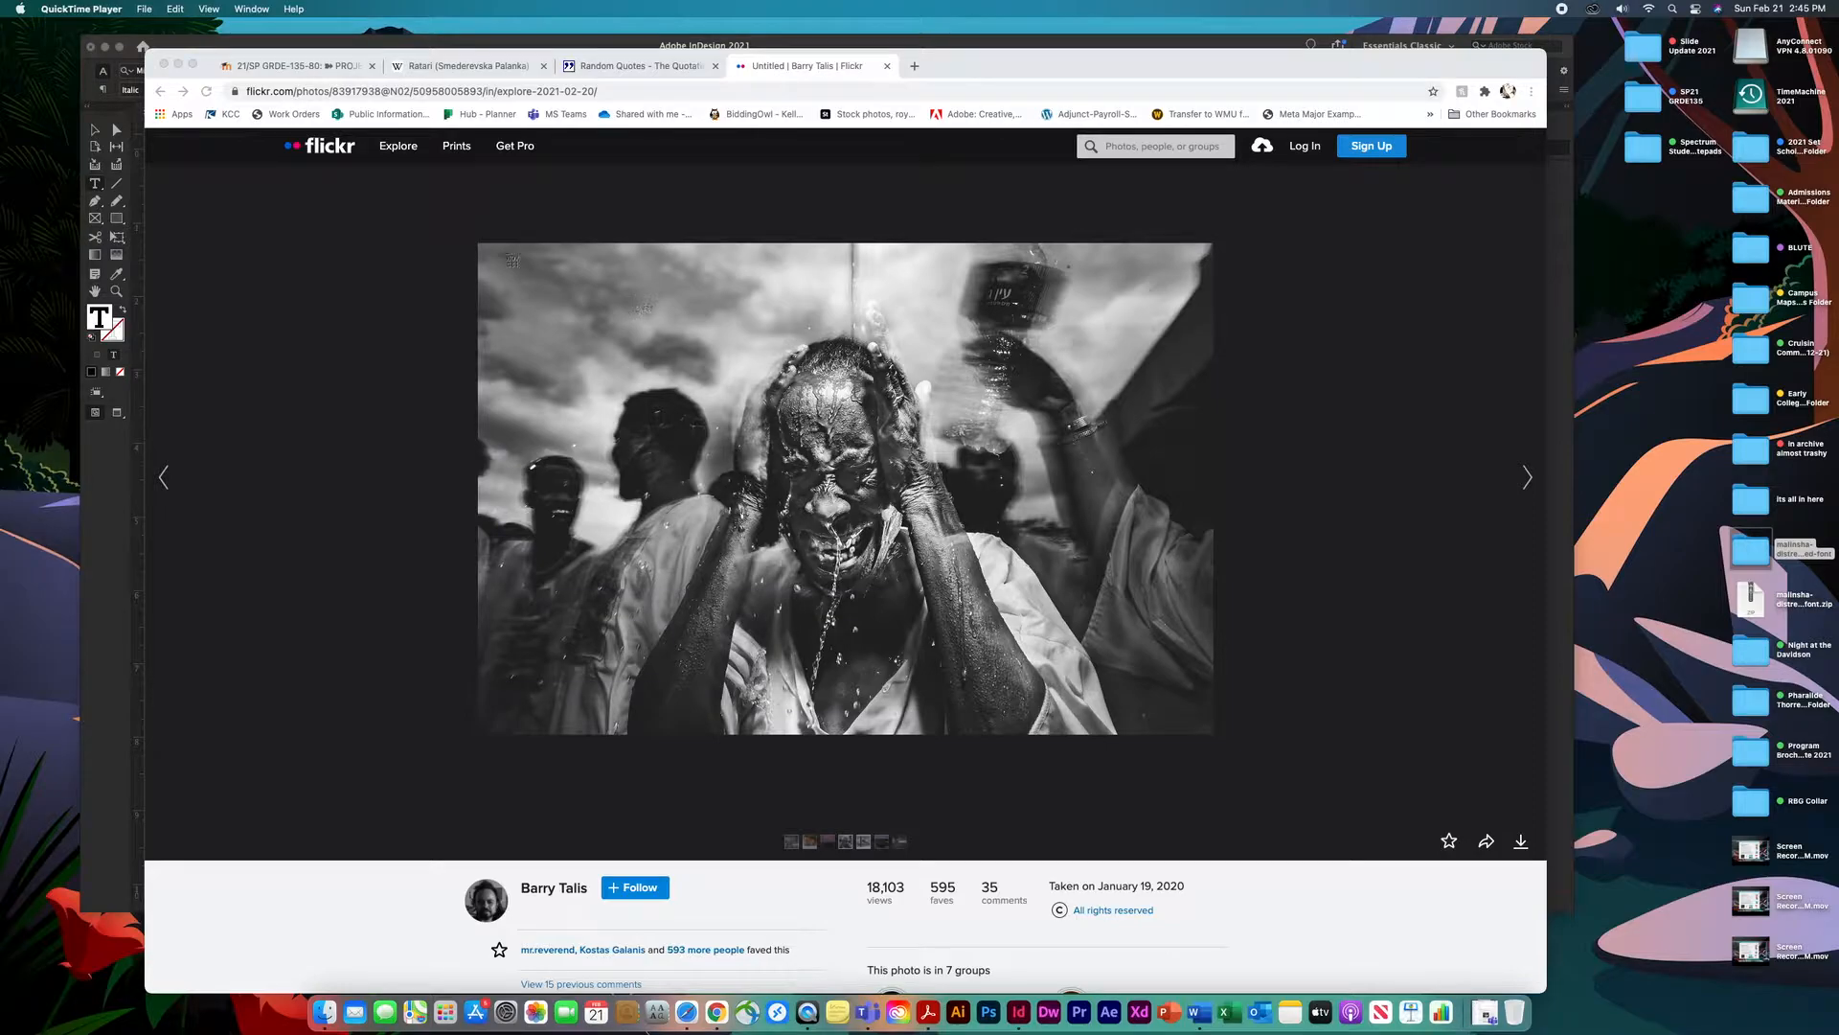
drag(477, 243, 1213, 735)
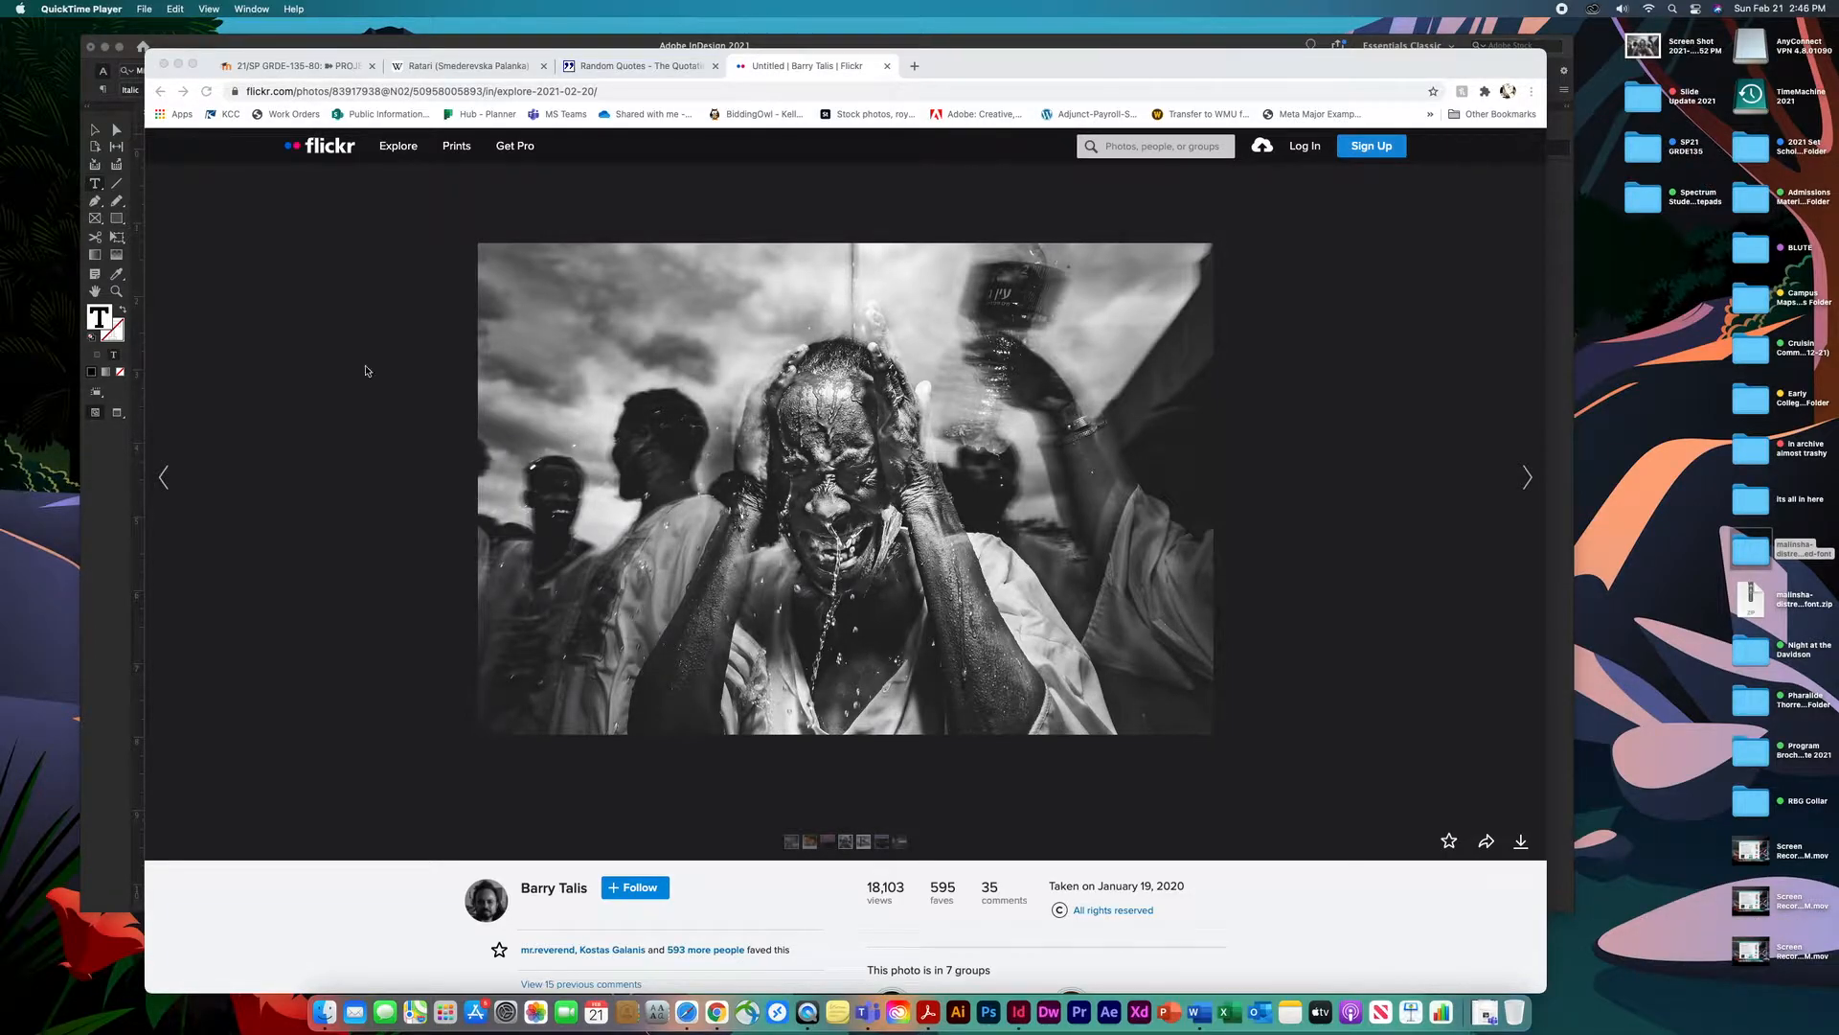
click(178, 63)
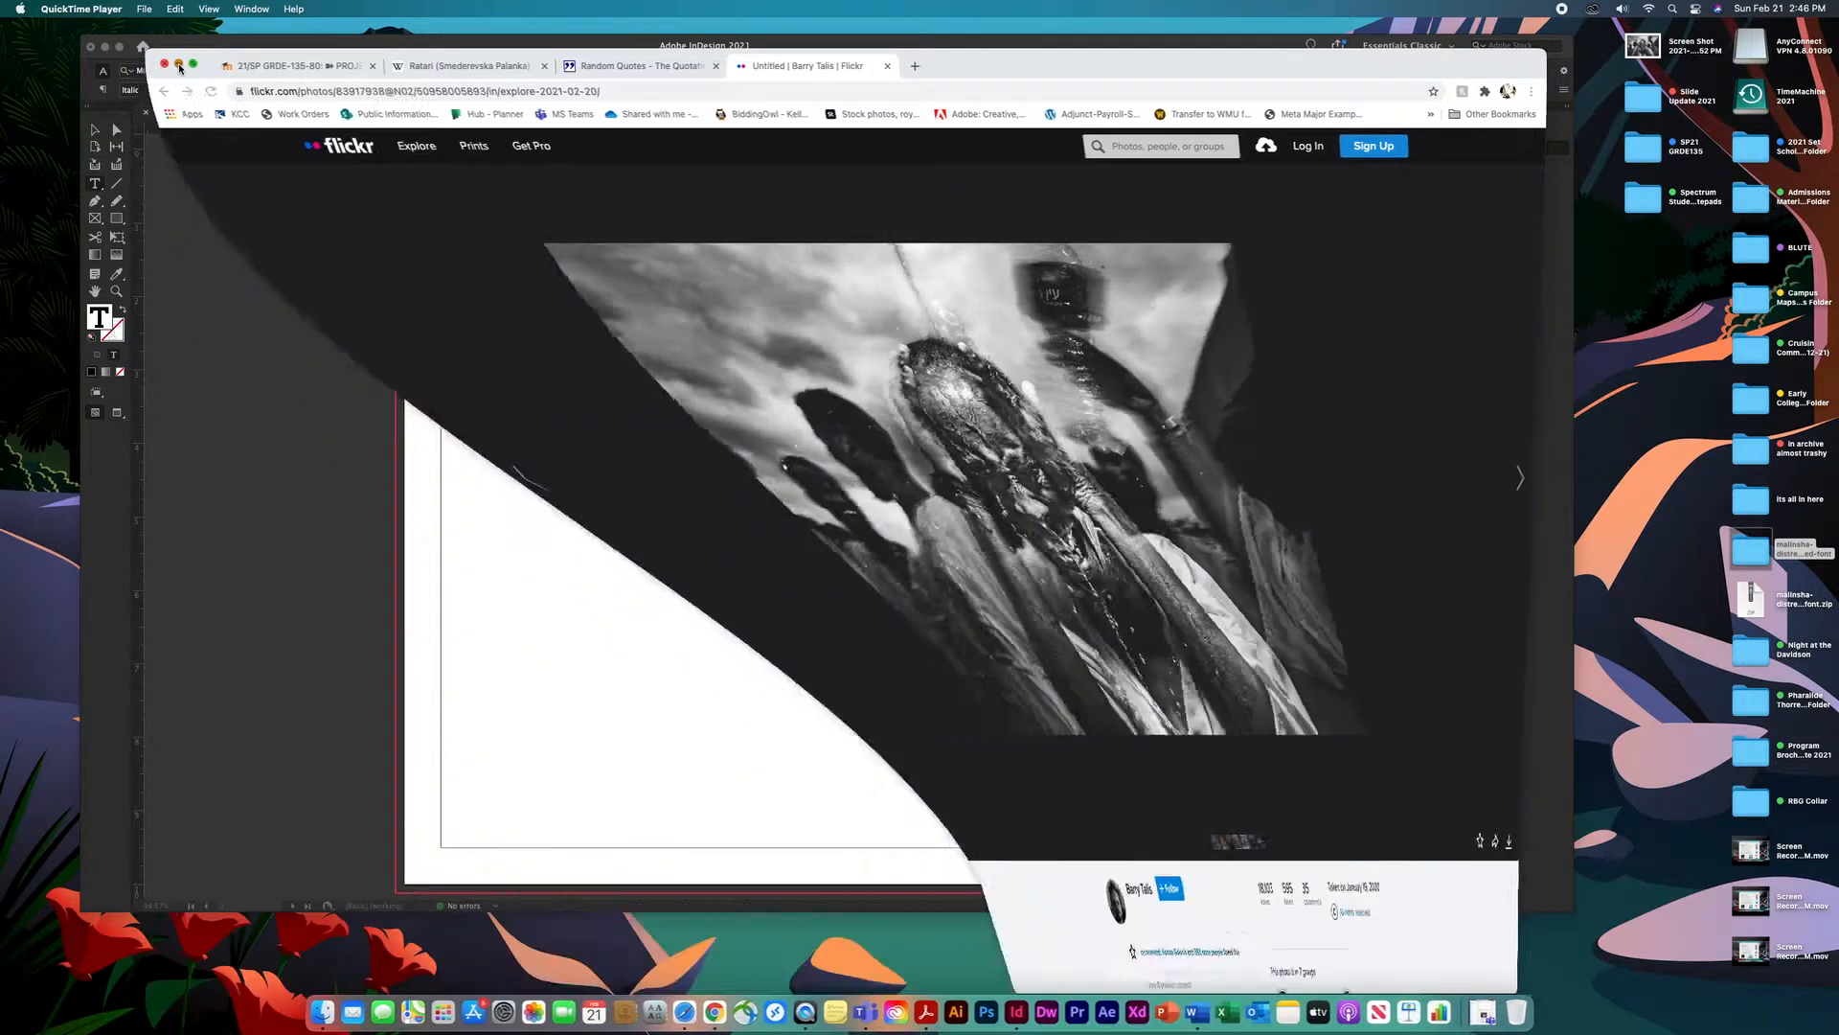
click(607, 202)
click(99, 131)
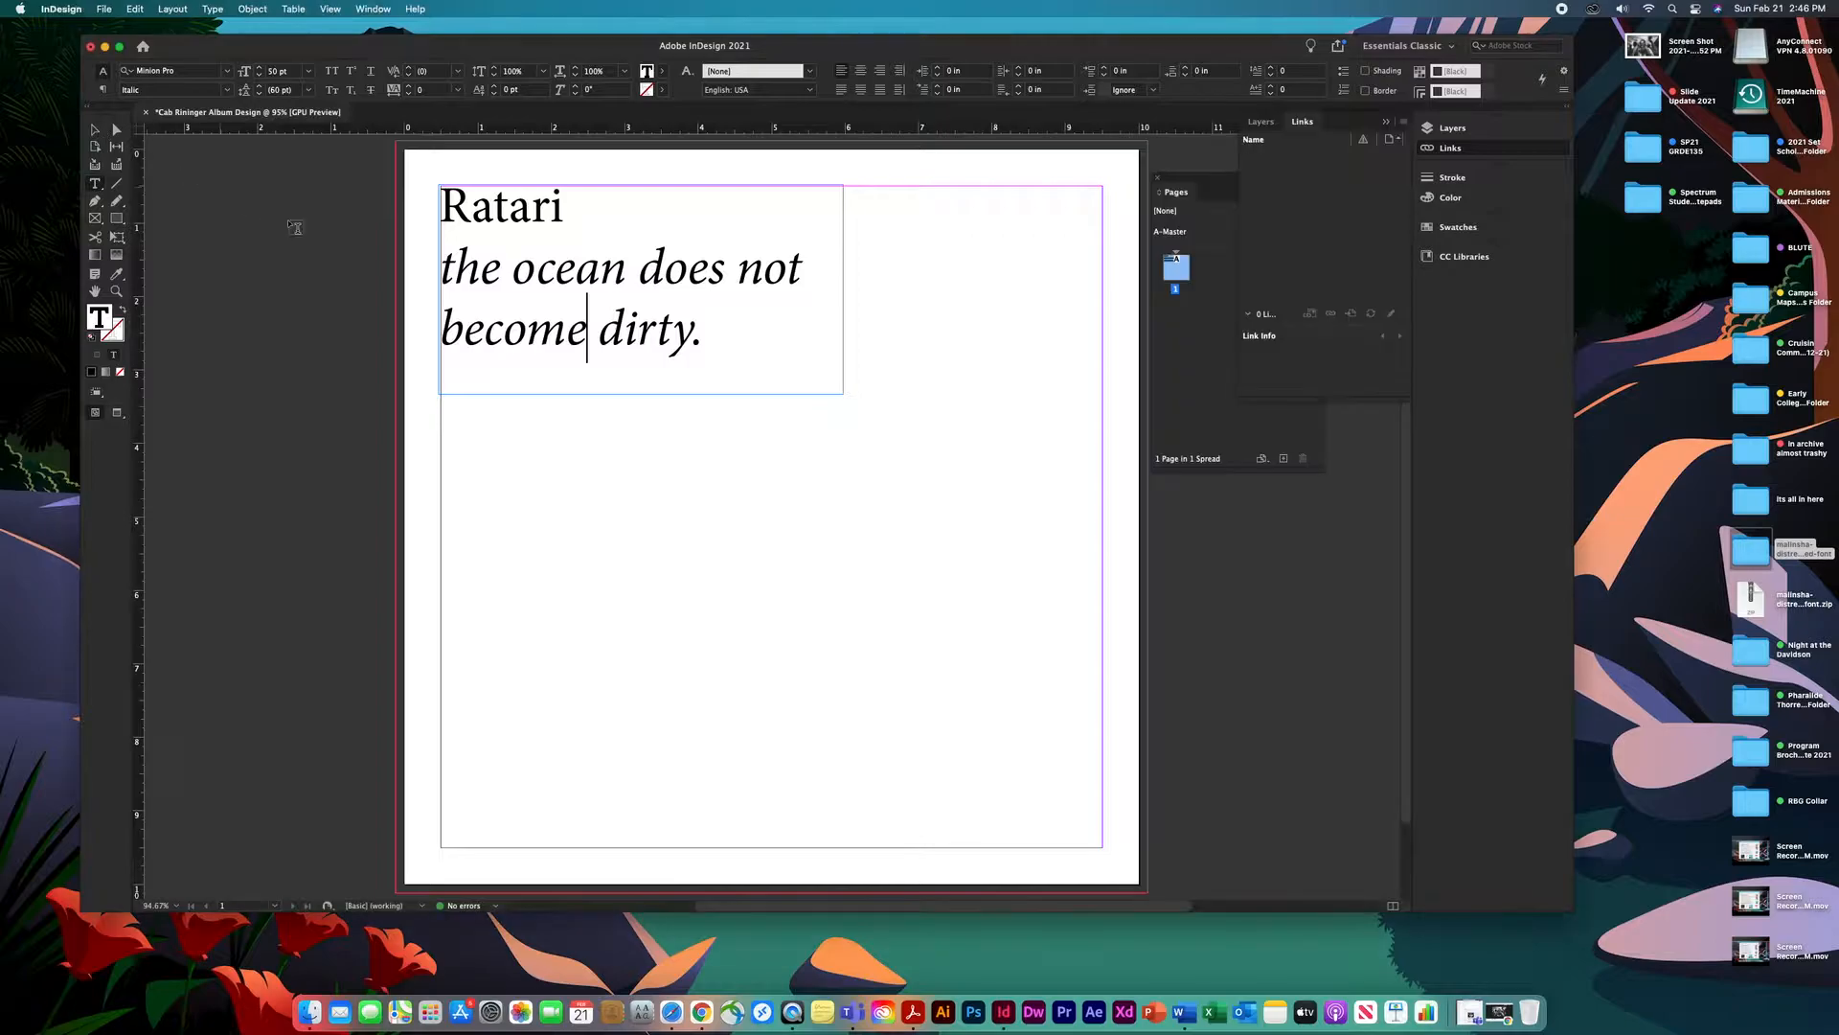
click(313, 231)
click(534, 214)
double_click(548, 206)
triple_click(587, 267)
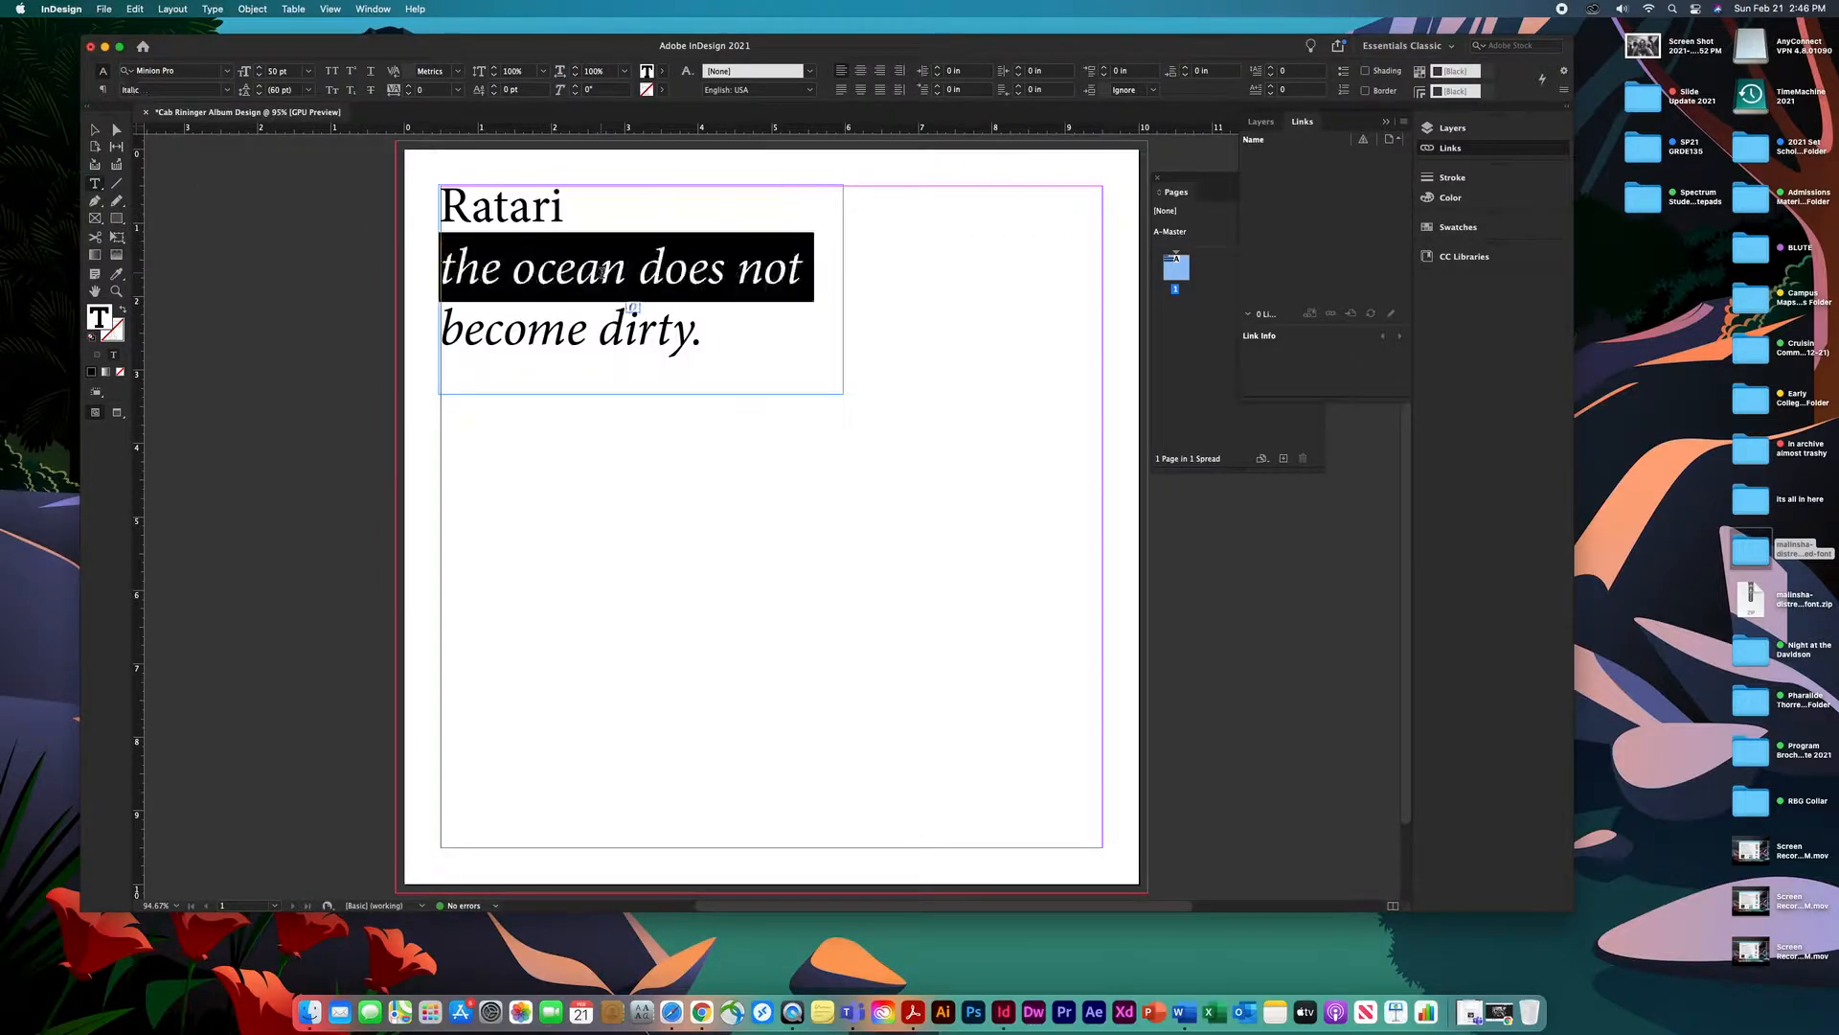
drag(587, 267, 631, 310)
click(627, 284)
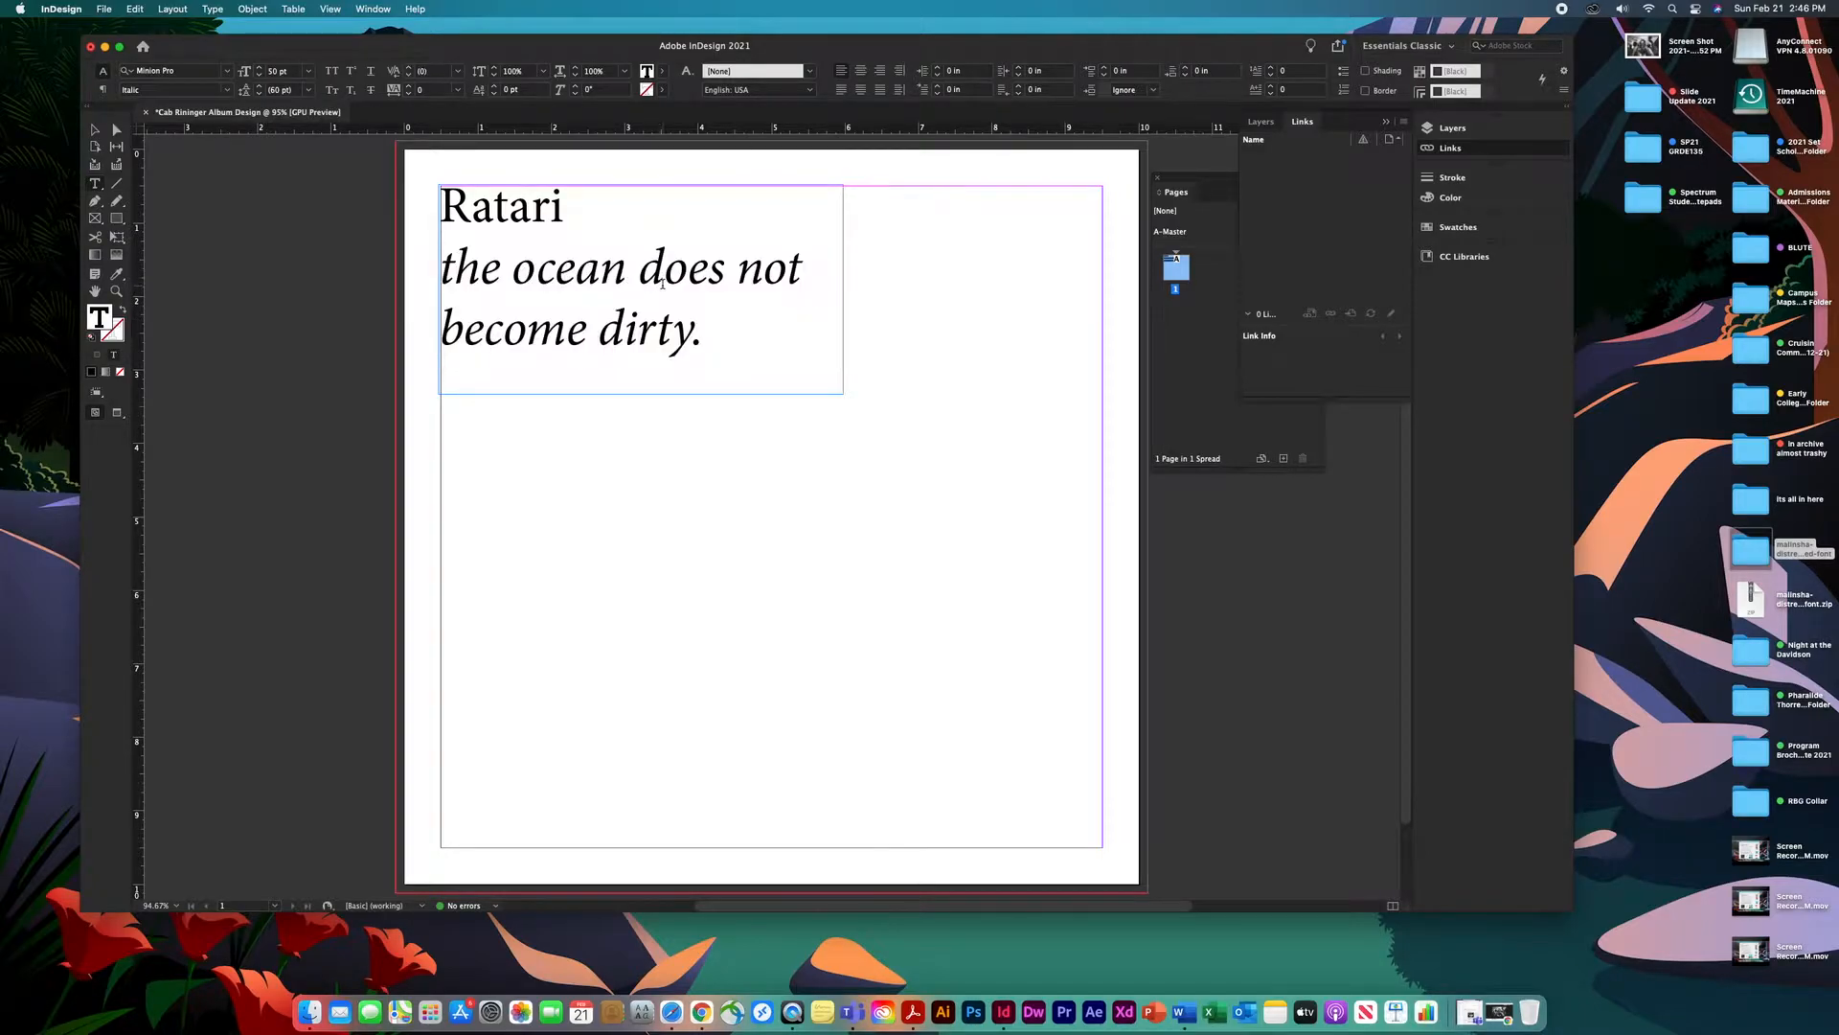
Collapse the Links panel and move the floating Pages panel away from the page, with the Selection tool active.
click(92, 130)
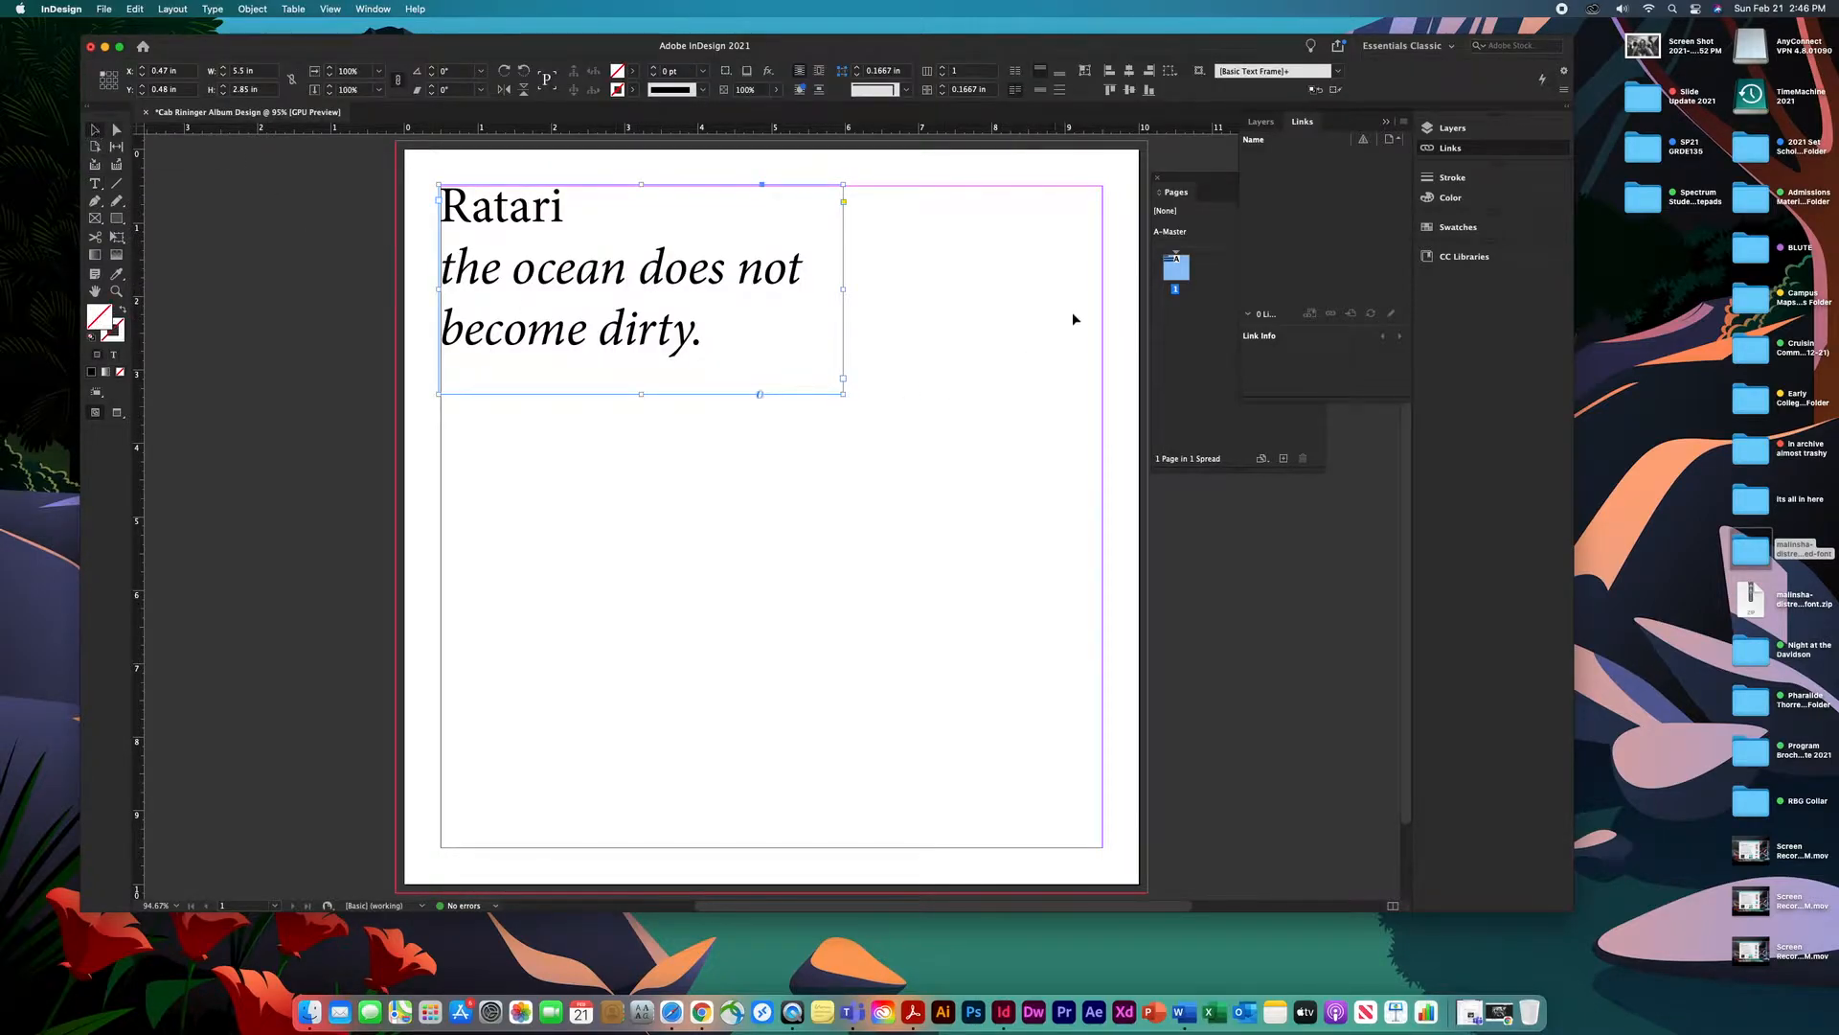
click(1386, 121)
drag(1275, 174, 1332, 155)
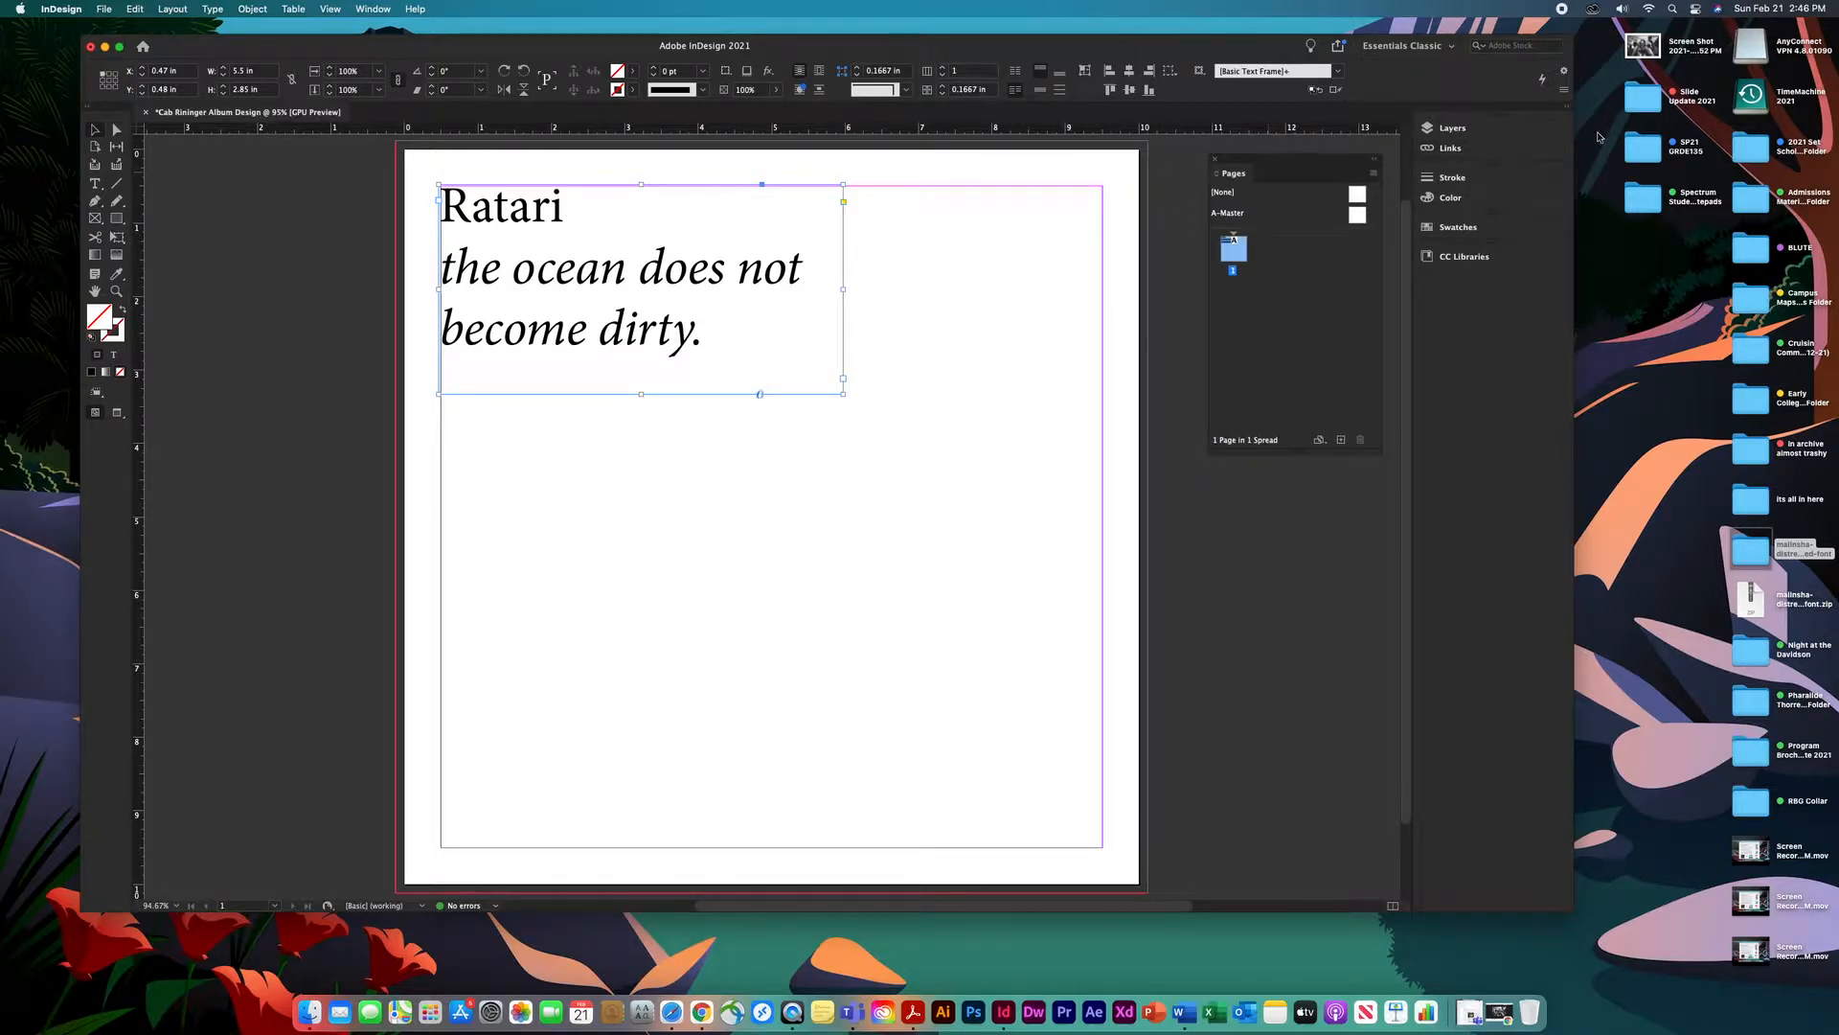
Place the desktop screenshot of the photo from the page's upper-left bleed corner, about 15.375 x 10.23 in, covering the page.
drag(1662, 63, 939, 418)
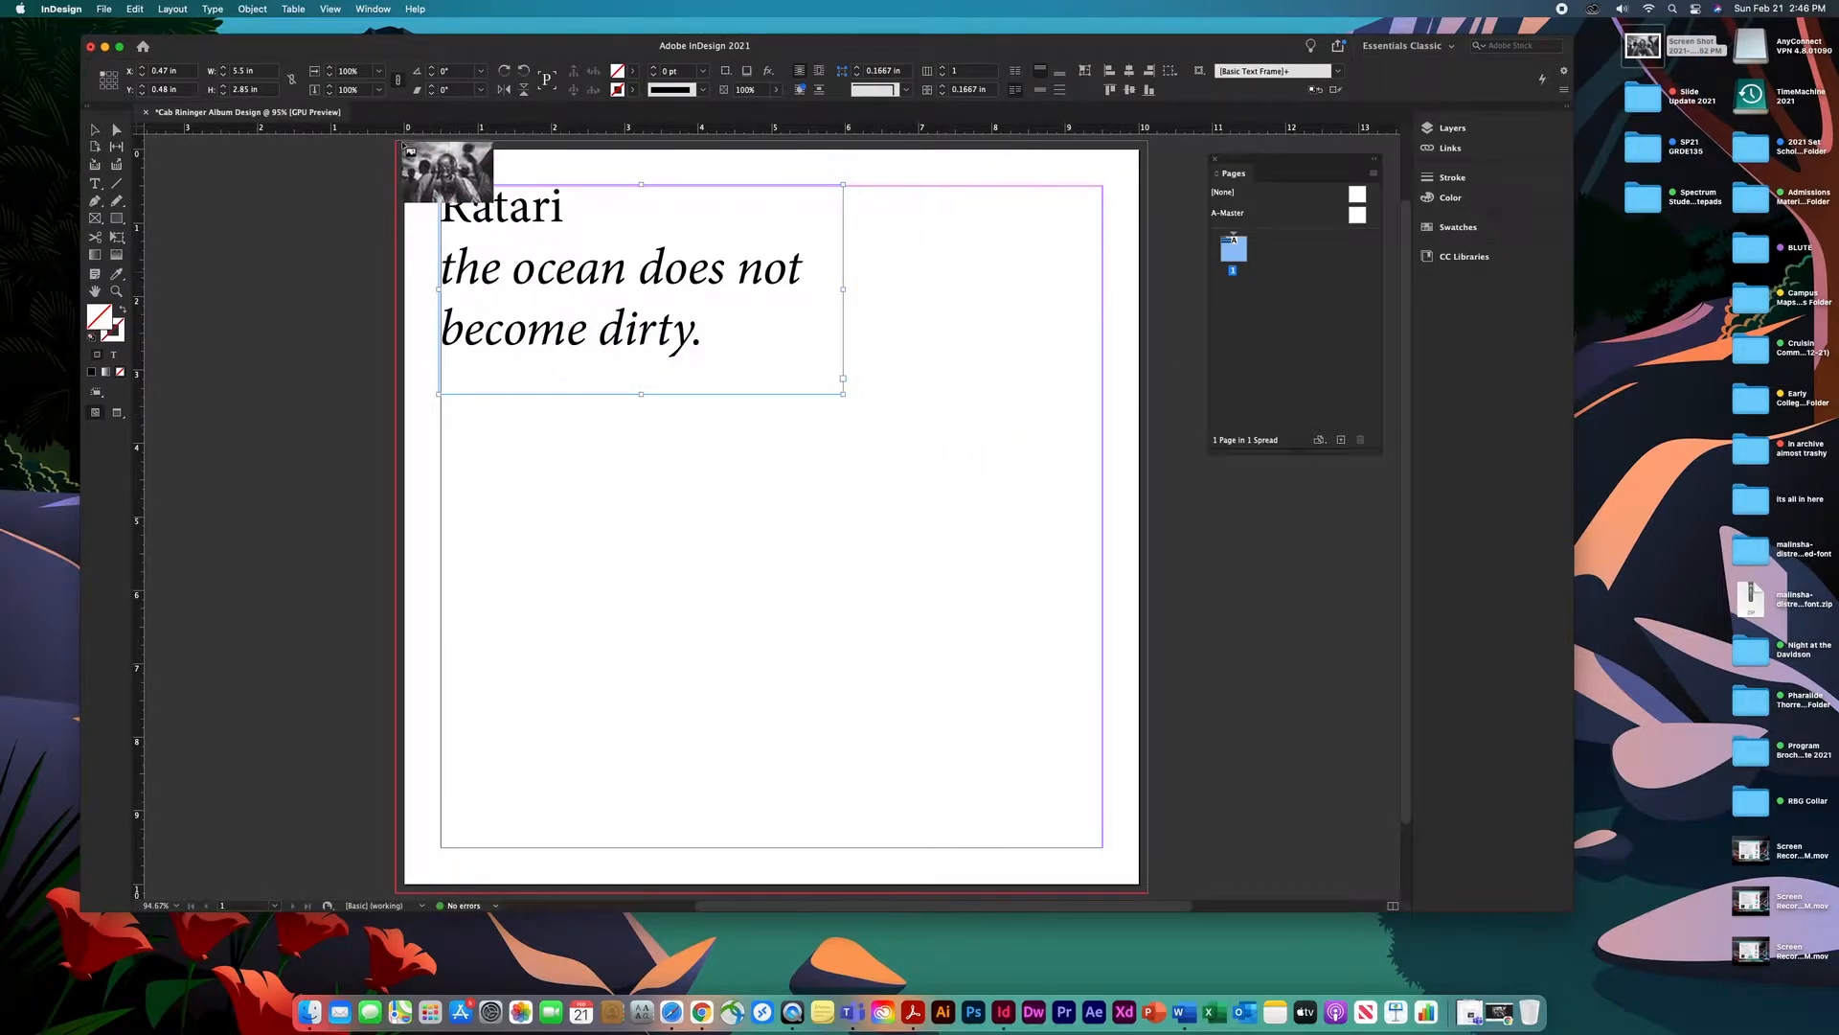
drag(396, 142, 1043, 800)
scroll(1124, 808, left, 10)
scroll(1124, 807, up, 5)
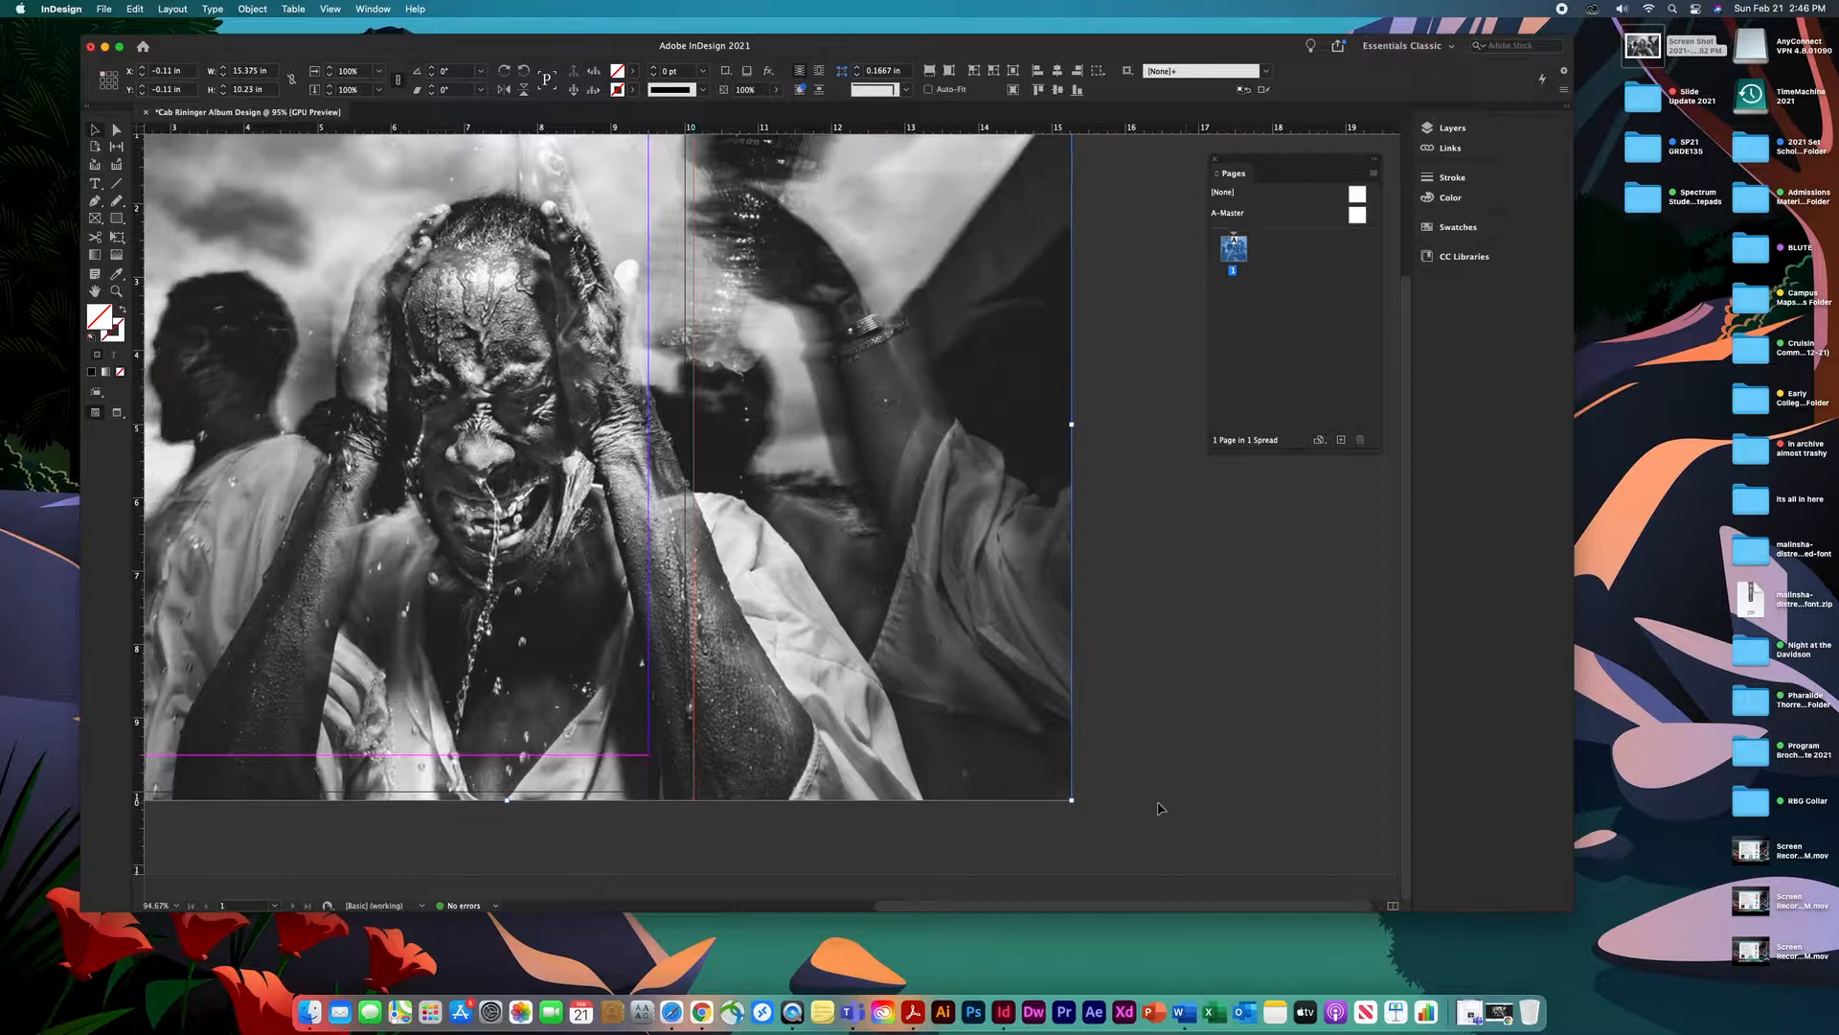
scroll(1161, 810, down, 3)
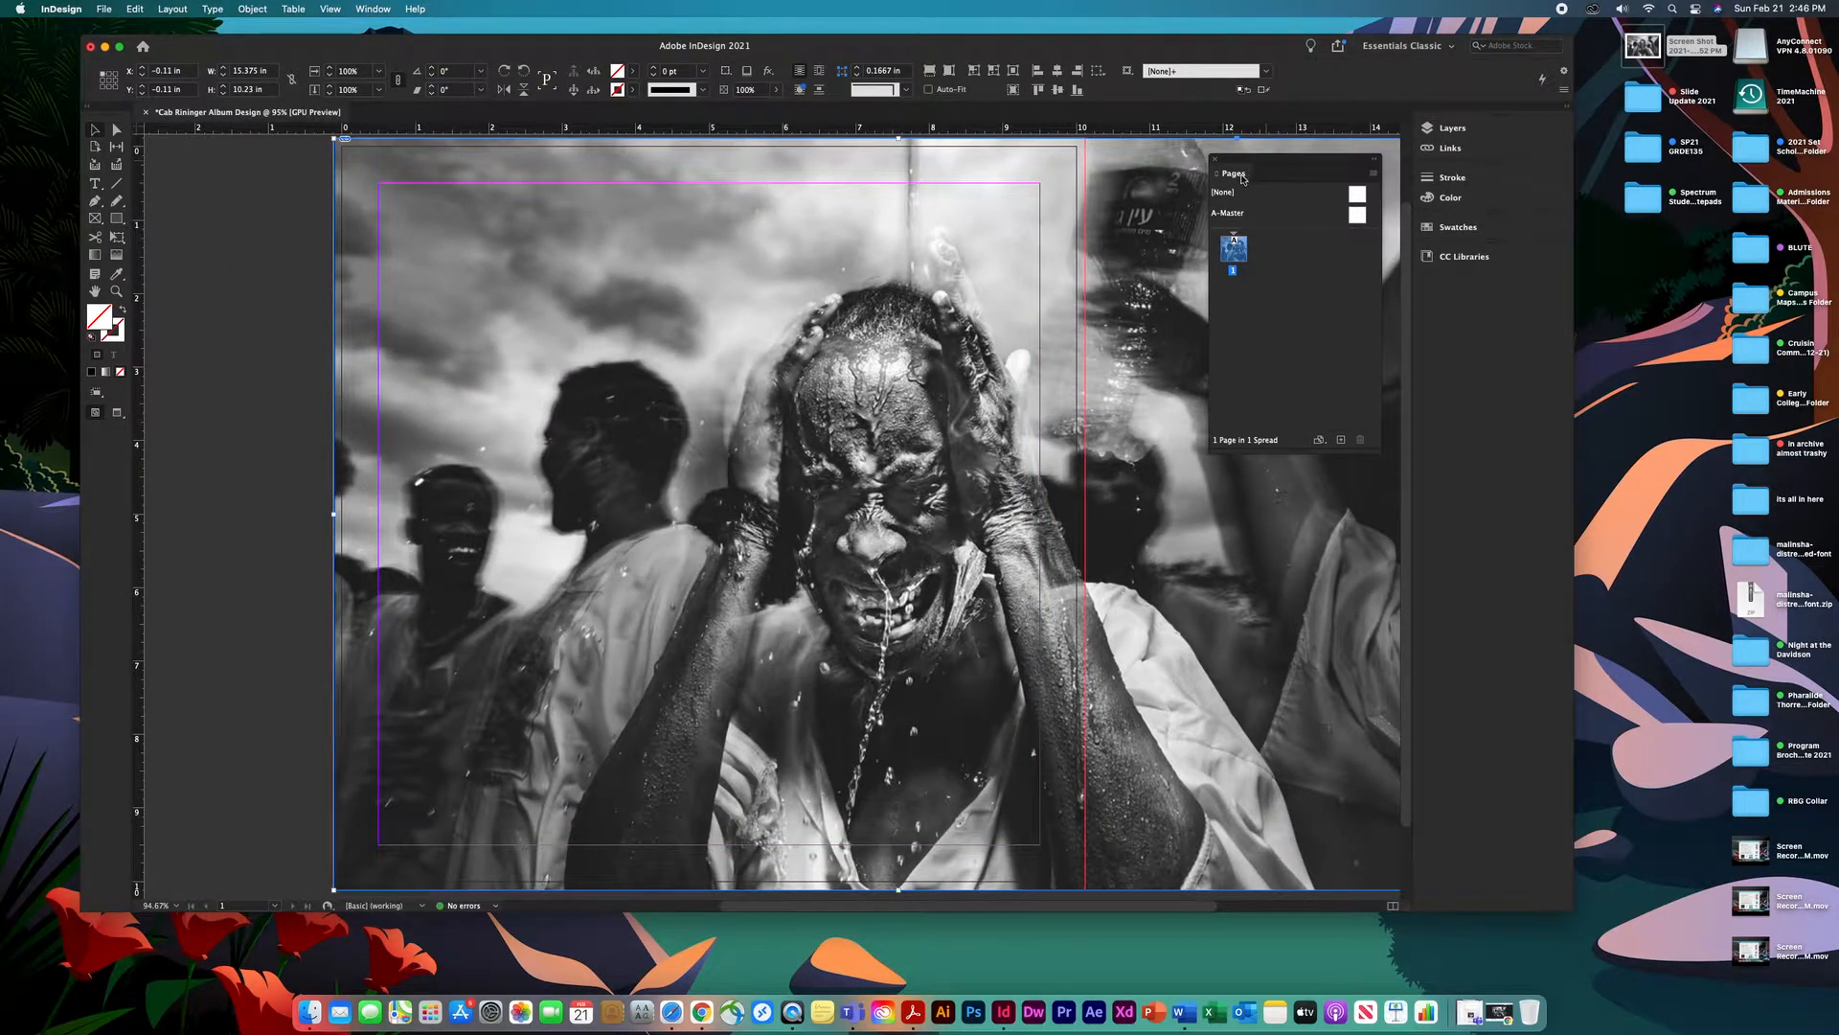
Dock the Pages panel with the collapsed panels above CC Libraries and enlarge the InDesign window.
drag(1231, 178, 1466, 247)
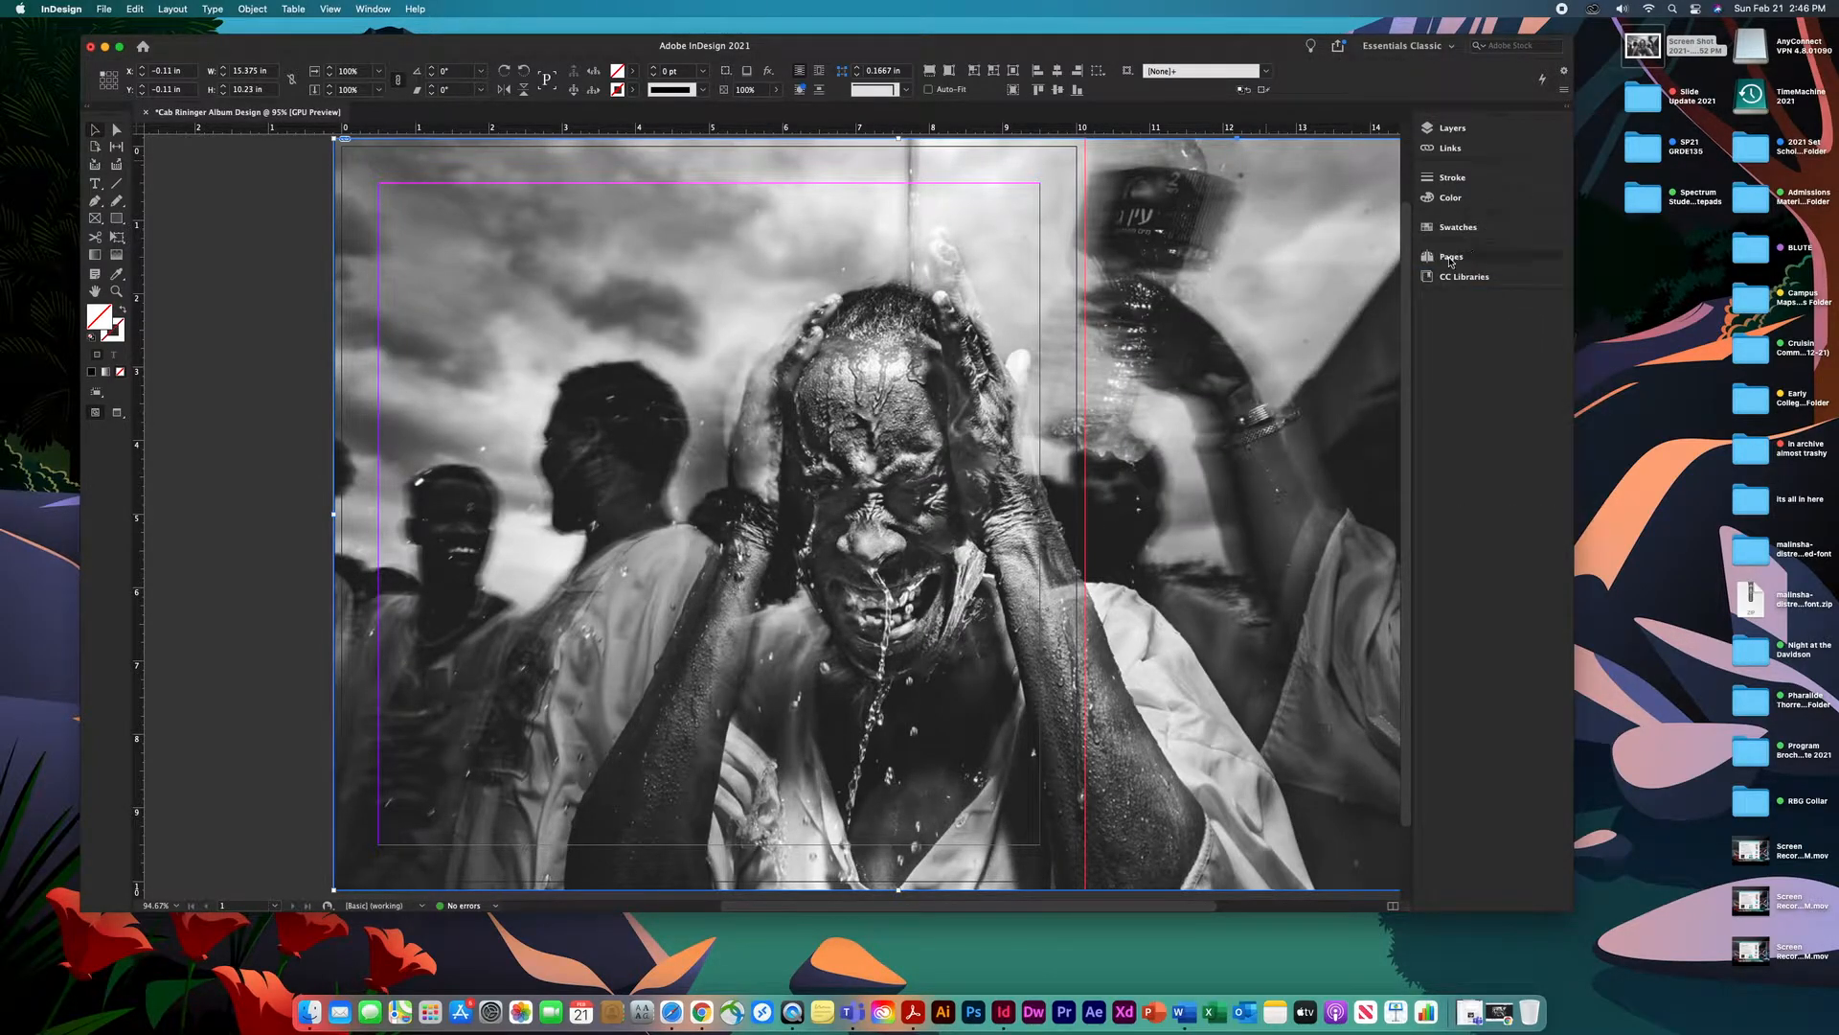
click(1451, 260)
click(1385, 252)
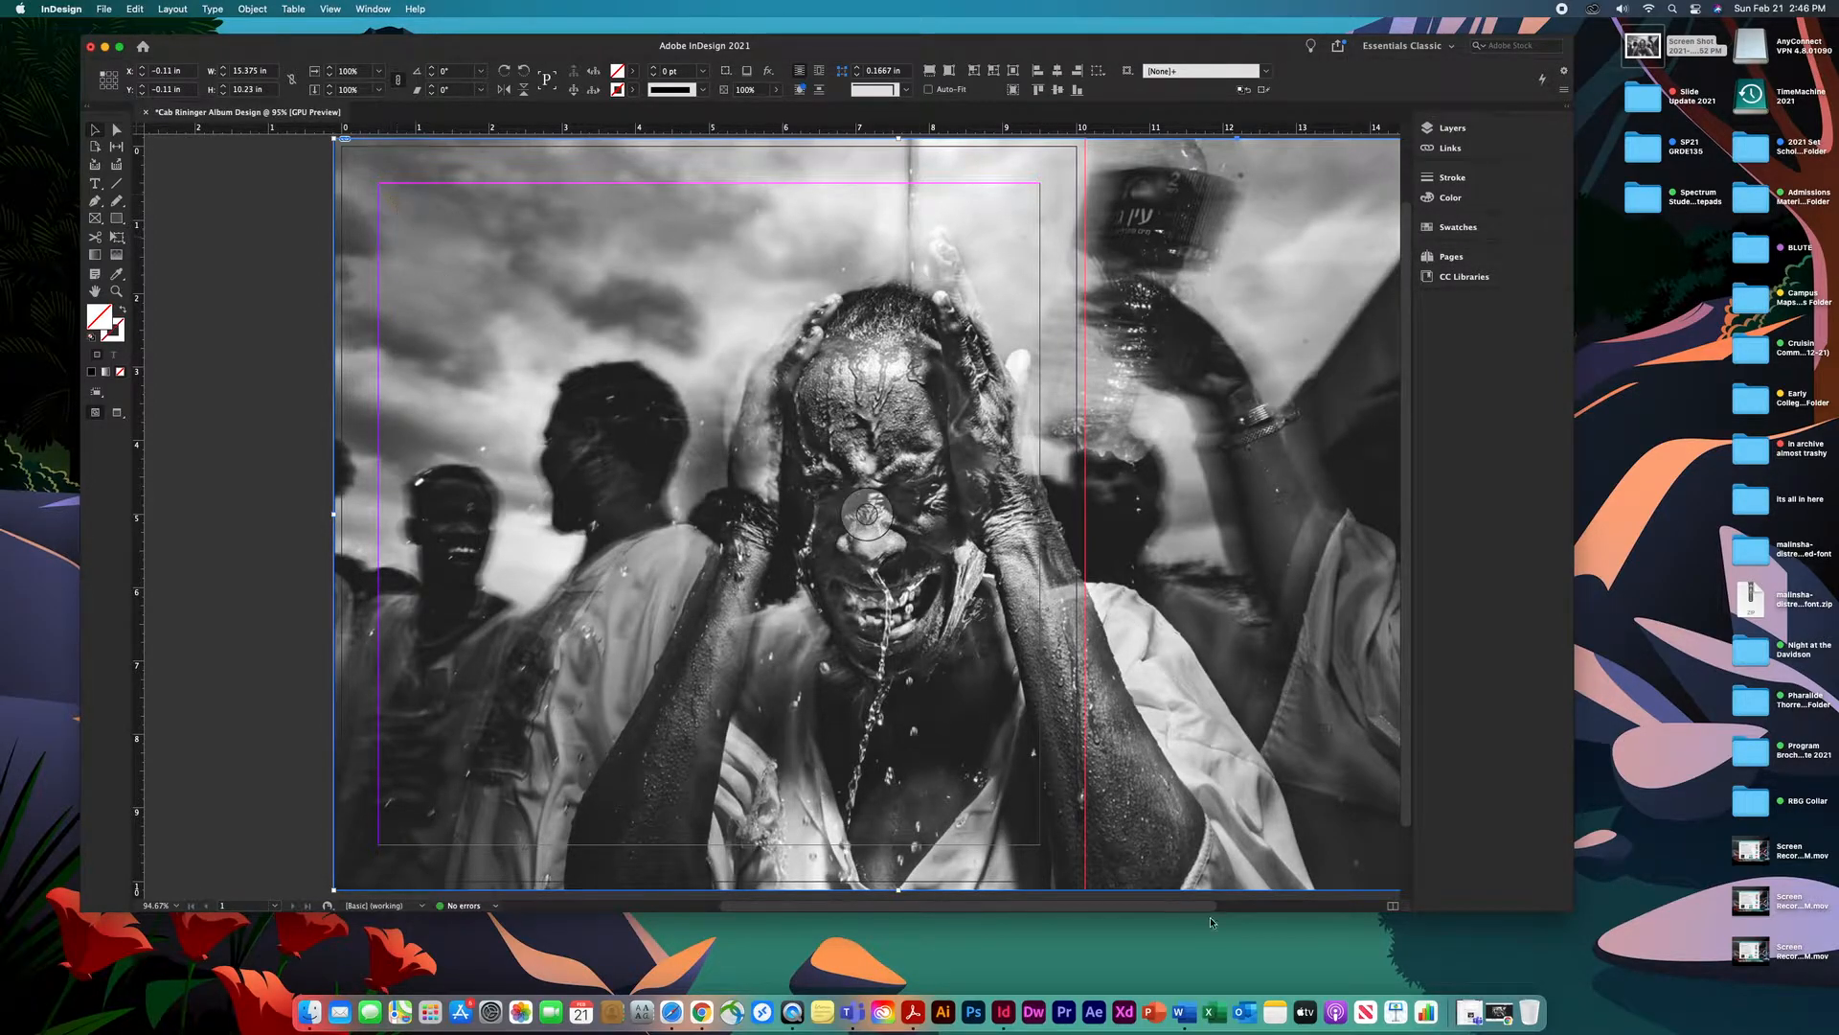
drag(1571, 908, 1792, 984)
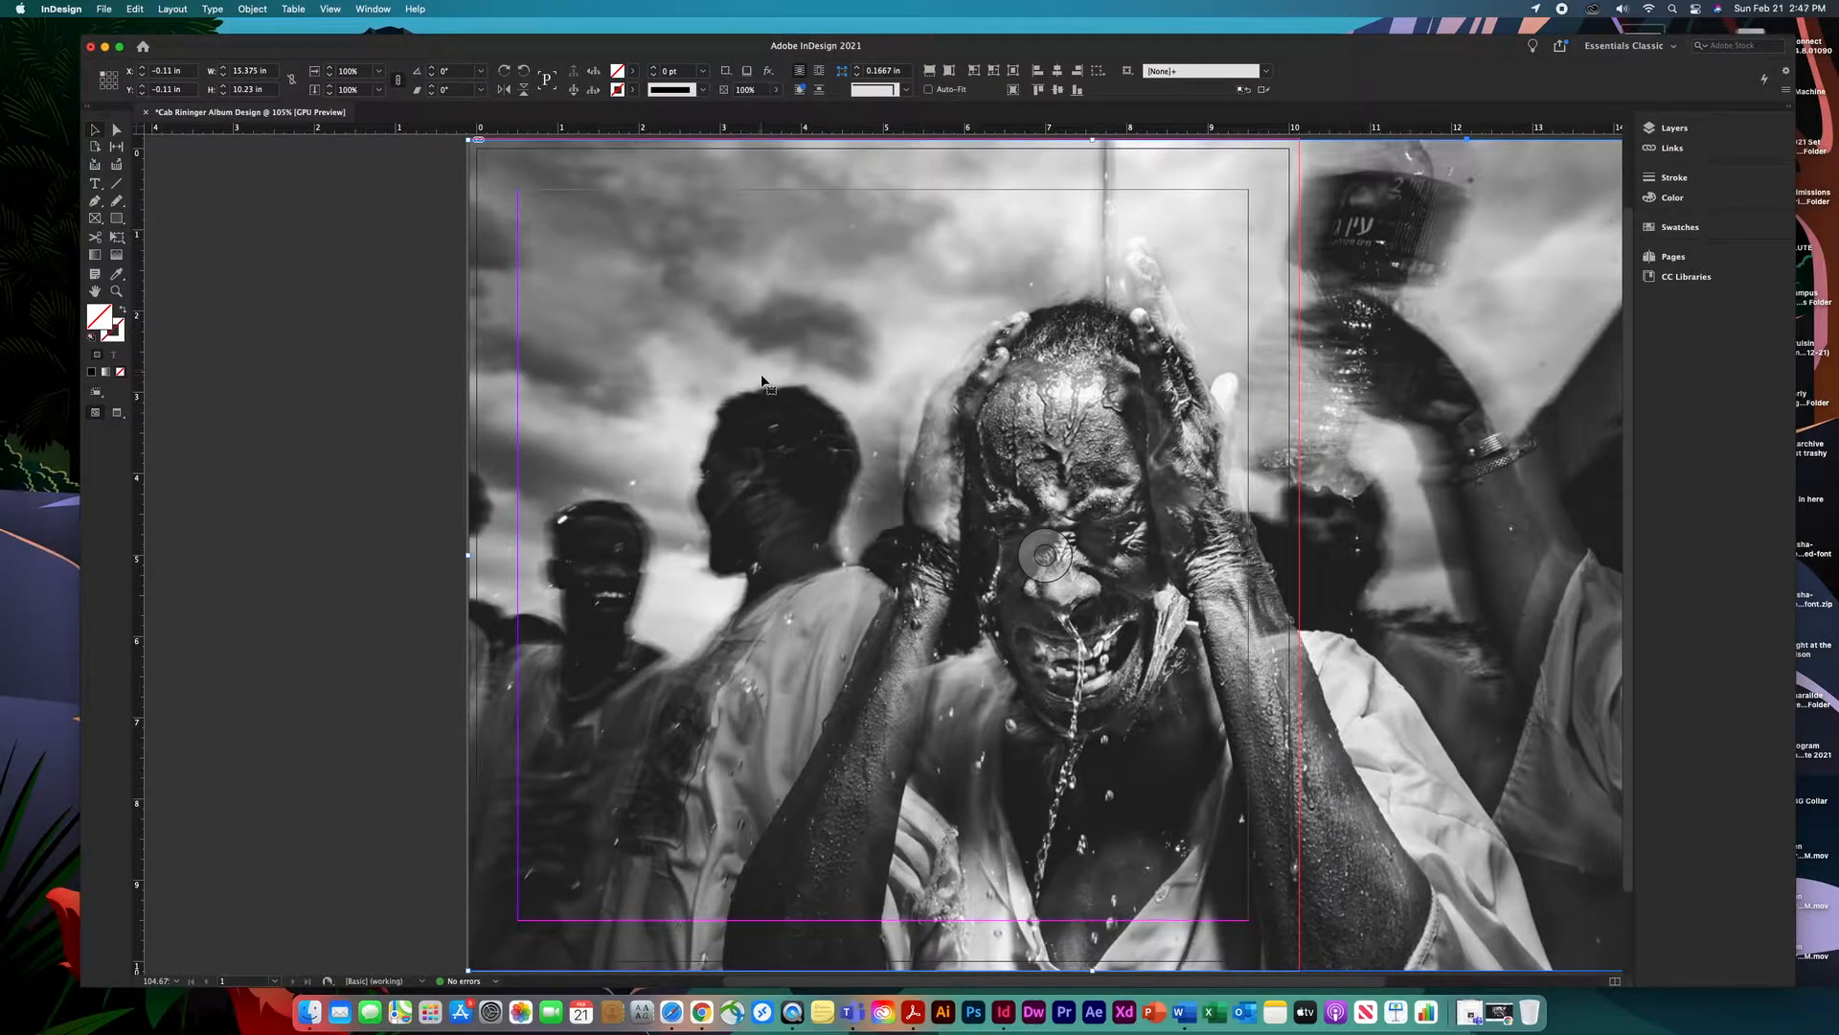
Shift the photo inside its frame up and to the left, and move it back down so it covers the page bottom.
key(space)
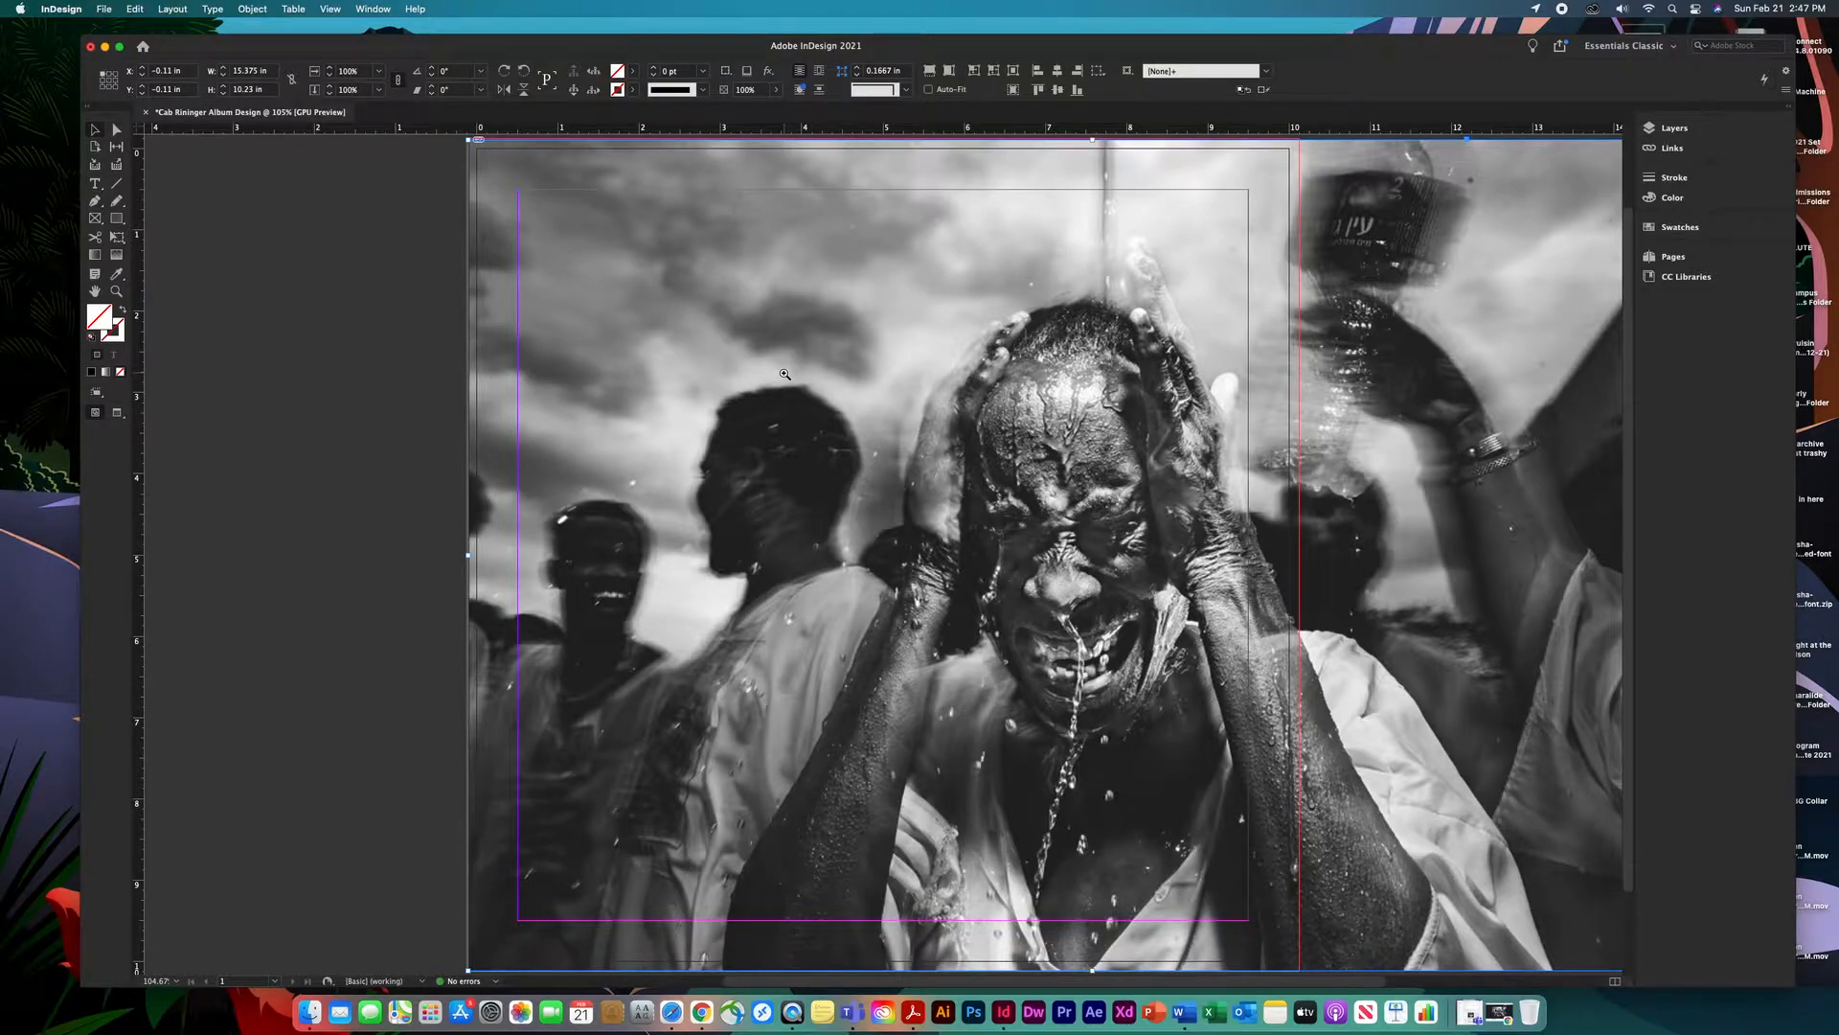
alt+super+click(852, 387)
alt+super+click(925, 463)
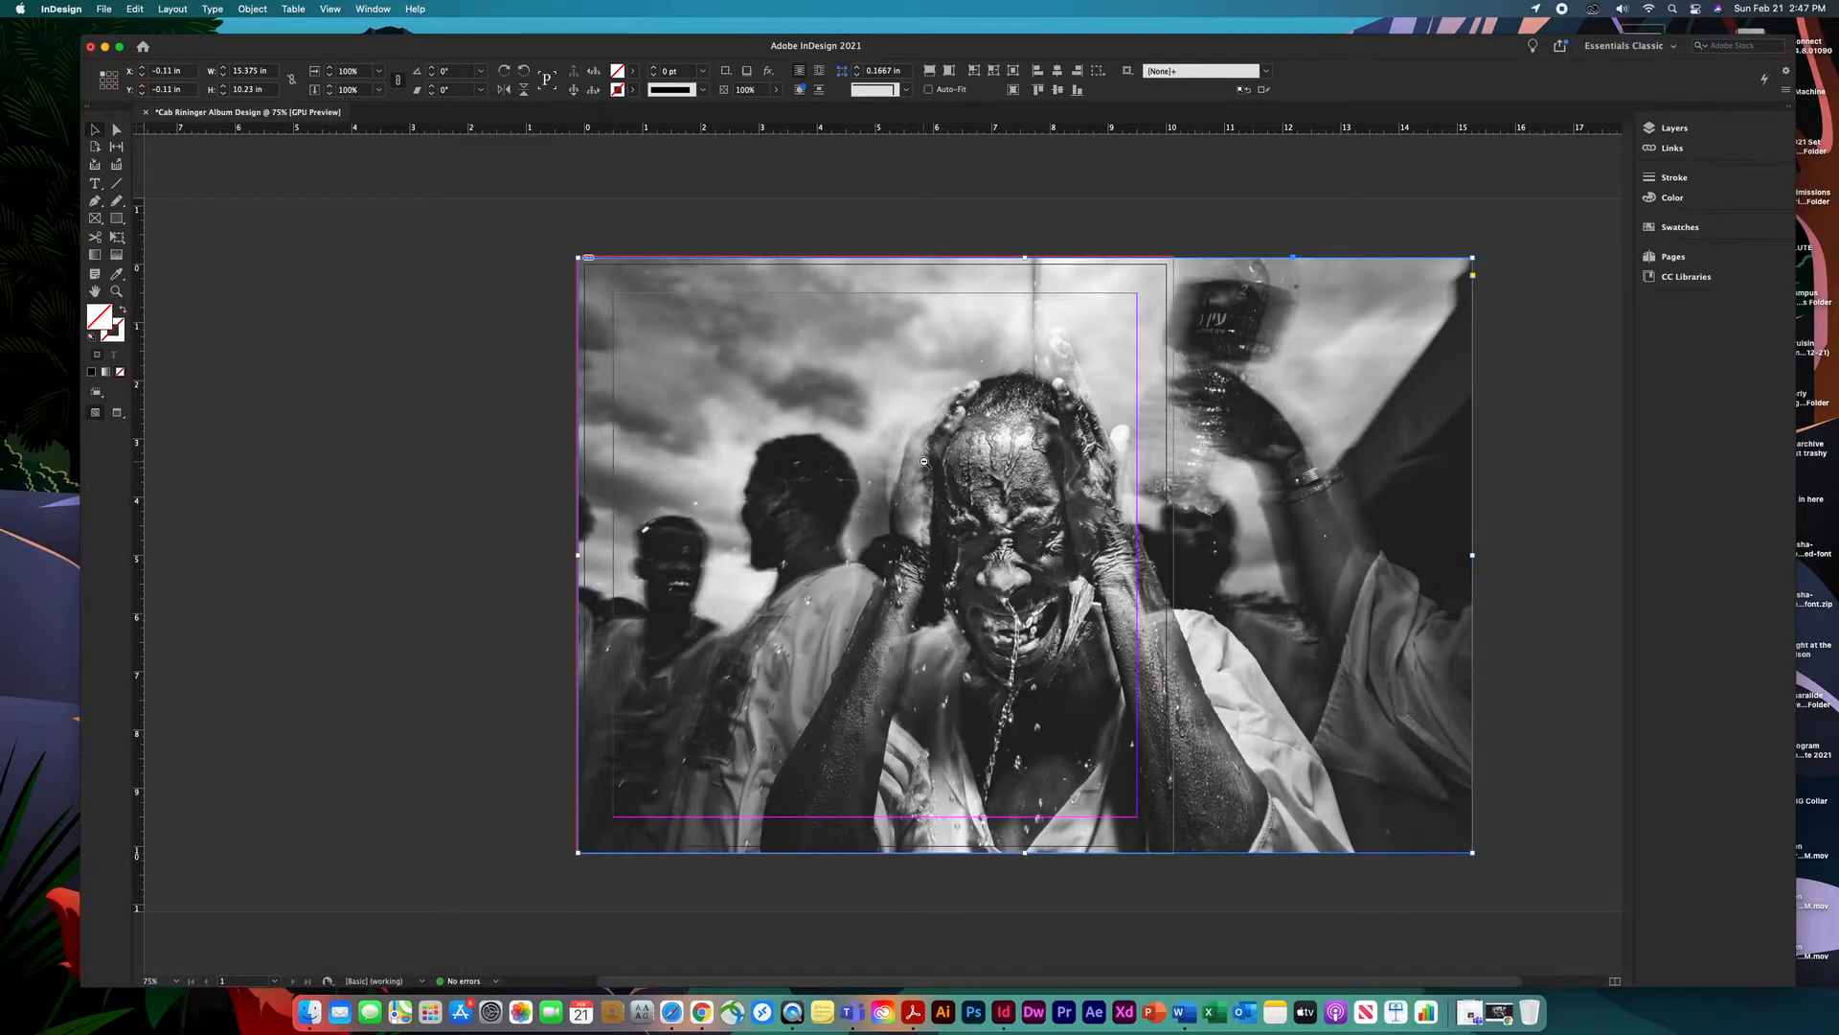
mouse_move(922, 461)
mouse_down()
mouse_move(843, 357)
mouse_move(912, 391)
mouse_move(810, 412)
mouse_move(1038, 436)
mouse_move(887, 433)
mouse_move(903, 433)
mouse_up()
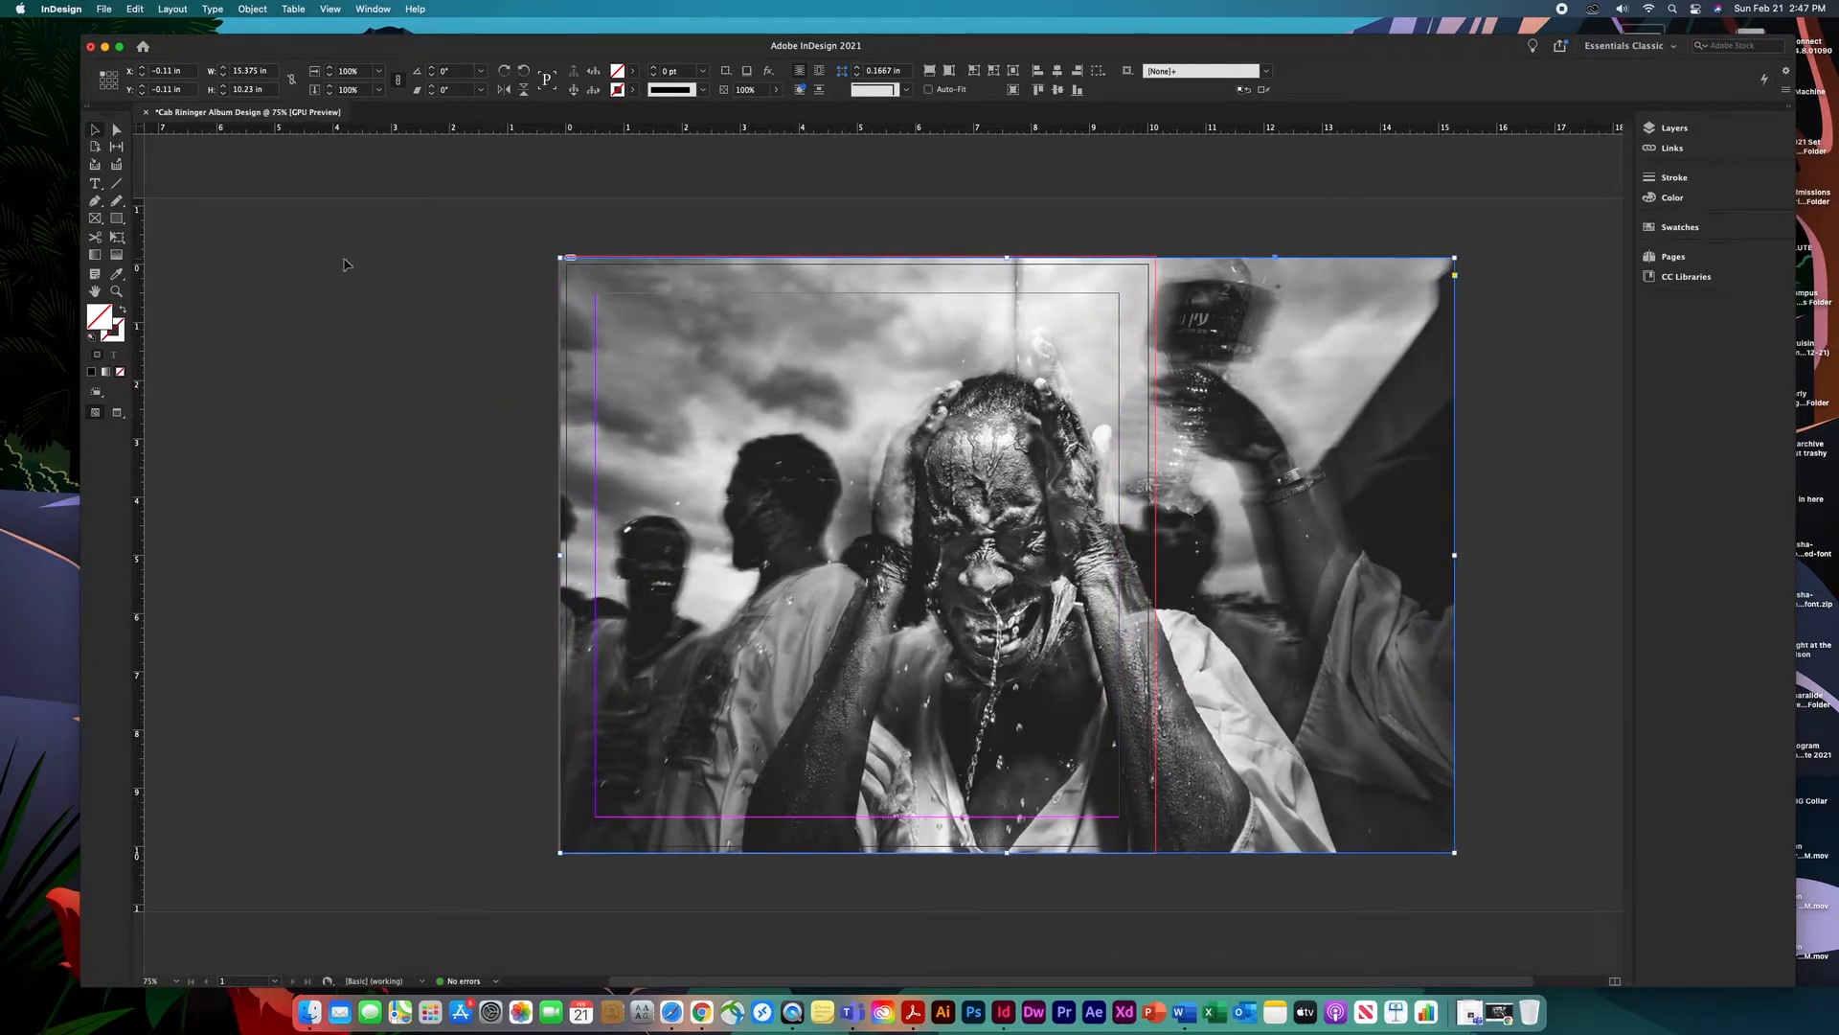
click(439, 279)
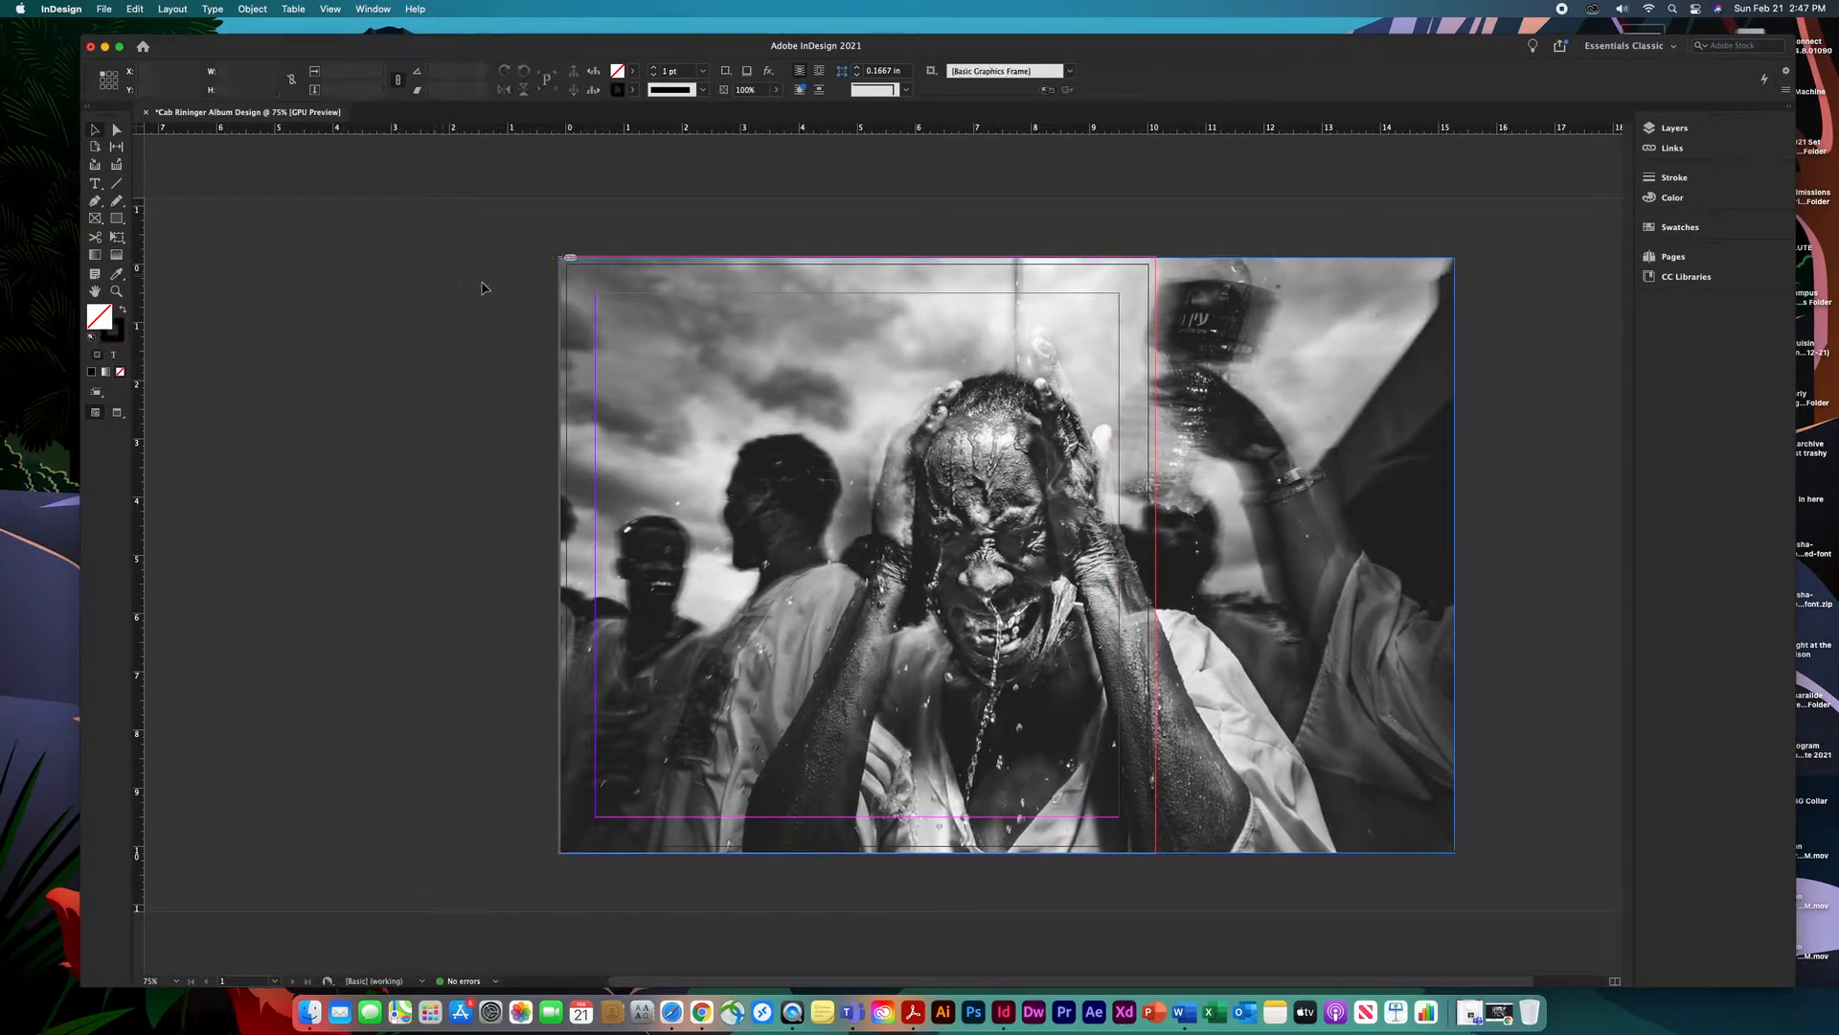
click(1436, 640)
click(1490, 594)
click(1401, 500)
click(1480, 516)
click(1413, 511)
drag(1412, 509, 1366, 494)
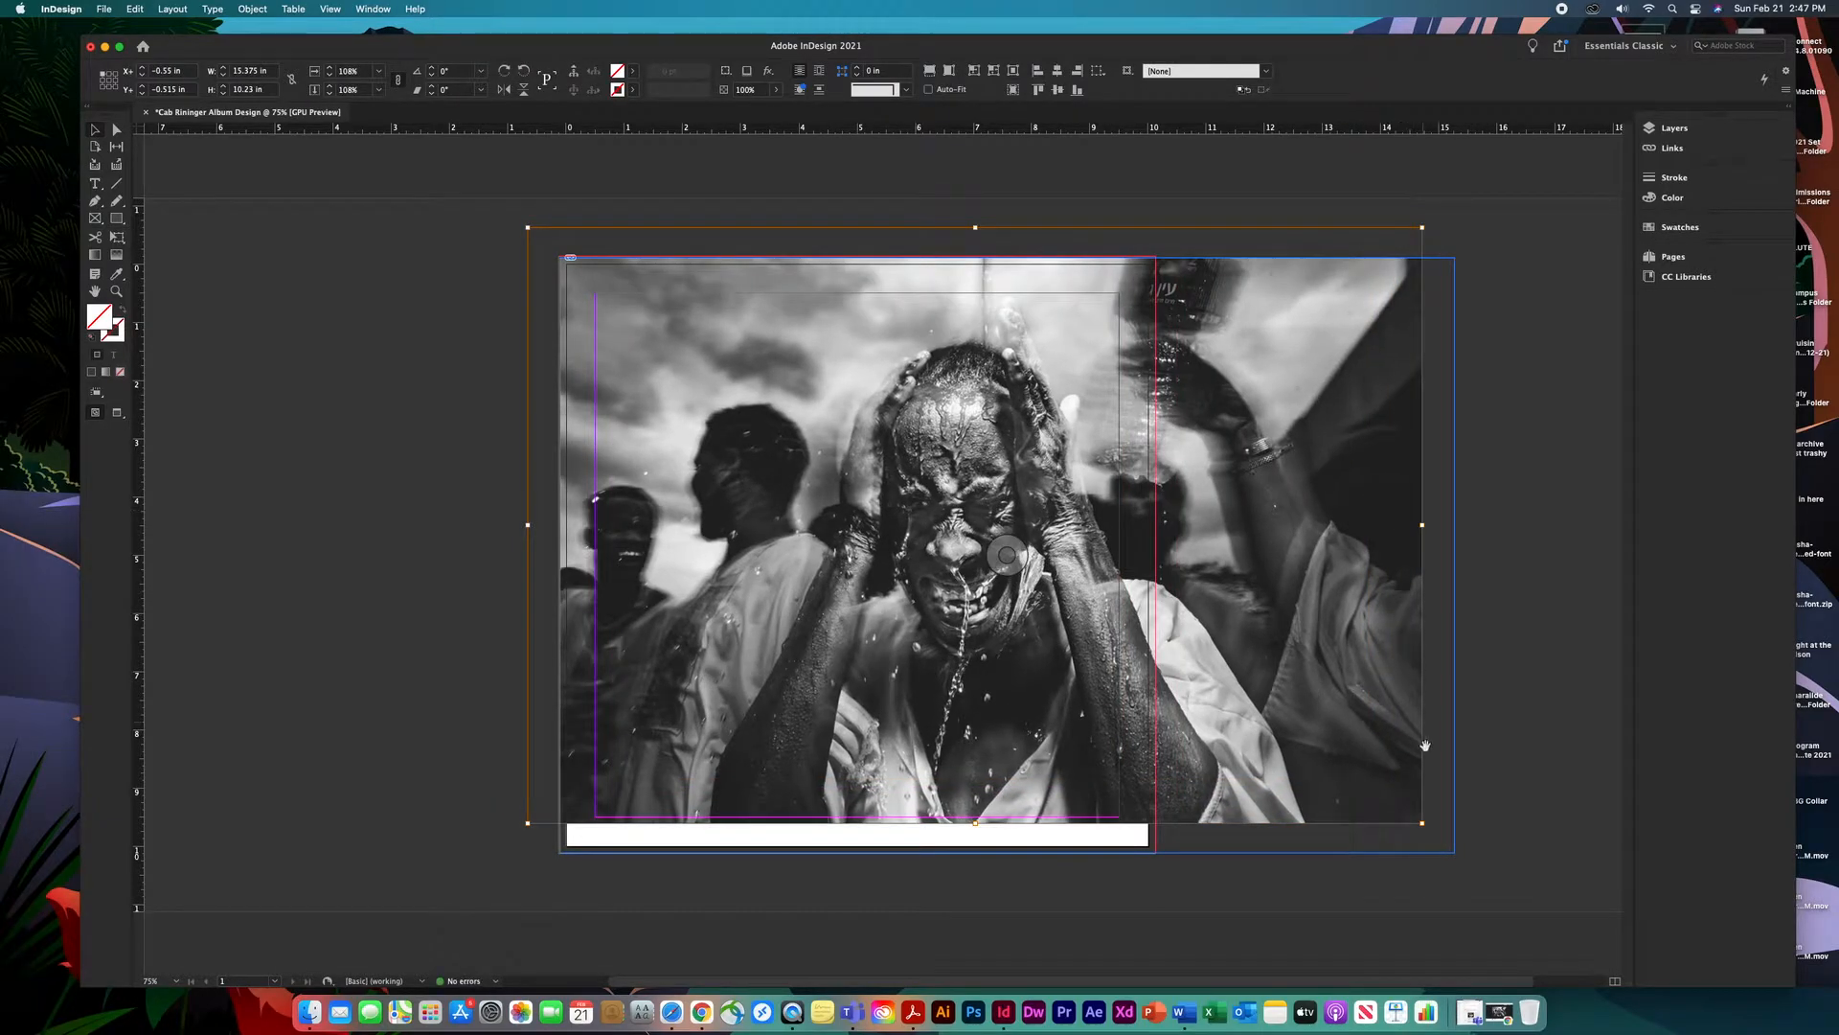
drag(1370, 751, 1339, 722)
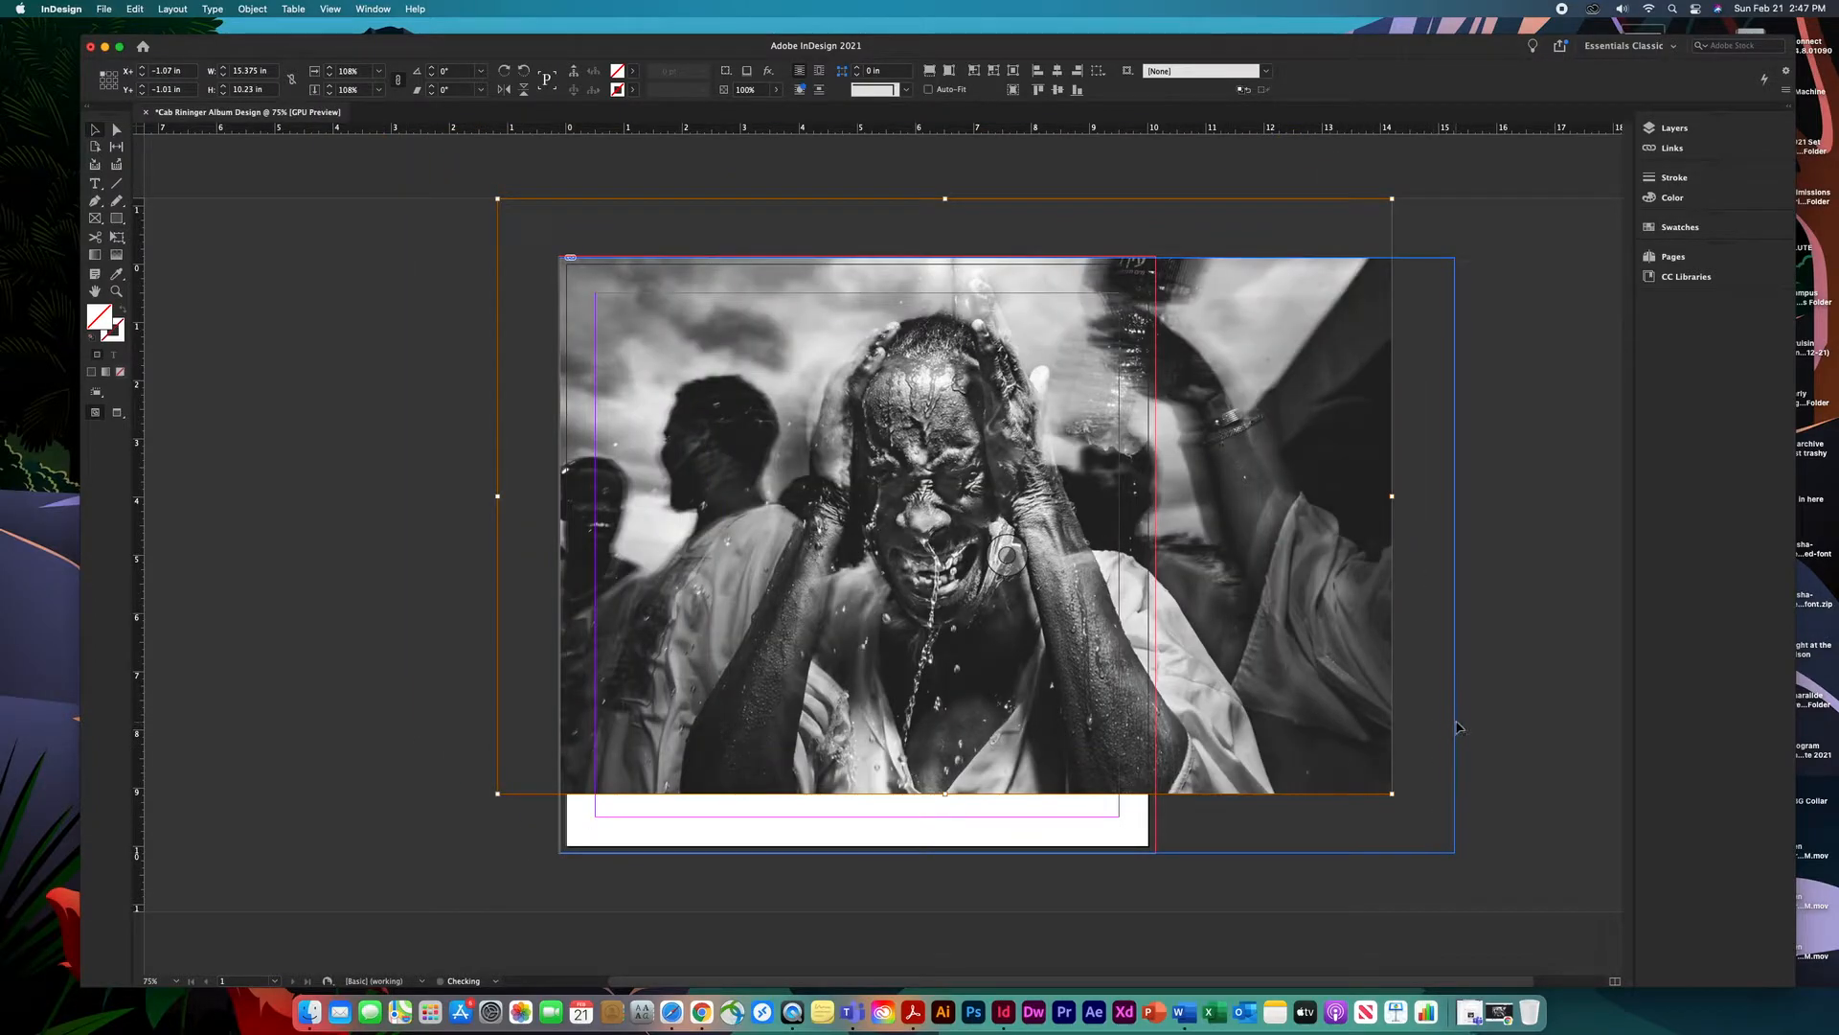
click(1457, 728)
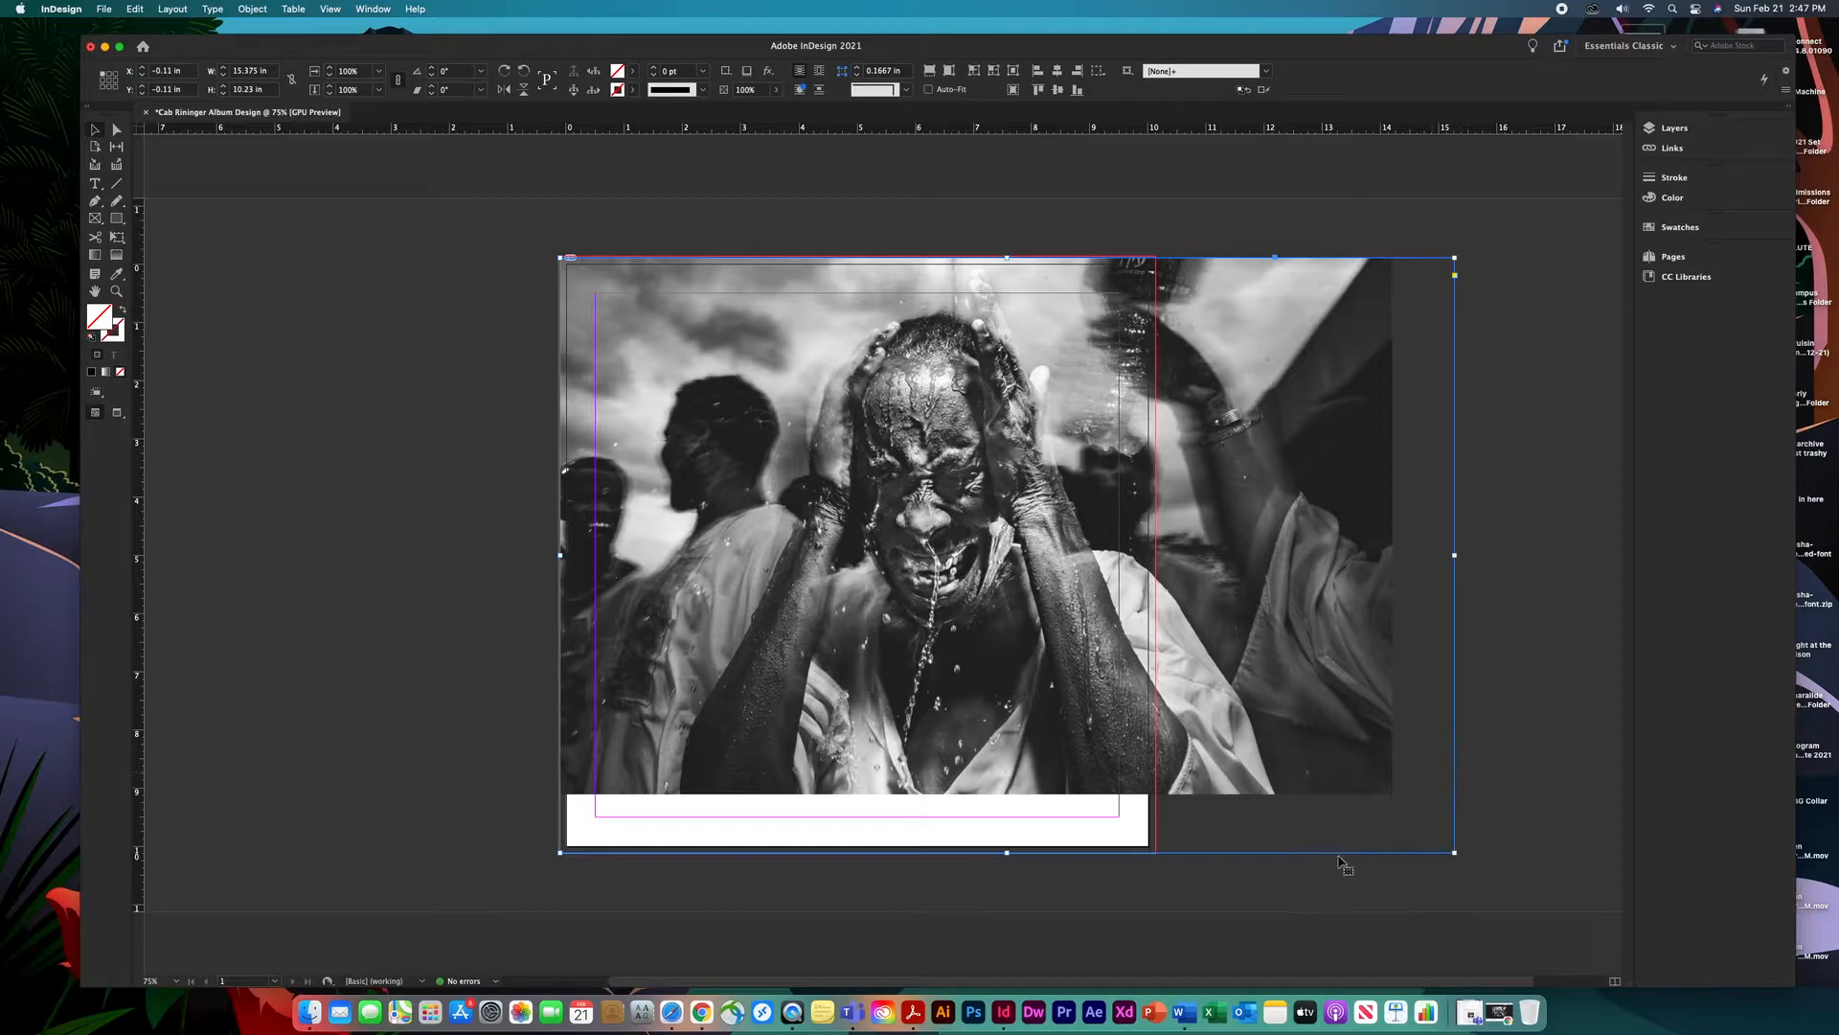
double_click(1373, 726)
drag(1368, 728, 1412, 789)
Crop the photo's frame to the bleed edges on all sides, about 10.25 x 10.245 in.
click(1498, 763)
click(1435, 604)
drag(1455, 554, 1318, 555)
drag(1319, 256, 1327, 351)
drag(944, 351, 945, 432)
drag(1328, 643, 1155, 648)
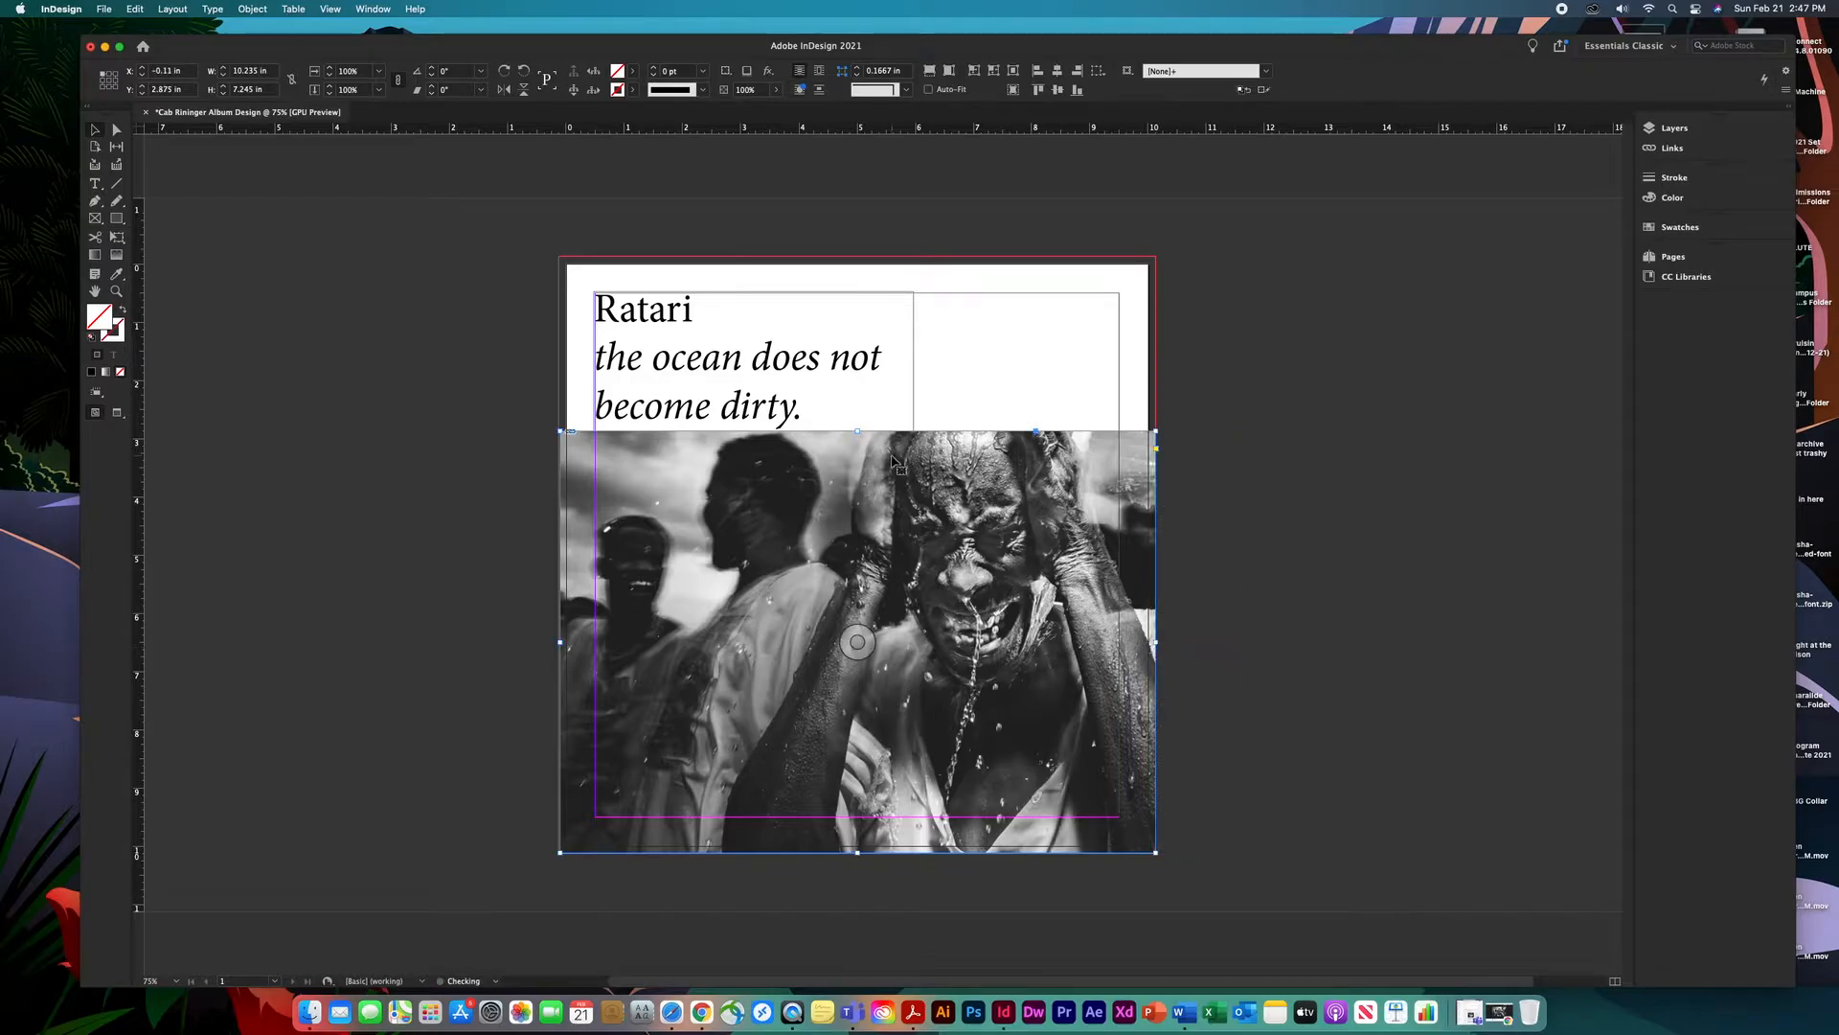
drag(858, 433, 859, 257)
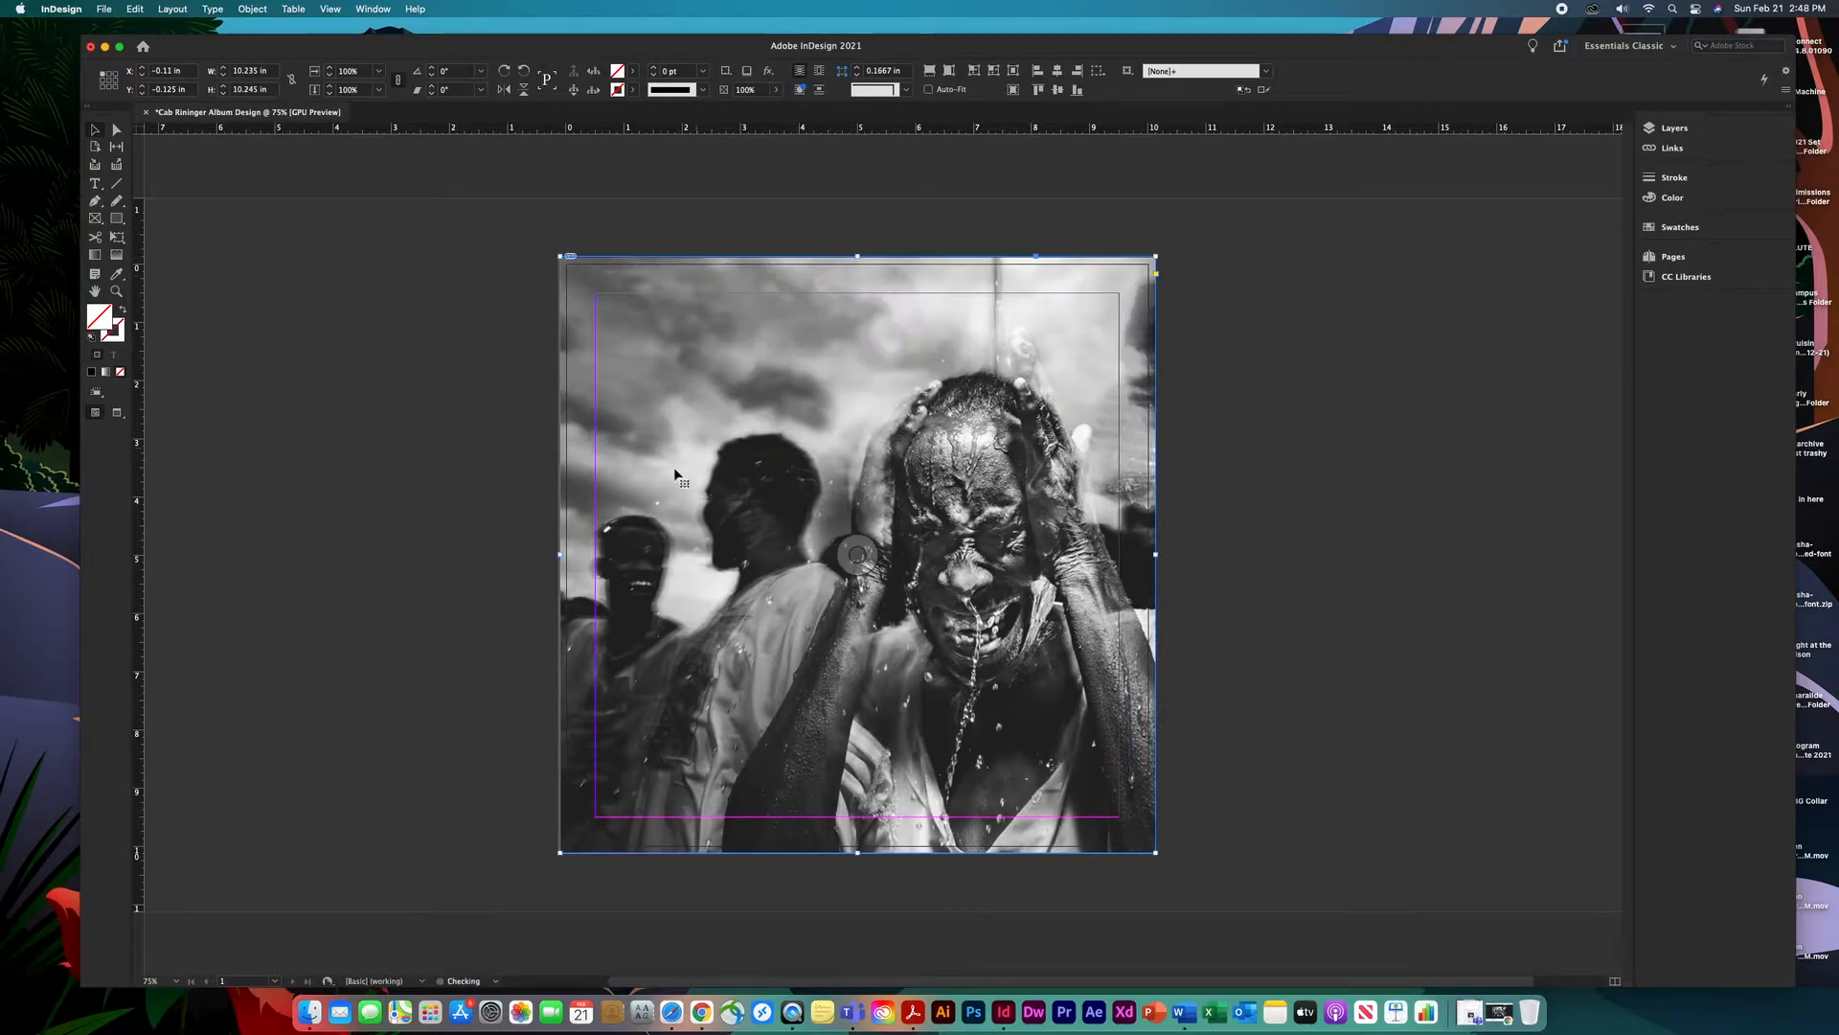
drag(569, 563, 567, 563)
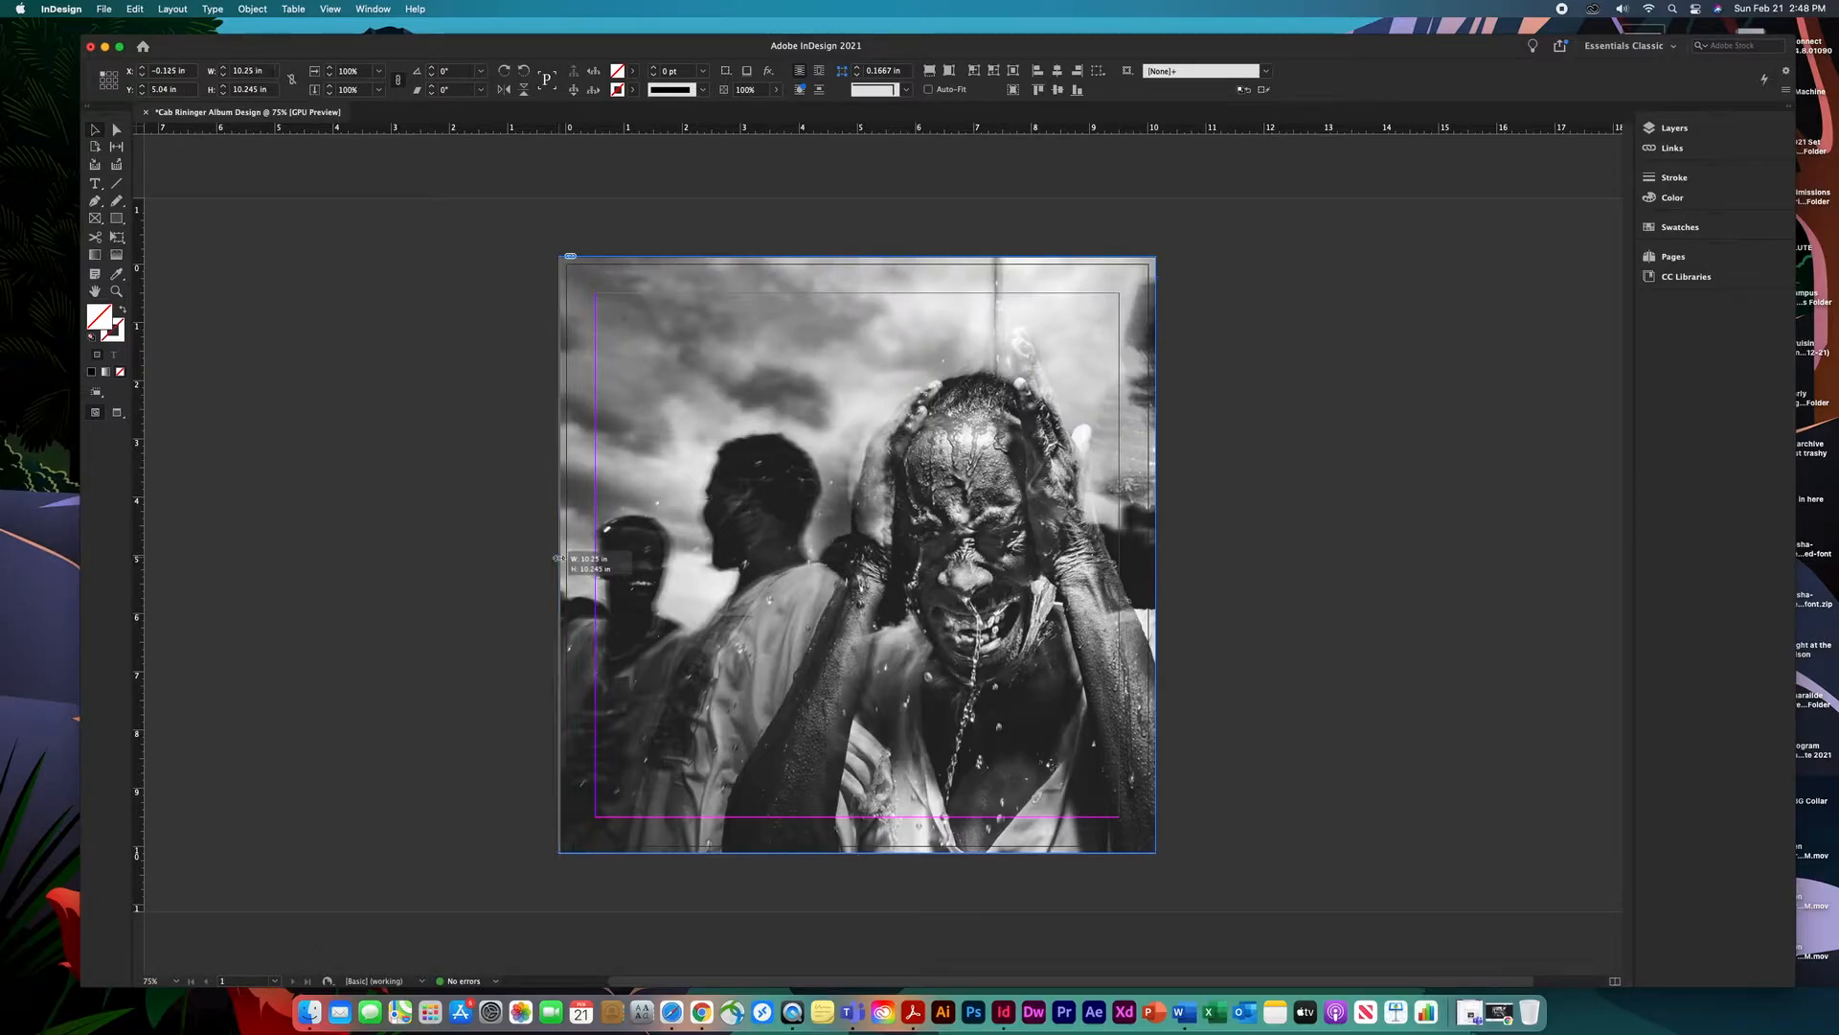
Deselect the photo and toggle between Preview and Normal screen modes to compare the trimmed cover with its bleed.
click(1205, 643)
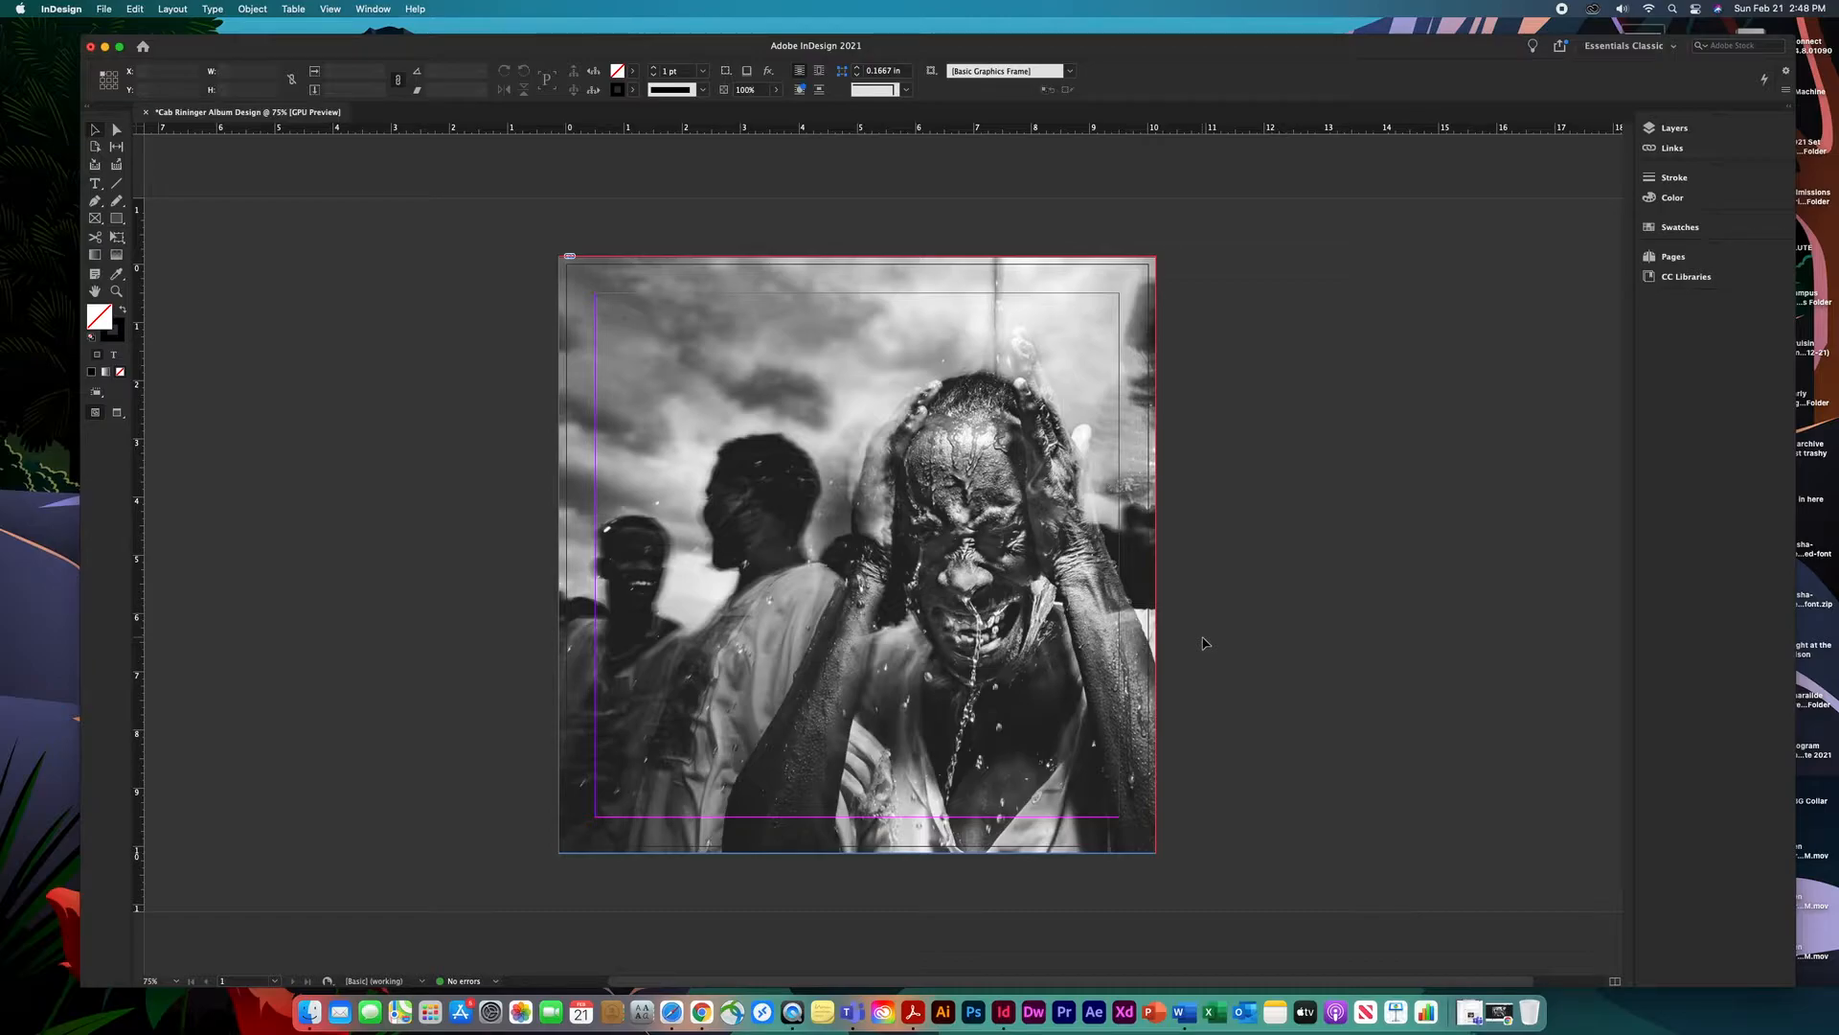
key(w)
key(w)
key(w)
key(w)
key(w)
key(w)
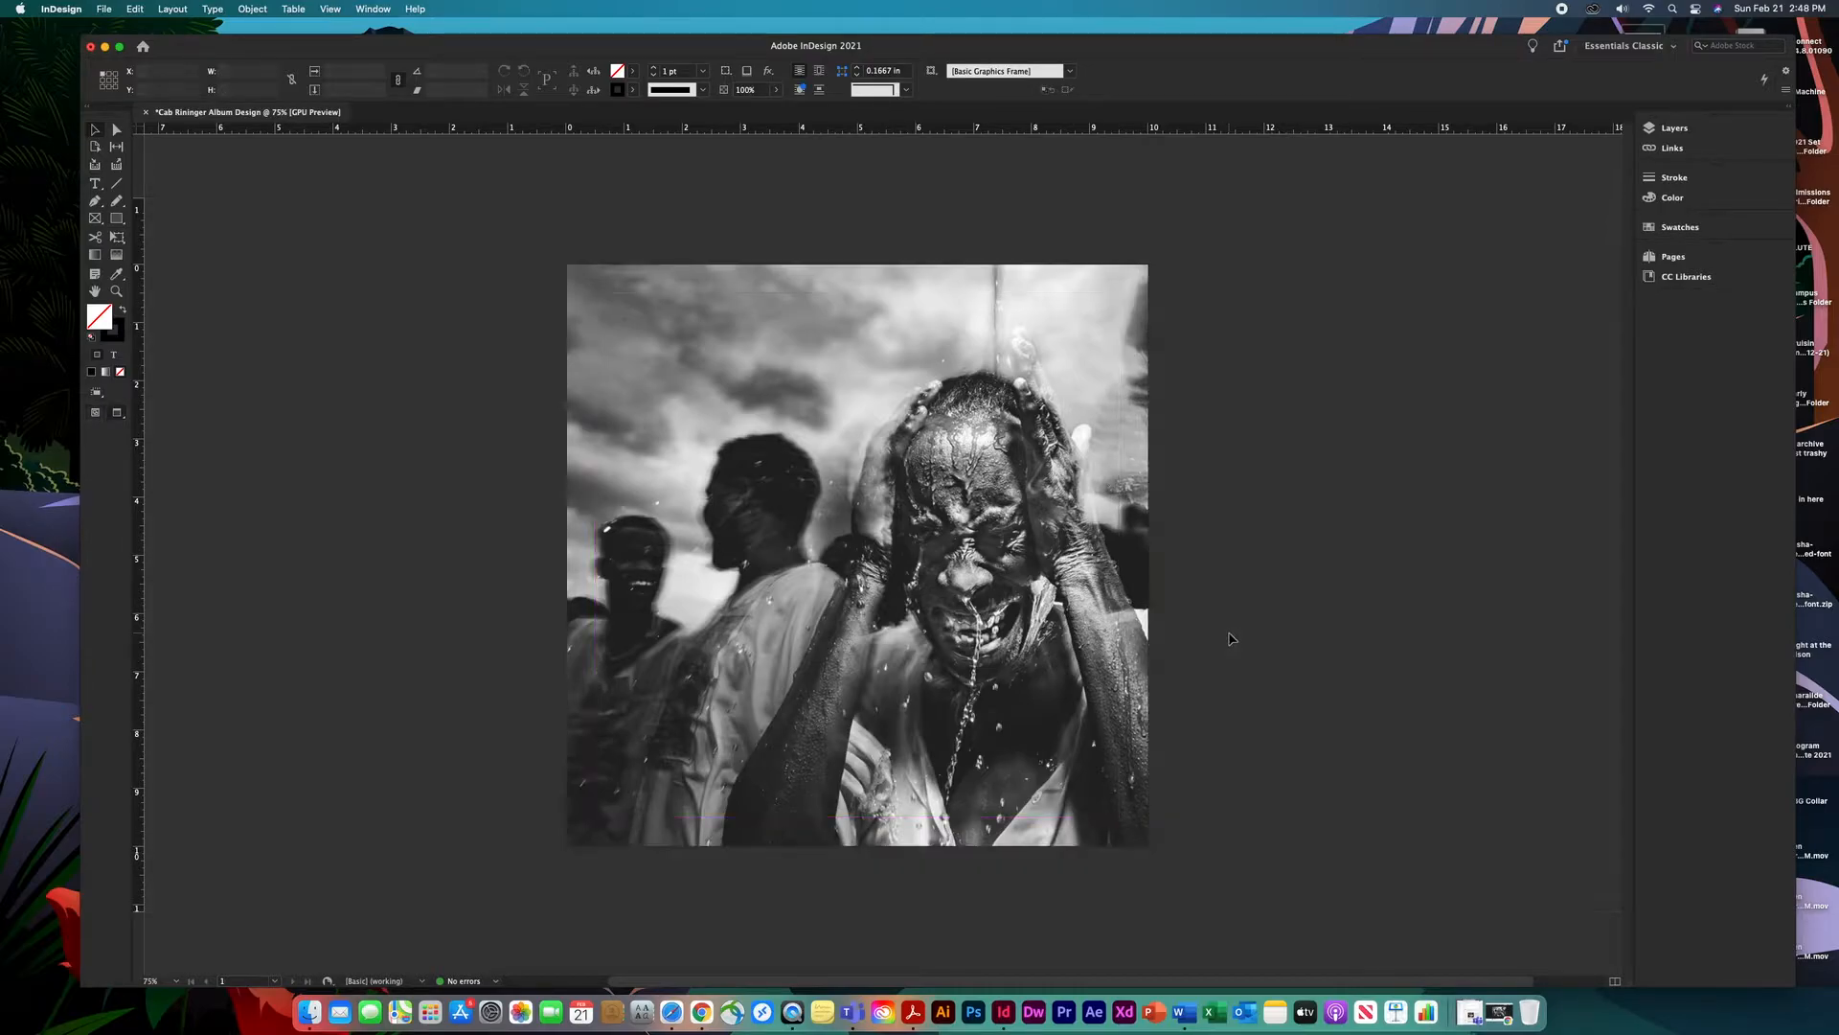
key(w)
key(w)
key(w)
key(w)
key(w)
key(w)
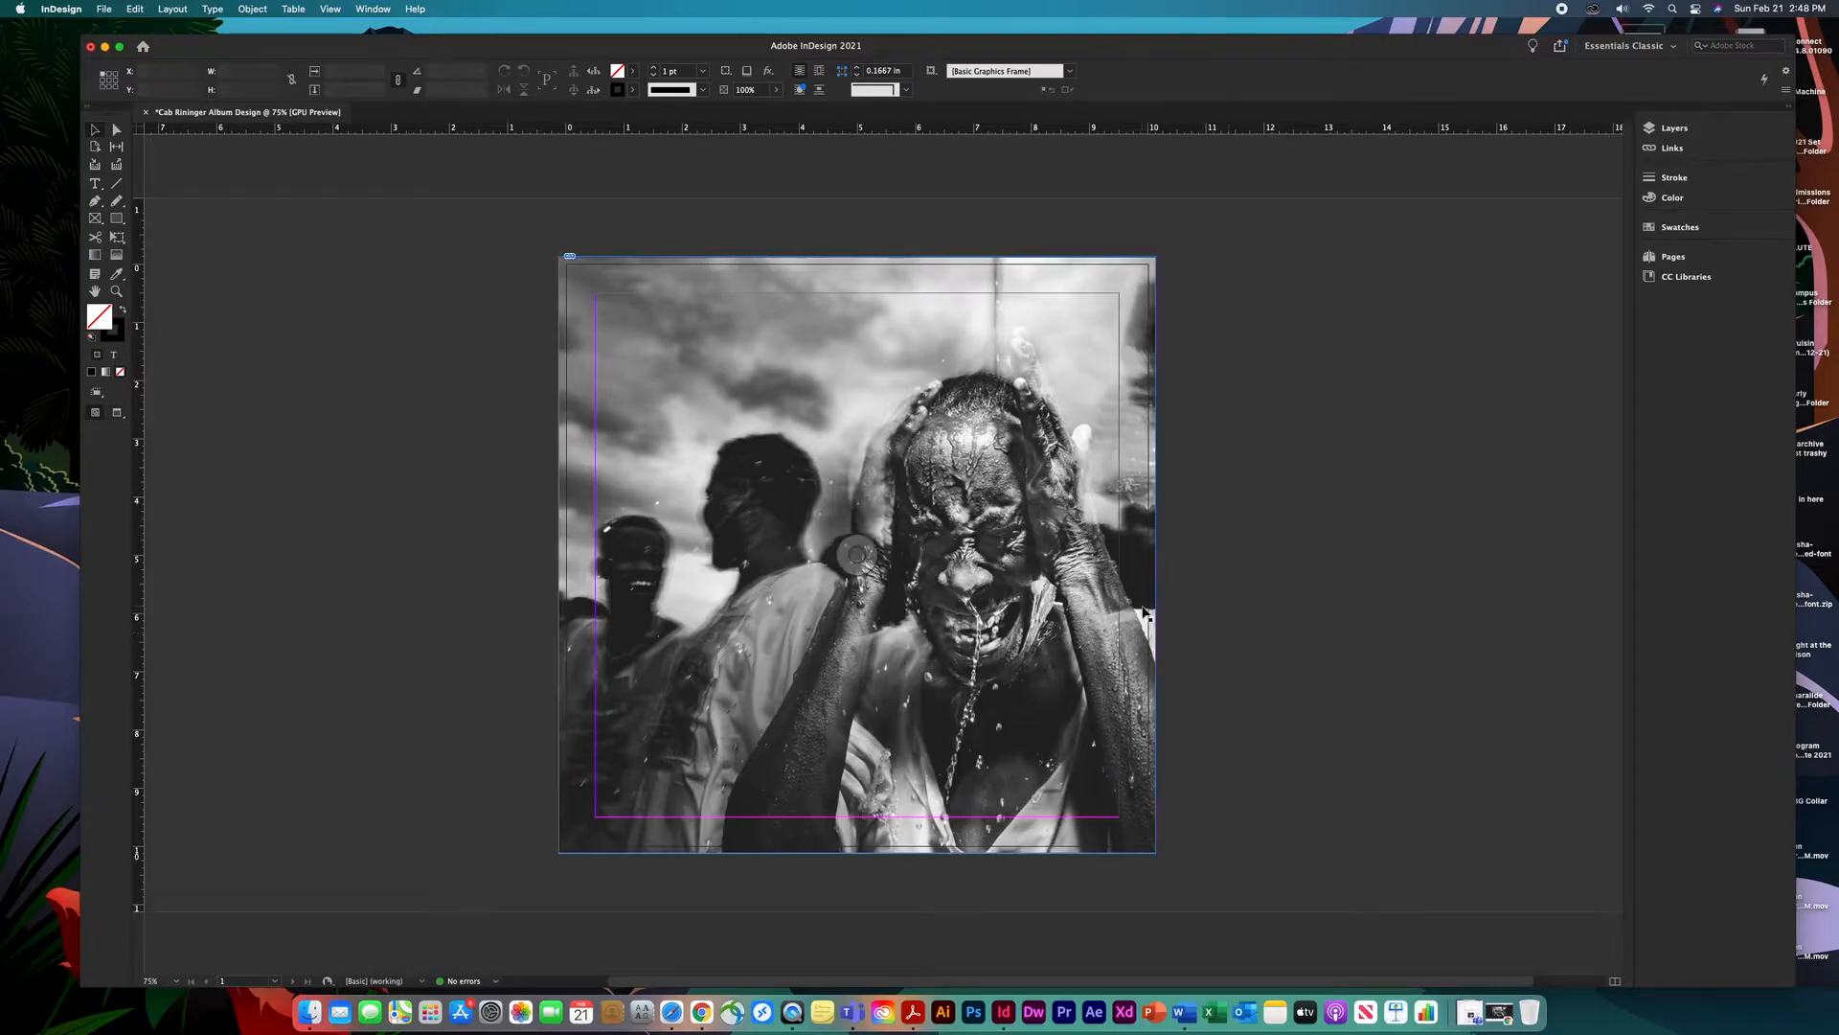
Send the full-bleed photo to the back so it sits behind the title text.
click(1141, 613)
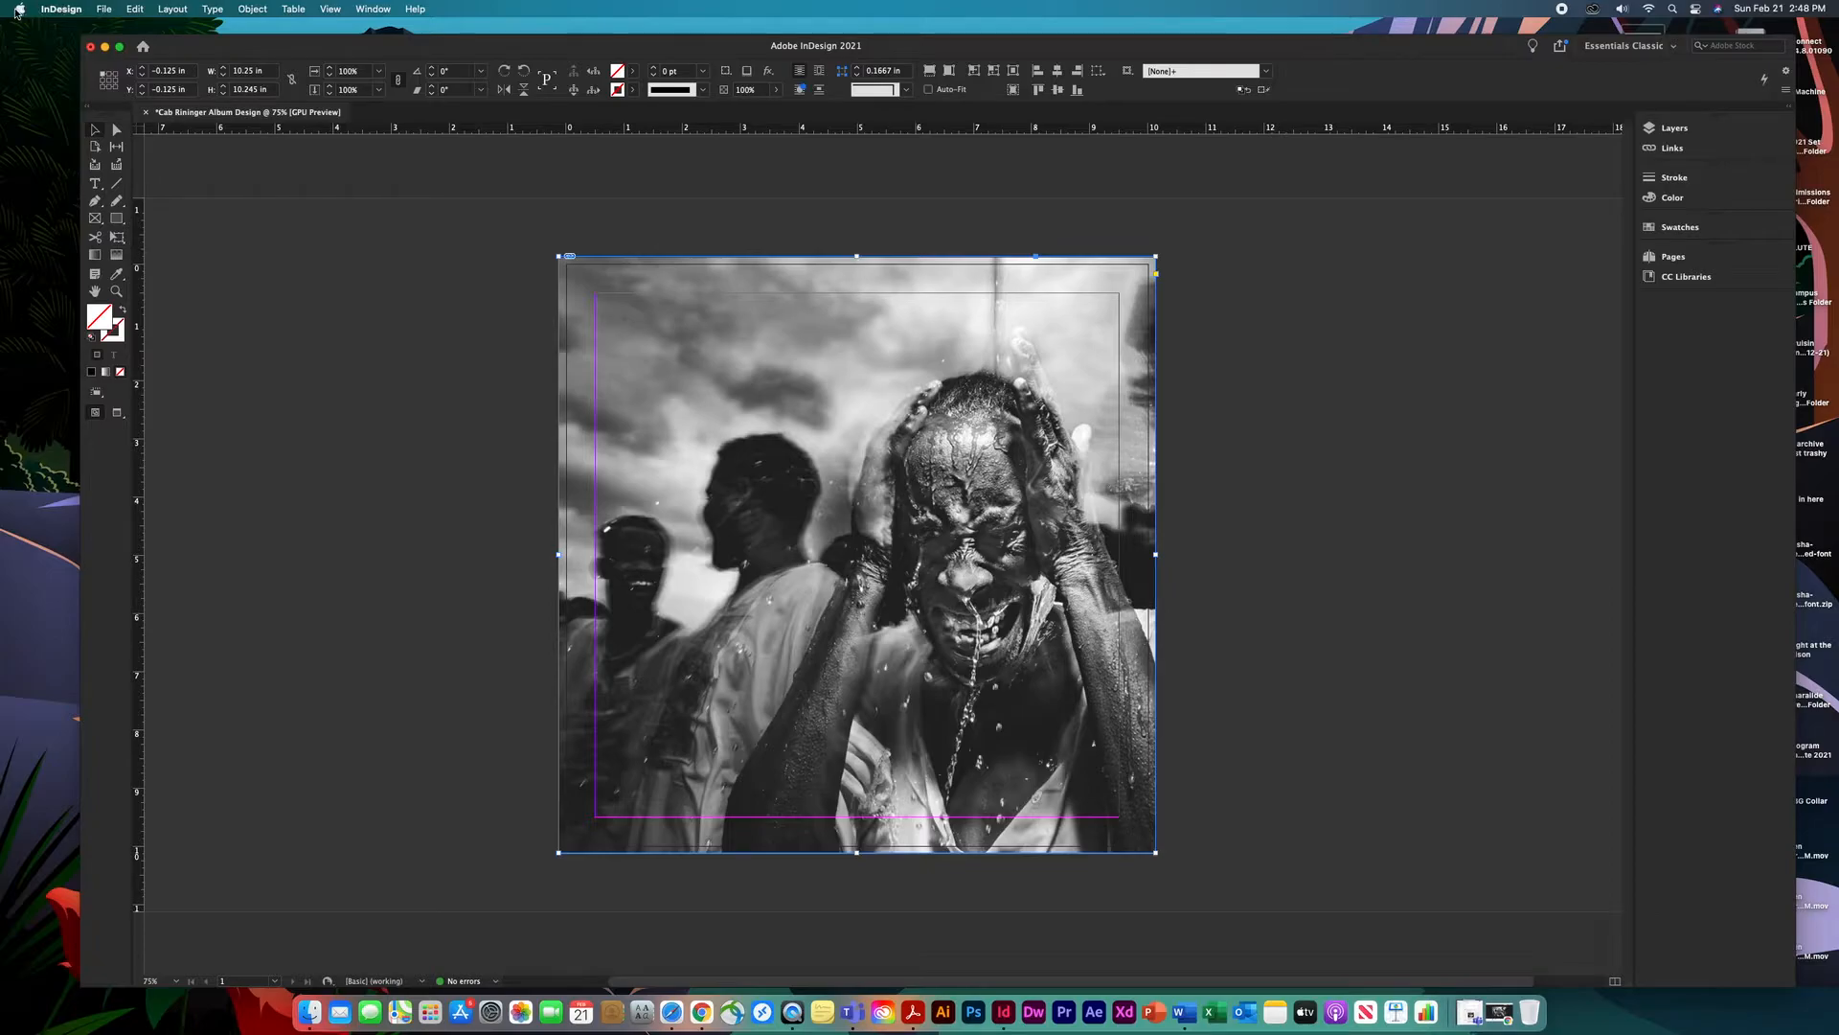
click(253, 10)
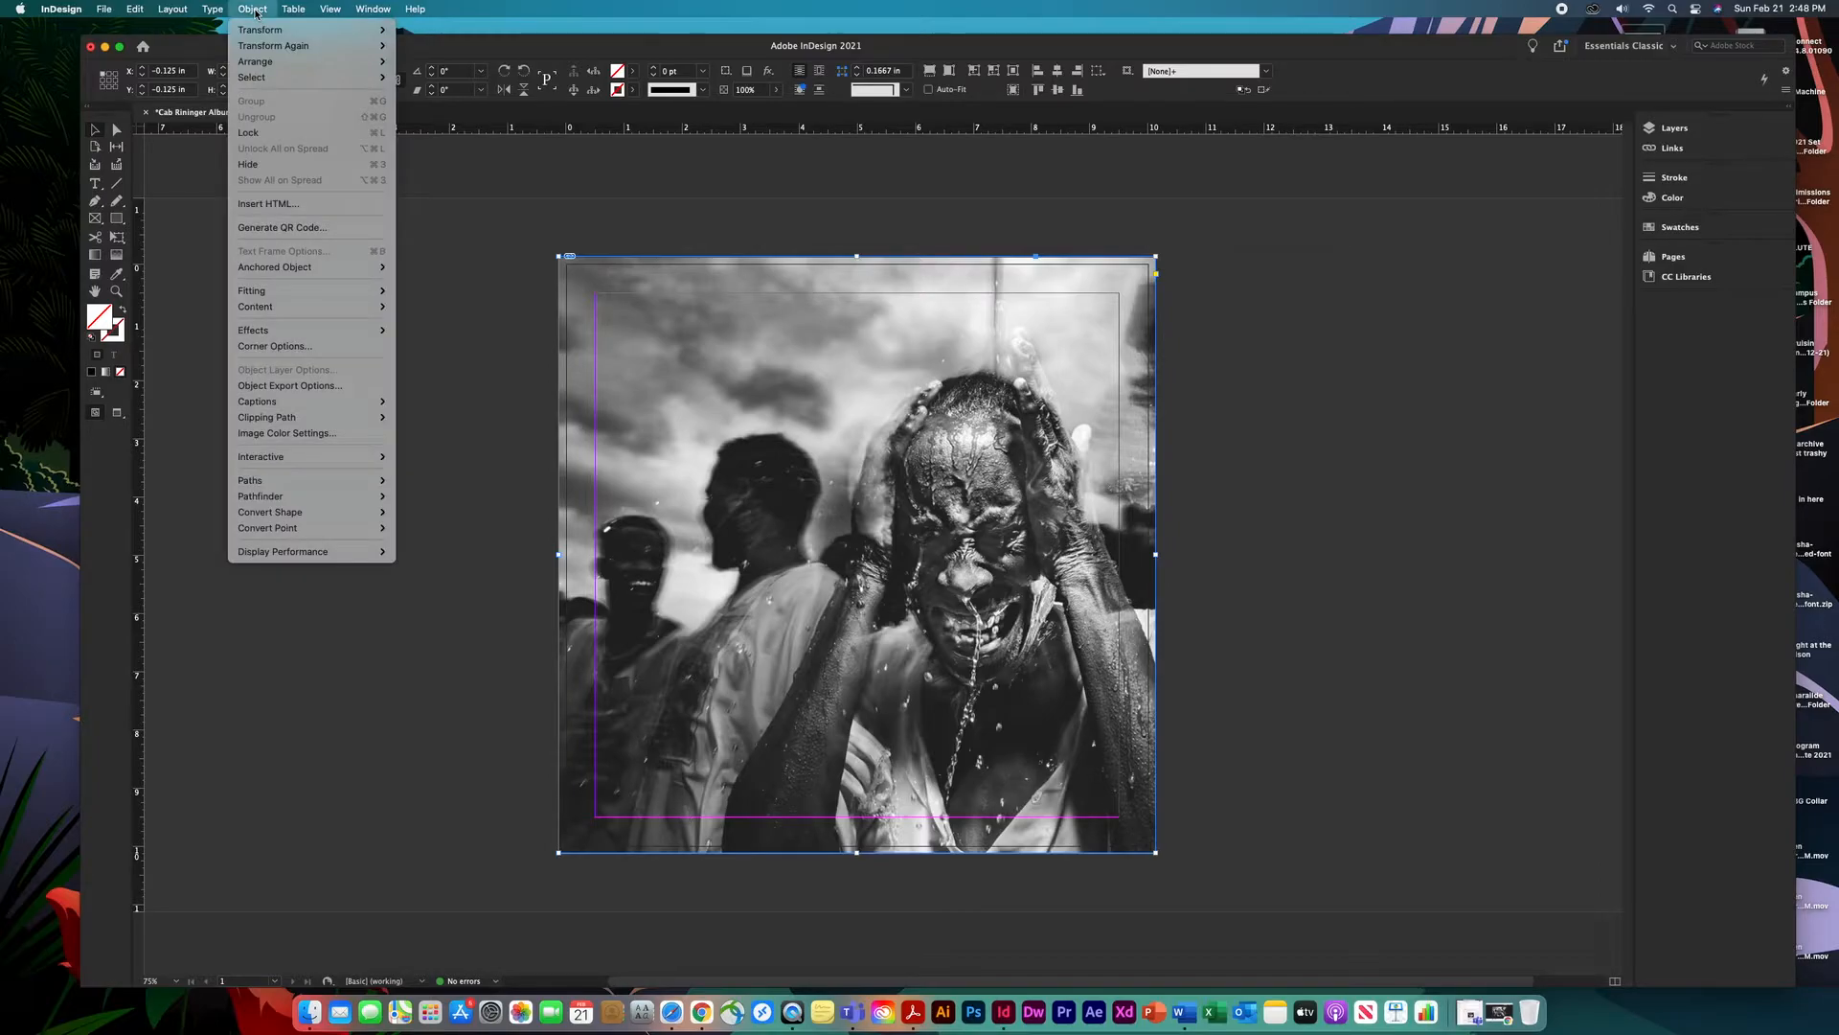
mouse_move(269, 63)
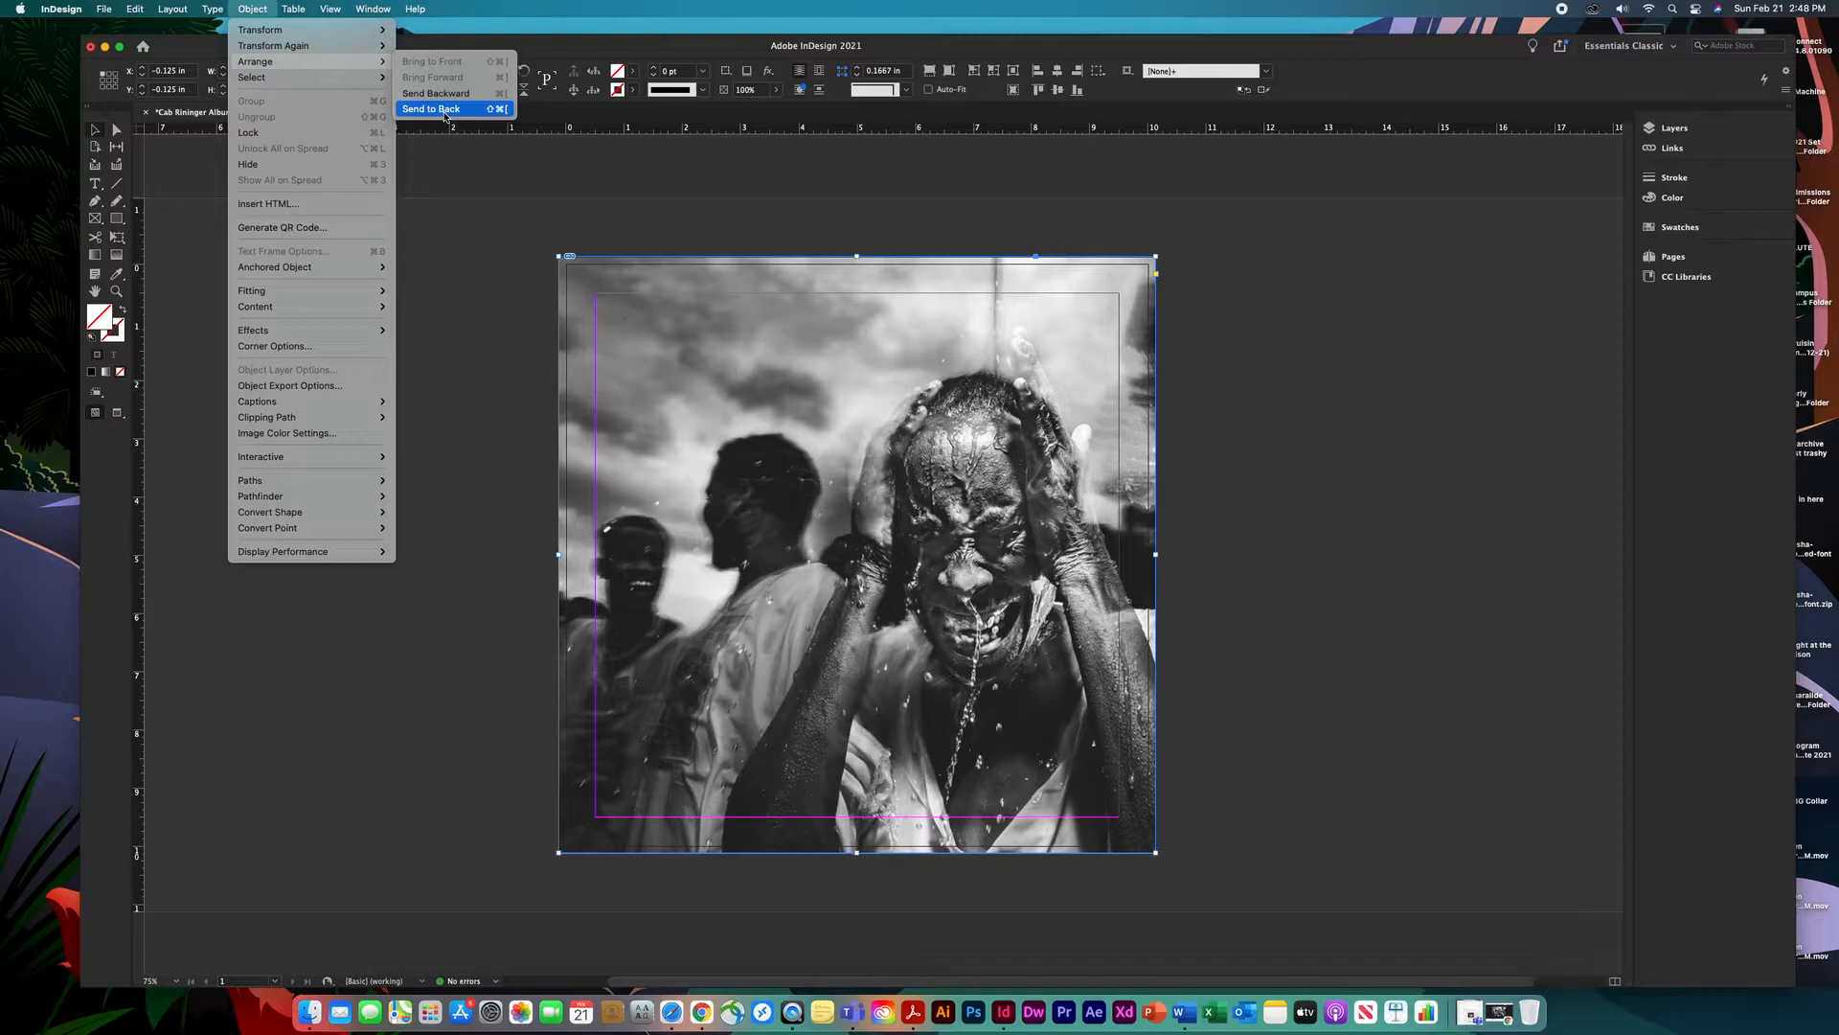
click(520, 279)
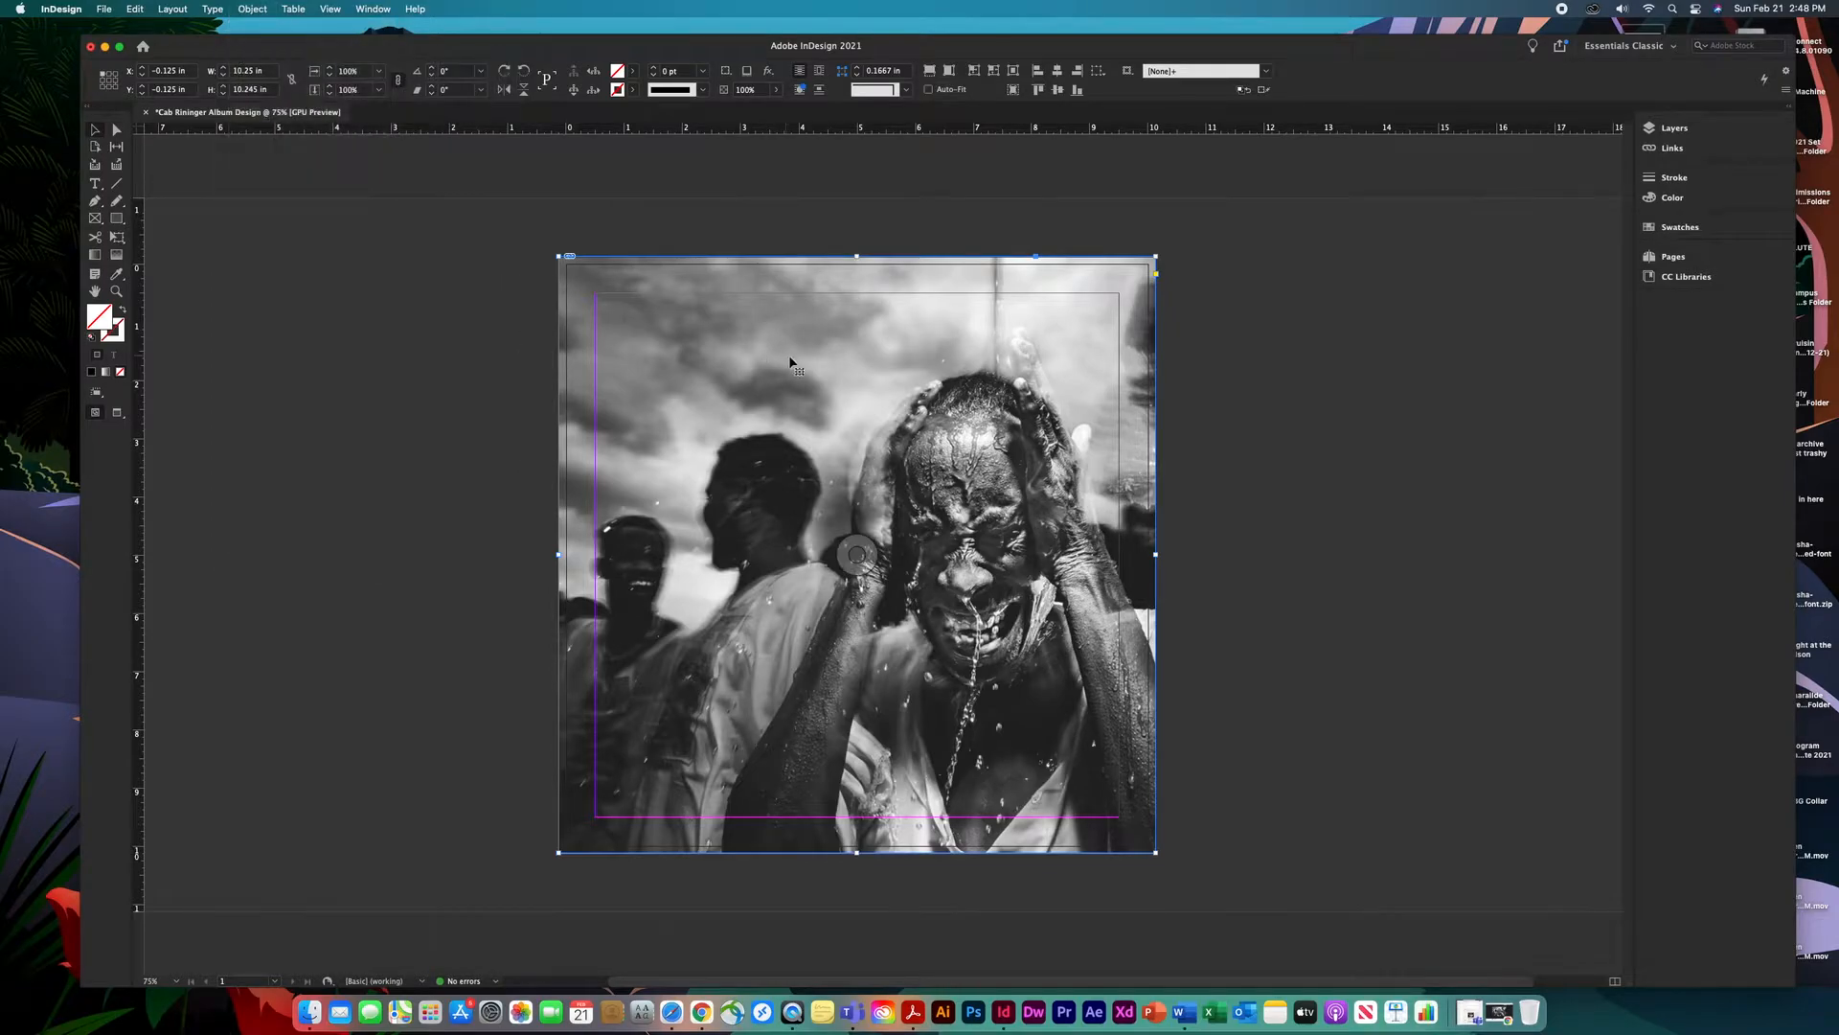
right_click(789, 360)
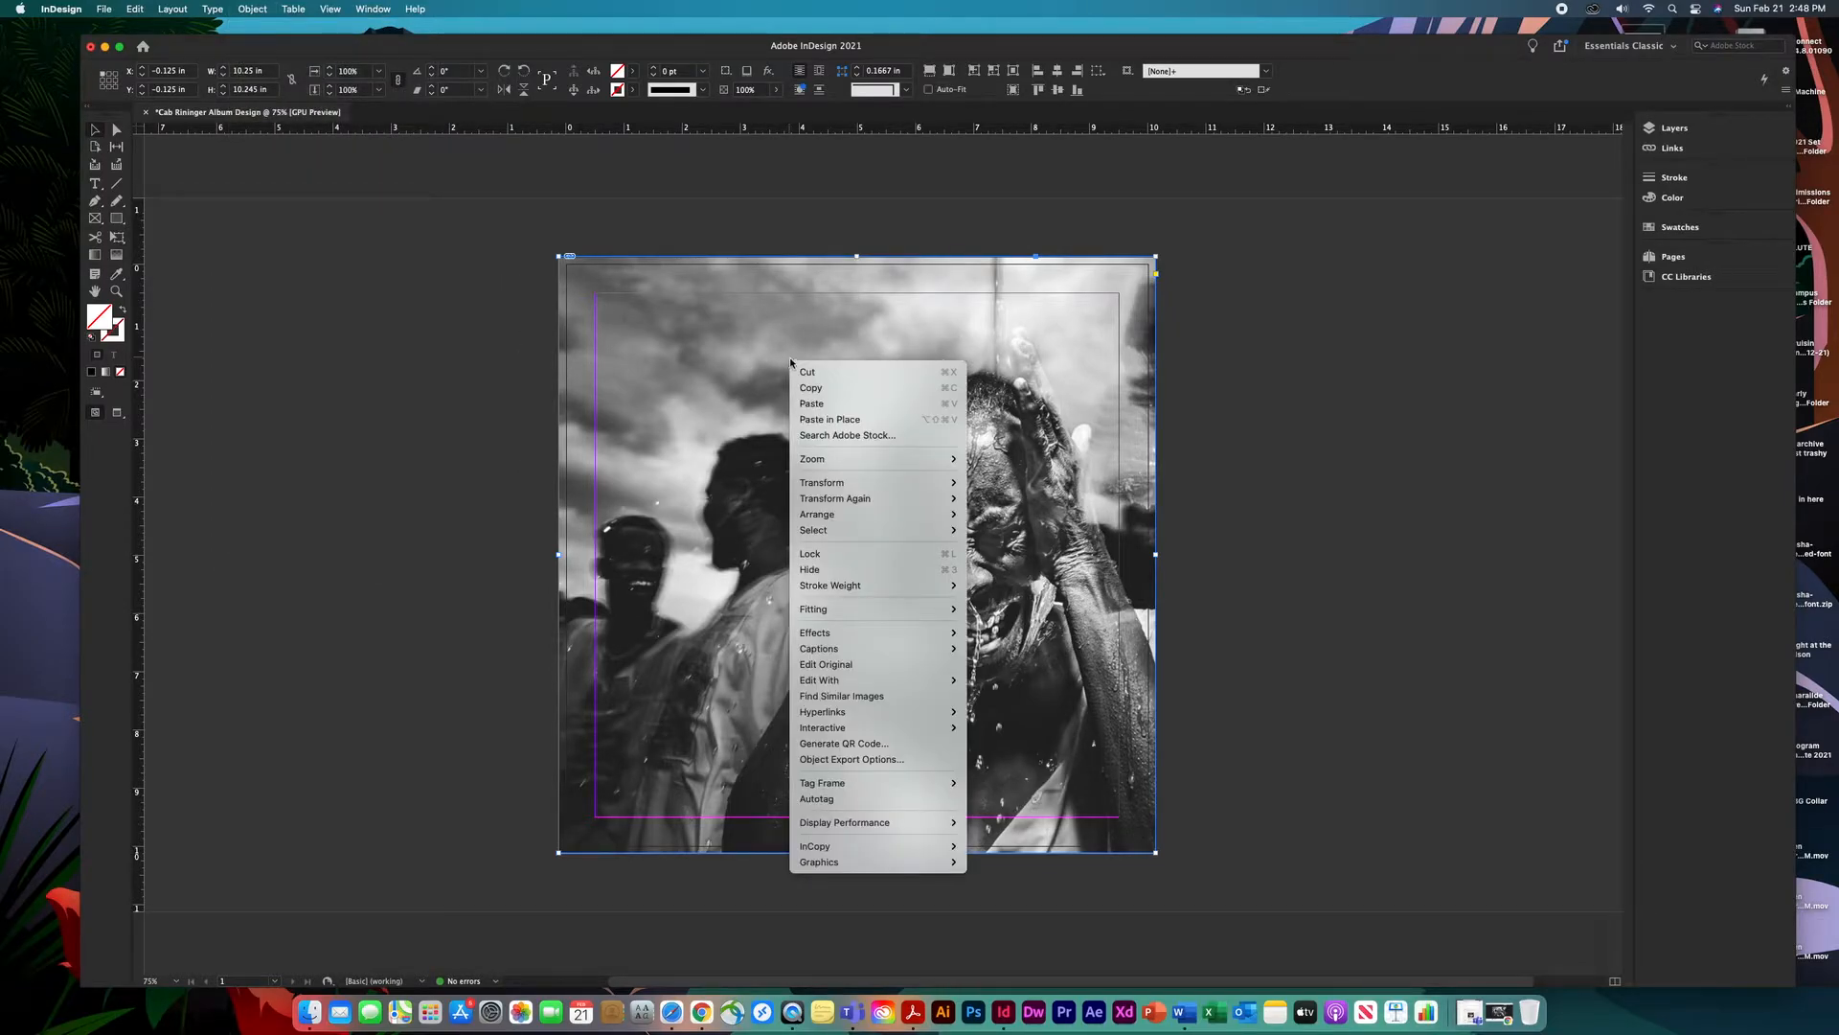
mouse_move(840, 518)
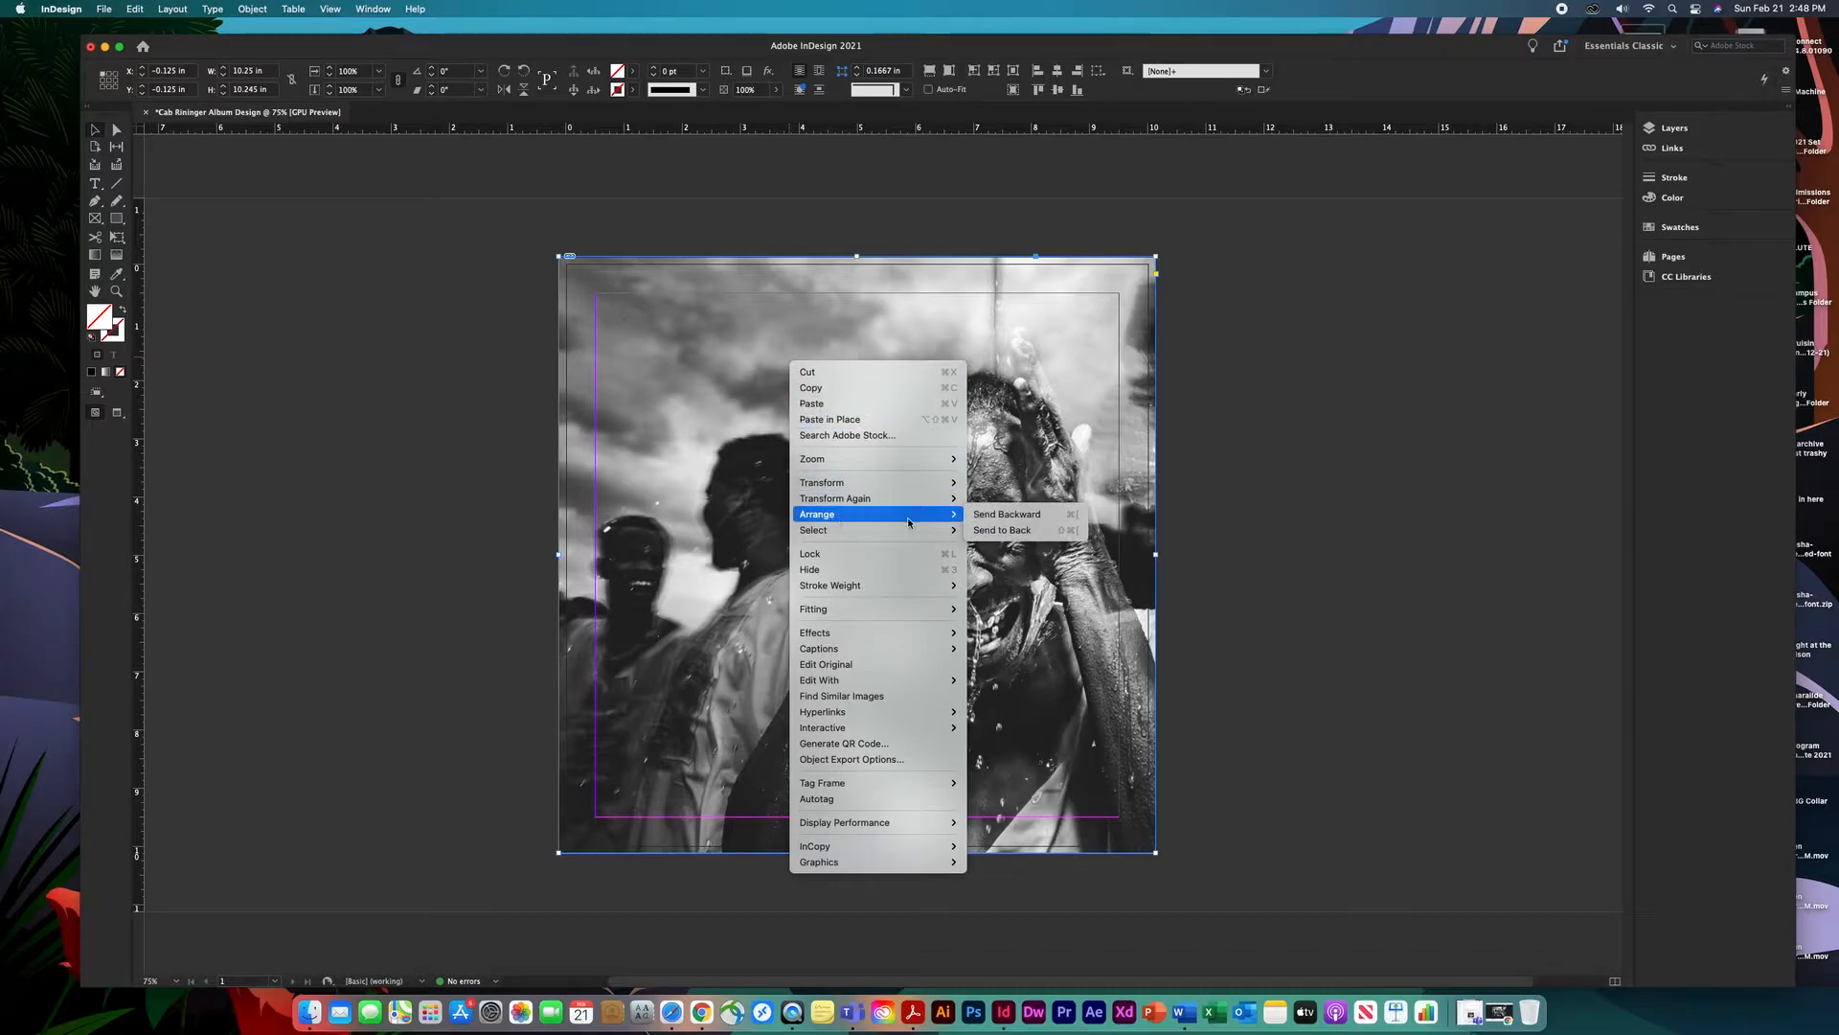
click(1001, 530)
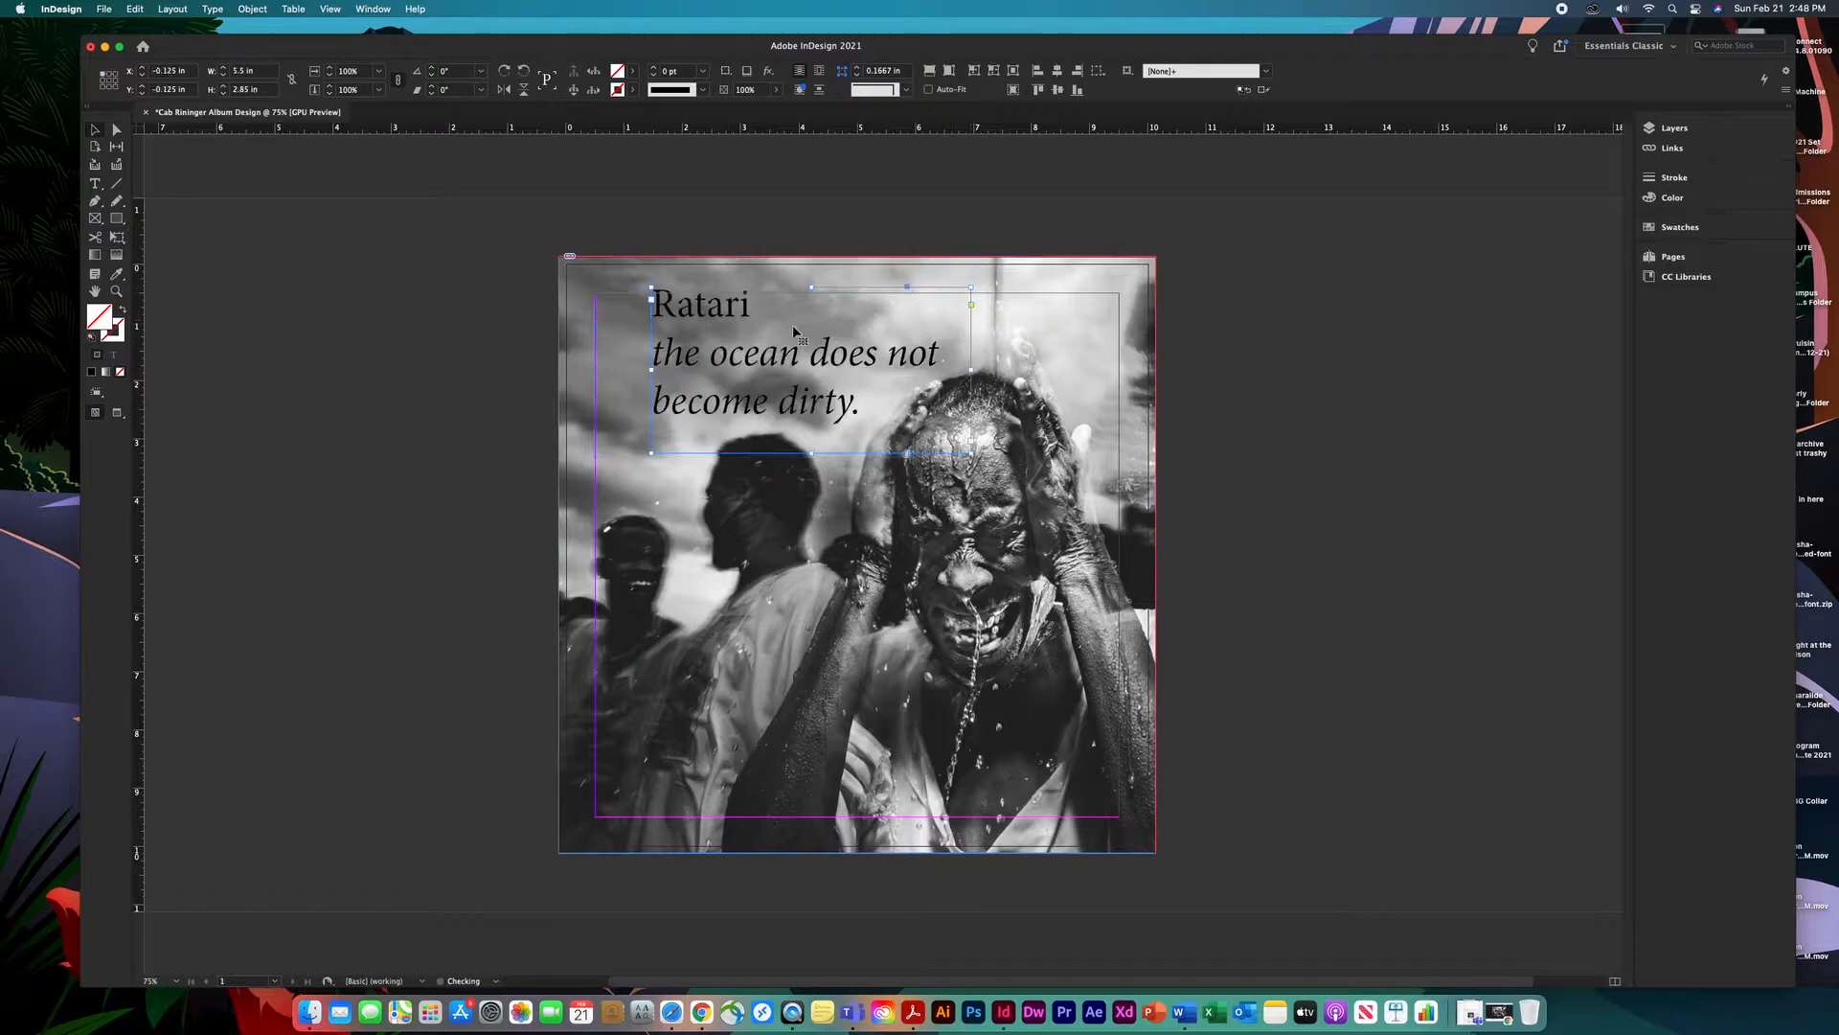
Move the text frame to the page's upper-left corner at about X 0.38 in, Y 0.4 in, and check it in Preview mode.
mouse_move(785, 347)
mouse_down()
mouse_move(520, 371)
mouse_move(429, 445)
mouse_move(838, 425)
mouse_move(891, 457)
mouse_move(759, 369)
mouse_up()
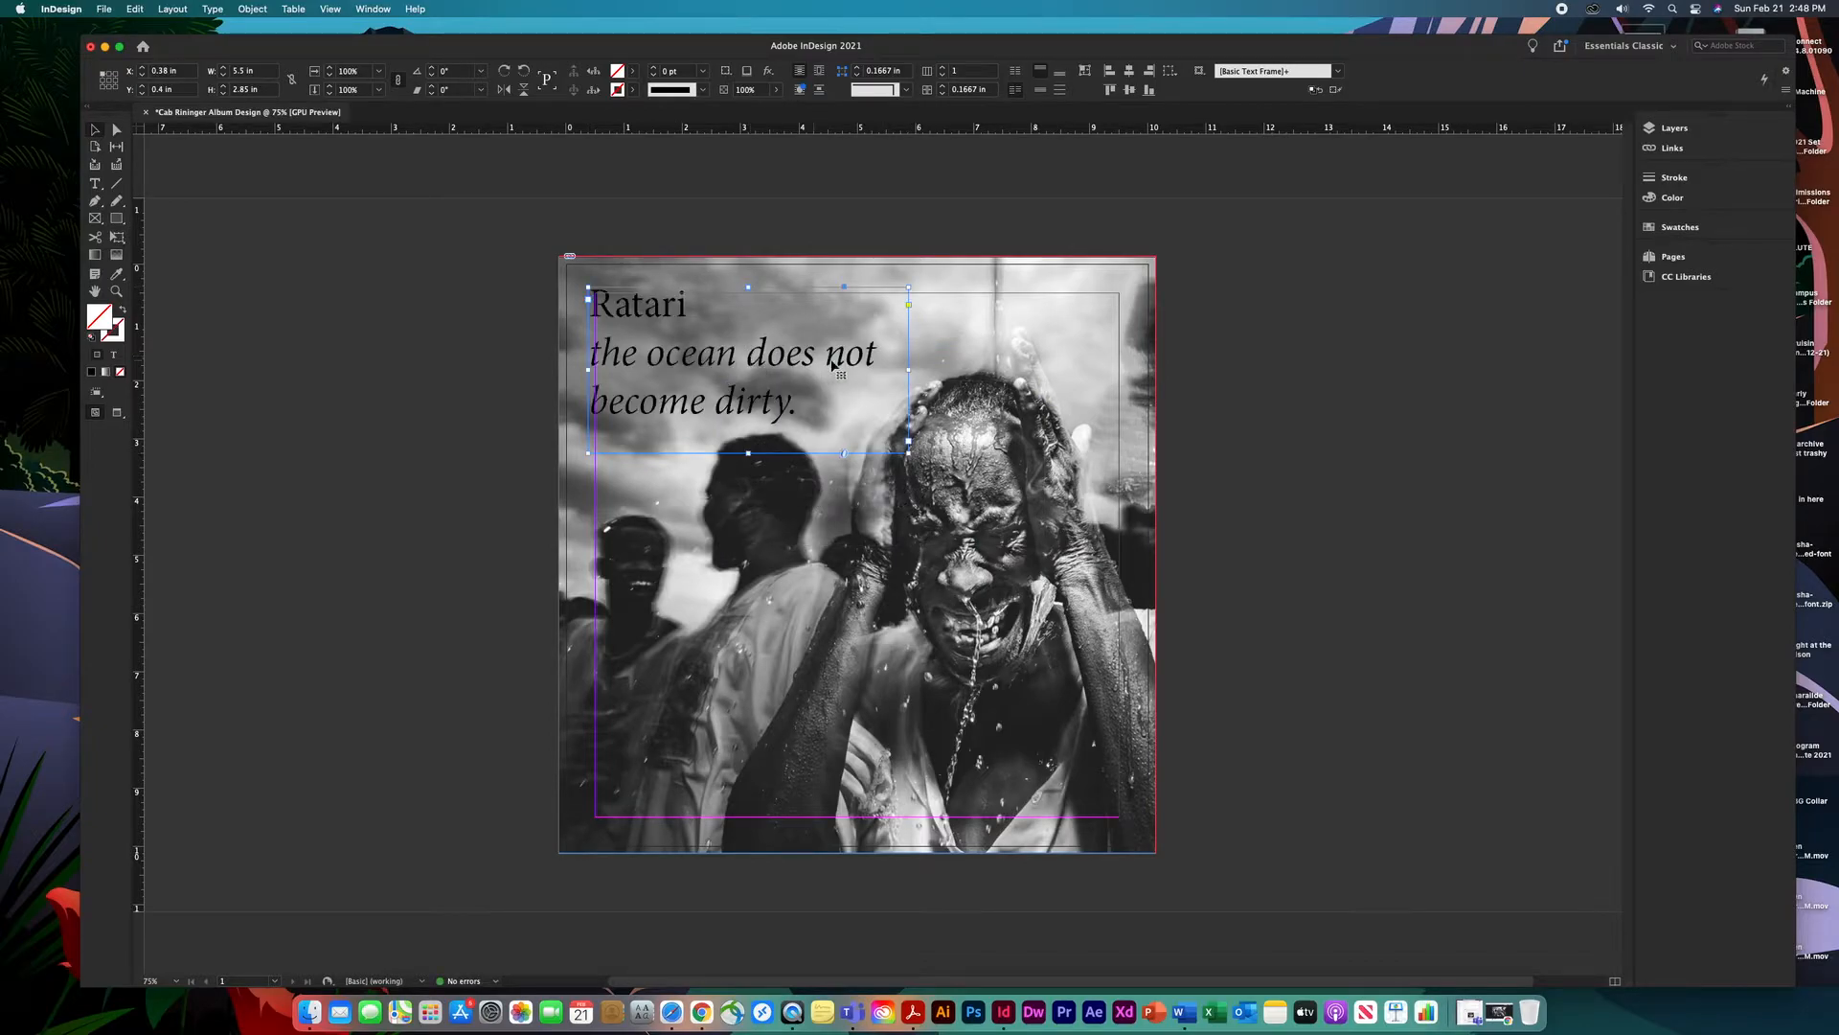
click(1211, 388)
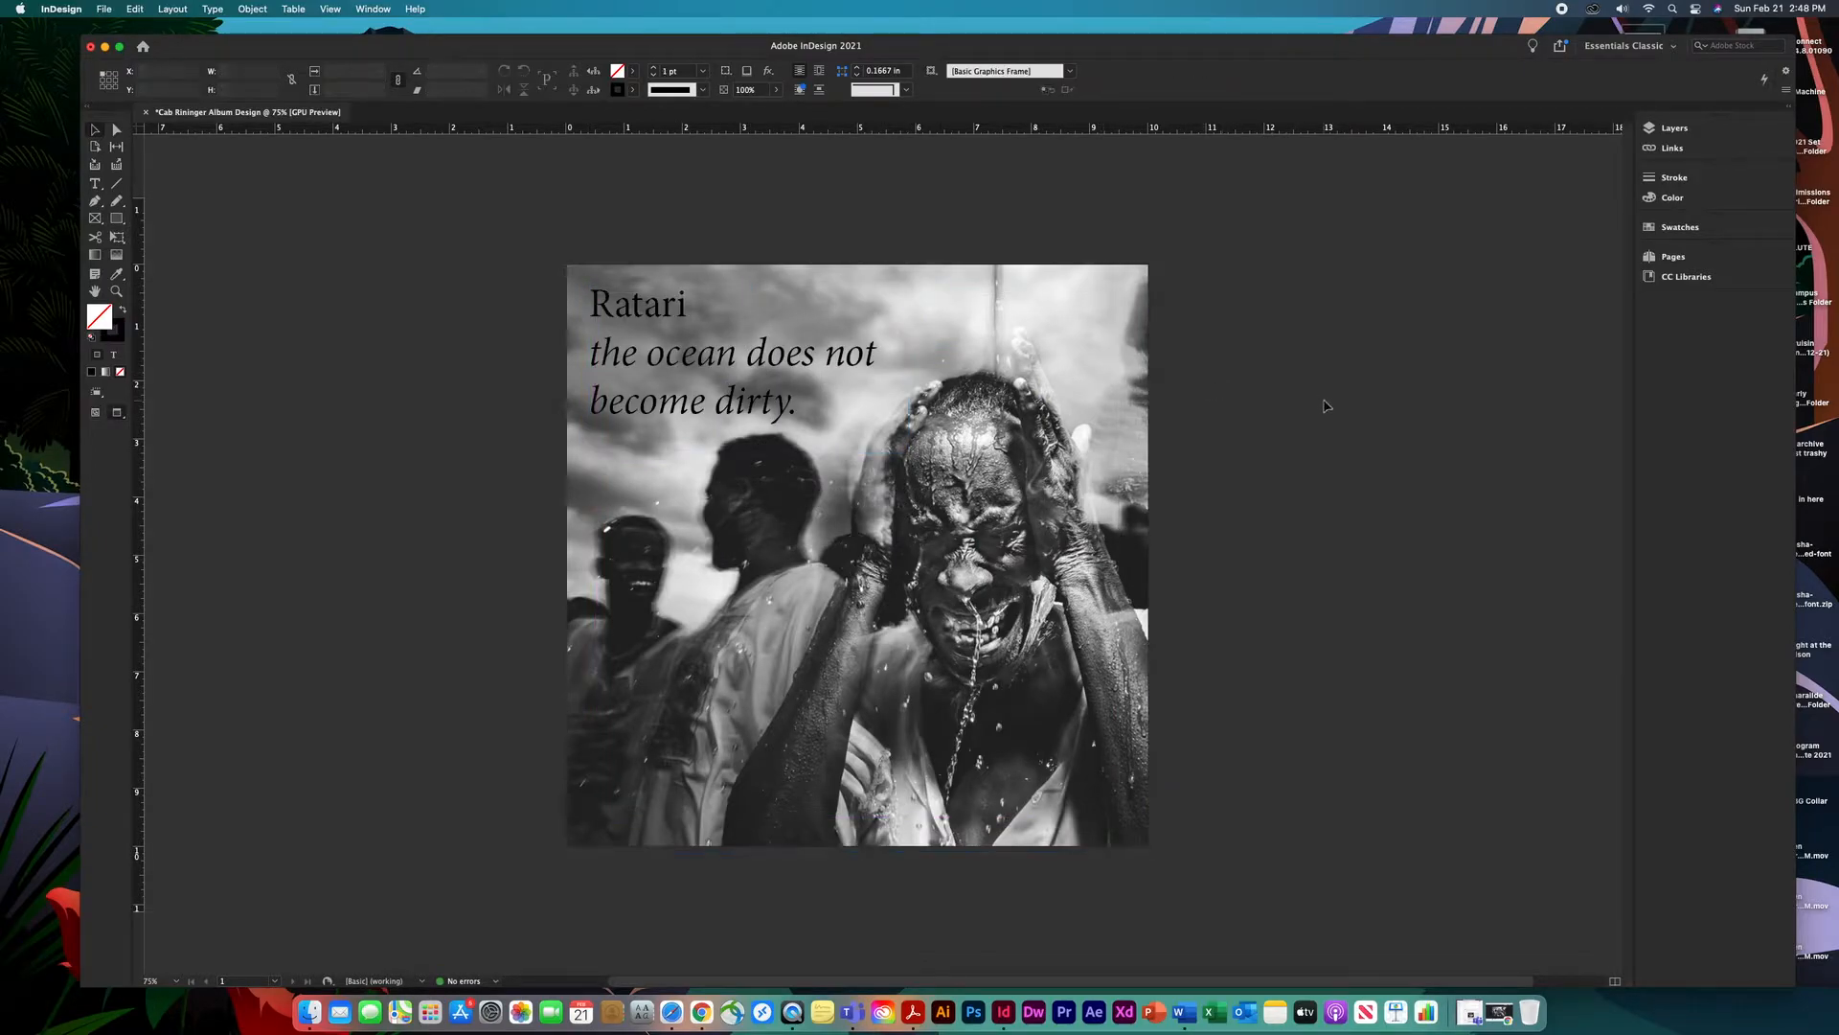
key(w)
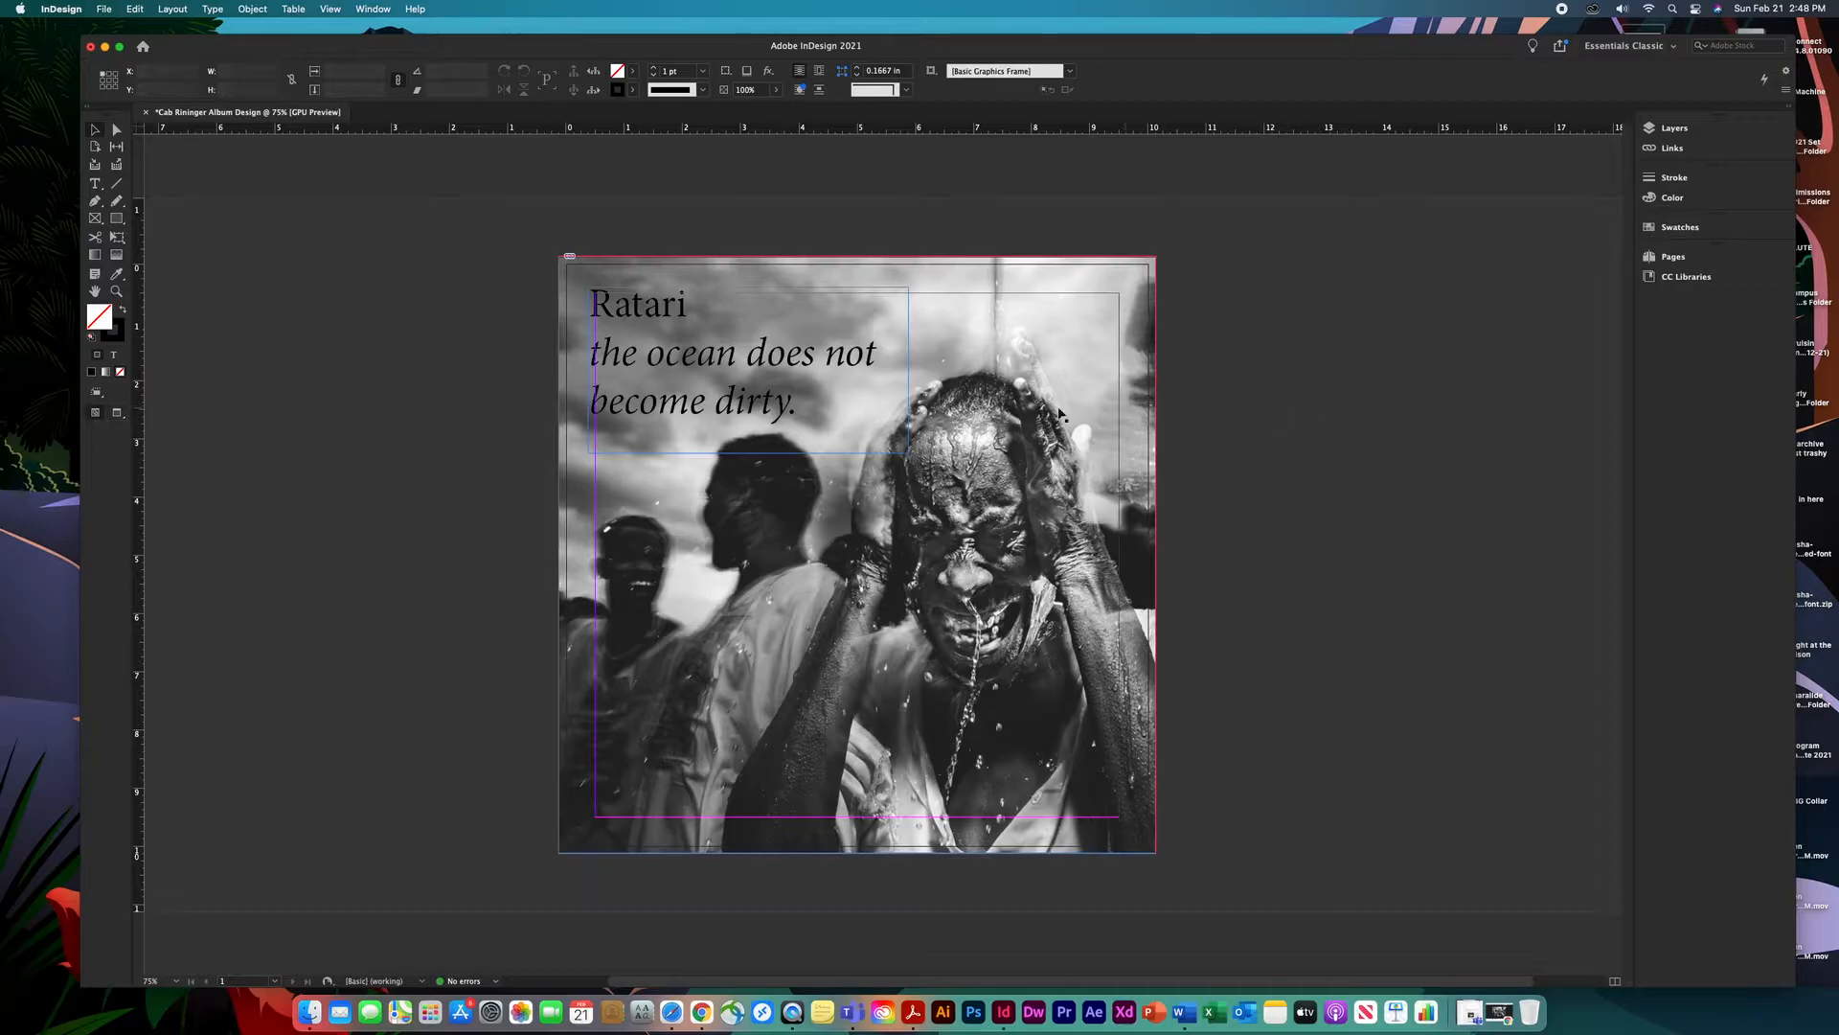
Move the text frame onto the pasteboard left of the page and resize it to about 3.4 x 6.12 in.
drag(767, 380, 491, 419)
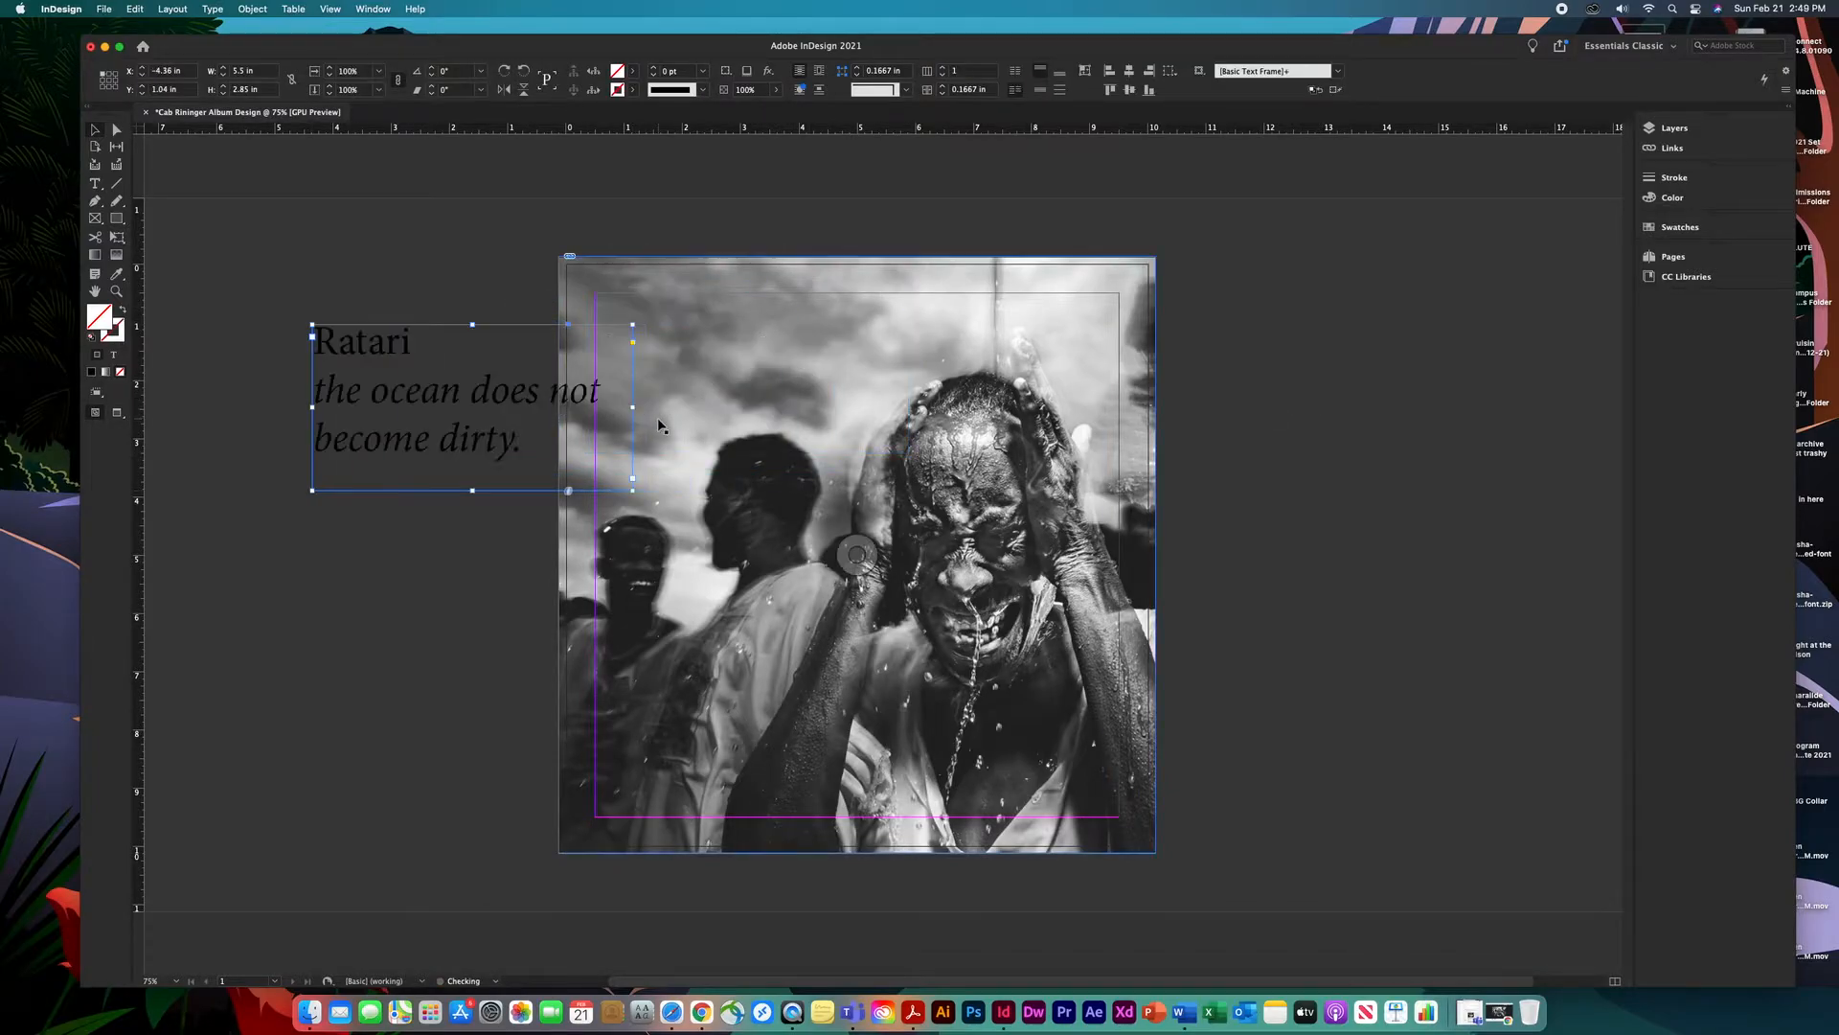
drag(629, 413, 512, 409)
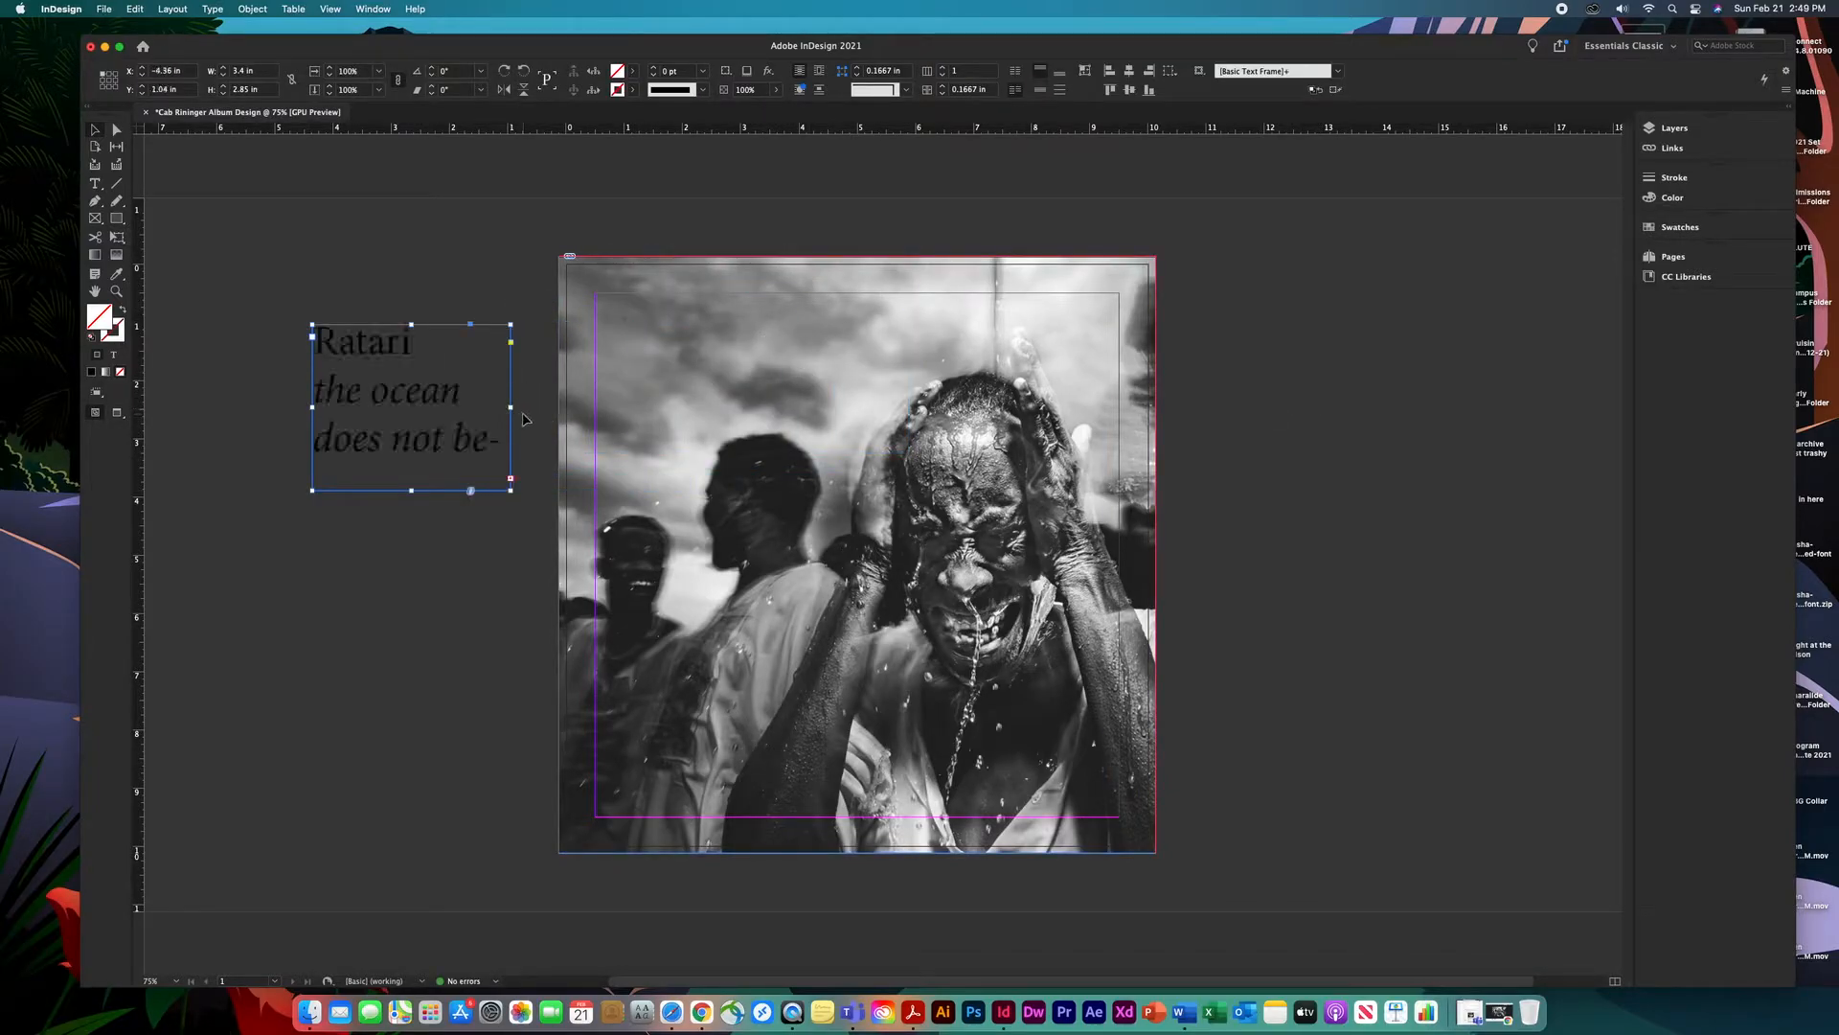
drag(410, 491, 410, 680)
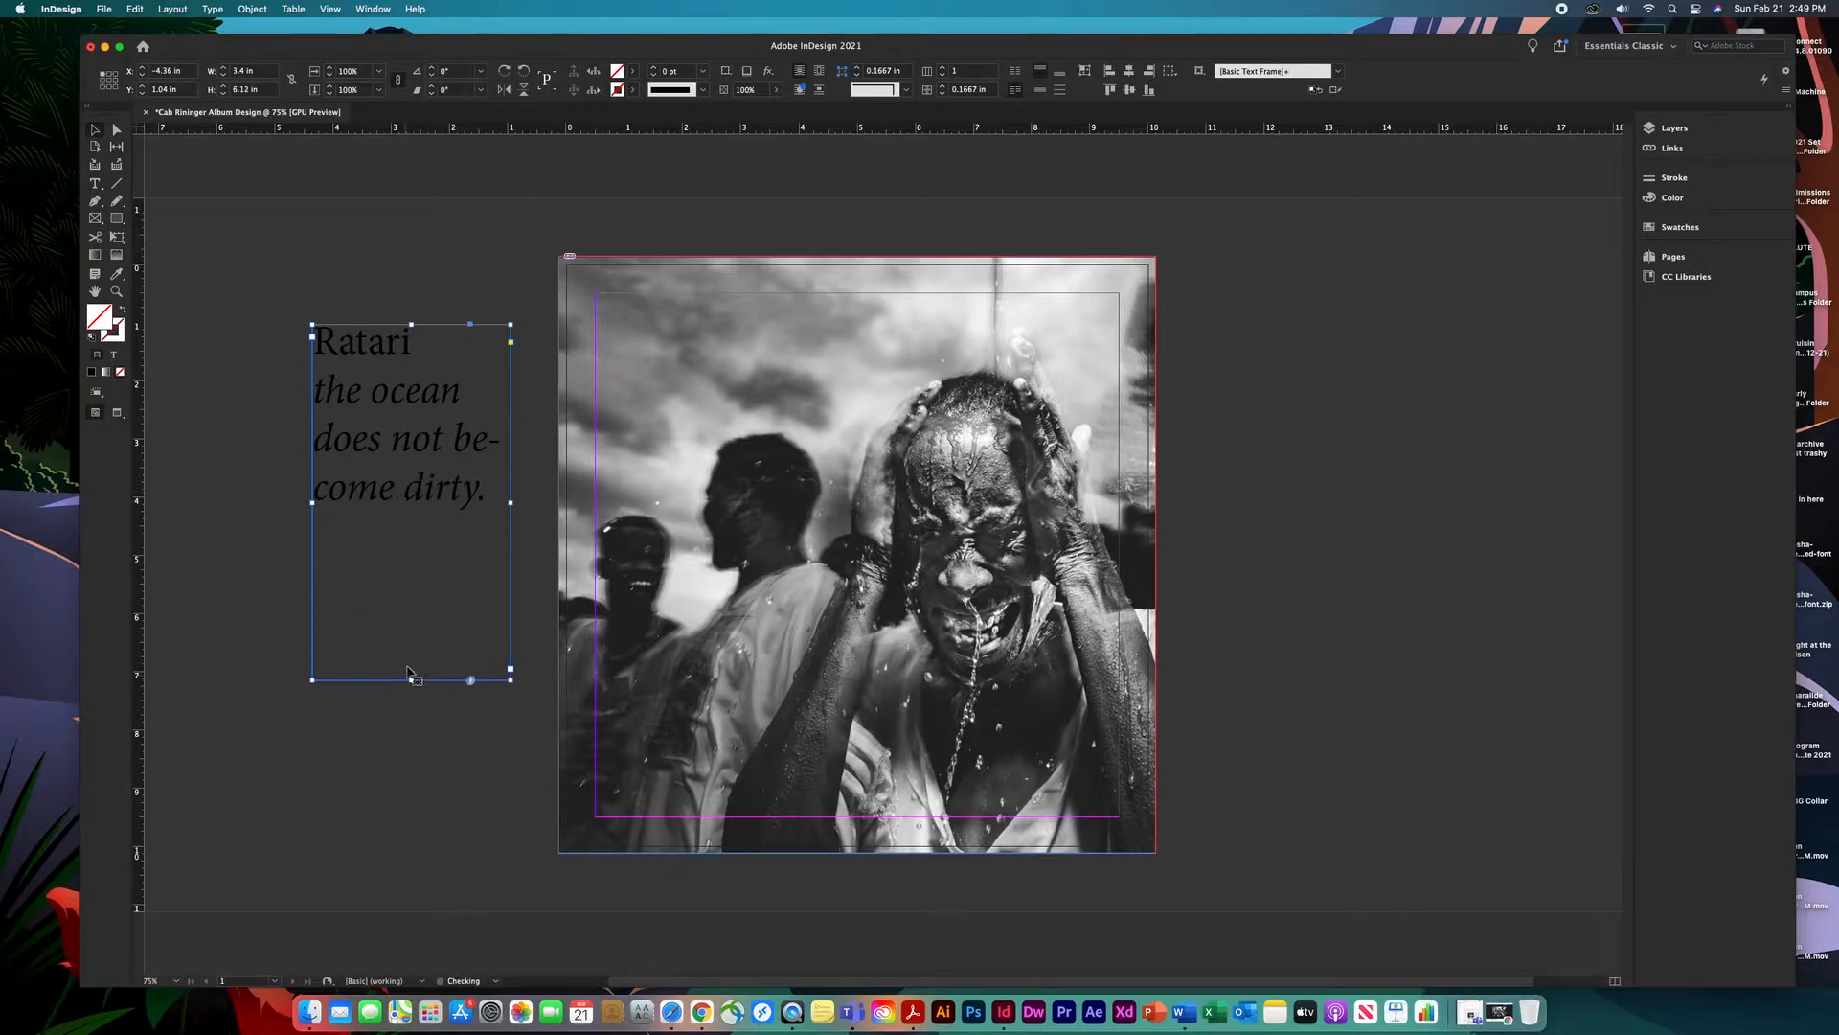
drag(459, 502, 472, 444)
click(489, 473)
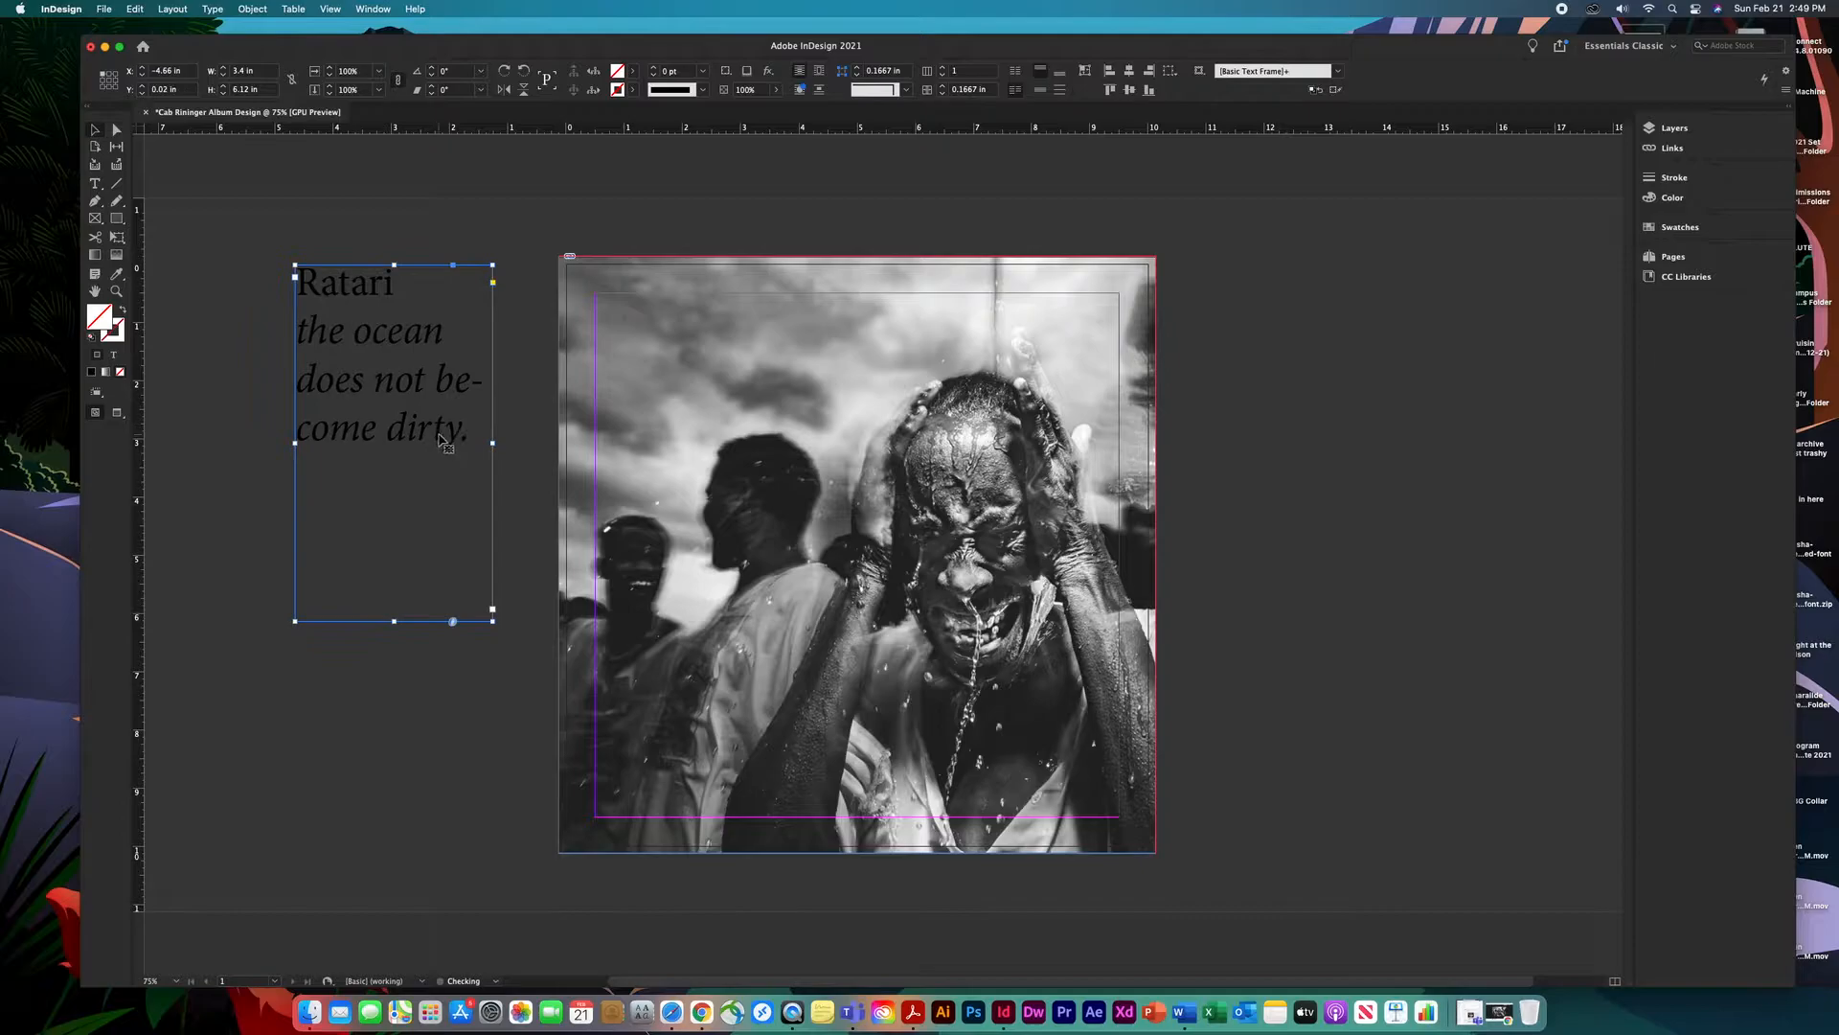
Deselect the frame and toggle between Preview and Normal screen modes to compare the cover with the pasteboard content.
click(540, 450)
key(w)
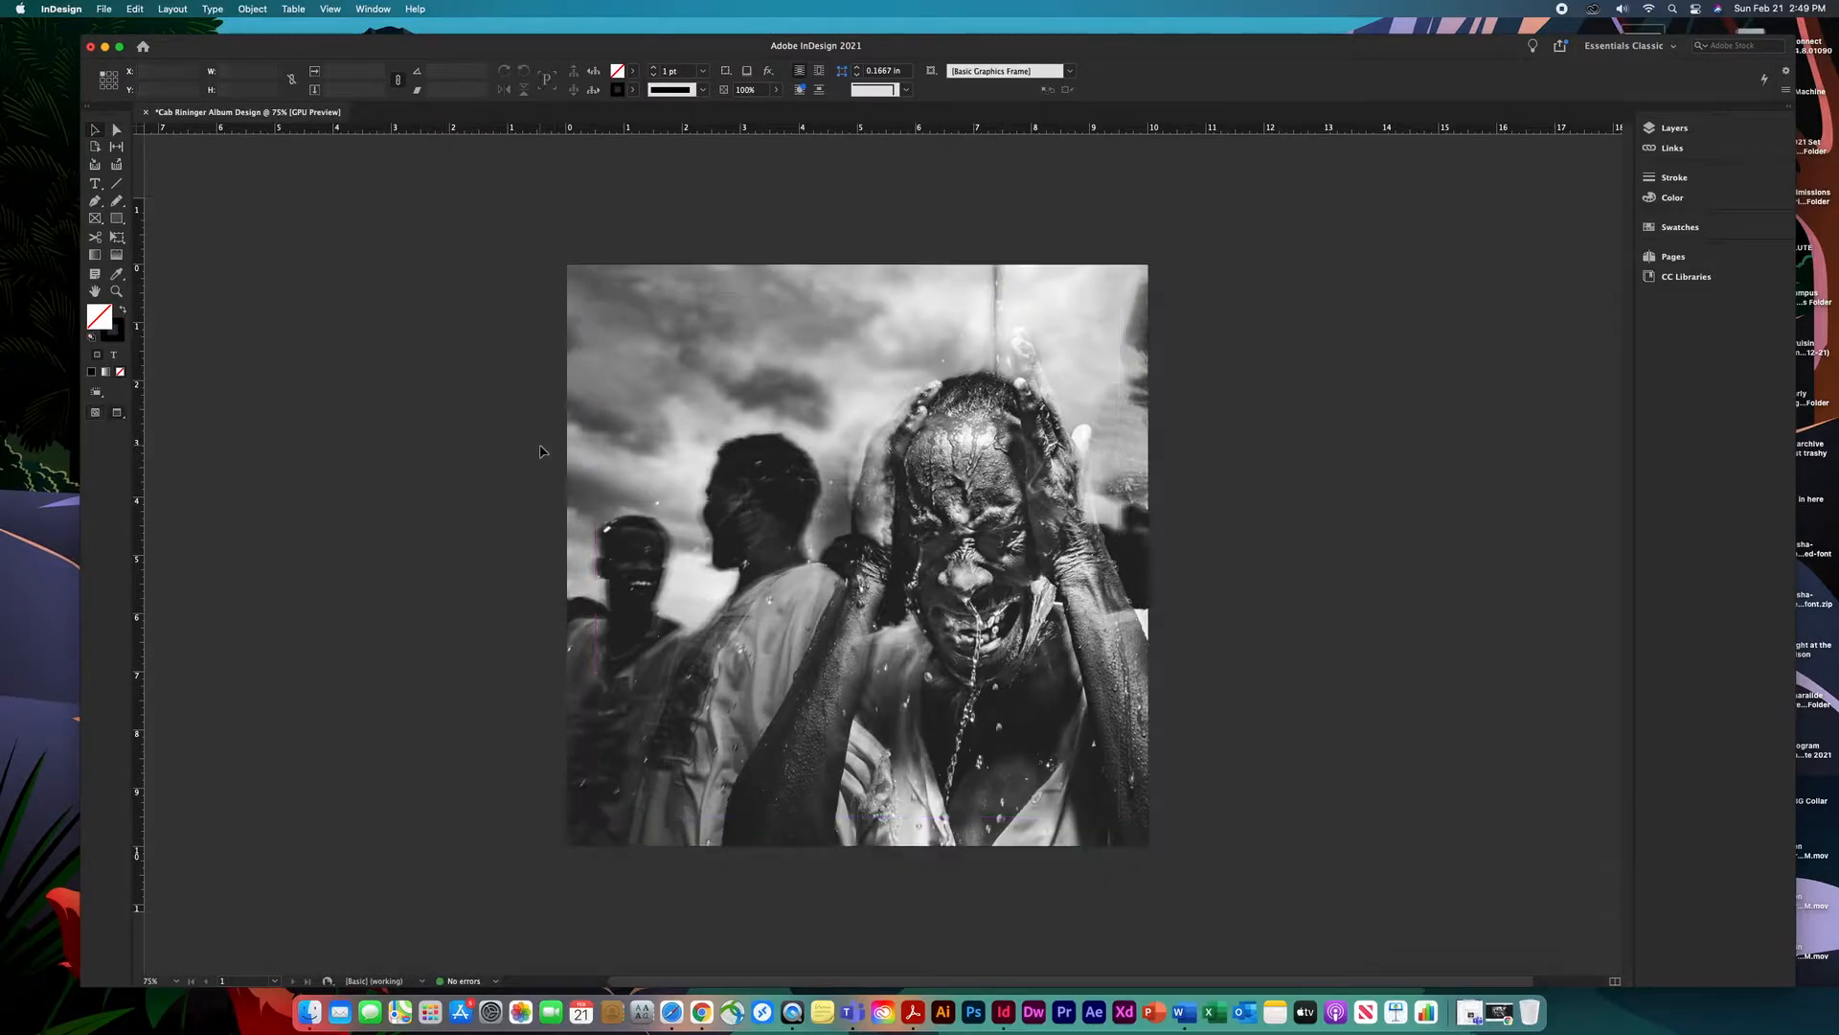
key(w)
key(w)
key(w)
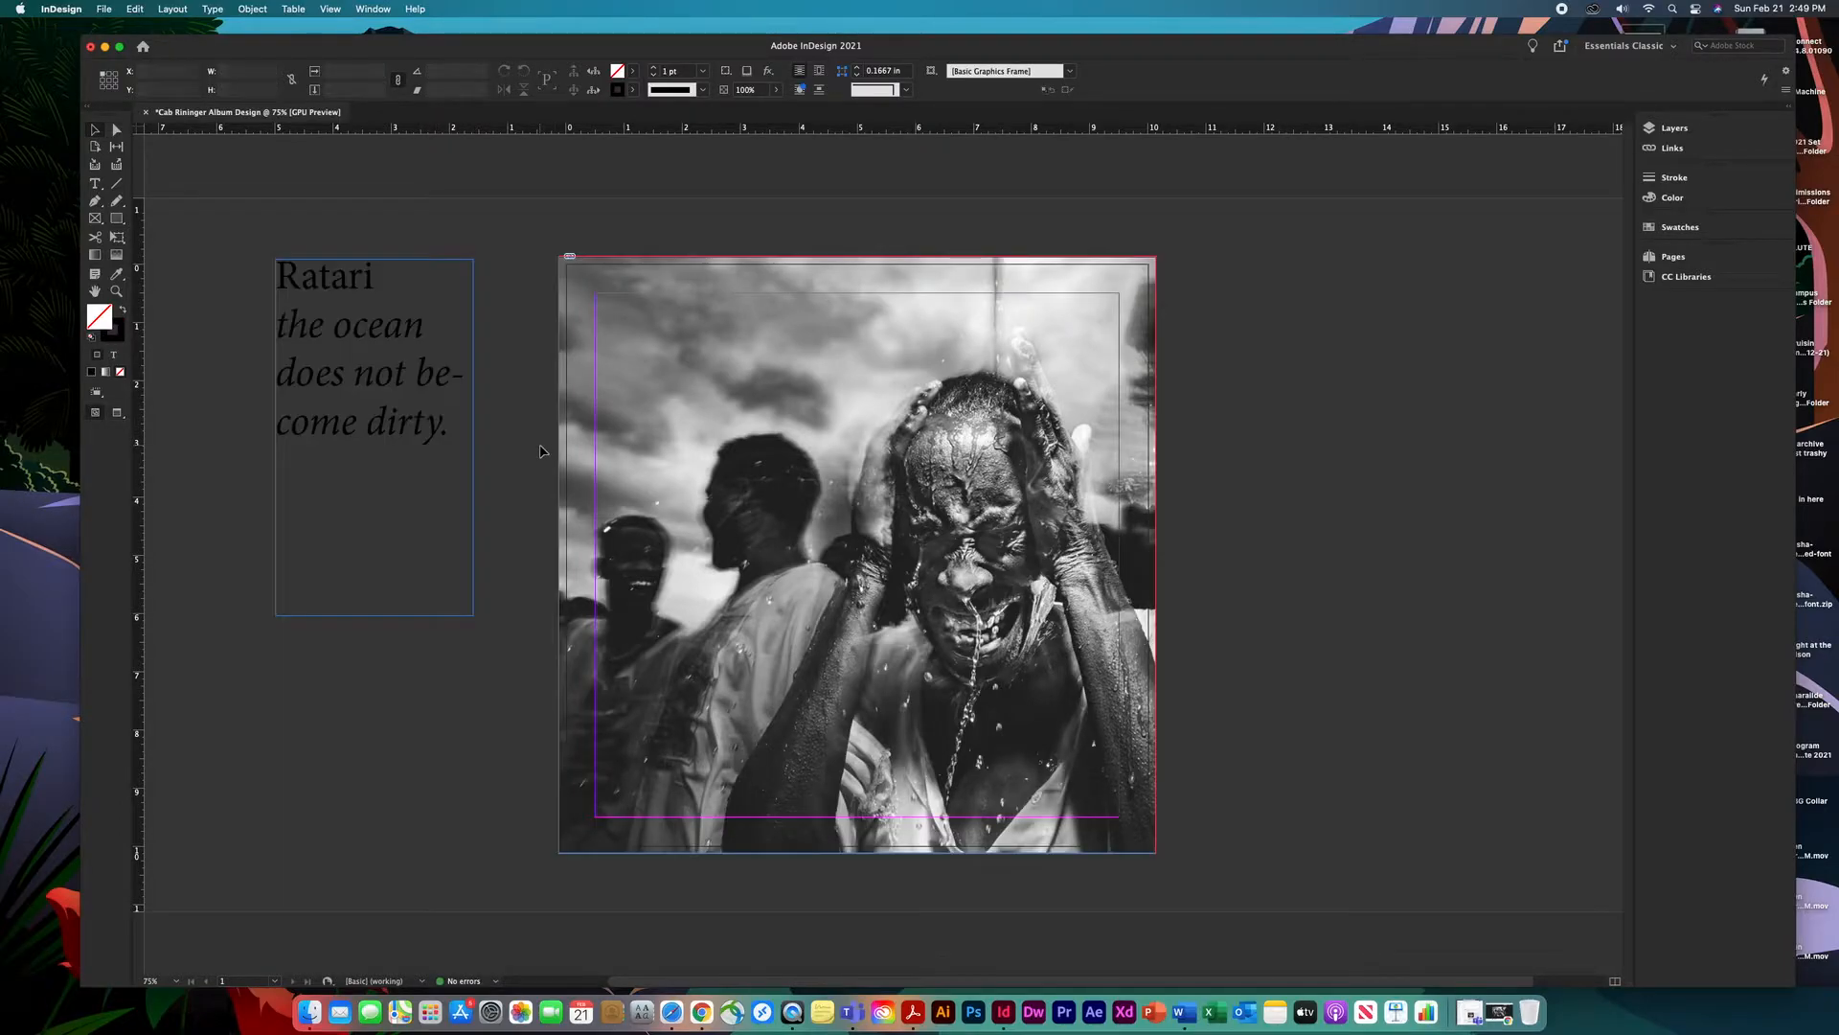
Select the italic title paragraph with the Type tool, extend a selection over both paragraphs, and clear it.
click(404, 414)
click(100, 185)
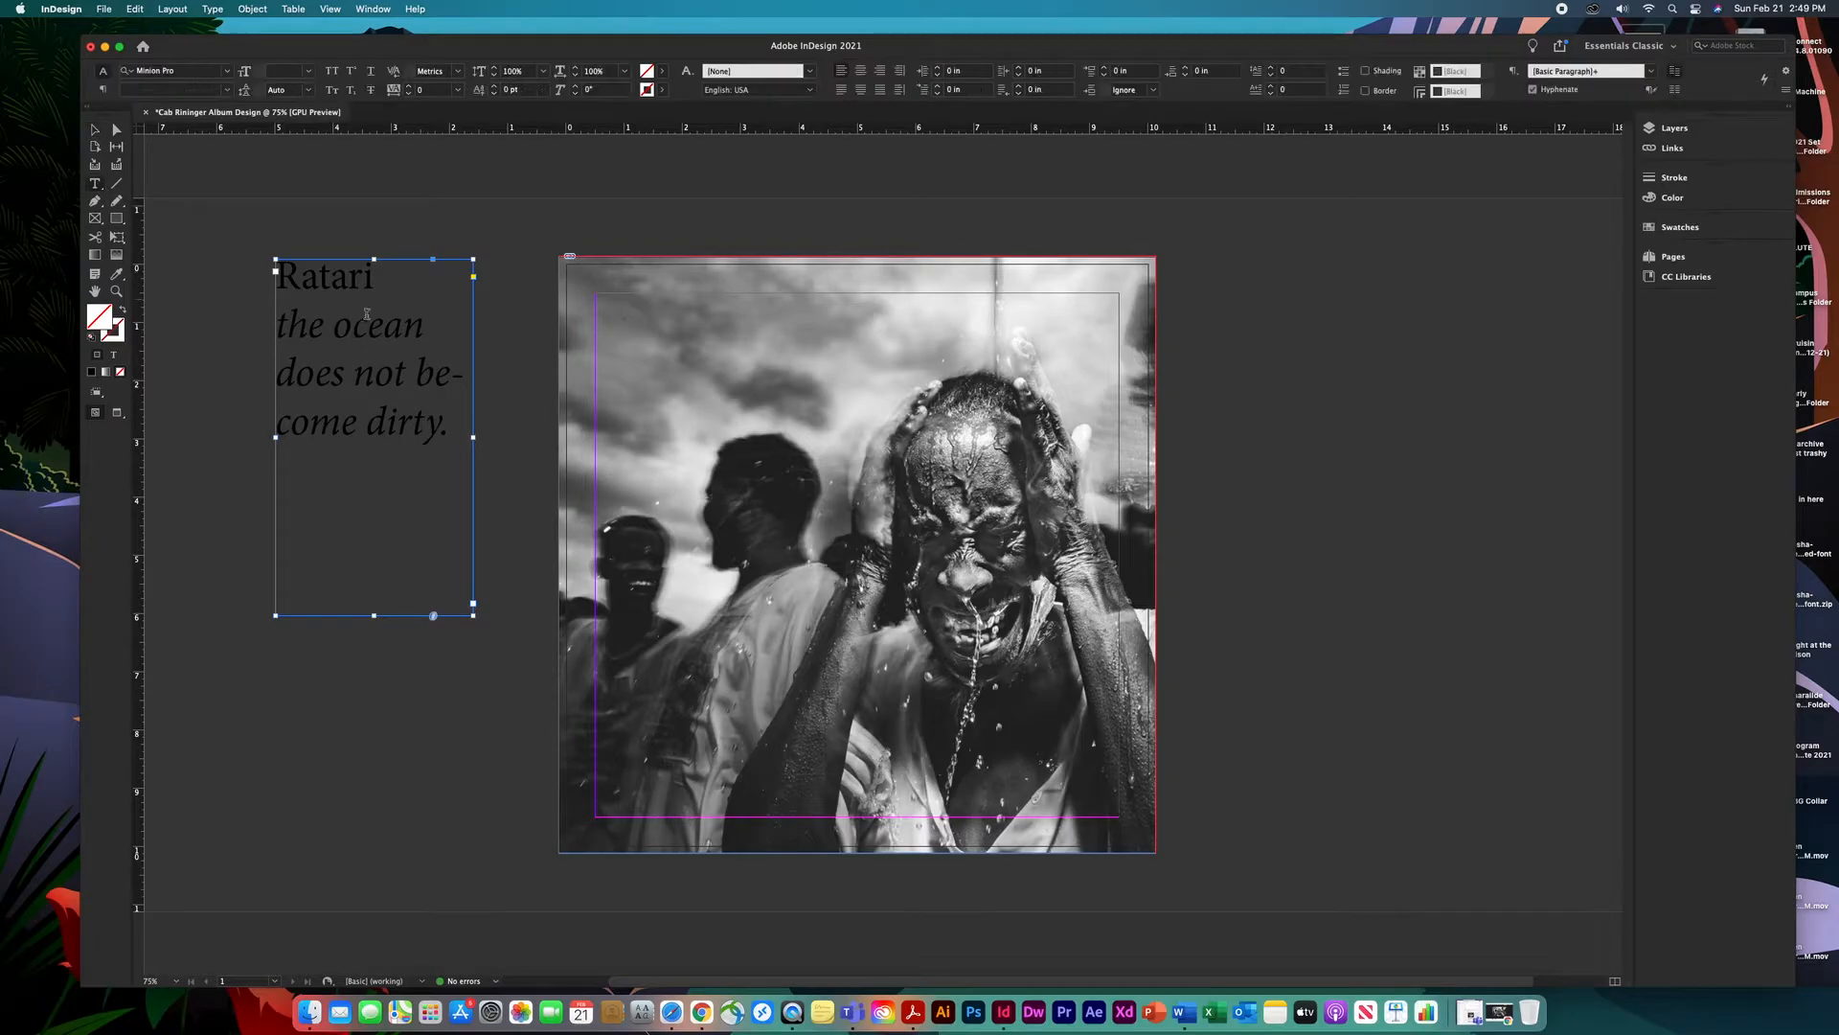
triple_click(372, 321)
drag(371, 320, 400, 418)
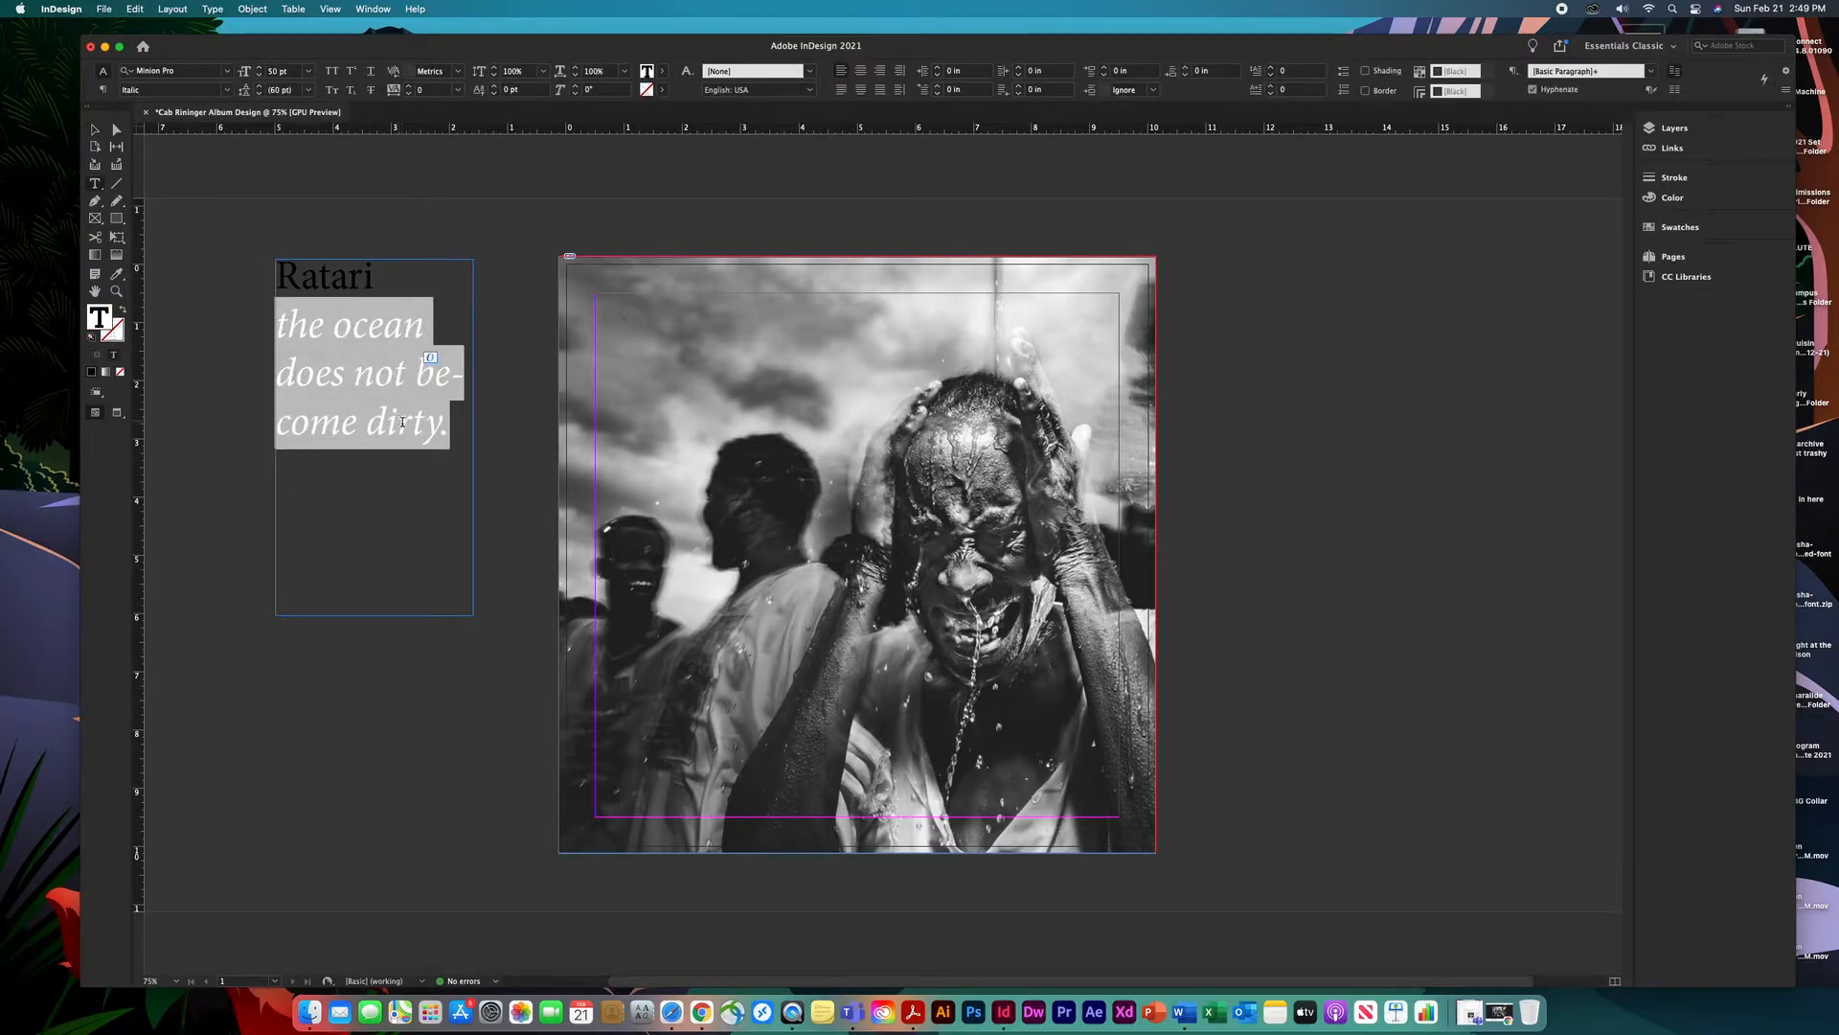
click(387, 398)
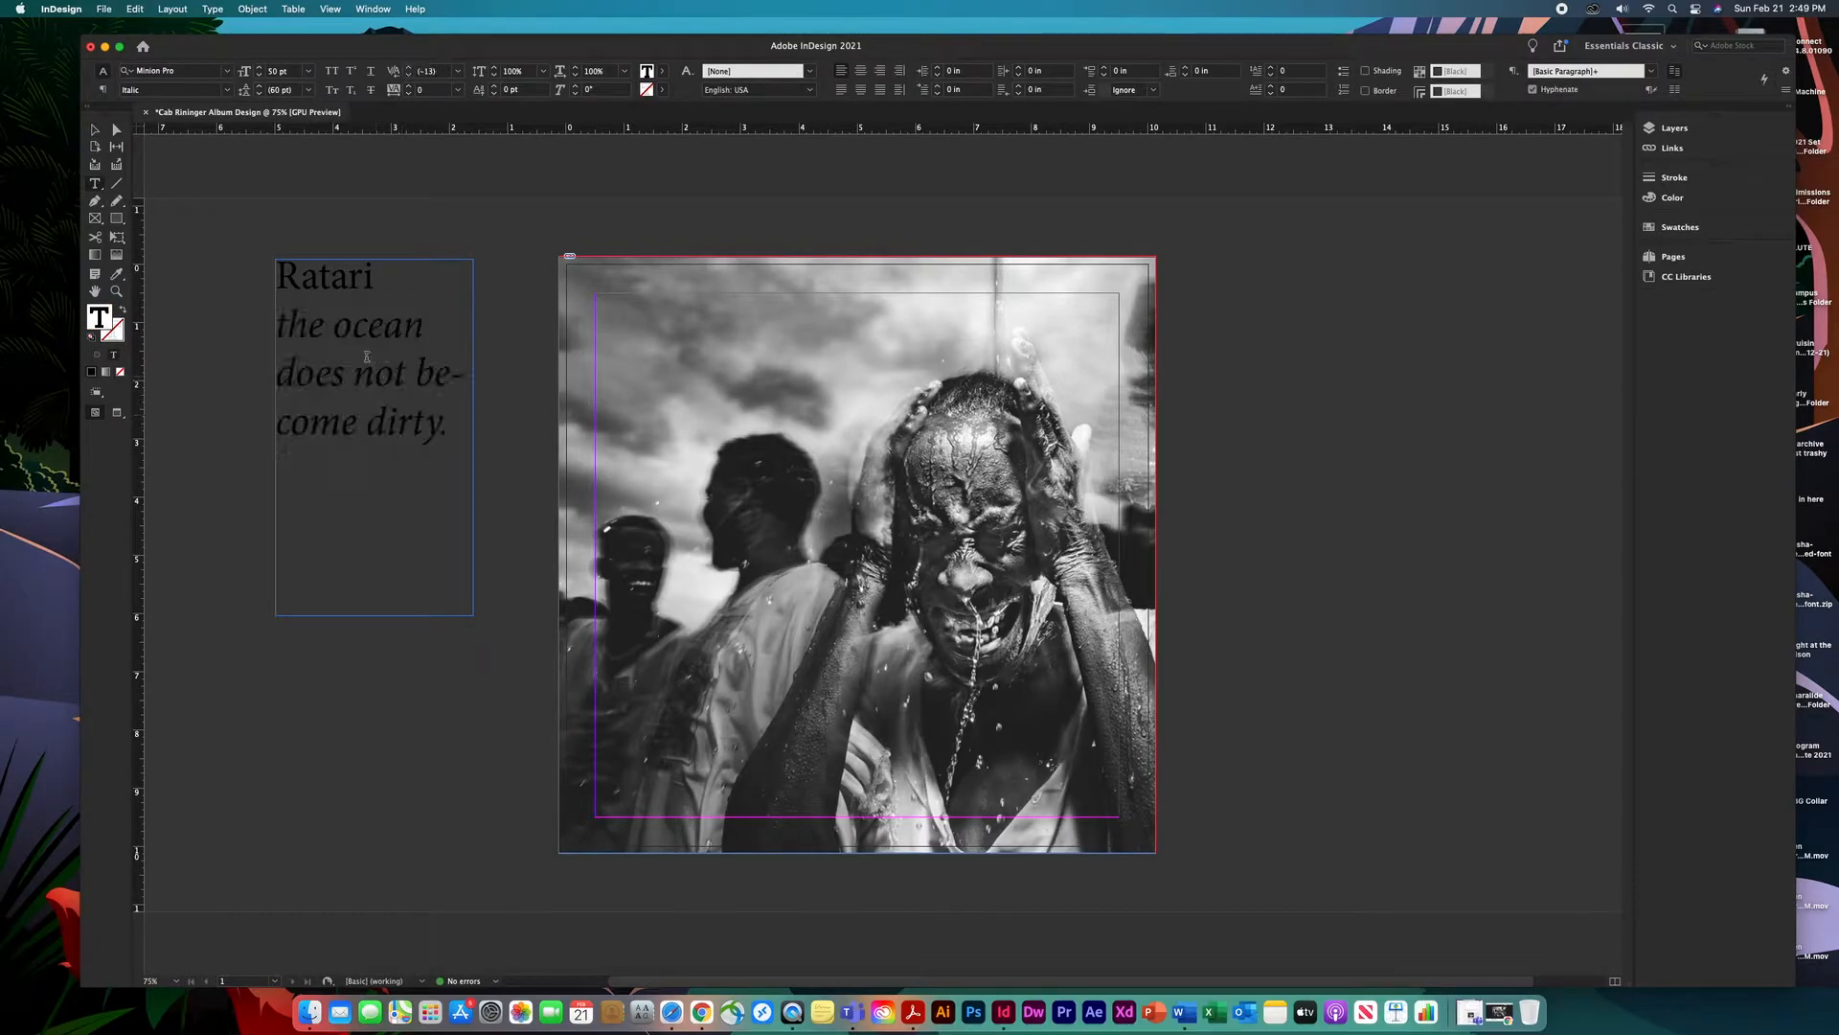
triple_click(362, 283)
drag(361, 282, 445, 426)
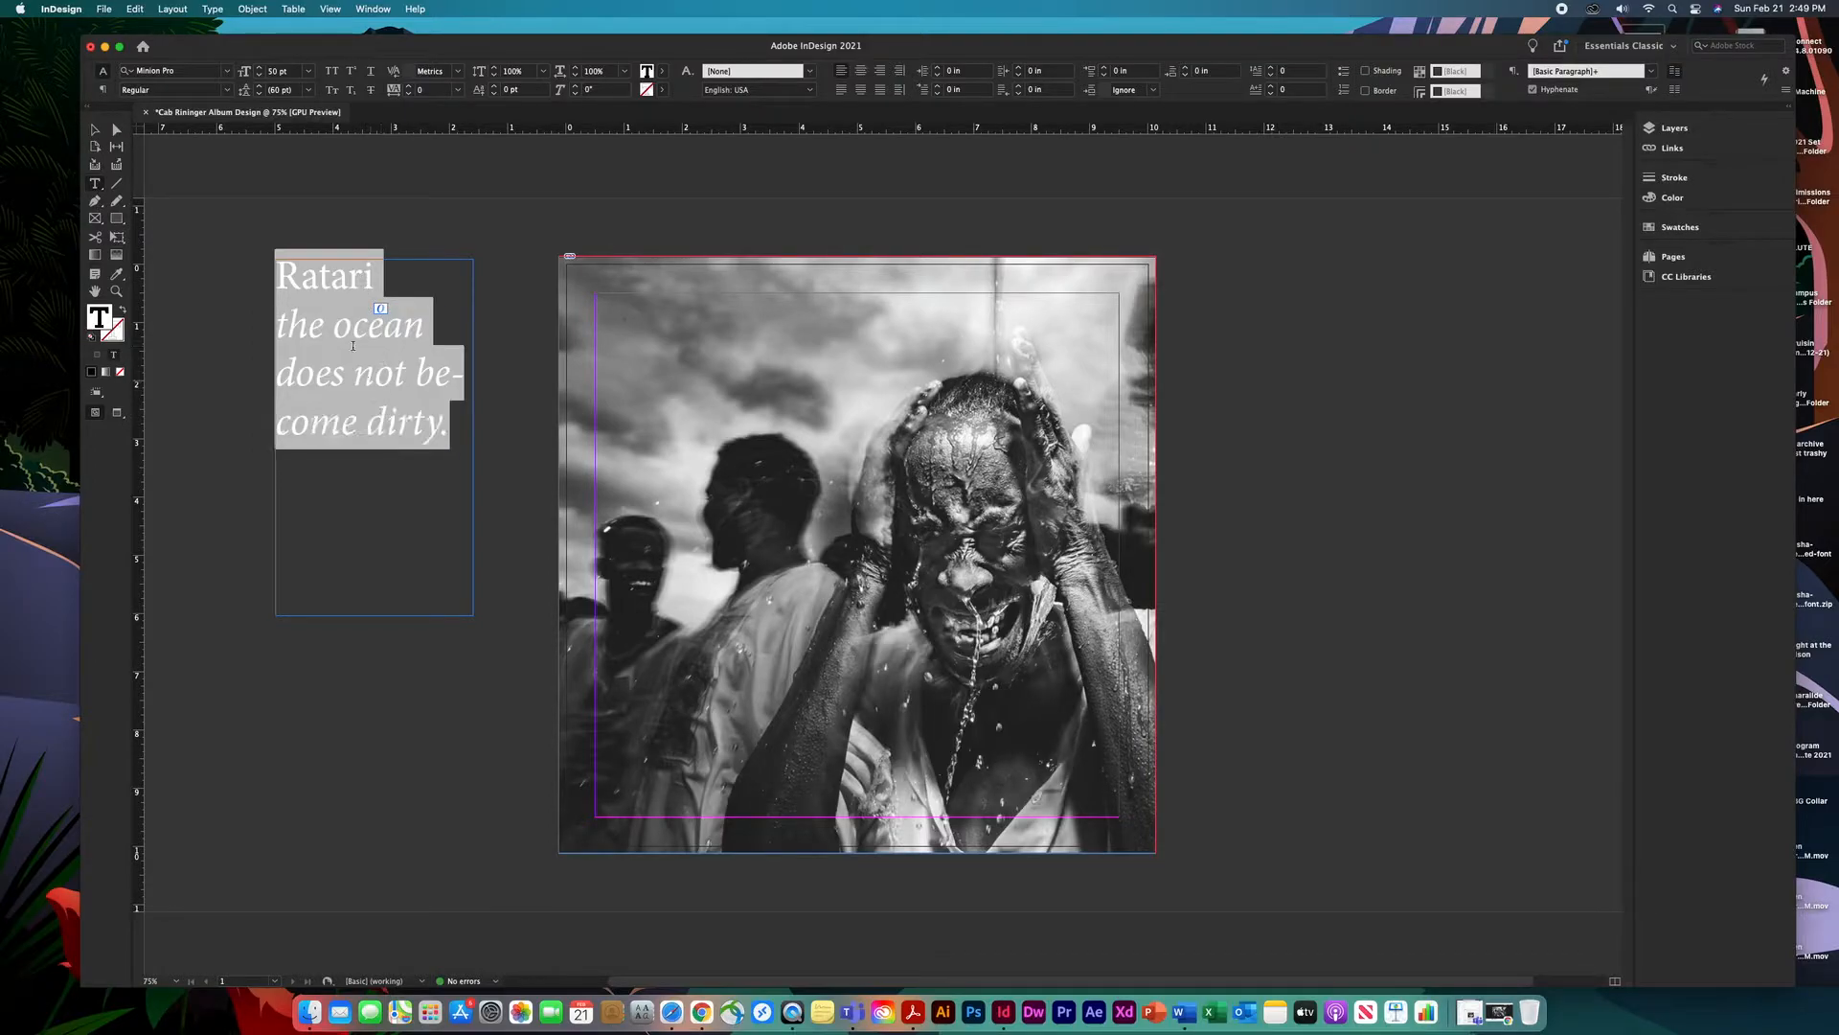
click(345, 279)
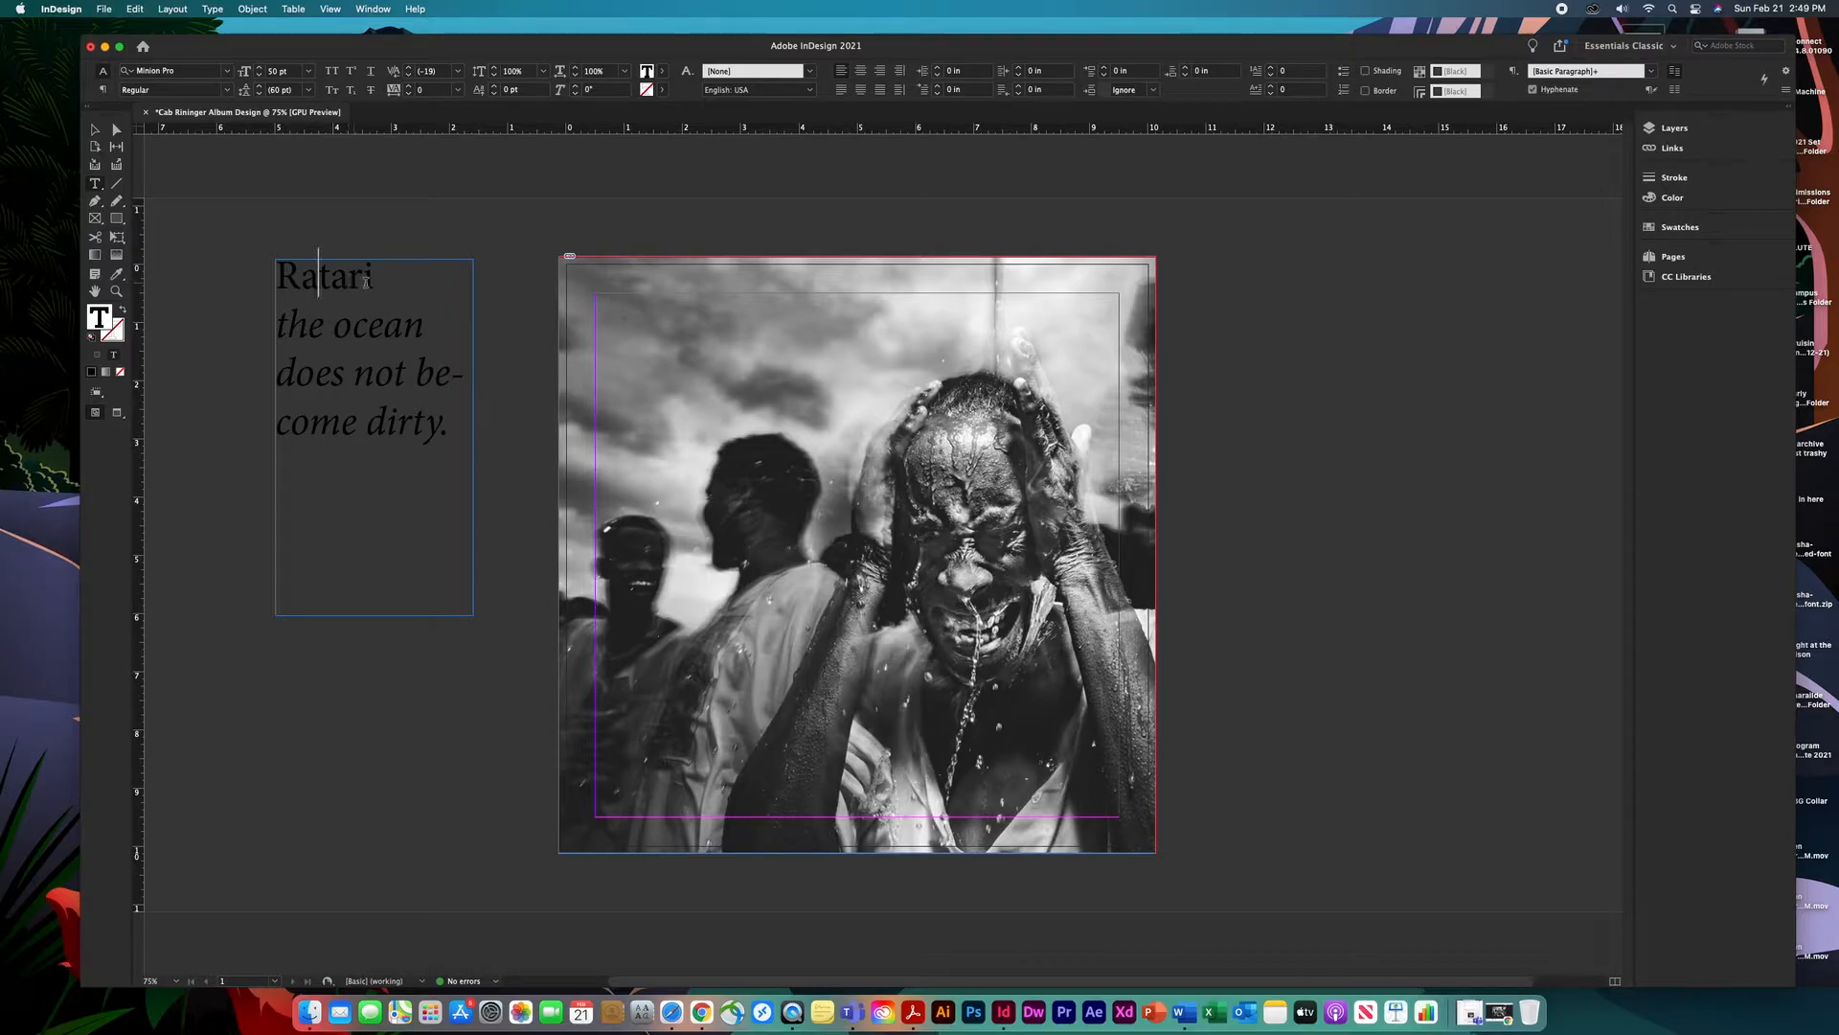
Cut the band name Ratari from the text frame and paste it into a new text frame about 5.48 x 3.14 in.
drag(380, 277, 266, 271)
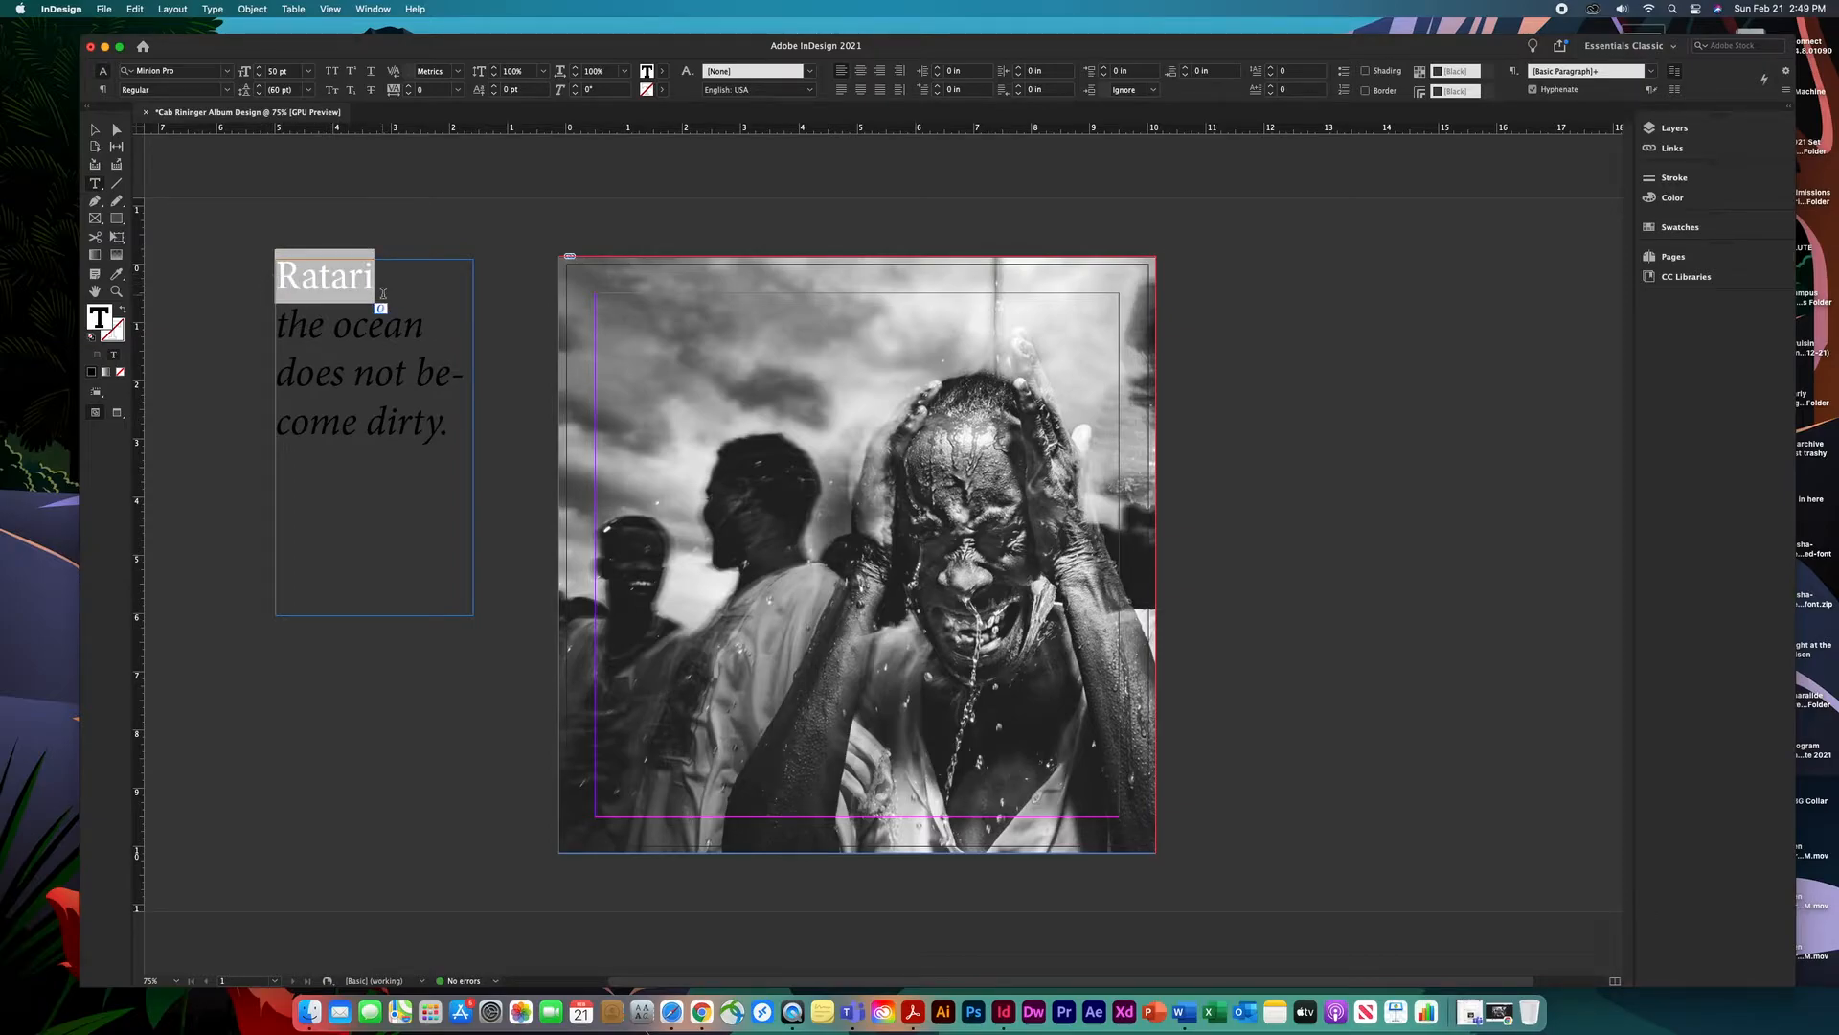
key(super)
key(super+x)
click(135, 8)
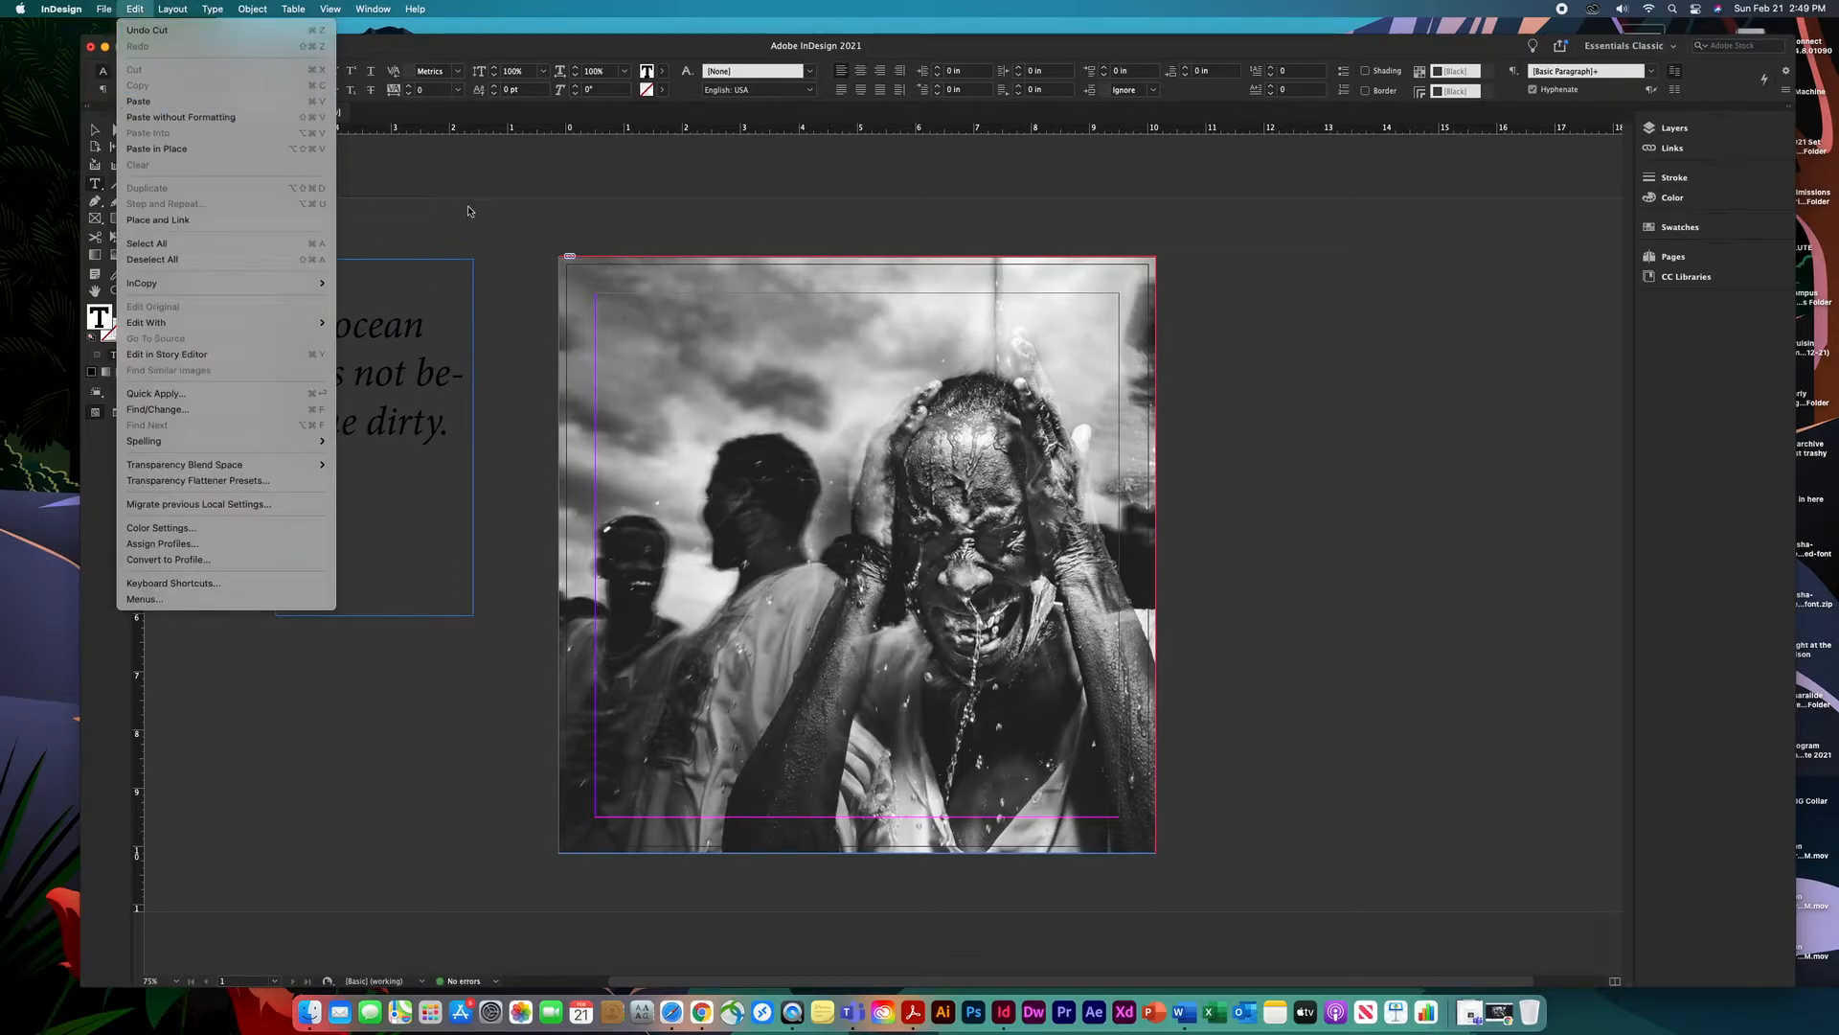
click(480, 225)
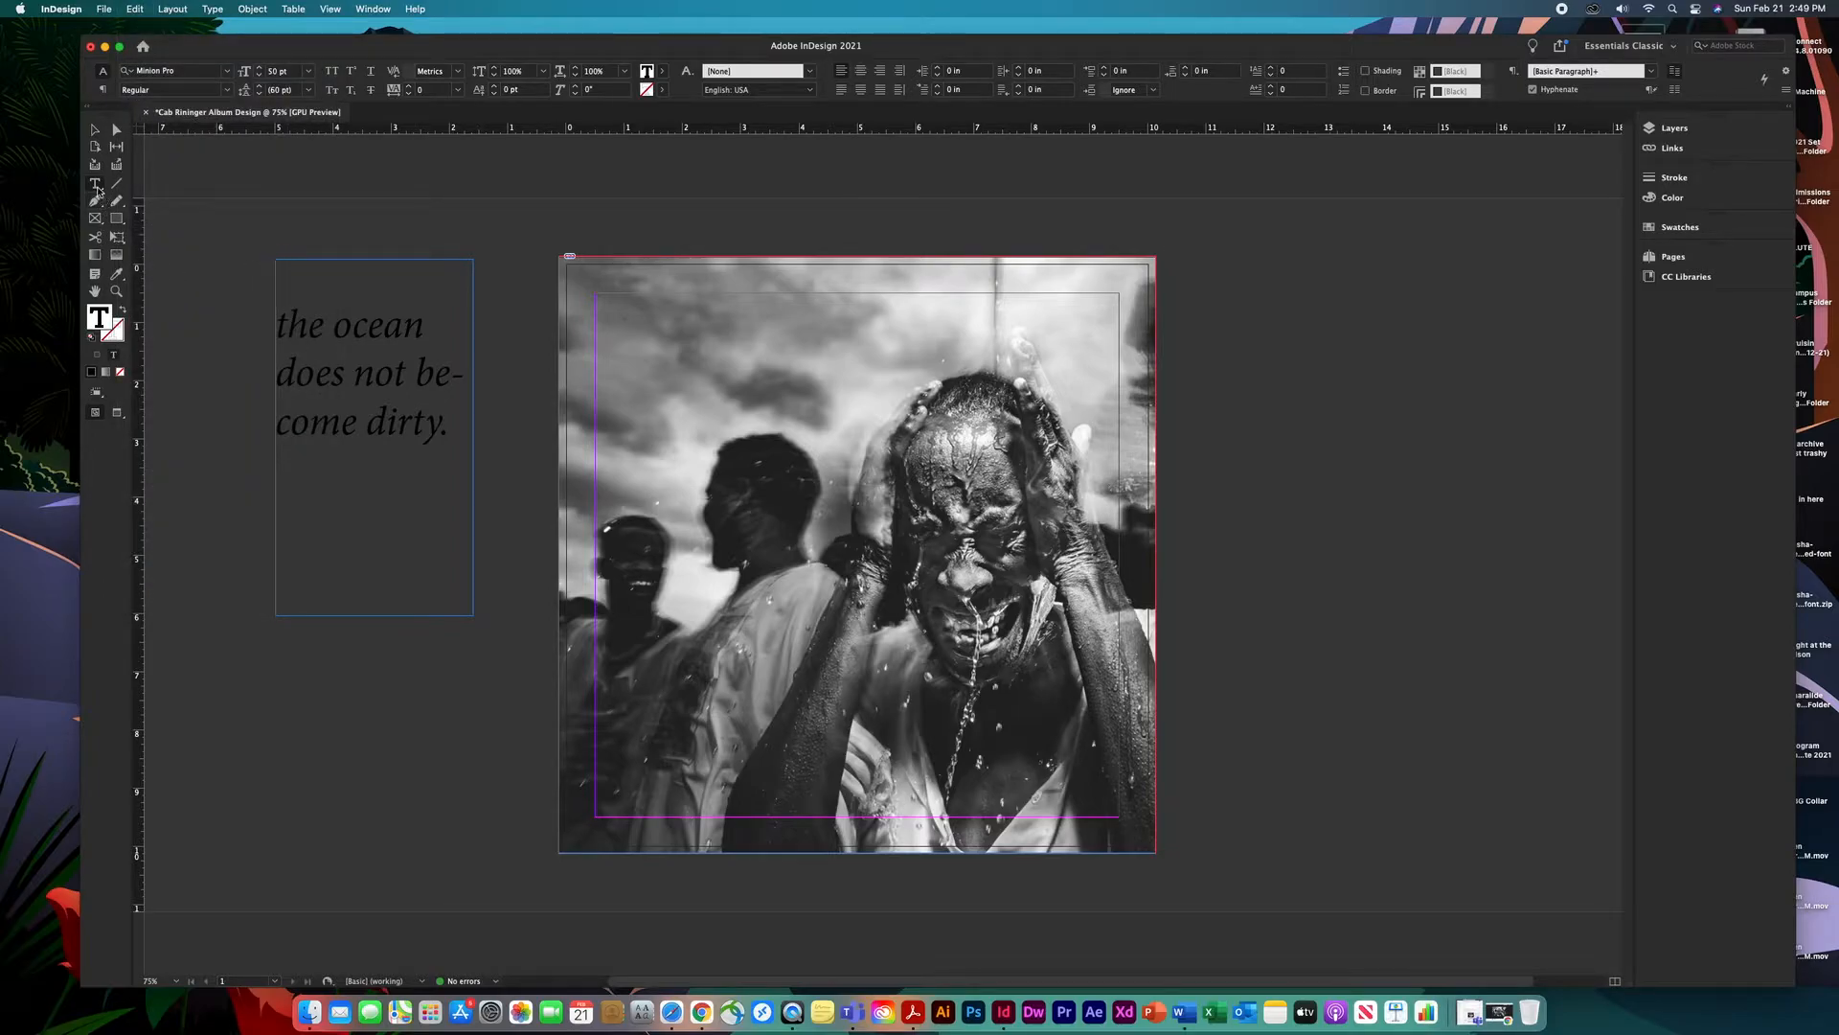
drag(200, 545, 520, 726)
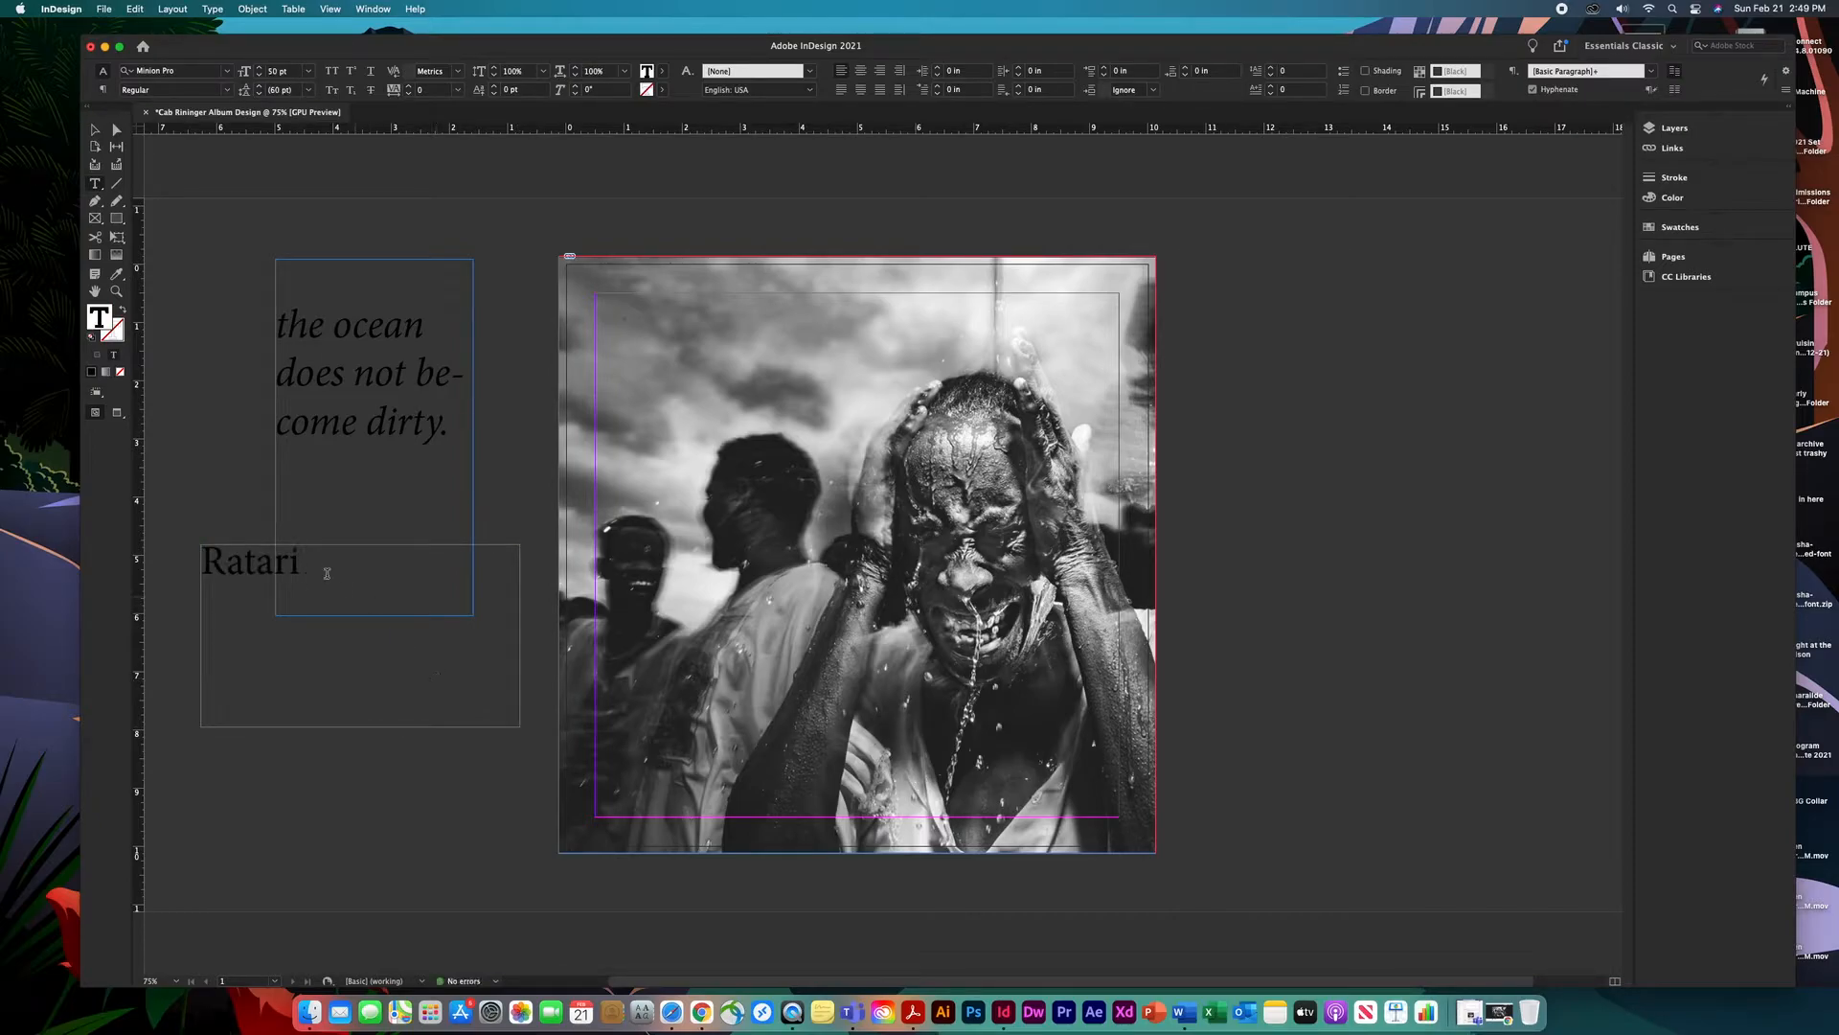
drag(313, 561, 164, 551)
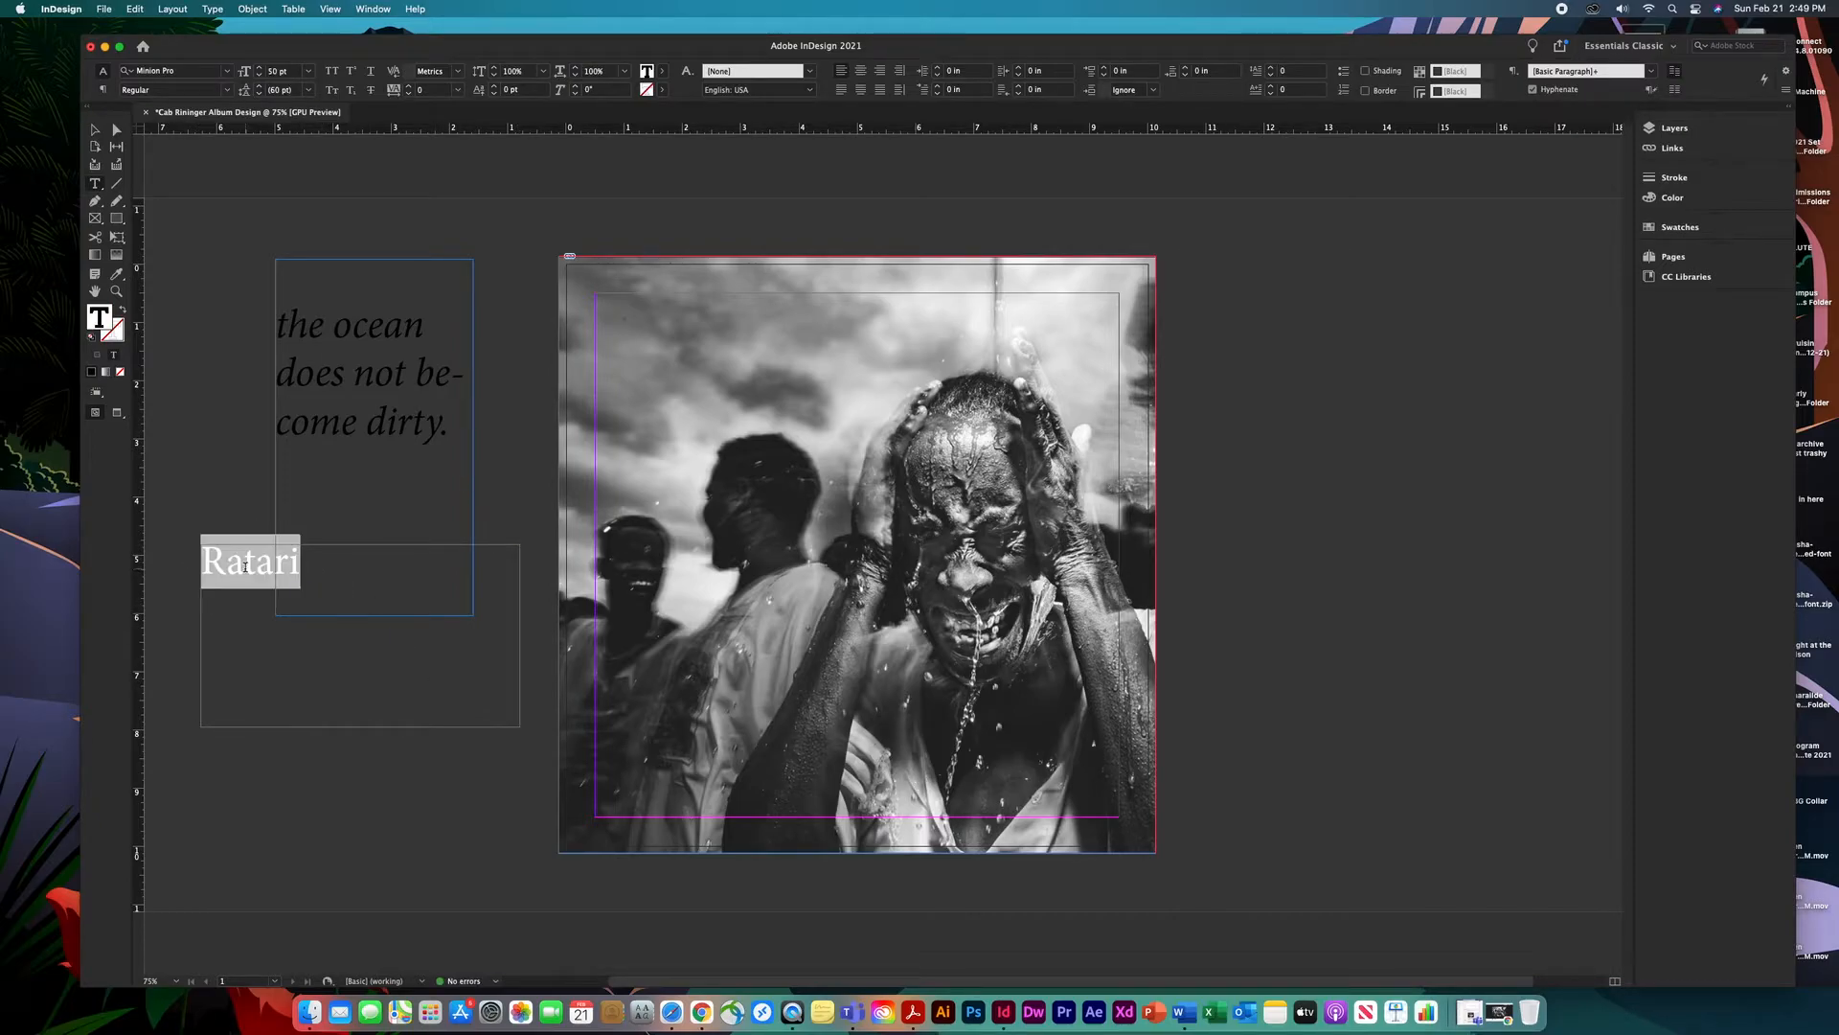
Move the Ratari frame onto the upper part of the photo and enlarge it to about 8.5 x 4.08 in.
key(Escape)
drag(300, 556, 737, 364)
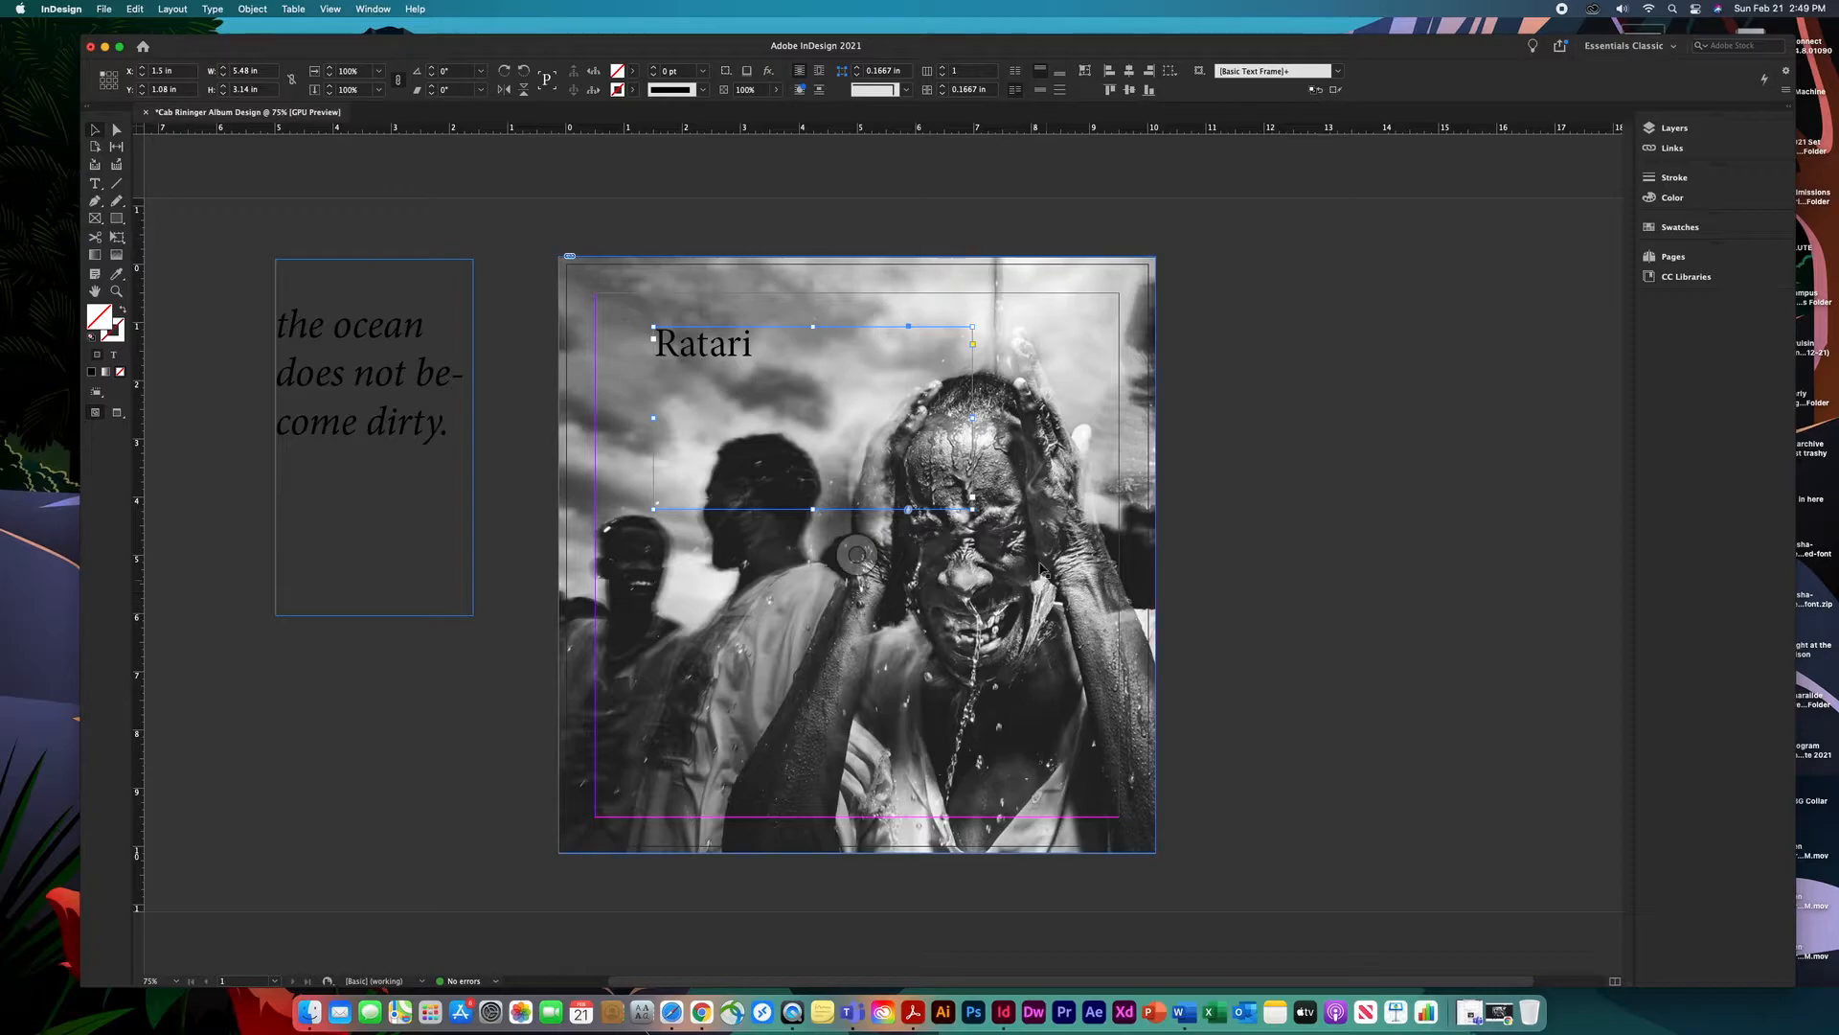
drag(972, 509, 1148, 563)
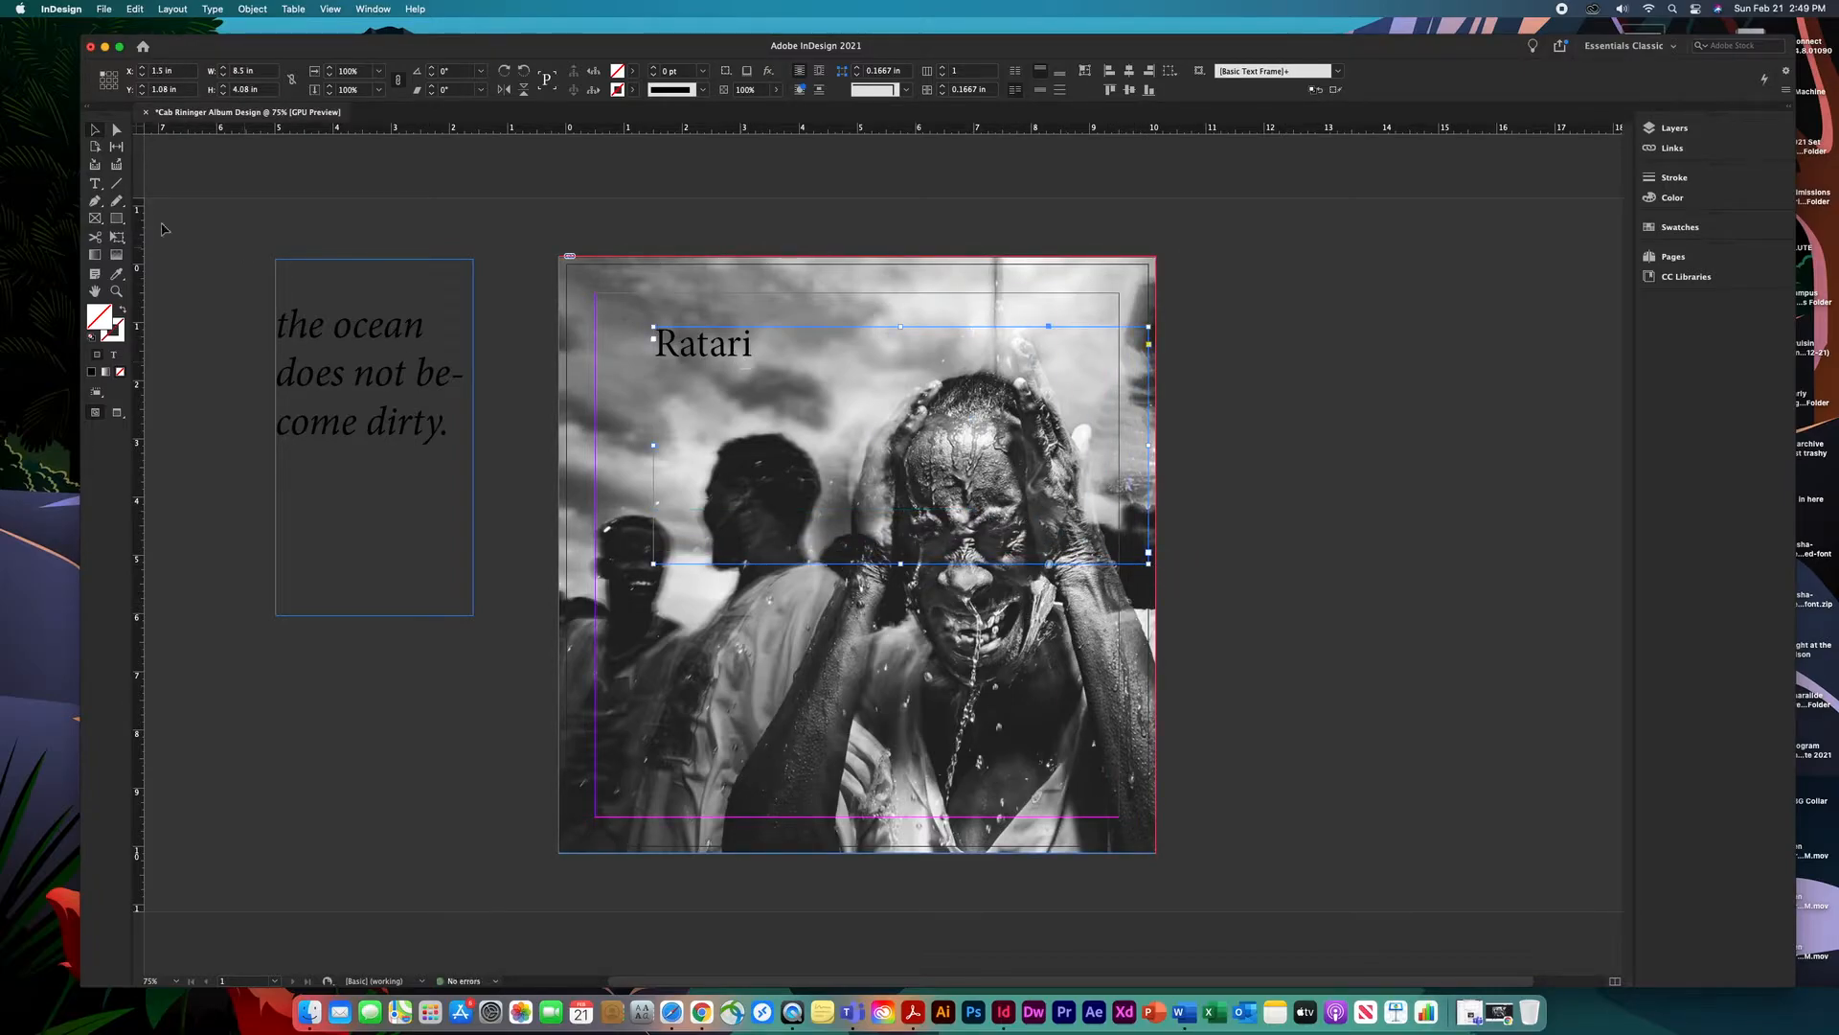
Set the font size of the band name Ratari to 72 pt and shift the application window slightly left.
click(100, 185)
double_click(701, 357)
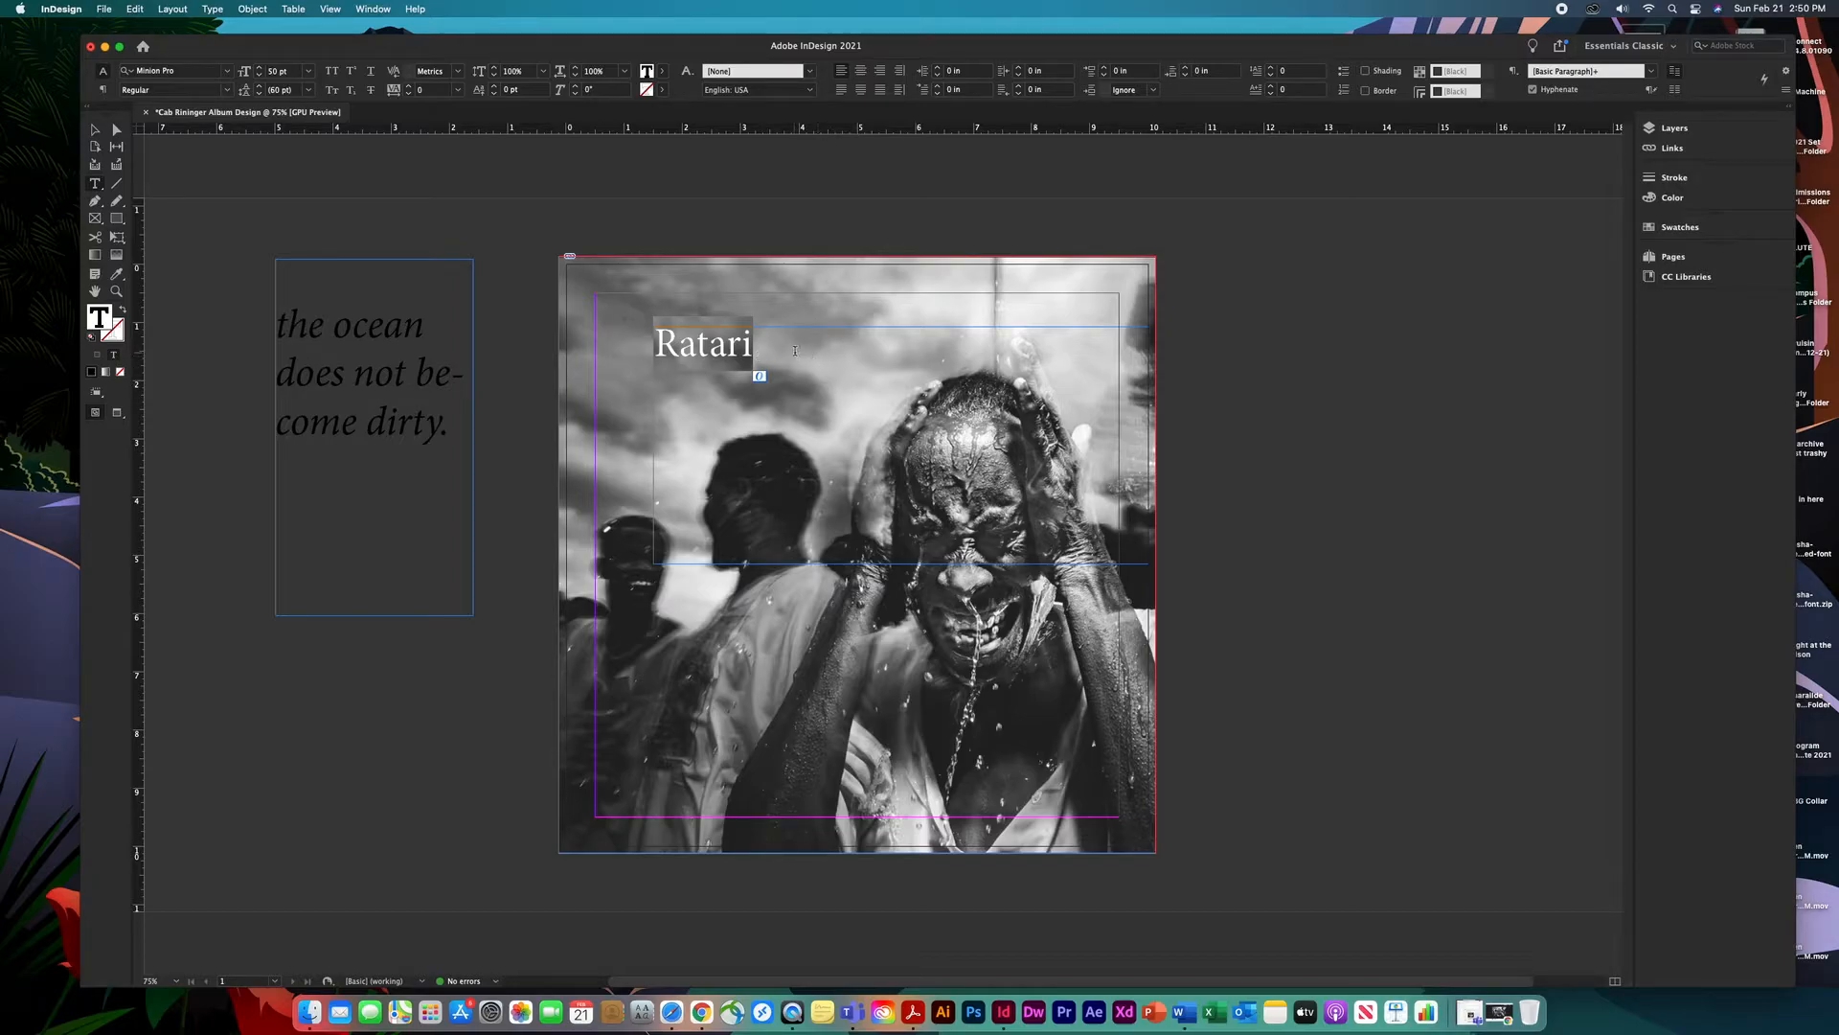
click(307, 70)
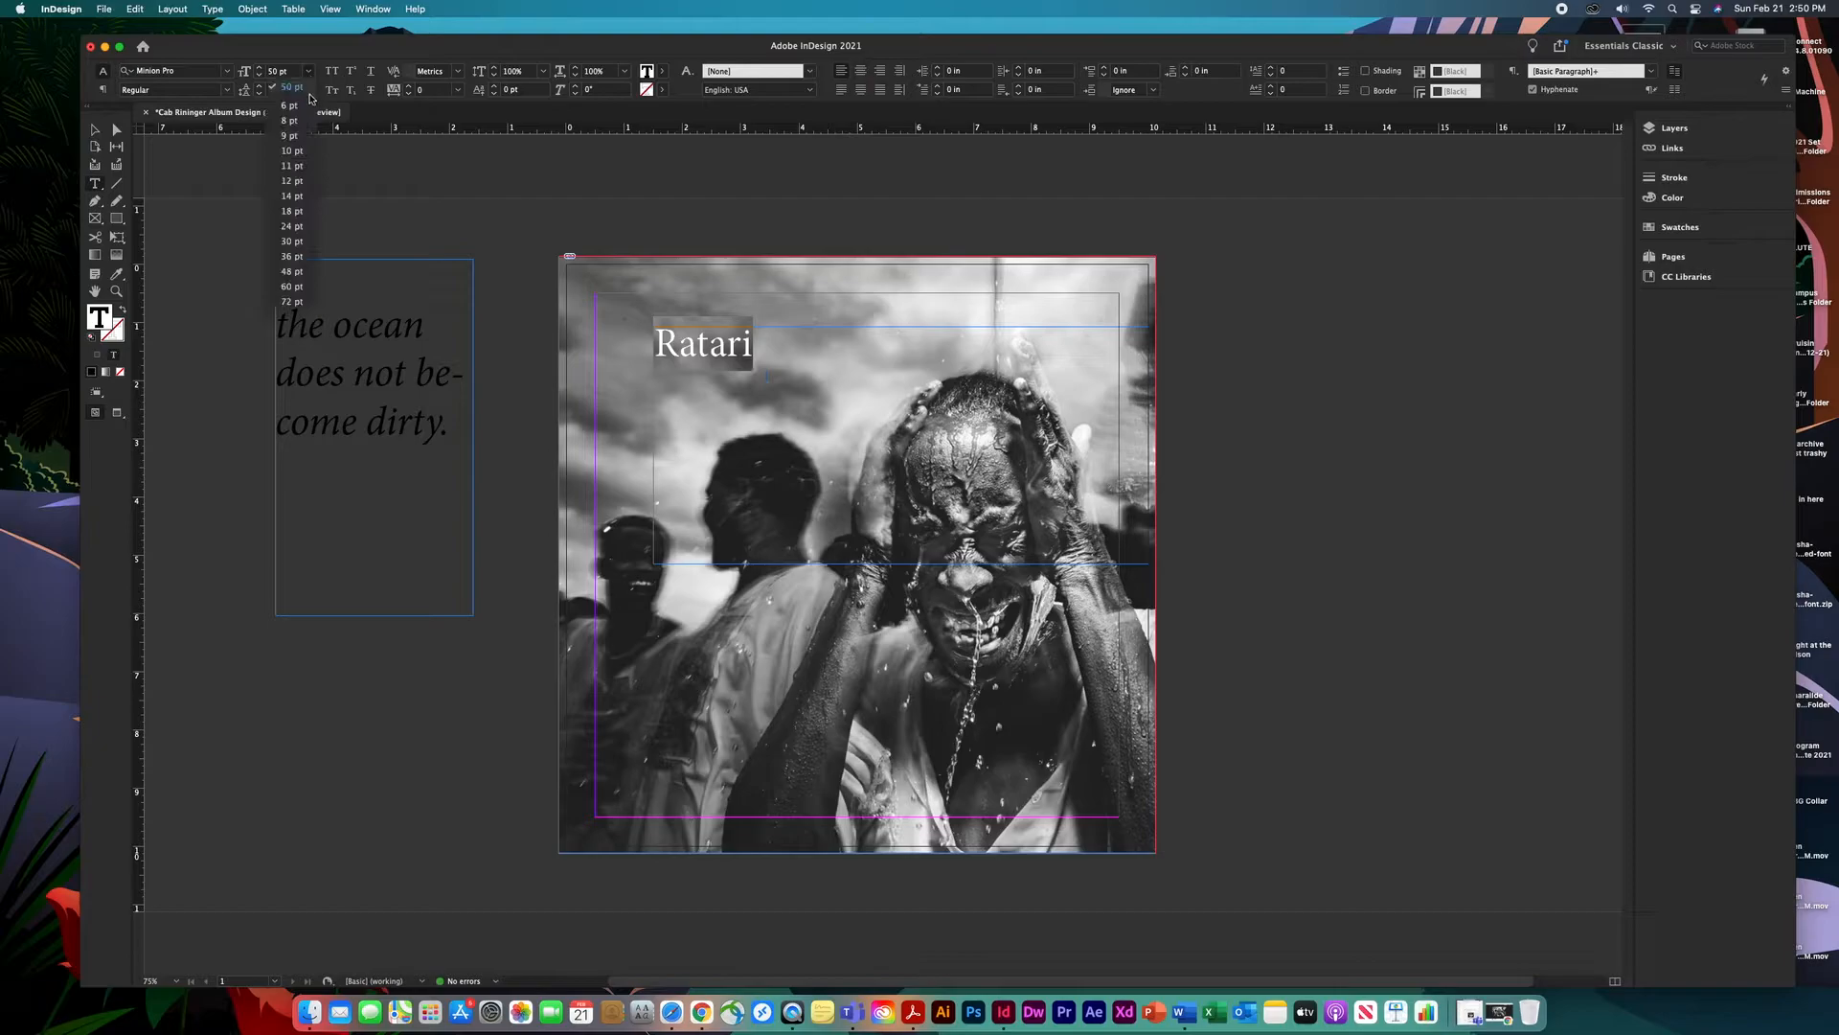
click(291, 301)
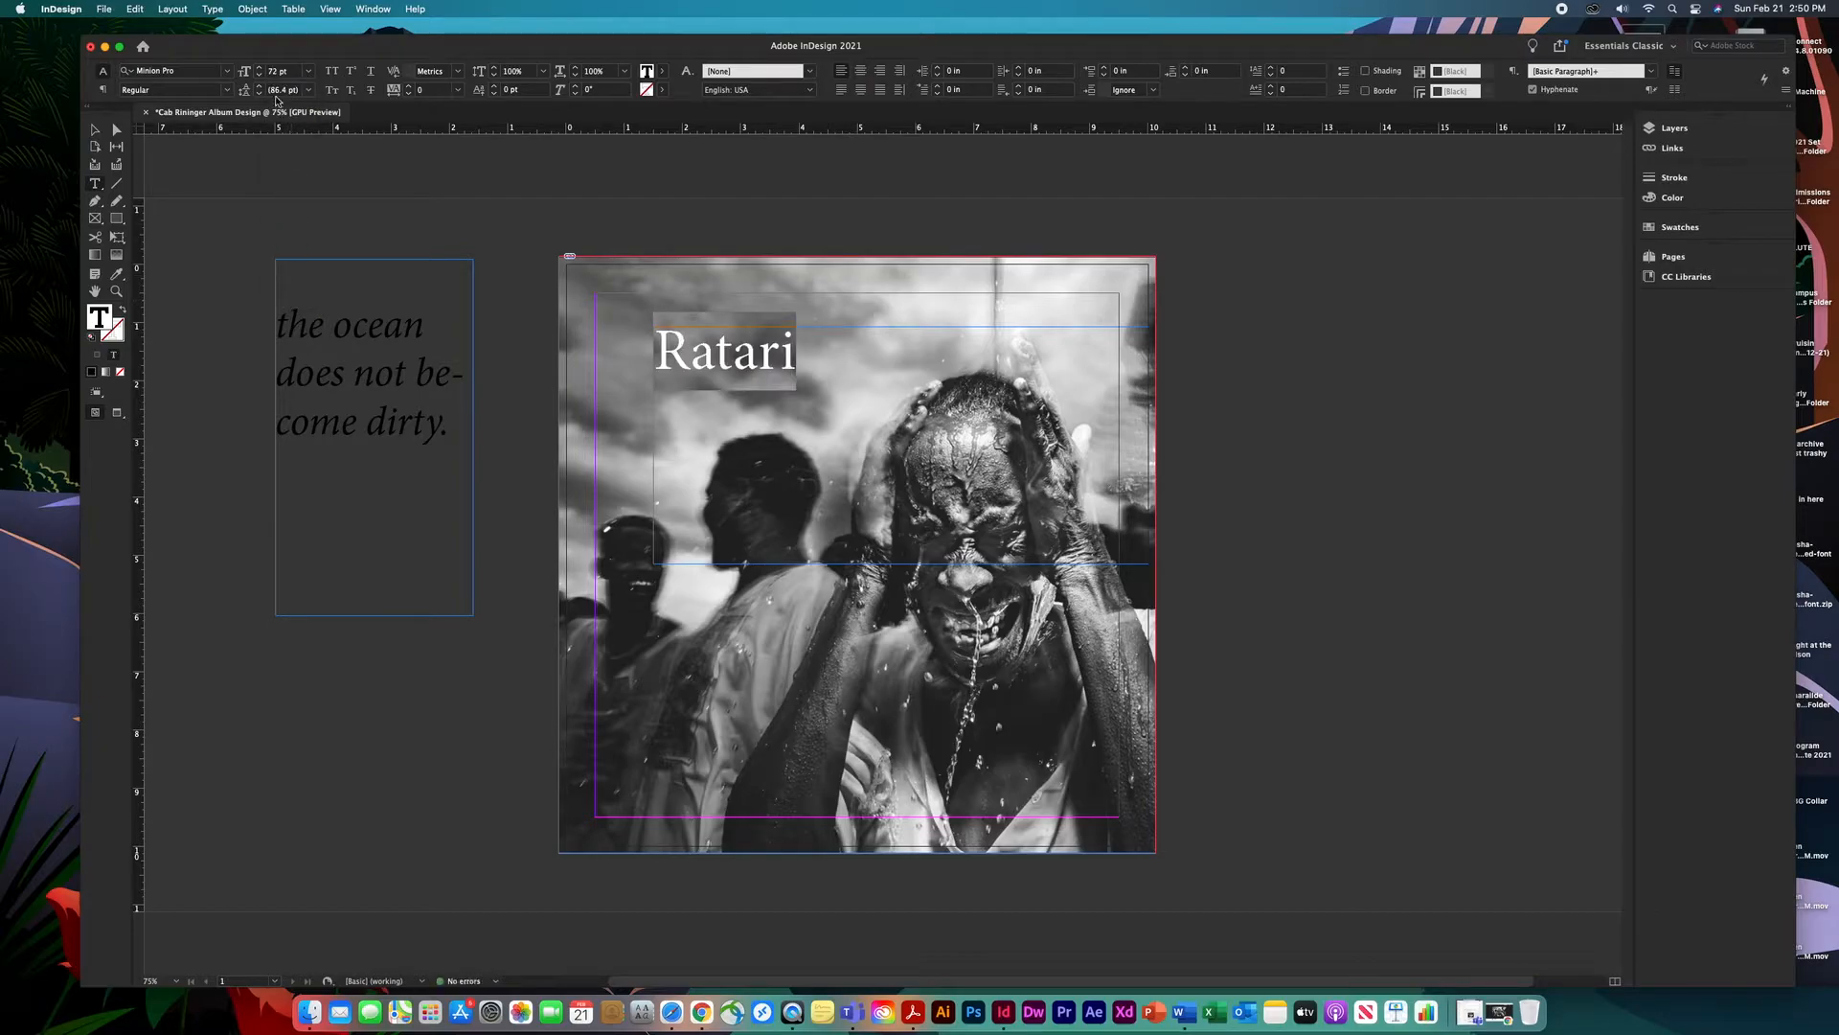
drag(263, 54, 237, 50)
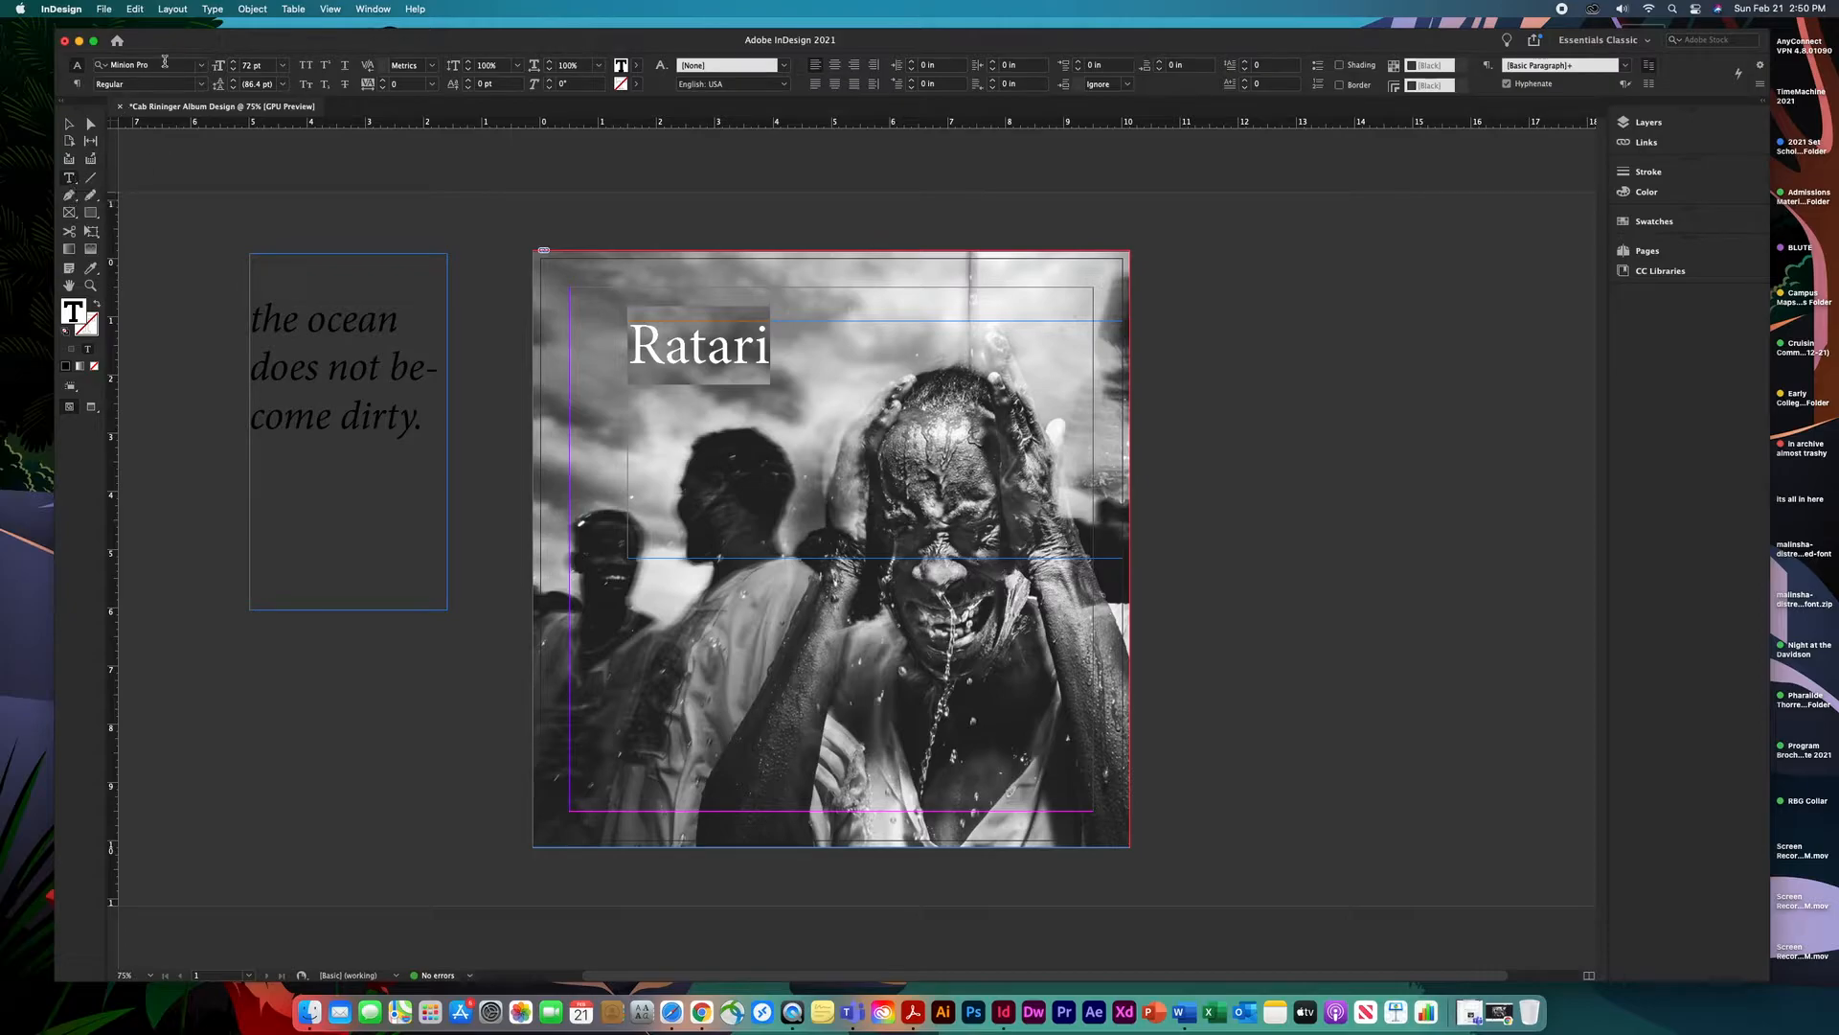
drag(179, 55, 168, 60)
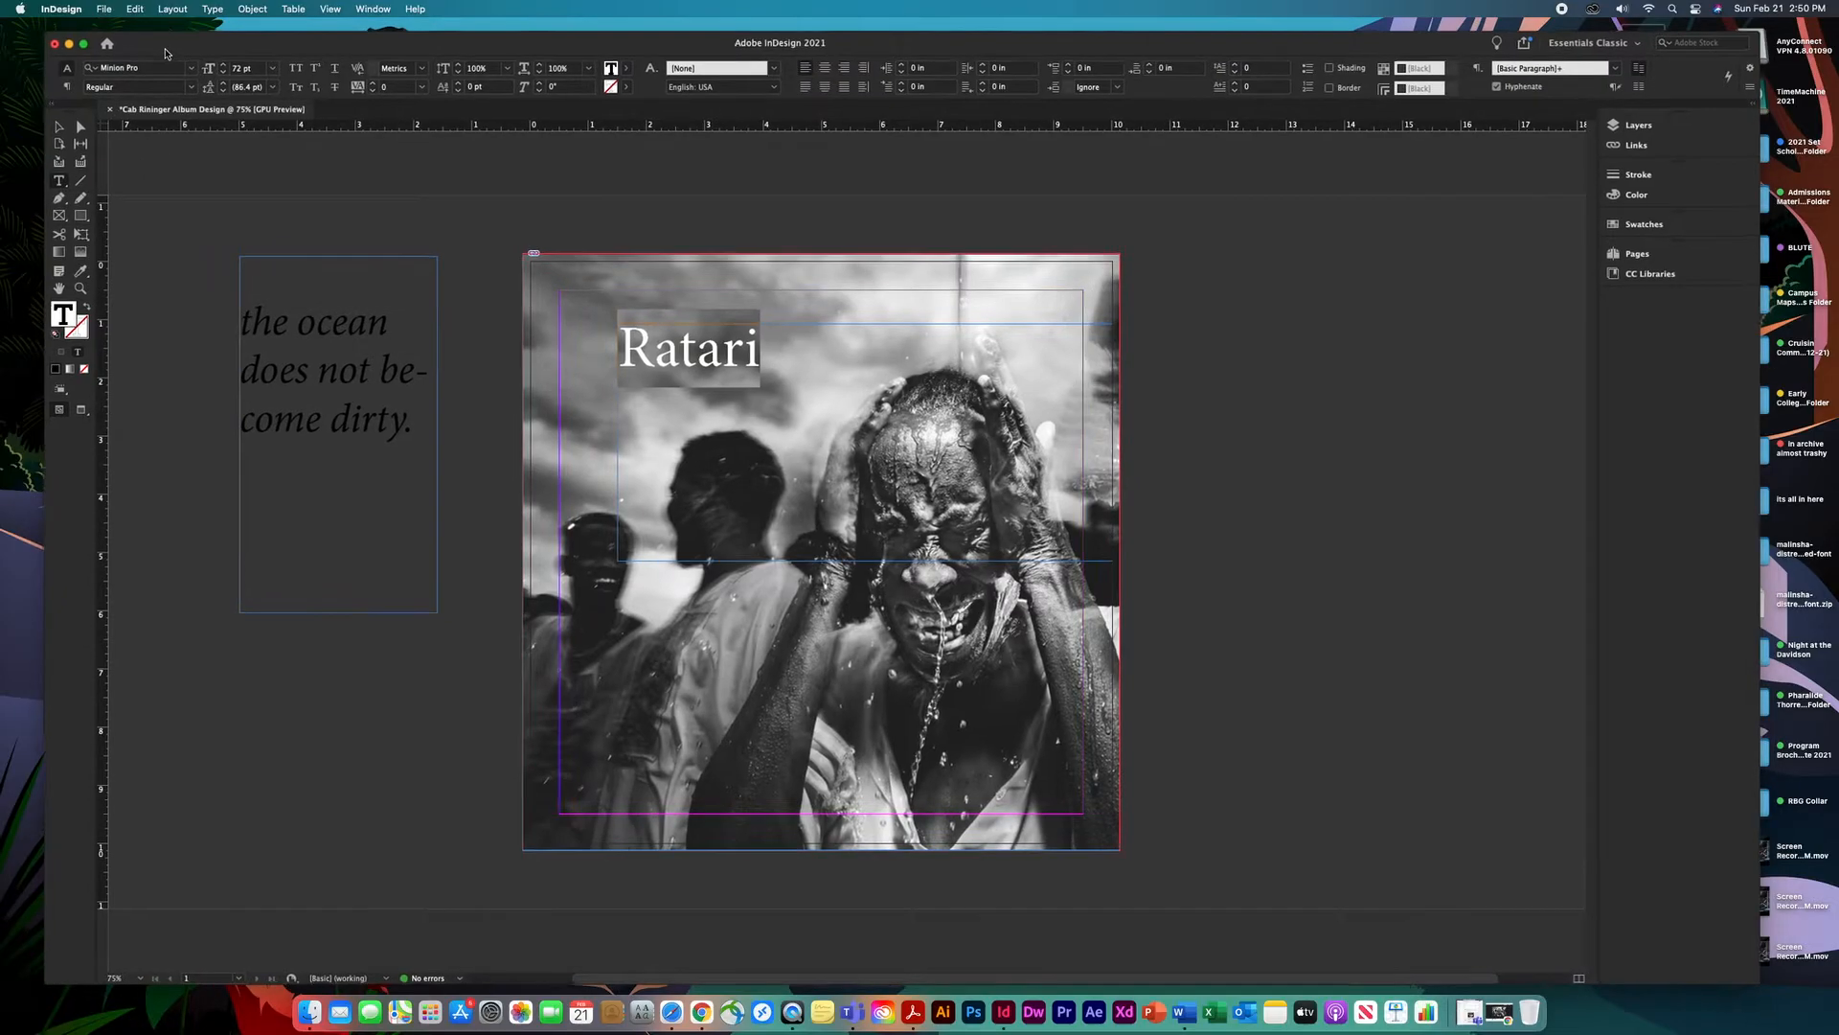
Increase the font size of the band name Ratari in small increments to about 139 pt.
click(221, 68)
click(221, 68)
click(221, 68)
click(221, 68)
click(222, 68)
click(222, 68)
click(221, 68)
click(222, 68)
click(221, 68)
click(221, 68)
click(221, 68)
click(221, 68)
click(221, 68)
click(222, 68)
click(221, 68)
click(221, 68)
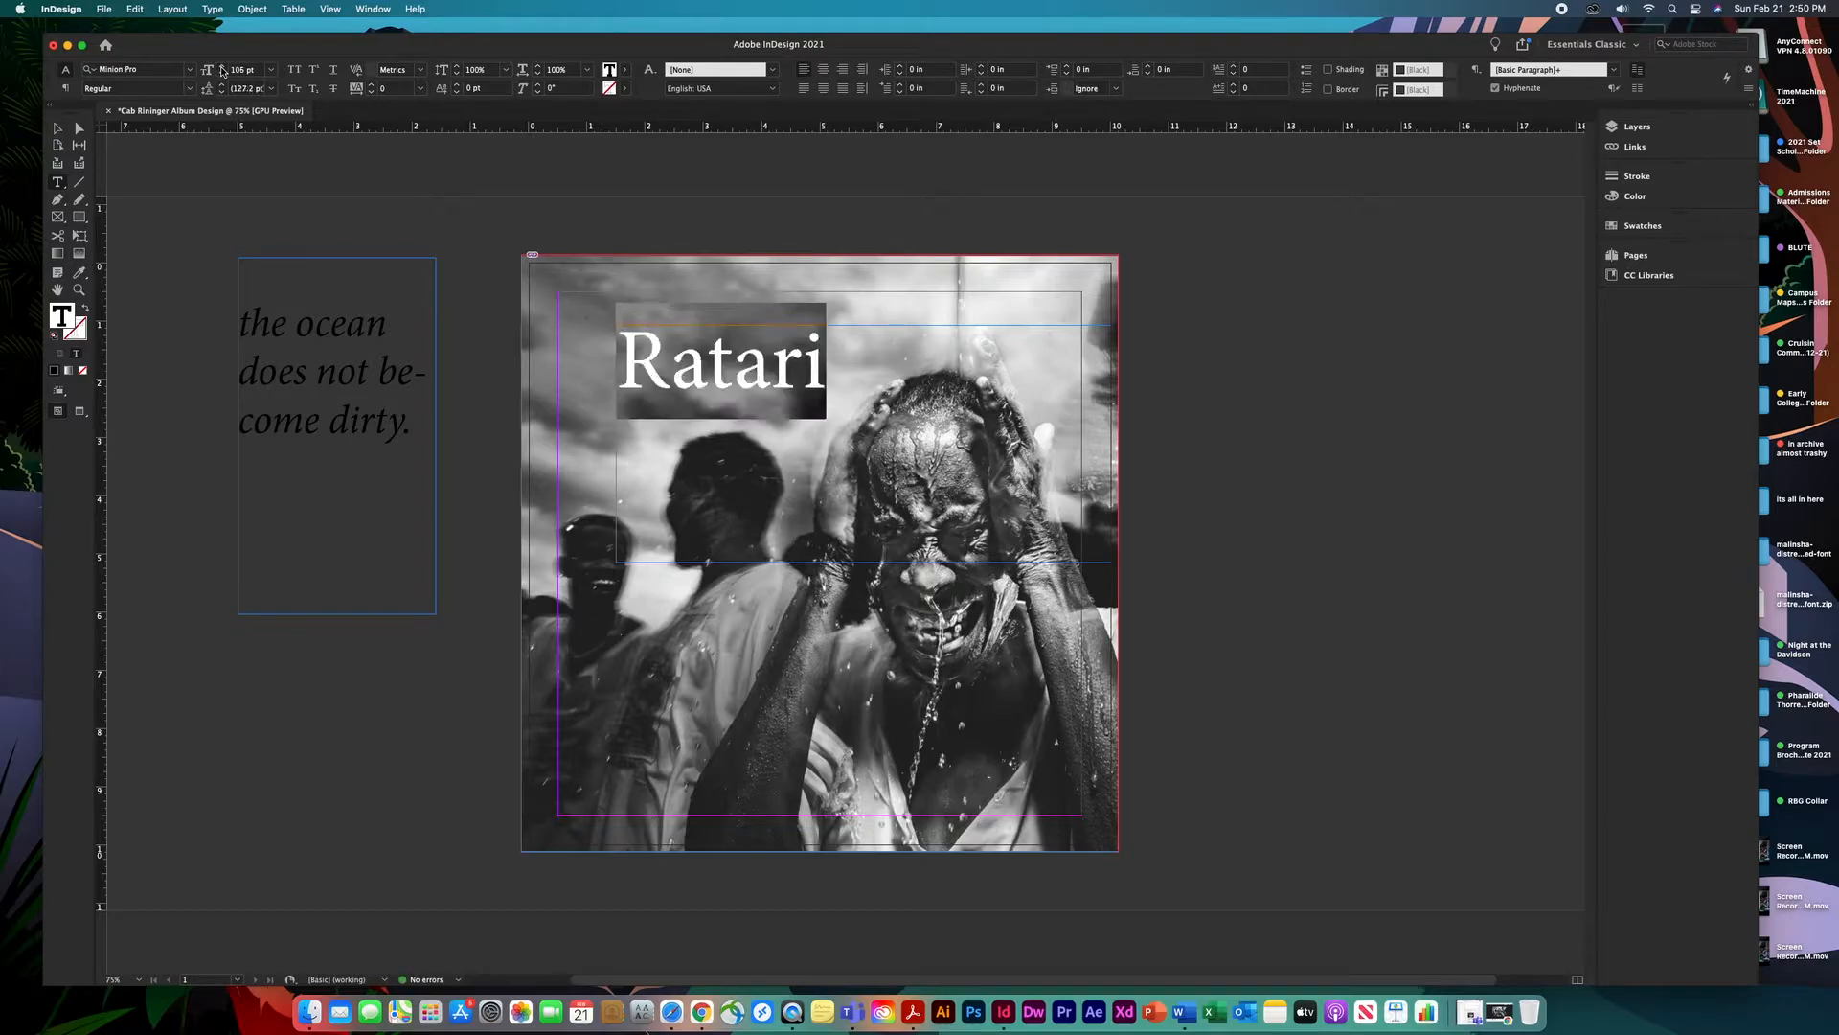
click(221, 68)
click(221, 68)
click(221, 68)
click(222, 68)
click(221, 68)
click(221, 68)
click(222, 68)
click(221, 68)
click(221, 68)
click(221, 68)
click(221, 68)
click(221, 68)
click(221, 68)
click(221, 68)
Set the font size of the band name Ratari to 300 pt and finish editing its text.
click(236, 69)
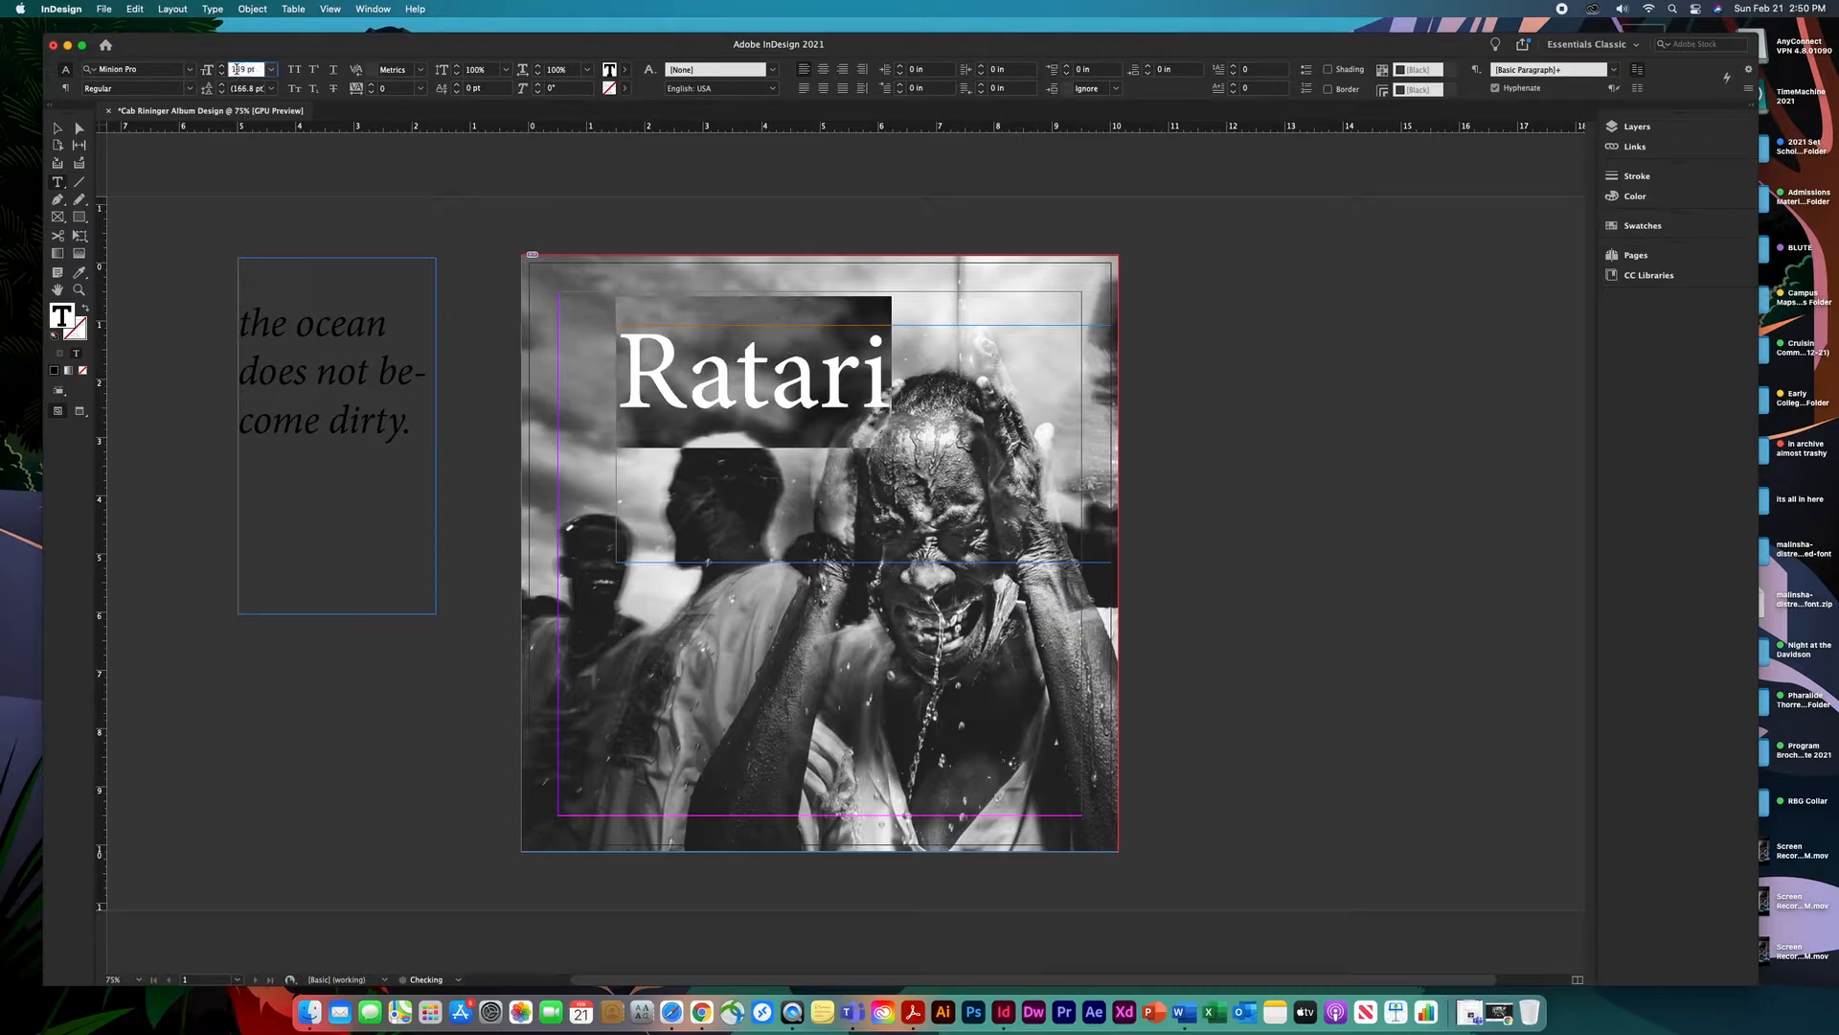
triple_click(237, 70)
double_click(240, 72)
text(300)
key(Return)
key(Escape)
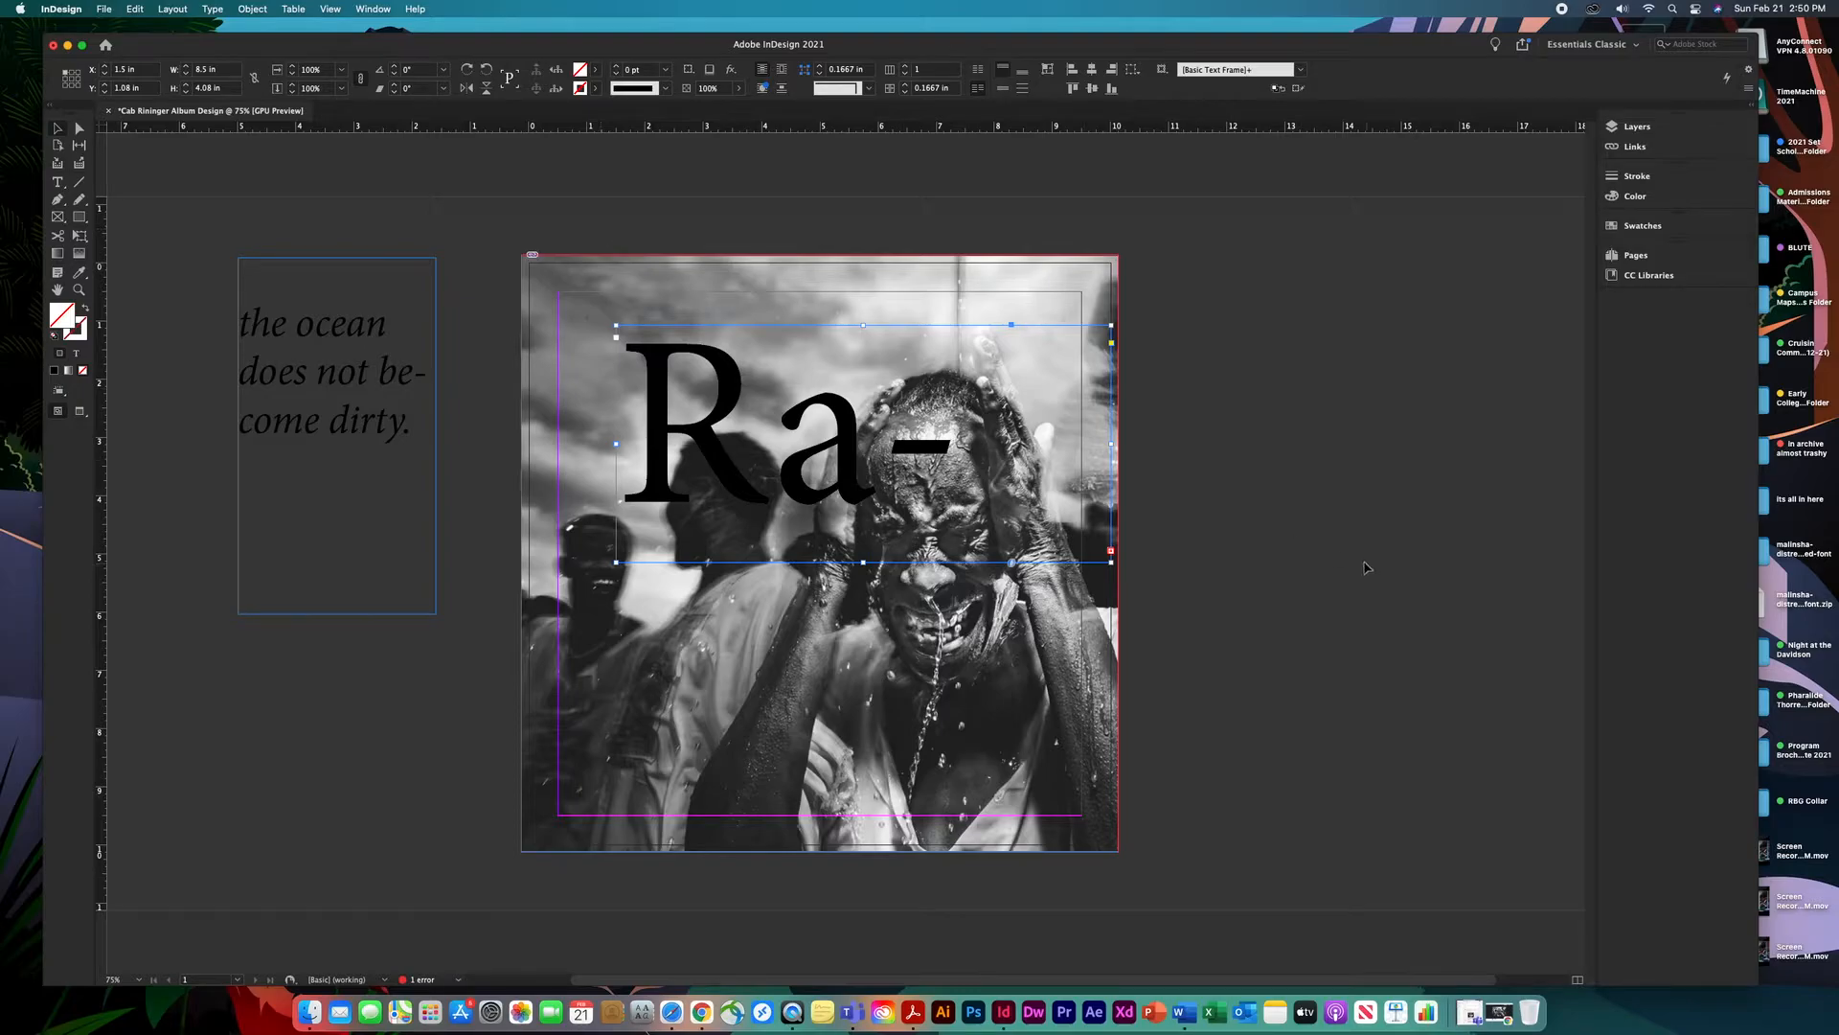
Show the character settings beside the cover and move the Ratari frame to about X 0.46 in, Y 0.25 in.
key(super+t)
drag(476, 240, 1220, 241)
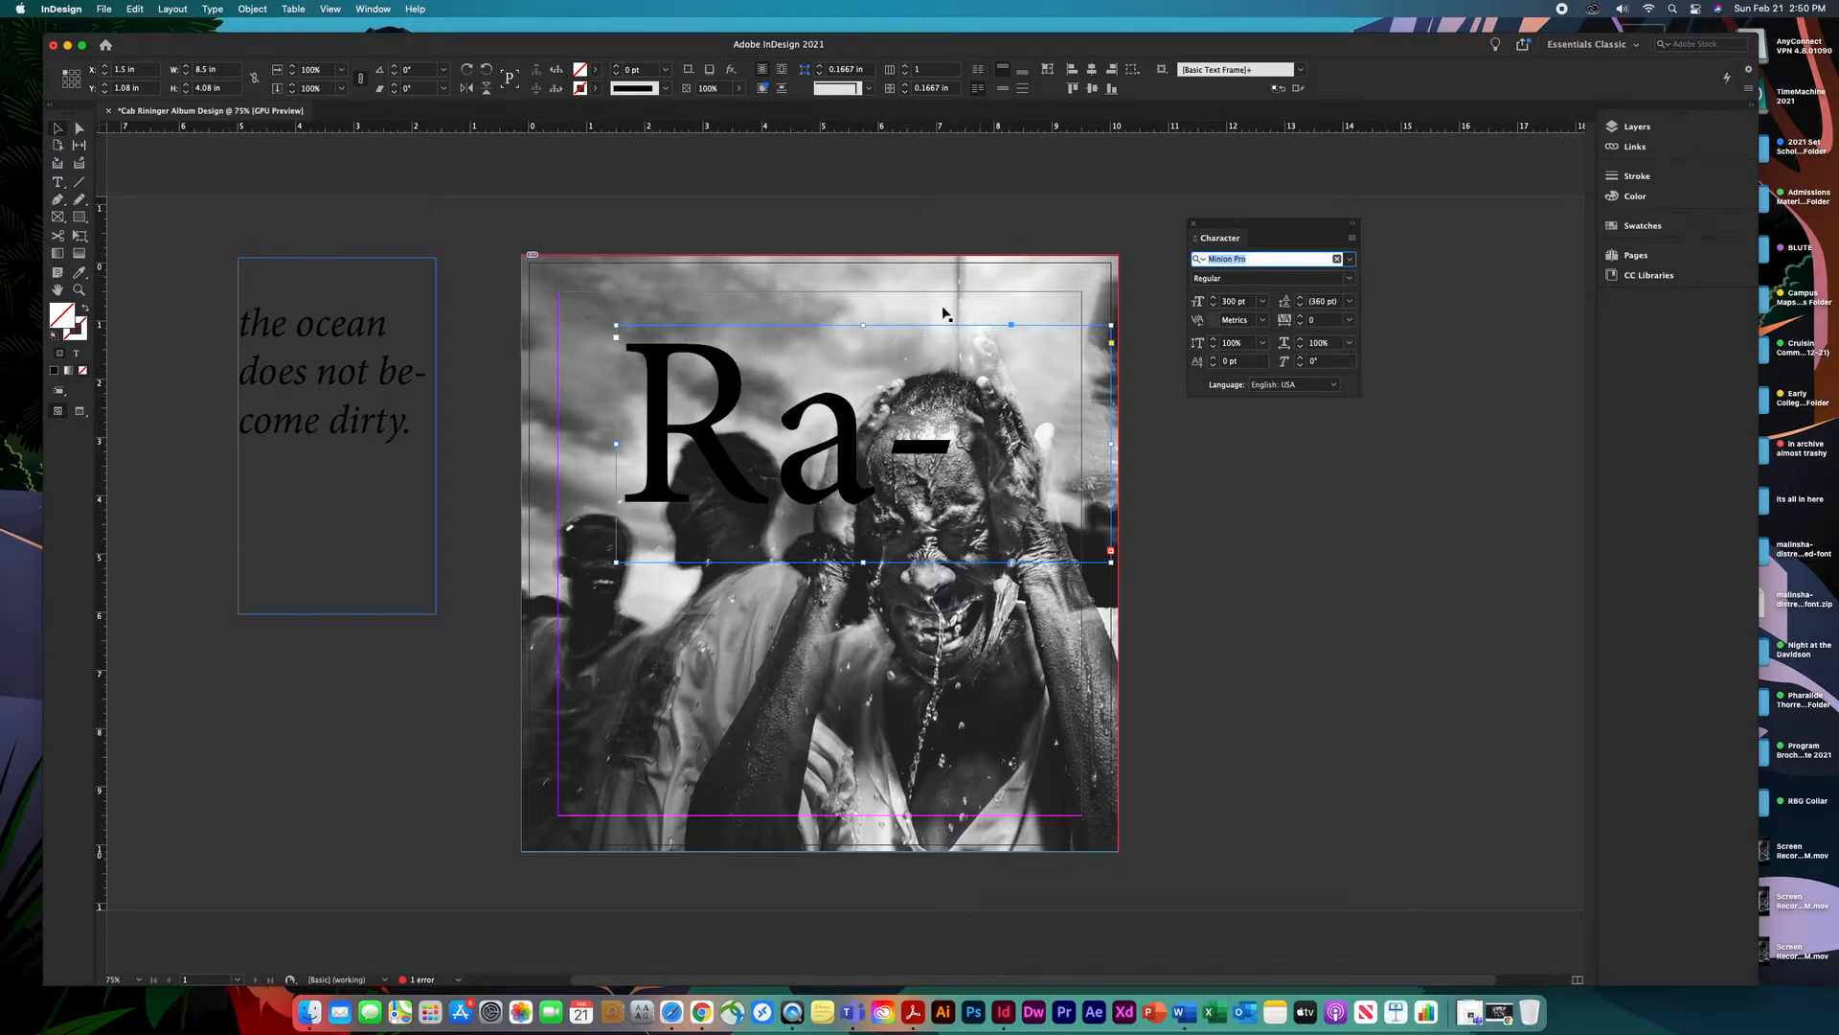
drag(803, 421, 735, 364)
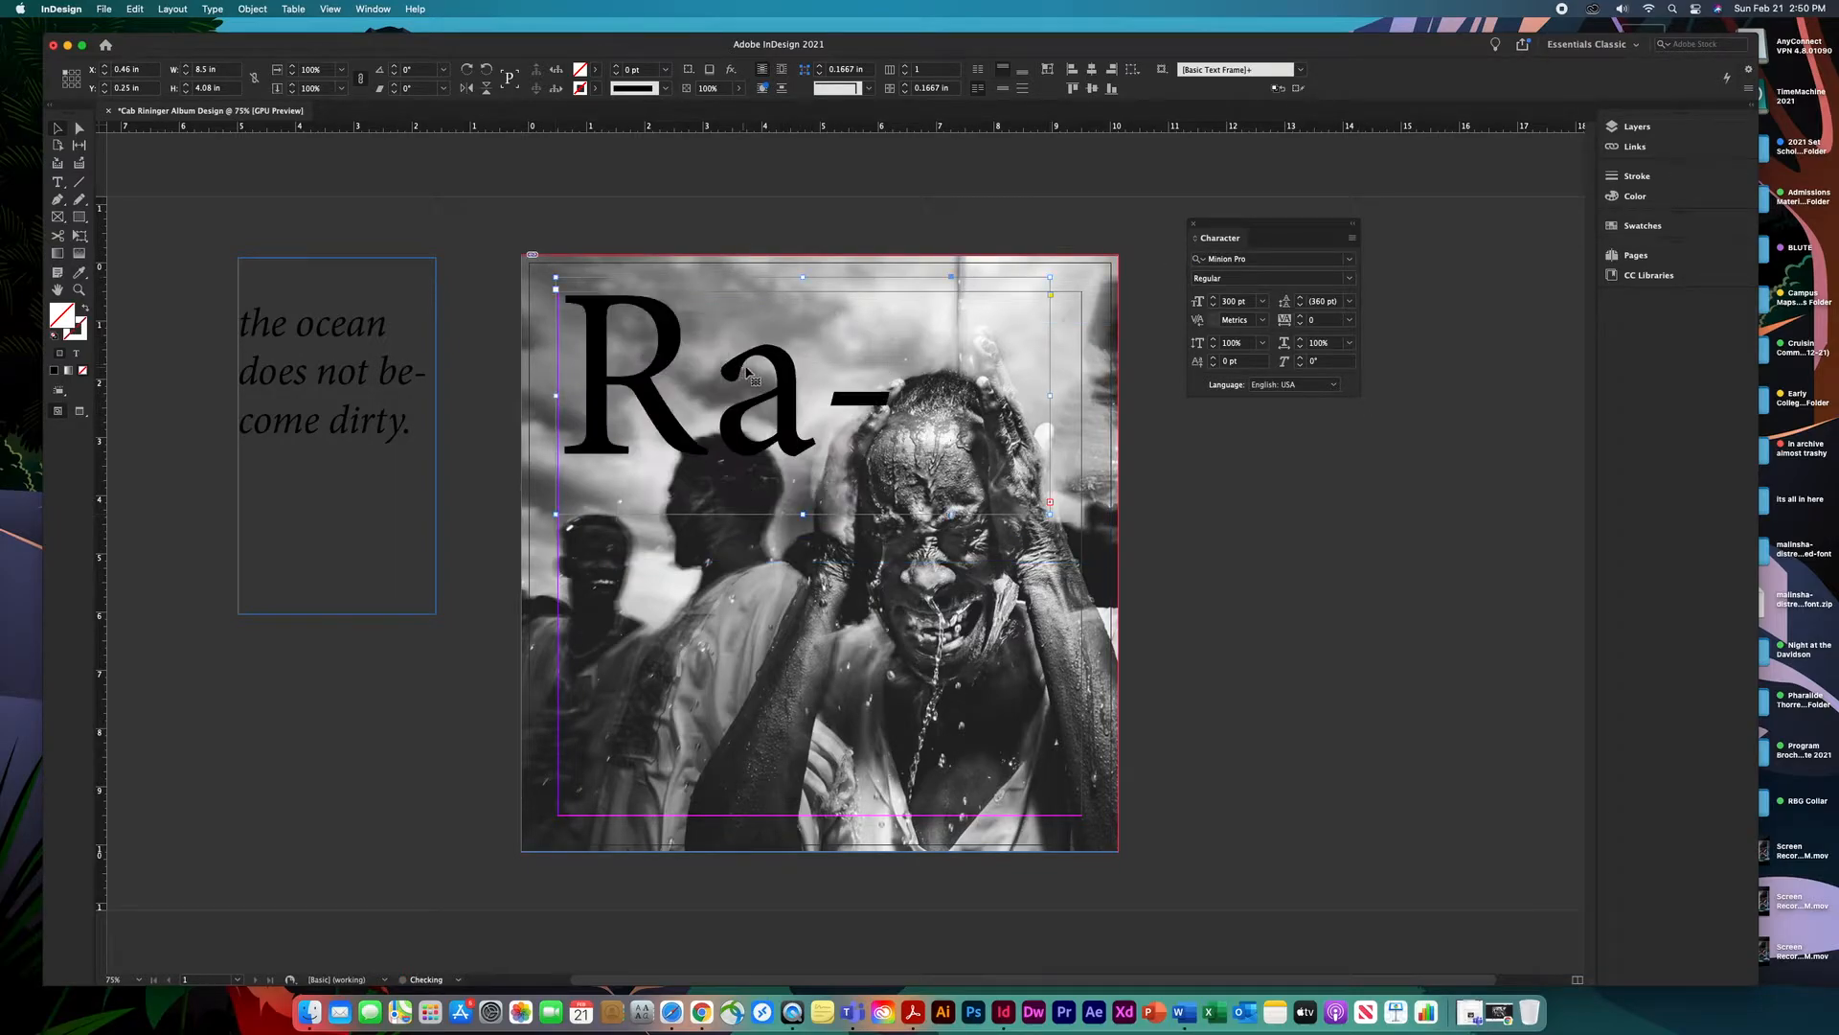
Select the Ratari text with the Type tool and reduce its font size to 282 pt.
click(56, 182)
triple_click(610, 318)
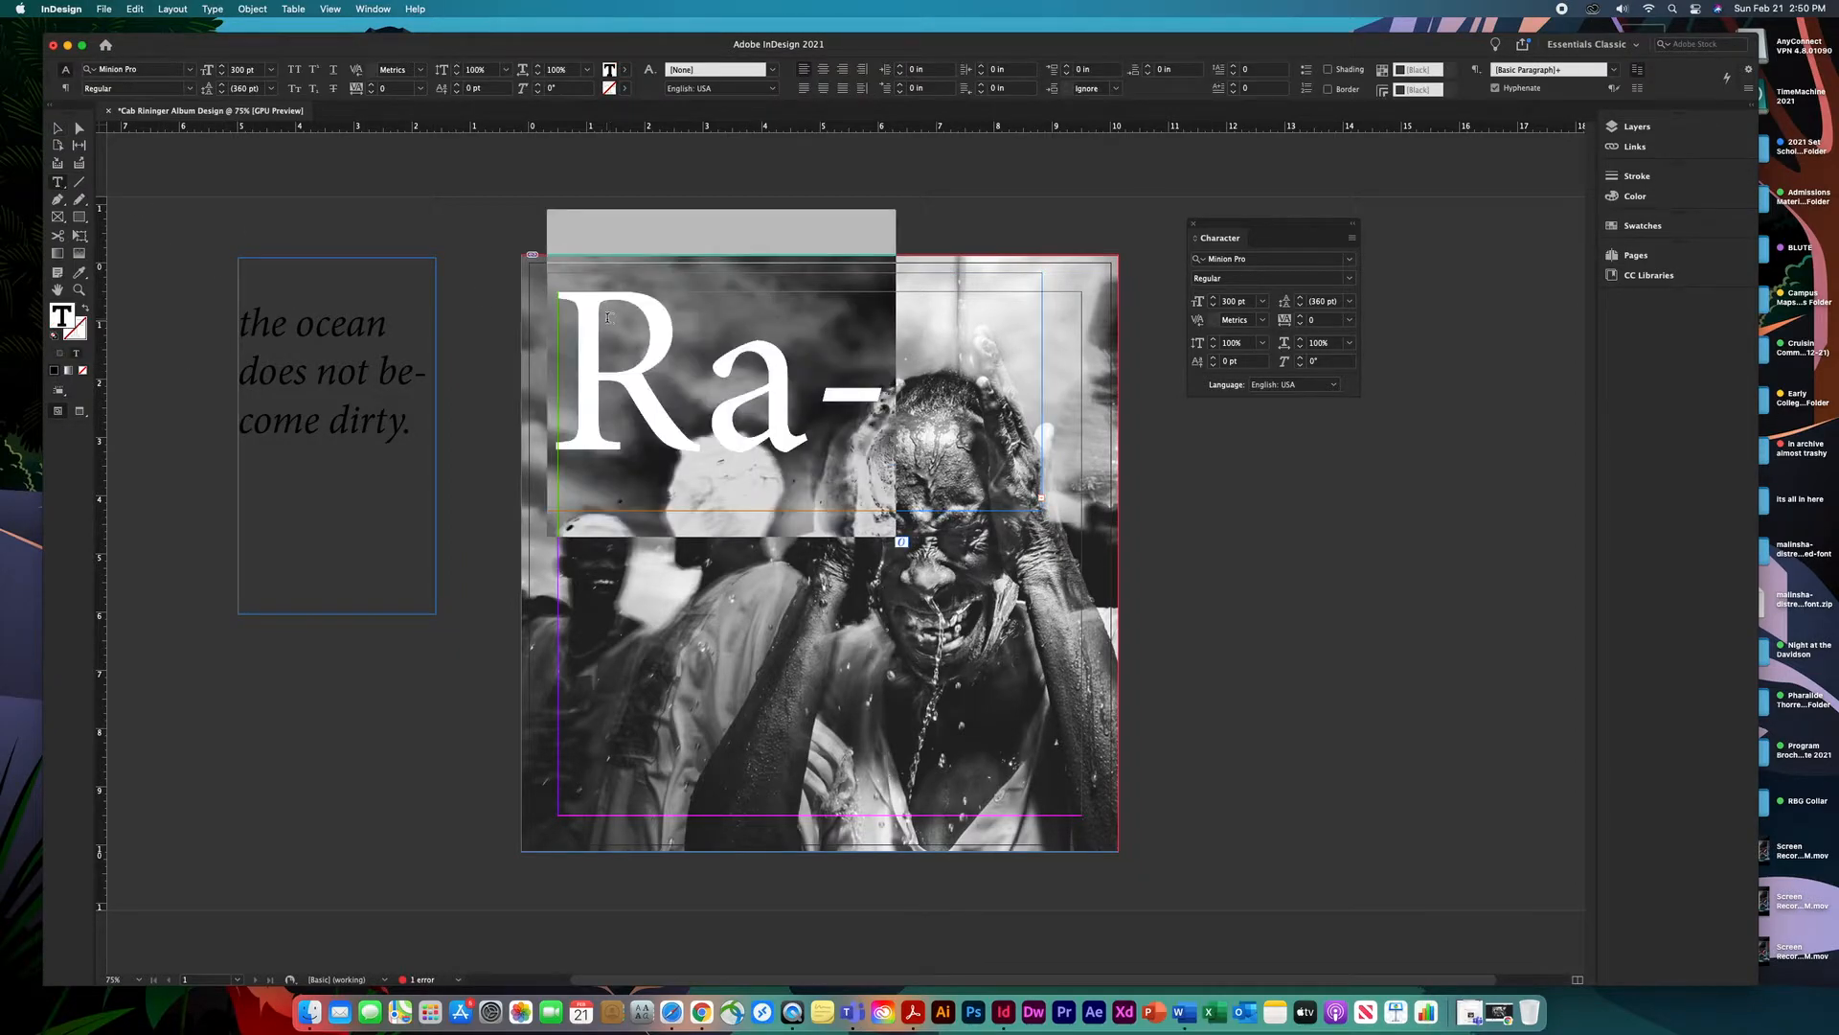
click(1213, 305)
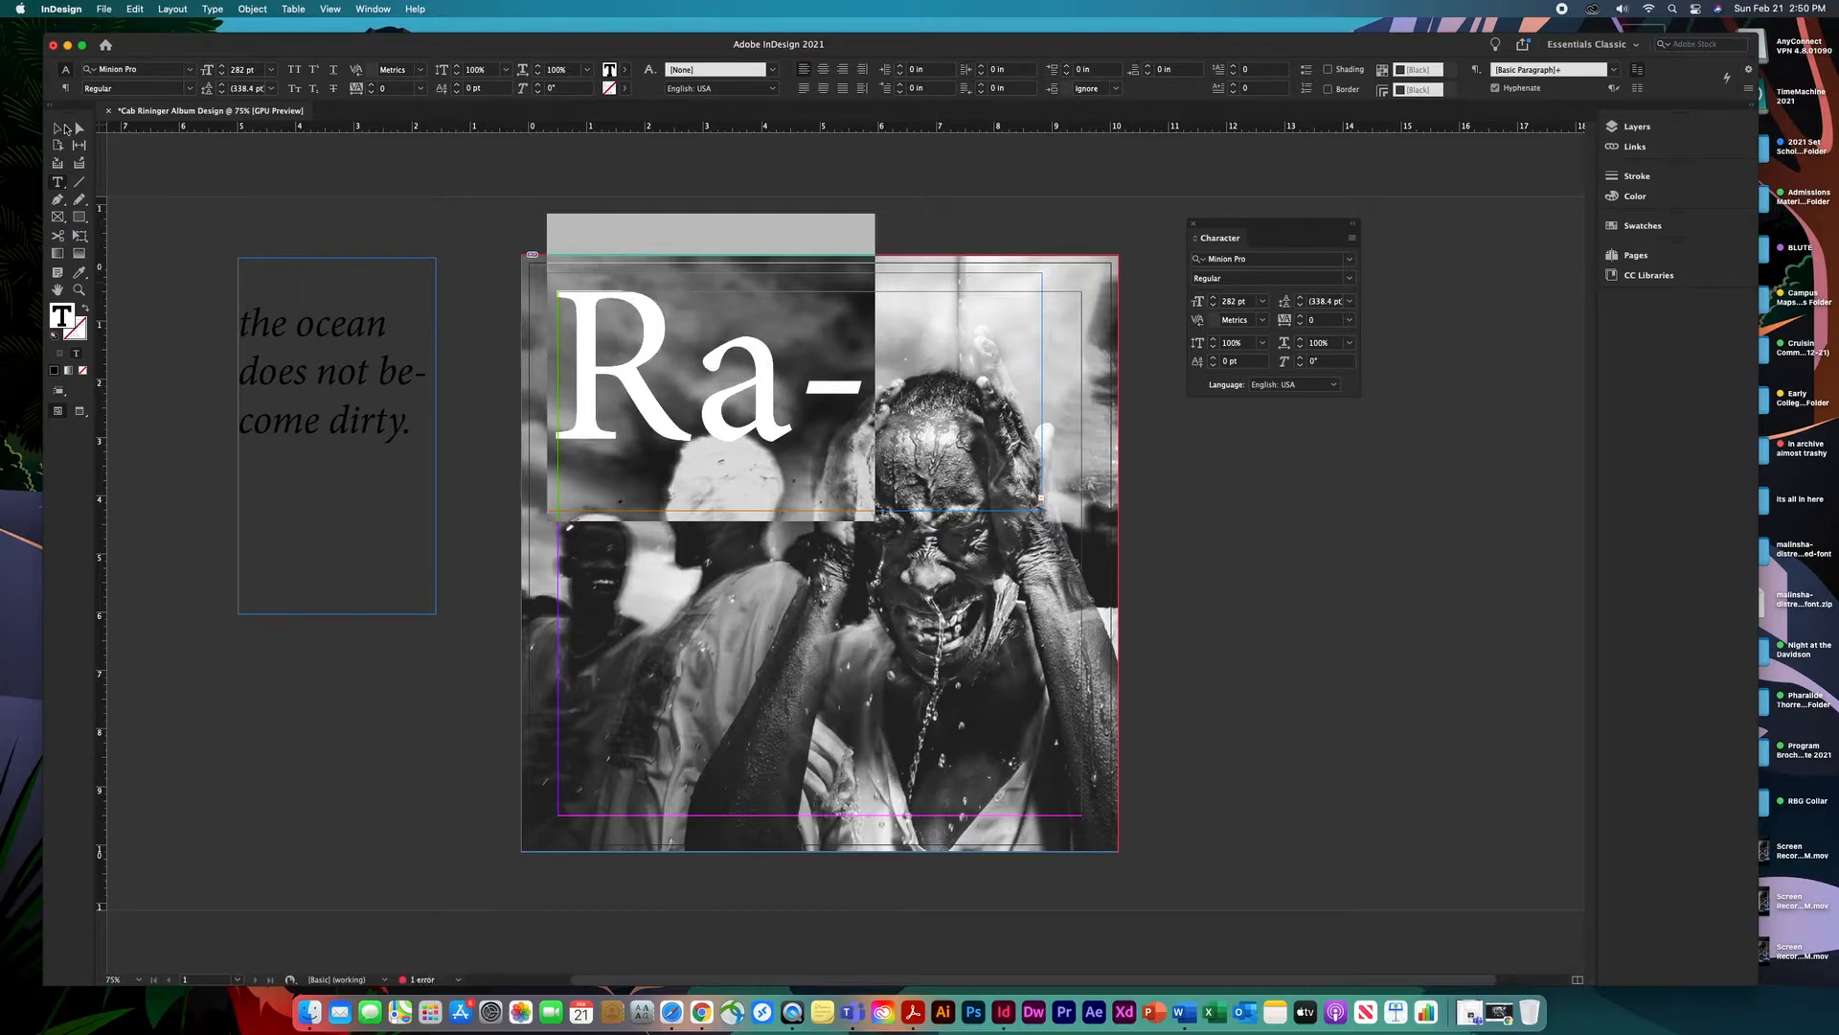
Move the Ratari frame off the photo onto the pasteboard and enlarge it to about 12.12 x 6.4 in.
click(67, 132)
drag(709, 278, 178, 379)
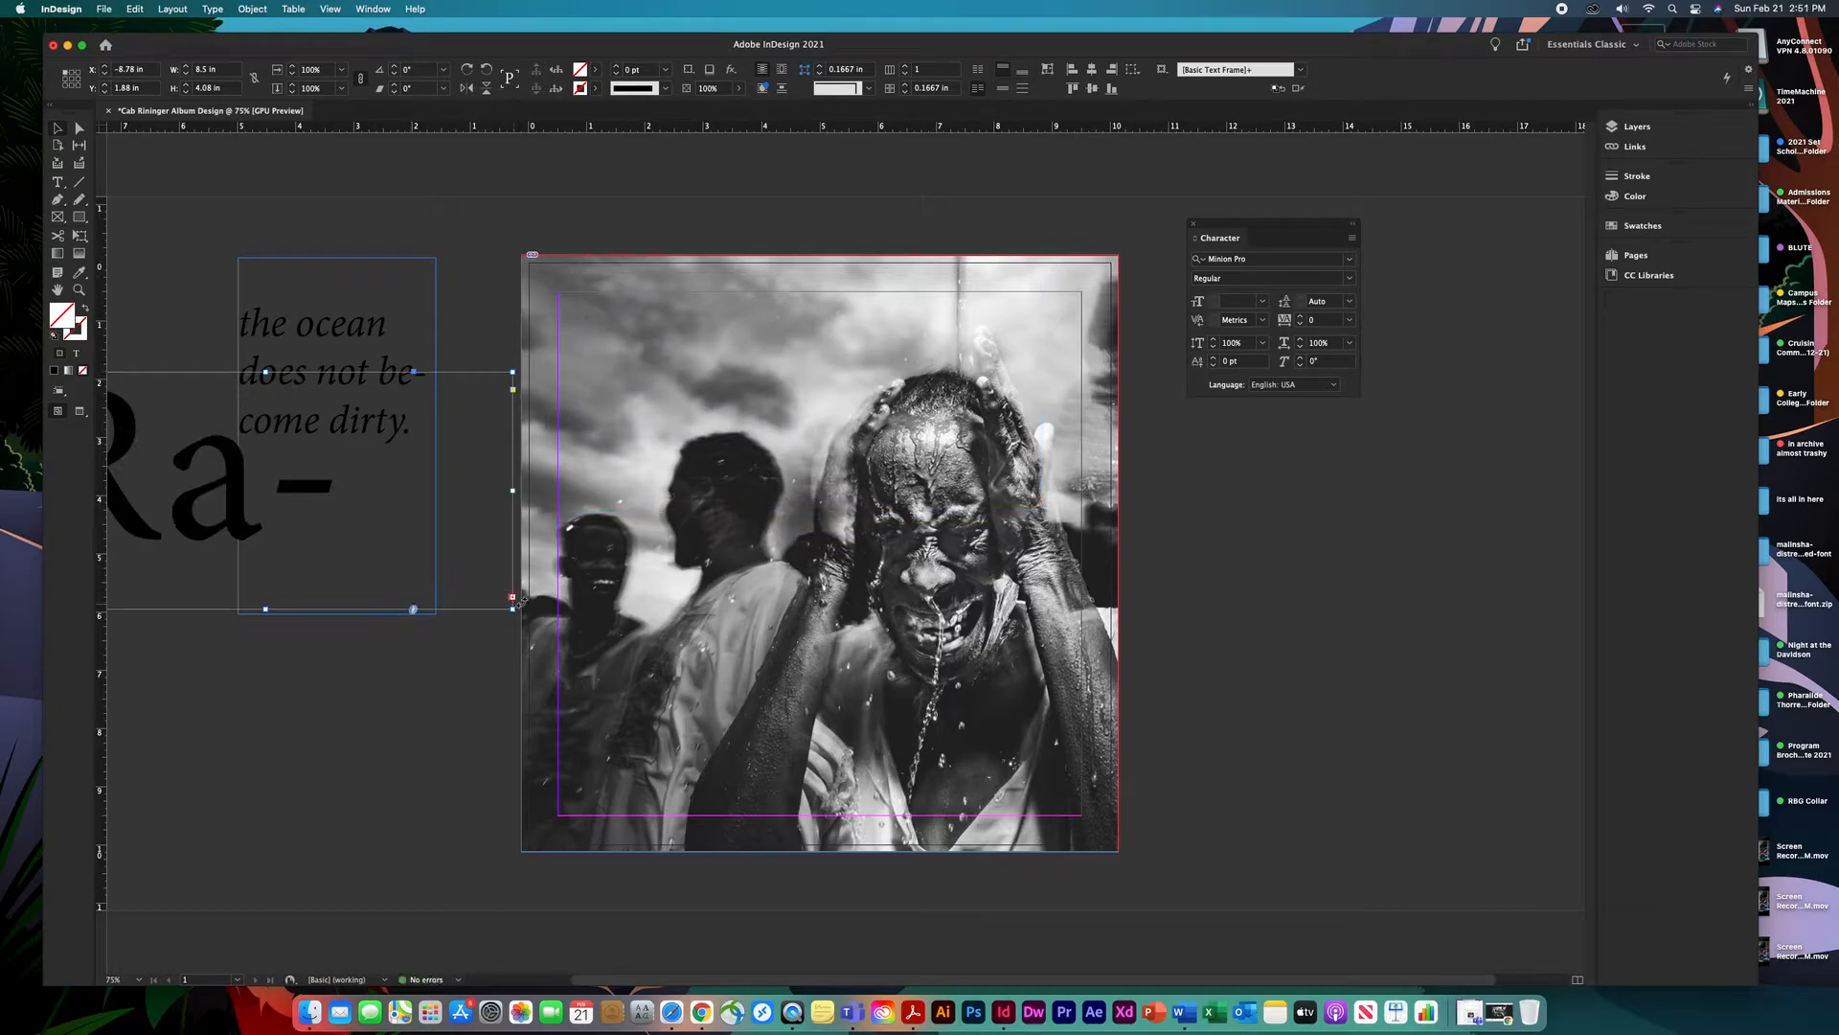
key(super+equal)
key(super+equal)
key(super+equal)
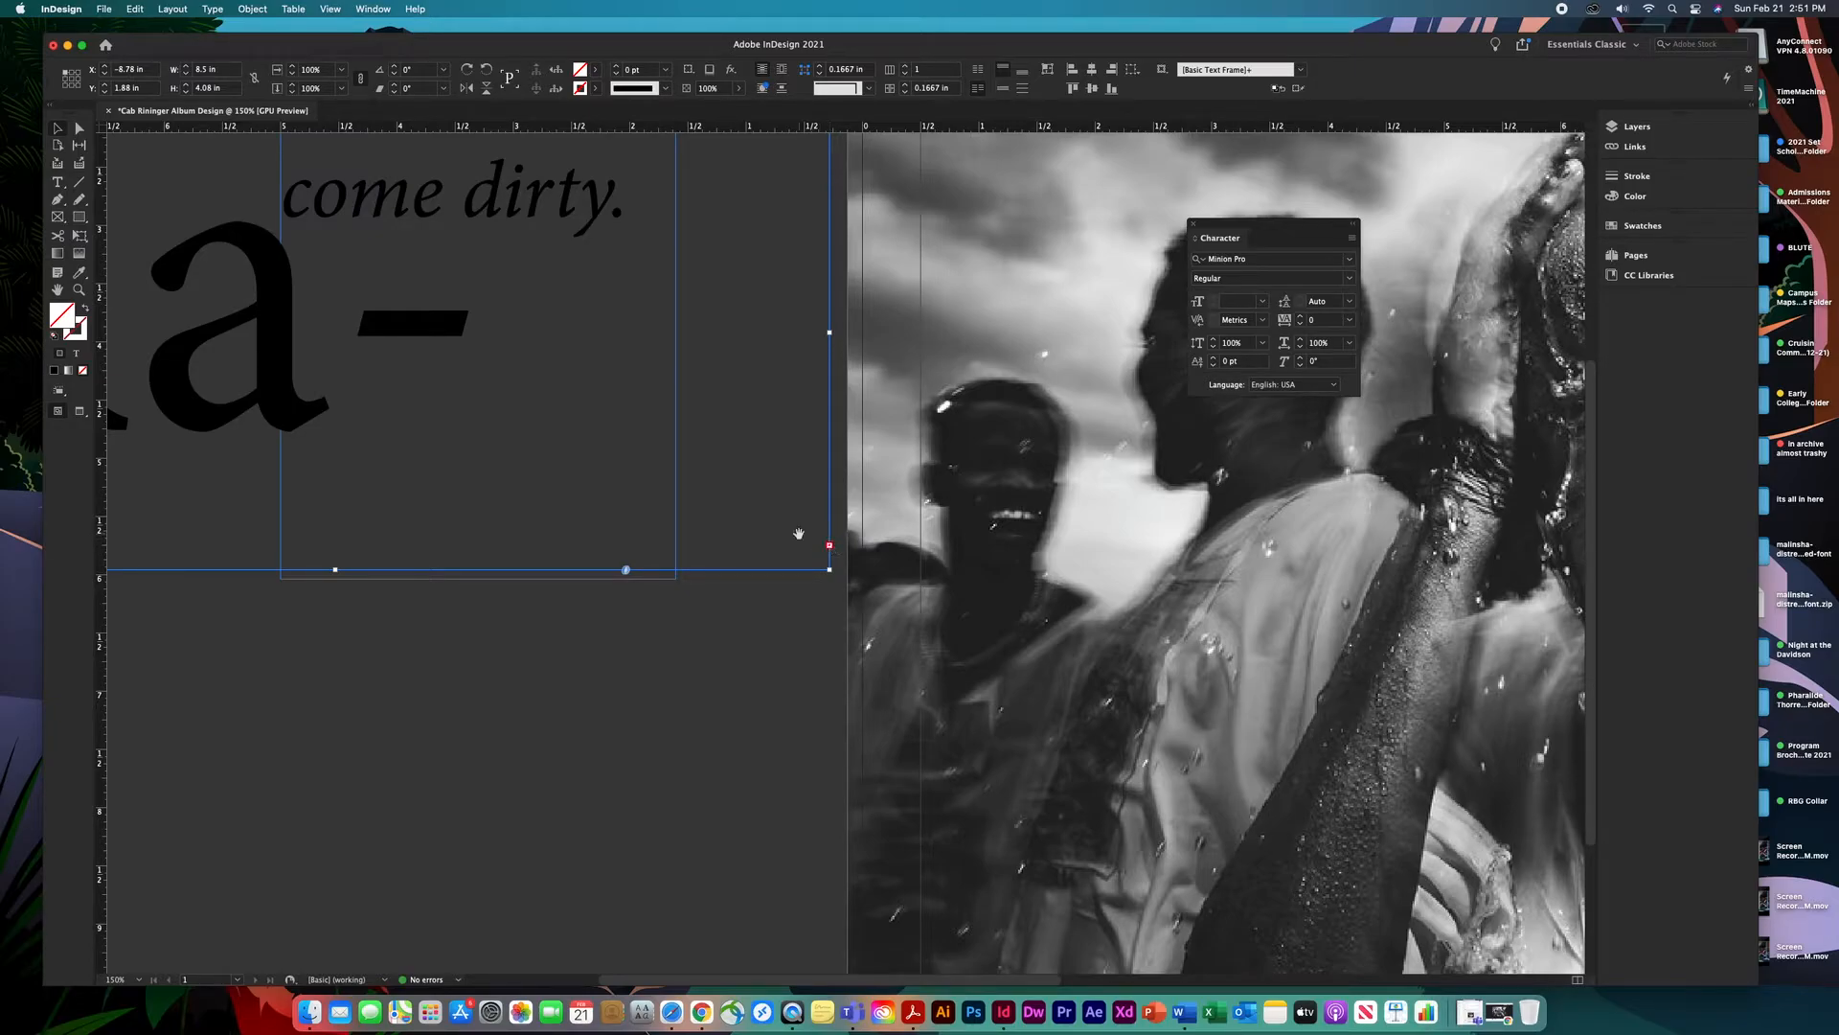
key(super+minus)
key(super+minus)
key(super+minus)
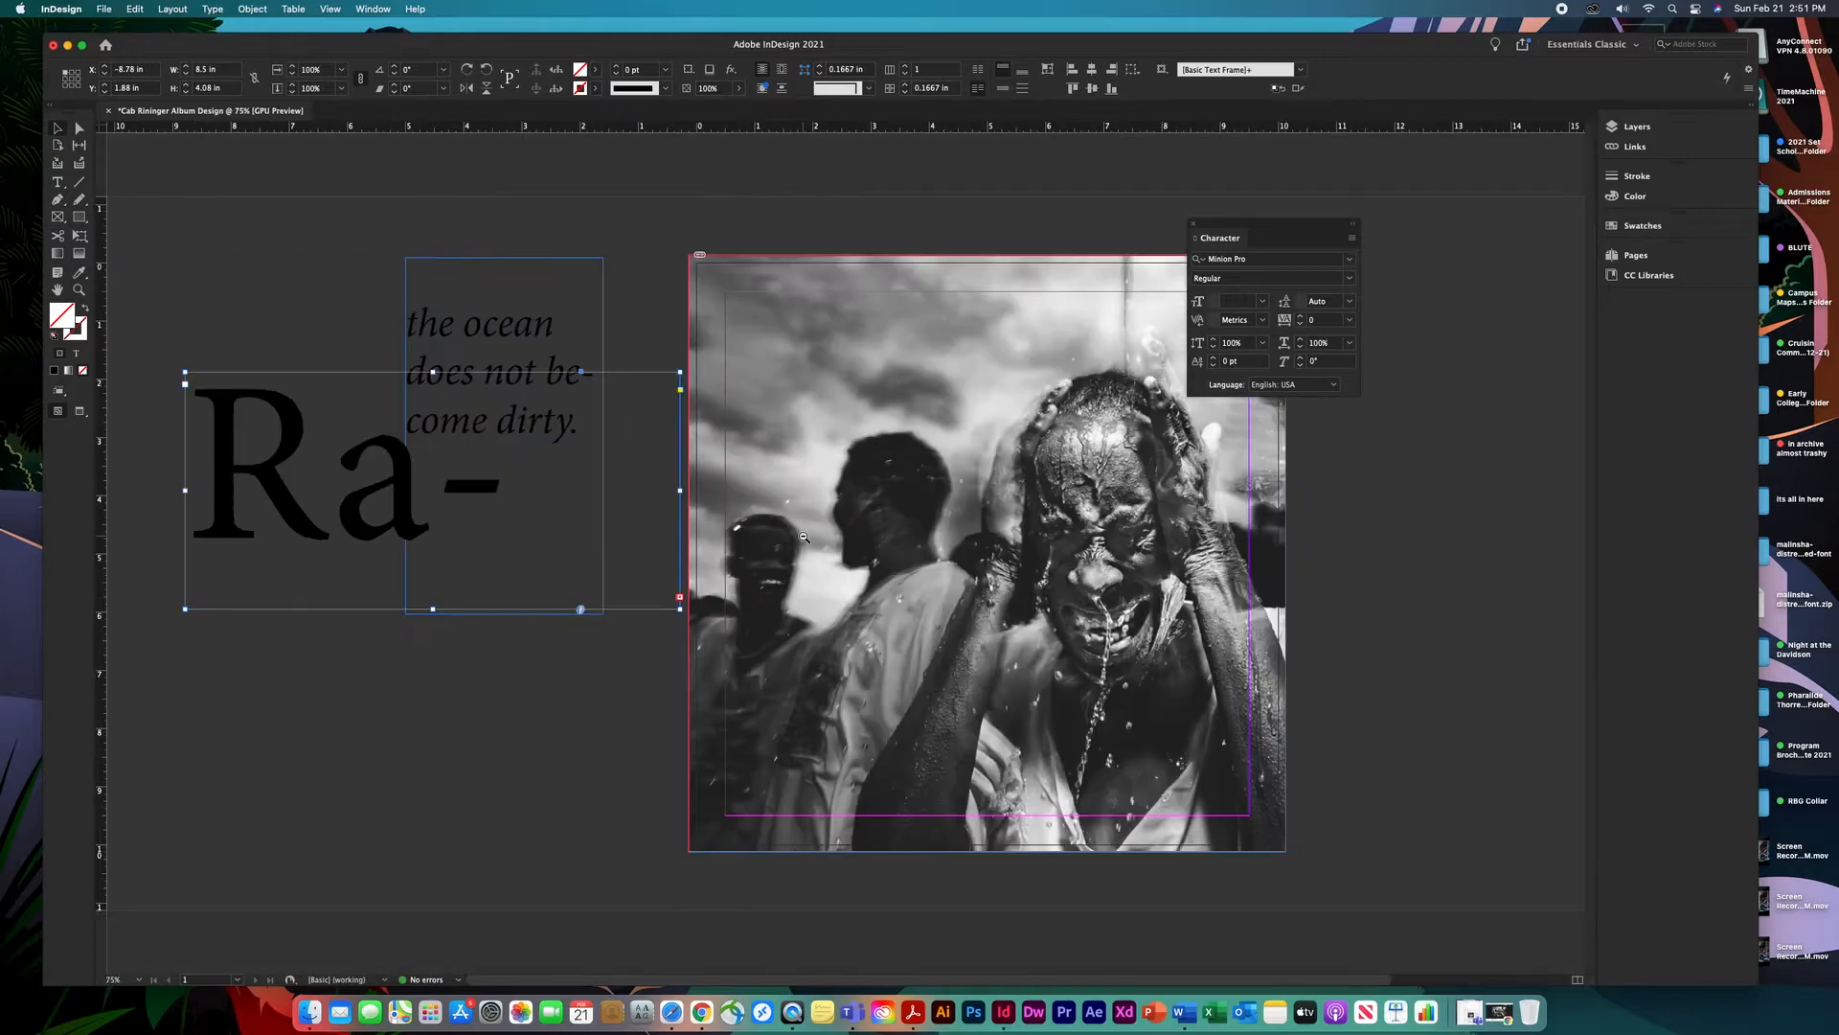
drag(681, 606, 890, 744)
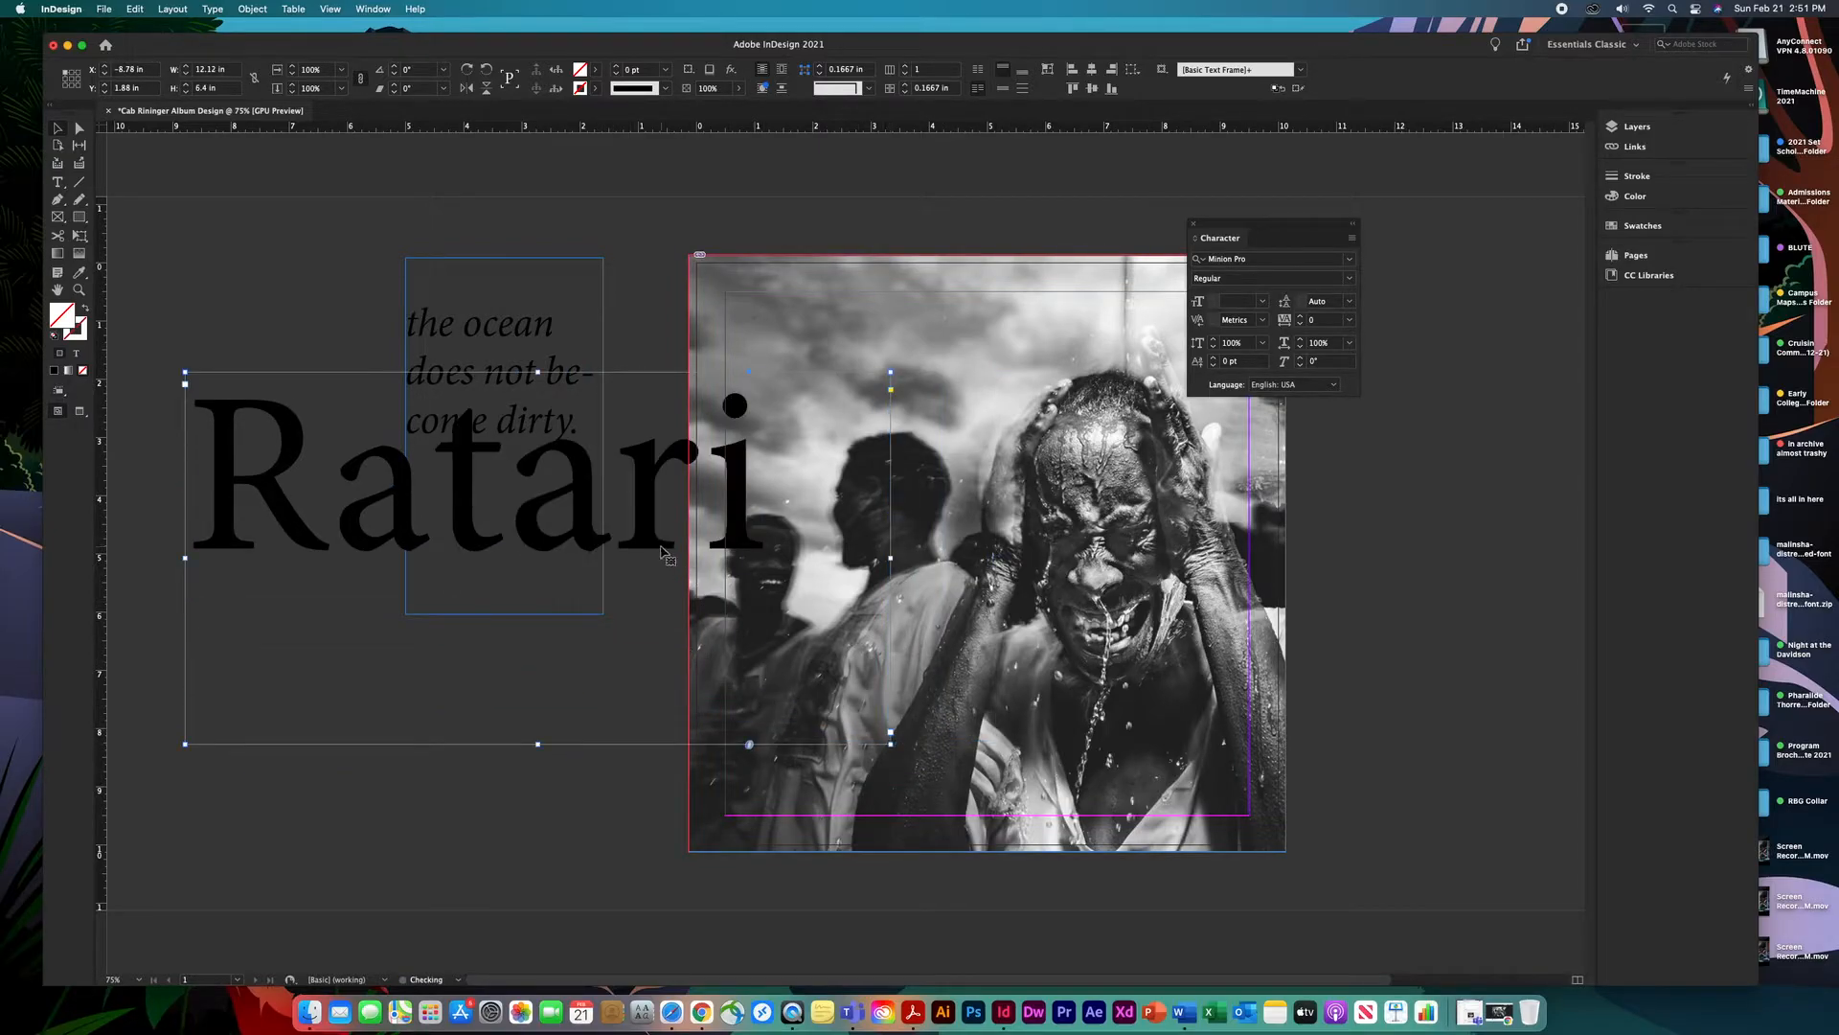
Place the Ratari frame across the upper photo at about X -0.08 in, Y 0.3 in, and turn on Preview mode.
drag(651, 544, 1156, 459)
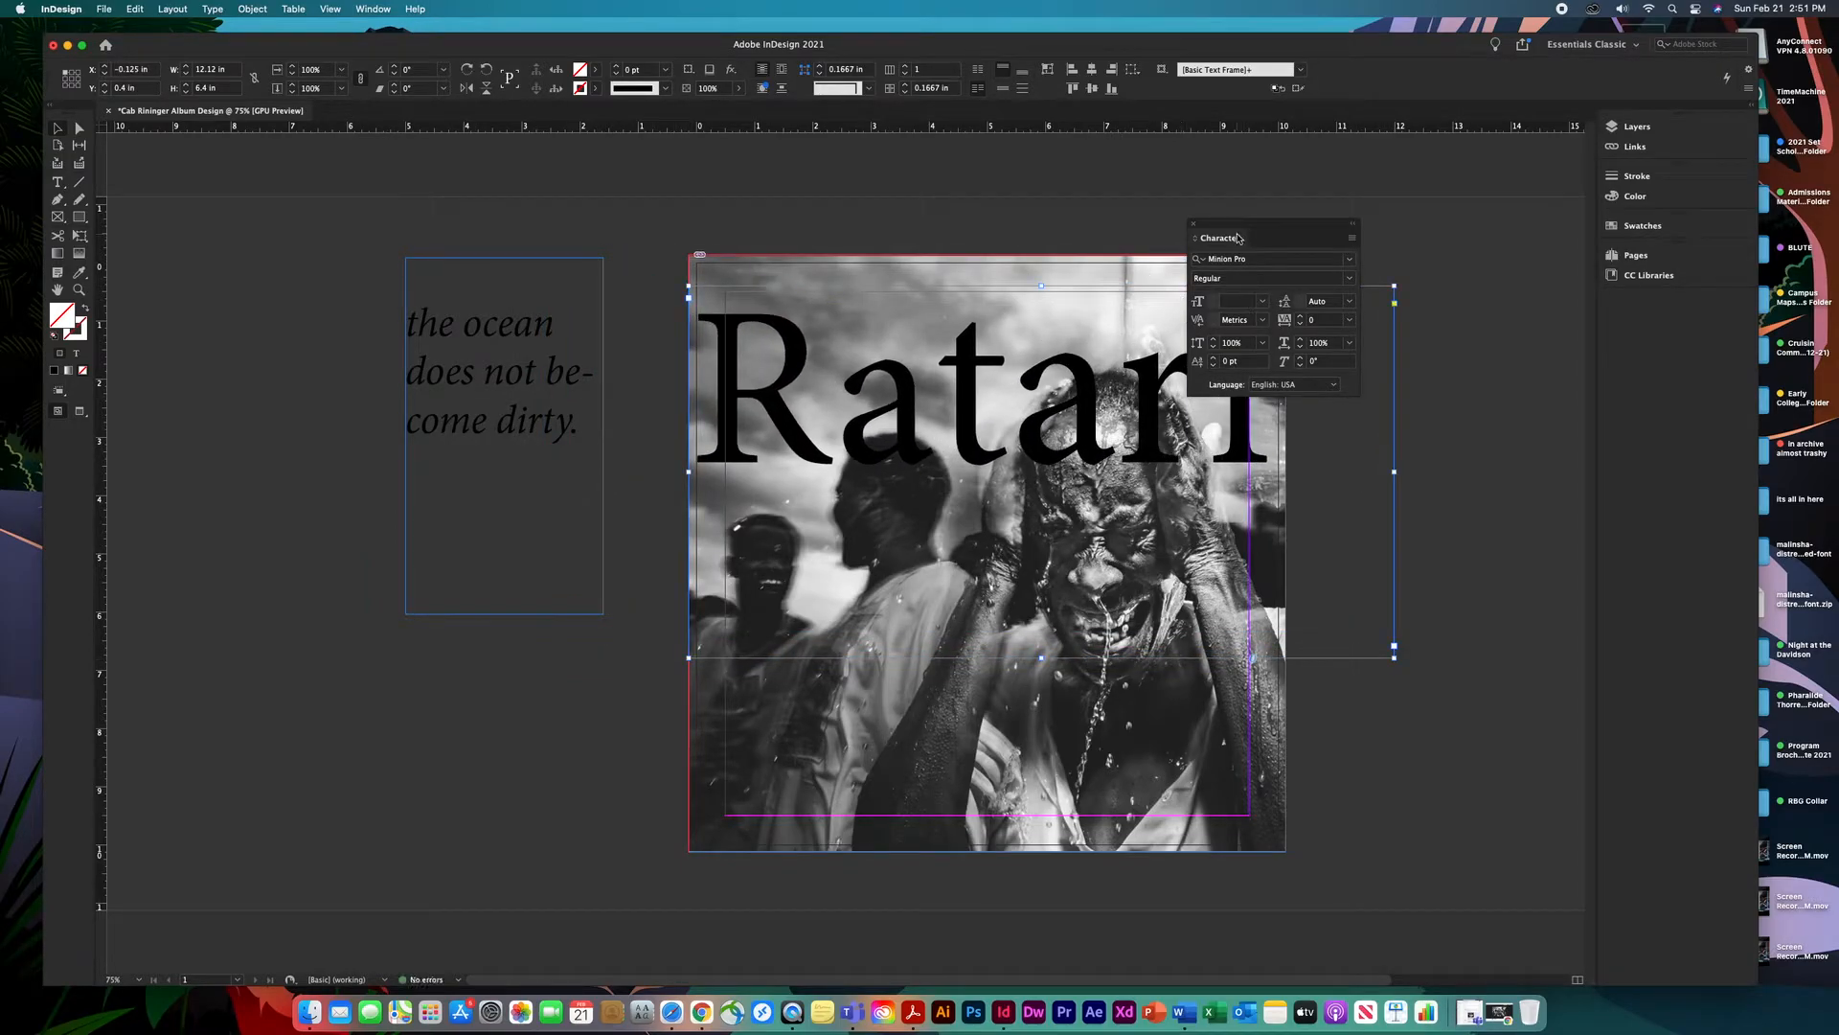
drag(1237, 238, 1382, 203)
click(1444, 469)
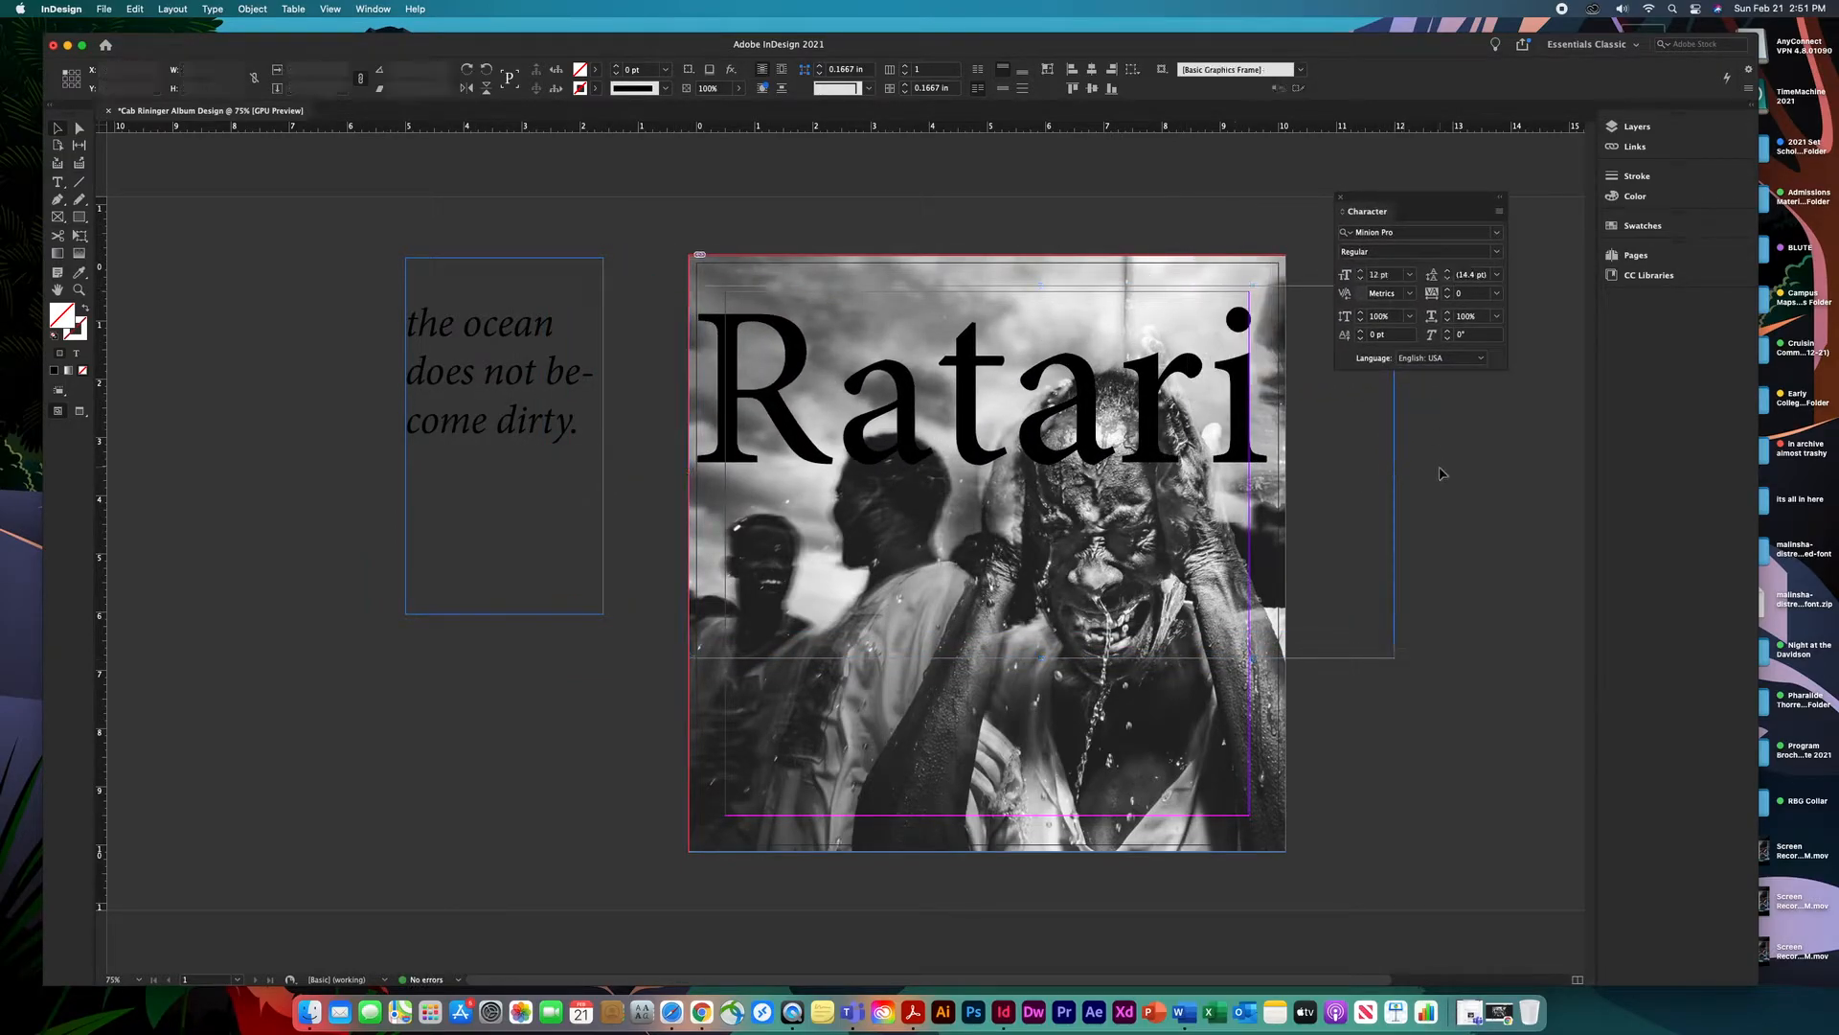
key(w)
click(1254, 456)
drag(1254, 456, 1257, 450)
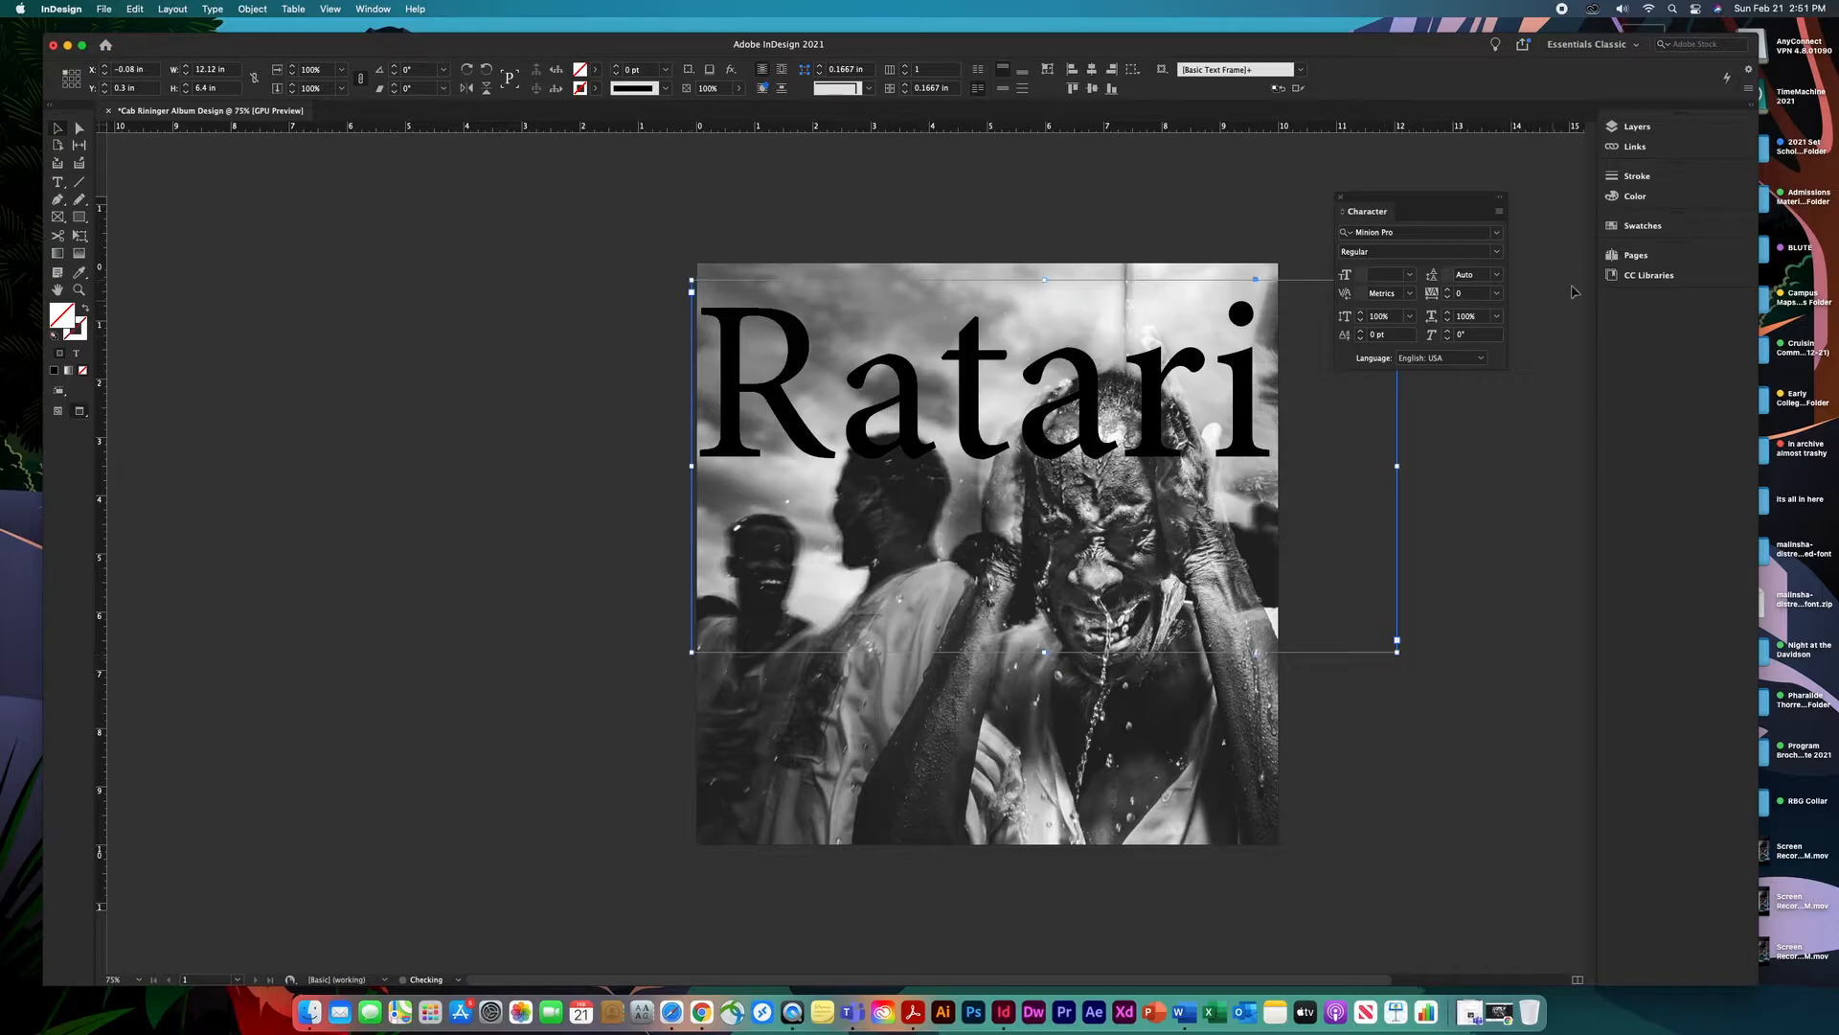
Try the Paper swatch on the Ratari text, and colour the text yellow with C=0 M=0 Y=100 K=0.
click(1640, 226)
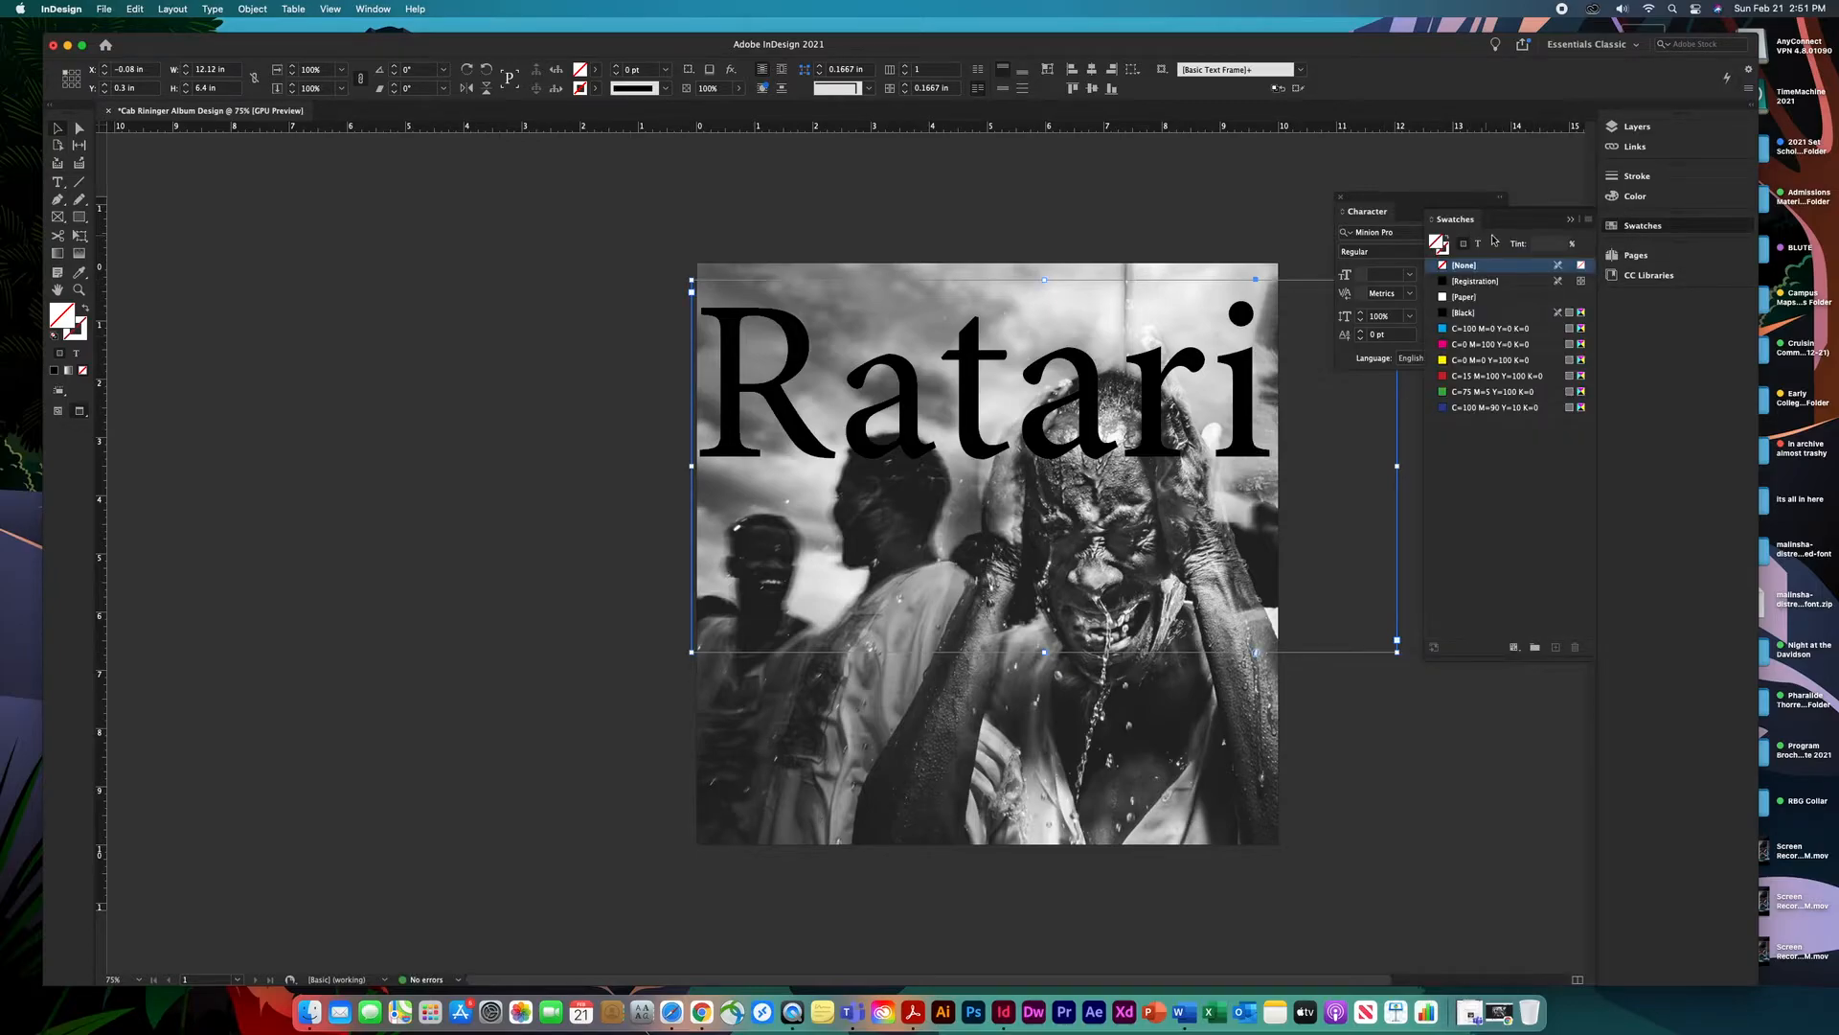
click(1479, 244)
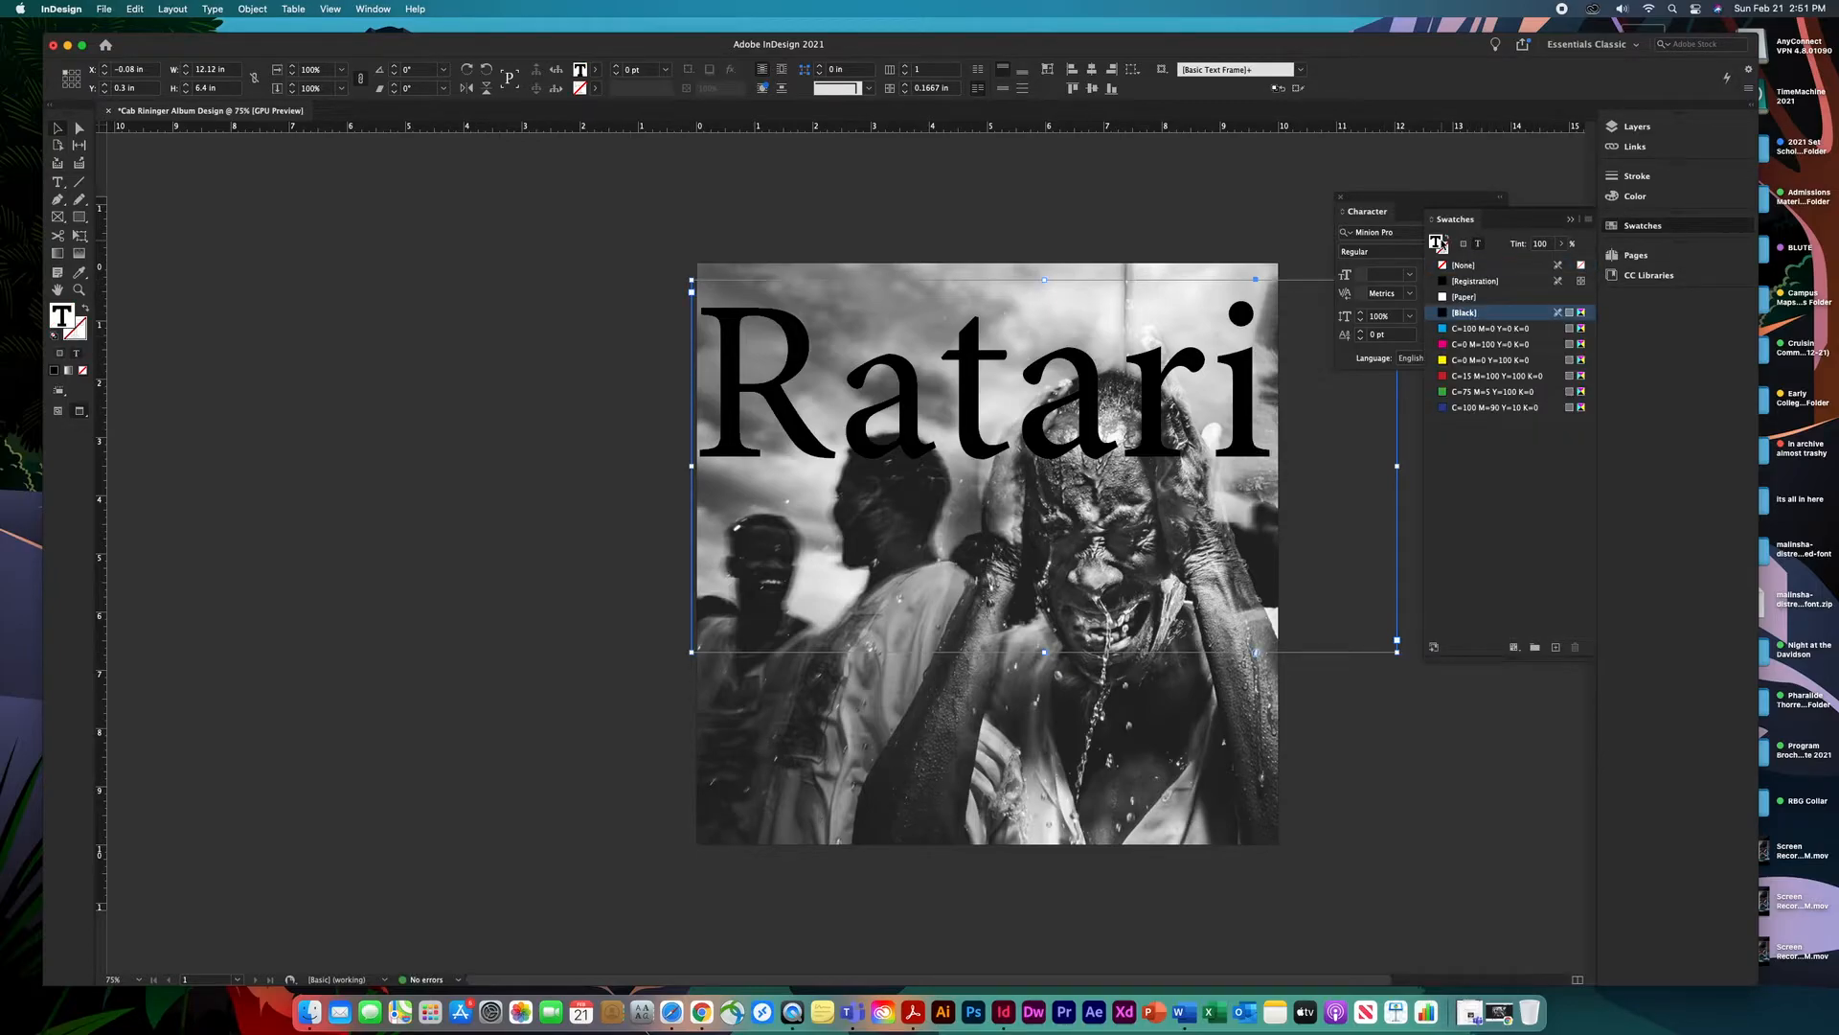
click(1457, 298)
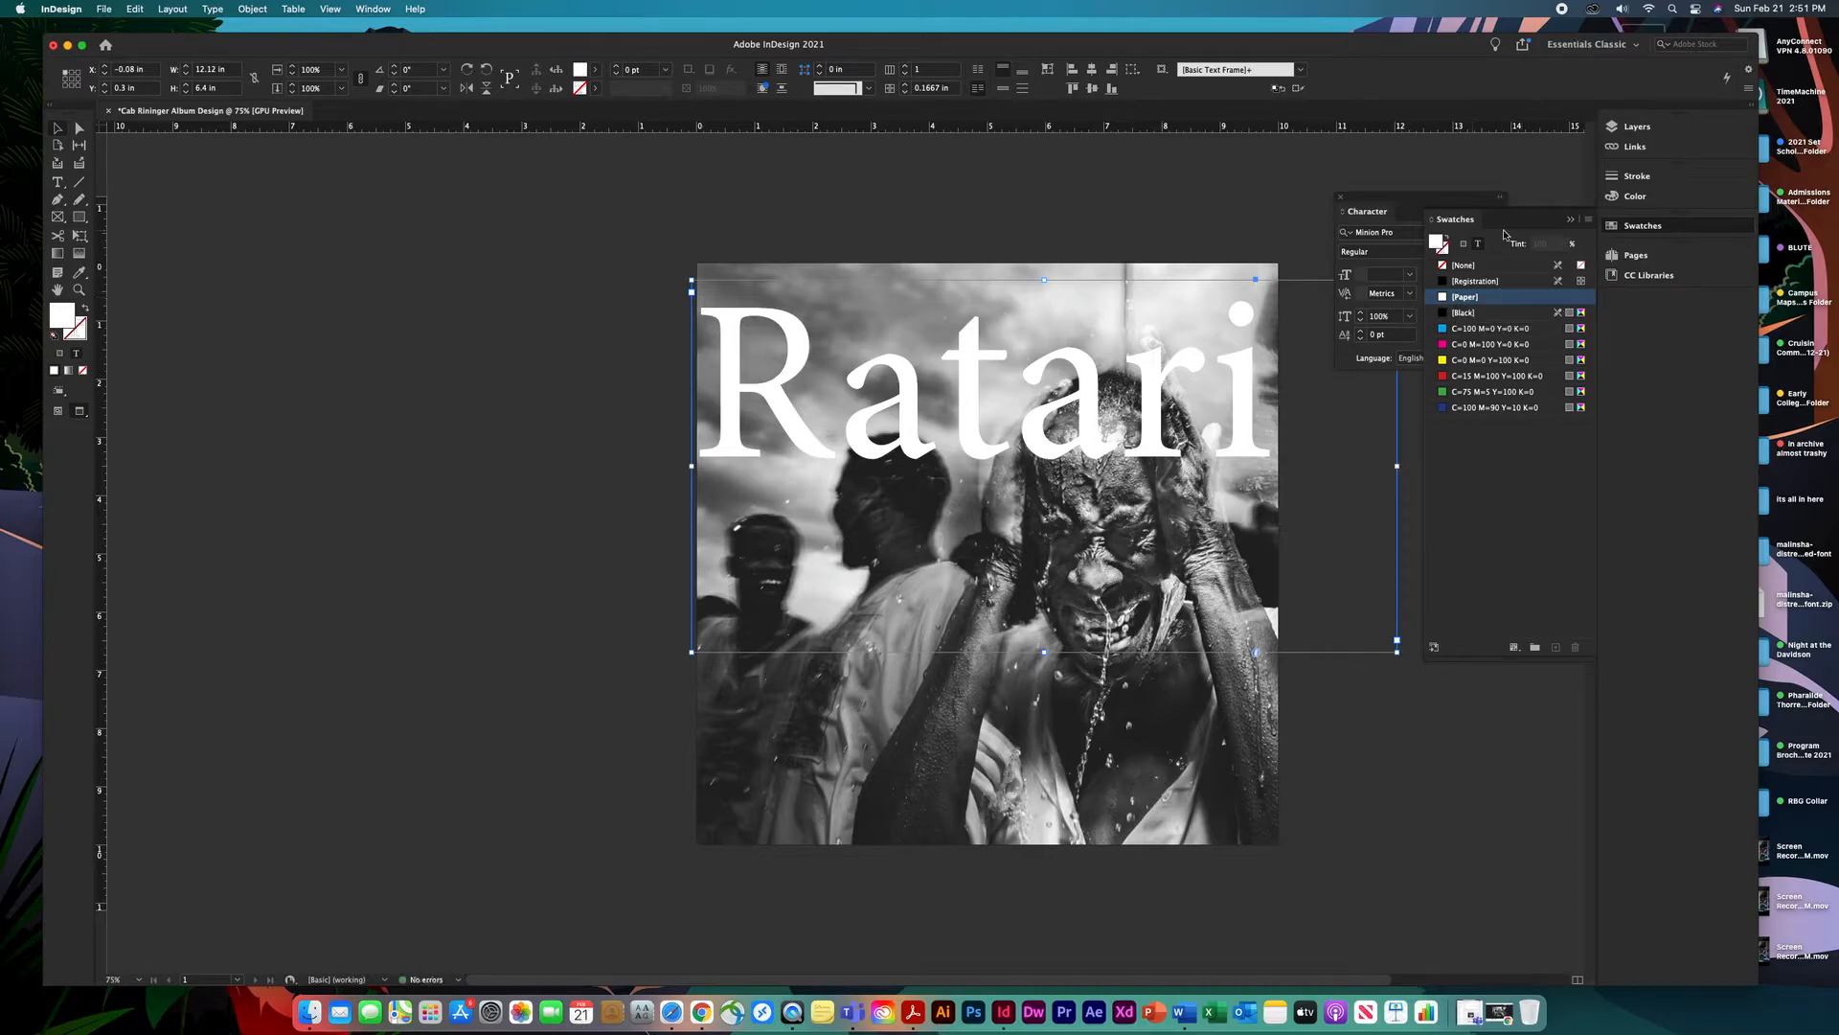
click(1465, 362)
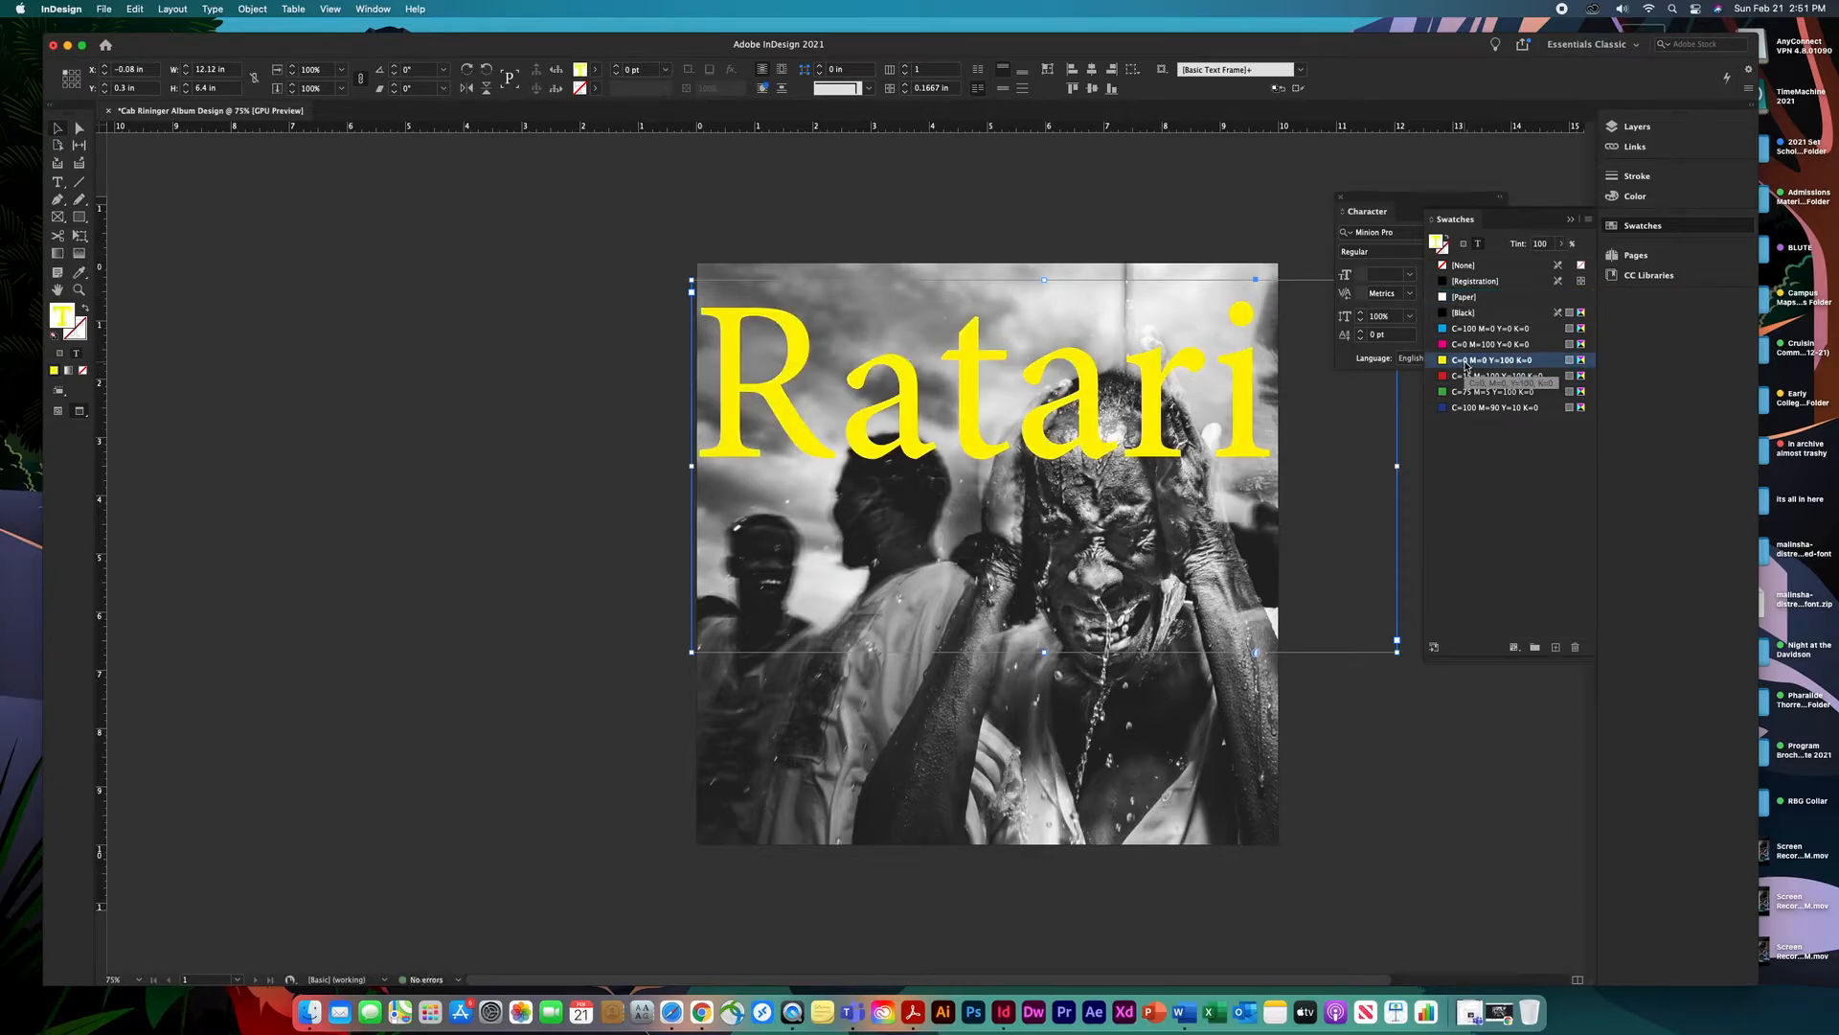
click(1571, 230)
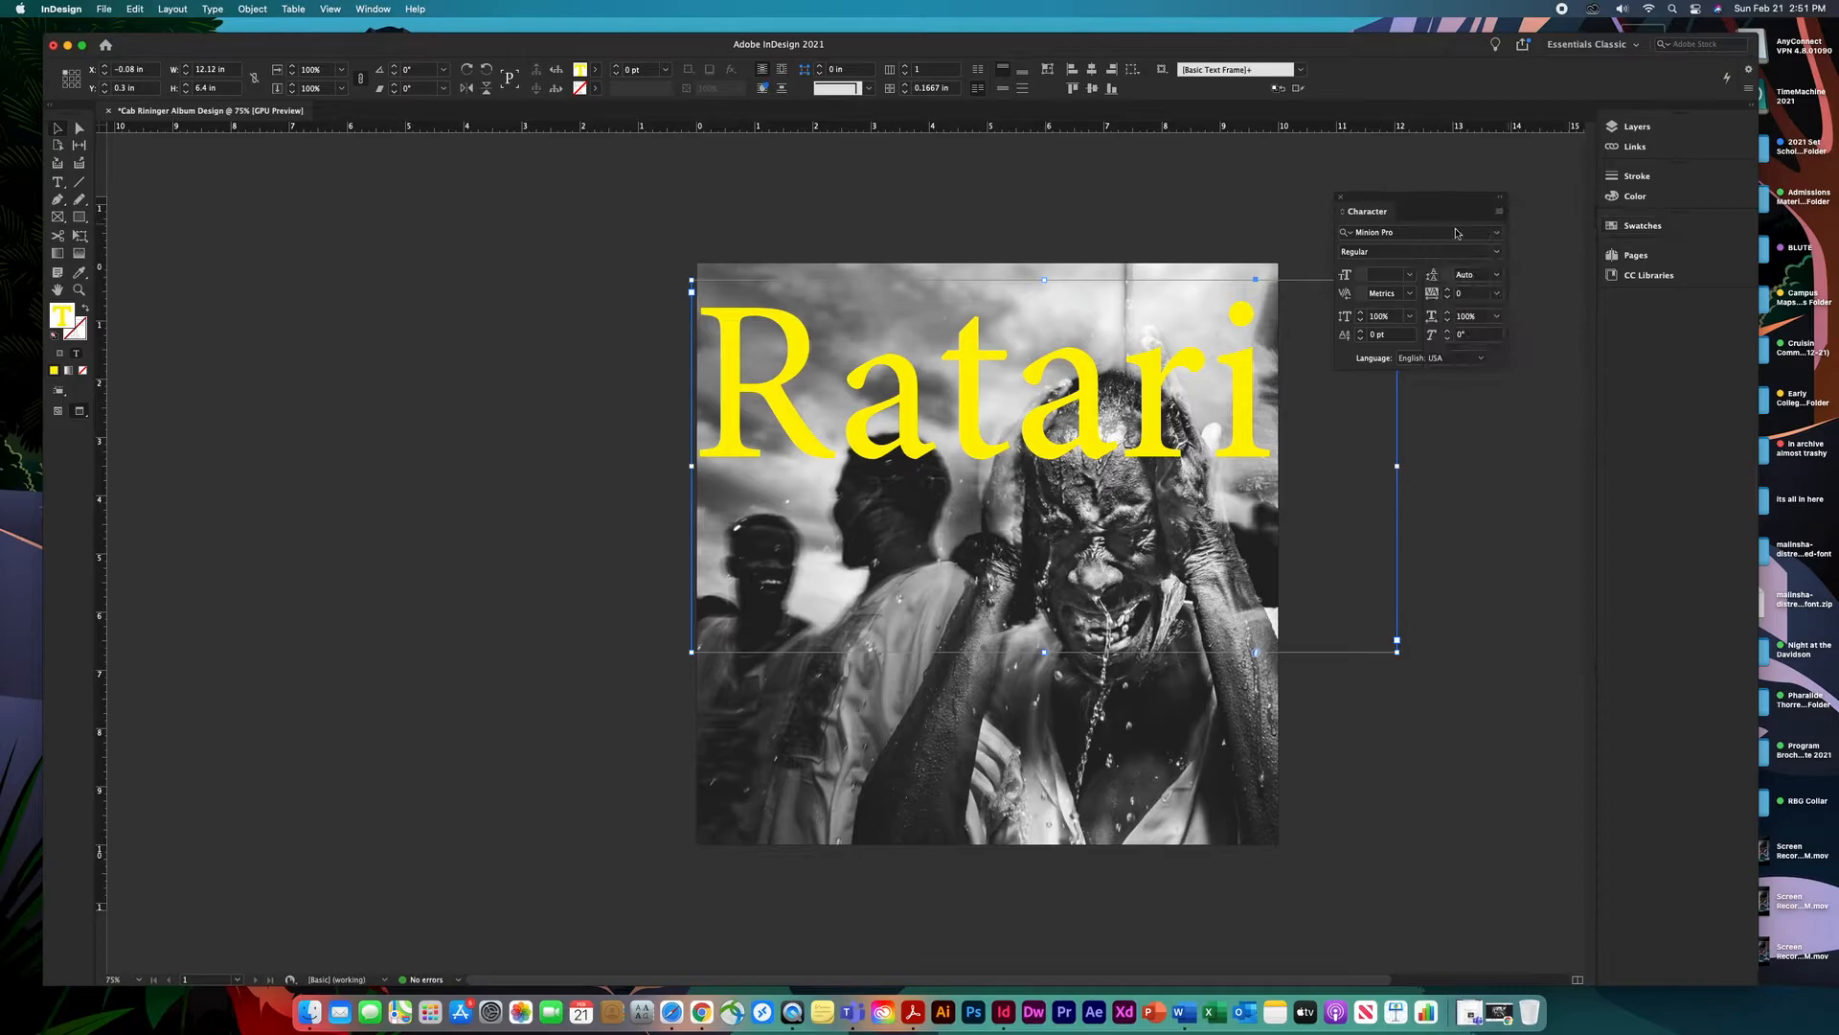
Shrink the Ratari frame to about 10.74 x 3.78 in and shift it up to about X -0.04 in, Y -0.2 in.
drag(1396, 652, 1317, 498)
click(1376, 524)
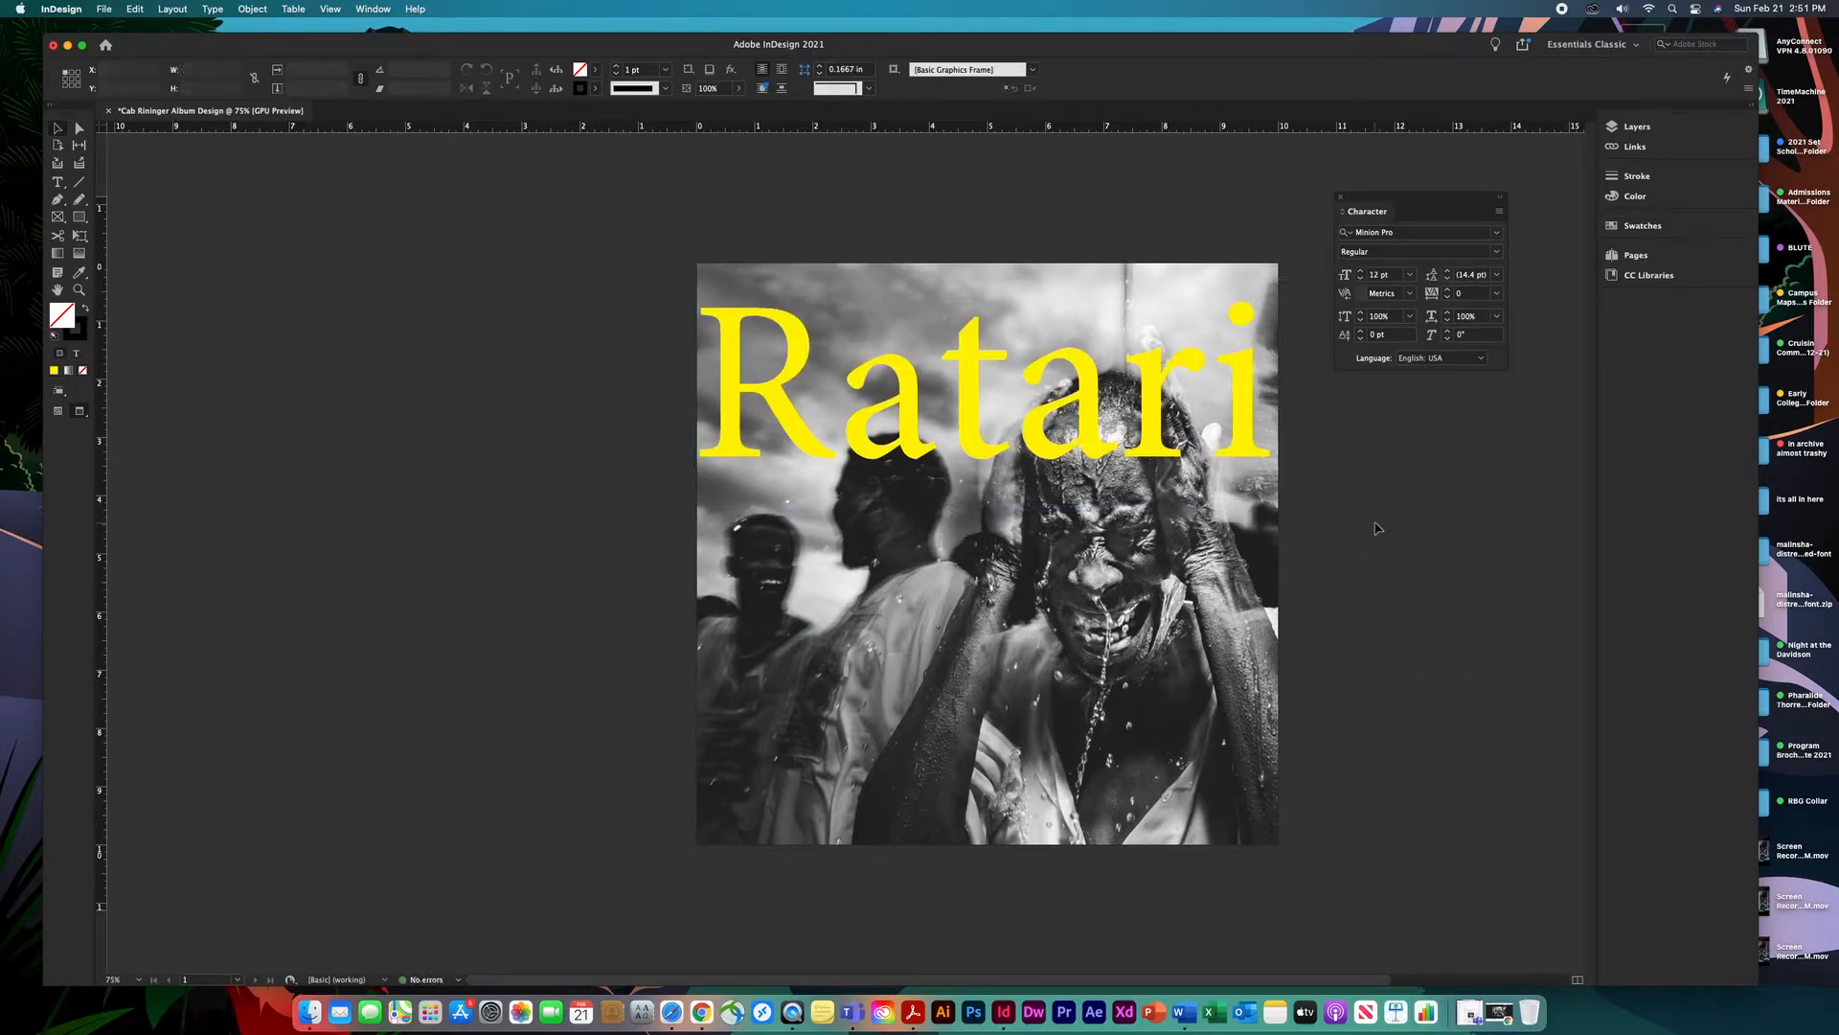
click(1266, 452)
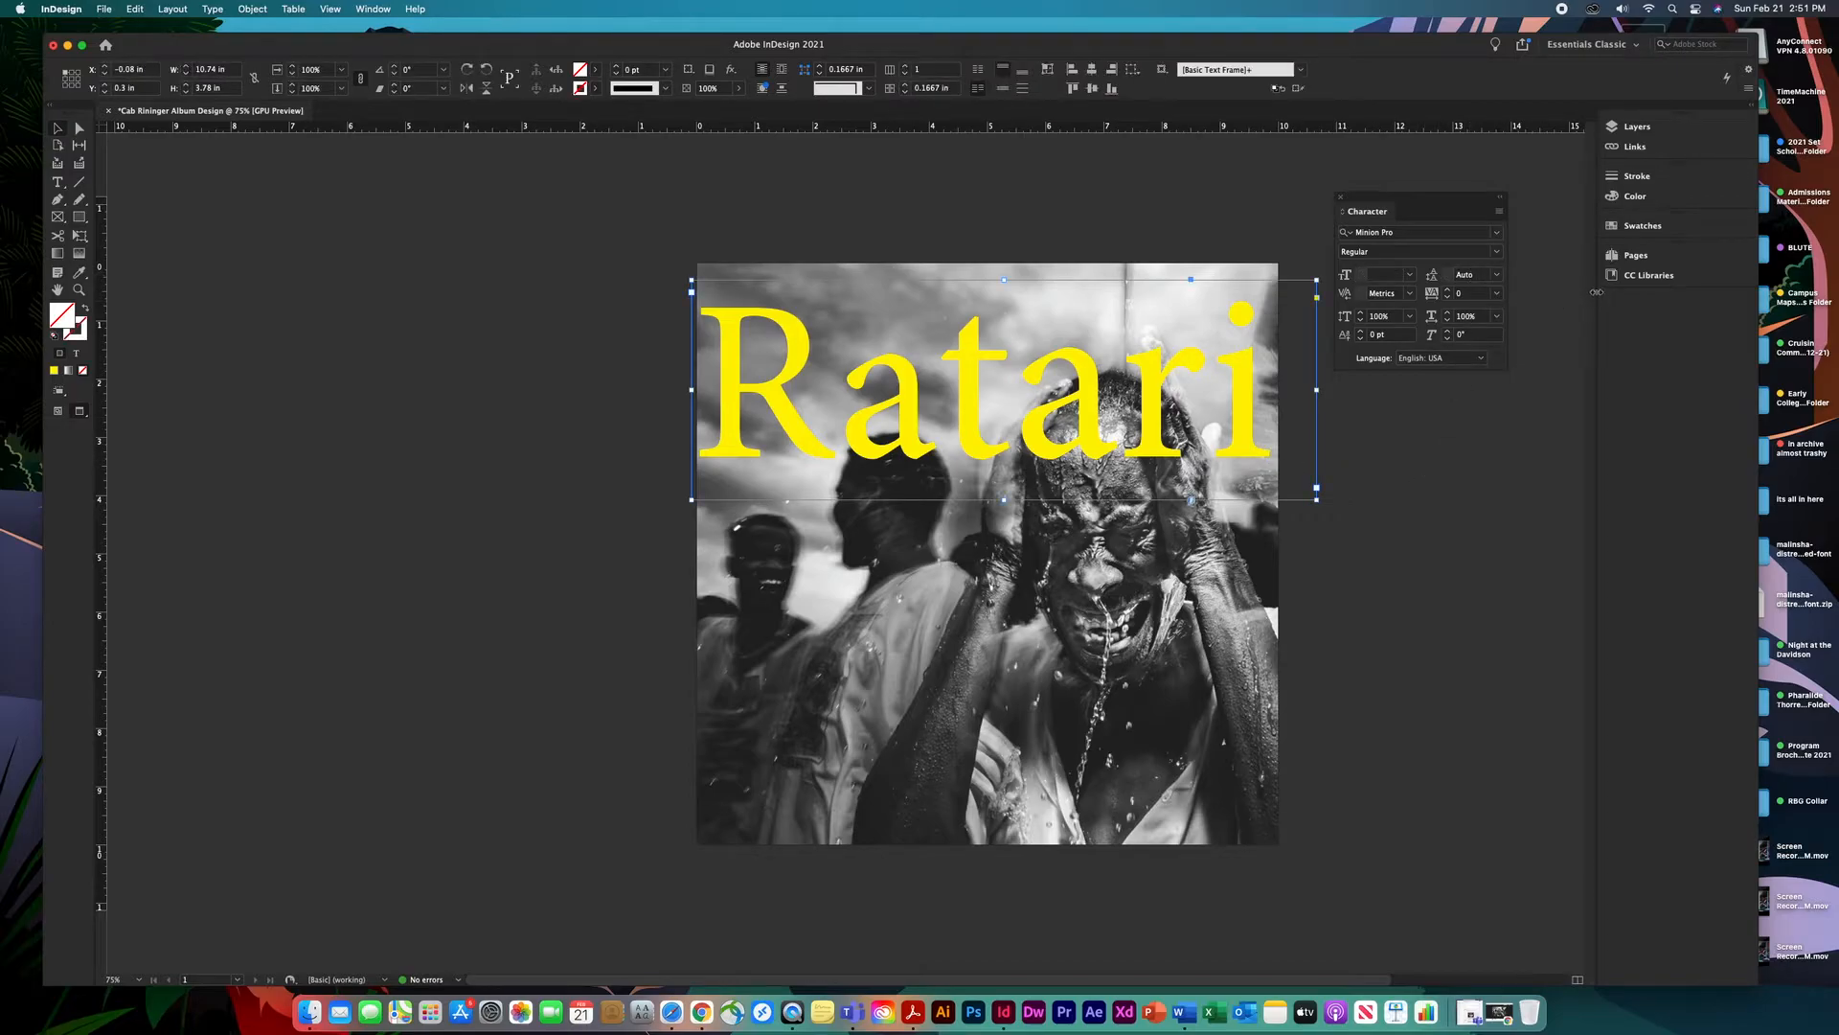
click(1655, 227)
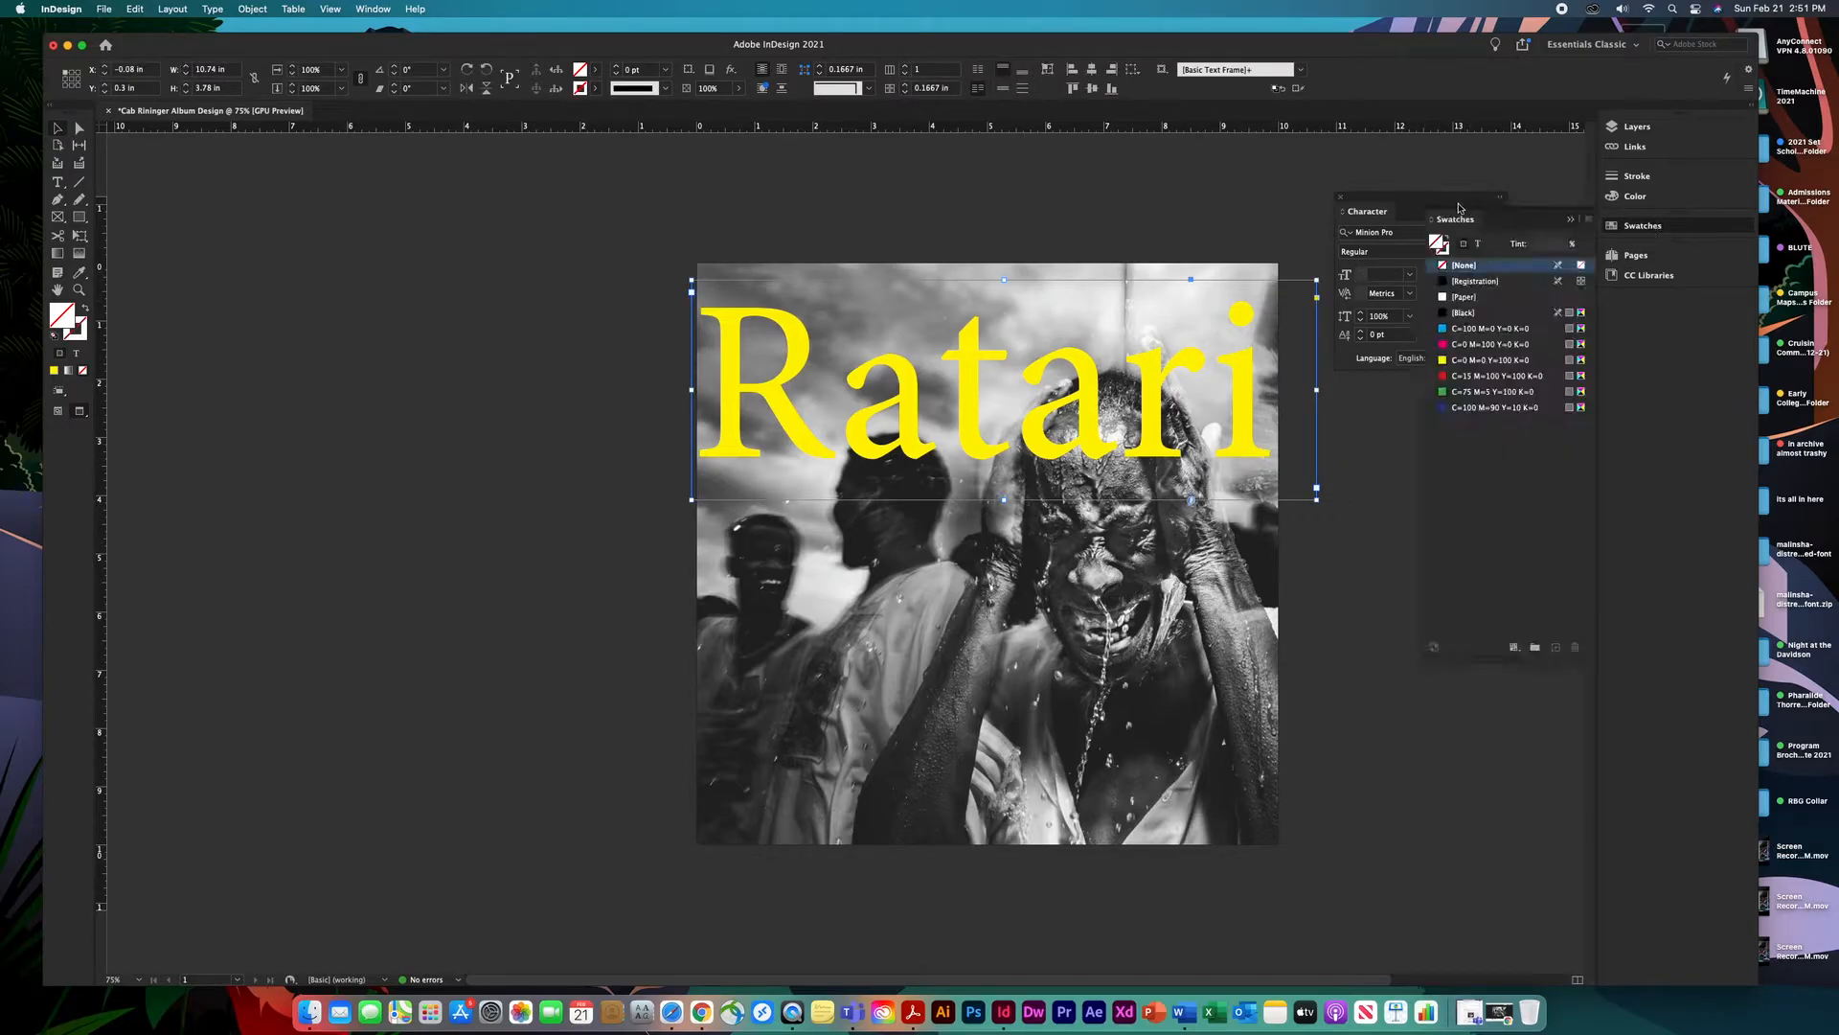
mouse_move(1251, 396)
mouse_down()
mouse_move(1247, 377)
mouse_move(1257, 412)
mouse_move(1255, 393)
mouse_up()
Sample several photo tones as the Ratari frame's fill with the Eyedropper, ending on a dark grey.
click(80, 274)
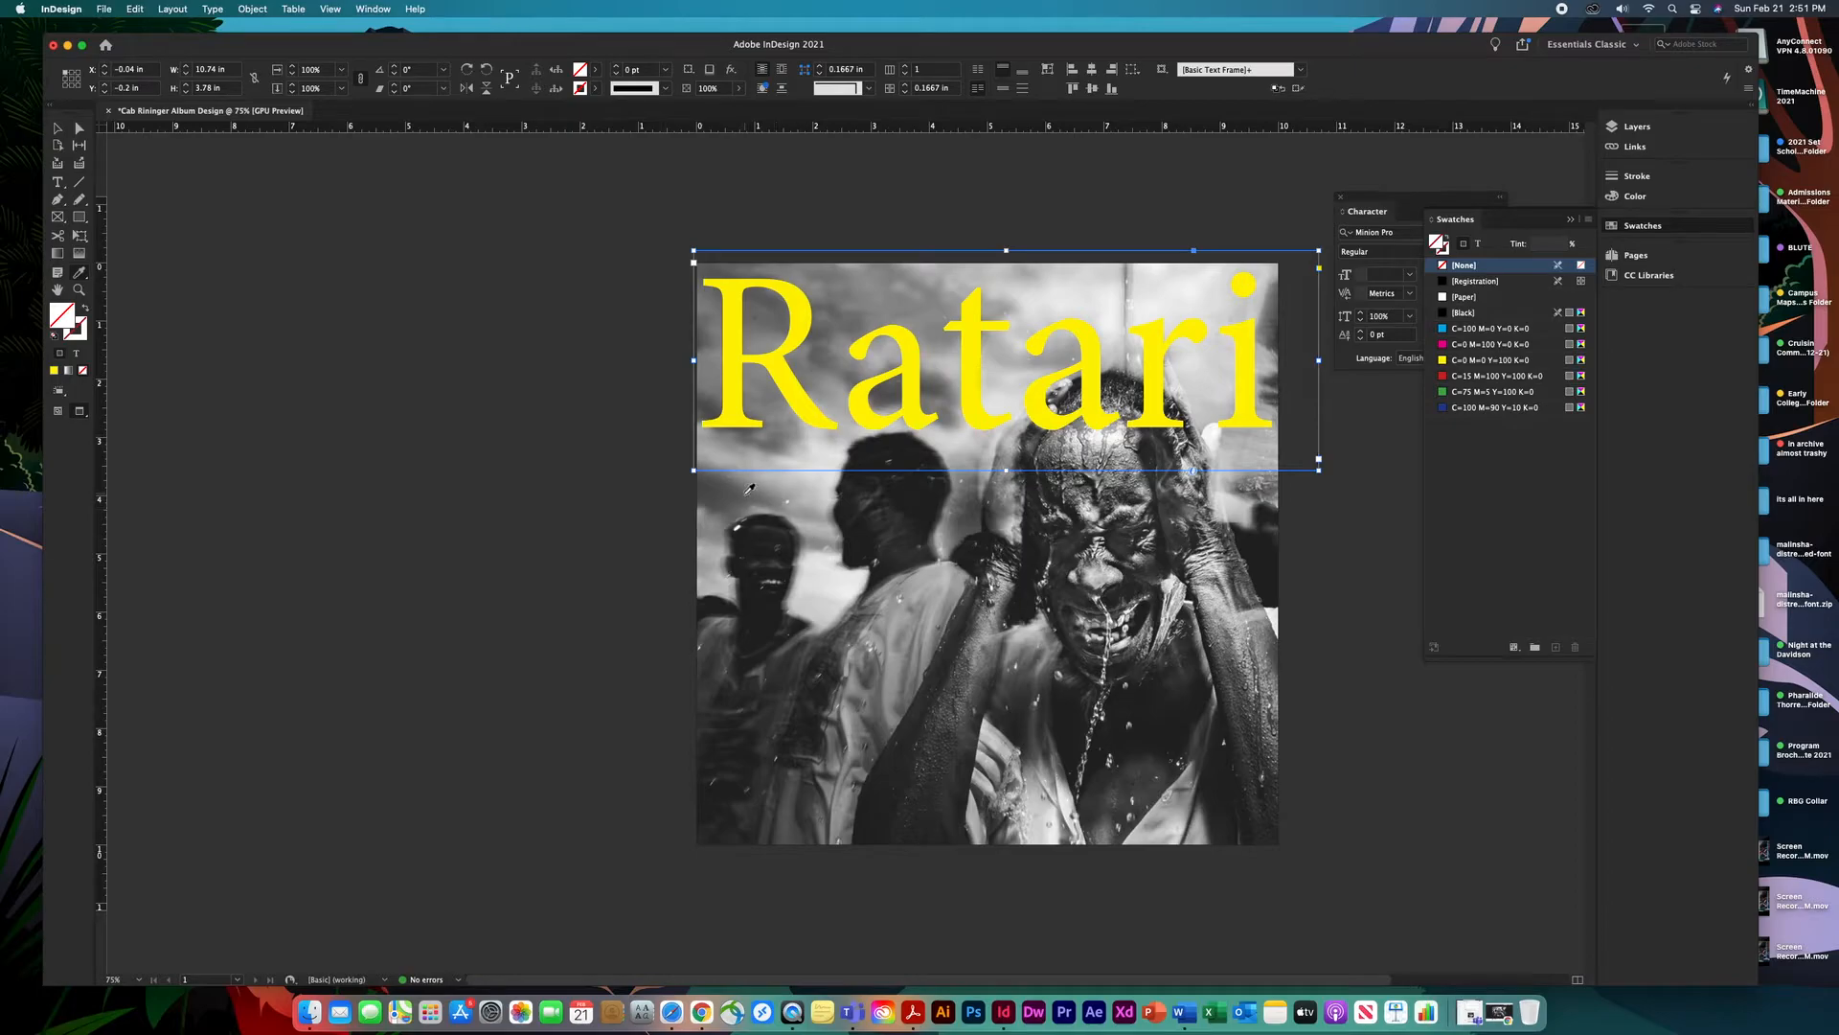
click(763, 517)
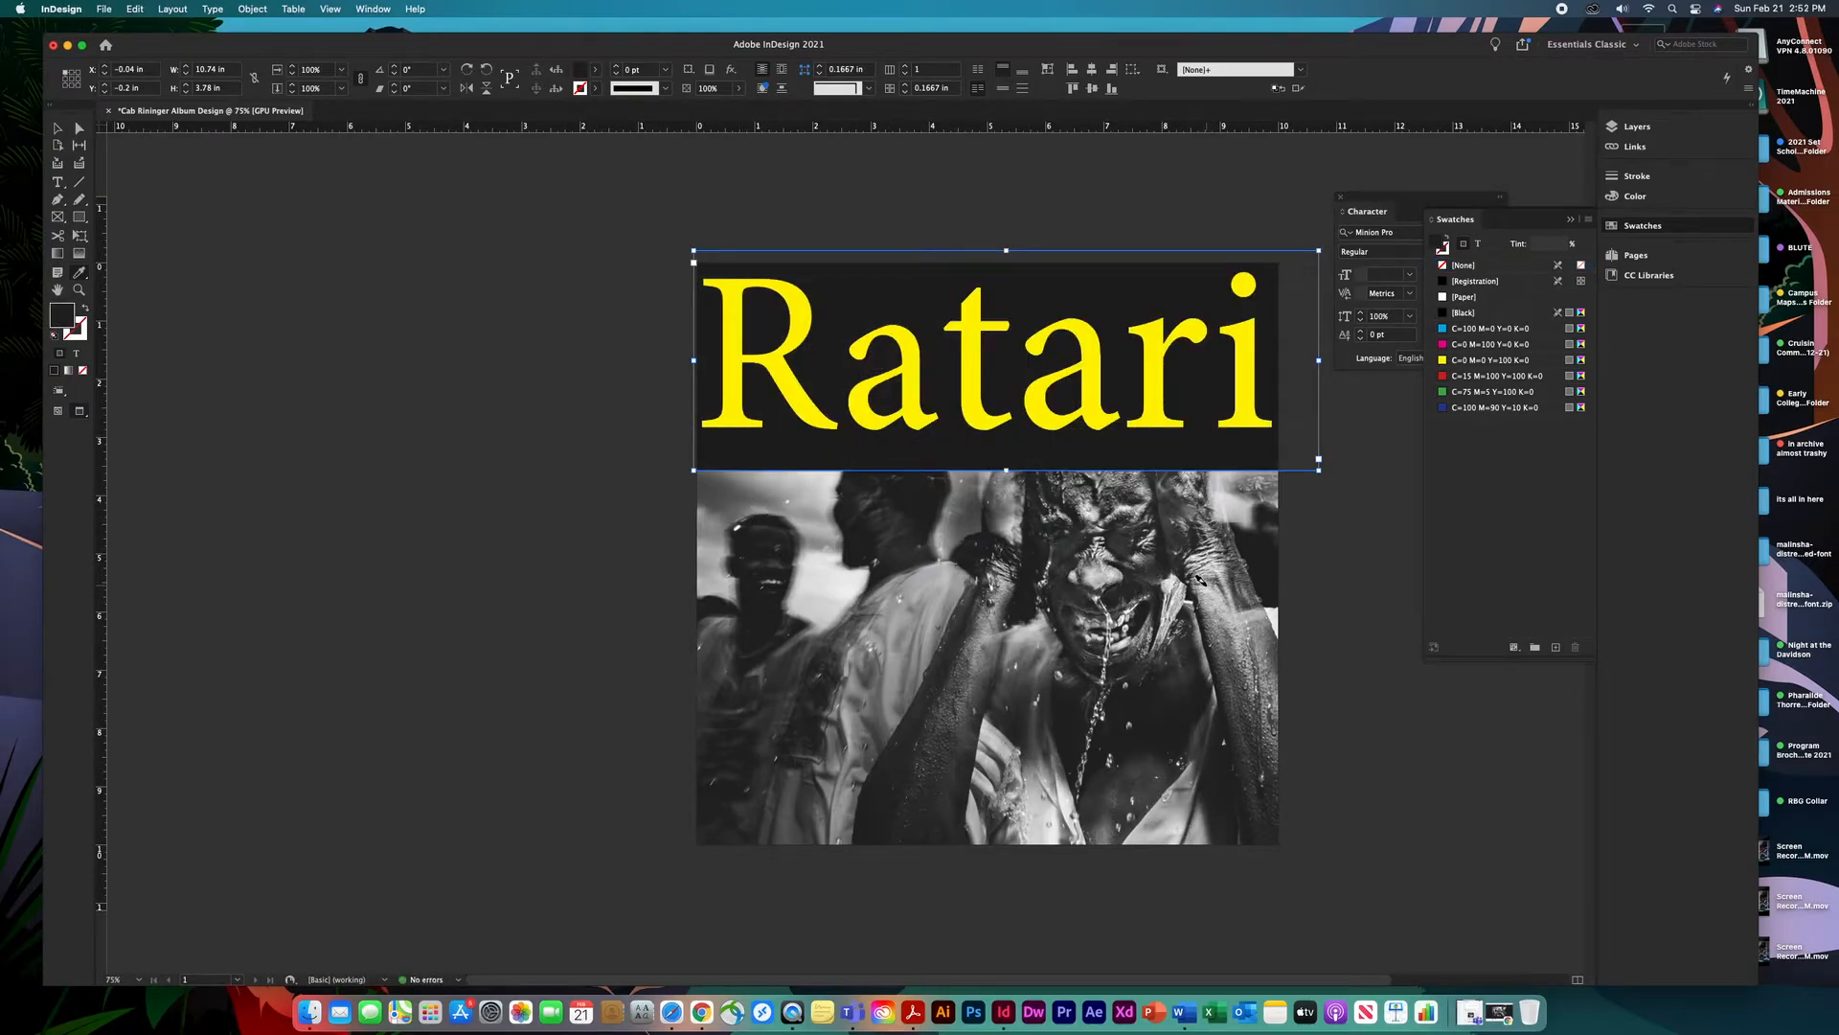
click(1090, 564)
click(1102, 577)
click(1161, 578)
click(1171, 567)
click(1238, 555)
click(1177, 529)
click(1170, 522)
click(1008, 580)
click(845, 584)
click(757, 644)
click(901, 663)
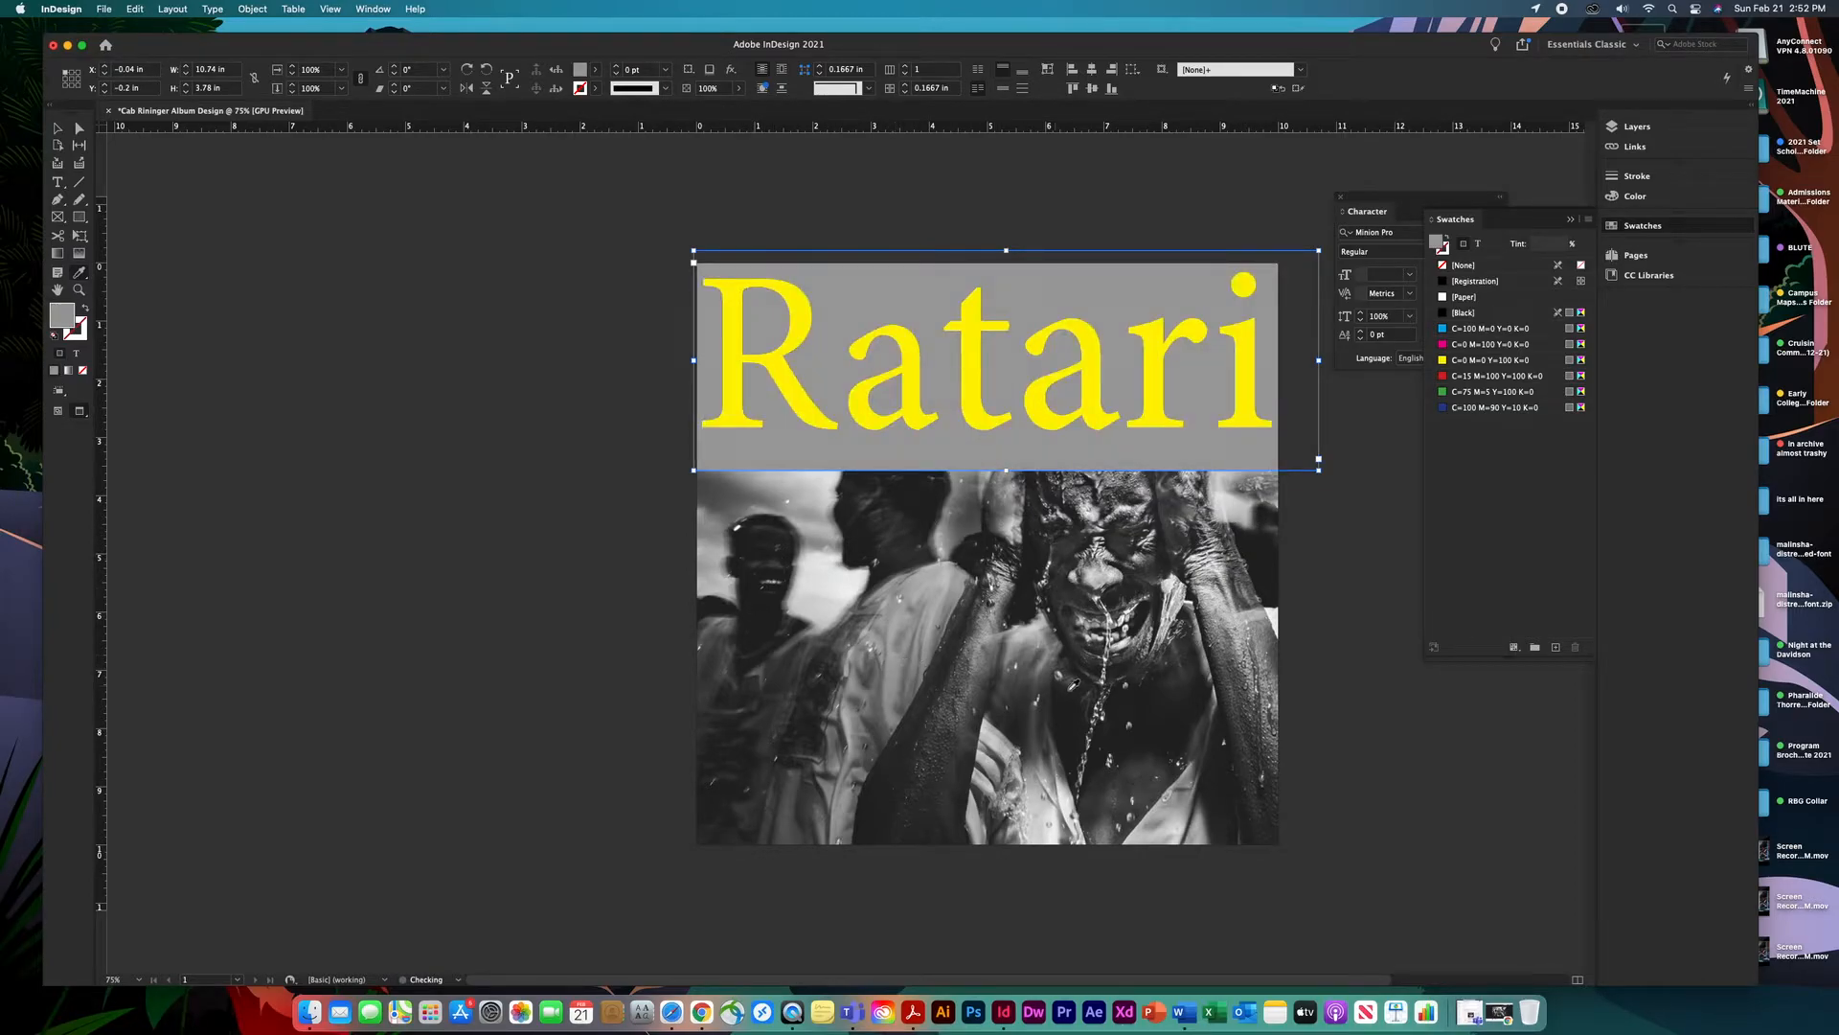
click(1070, 686)
Nudge the dark grey Ratari frame down to about Y -0.125 in and deselect it.
click(57, 129)
click(406, 246)
click(873, 346)
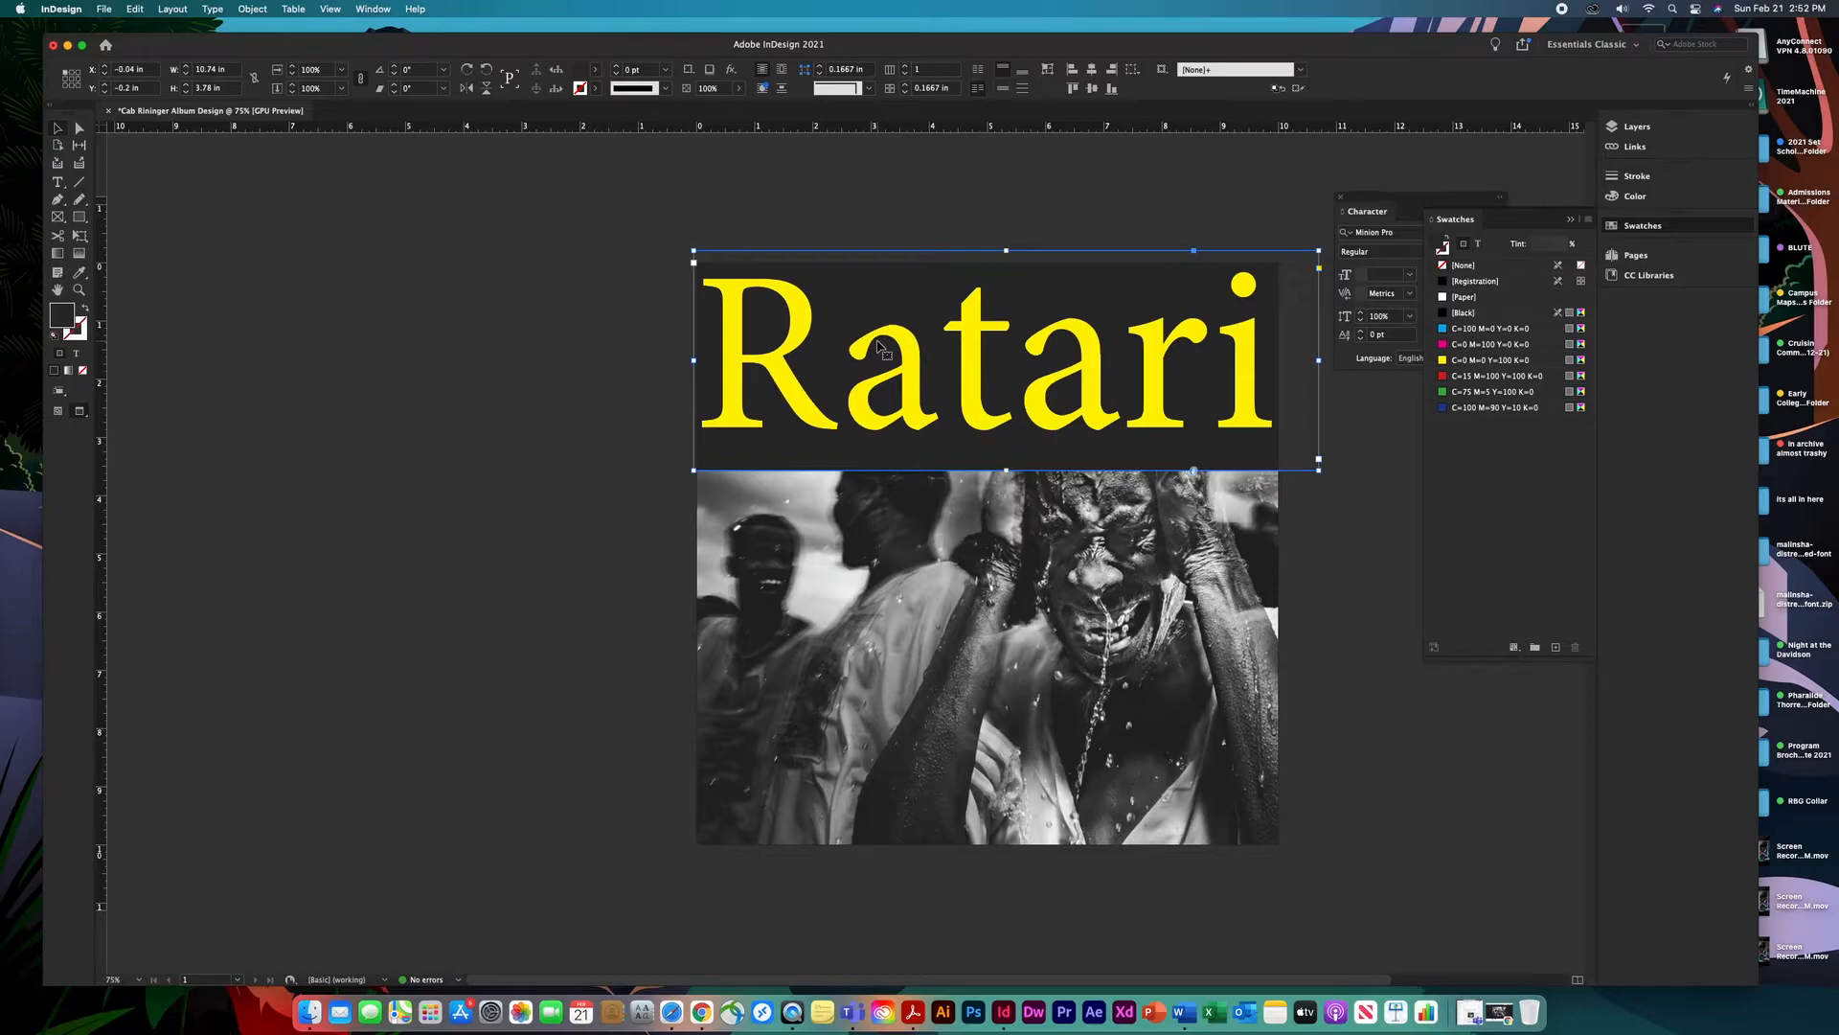
drag(972, 402, 971, 403)
click(1303, 601)
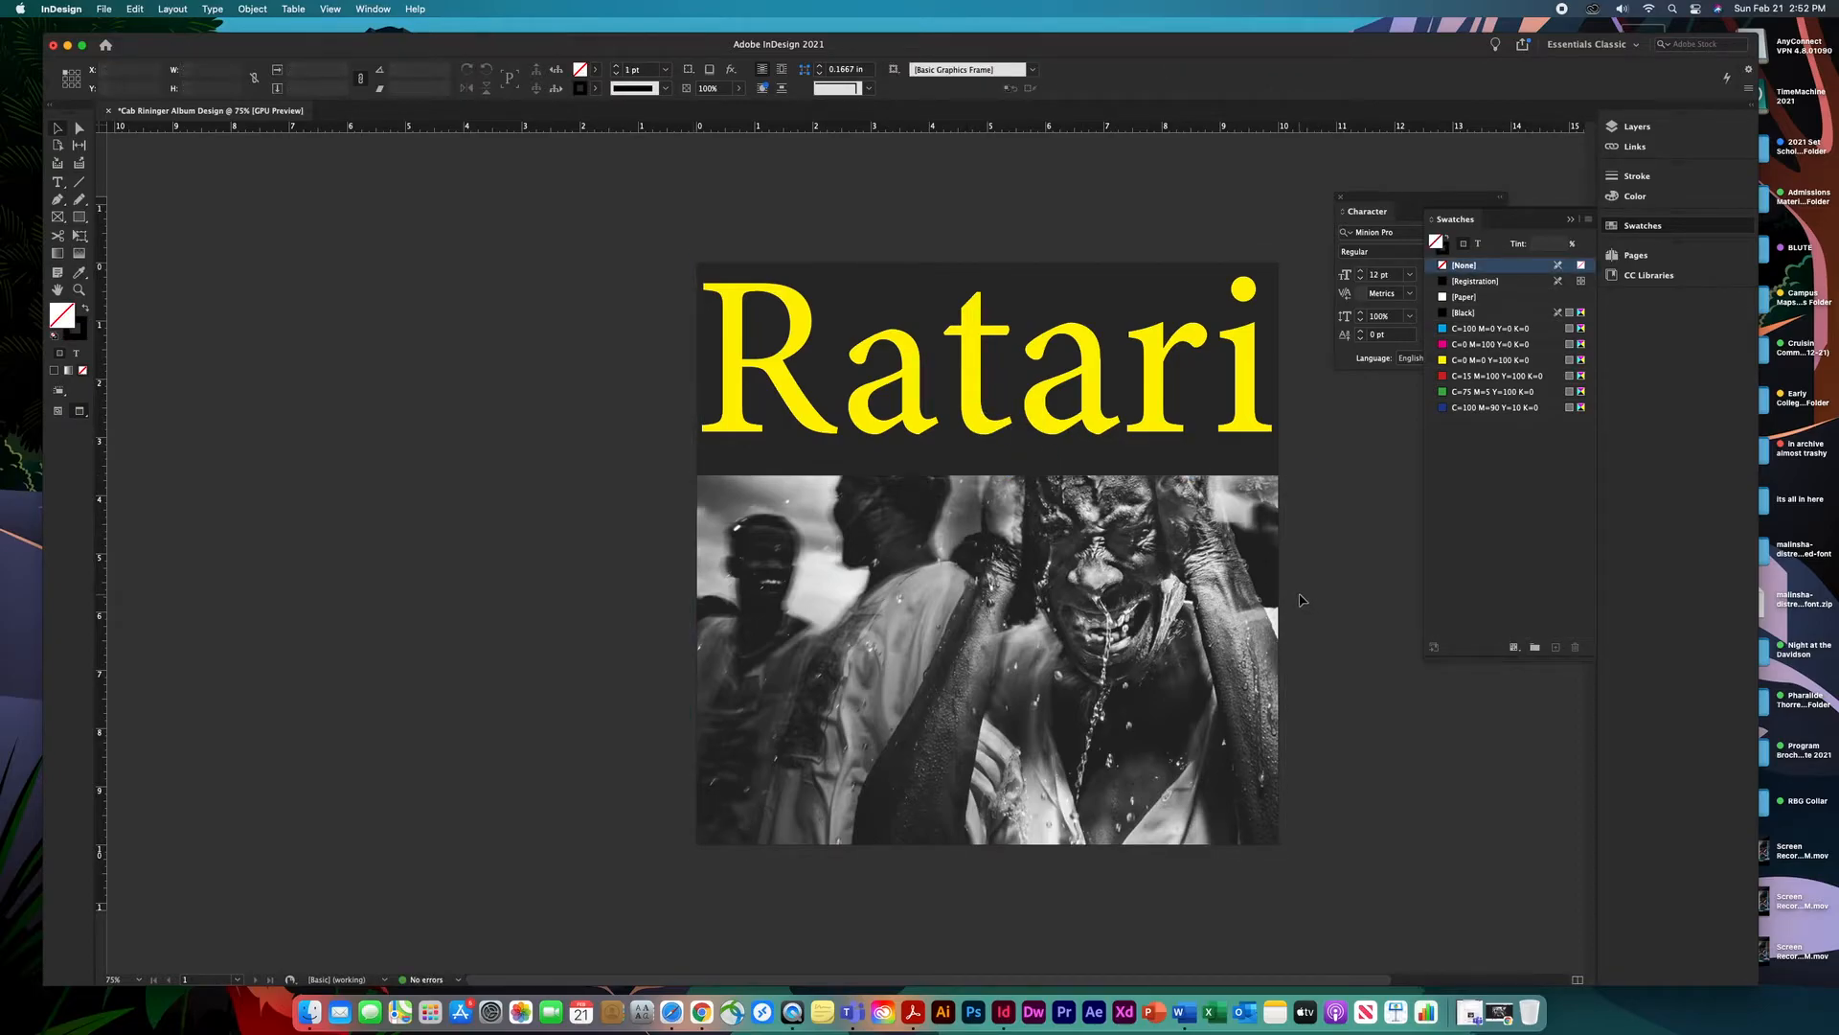
Preview installed fonts on the Ratari text, from American Typewriter down to Avenir and back up to Atrament.
click(1054, 407)
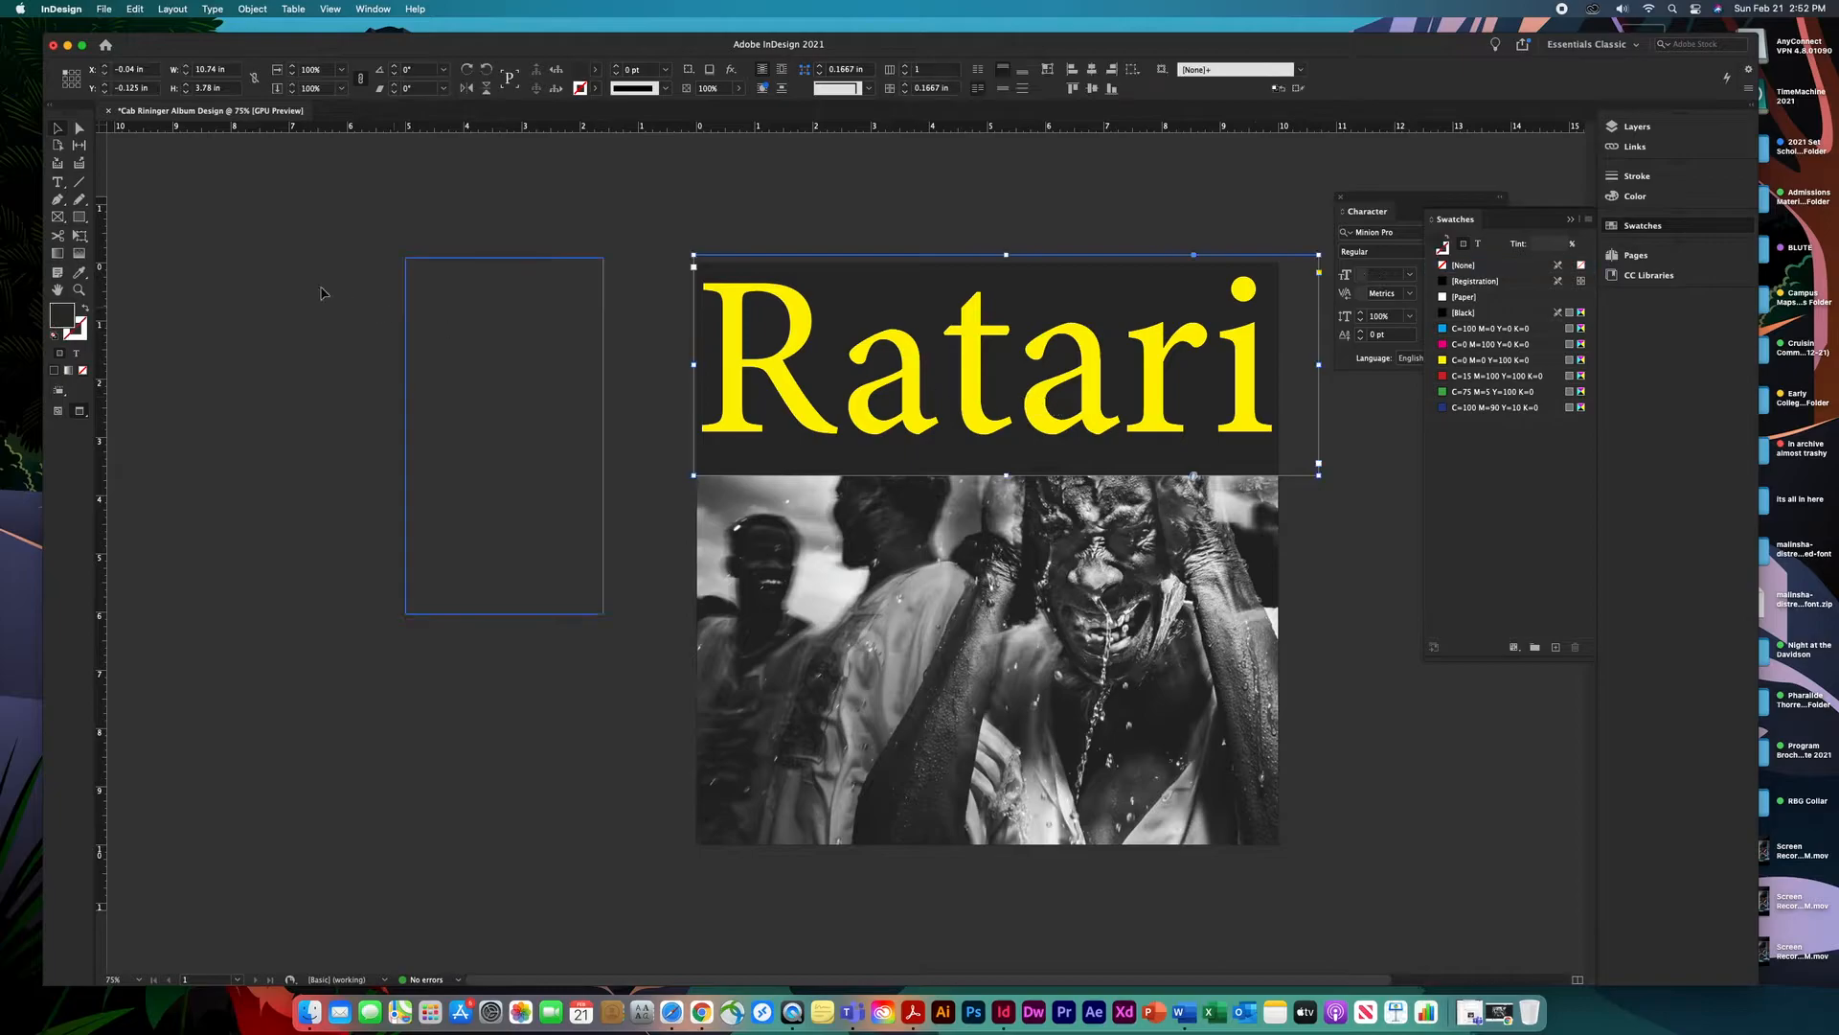
click(56, 183)
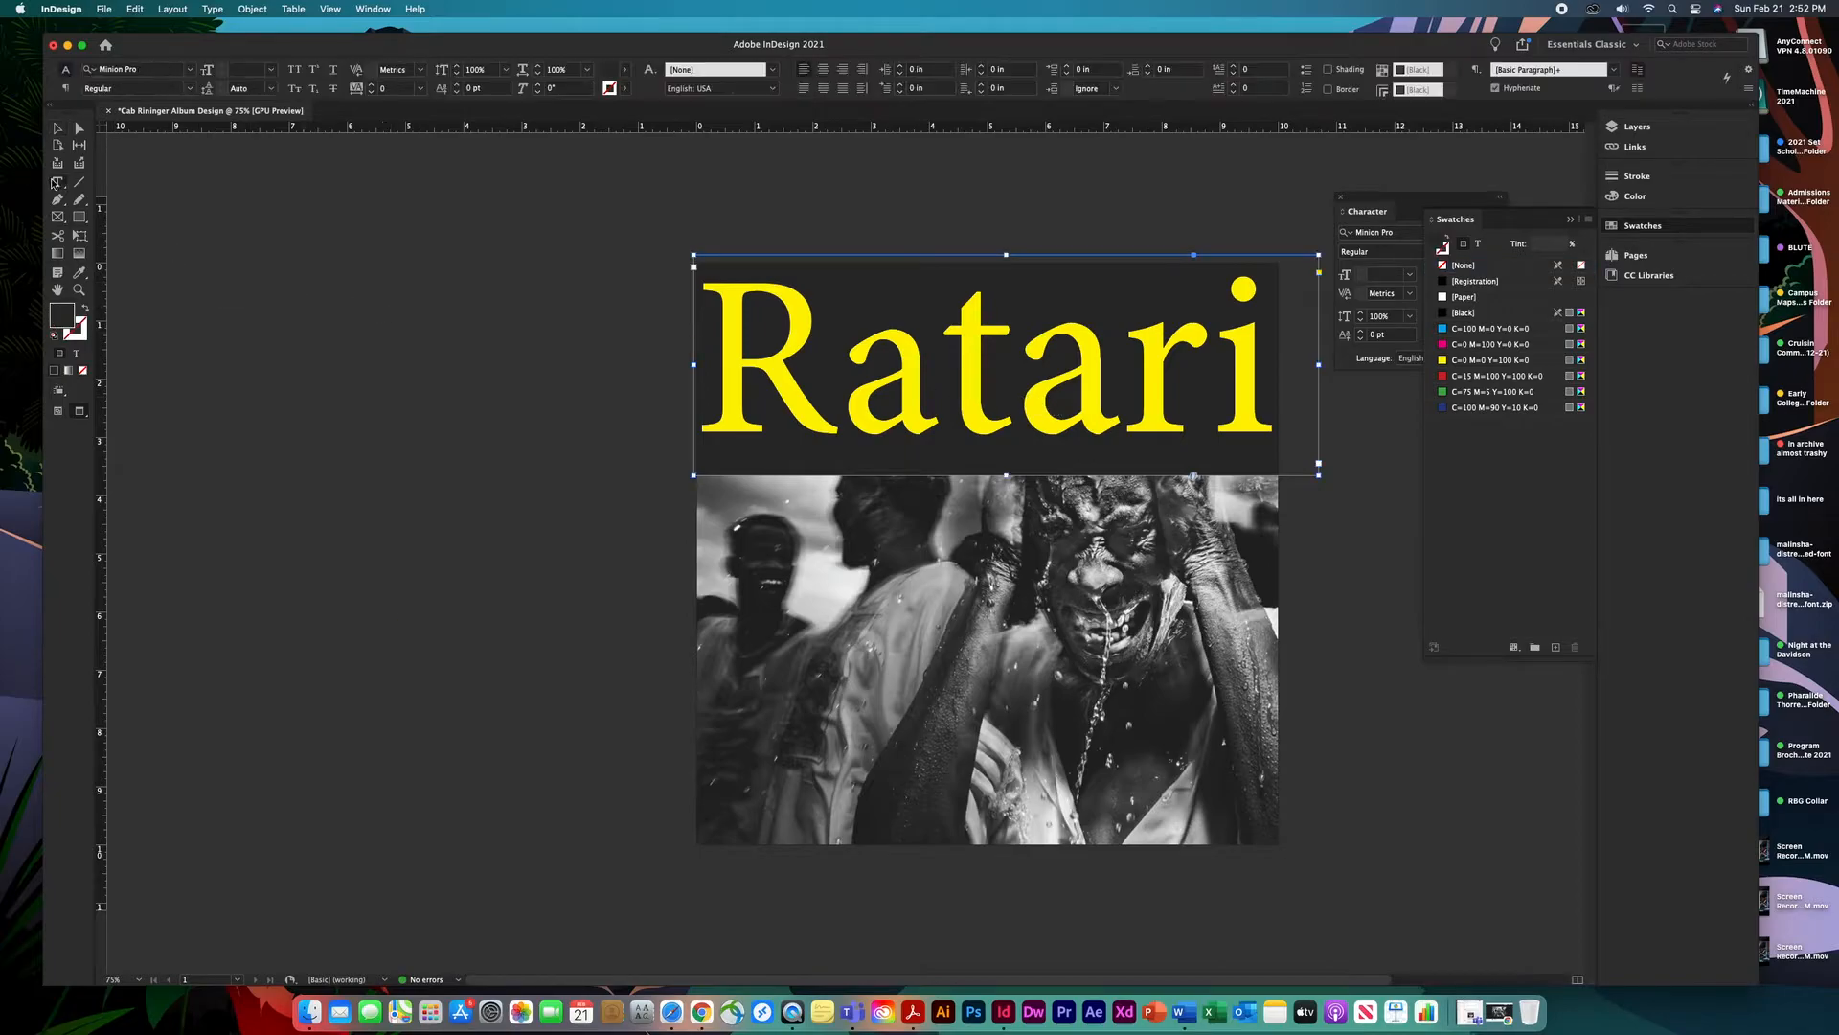
click(190, 70)
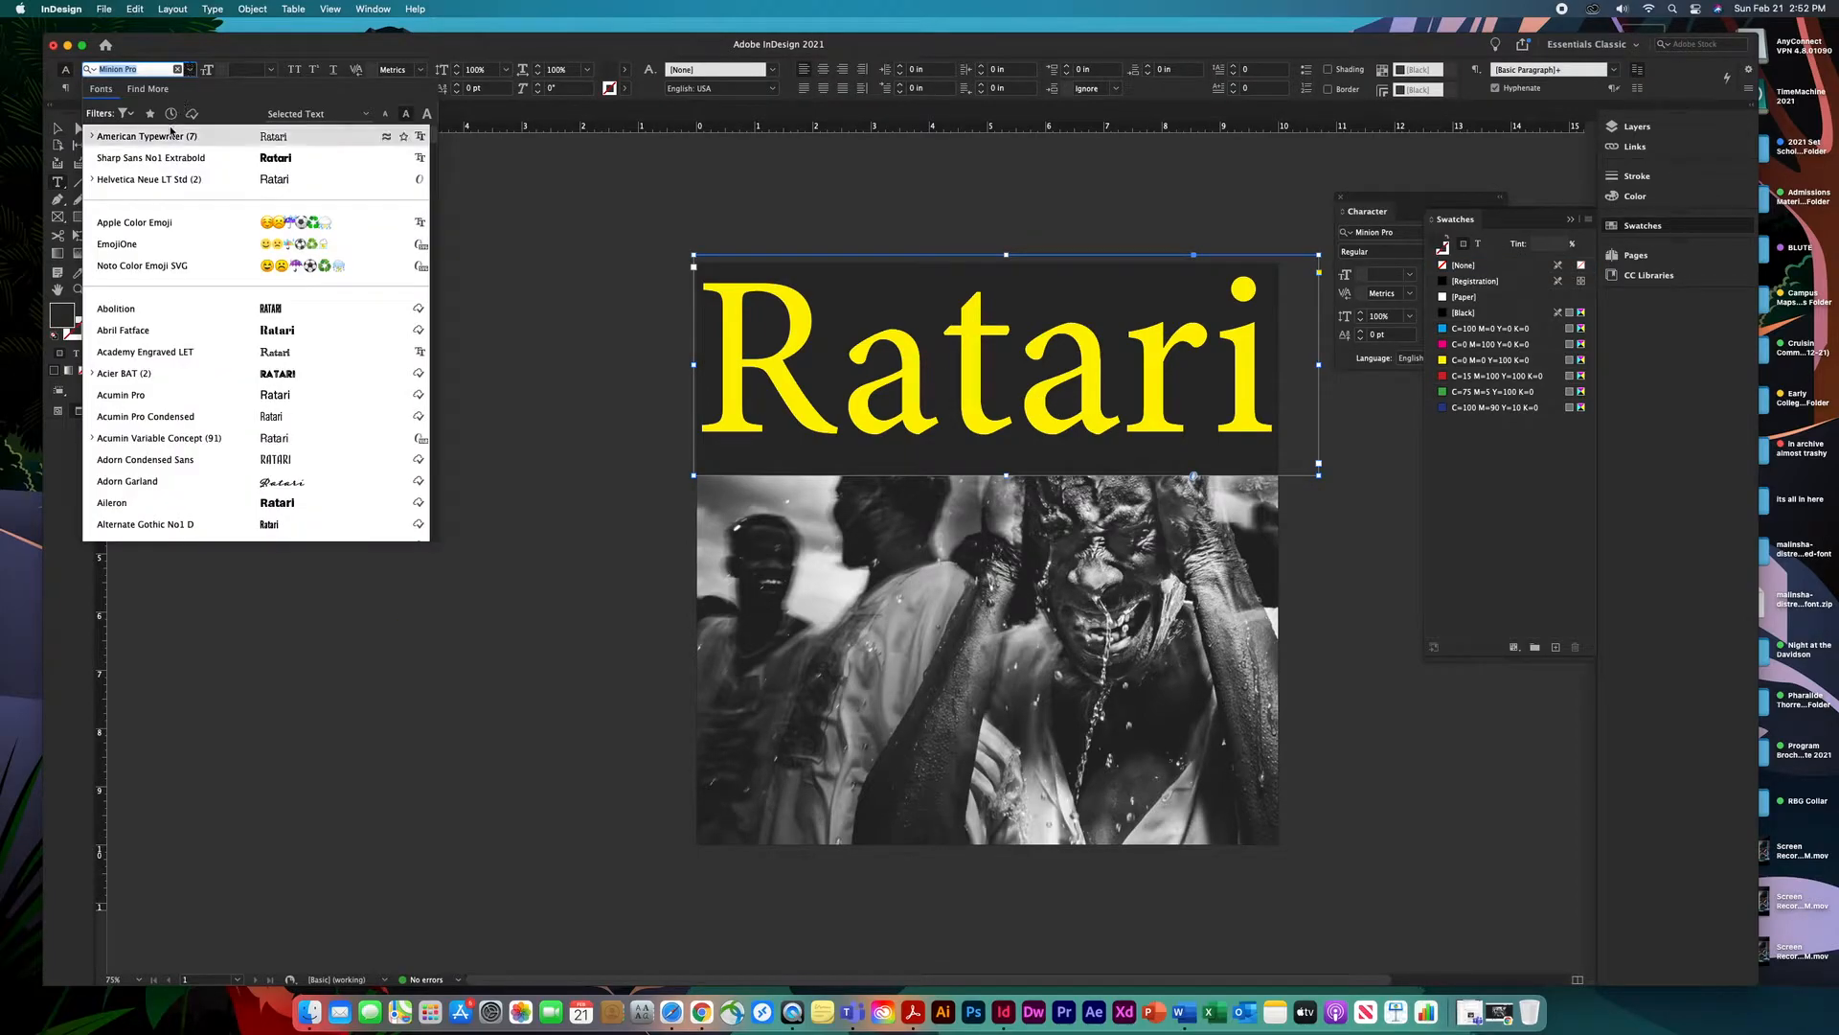
key(Down)
key(Down)
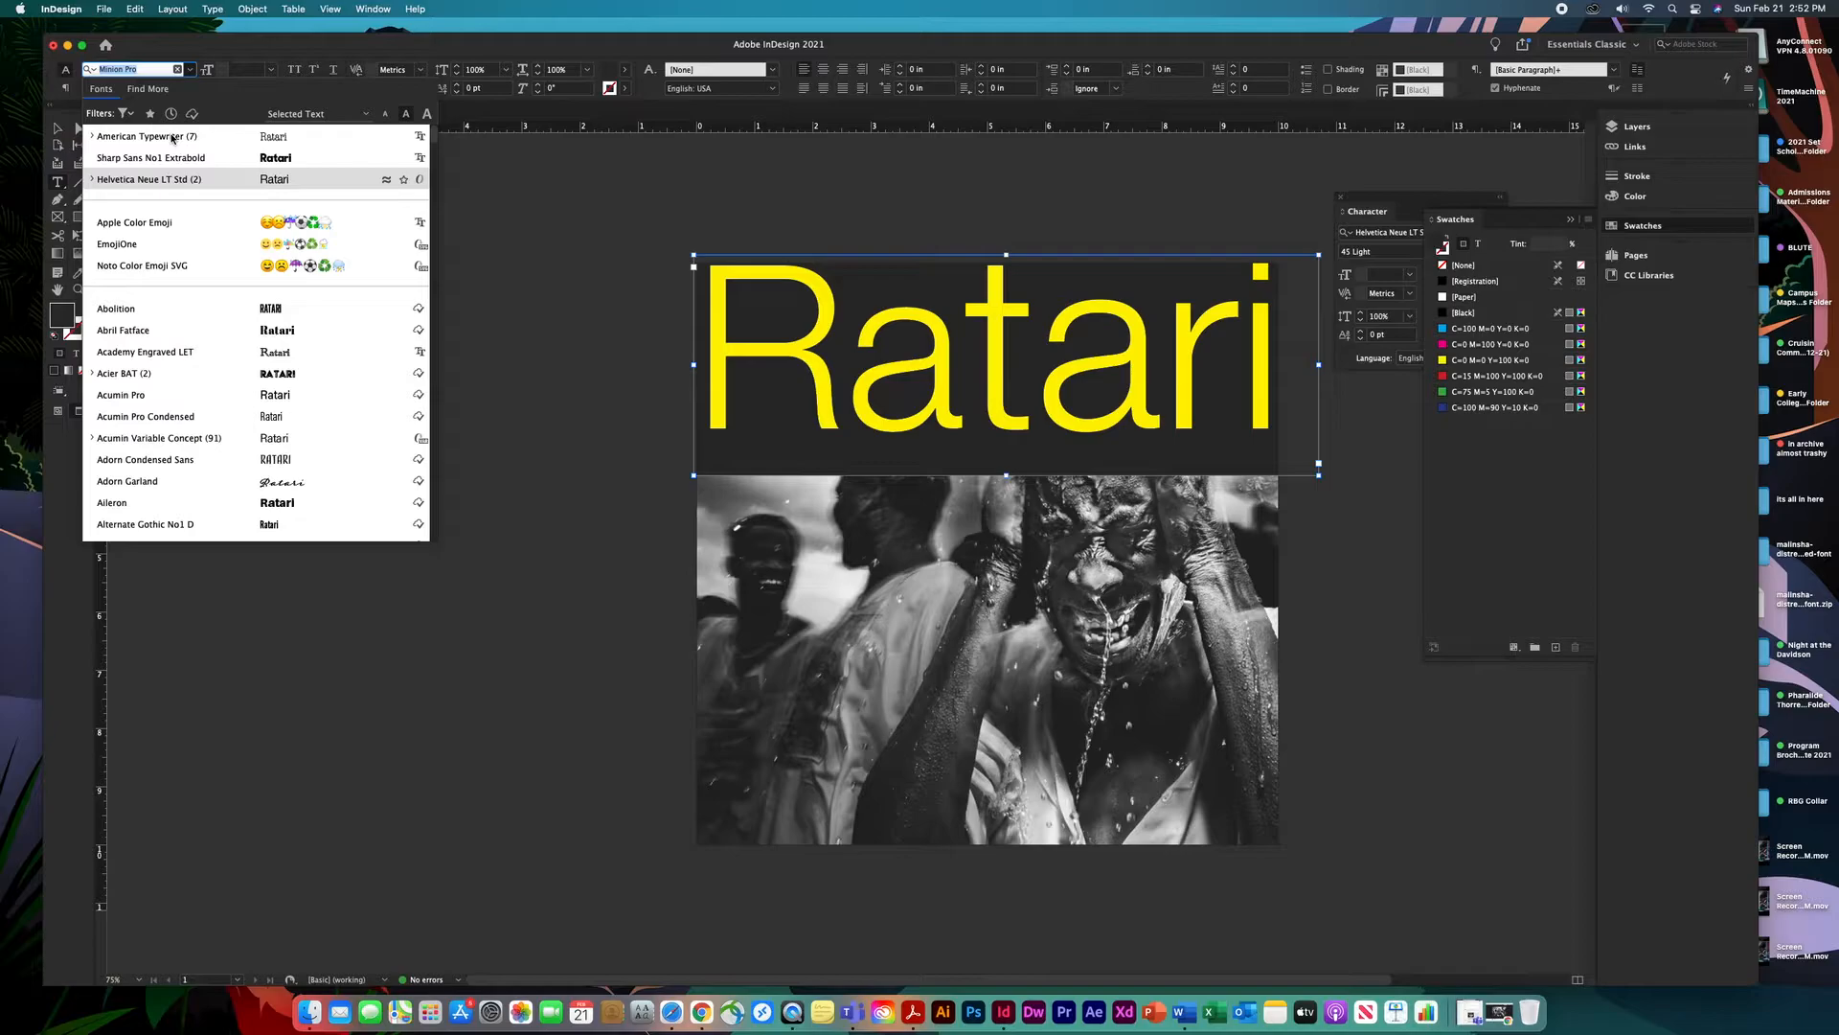
key(Down)
key(Down)
key(Down)
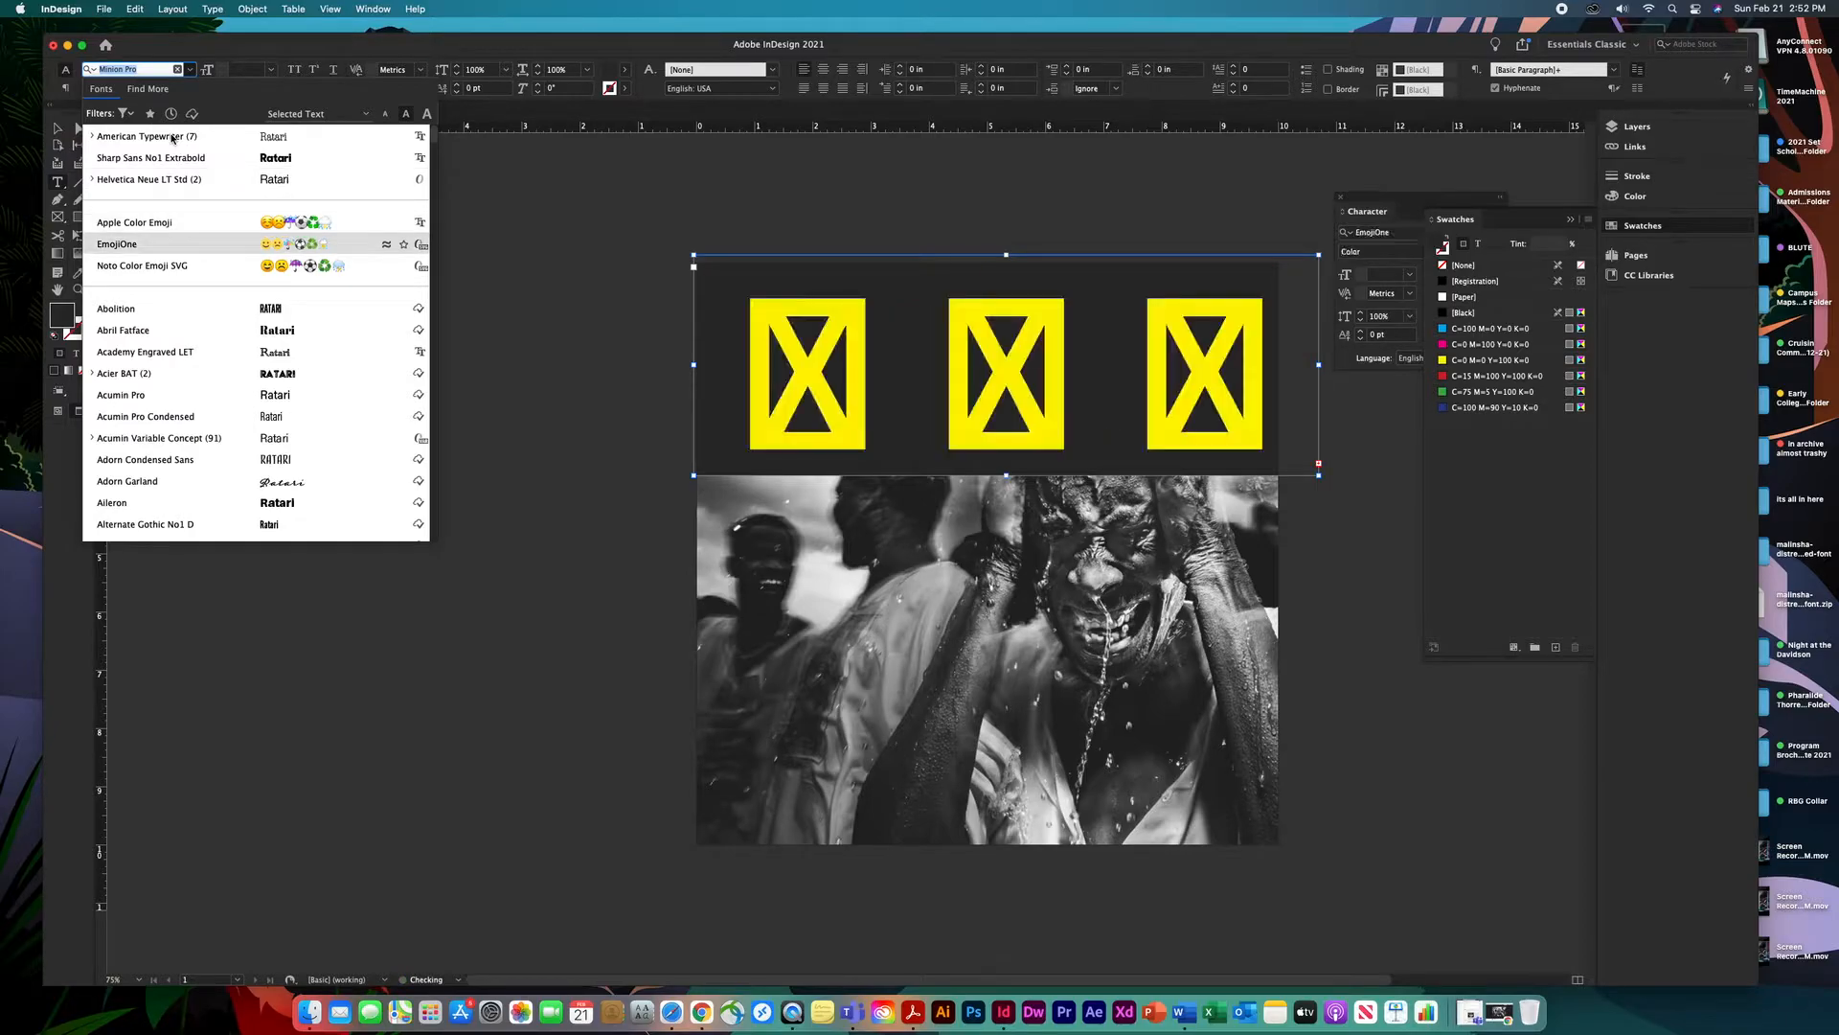
key(Down)
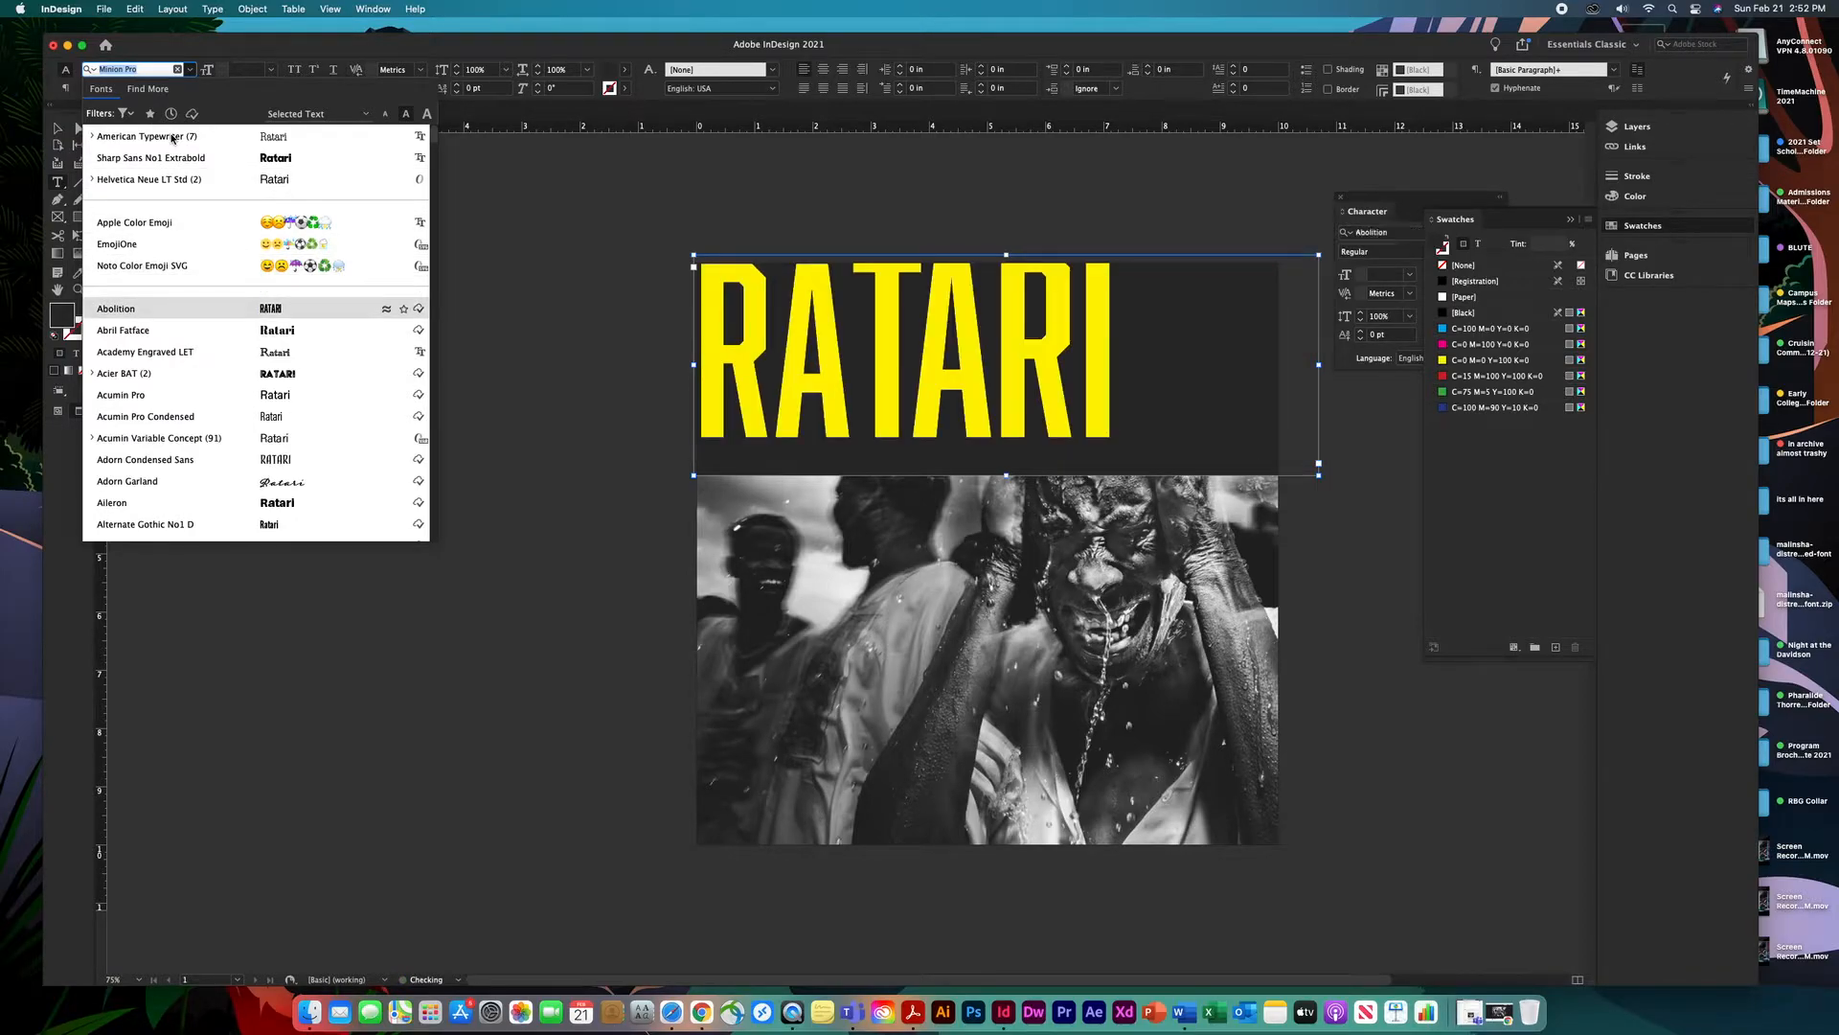
key(Down)
key(Down)
key(Down)
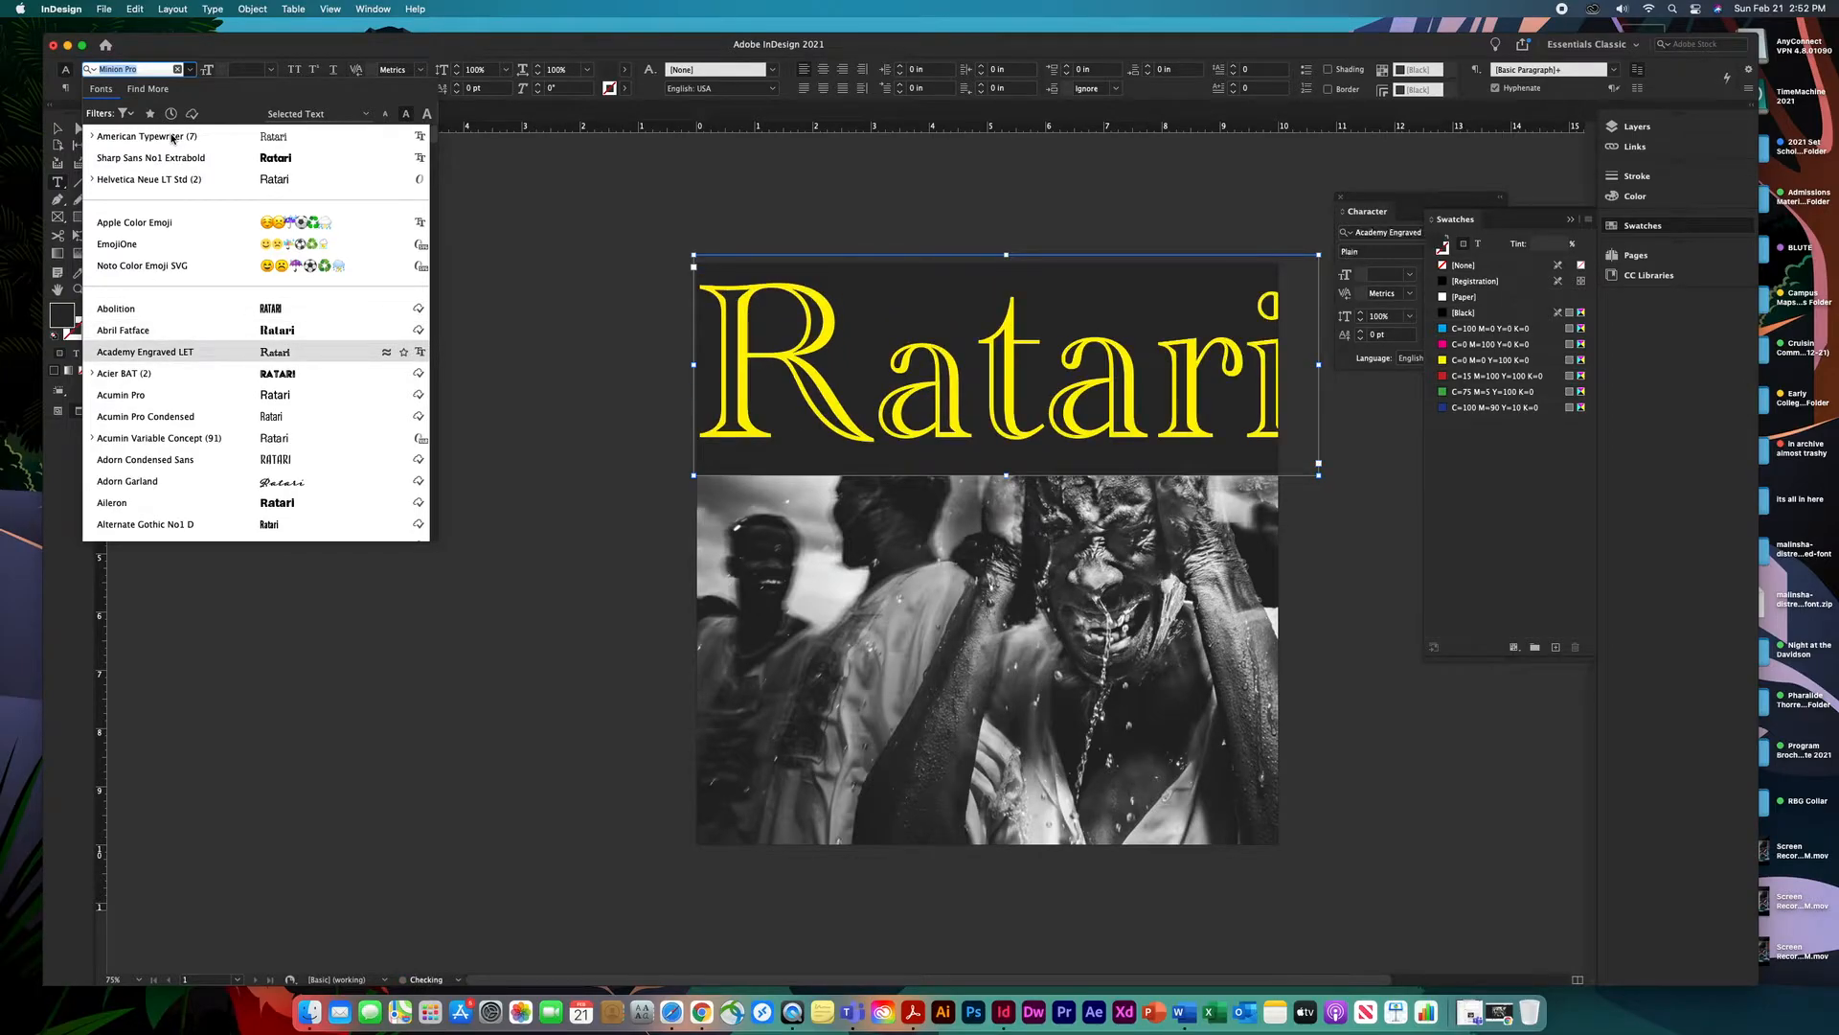
key(Down)
key(Down)
key(Down)
key(Down)
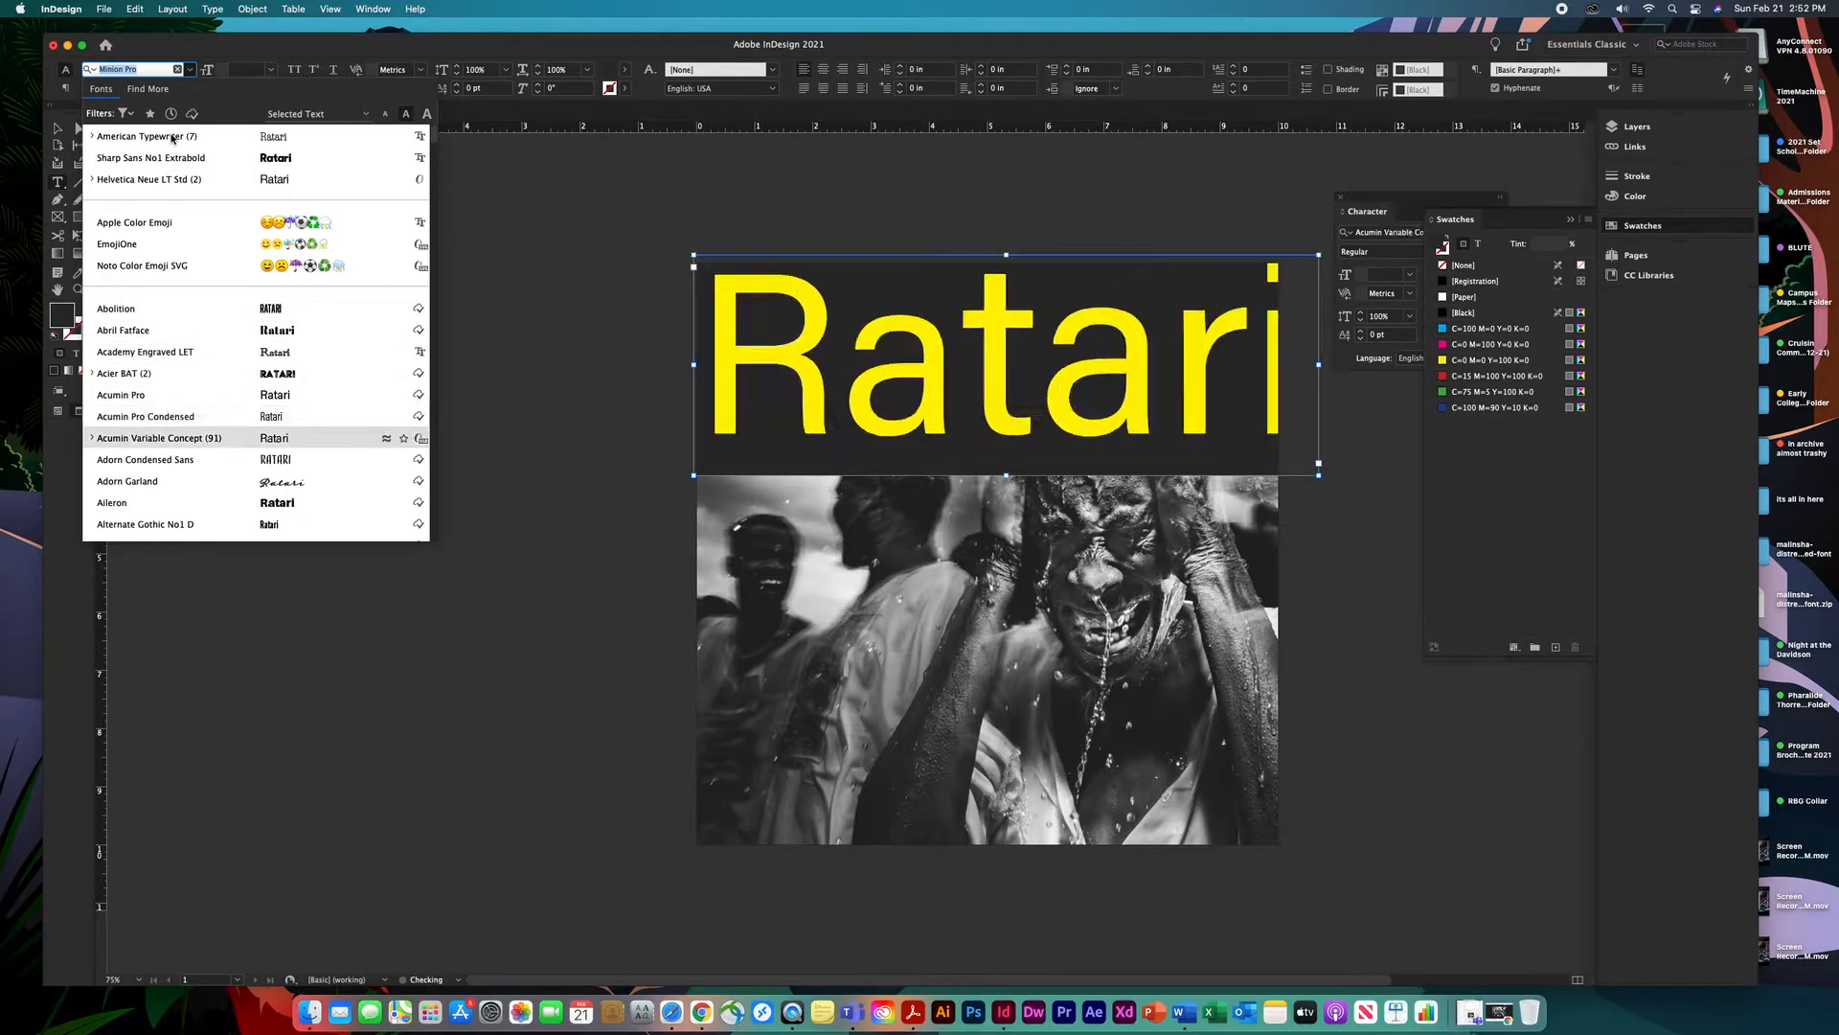
key(Down)
key(Down)
key(Down)
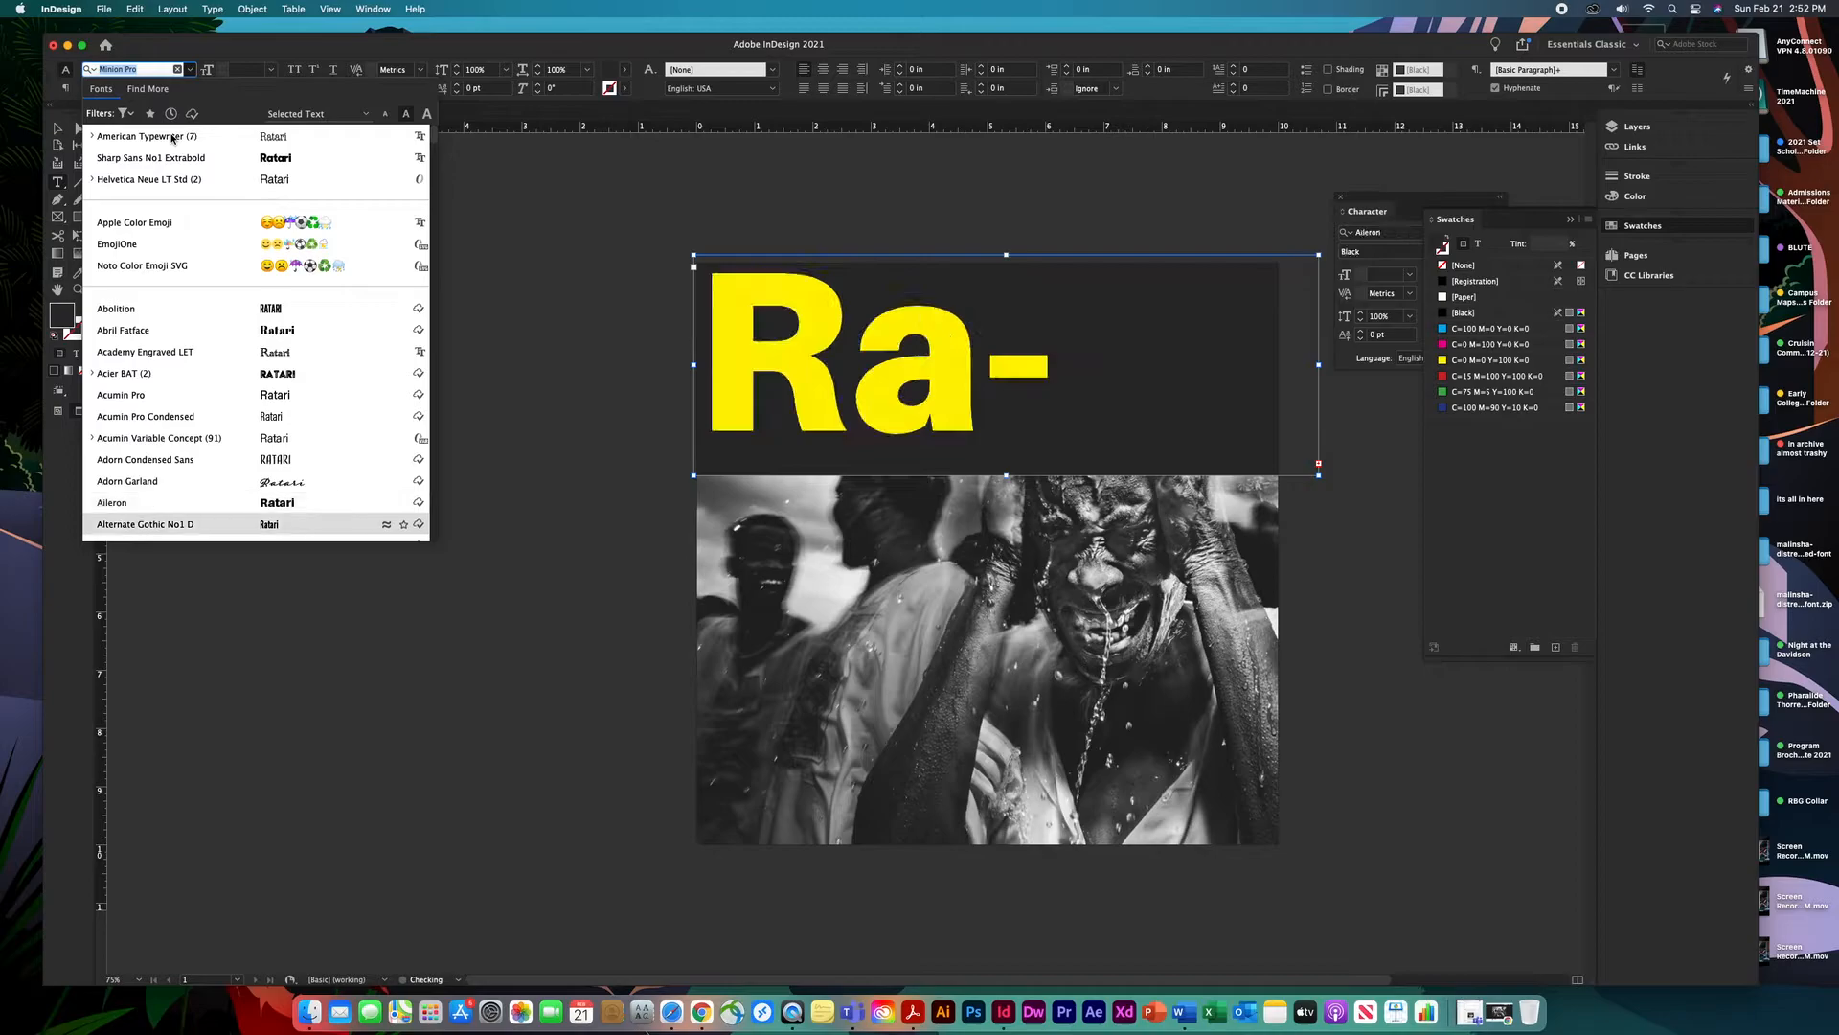
key(Down)
key(Down)
key(Down)
key(Down)
key(Down)
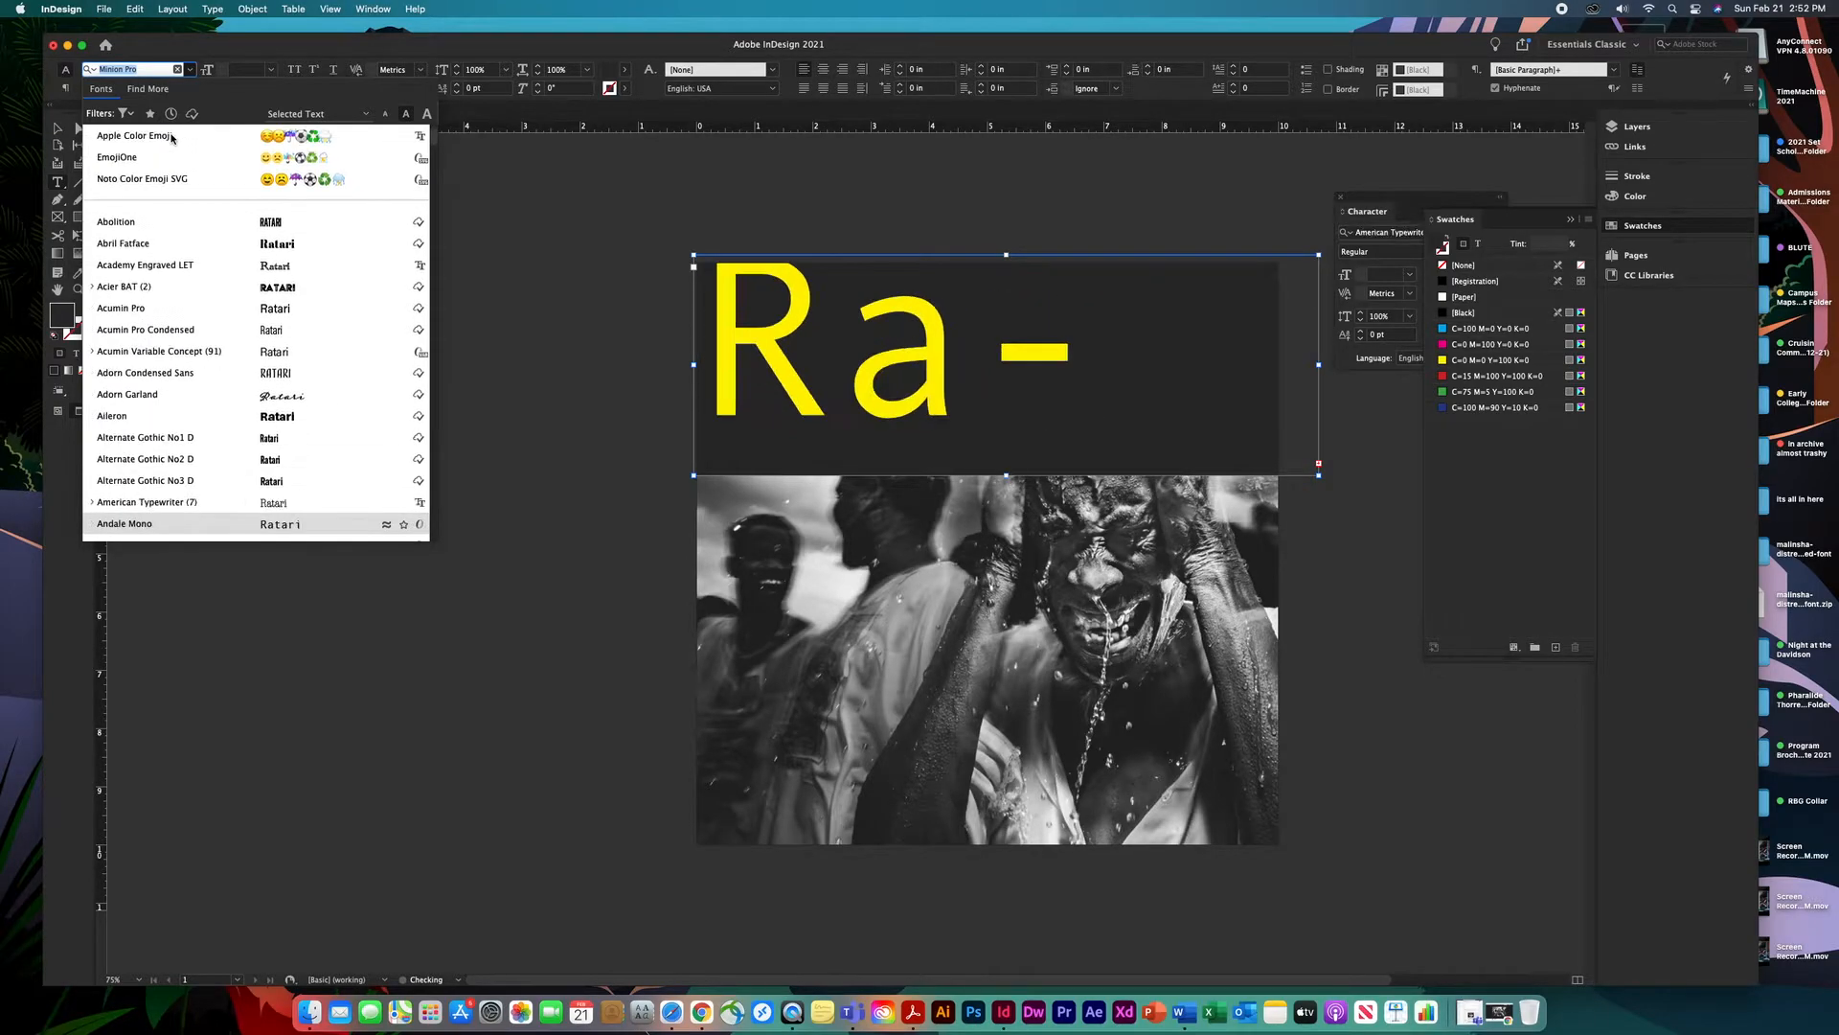
key(Down)
key(Down)
key(Down)
key(Down)
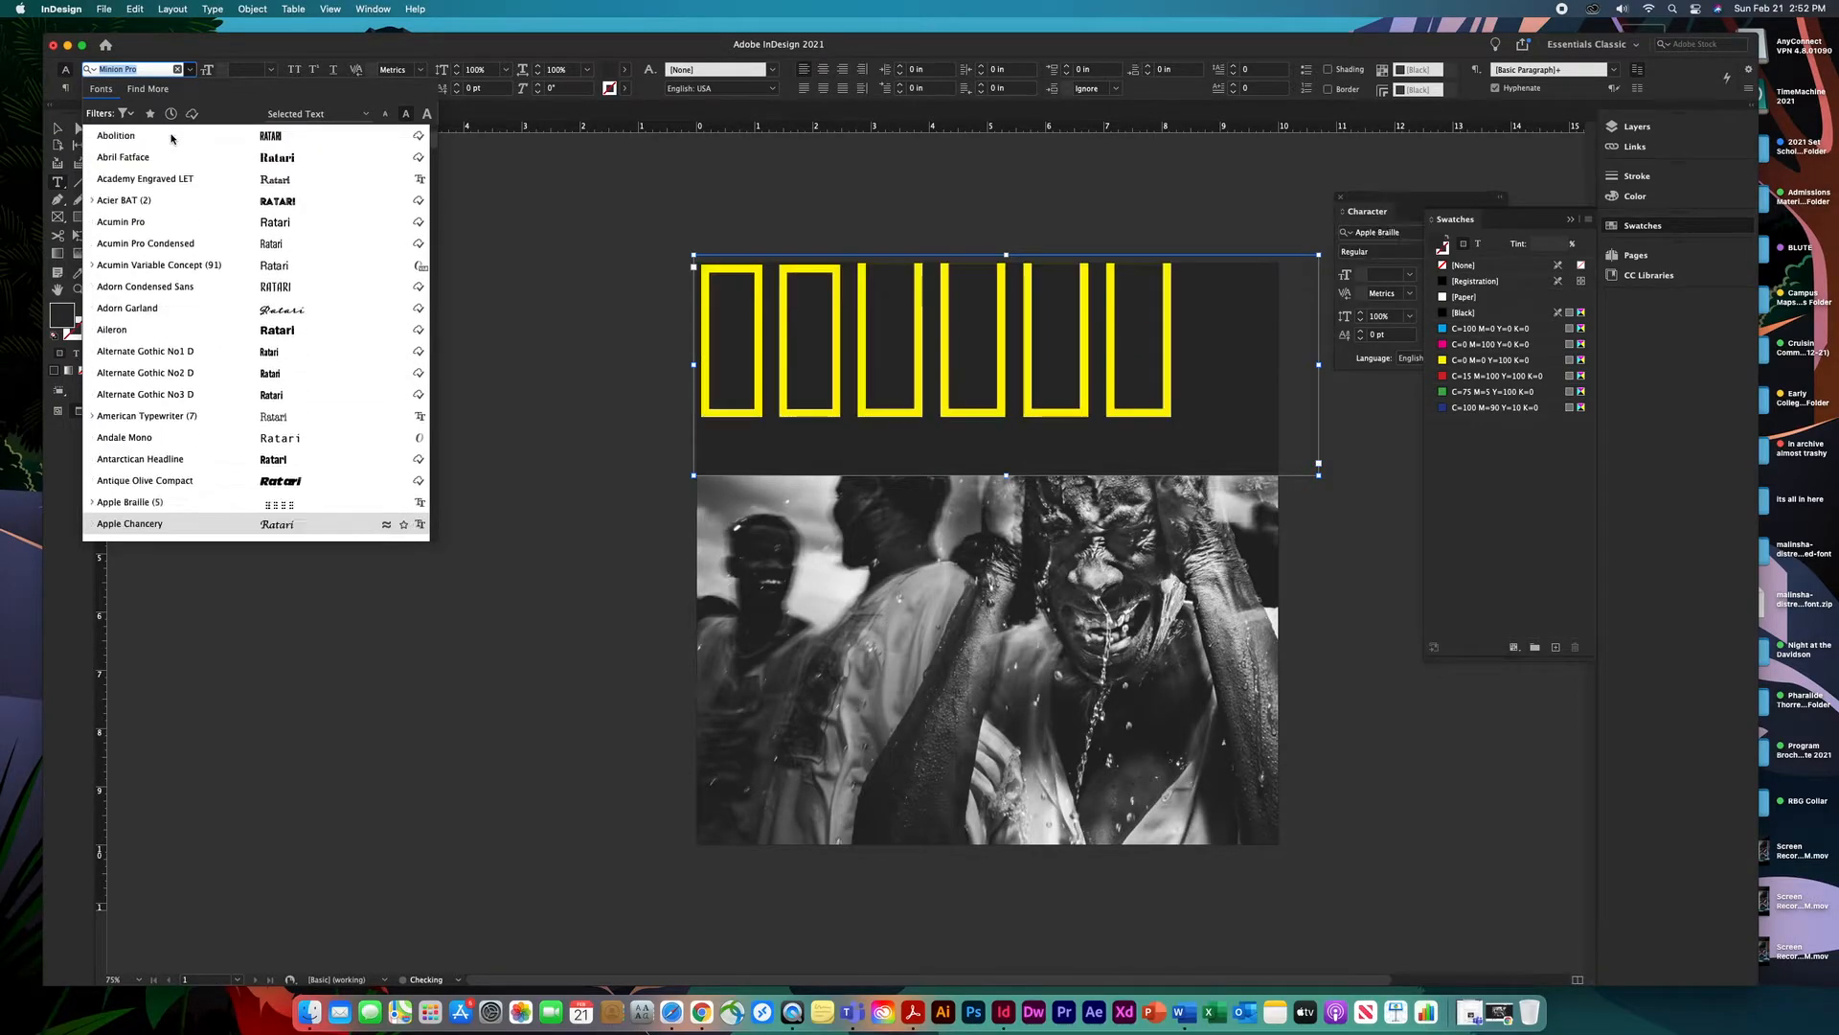
key(Down)
key(Down)
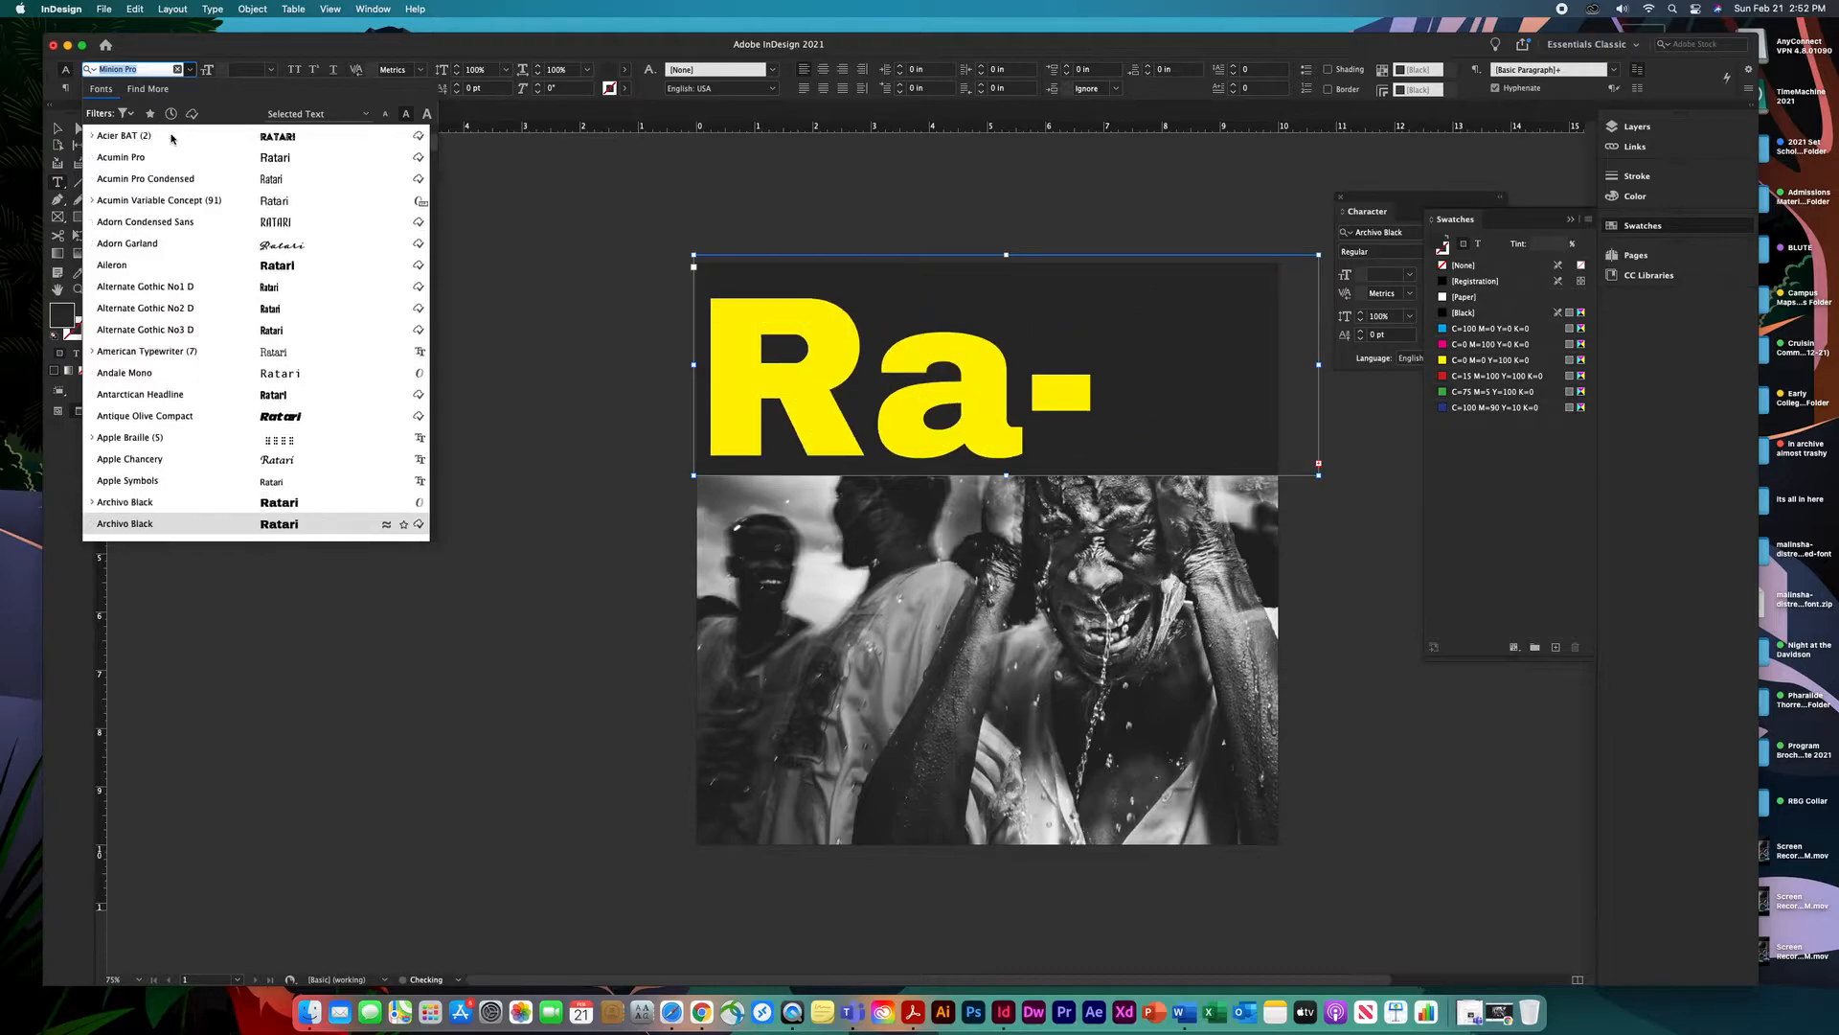
key(Down)
key(Down)
key(Down)
key(Down)
key(Down)
key(Down)
key(Down)
key(Down)
key(Down)
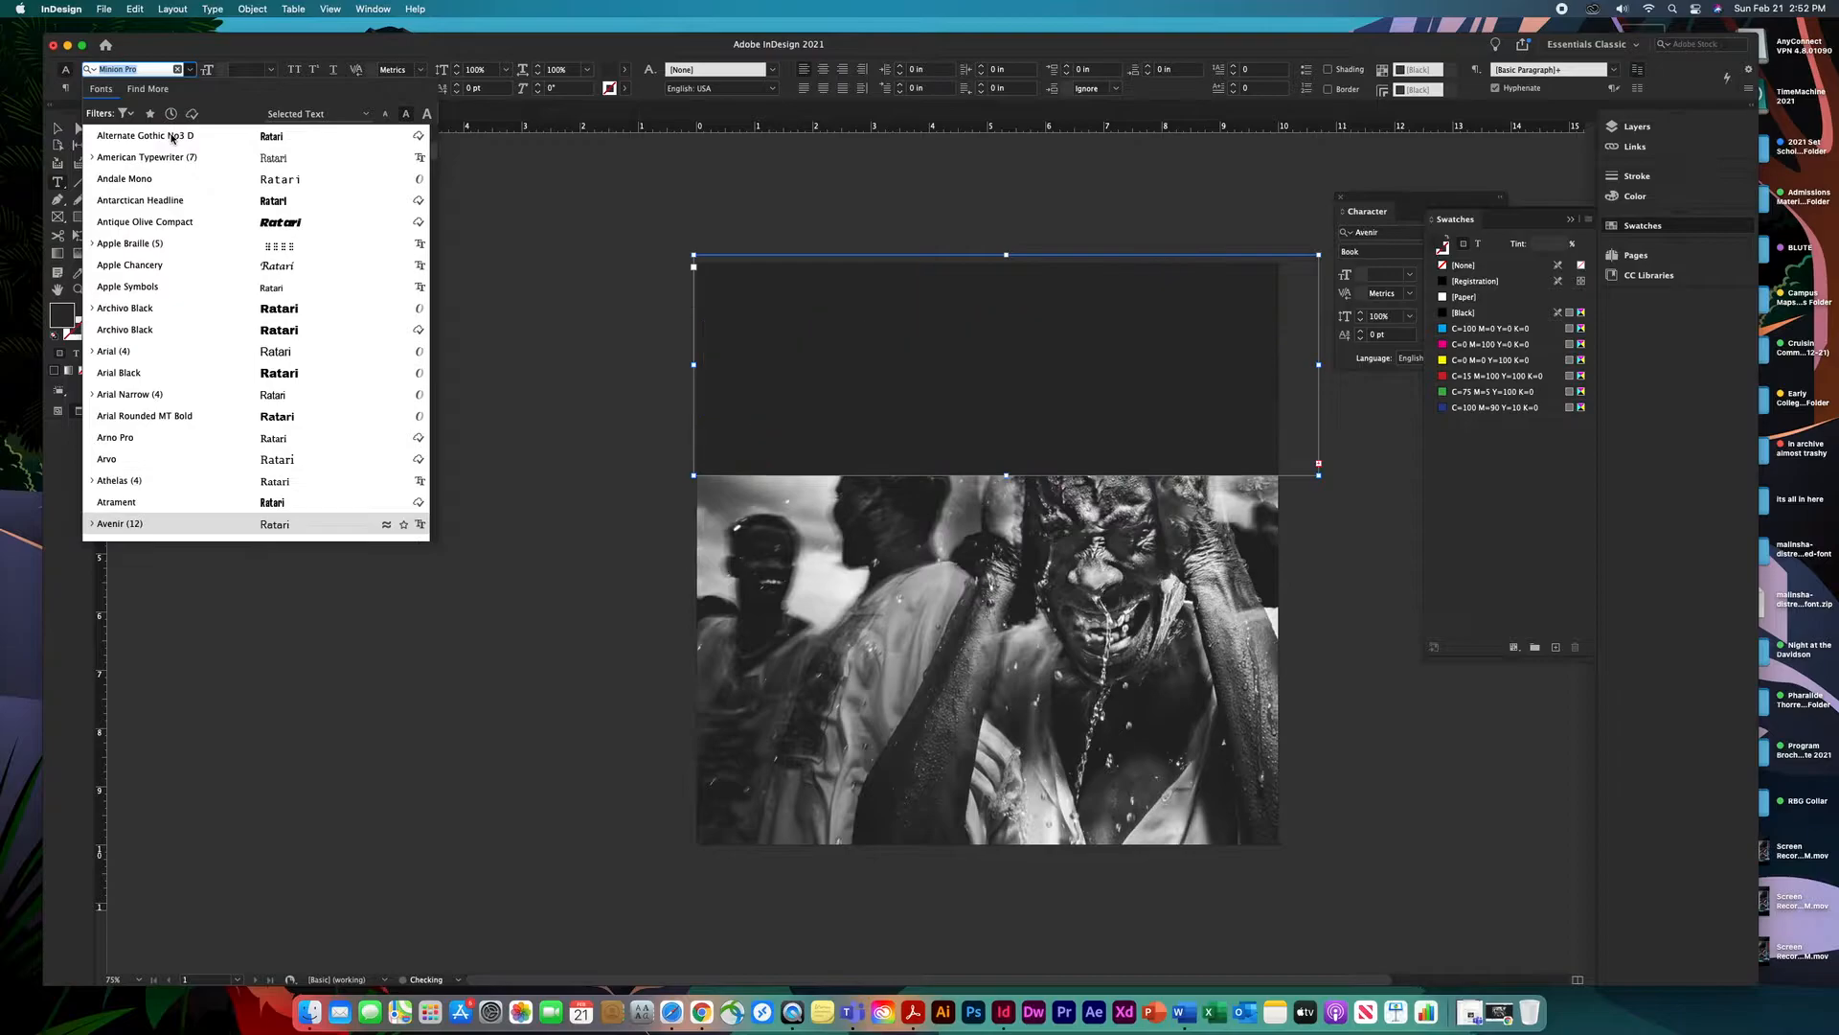
key(Up)
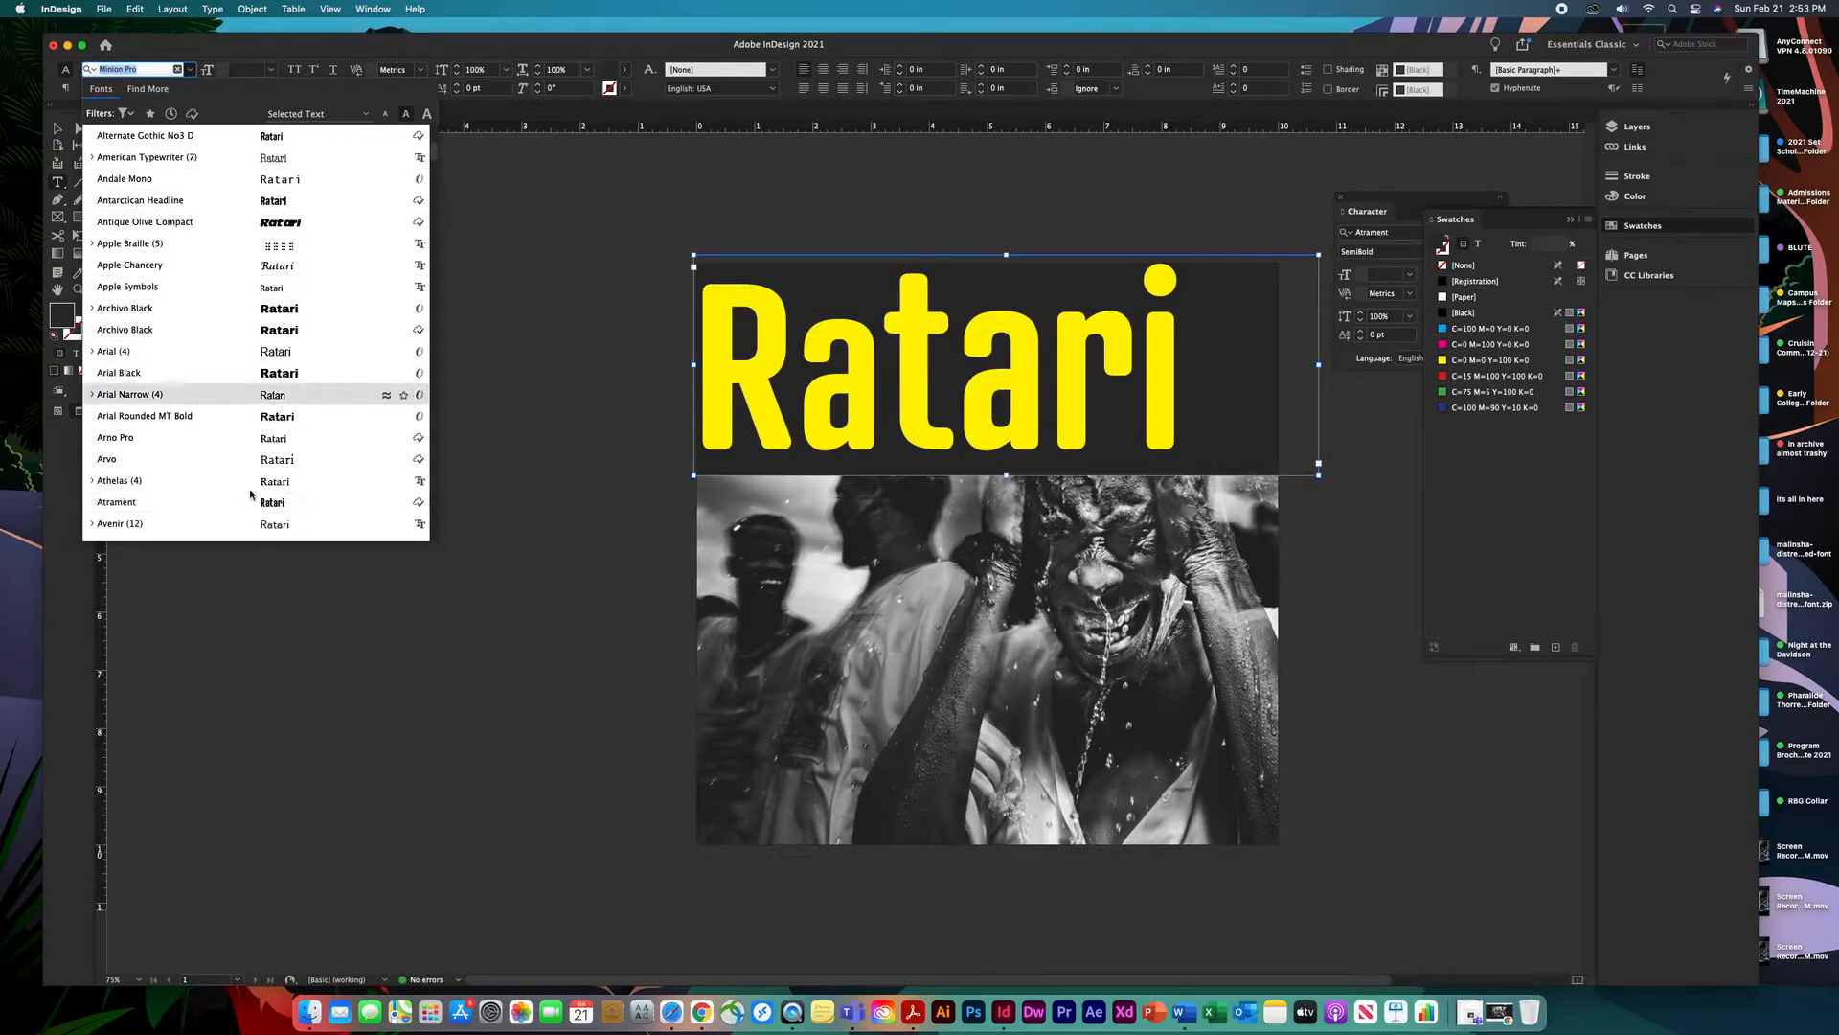
Switch to Chrome and search the web for "free grunge fonts" in the empty new tab.
click(703, 1012)
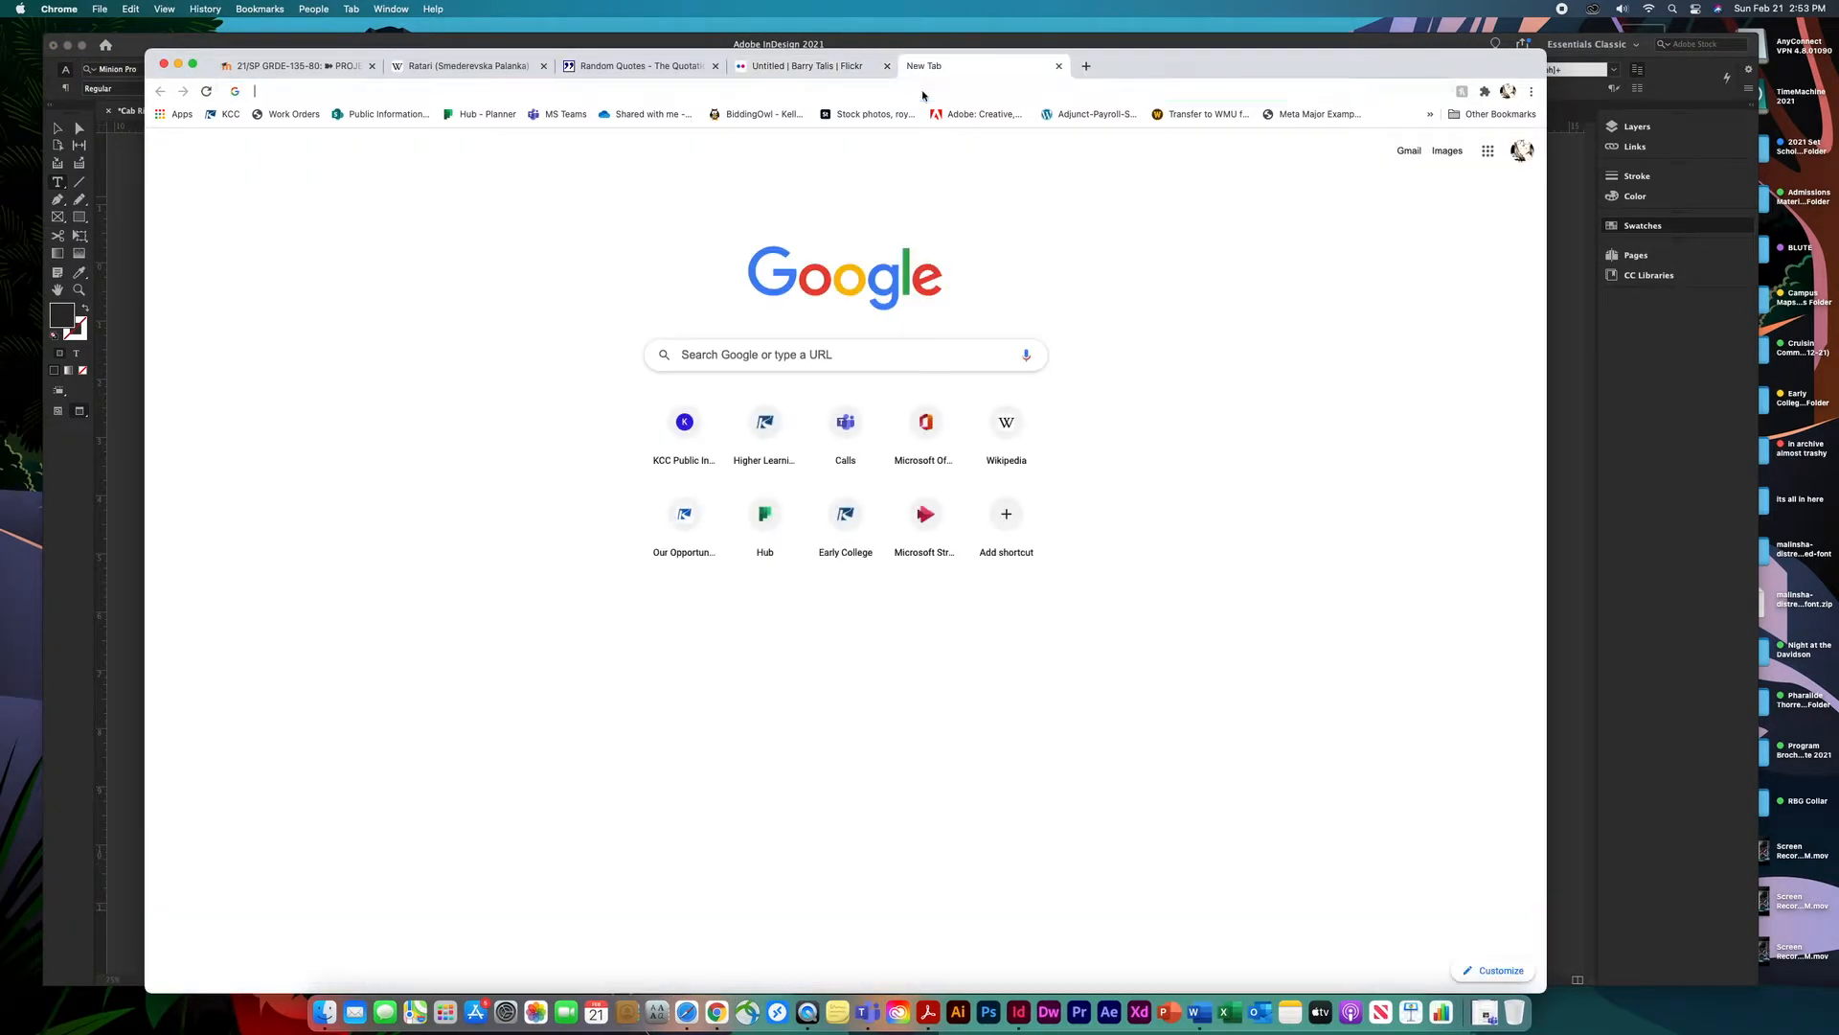
click(923, 91)
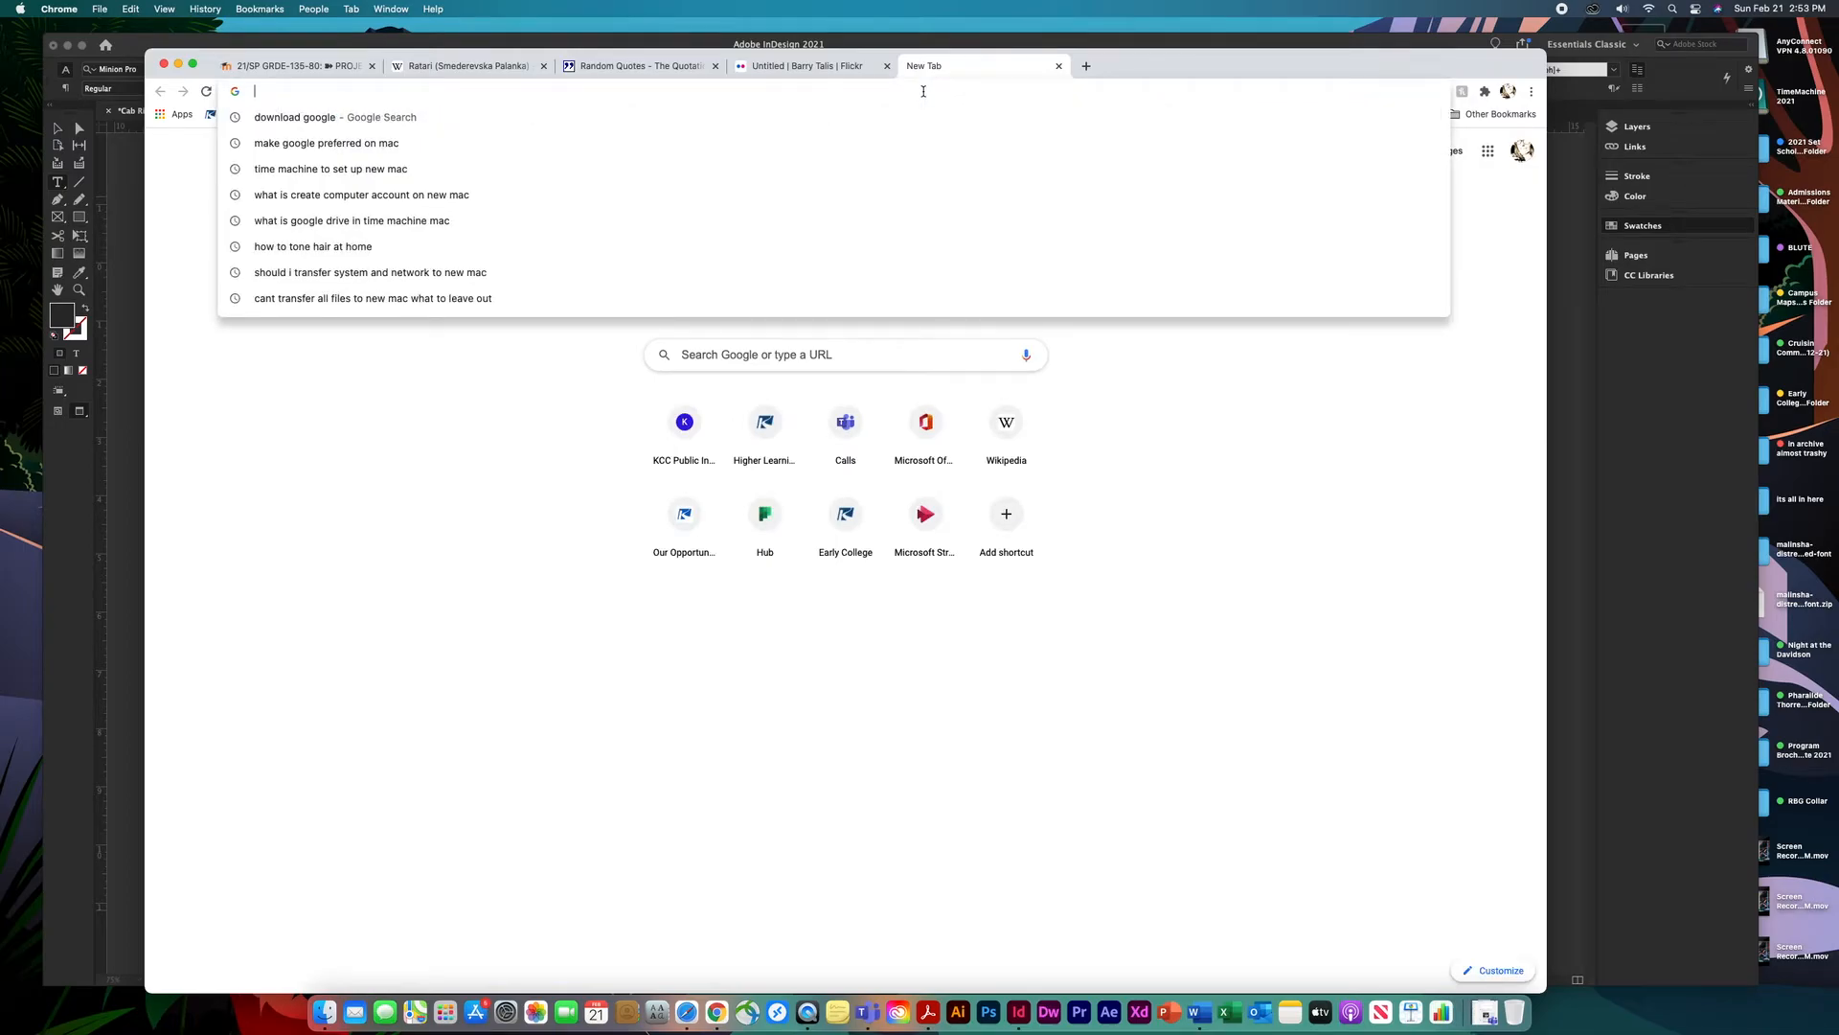
text(free gru)
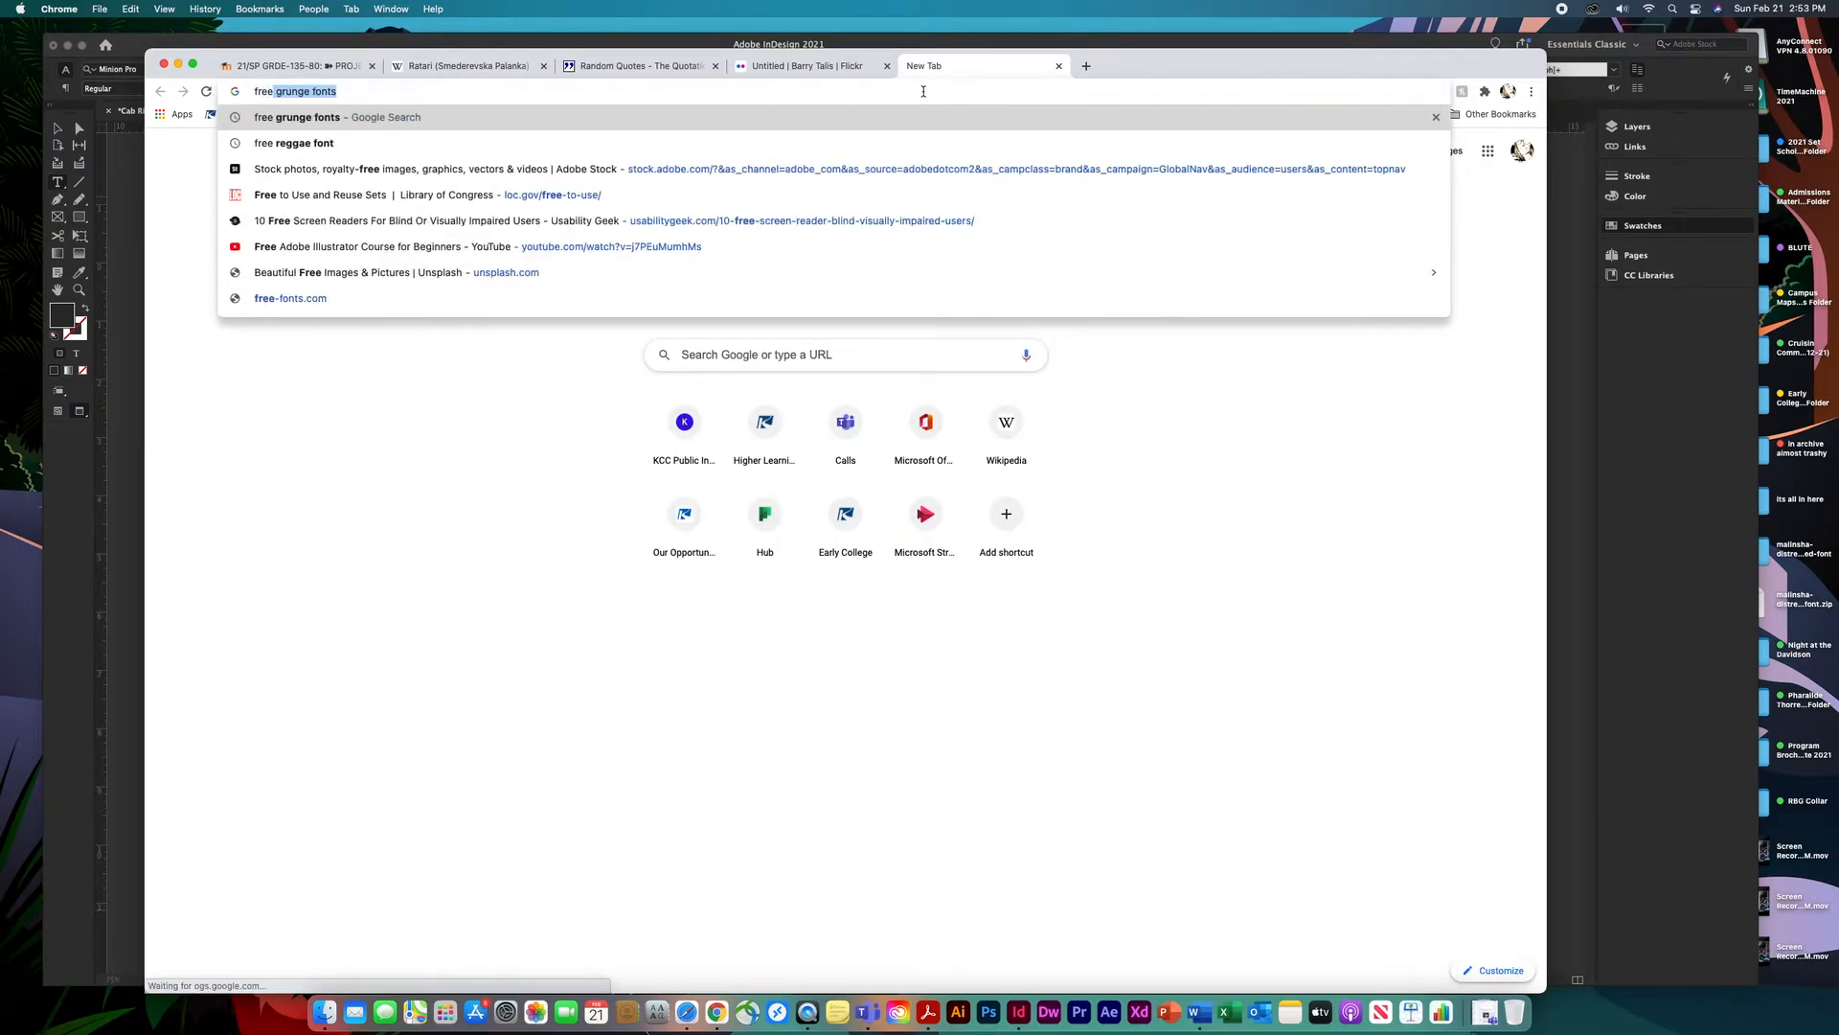
text(nge font)
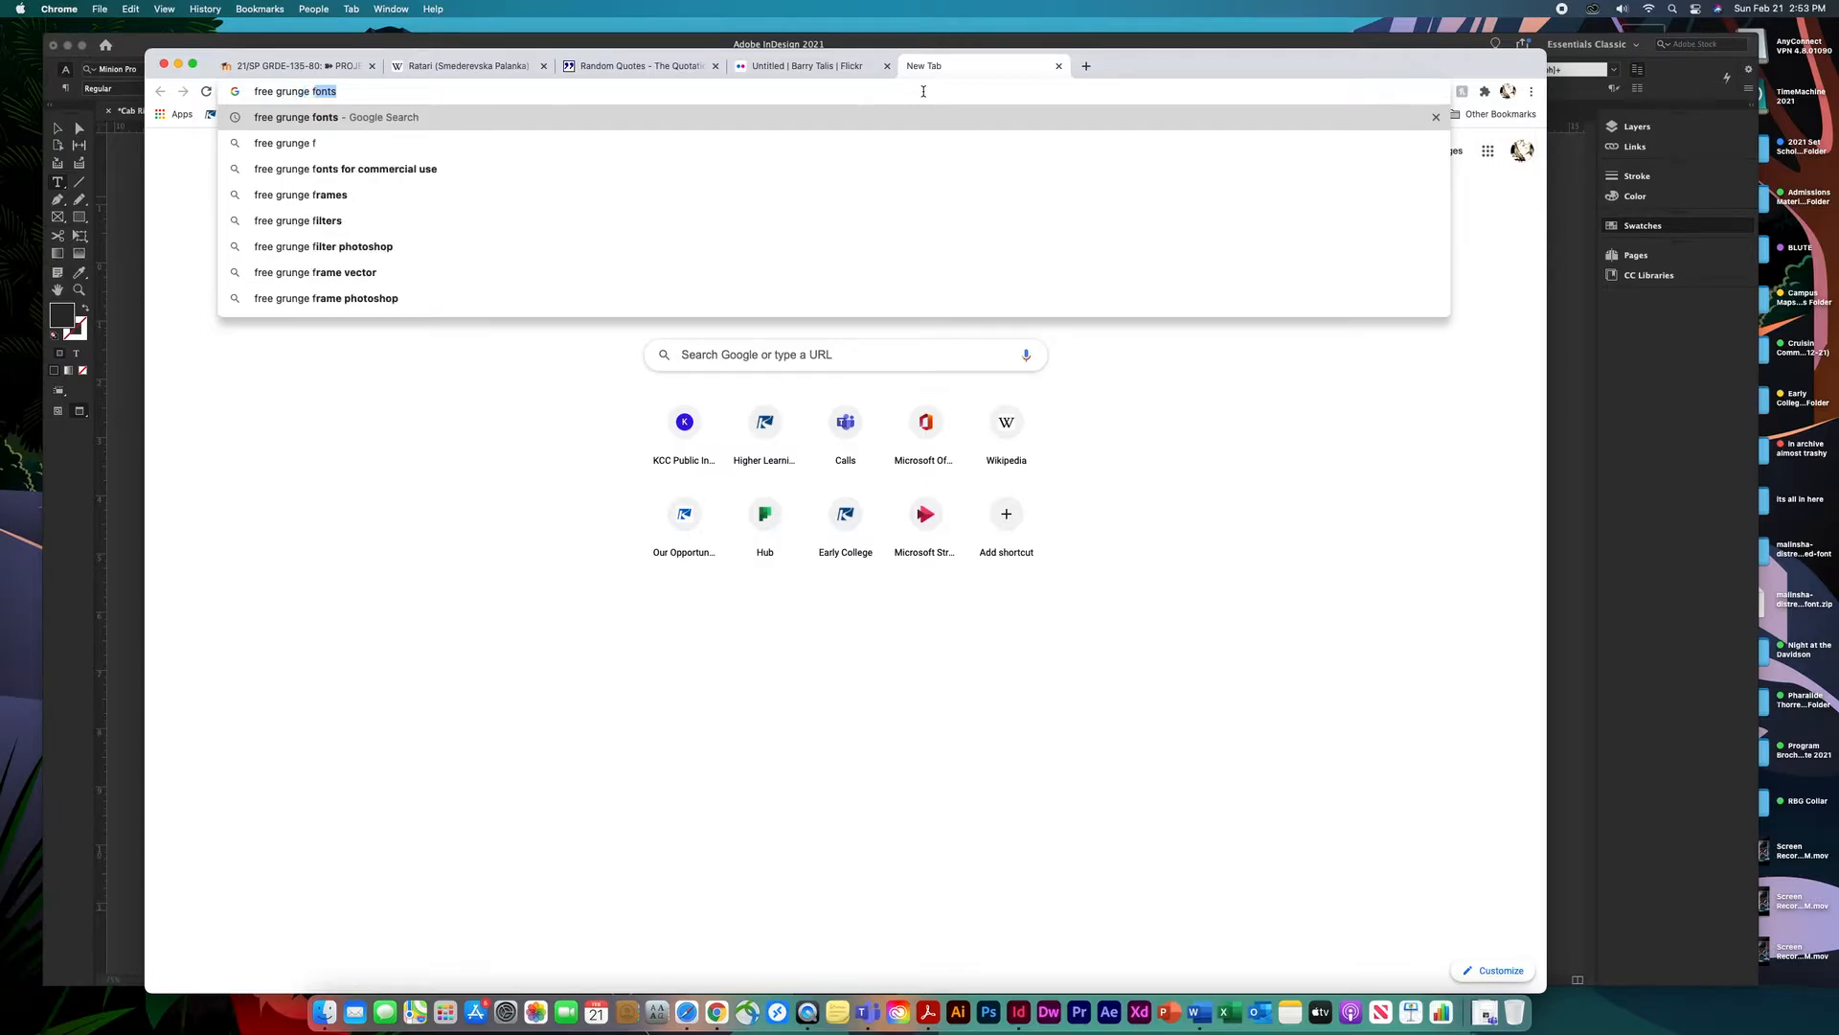
key(Return)
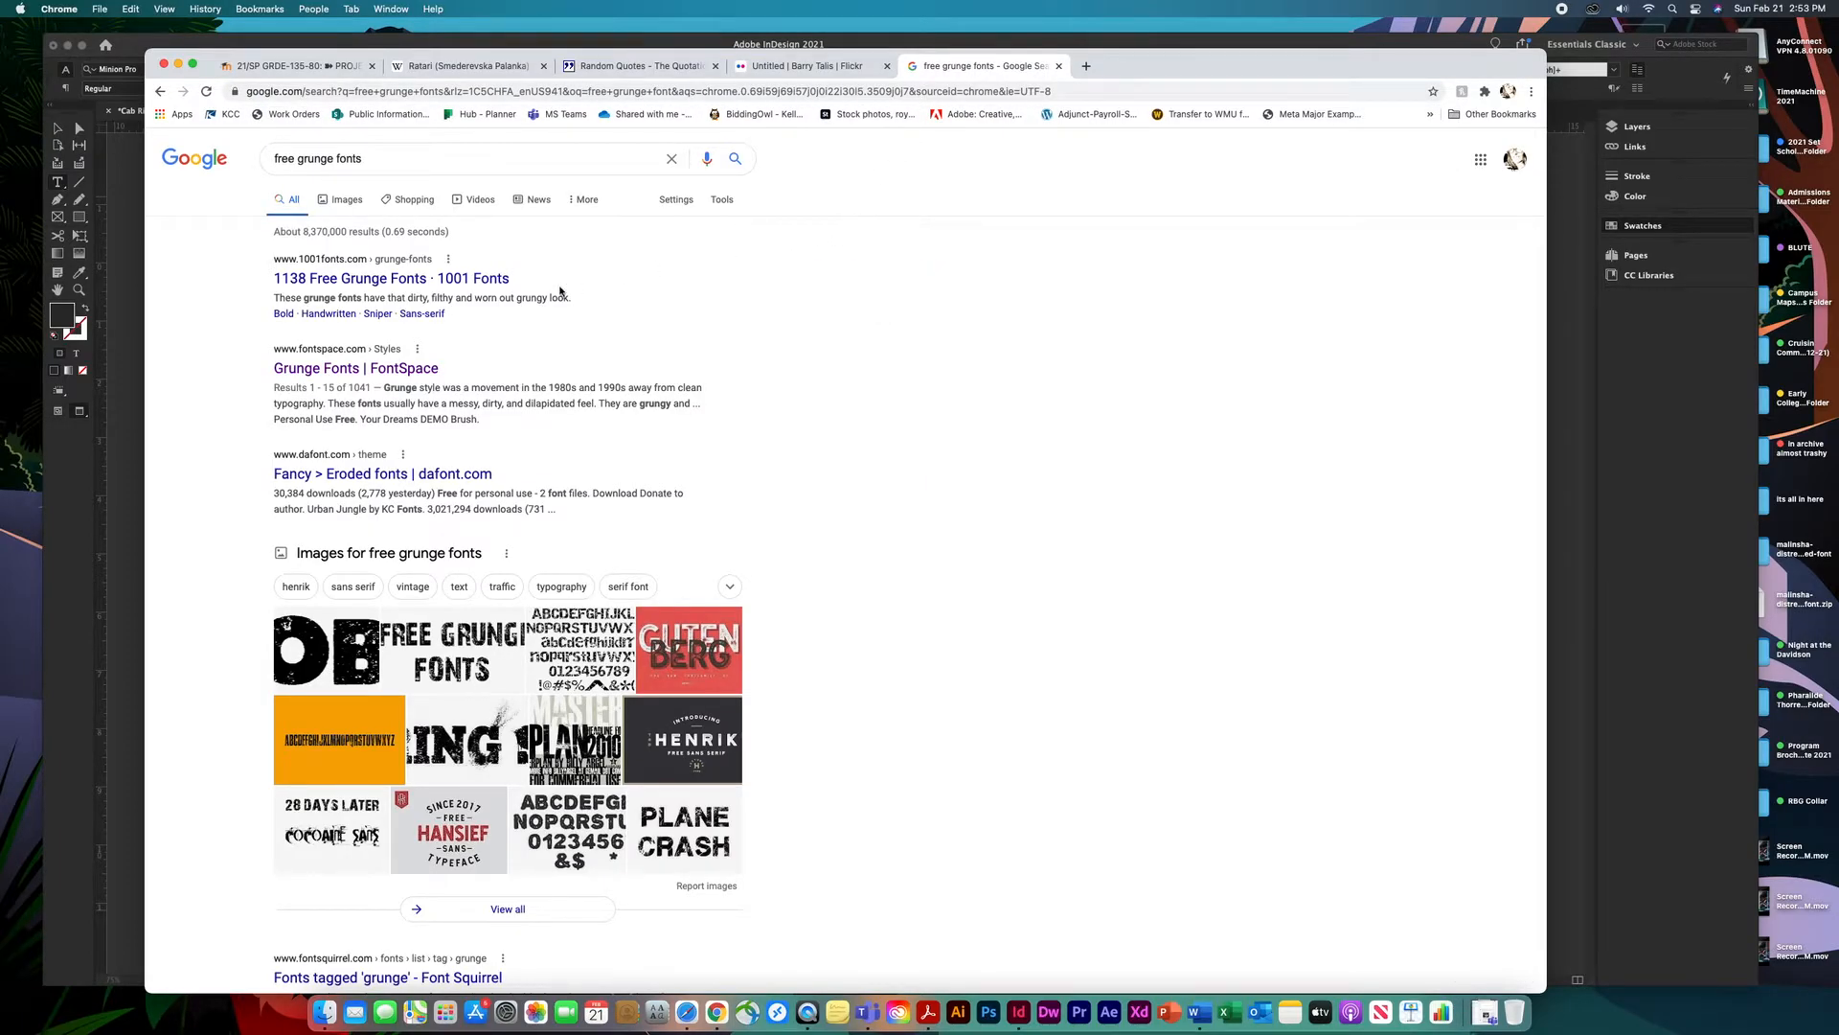
Open FontSpace's Grunge Fonts page from the results, browse the listed fonts and download BEARDBONE.
click(396, 369)
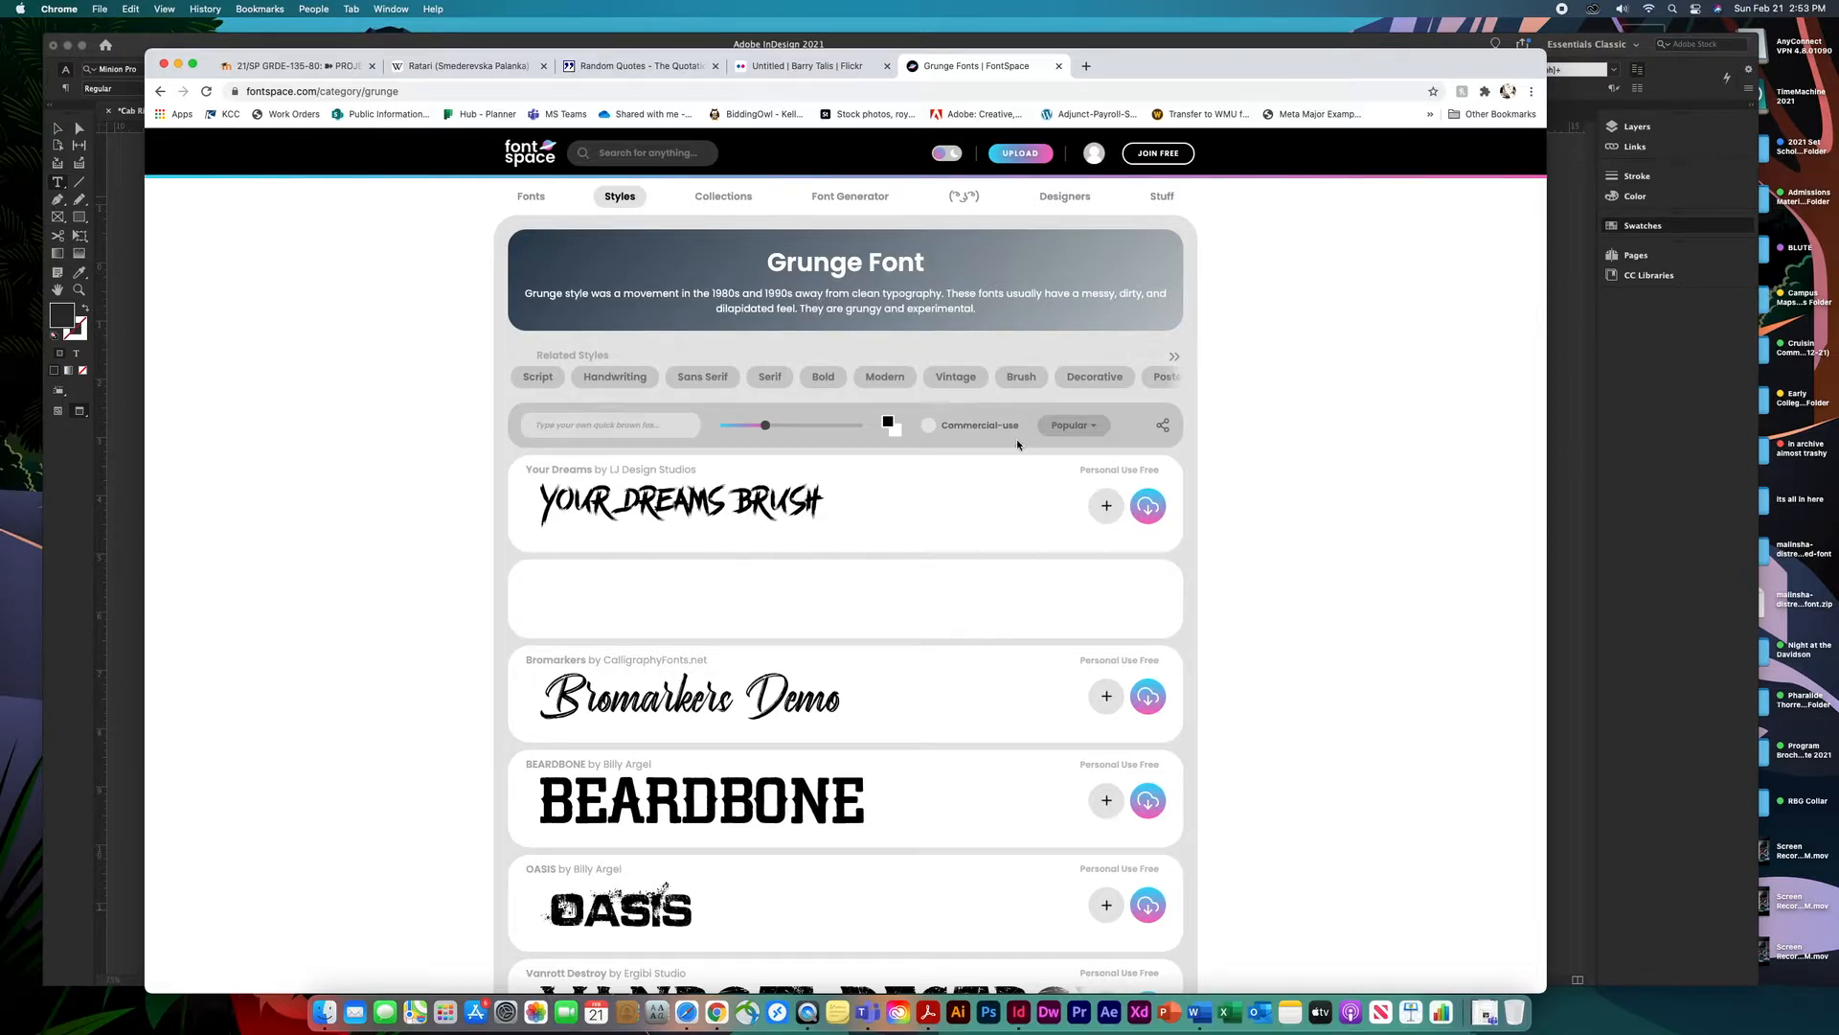
scroll(1015, 444, down, 10)
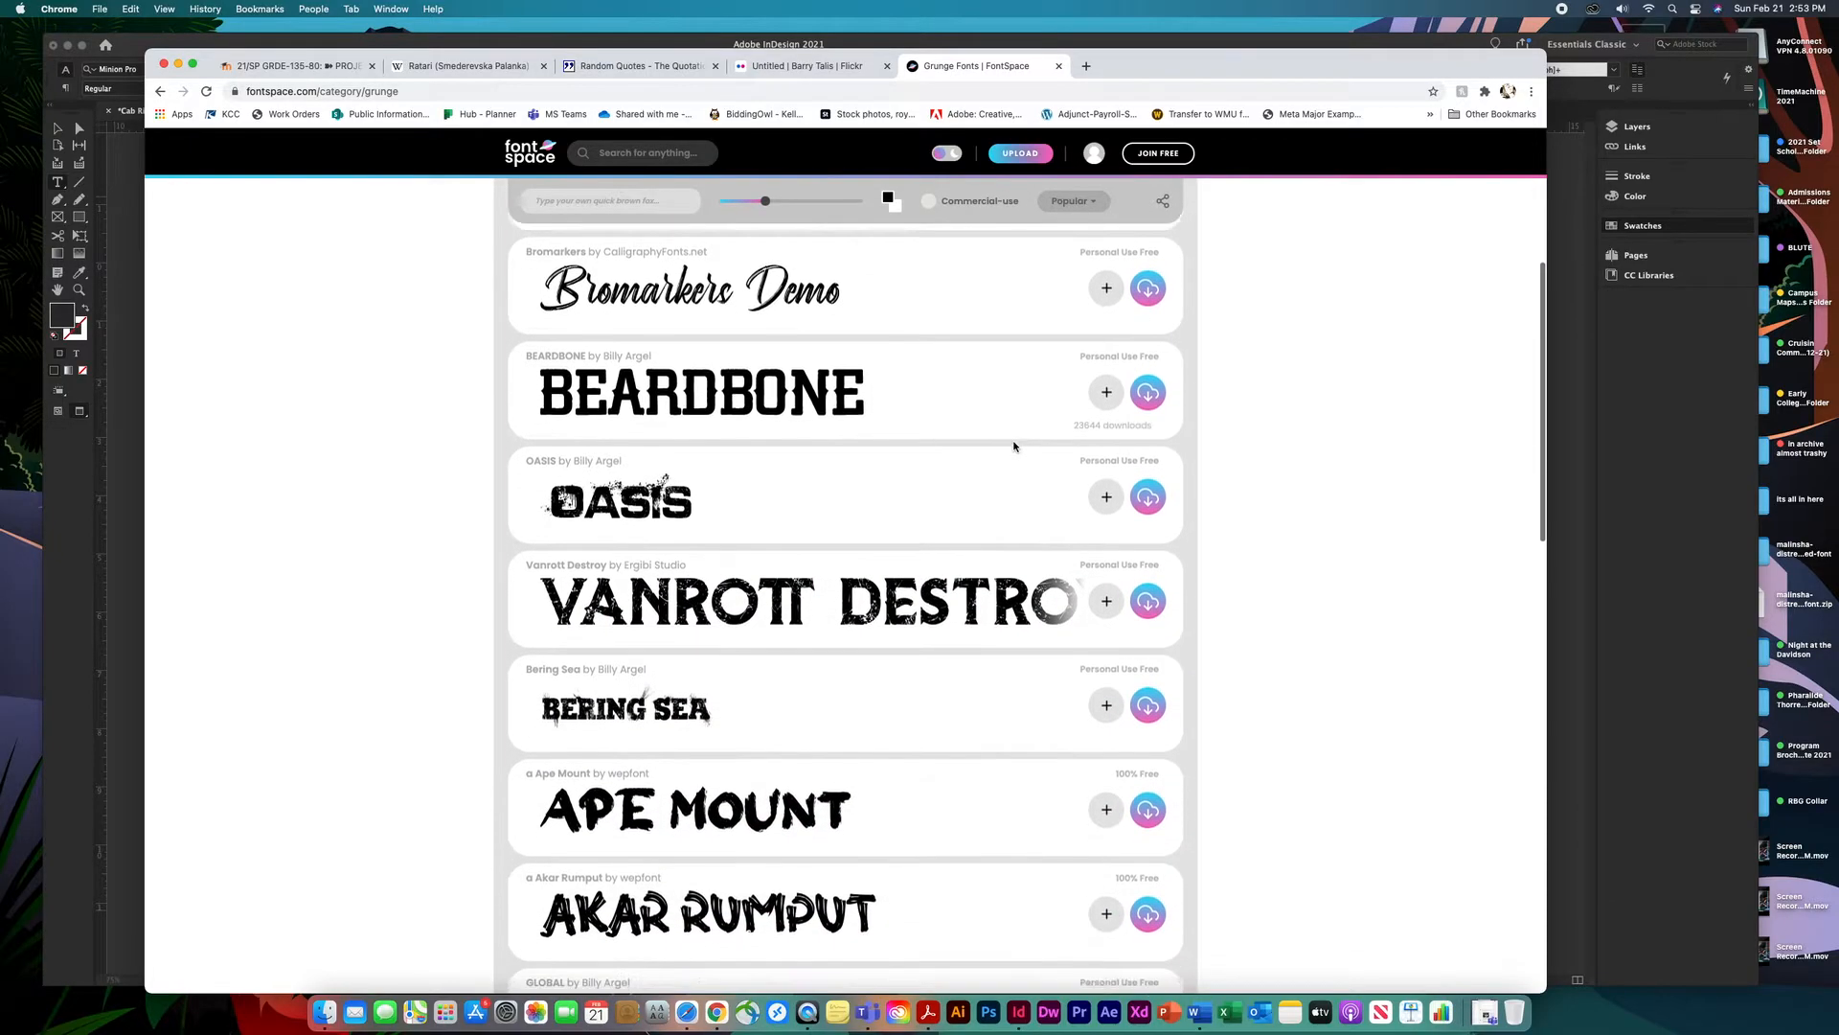
scroll(1015, 444, down, 12)
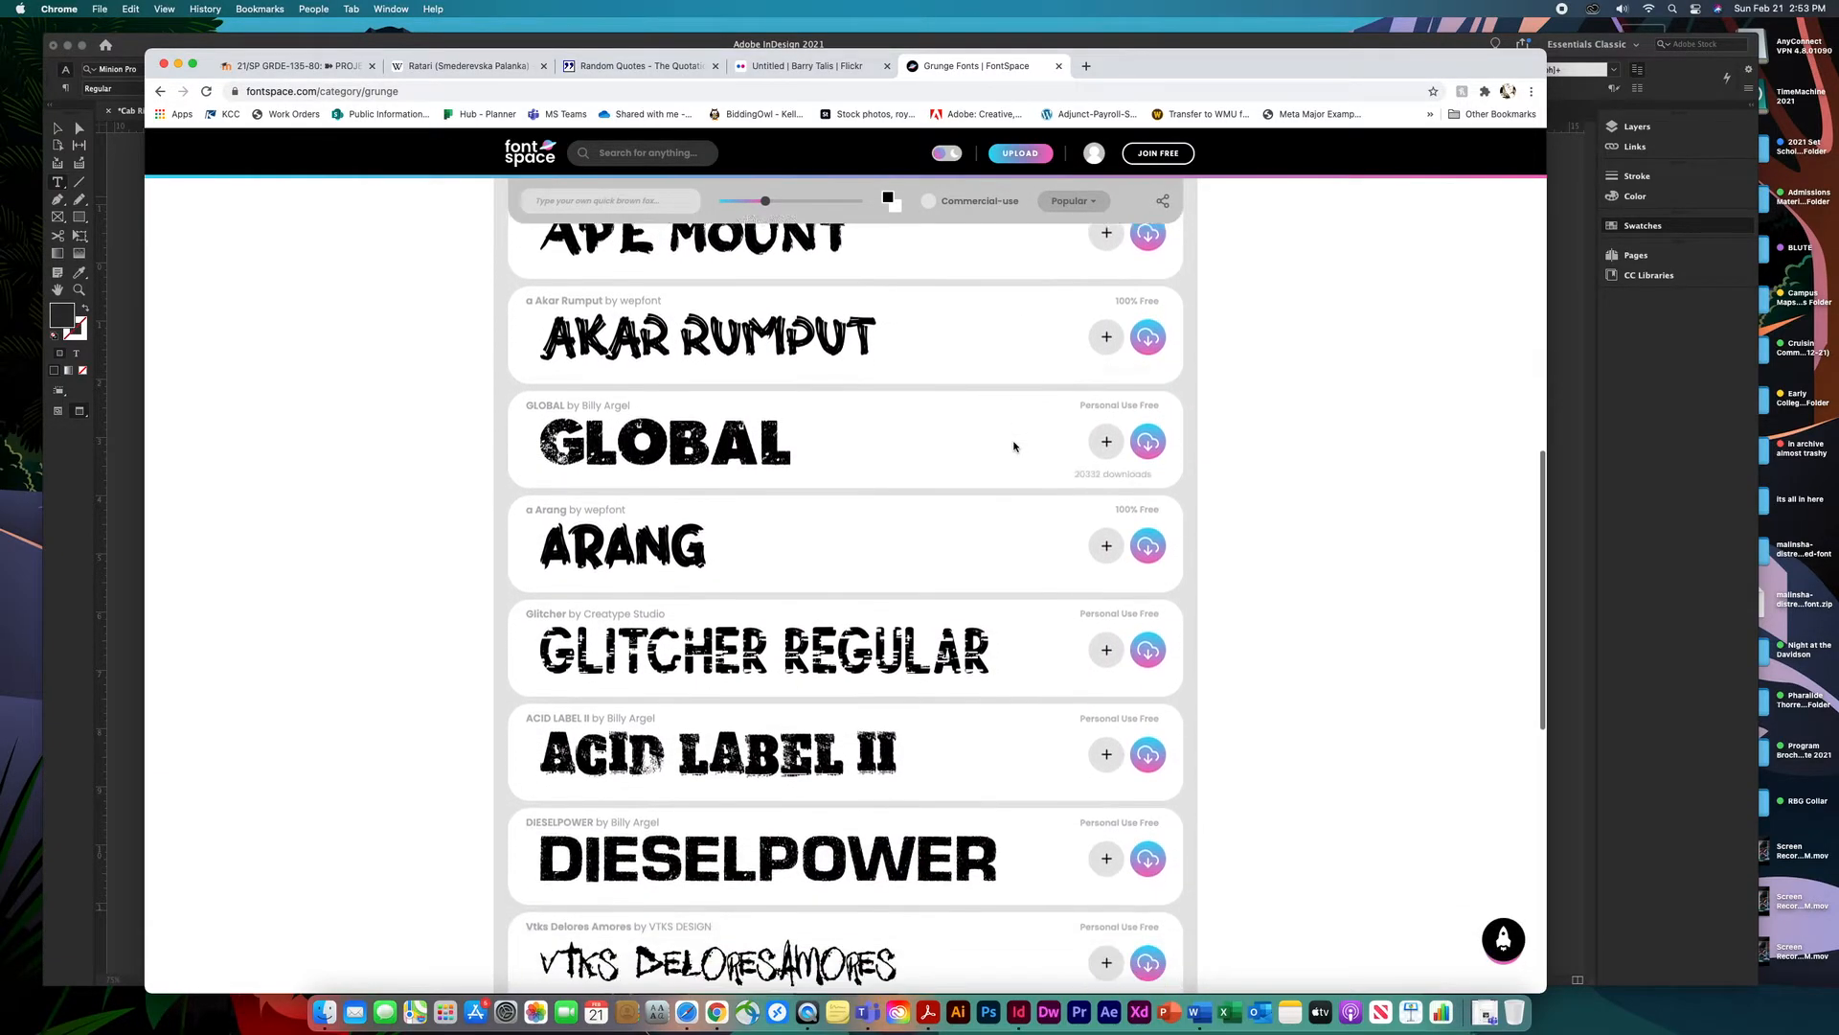
scroll(1015, 445, down, 6)
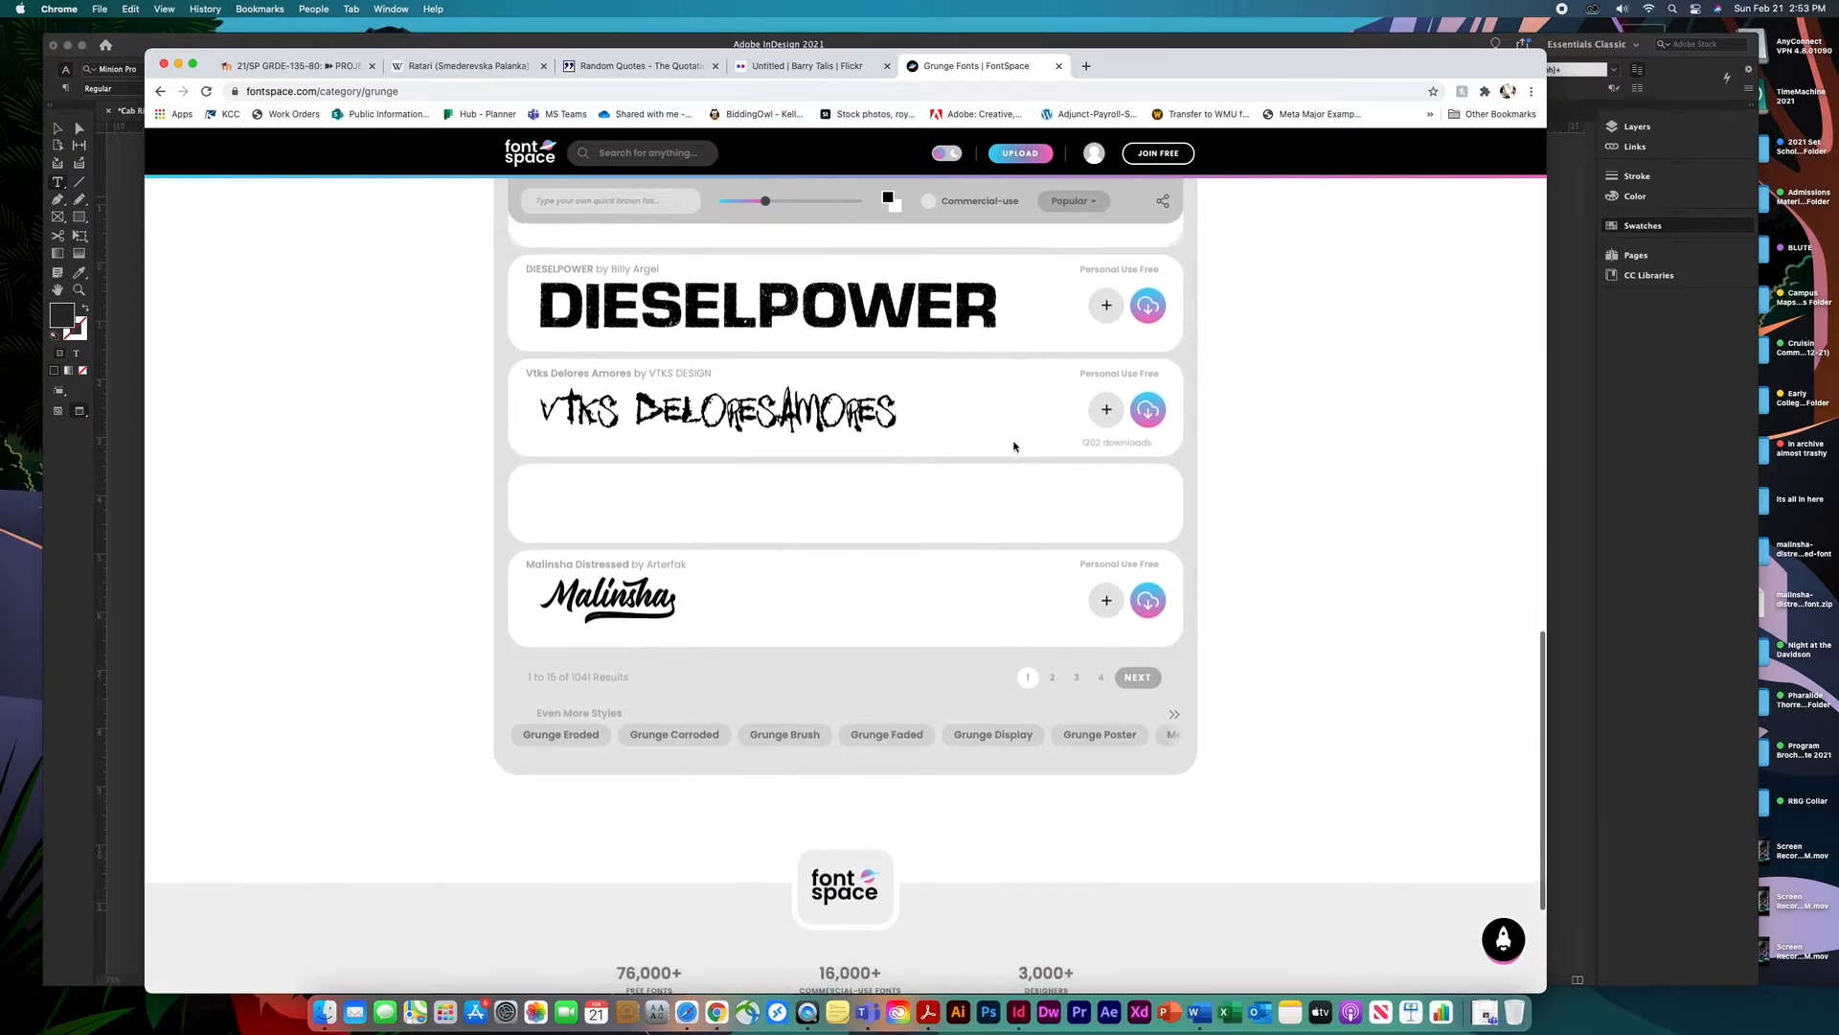
scroll(1015, 445, up, 20)
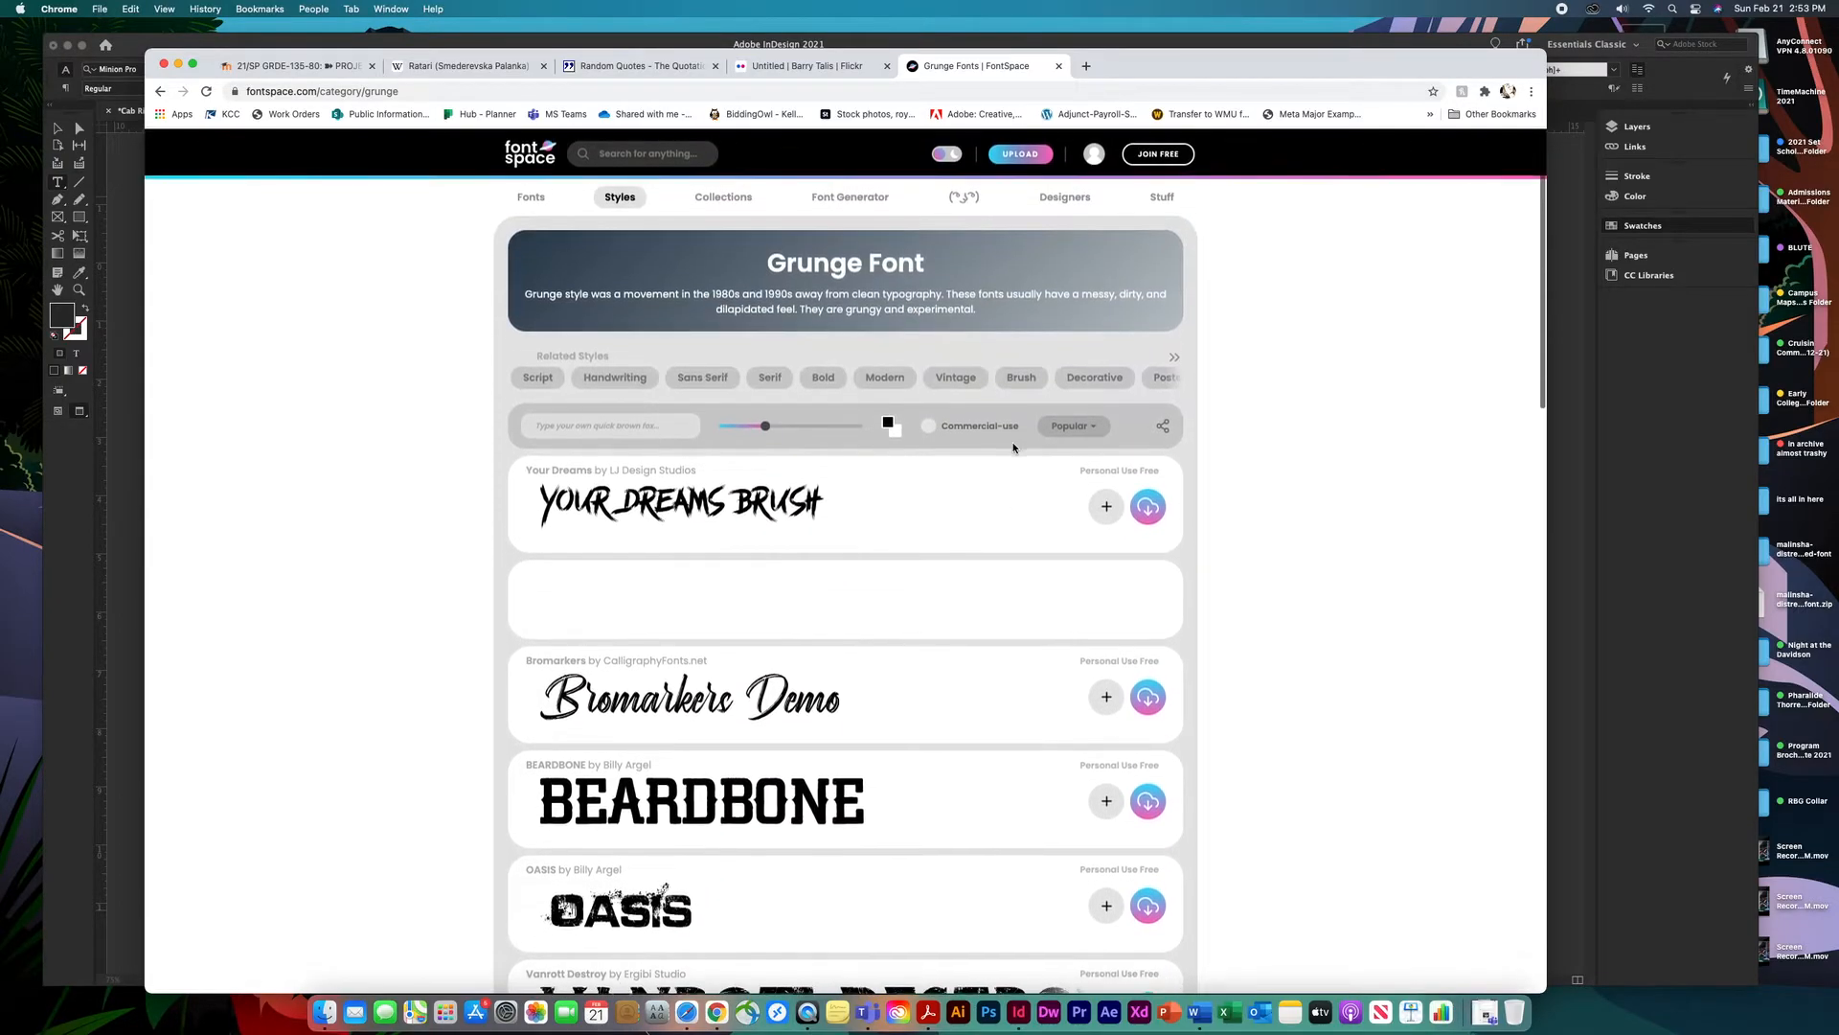
scroll(1013, 448, down, 5)
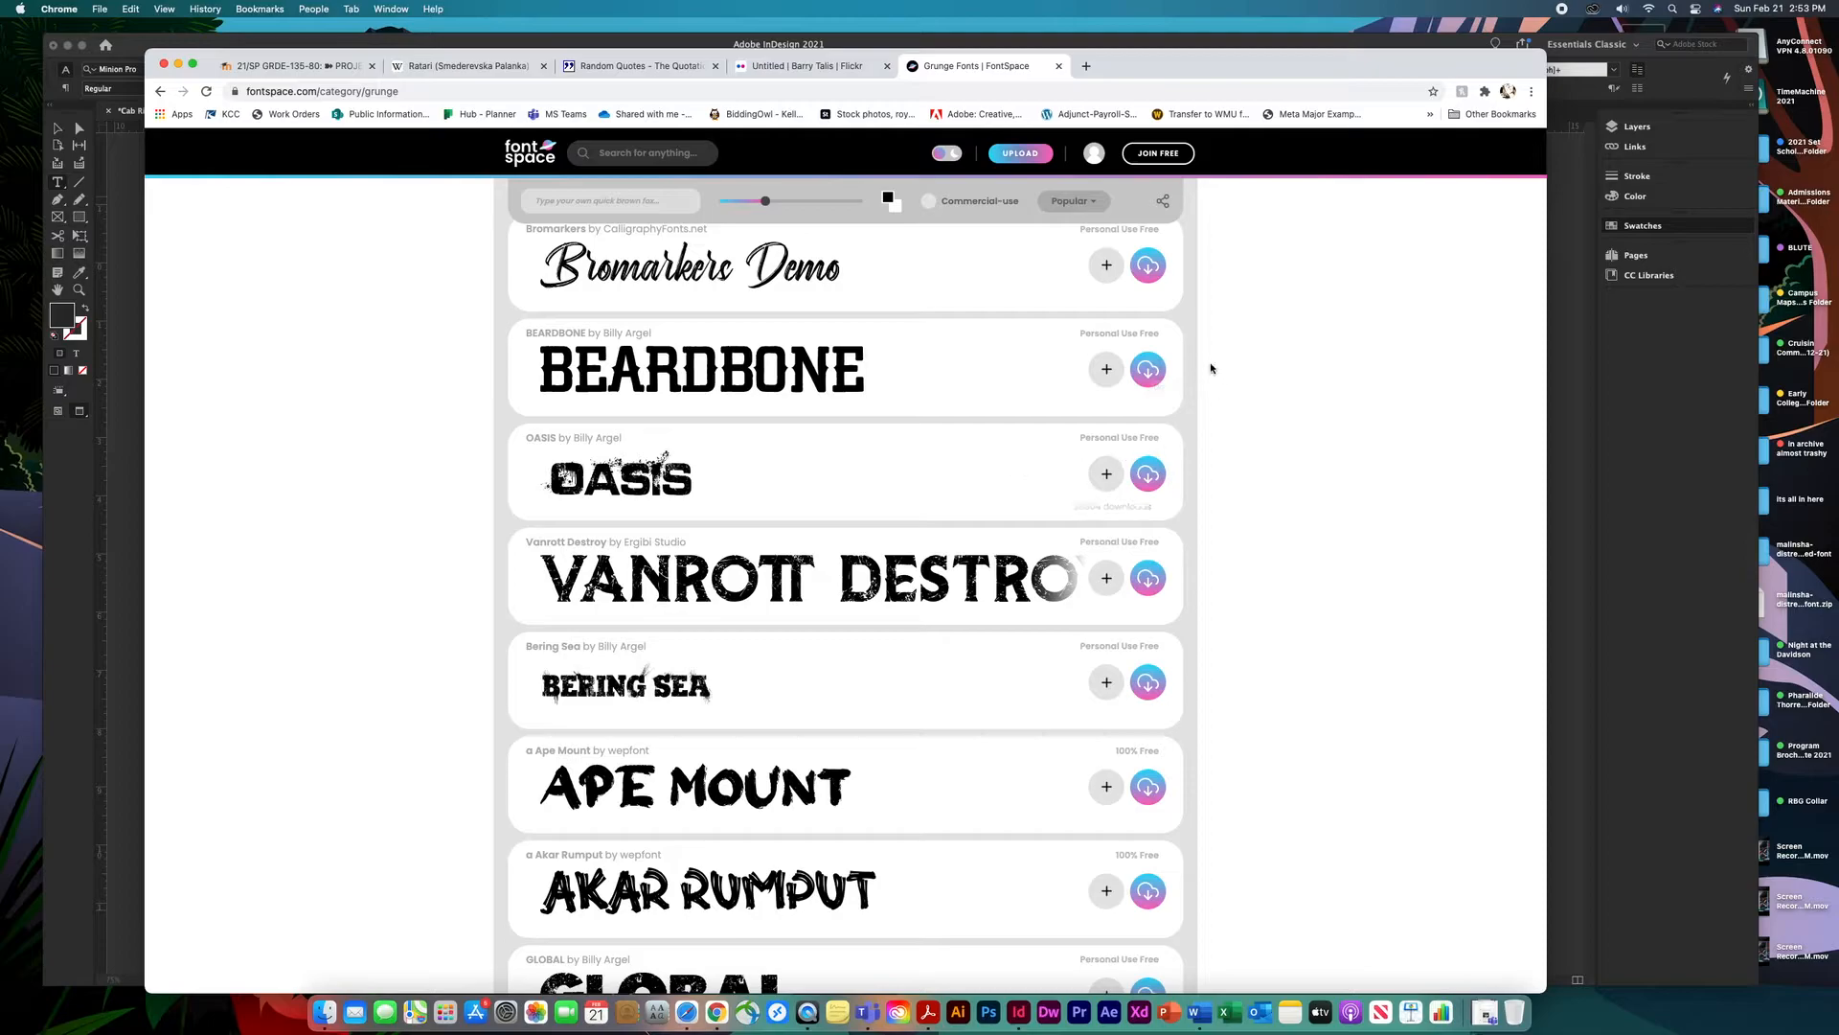
click(1149, 373)
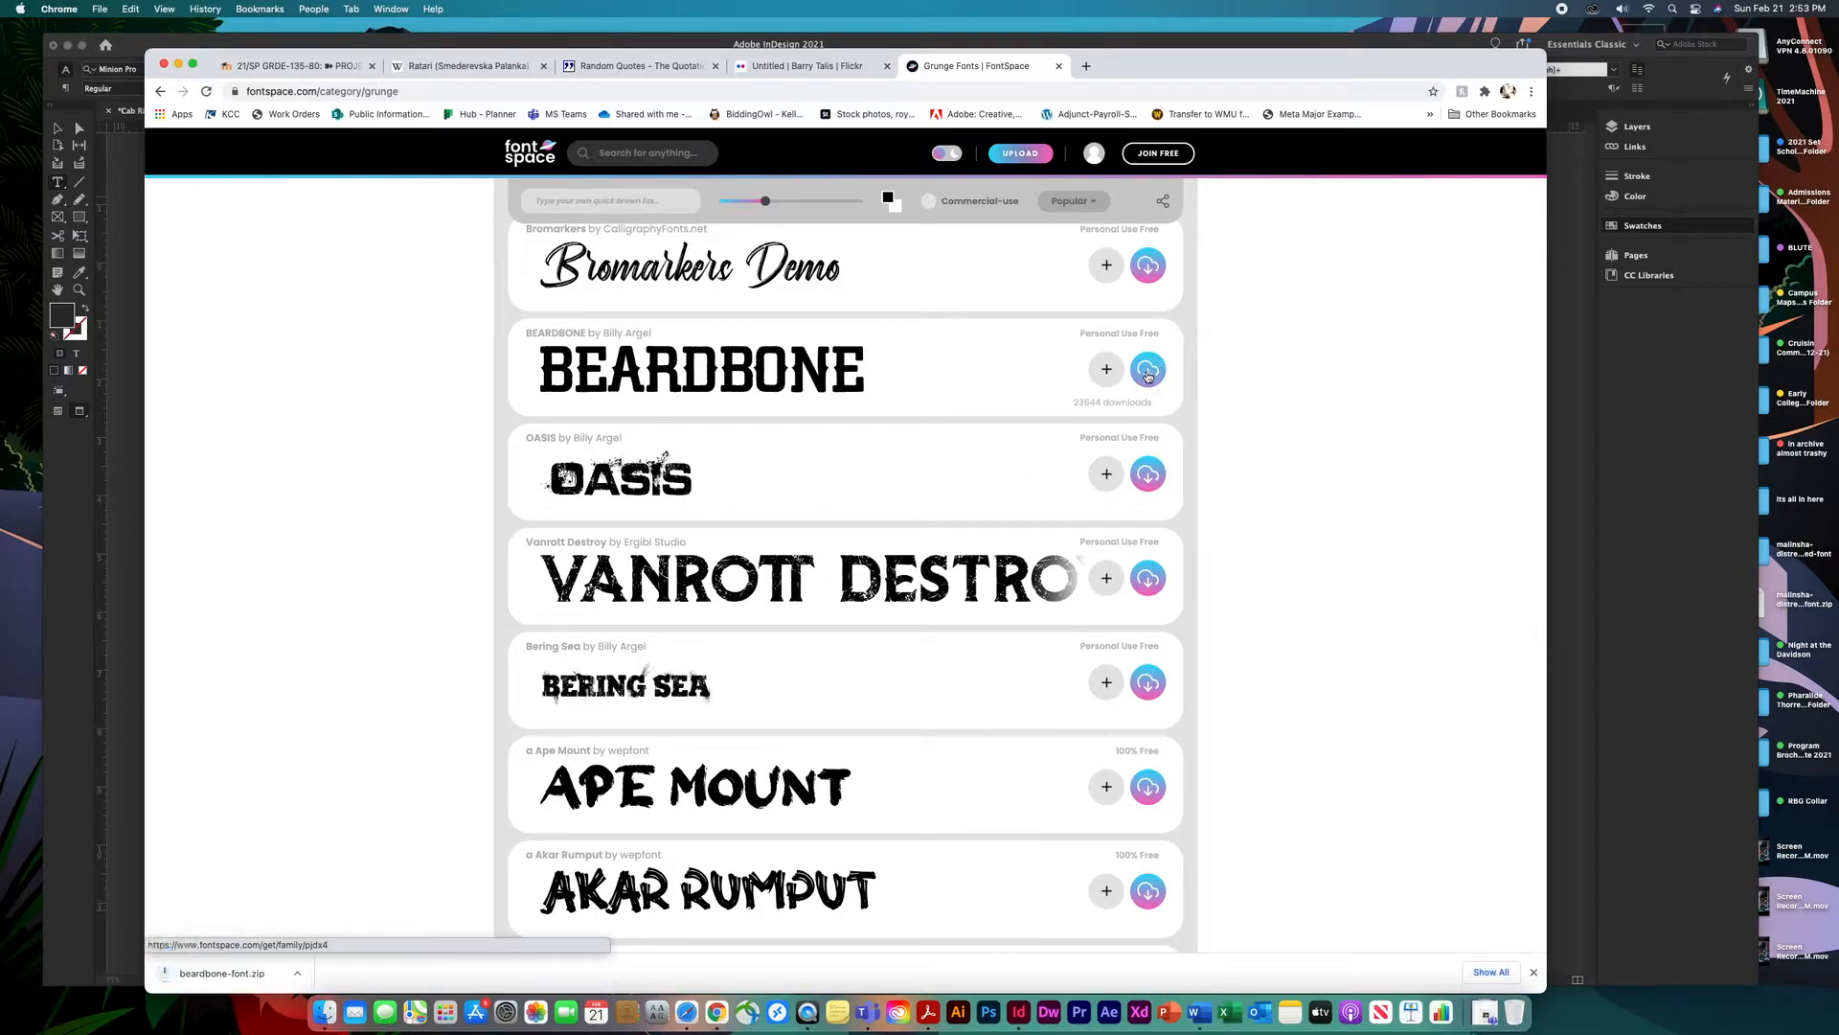
Unpack beardbone-font.zip, install its BeardbonePersonalUse TrueType font in Font Book, and close the Downloads and Font Book windows.
click(217, 974)
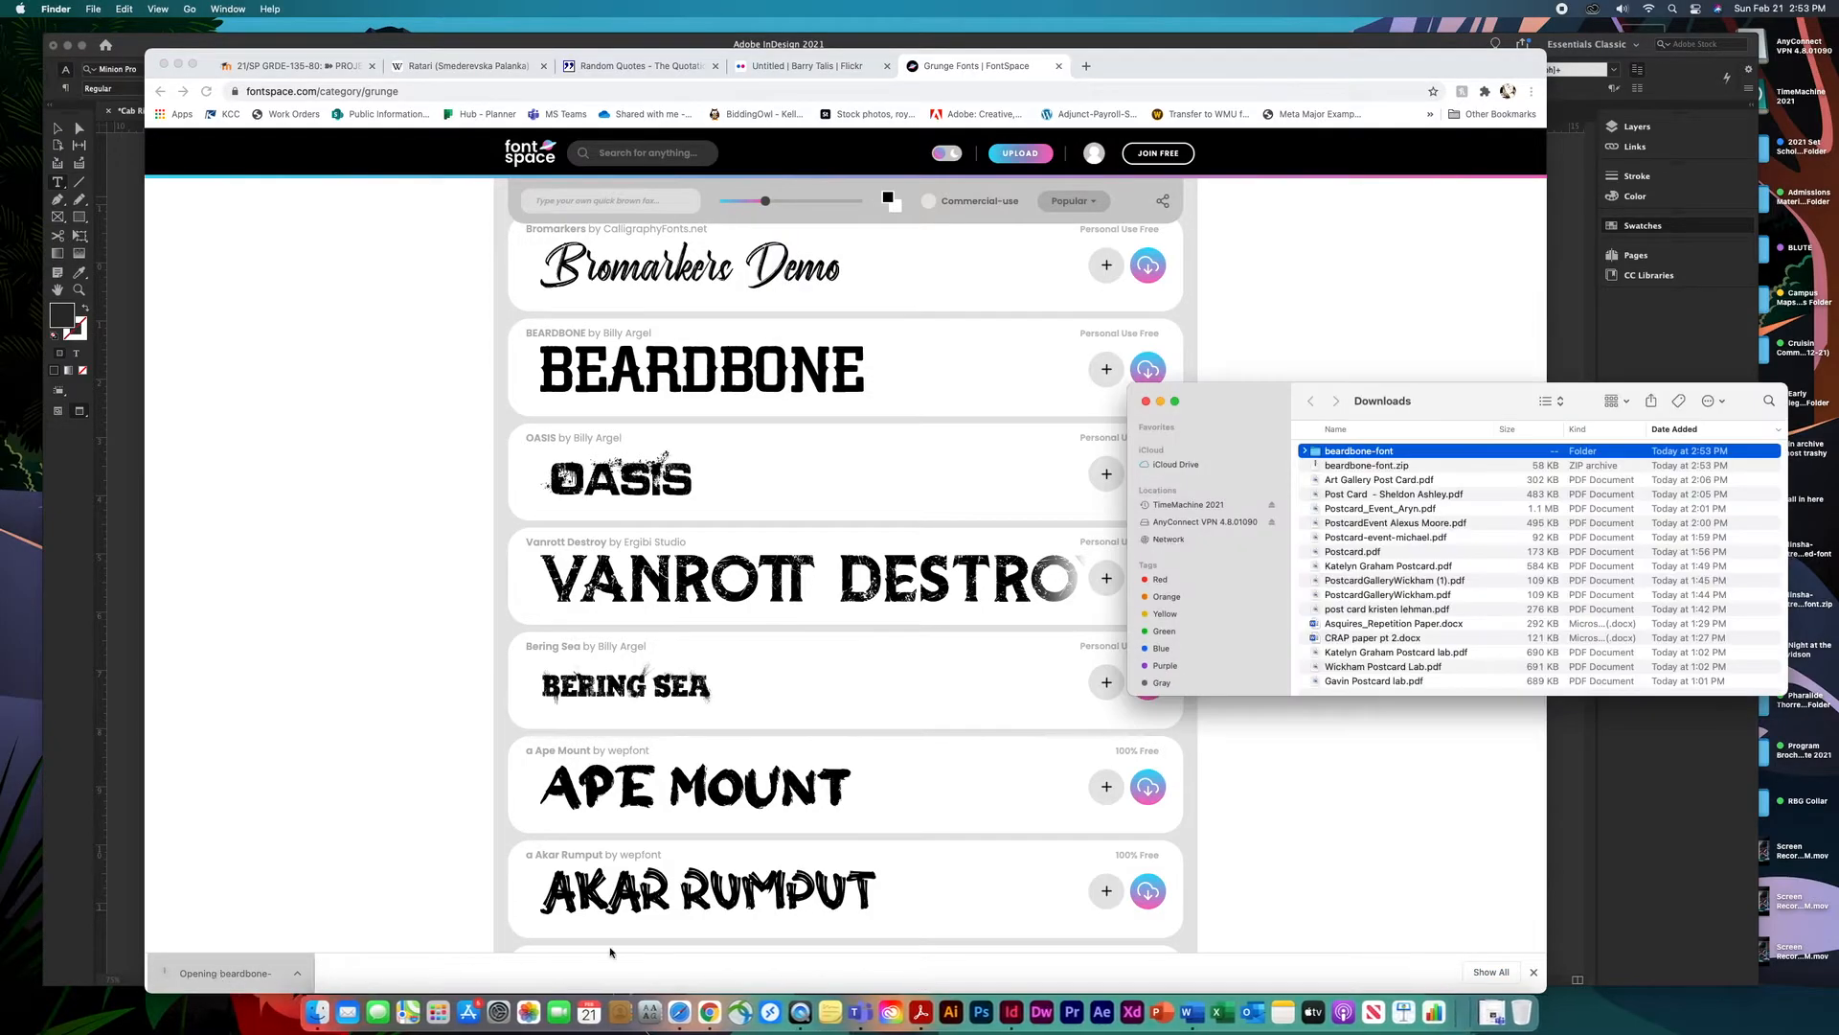
click(1304, 452)
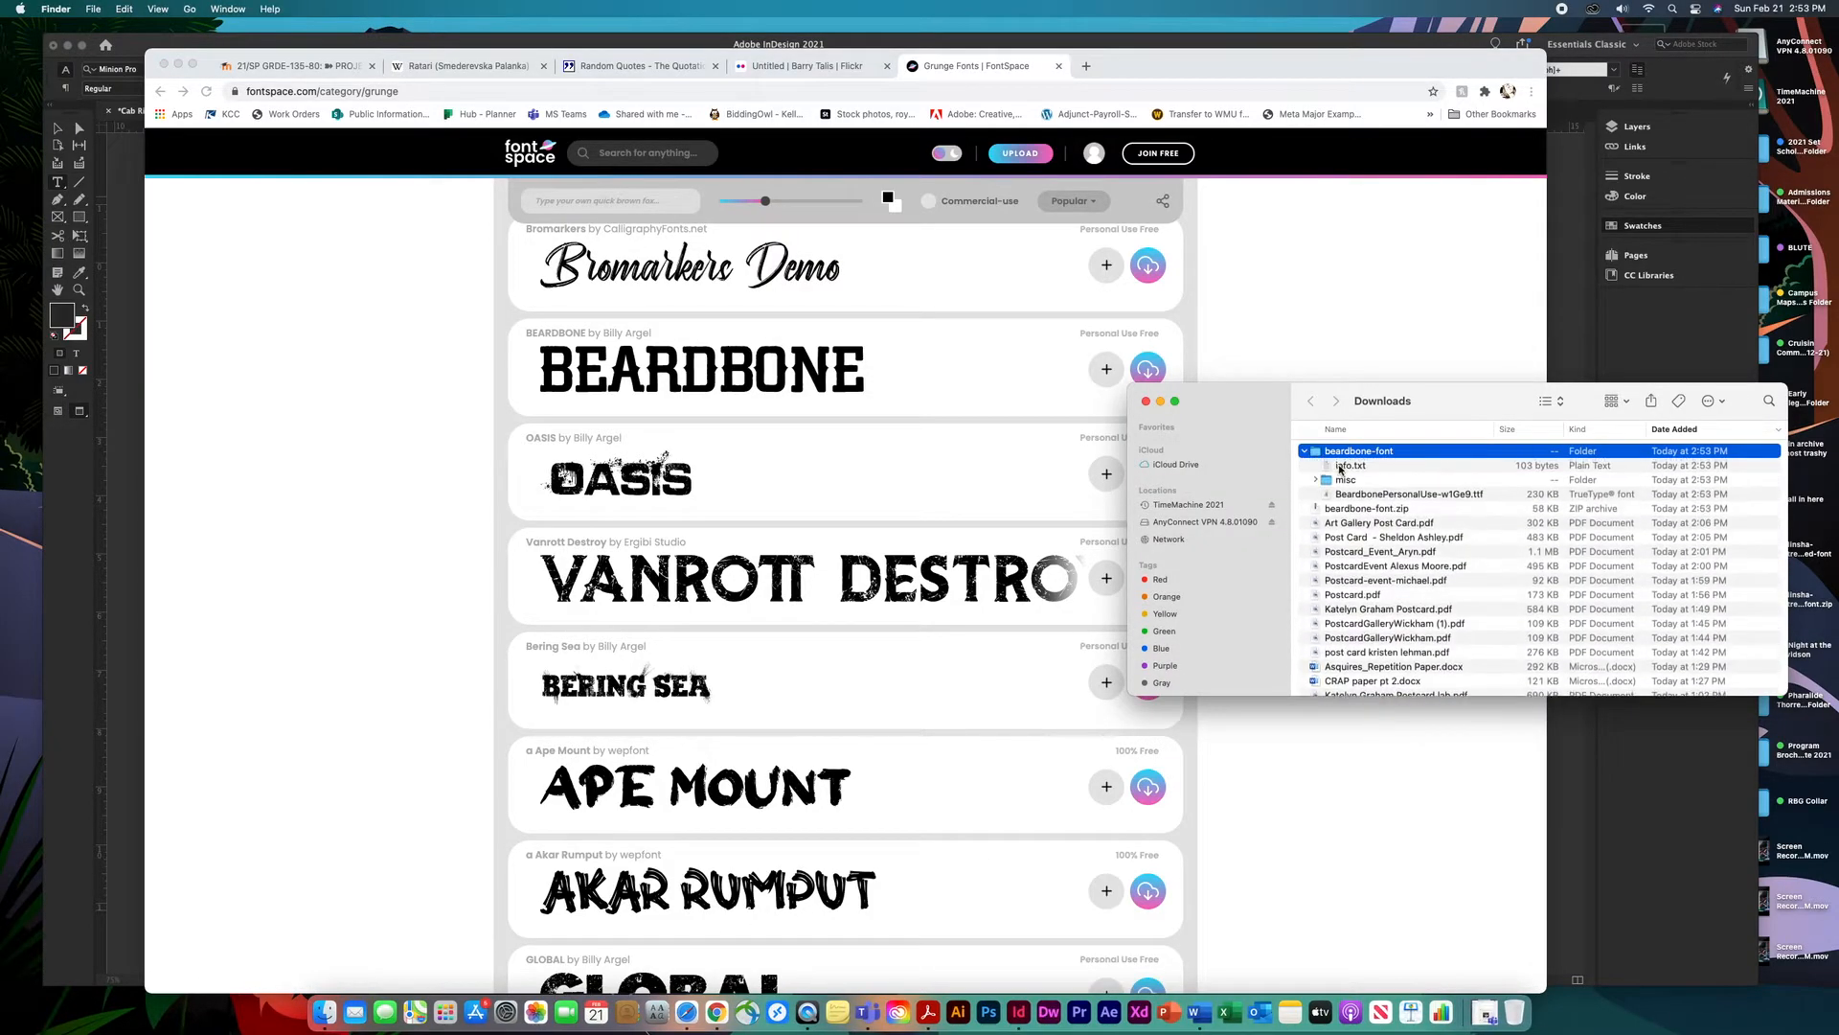
double_click(1388, 495)
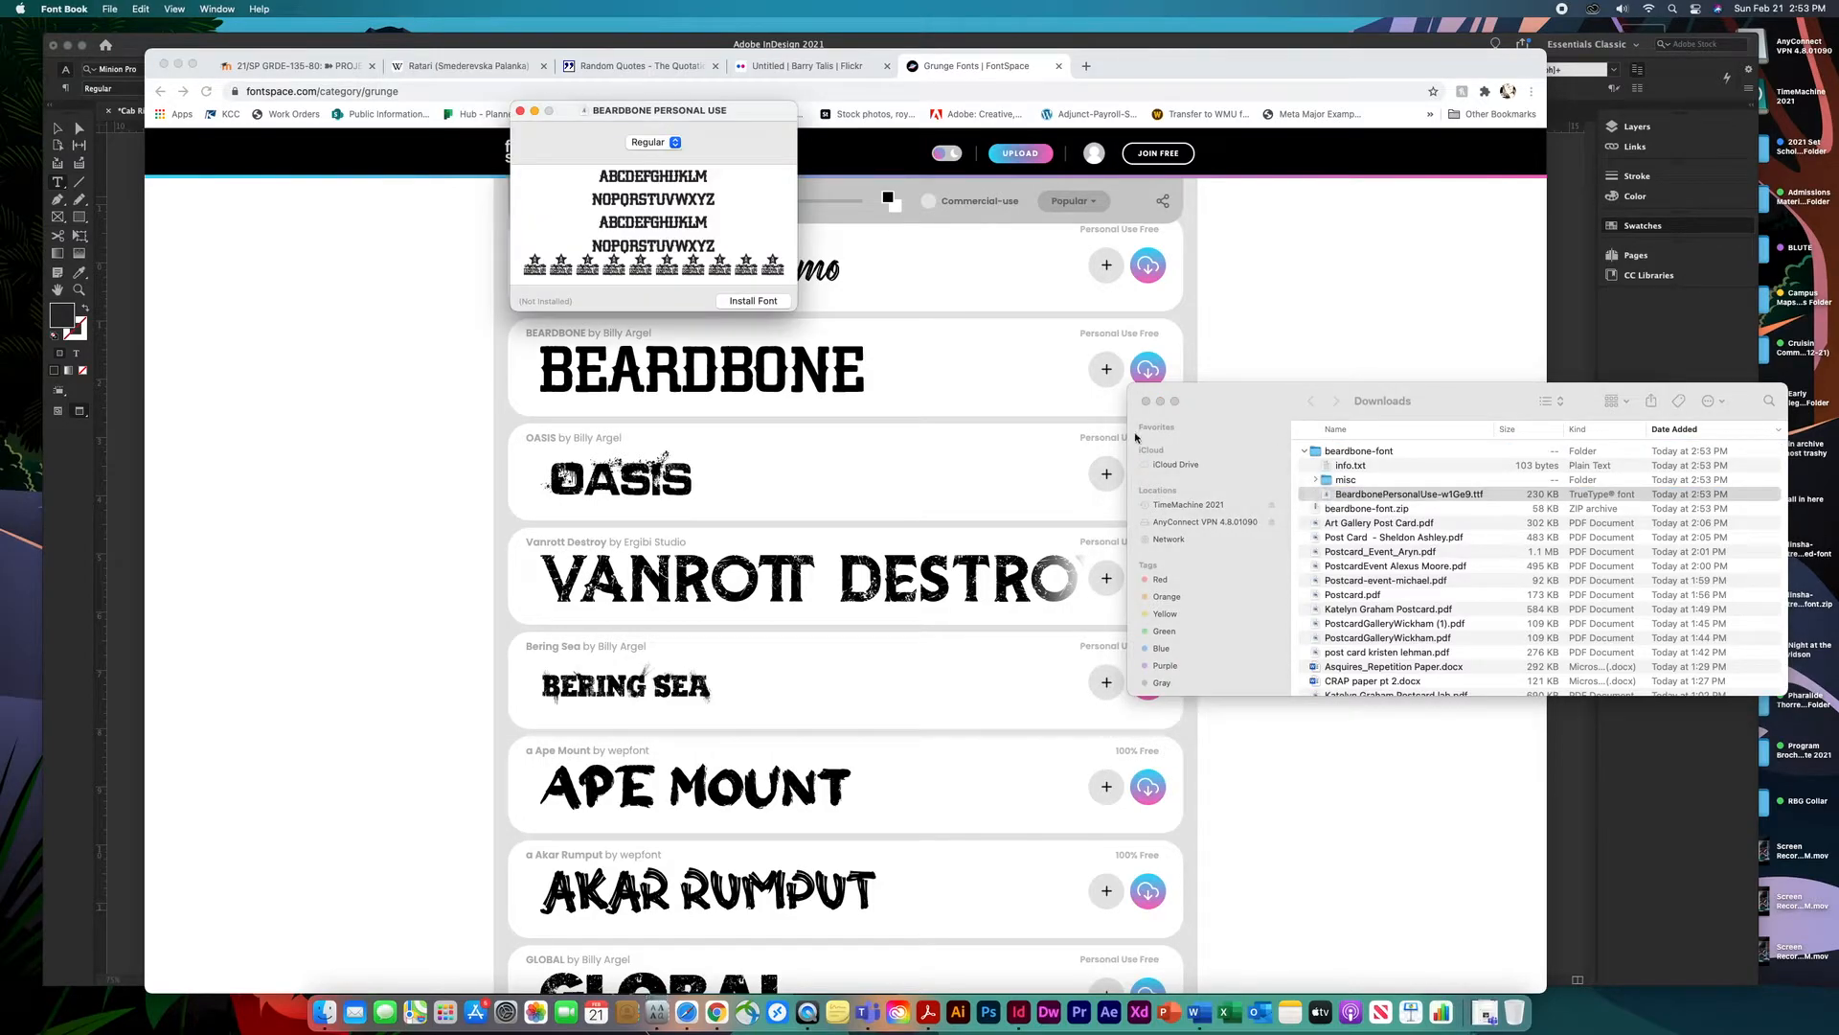
click(753, 302)
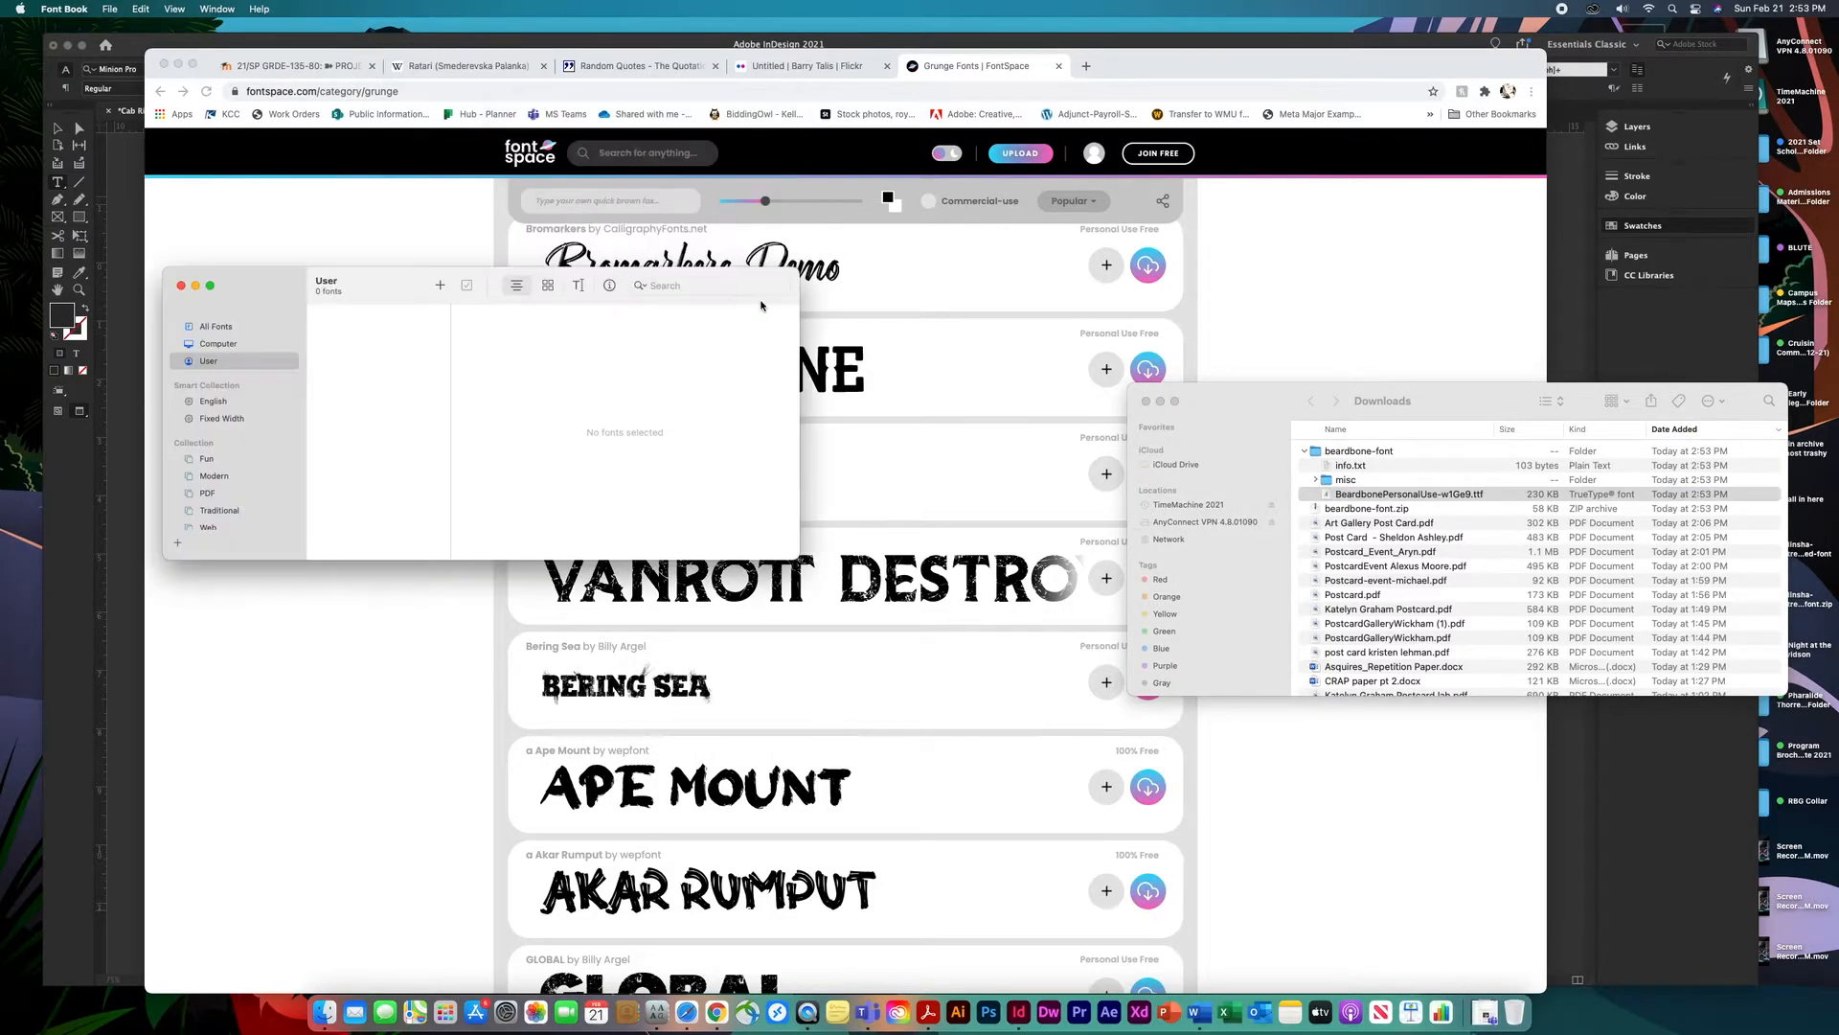
click(1147, 402)
click(182, 287)
Return to InDesign, select the Ratari text and set its font to BEARDBONE PERSONAL USE.
click(137, 288)
click(862, 364)
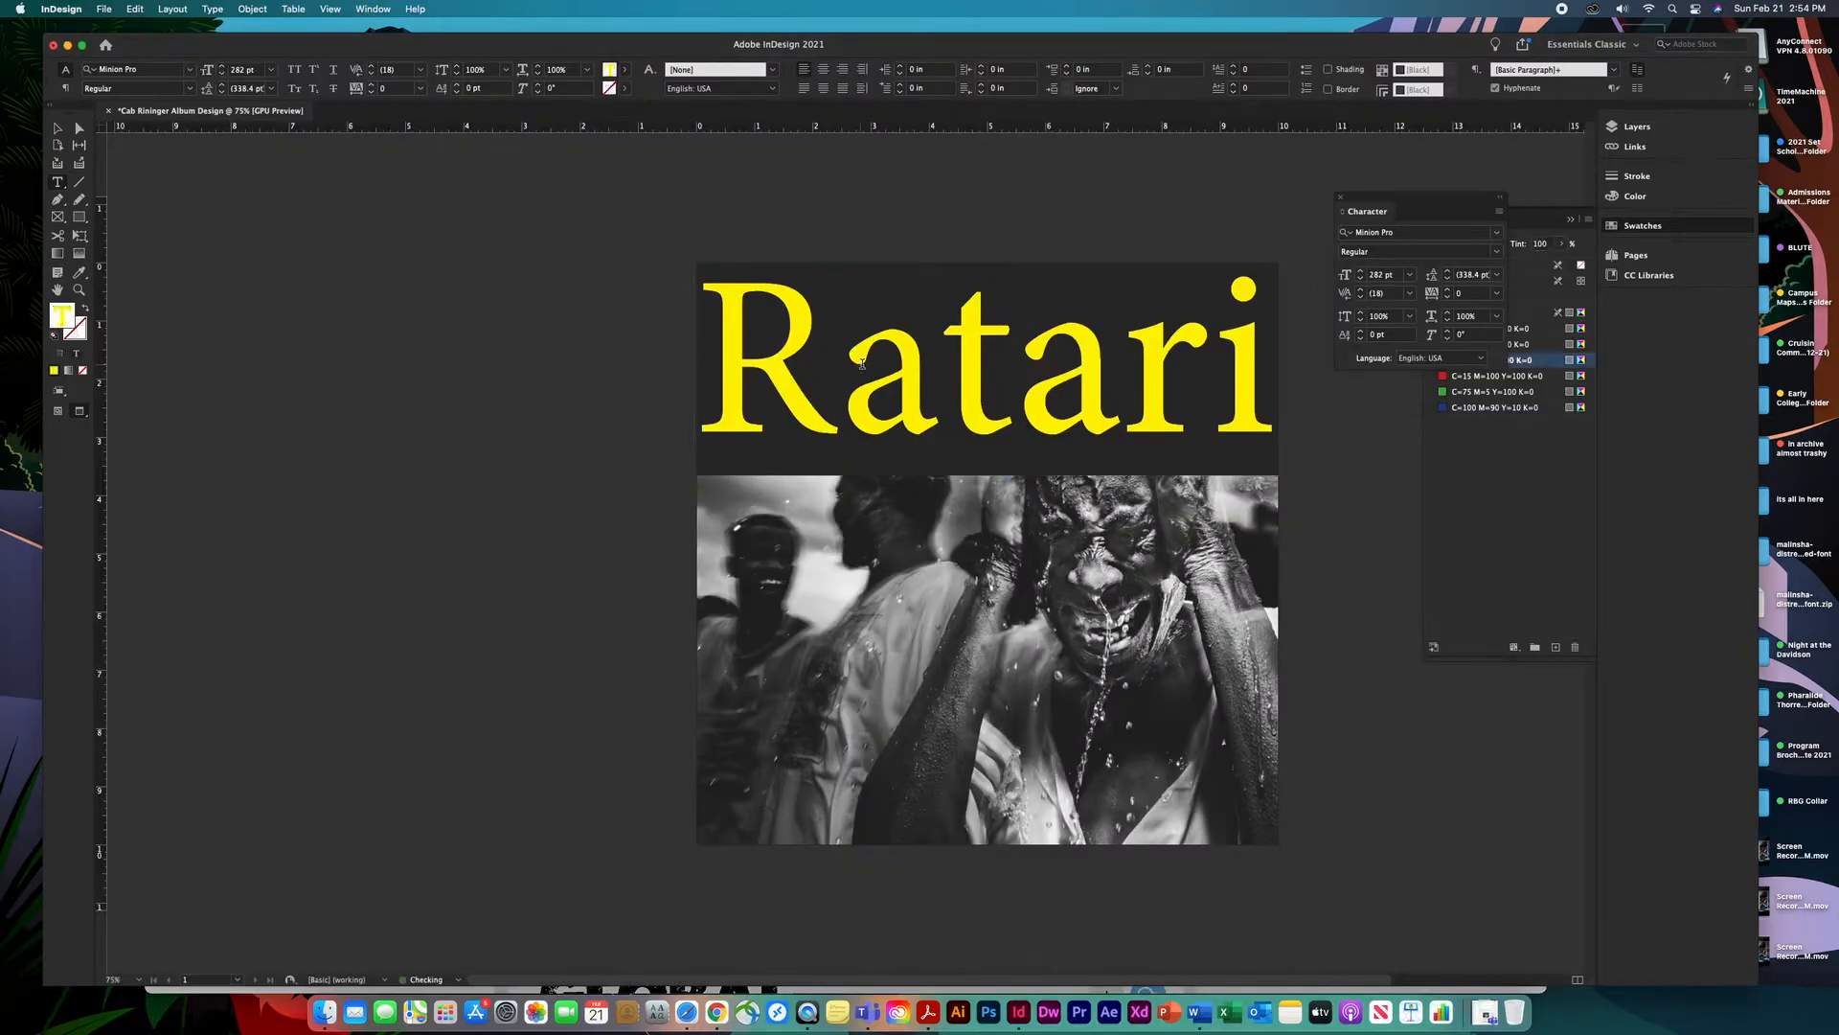
double_click(862, 364)
click(1372, 233)
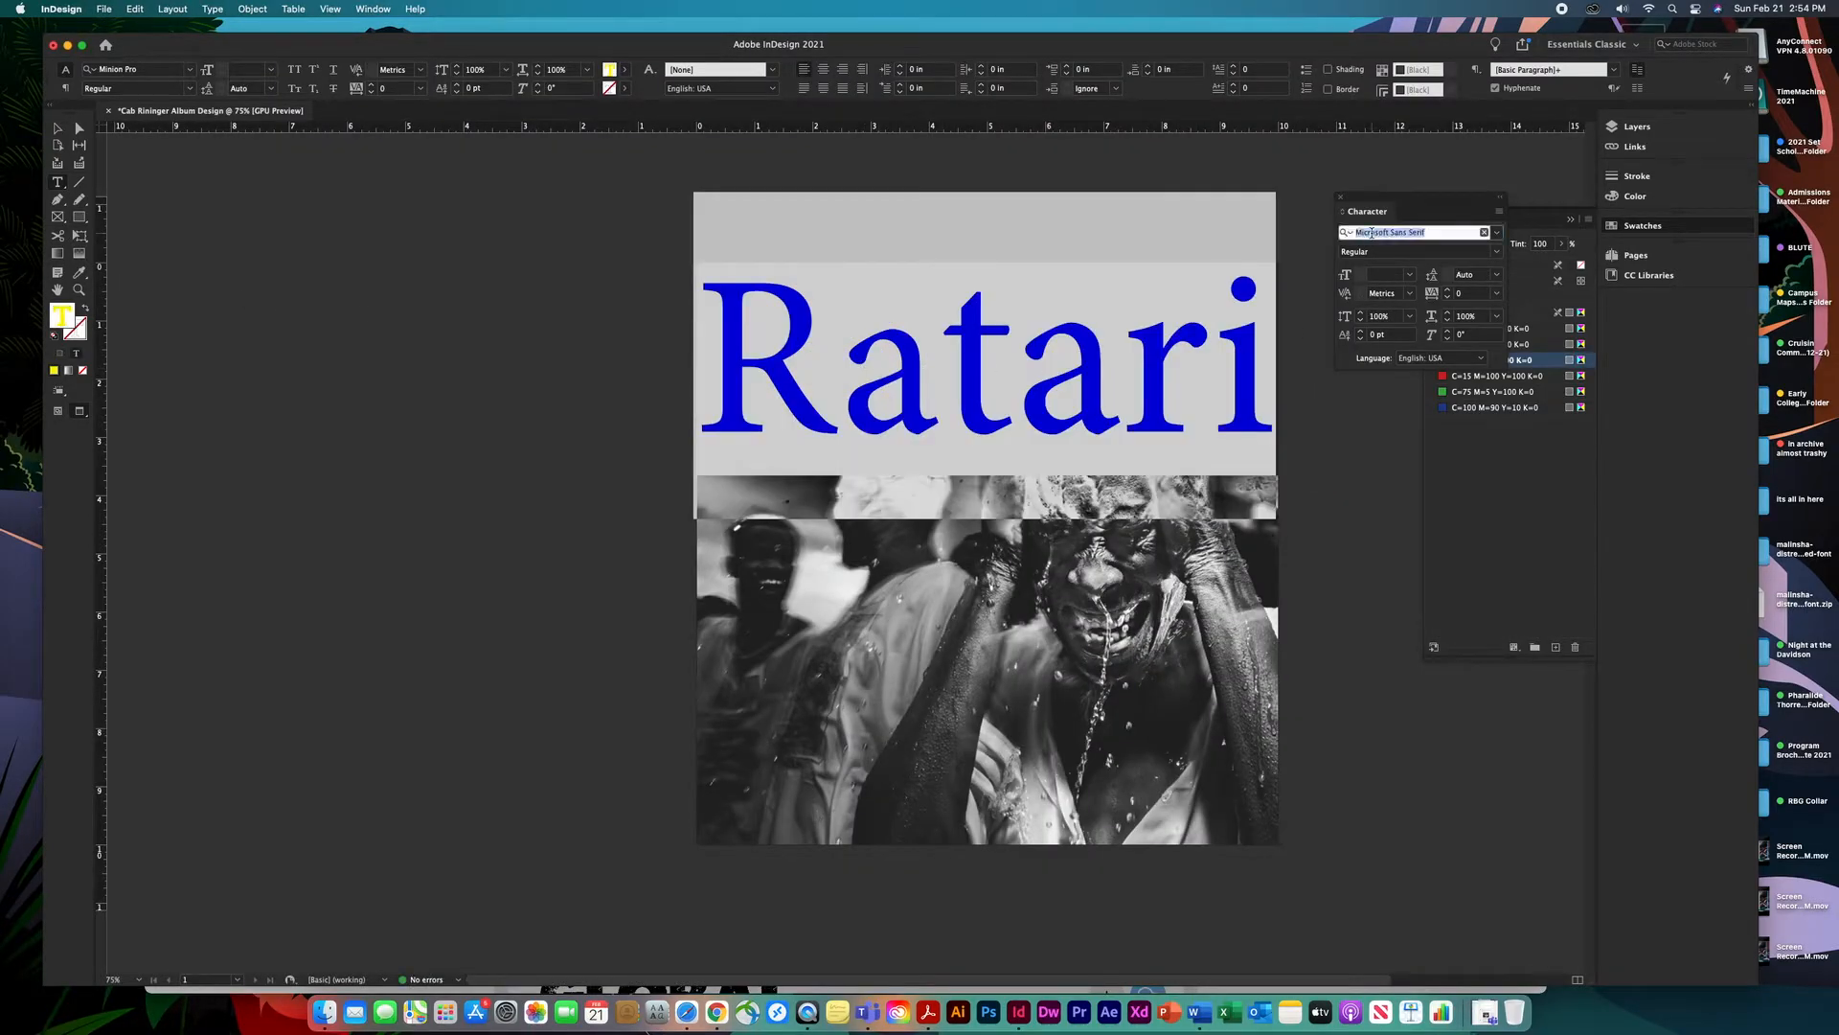
text(bear)
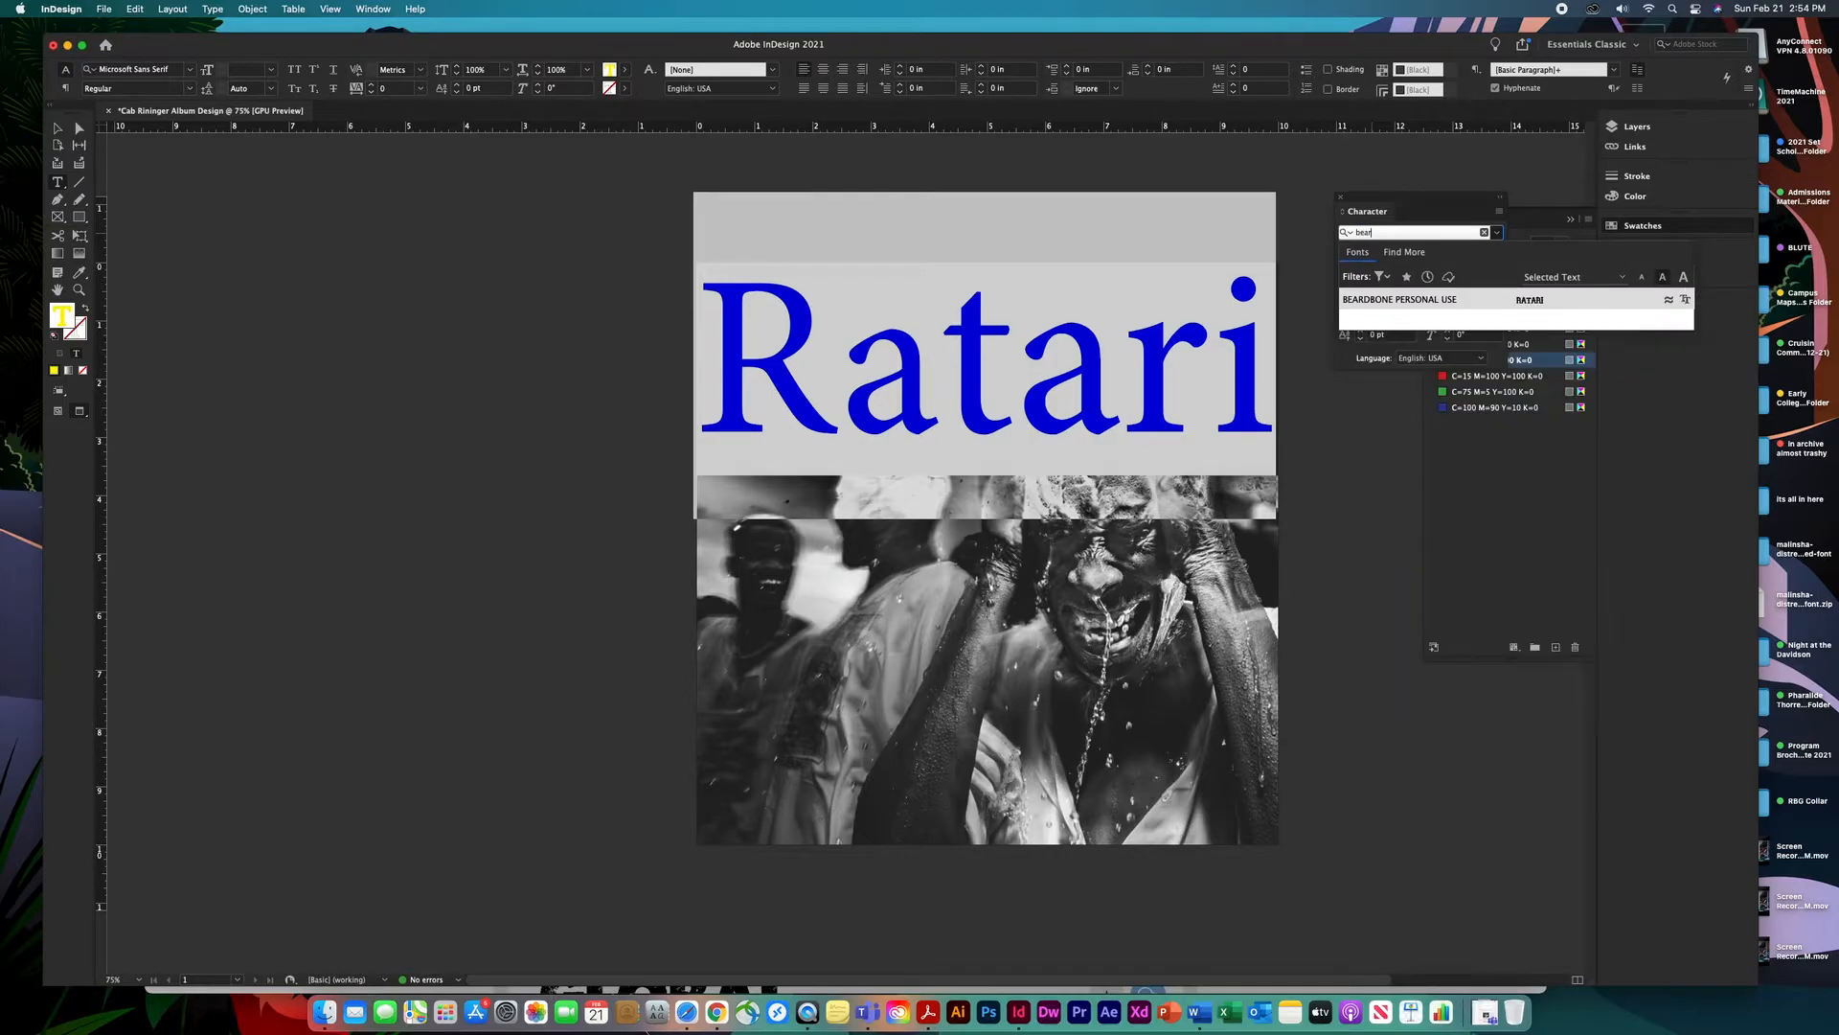
click(1455, 300)
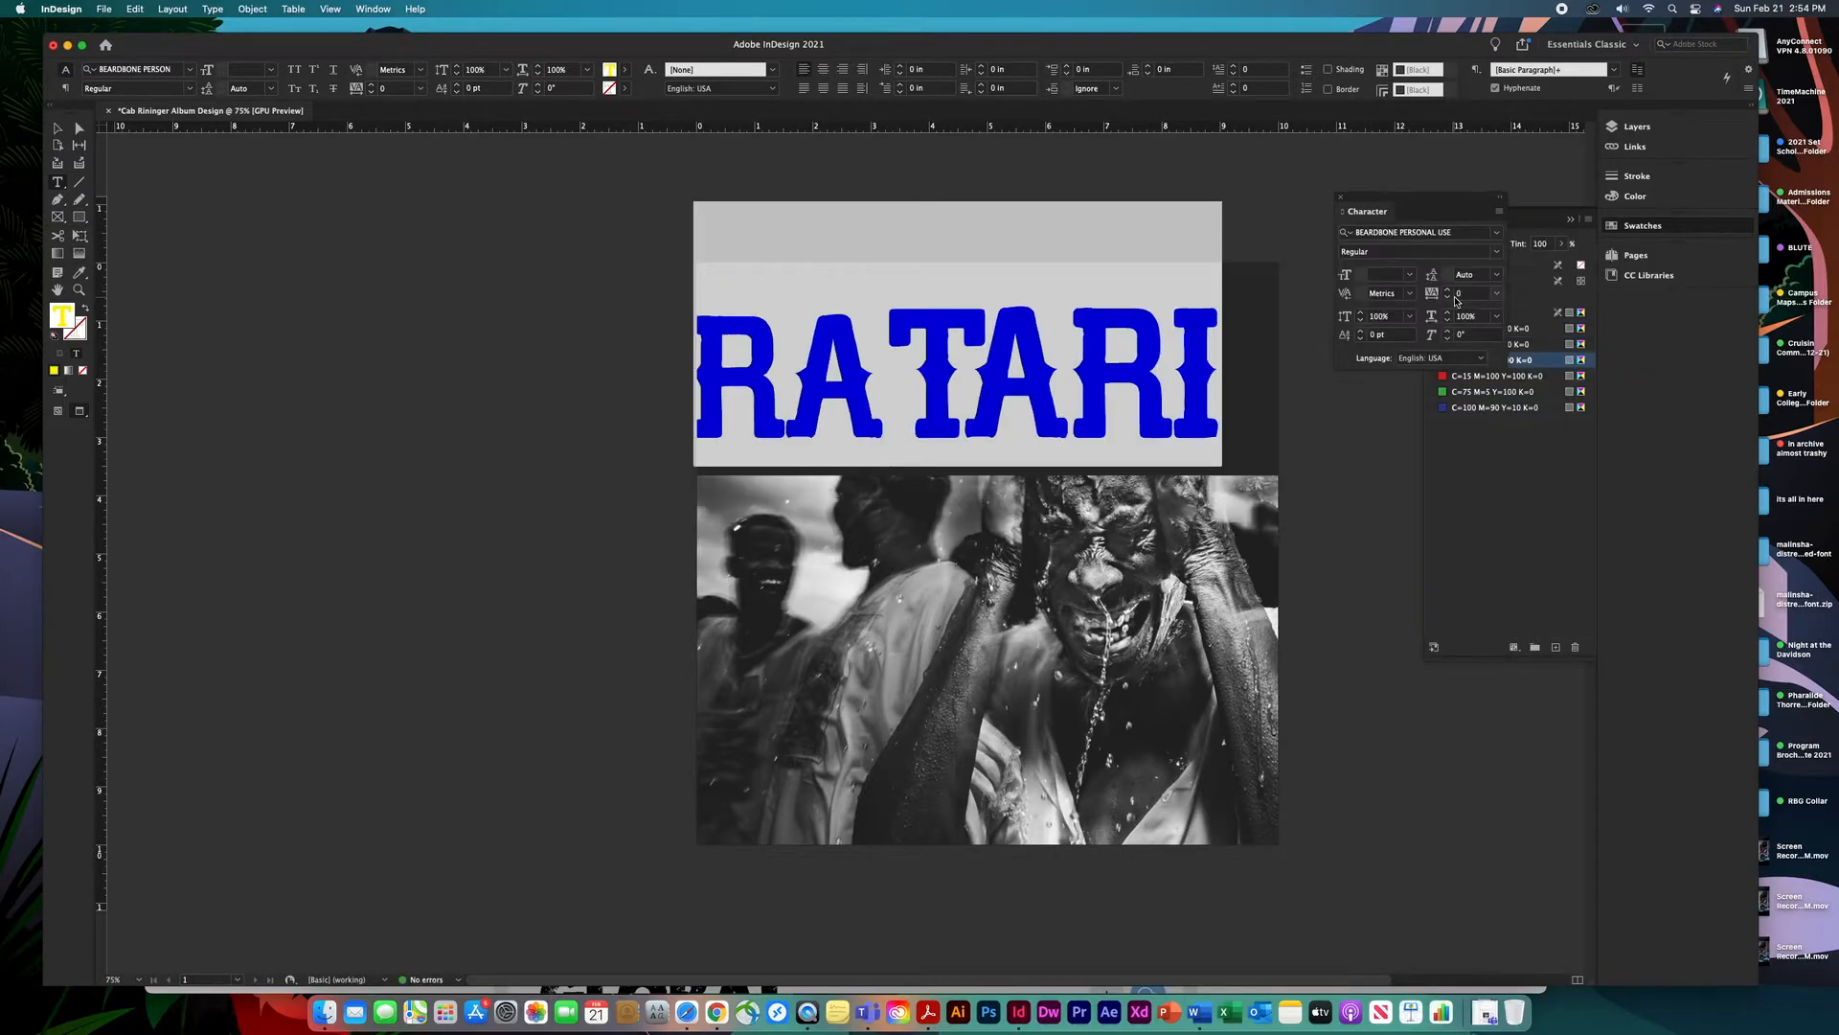
Set the font size of the selected RATARI text to 222 pt.
click(1410, 275)
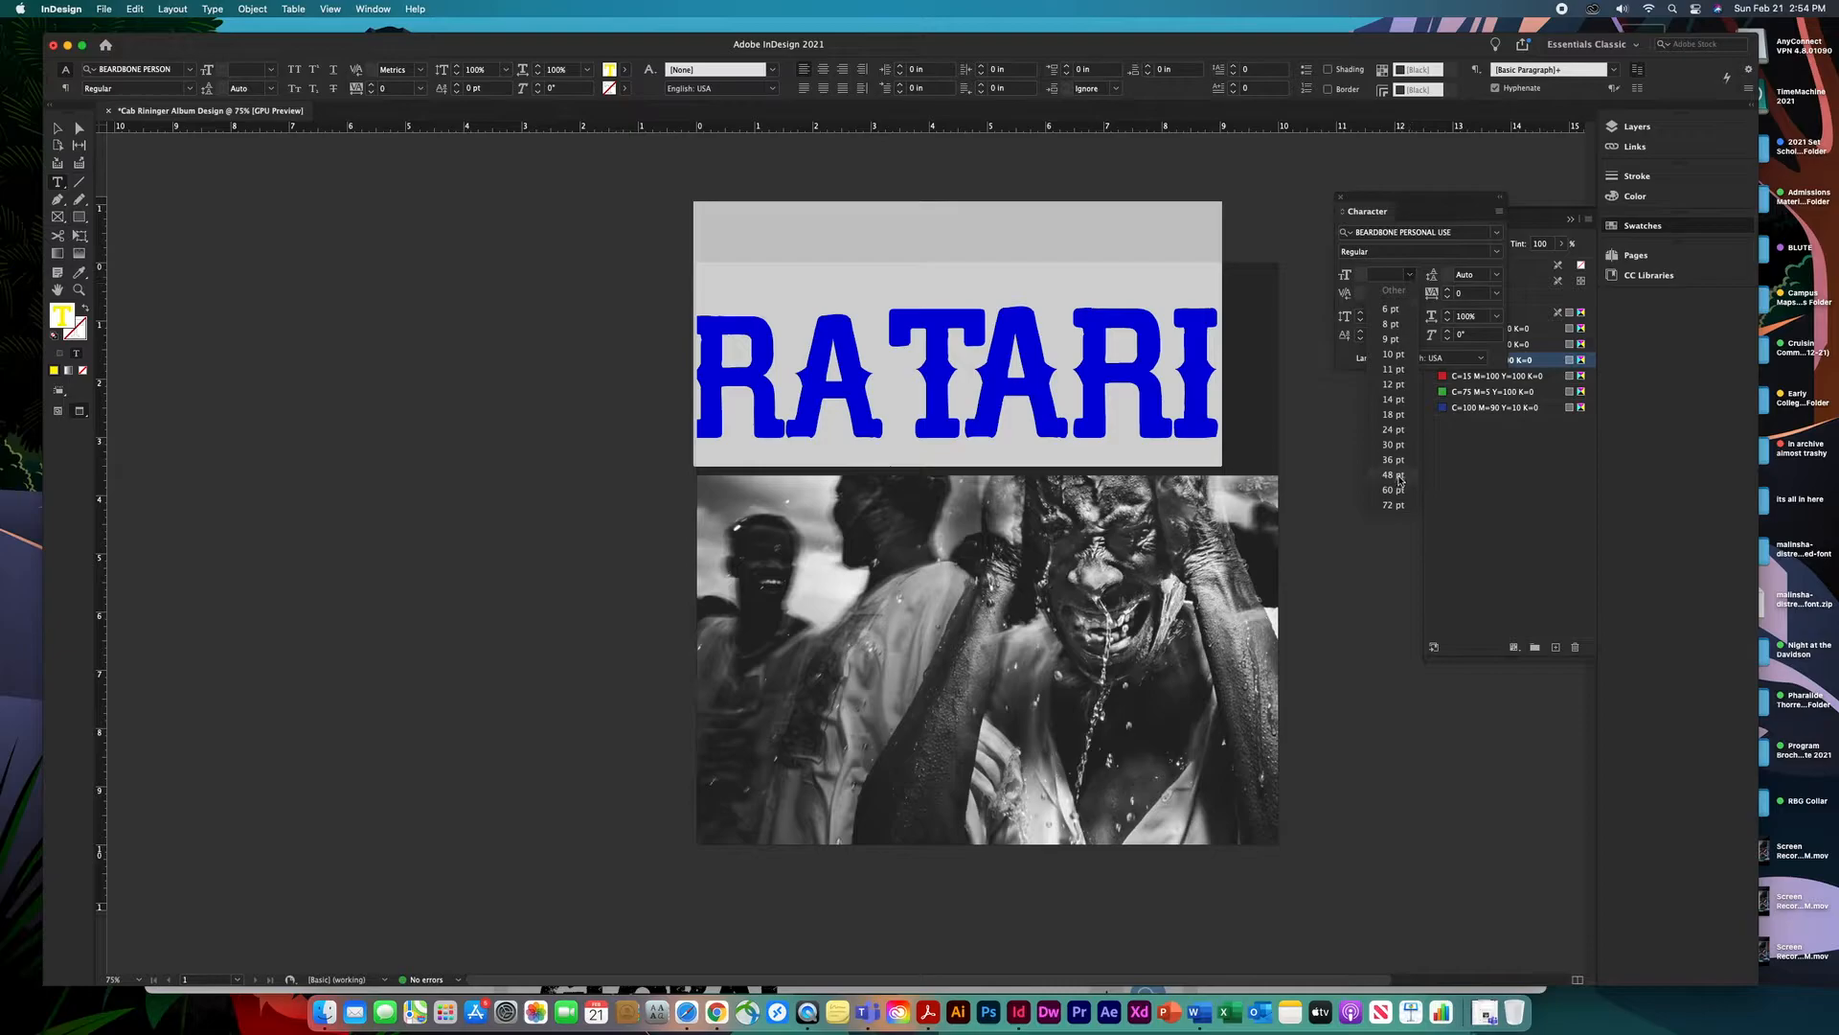
click(1393, 505)
click(1361, 273)
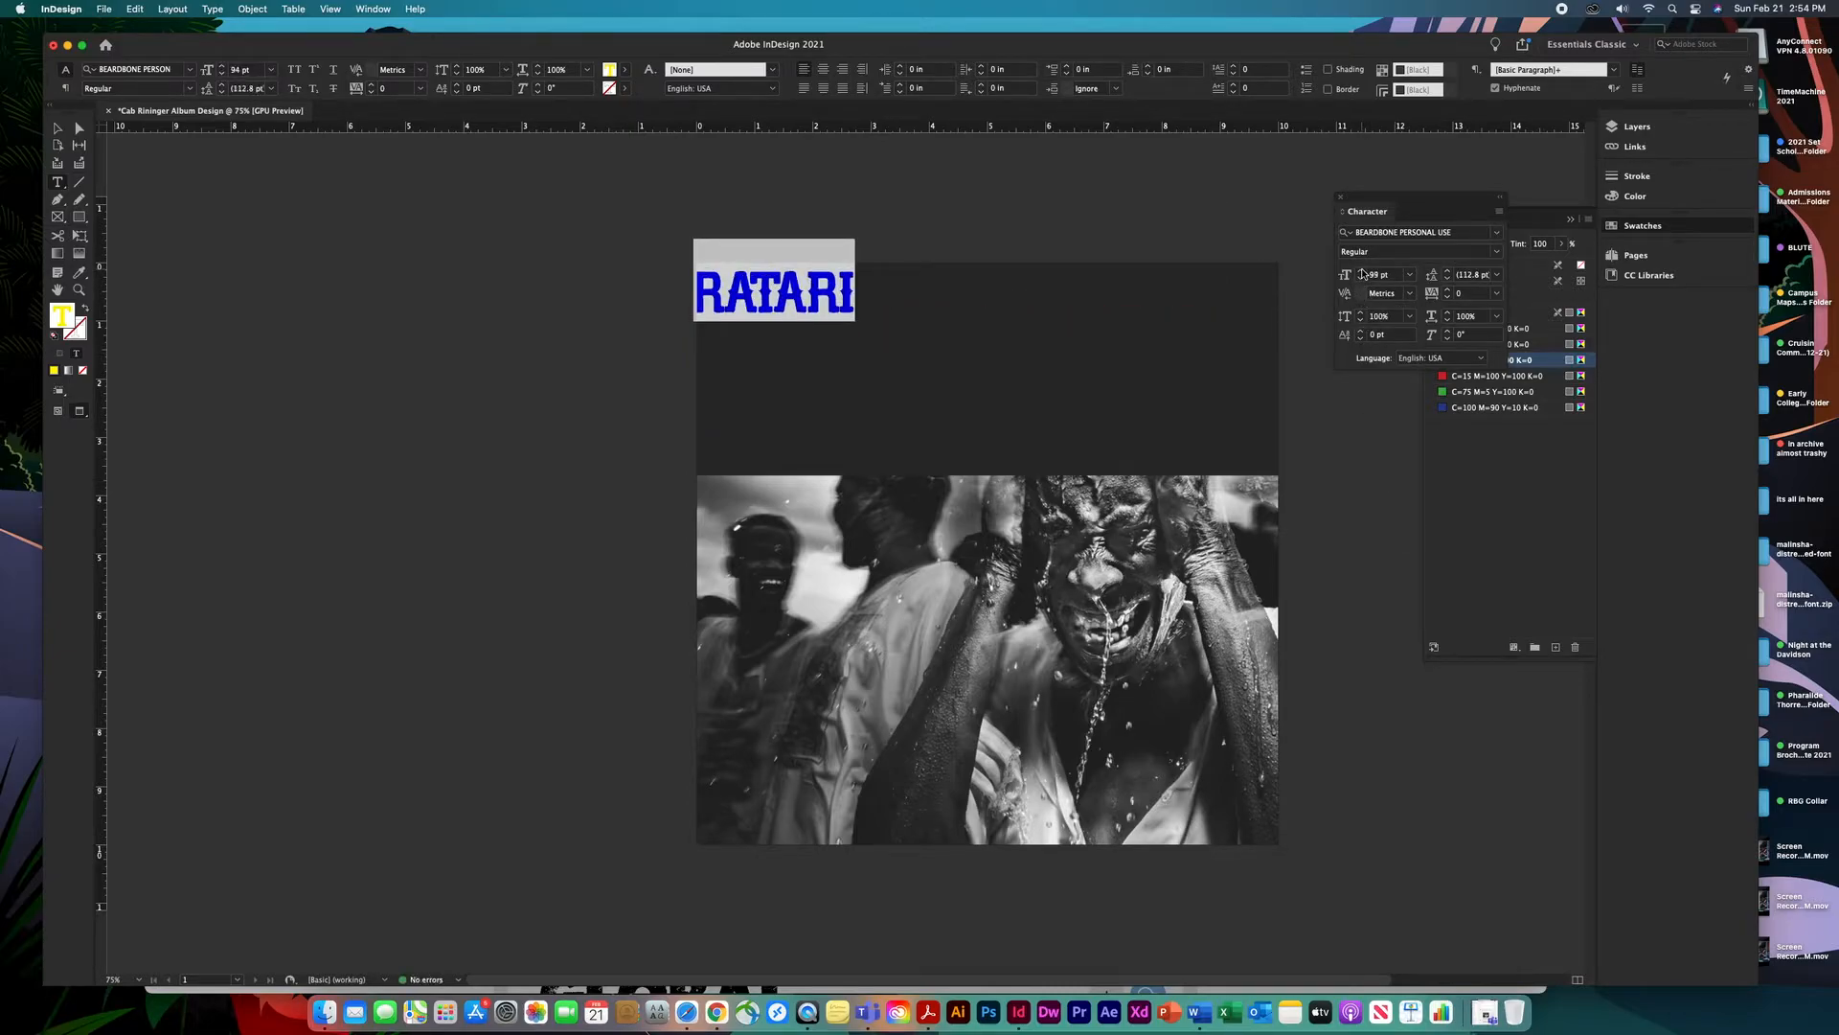
click(1361, 273)
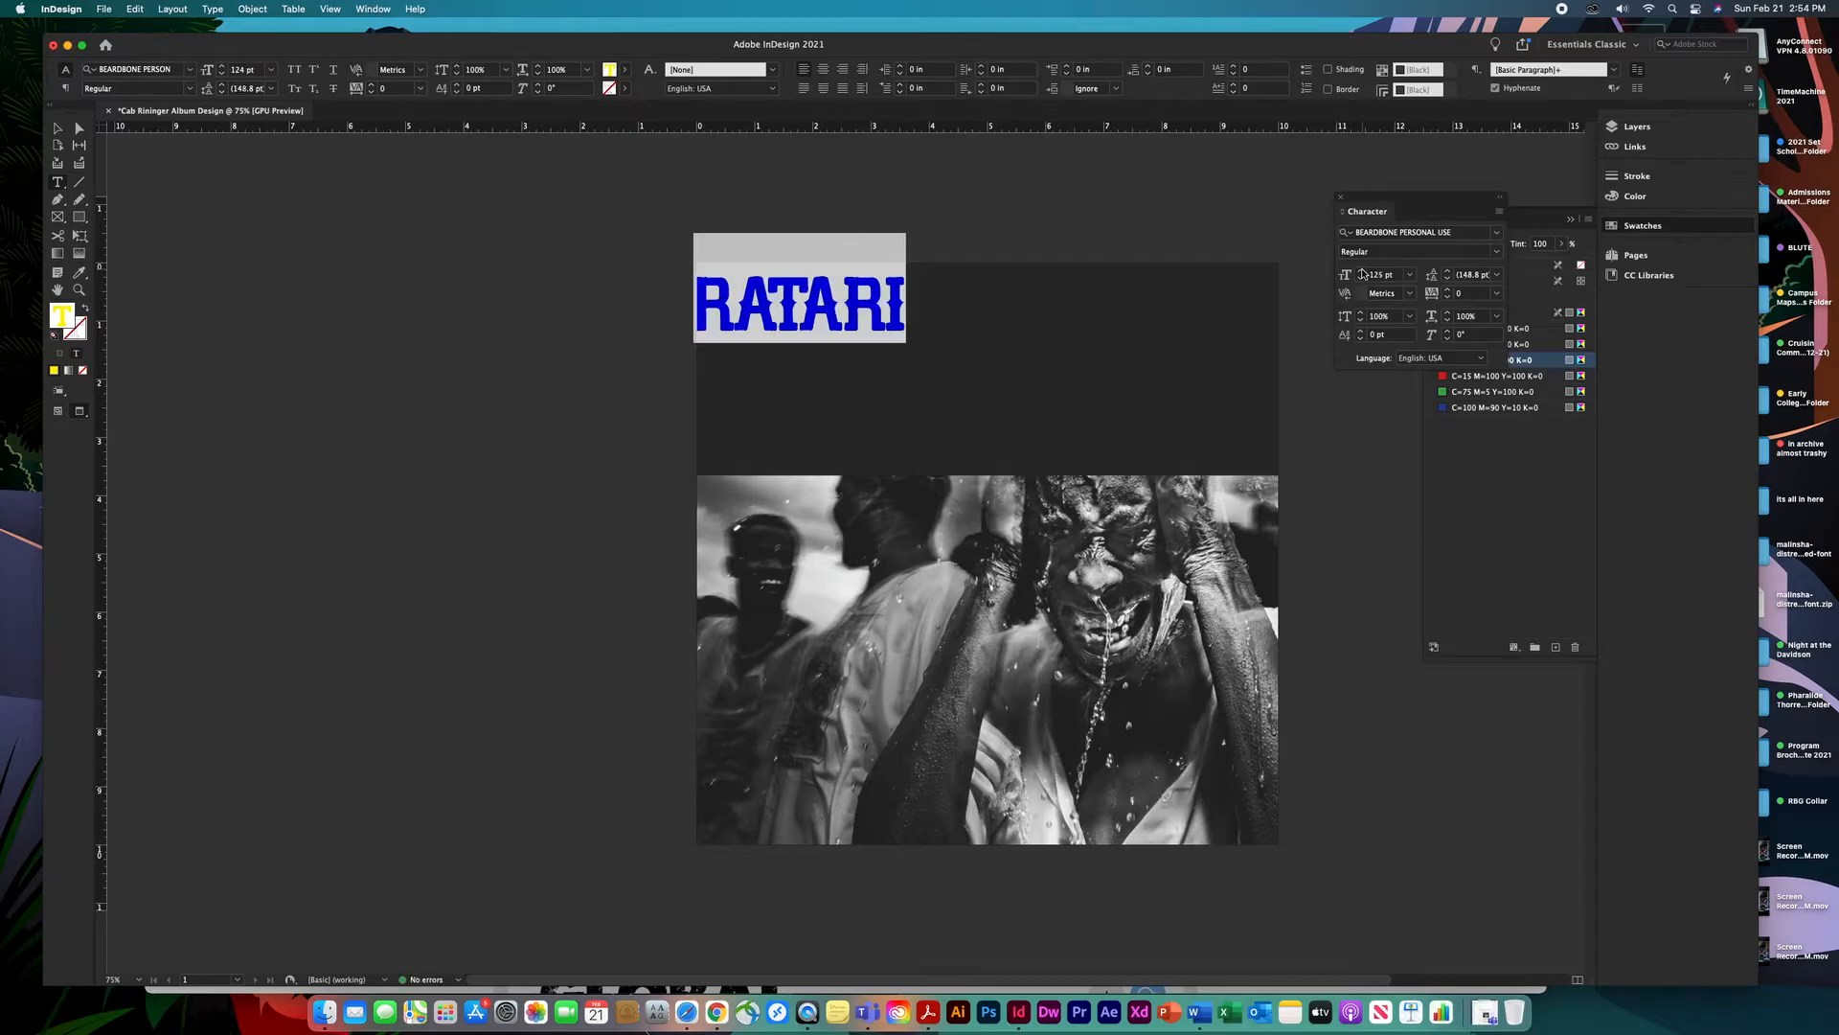
click(1362, 273)
click(1374, 277)
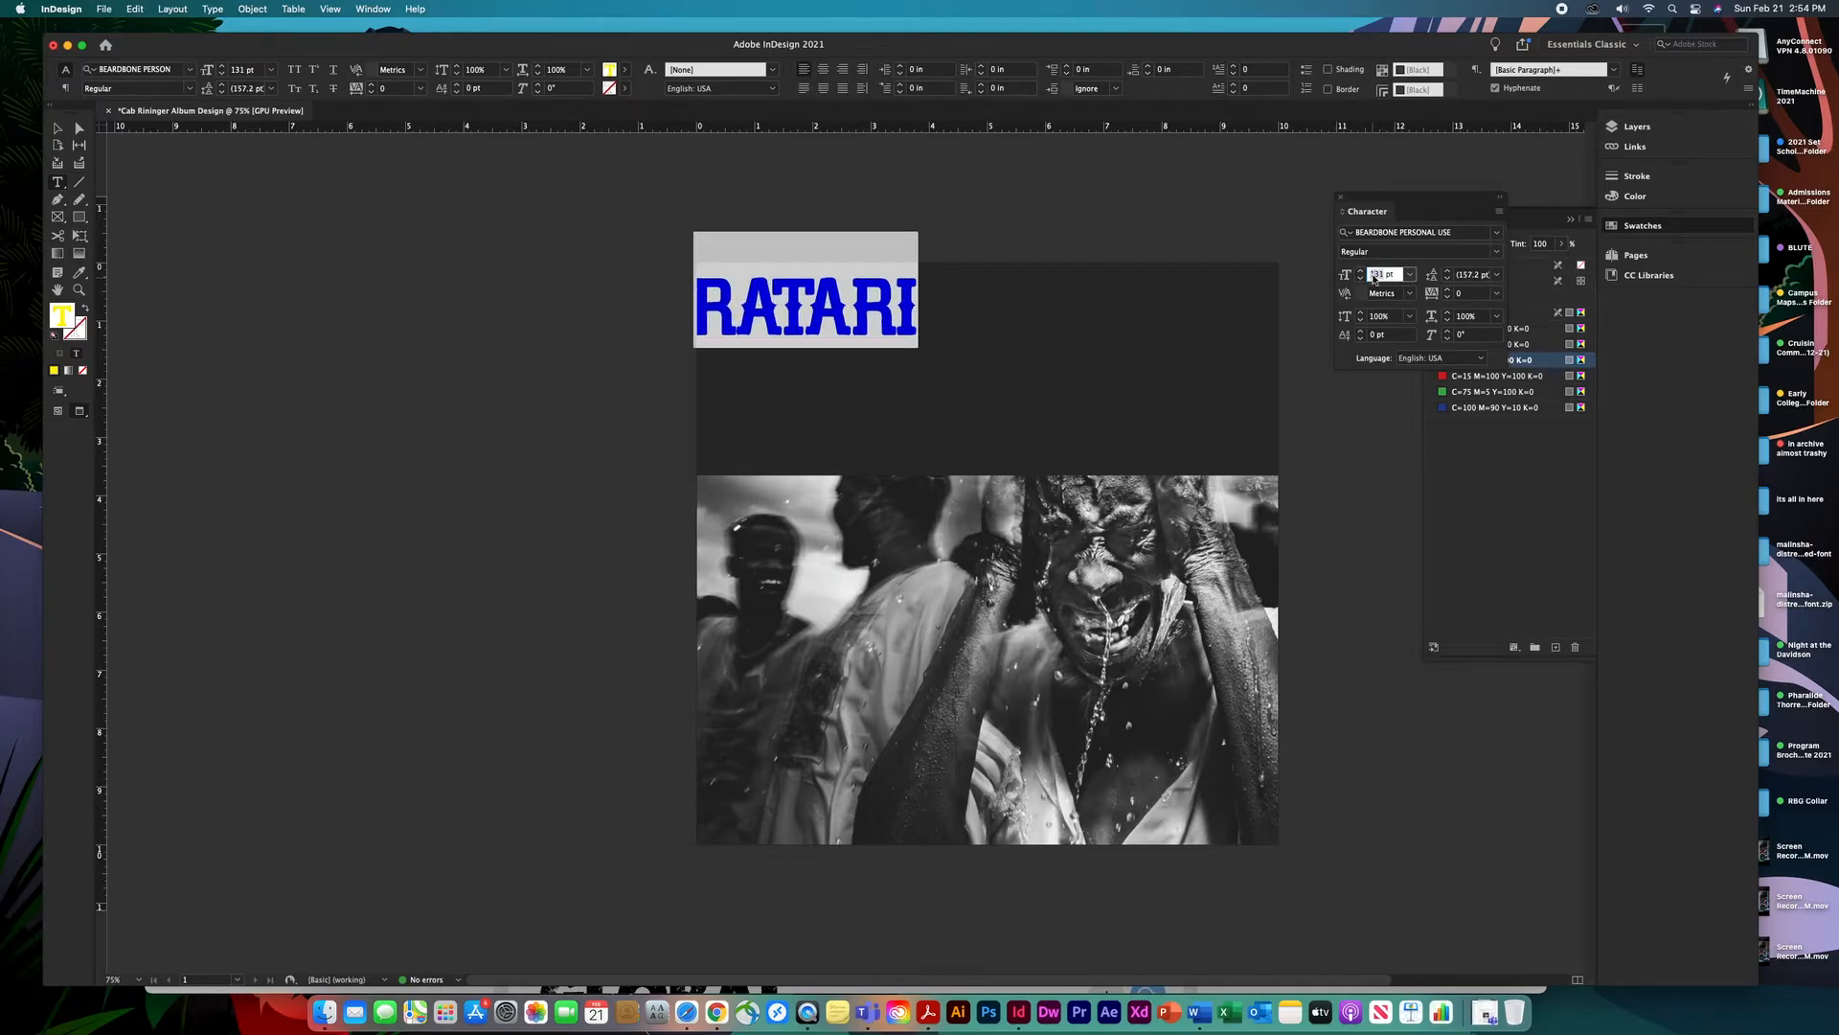
text(222)
key(Return)
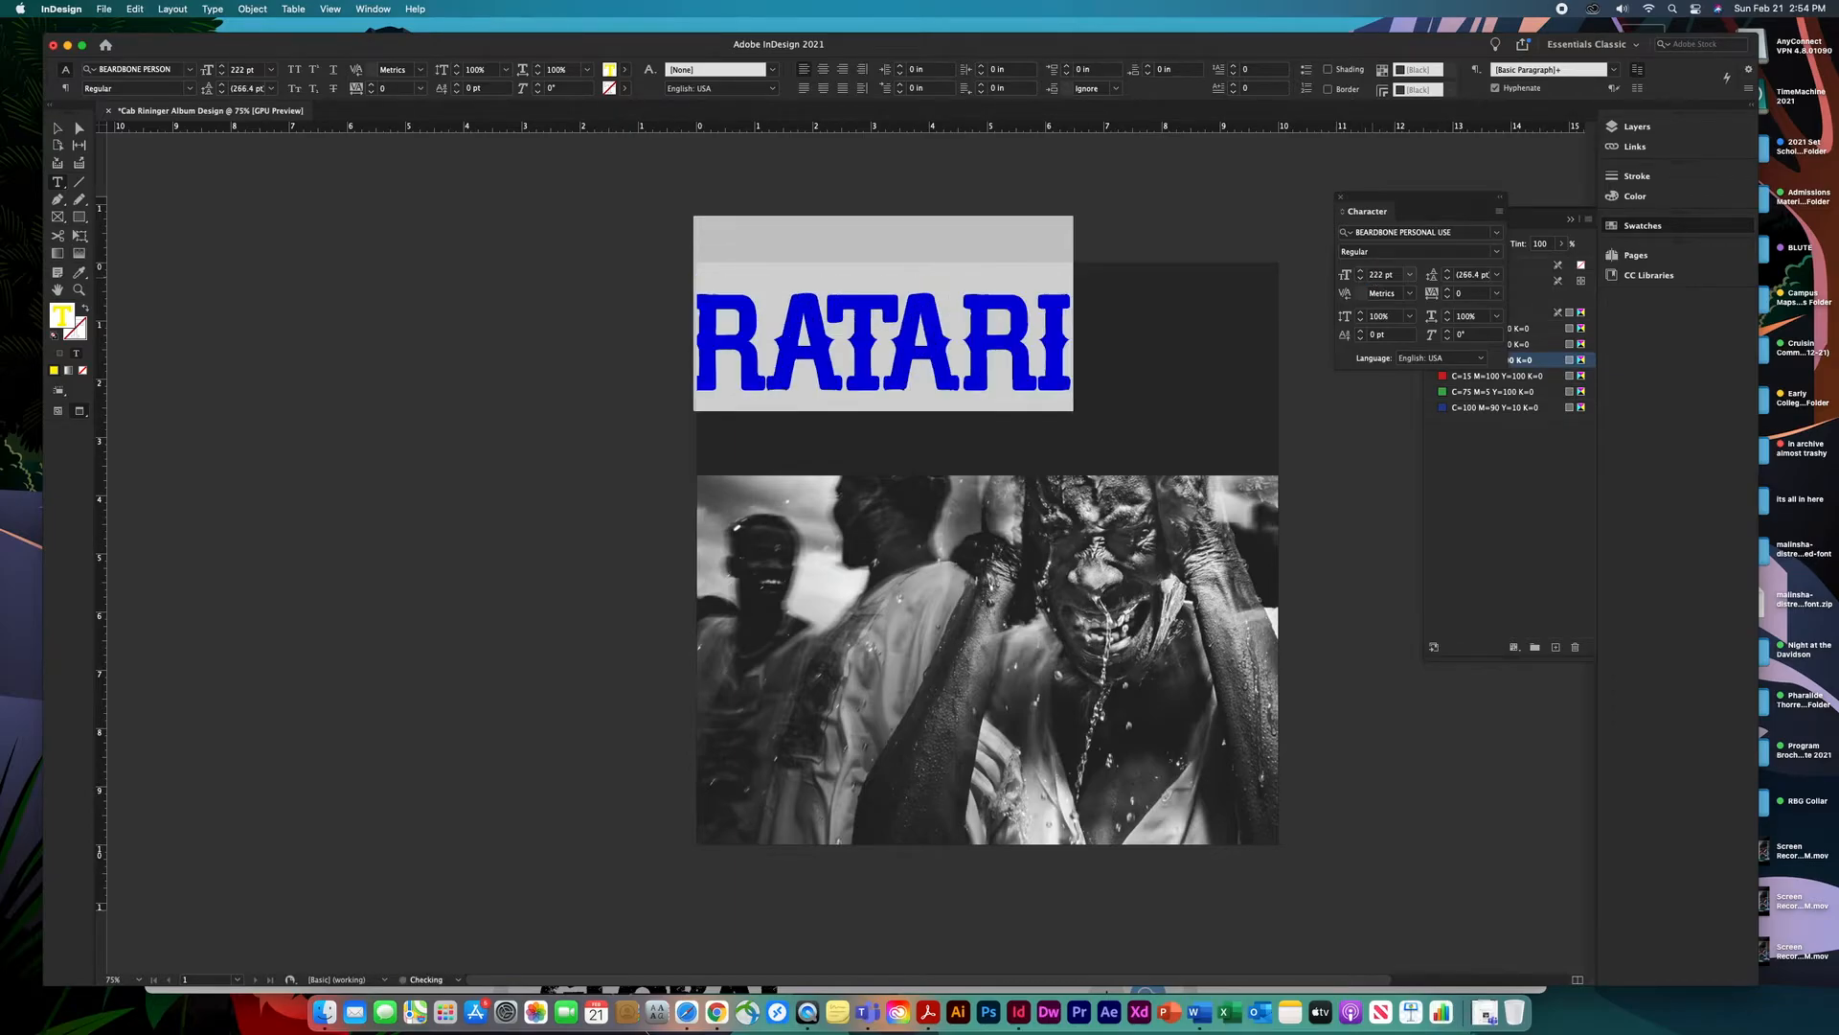
Draw a circle about 3.56 in across over the RATARI text's lower part and fill it with red C=15 M=100 Y=100 K=0.
click(59, 128)
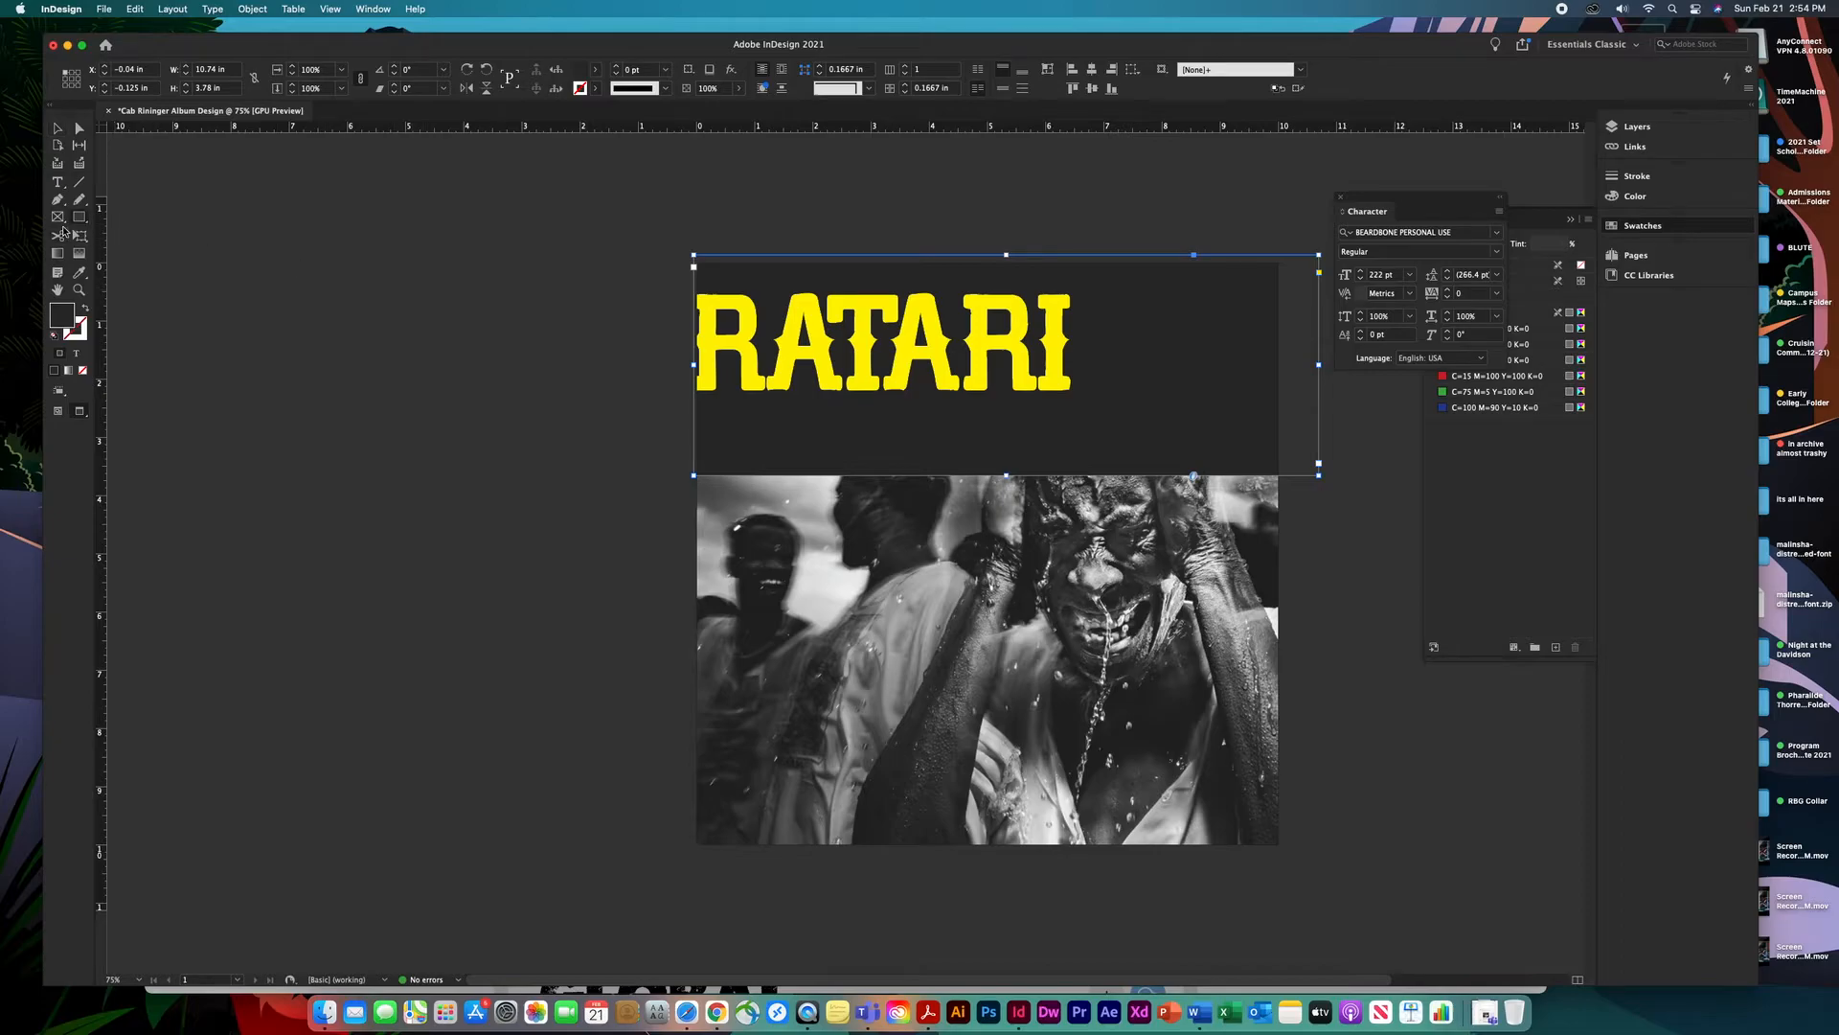
drag(82, 221, 134, 251)
drag(929, 428, 1037, 547)
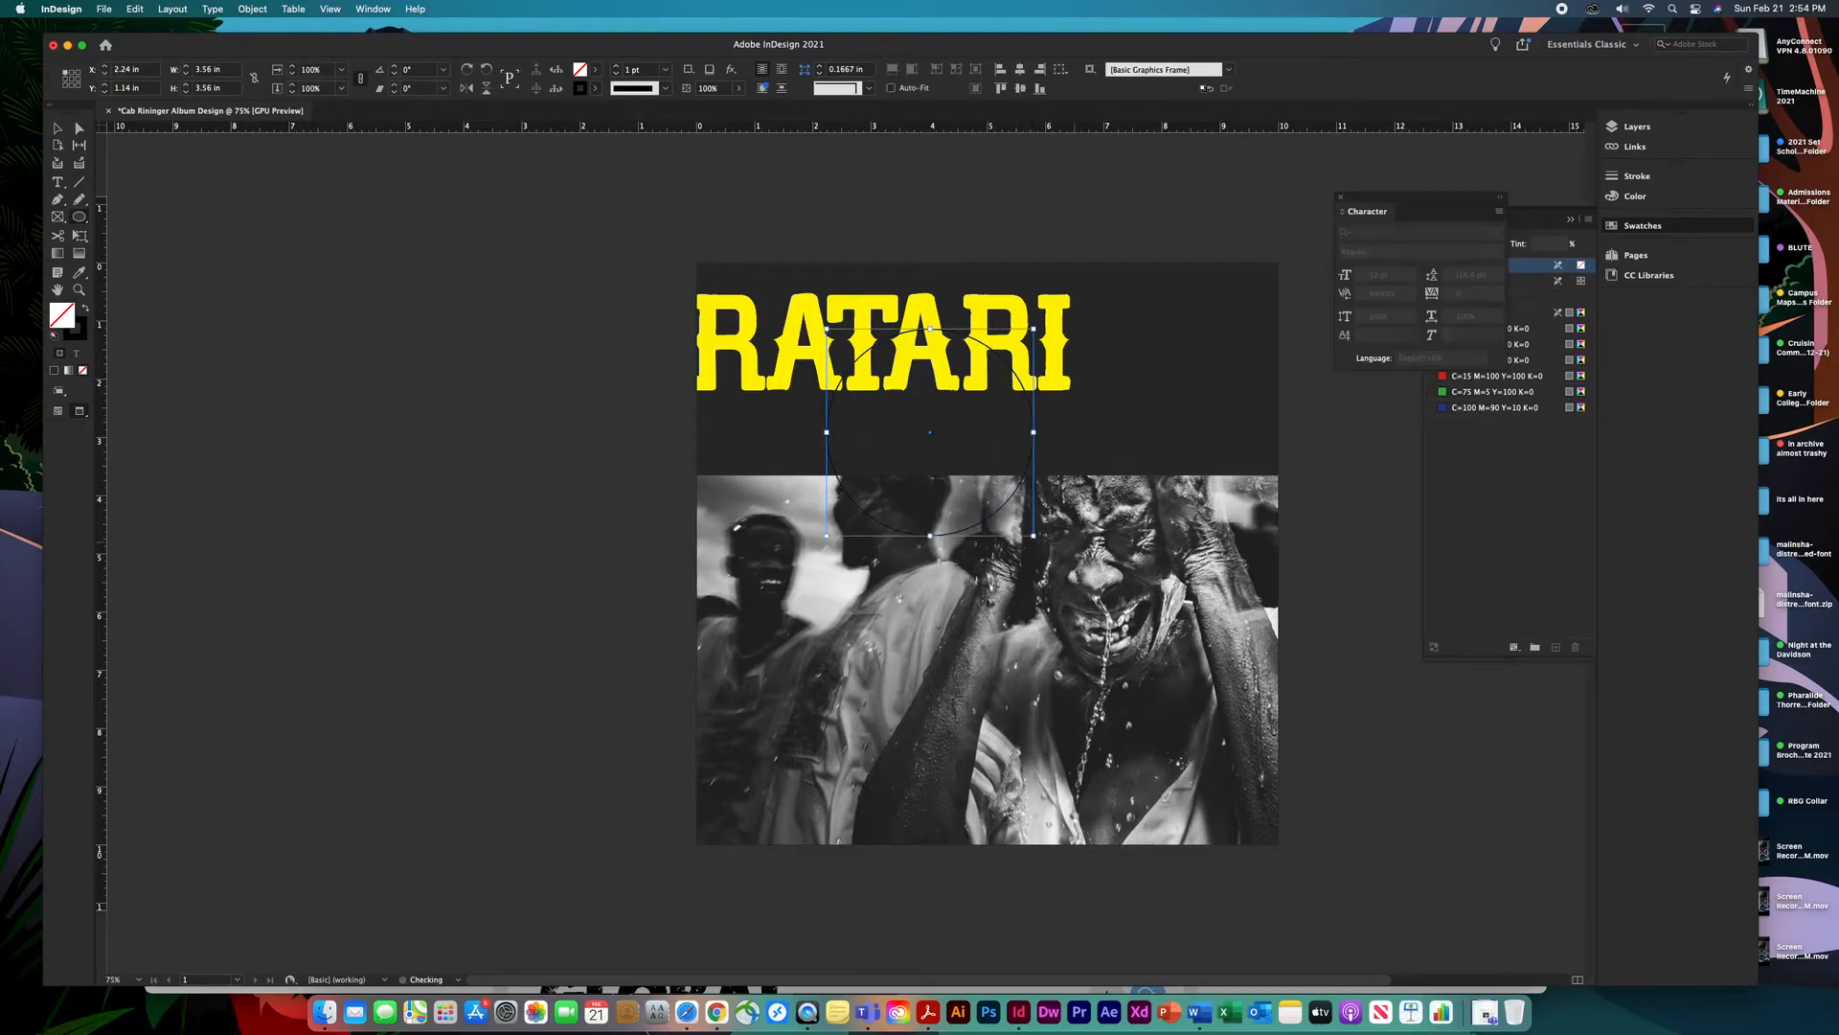
click(1478, 376)
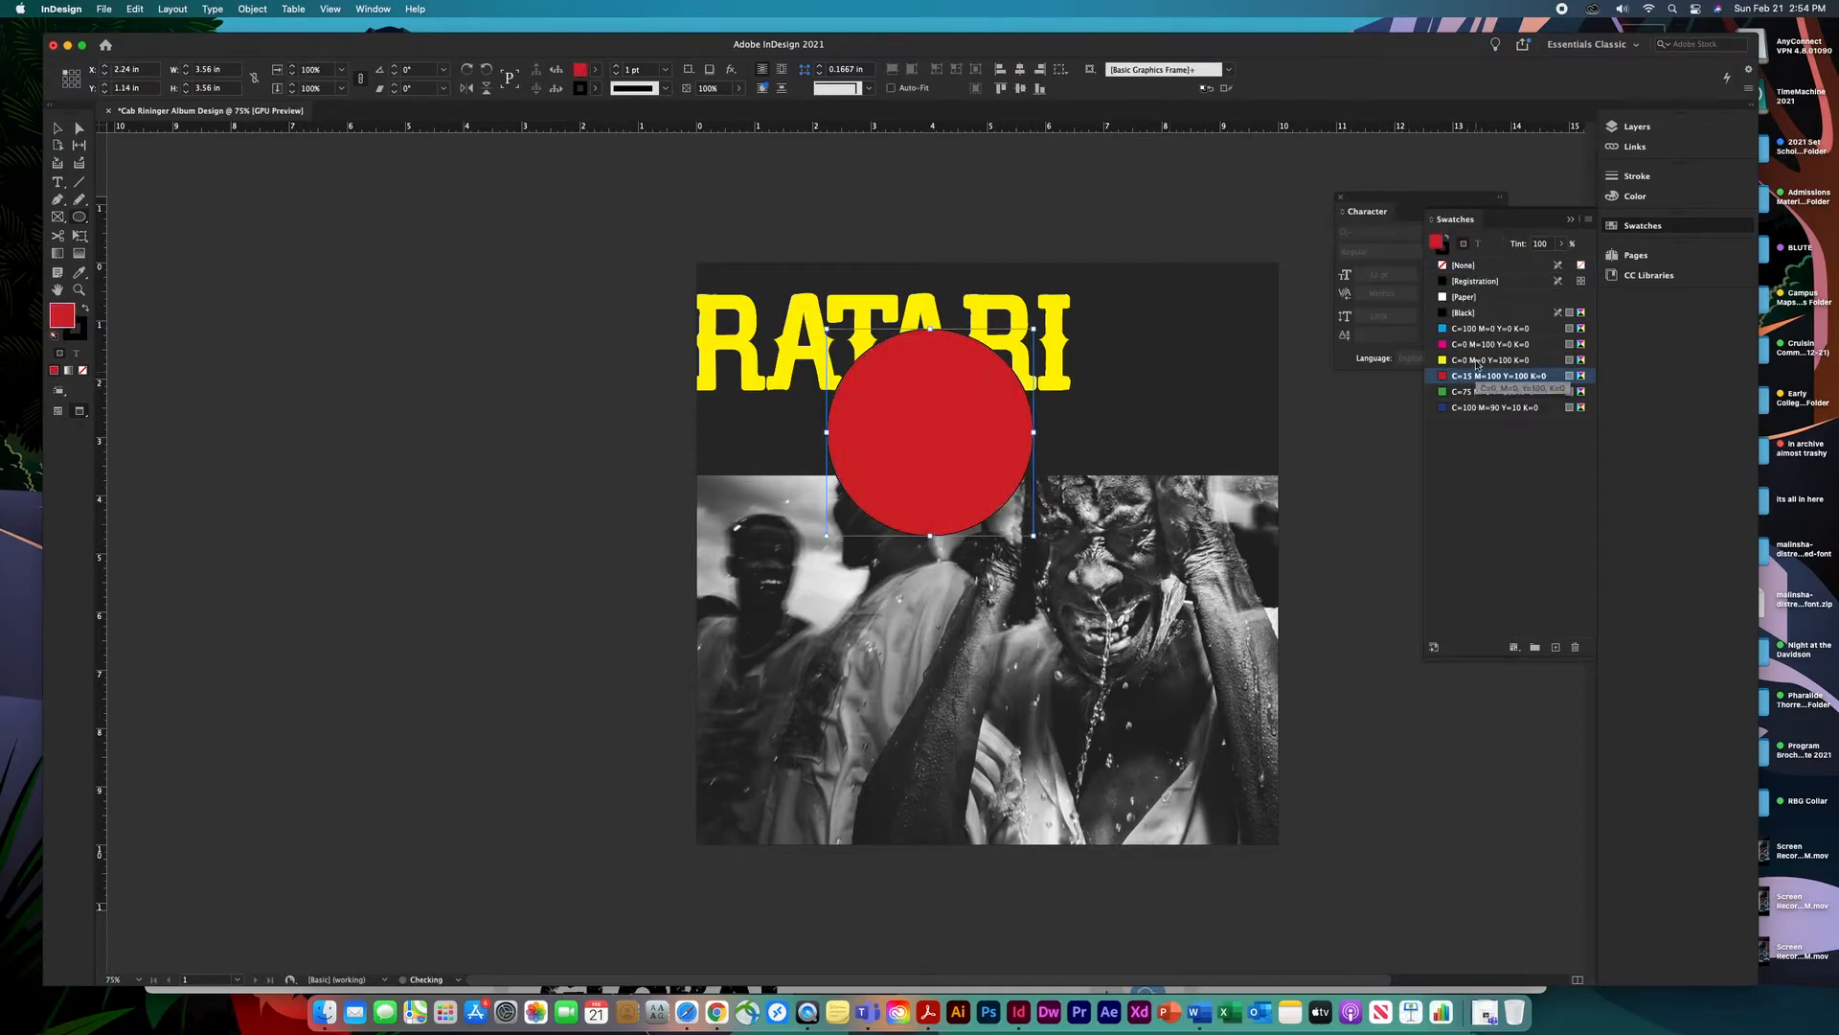
drag(1072, 552, 1080, 559)
key(super+z)
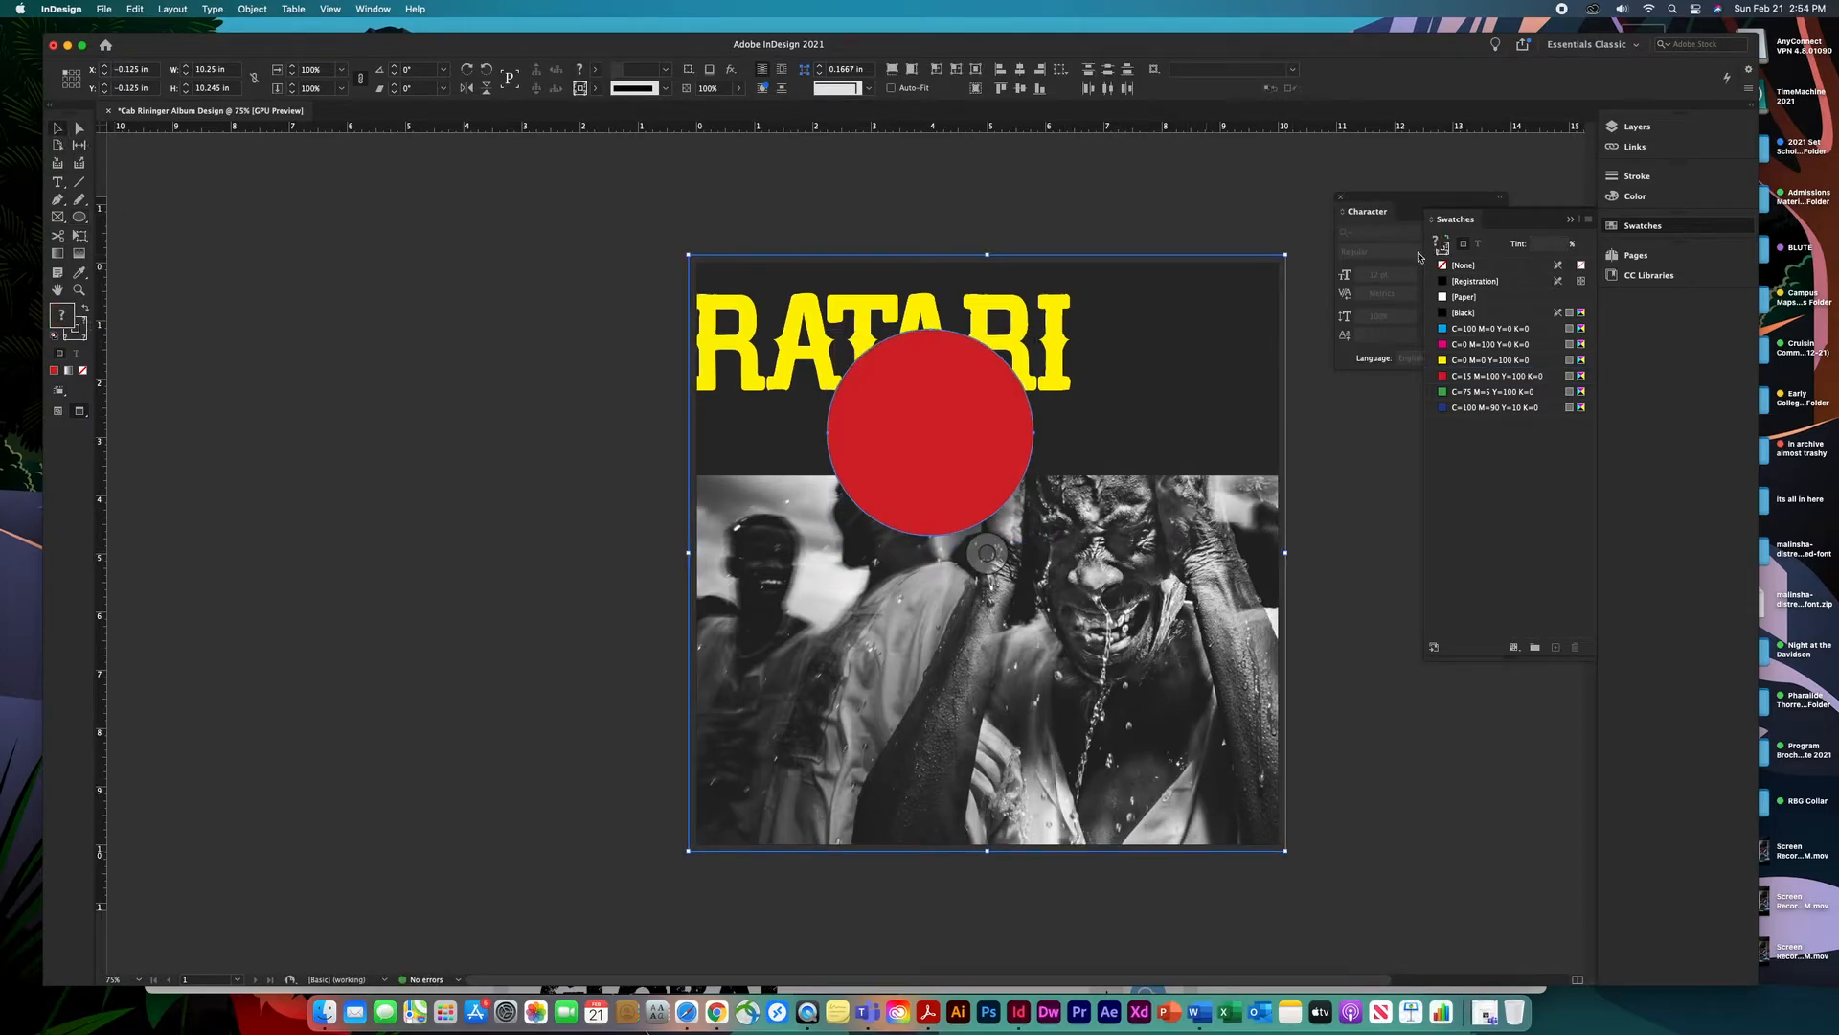
Dock the floating Character panel with the other collapsed panels and remove the red circle's stroke.
drag(1434, 197, 1658, 294)
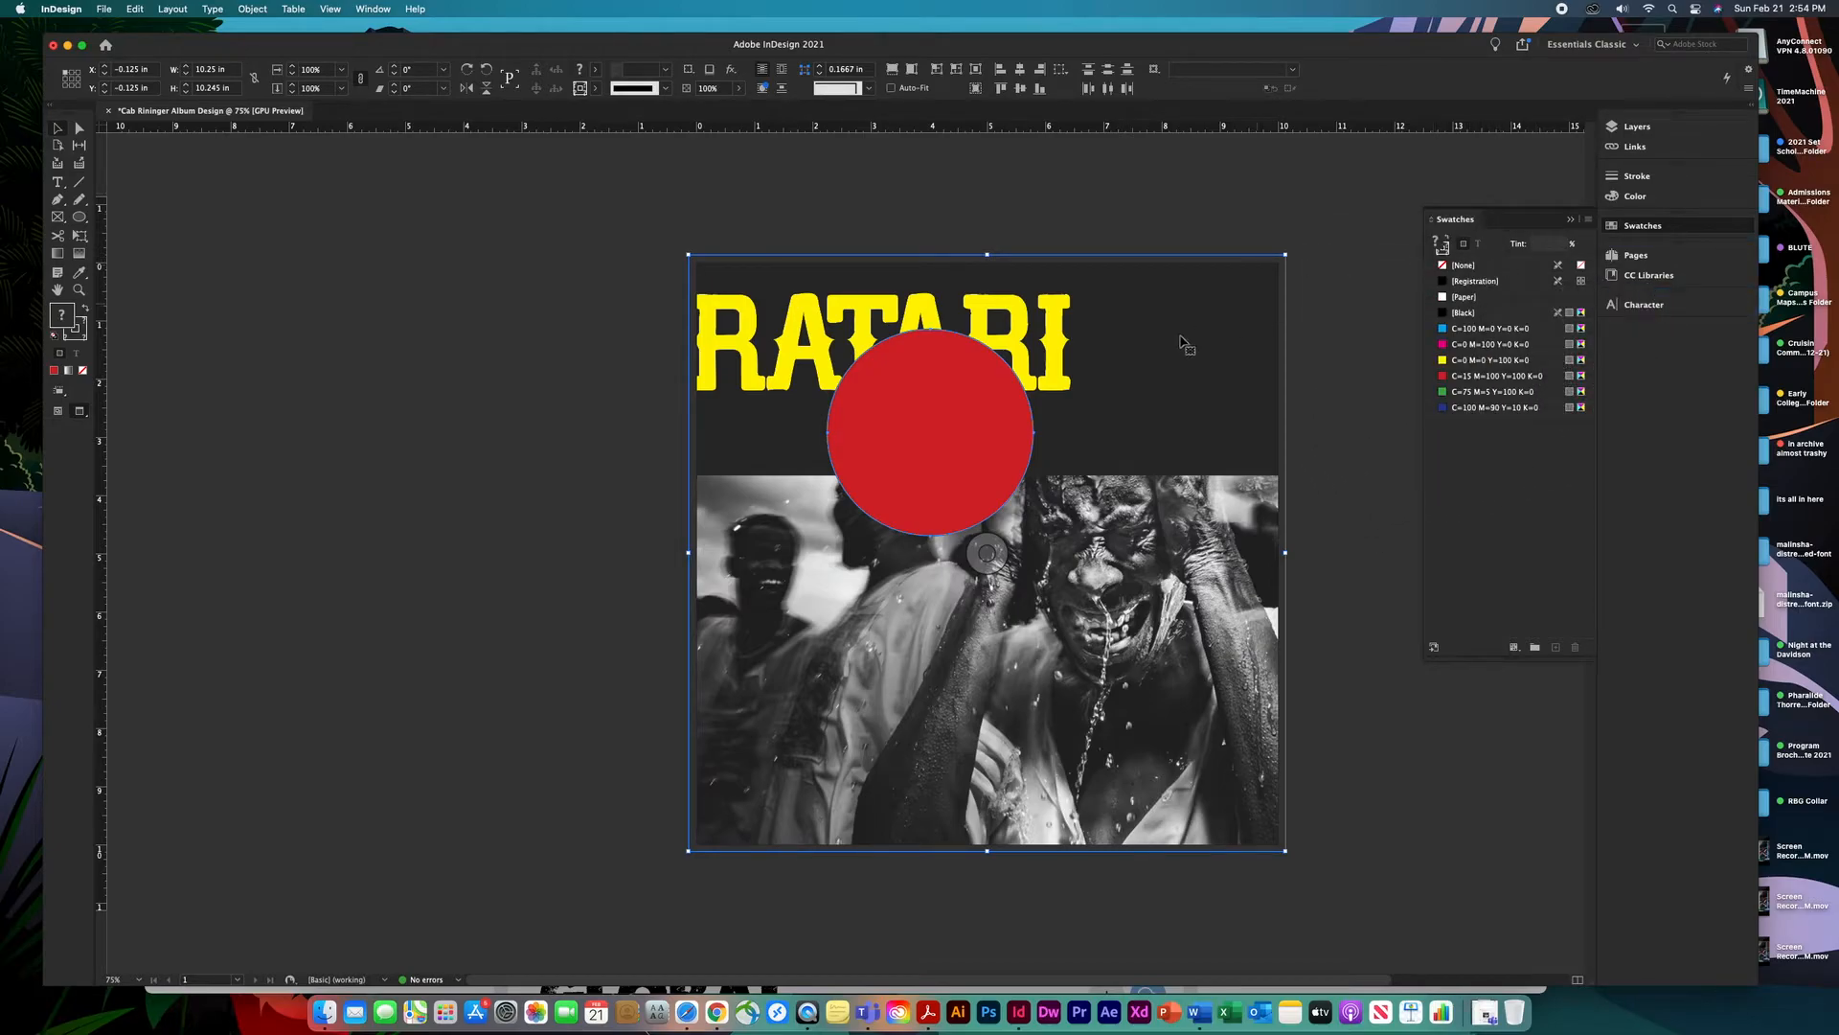
click(1140, 454)
click(996, 451)
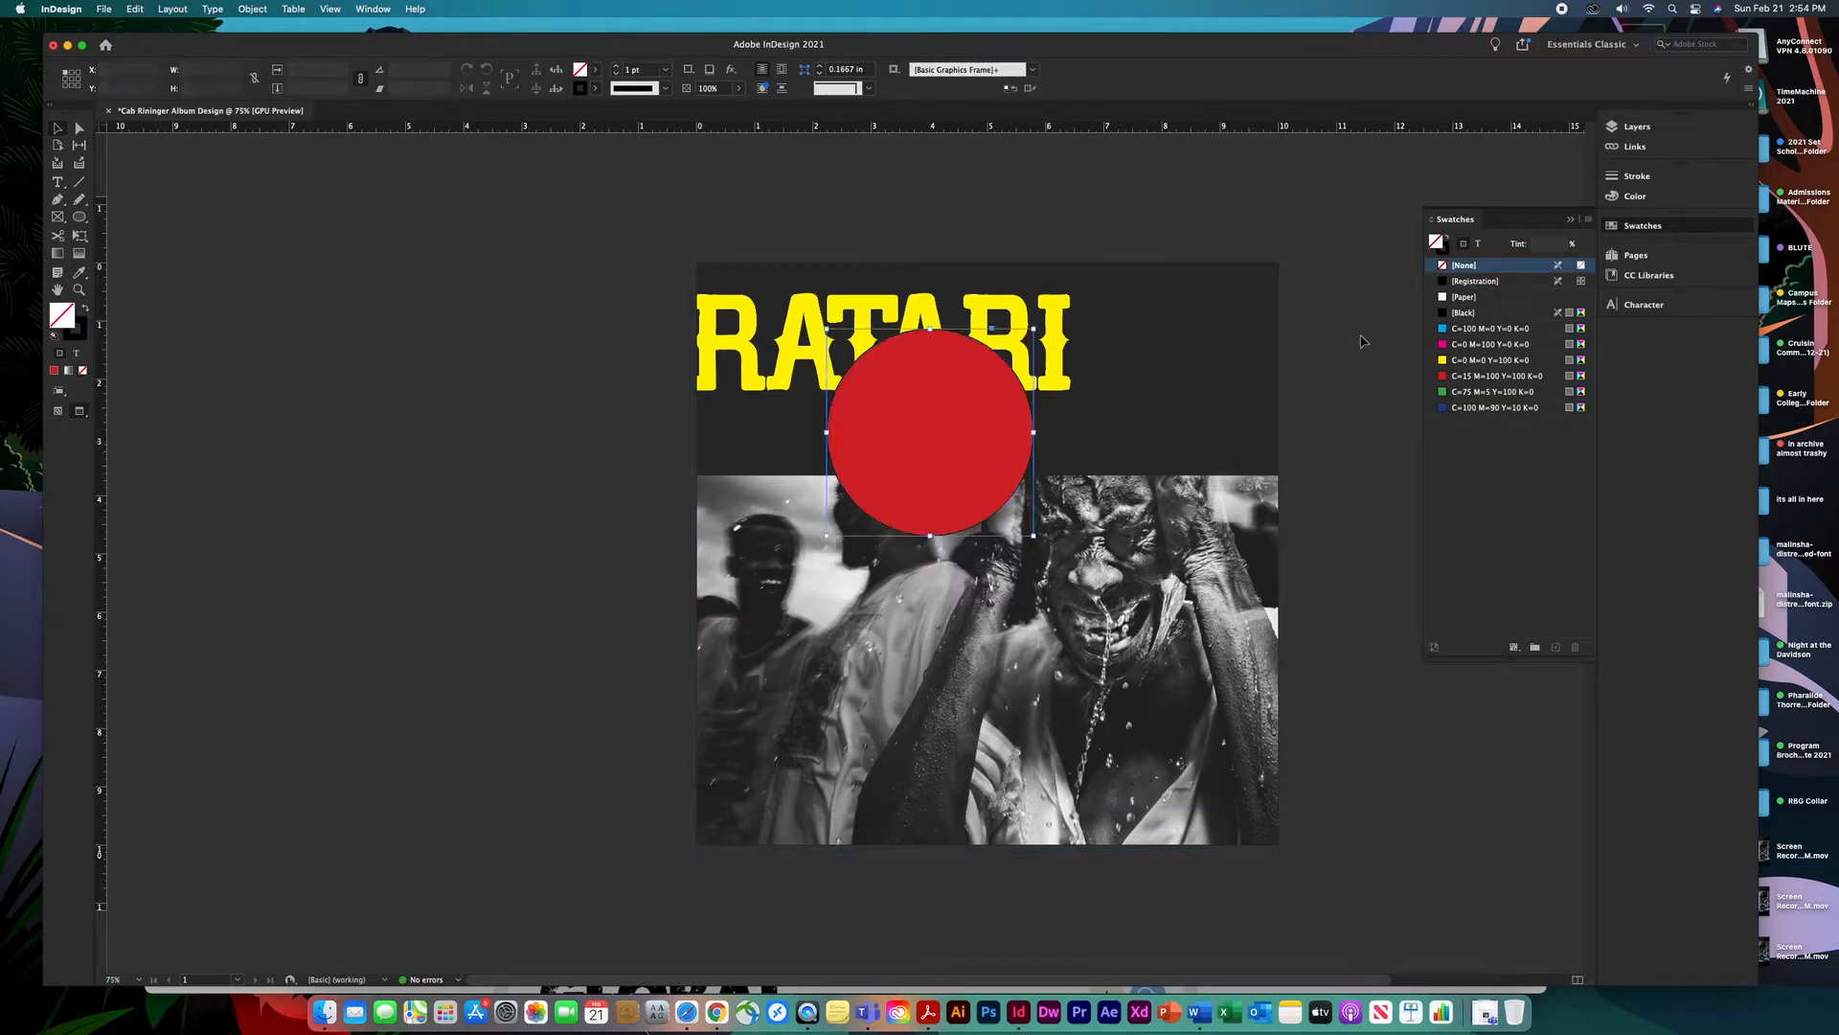
click(1447, 267)
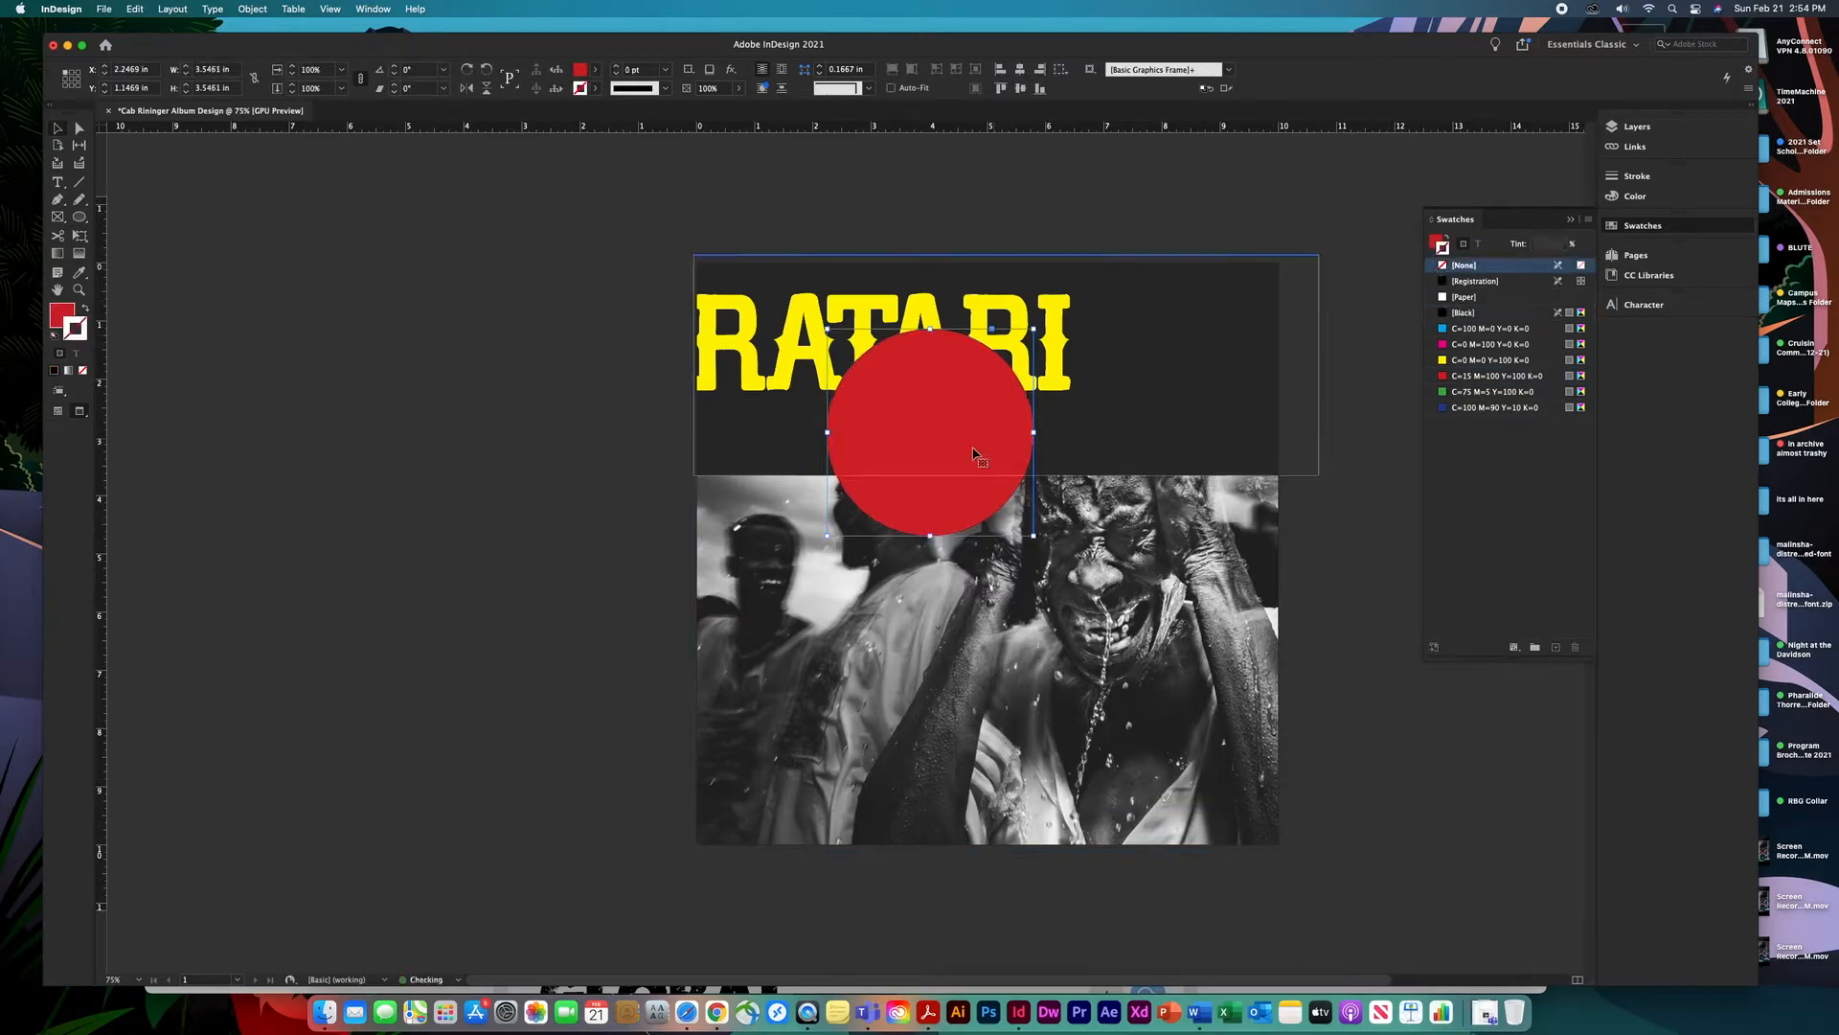
Move the red circle slightly down and right to just under the band name and set its opacity to 58%.
drag(979, 466, 1013, 515)
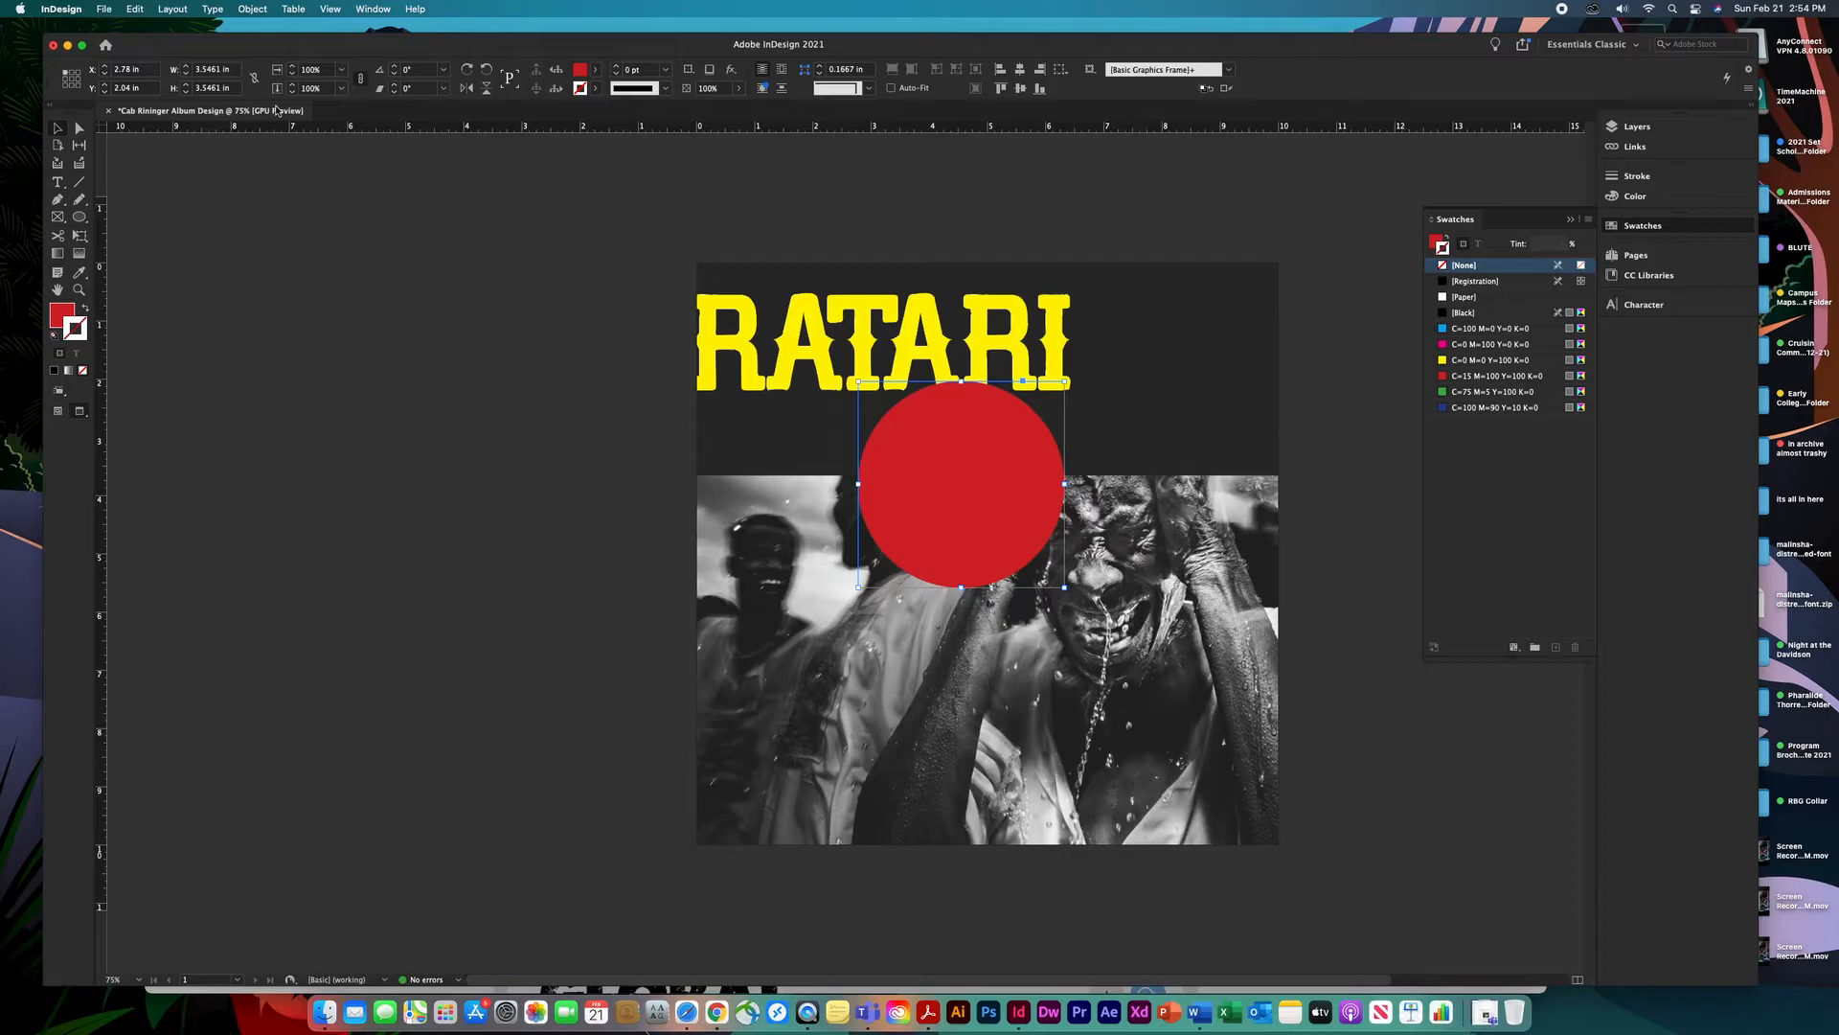
click(739, 89)
drag(741, 109, 712, 109)
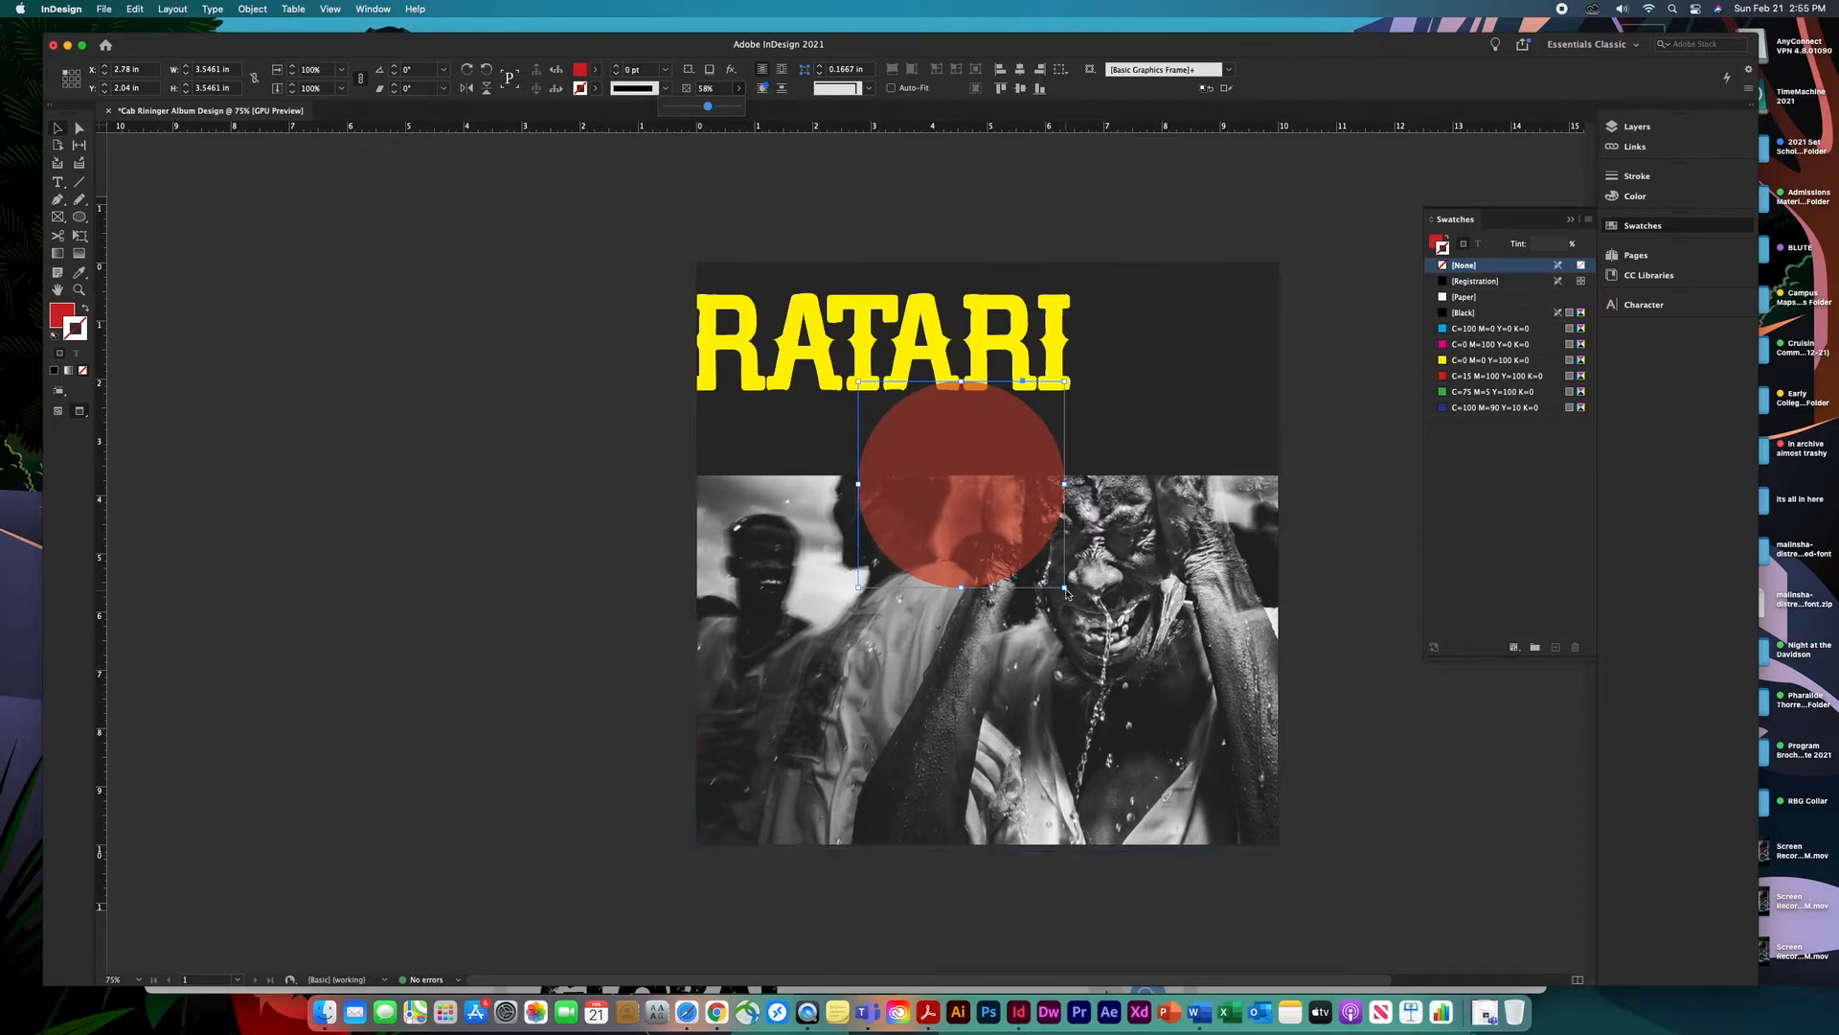
Enlarge the translucent red circle proportionally to nearly the cover's height and position it over the central man, running past the right page edge.
drag(1065, 587, 1364, 854)
drag(1224, 782, 1177, 788)
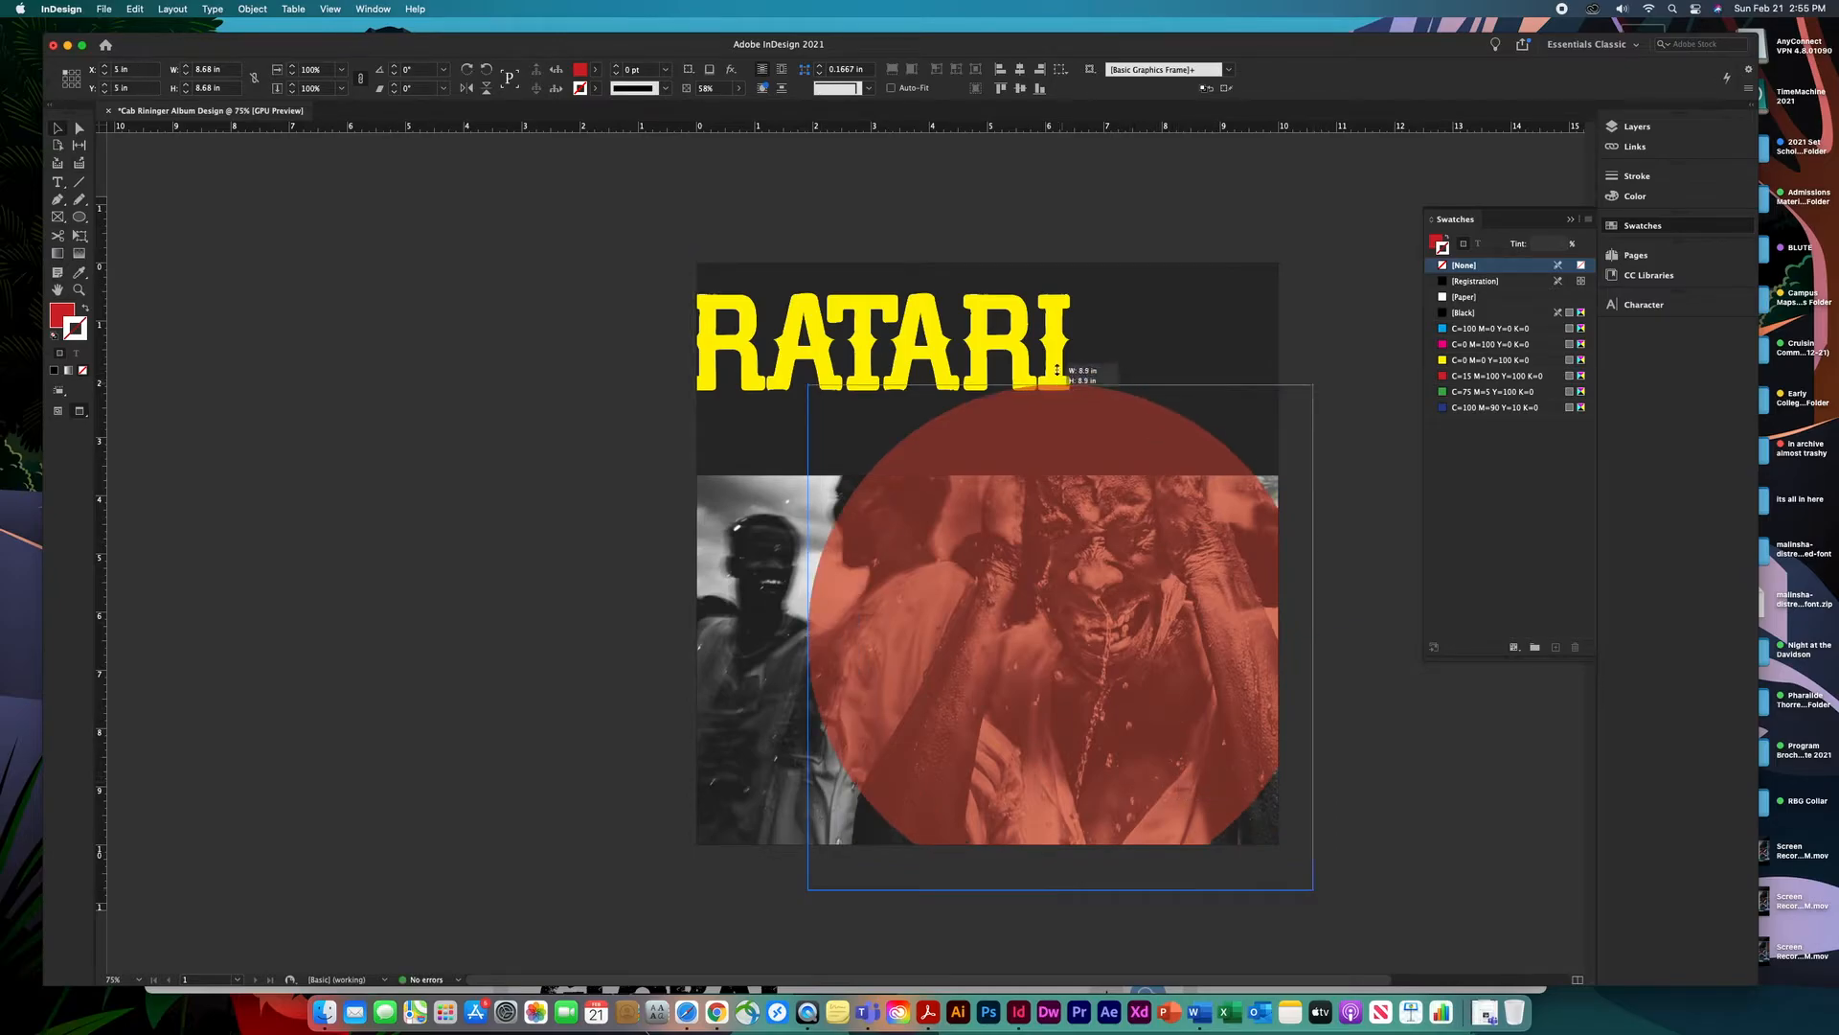
drag(1060, 384, 1044, 321)
drag(1187, 508, 1184, 482)
Nudge the RATARI frame to the page's upper-left corner and recolour its text with red C=15 M=100 Y=100 K=0.
click(728, 398)
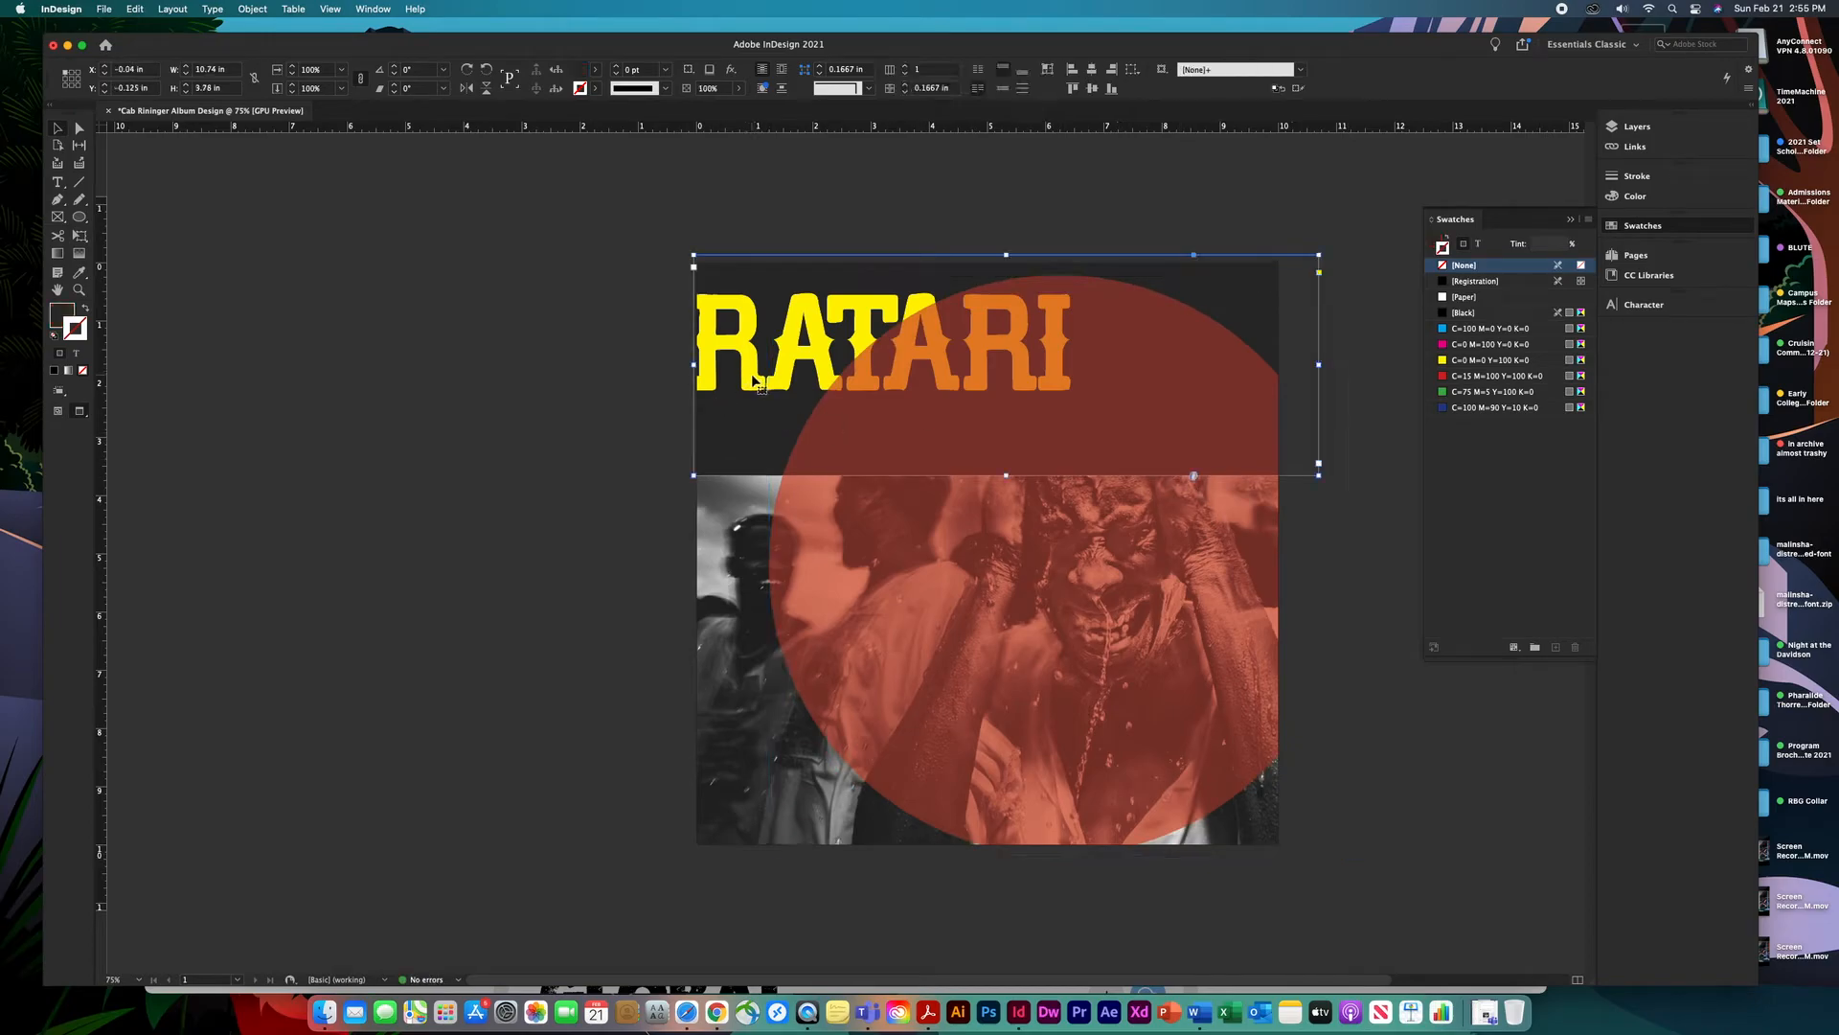
mouse_move(756, 383)
mouse_down()
mouse_move(779, 410)
mouse_move(761, 388)
mouse_up()
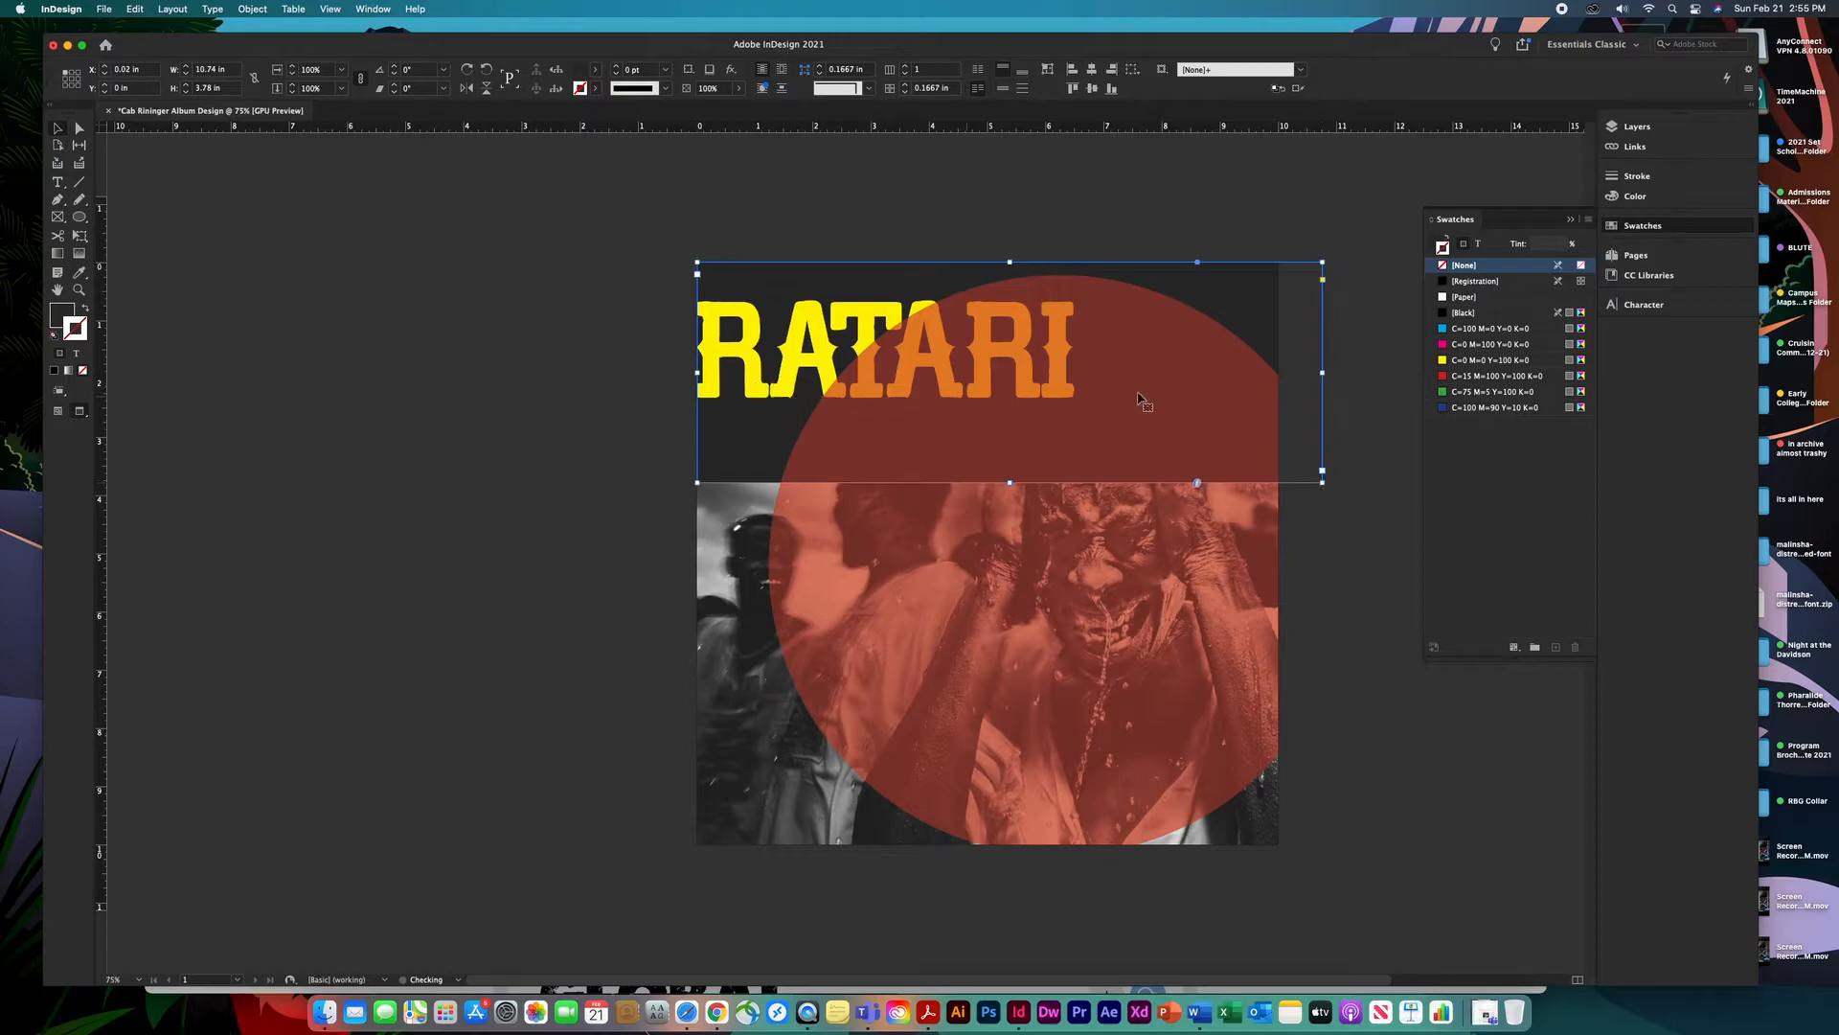
click(1478, 244)
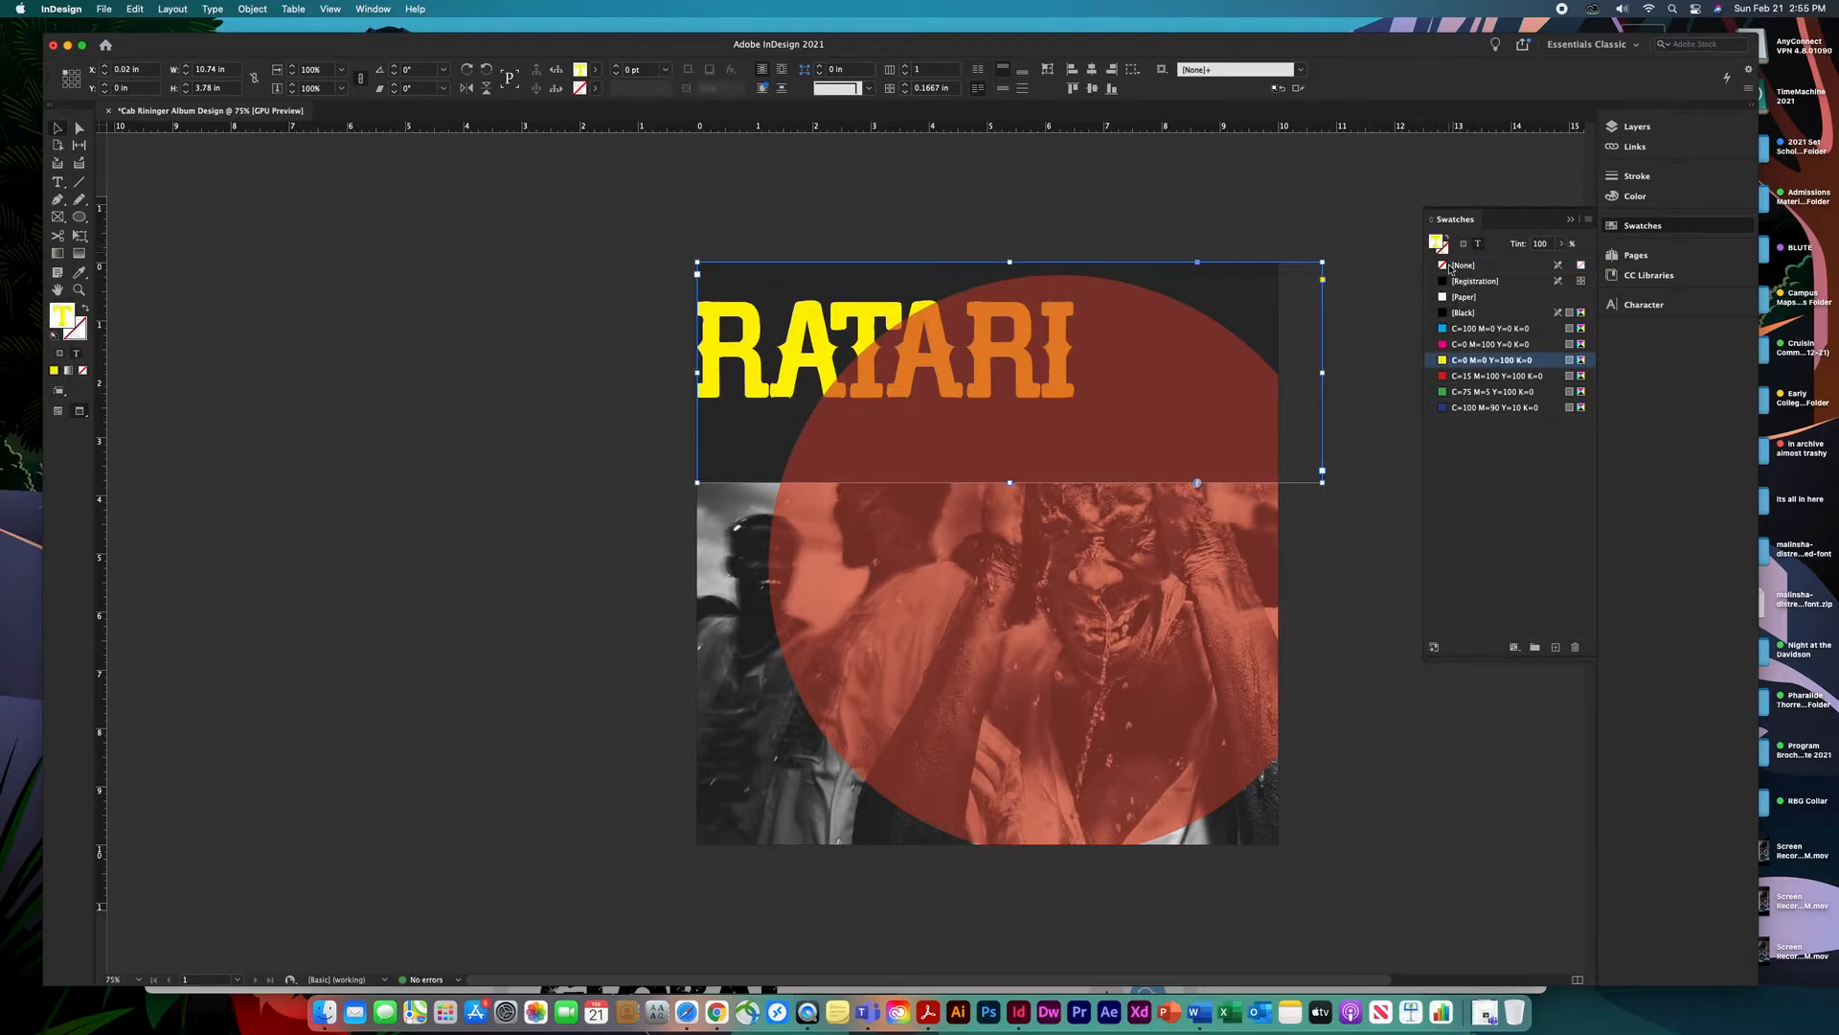
click(1463, 376)
click(1360, 496)
click(1087, 467)
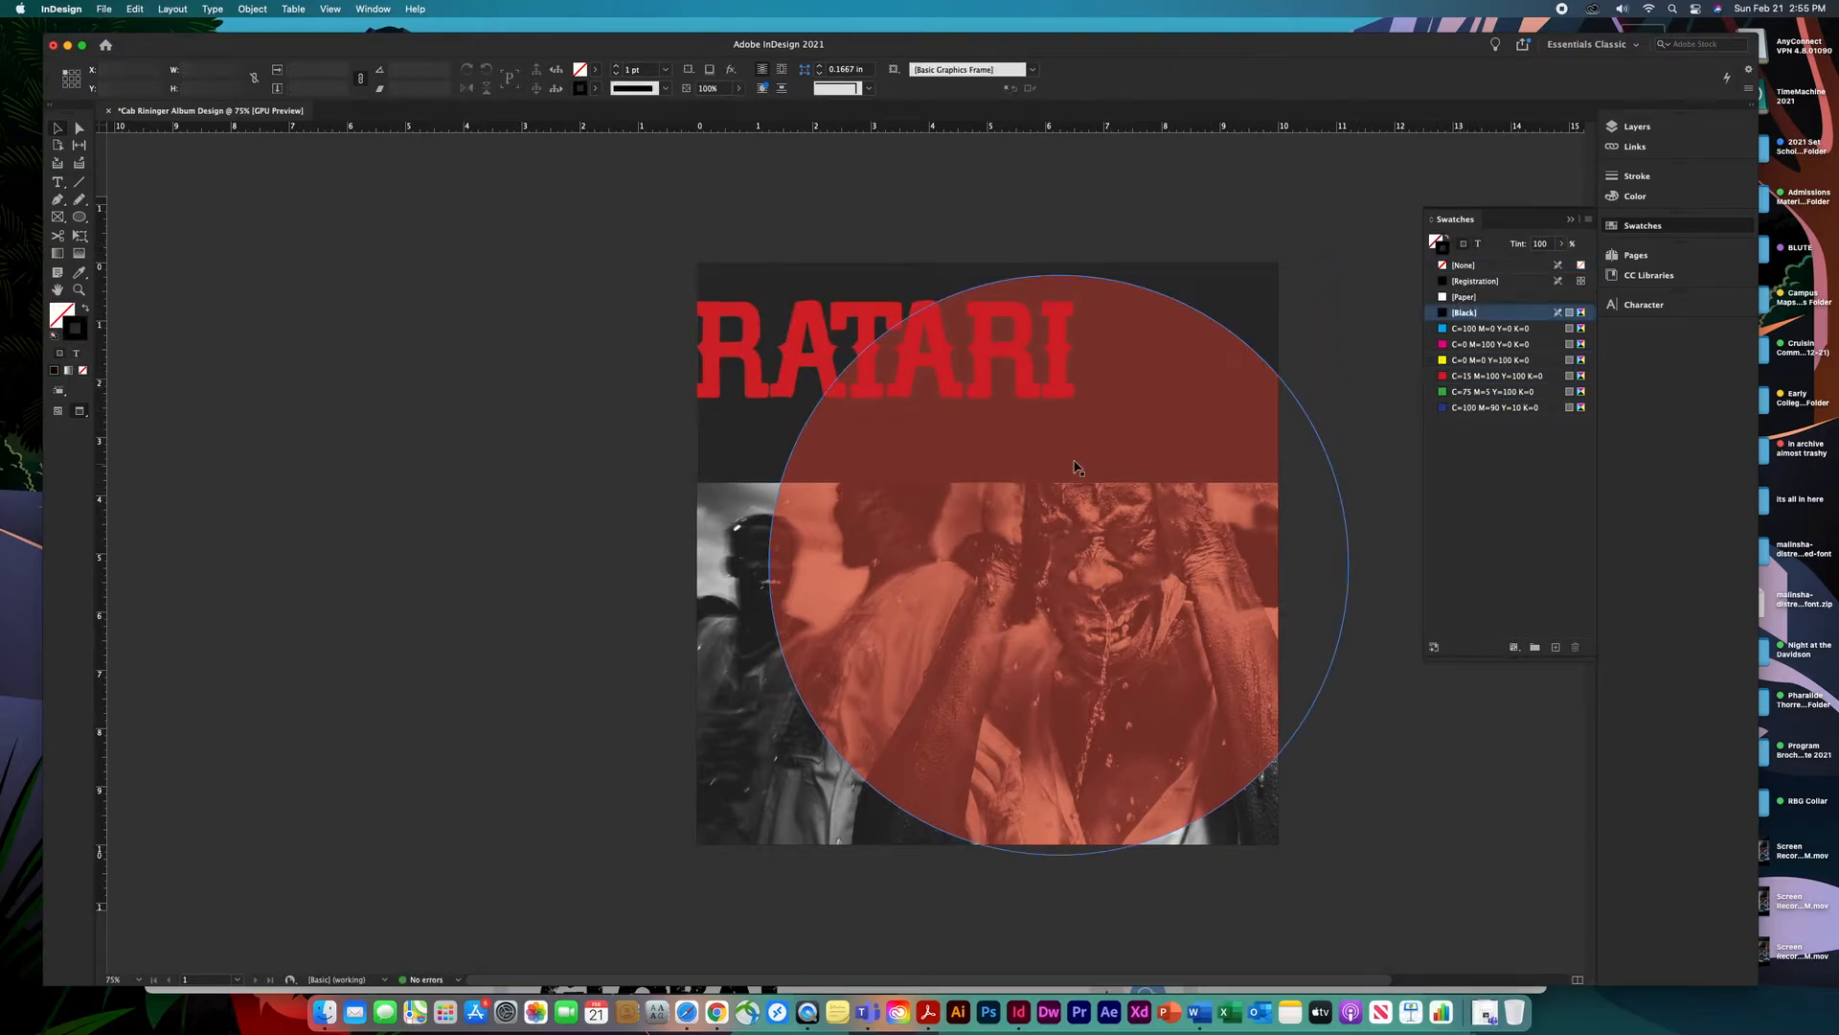
Apply a Directional Feather effect to the RATARI text frame with all feather widths at 0 in and preview turned on.
click(800, 421)
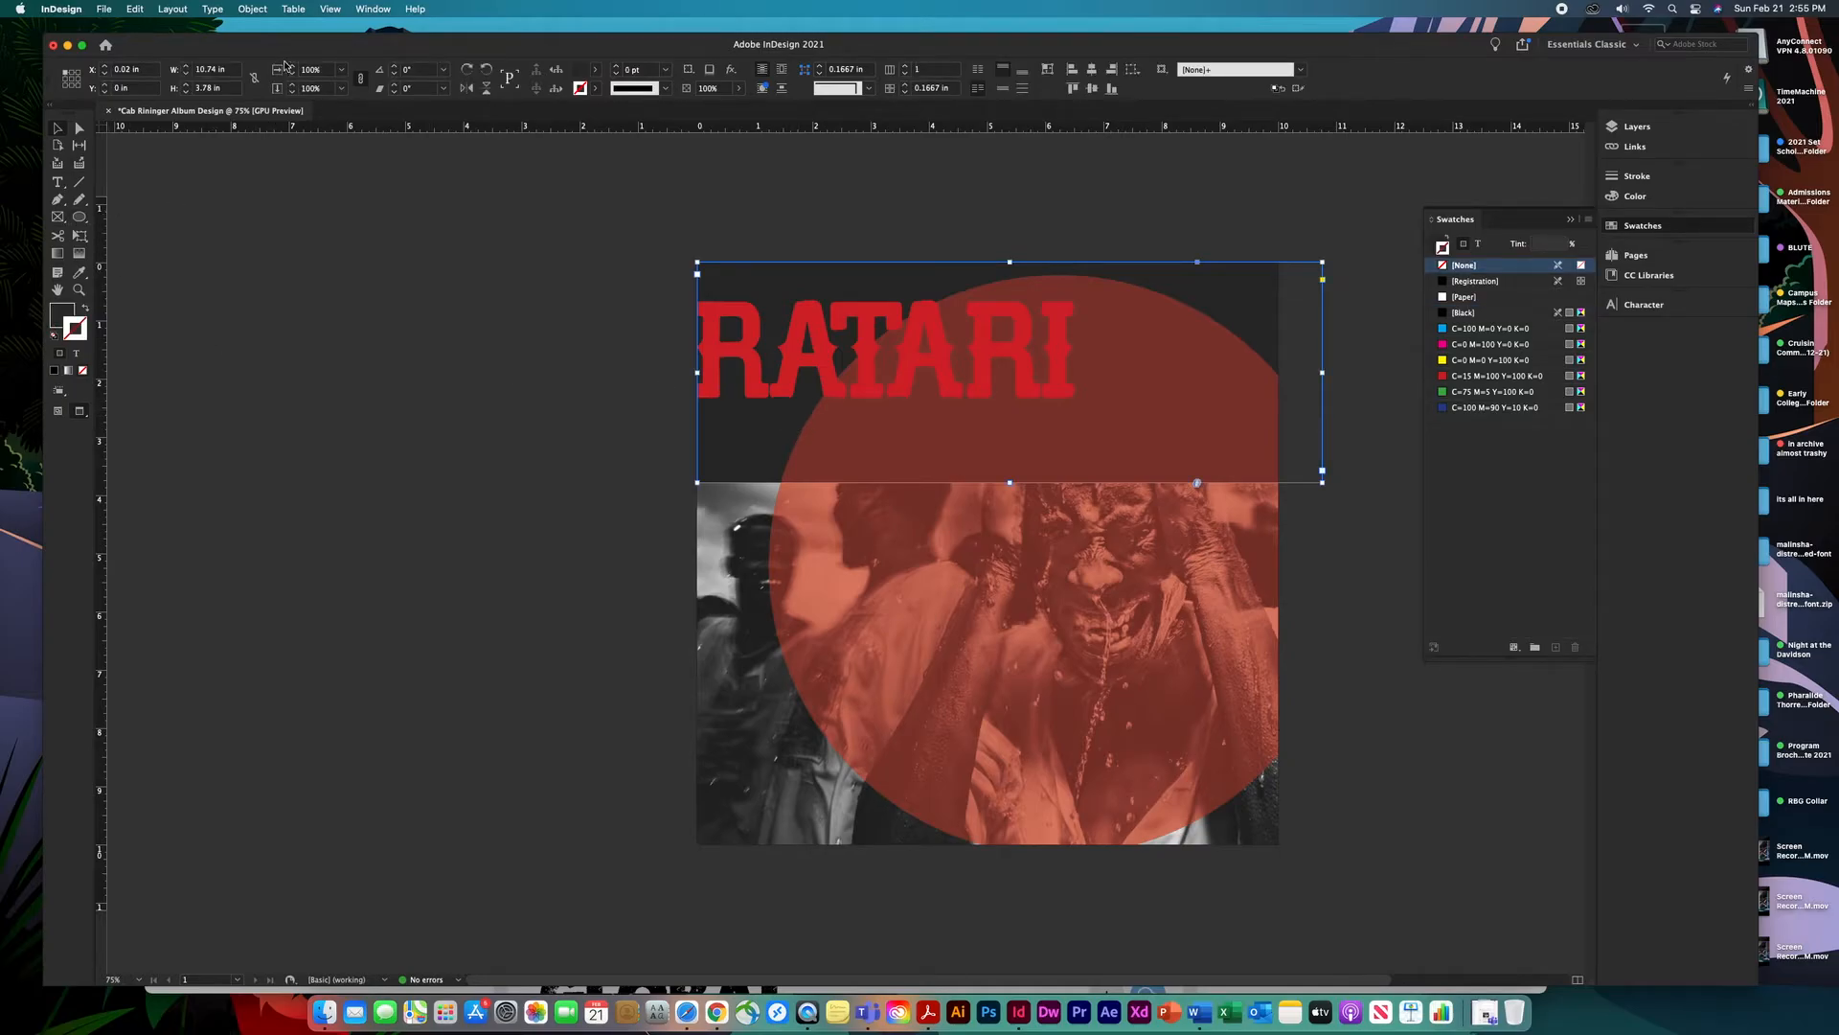
click(256, 7)
click(582, 227)
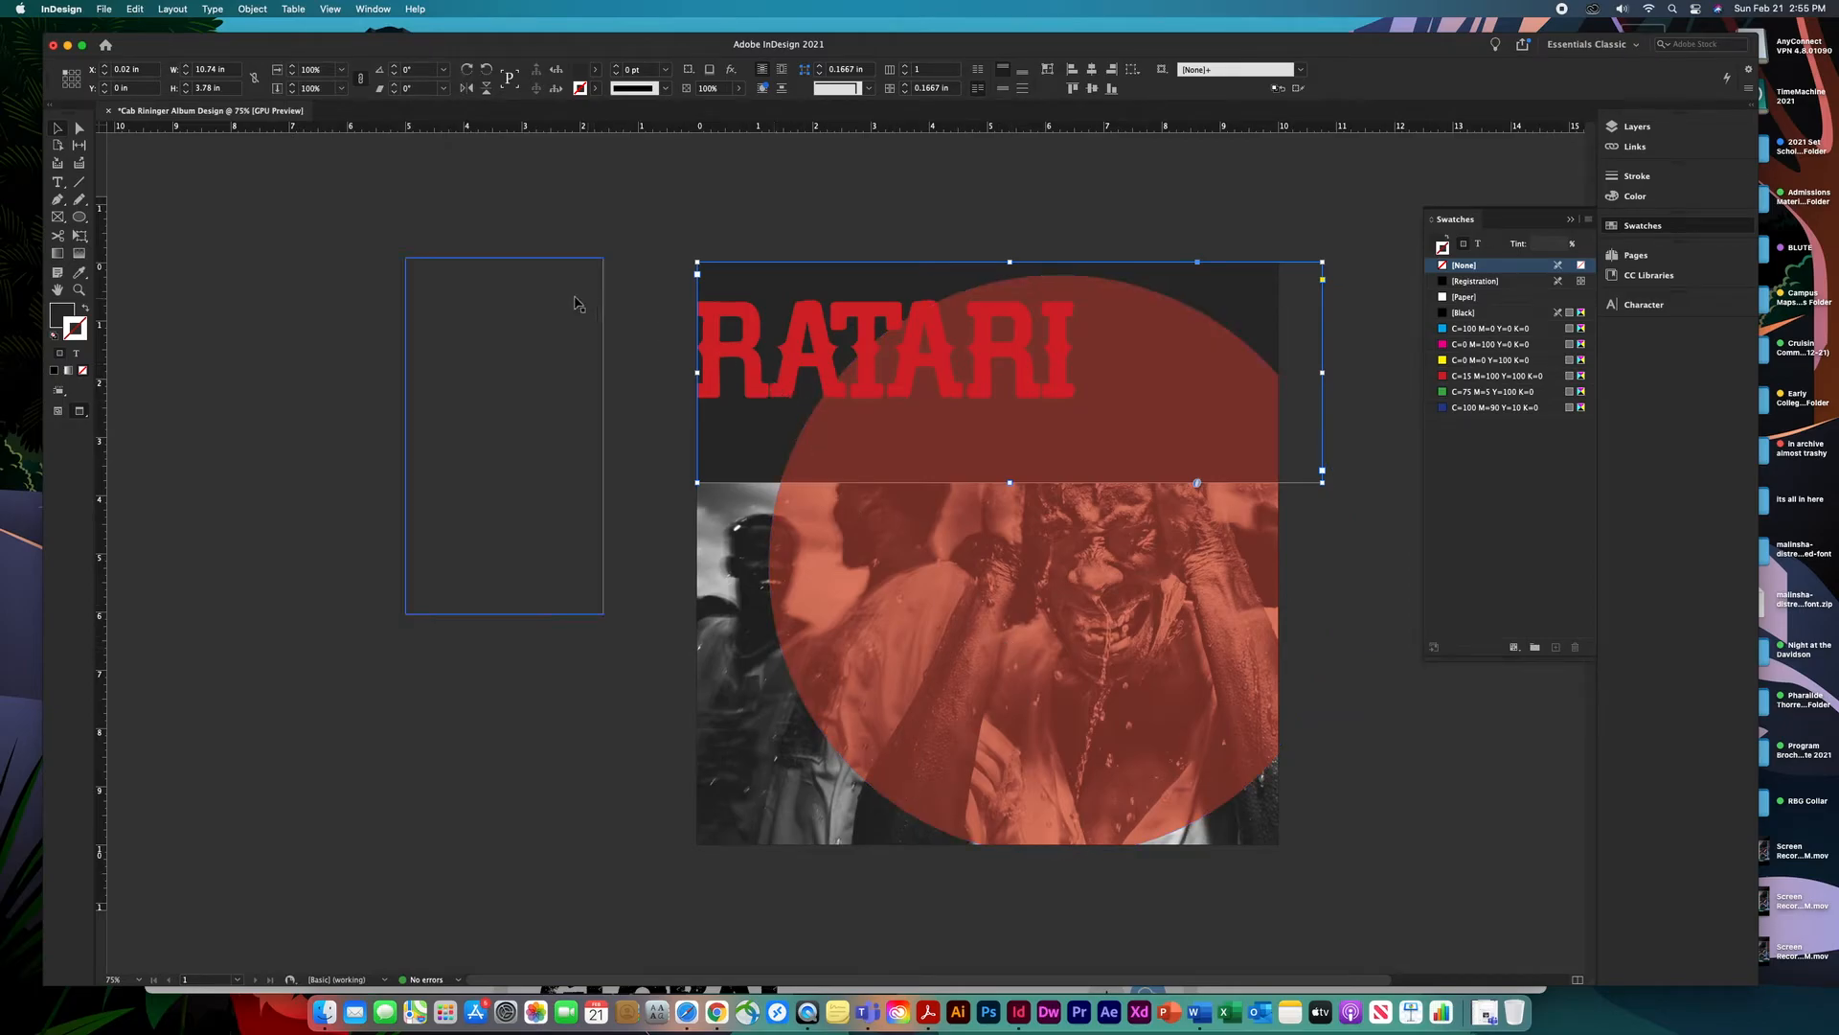
click(251, 206)
click(827, 324)
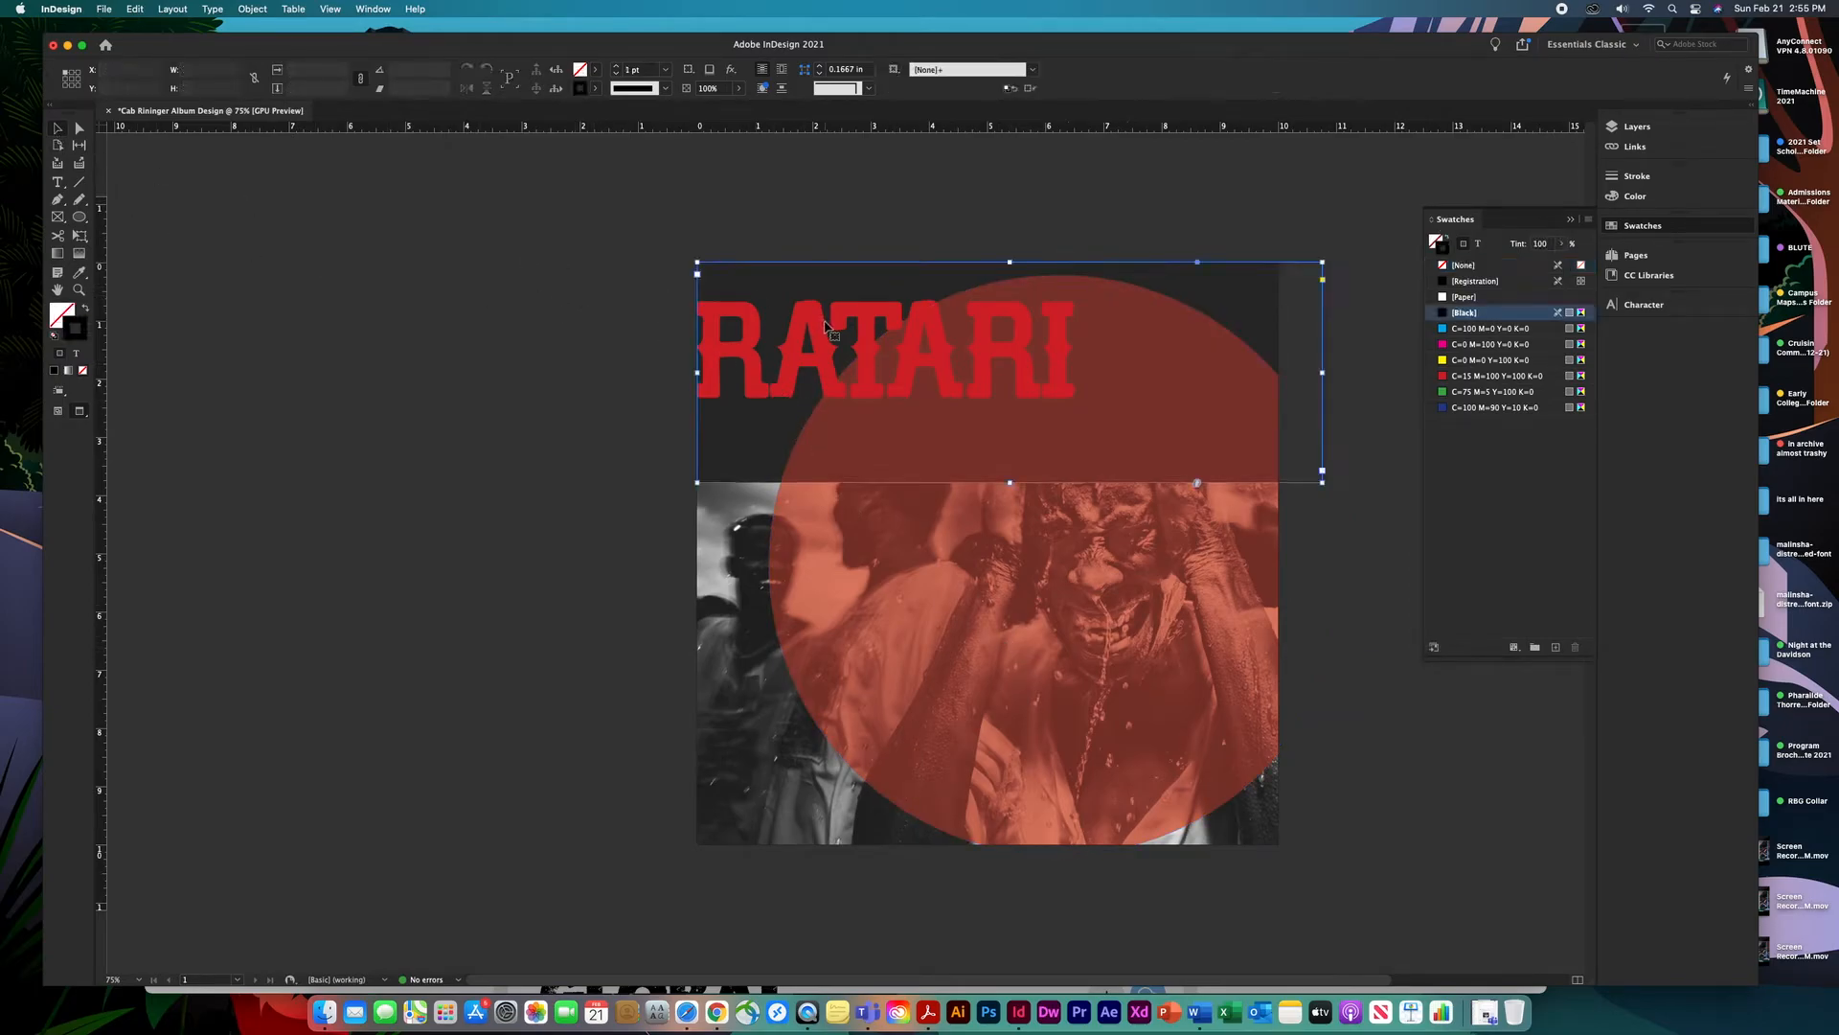
click(254, 11)
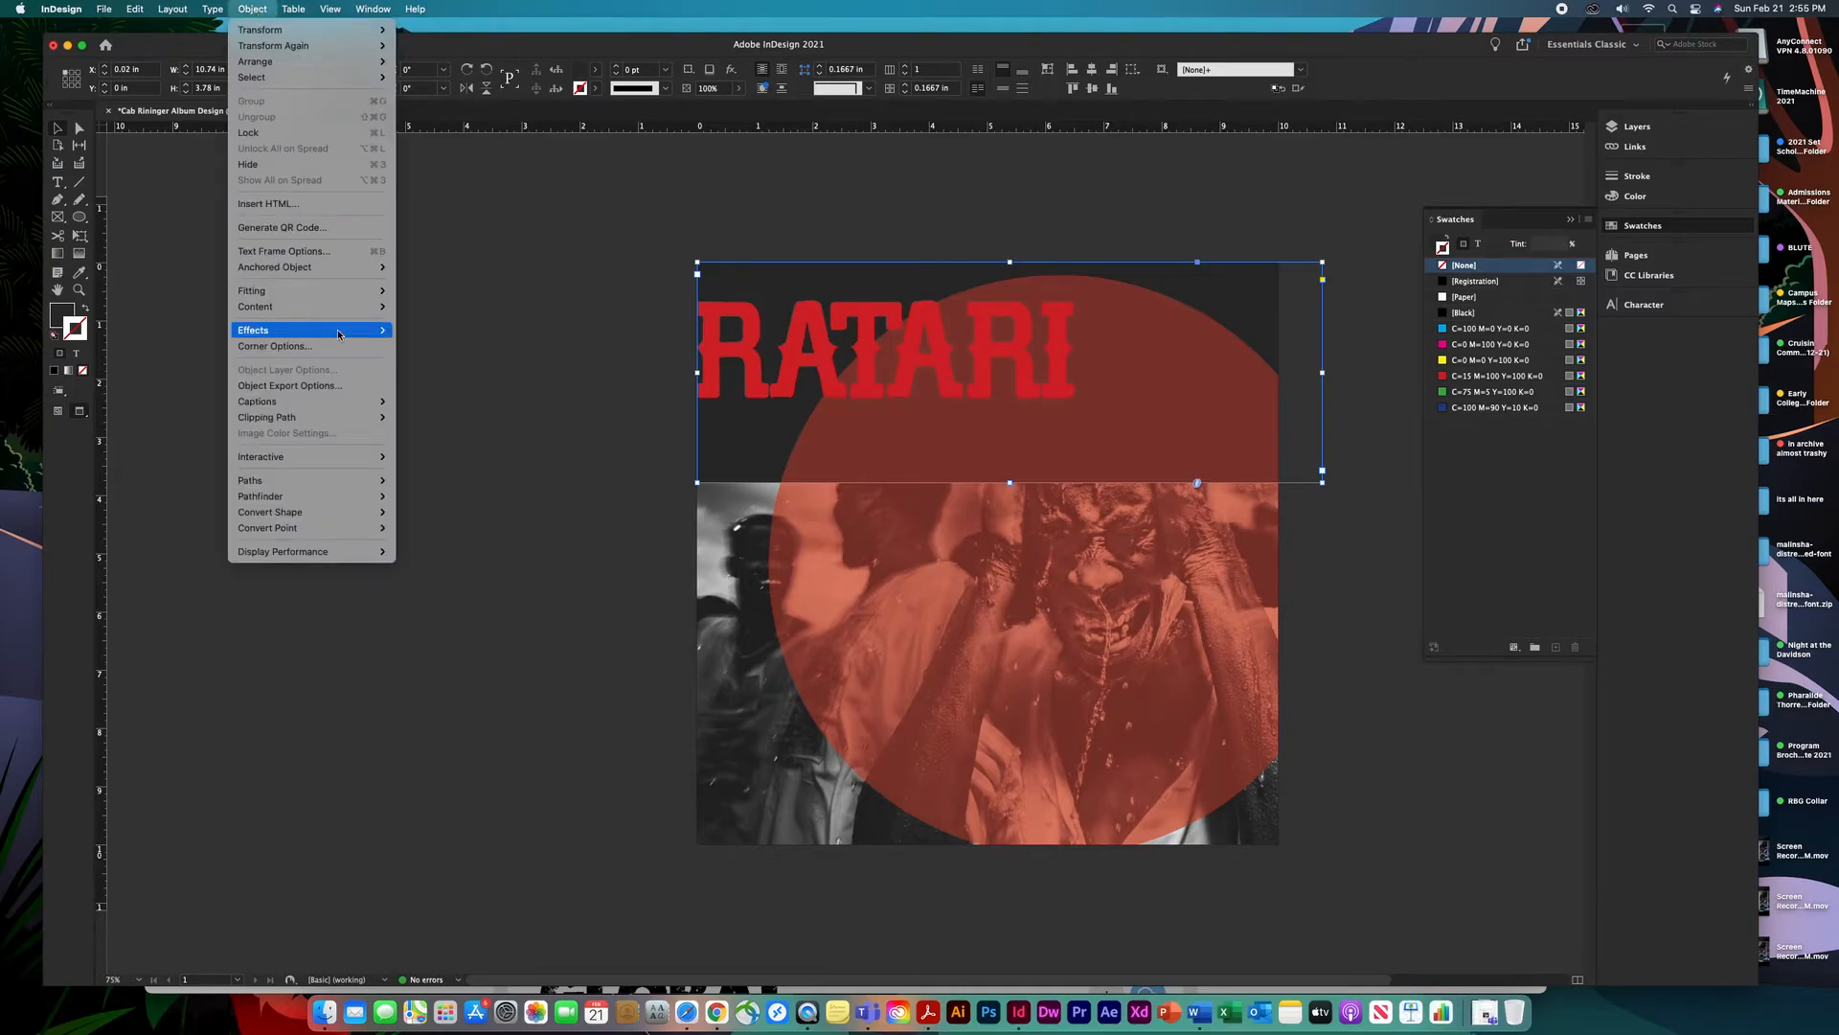
mouse_move(337, 329)
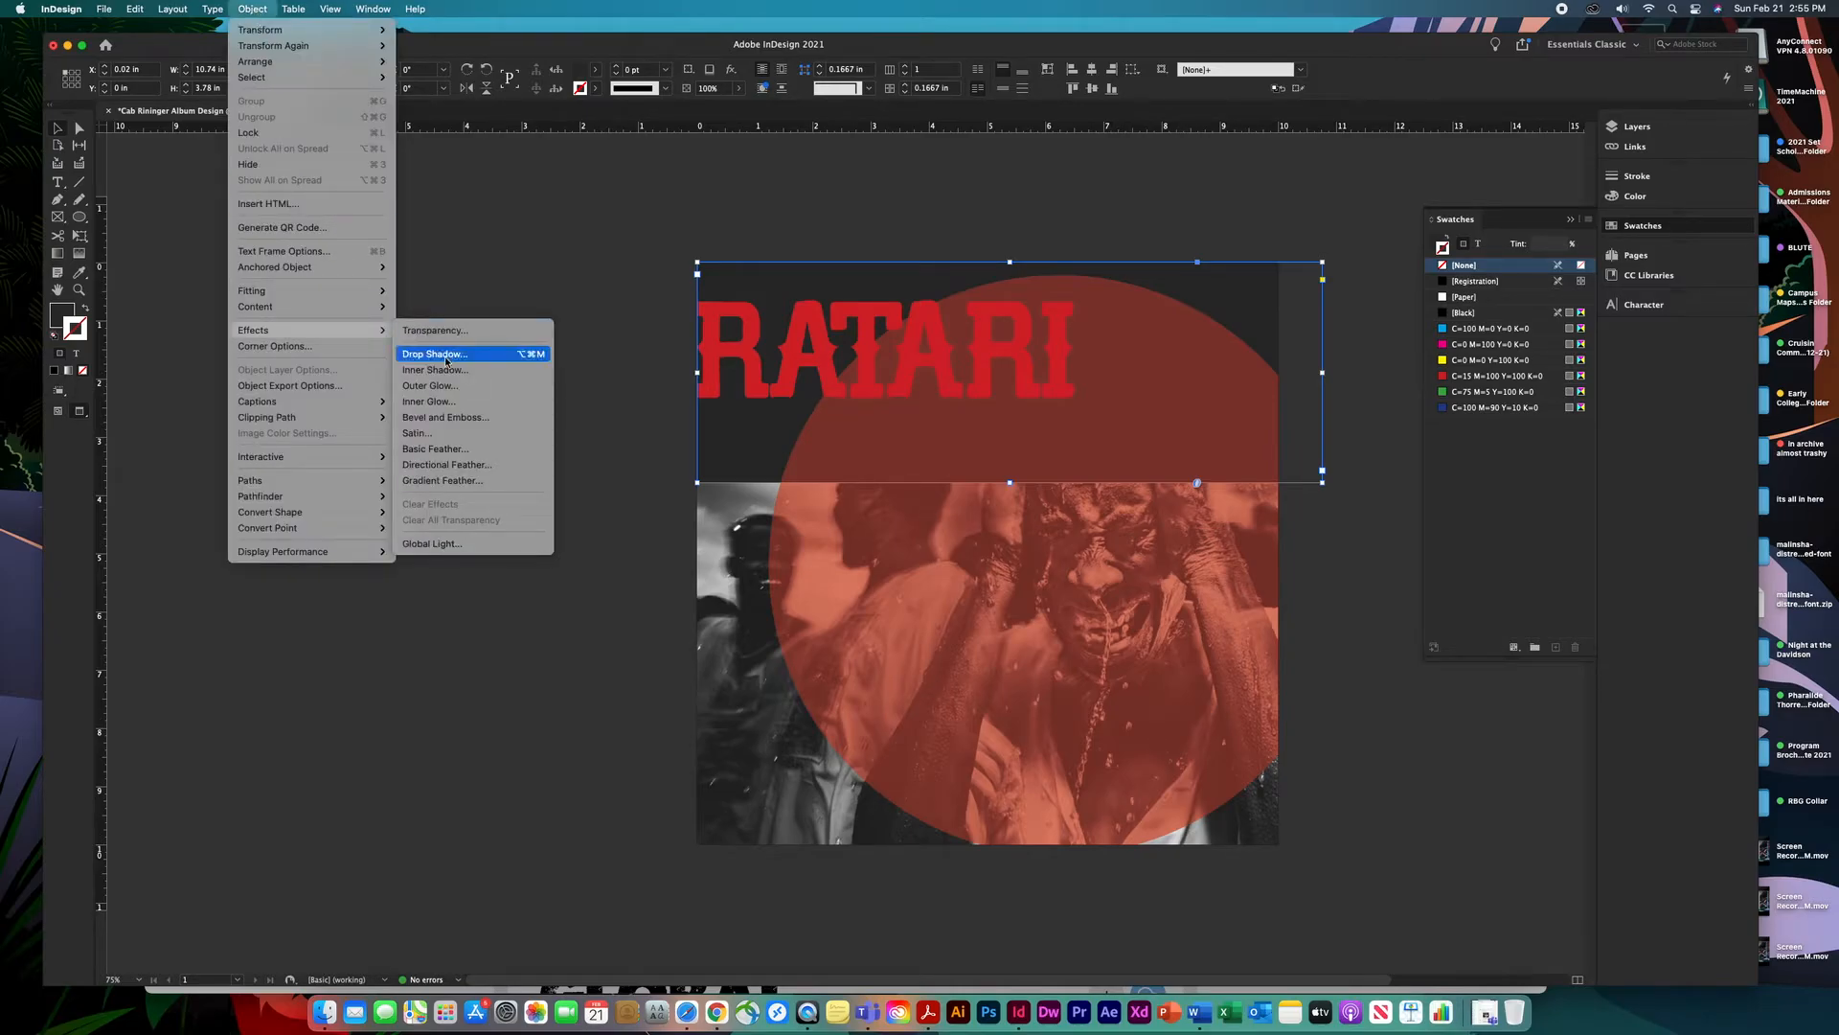
click(455, 465)
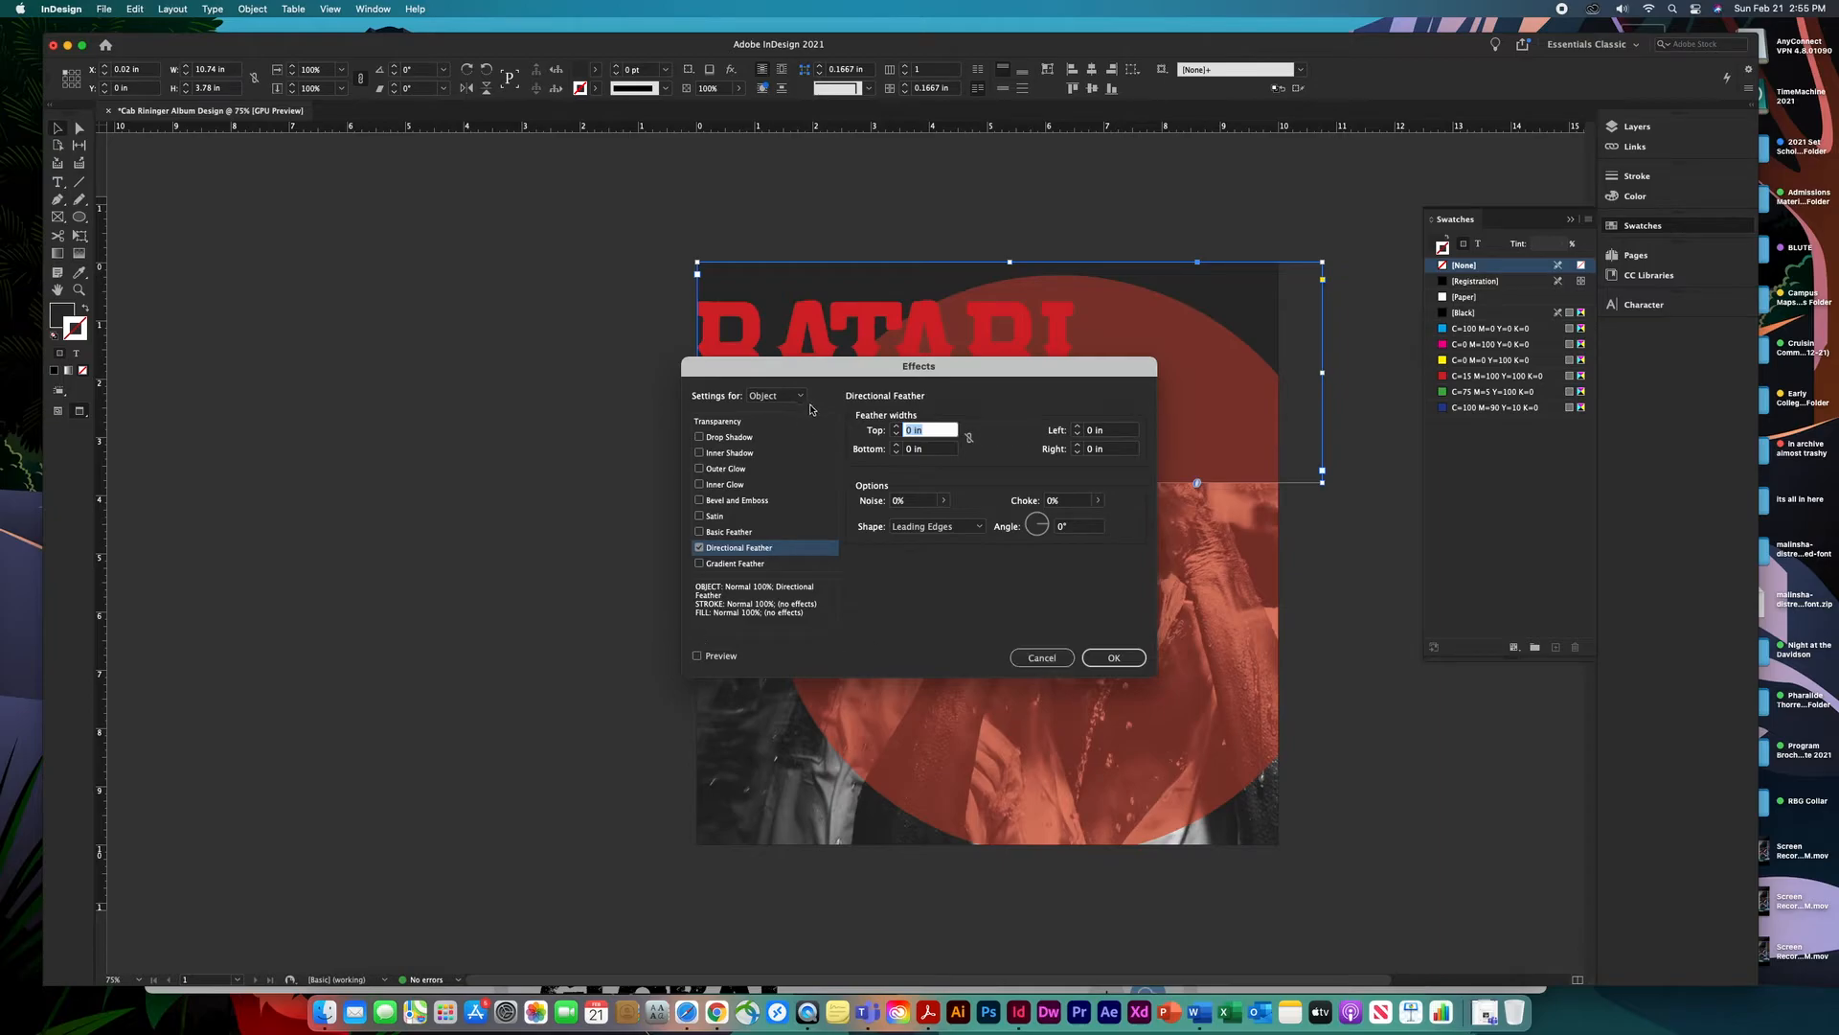
drag(809, 371, 323, 282)
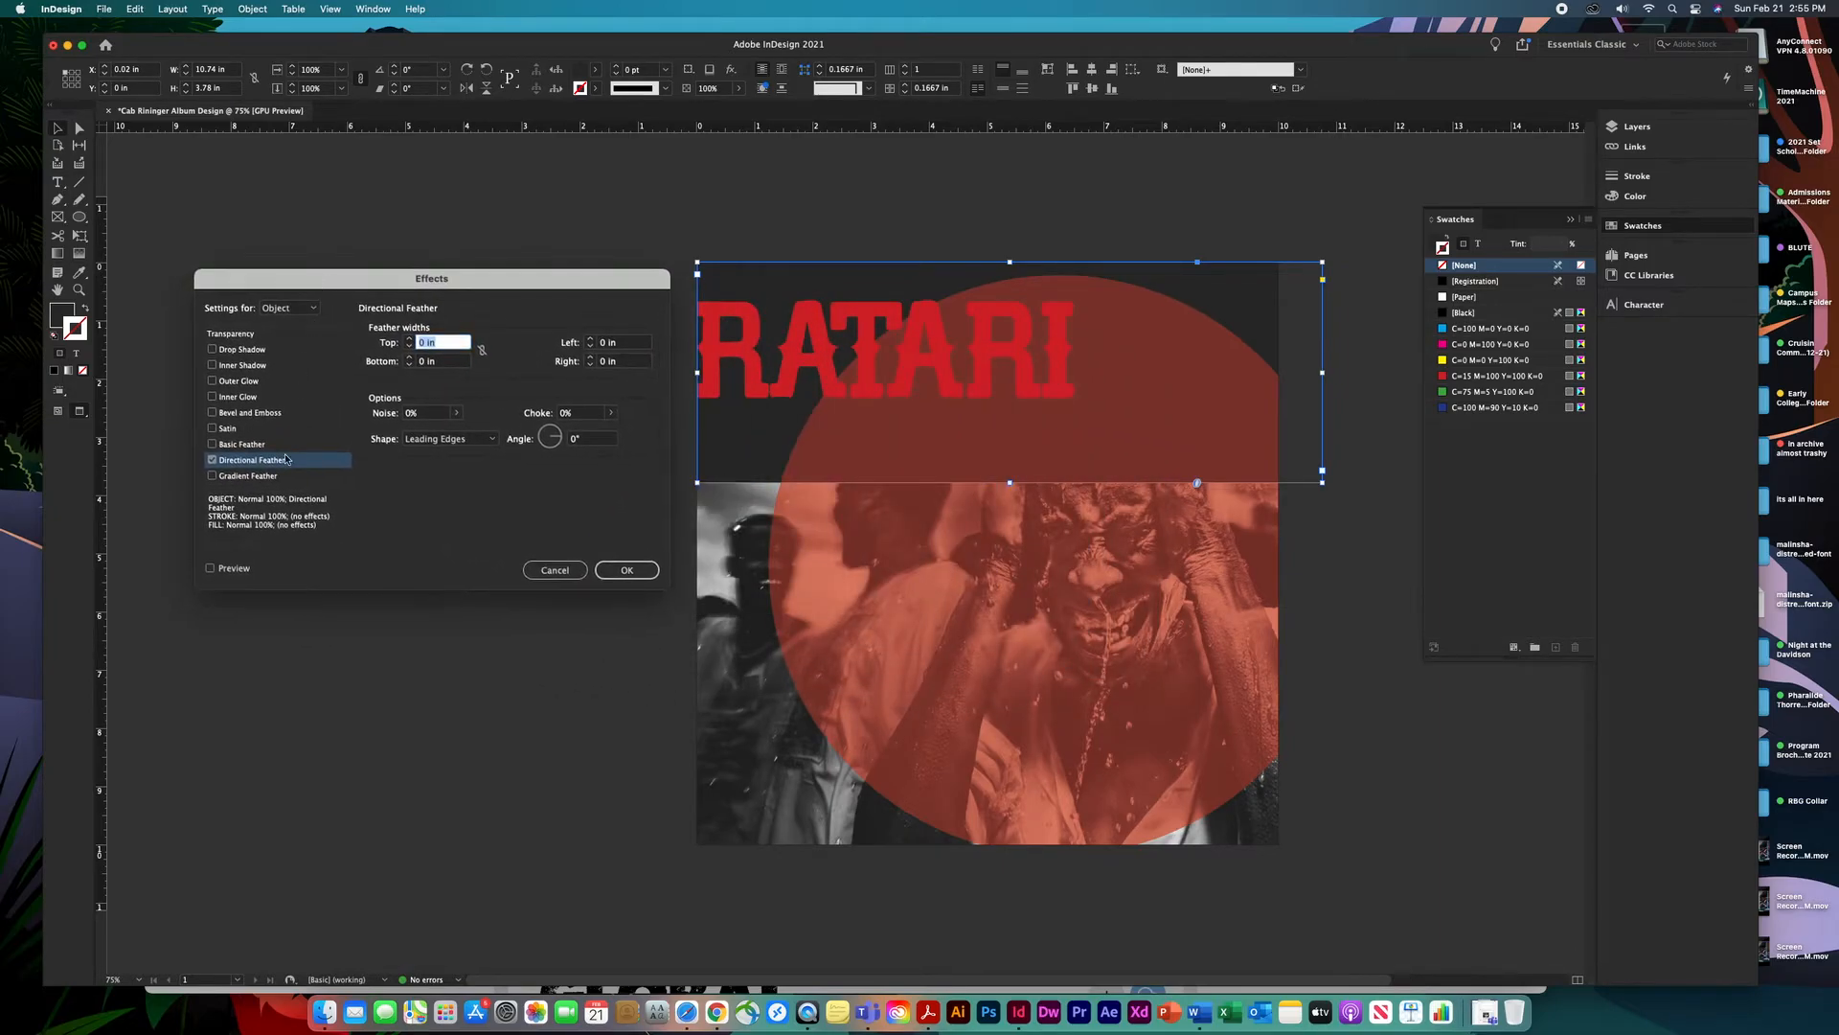
click(211, 569)
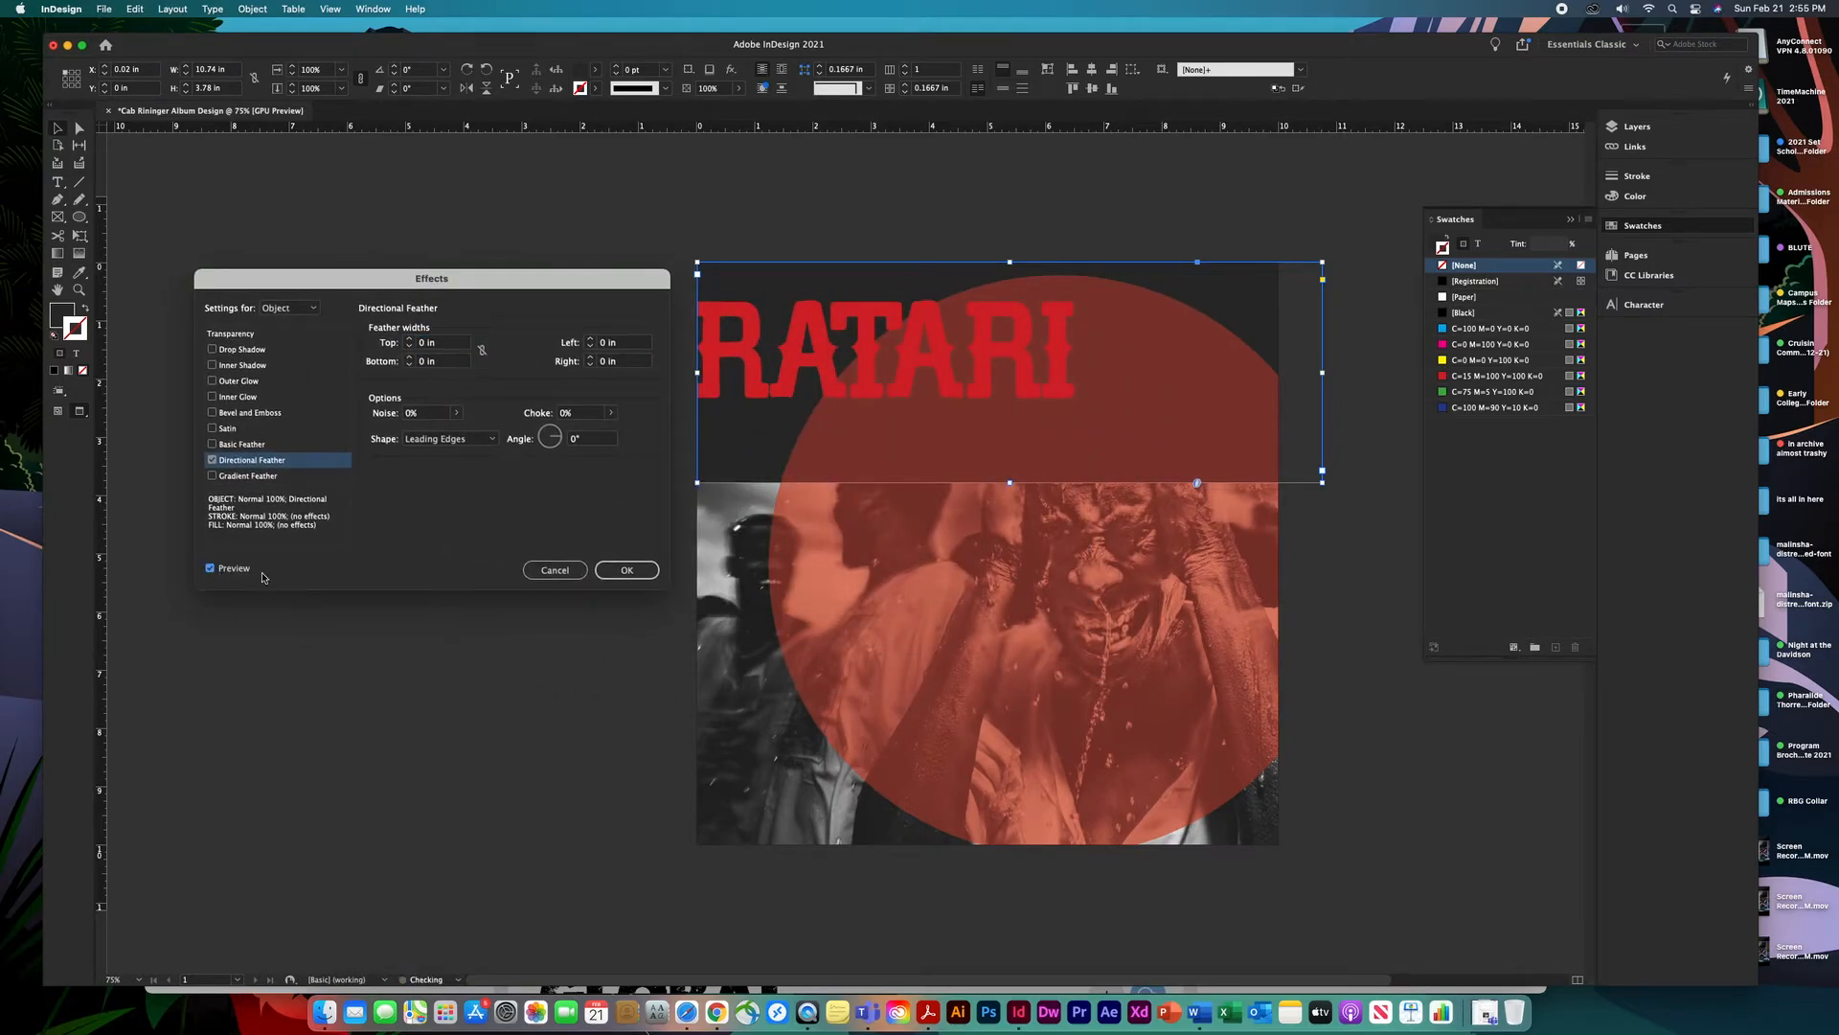
click(638, 571)
Set the RATARI frame's opacity to 51% and reposition it in the upper part of the cover.
drag(897, 346, 836, 591)
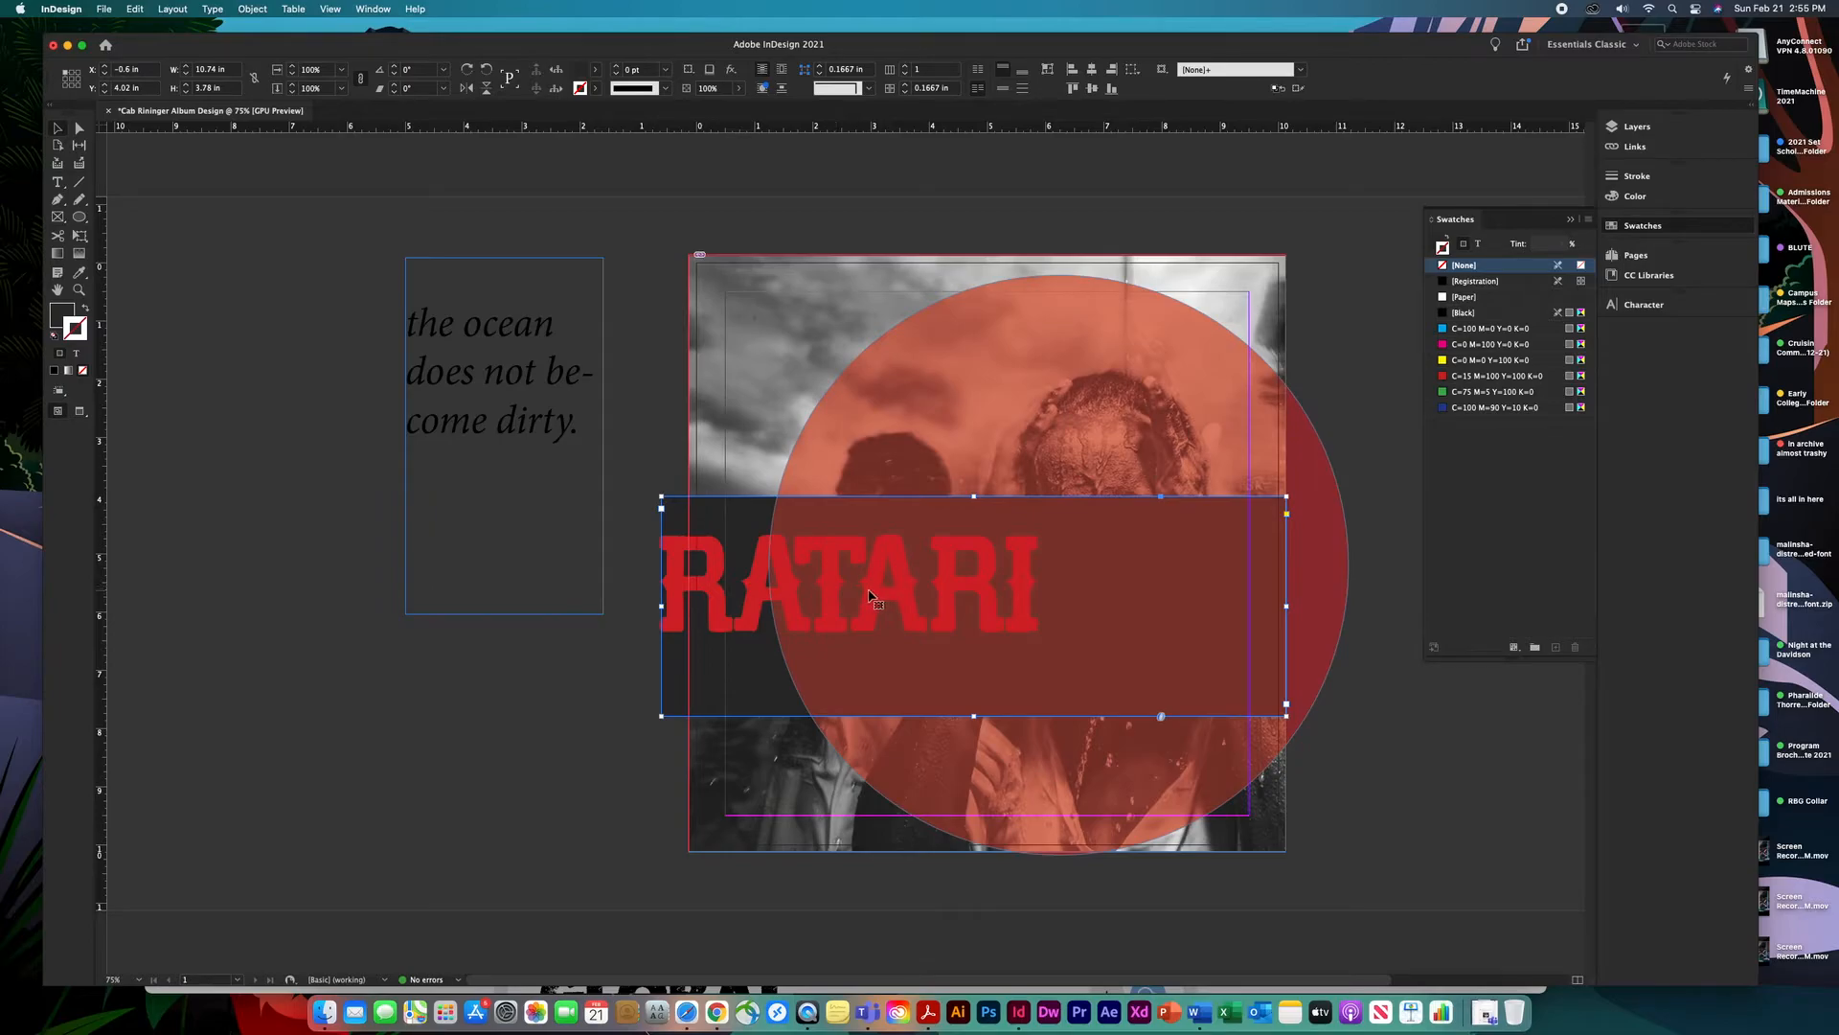
click(742, 89)
drag(741, 110, 704, 114)
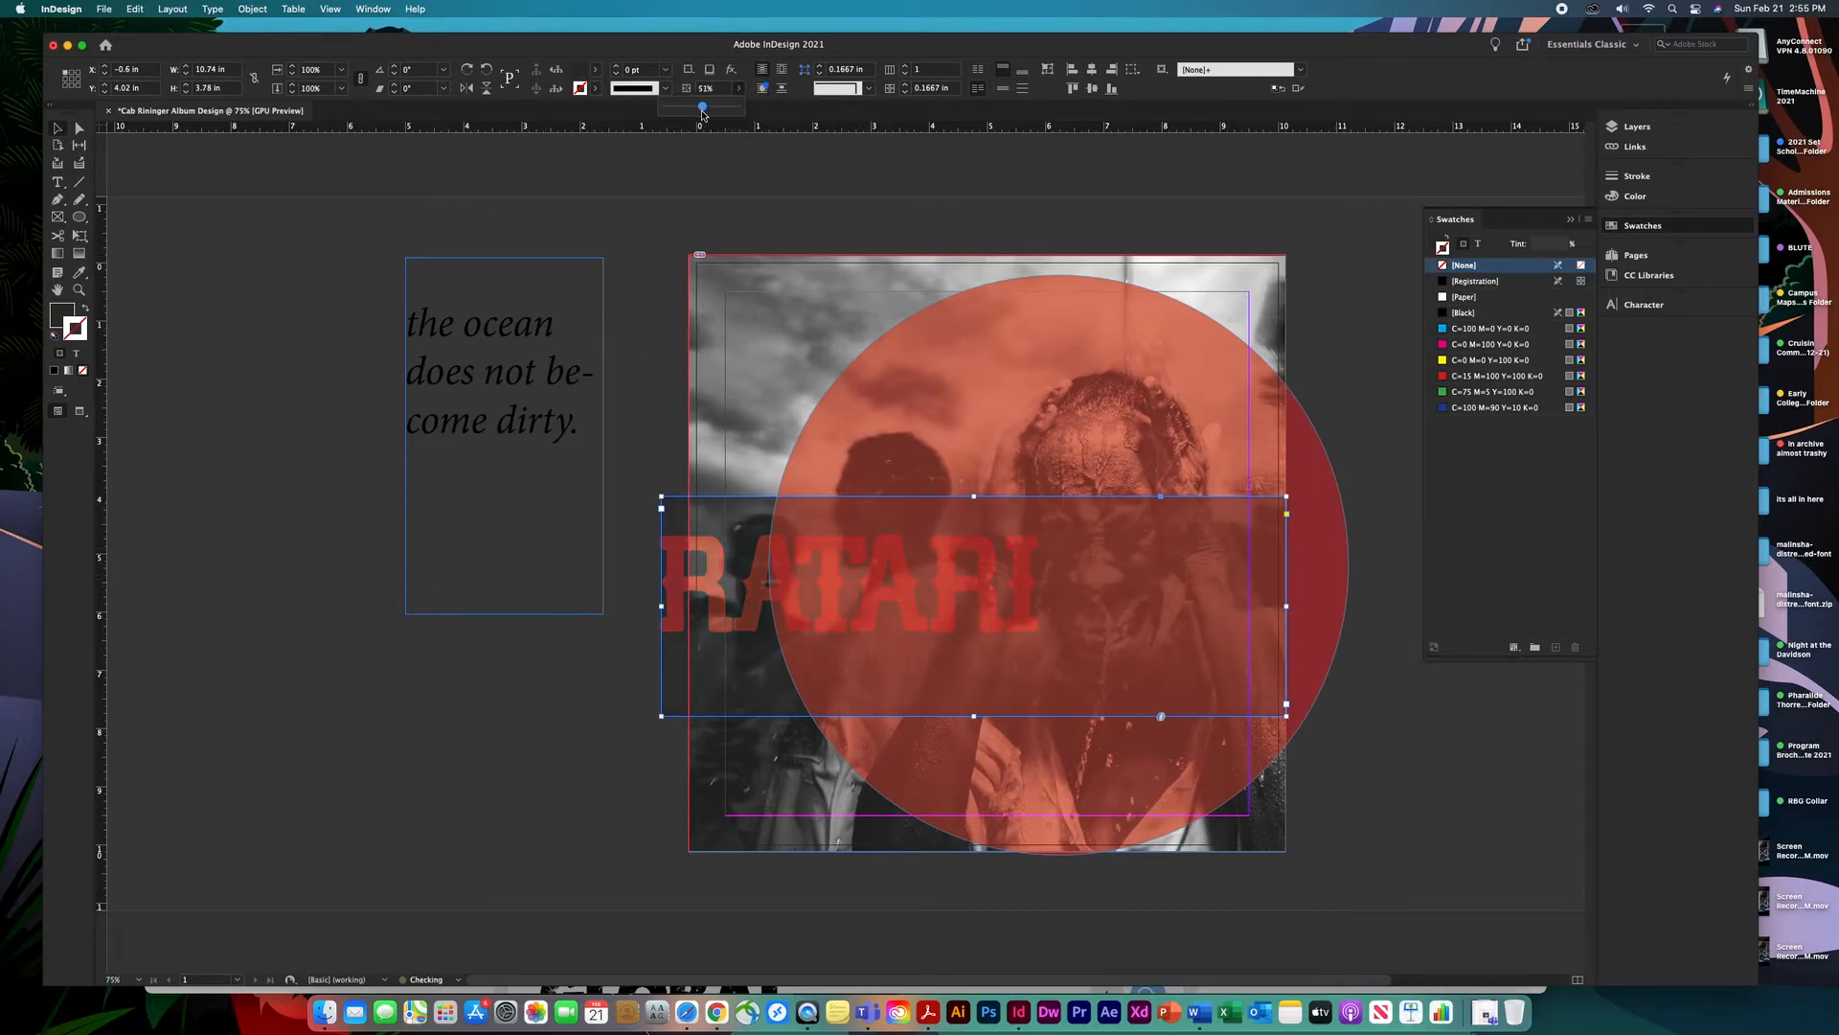
drag(768, 591, 786, 408)
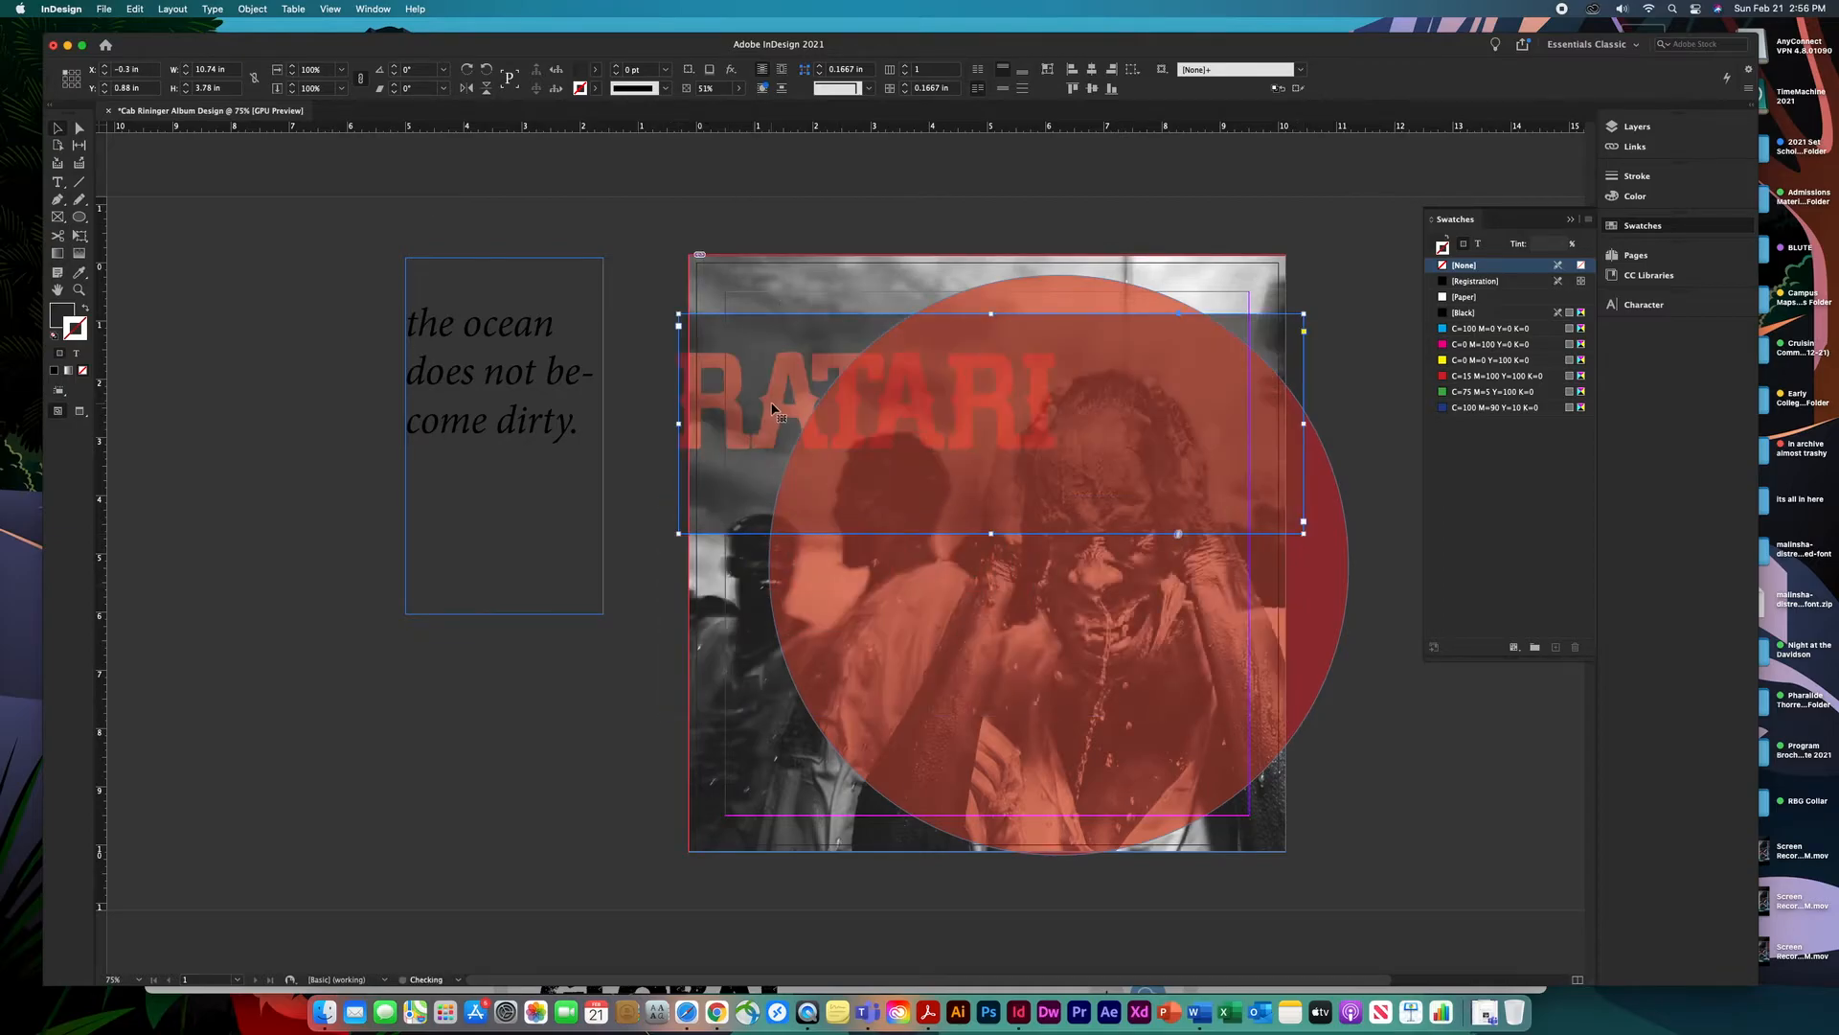
Remove the RATARI frame's dark fill and move the frame so the text starts at the page's upper-left margin.
click(1436, 240)
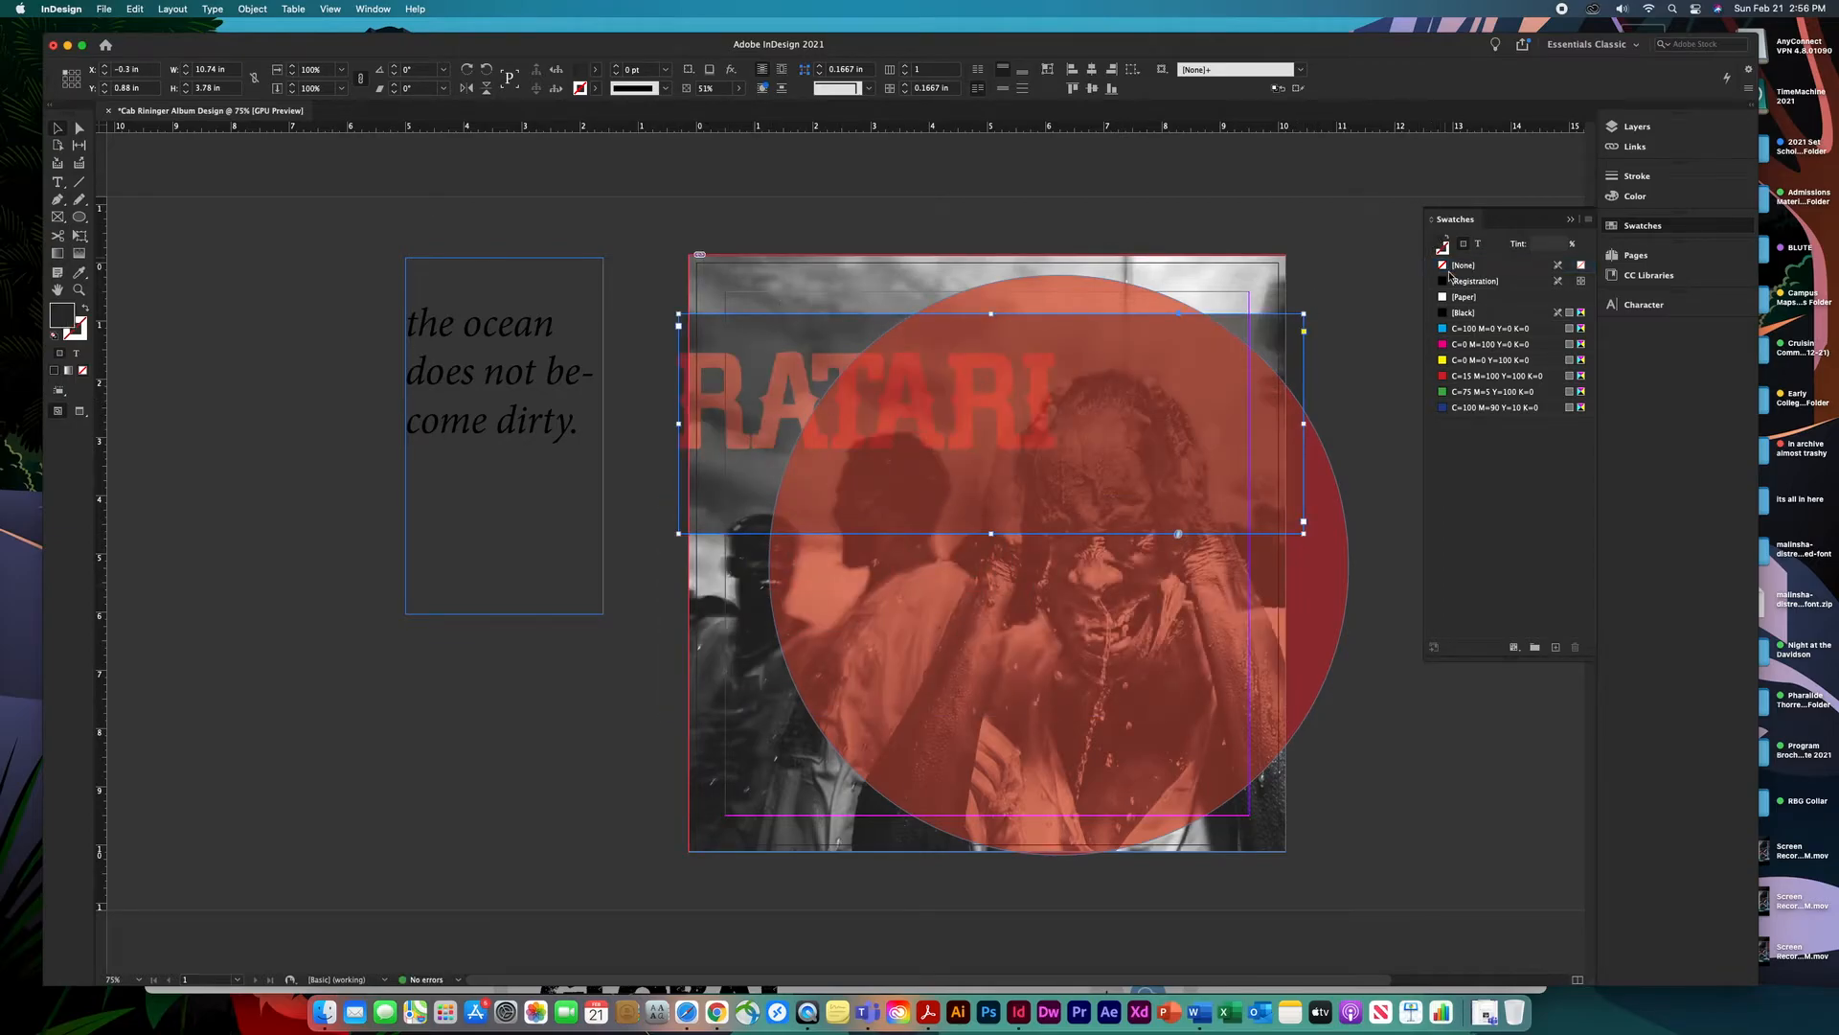
click(1443, 266)
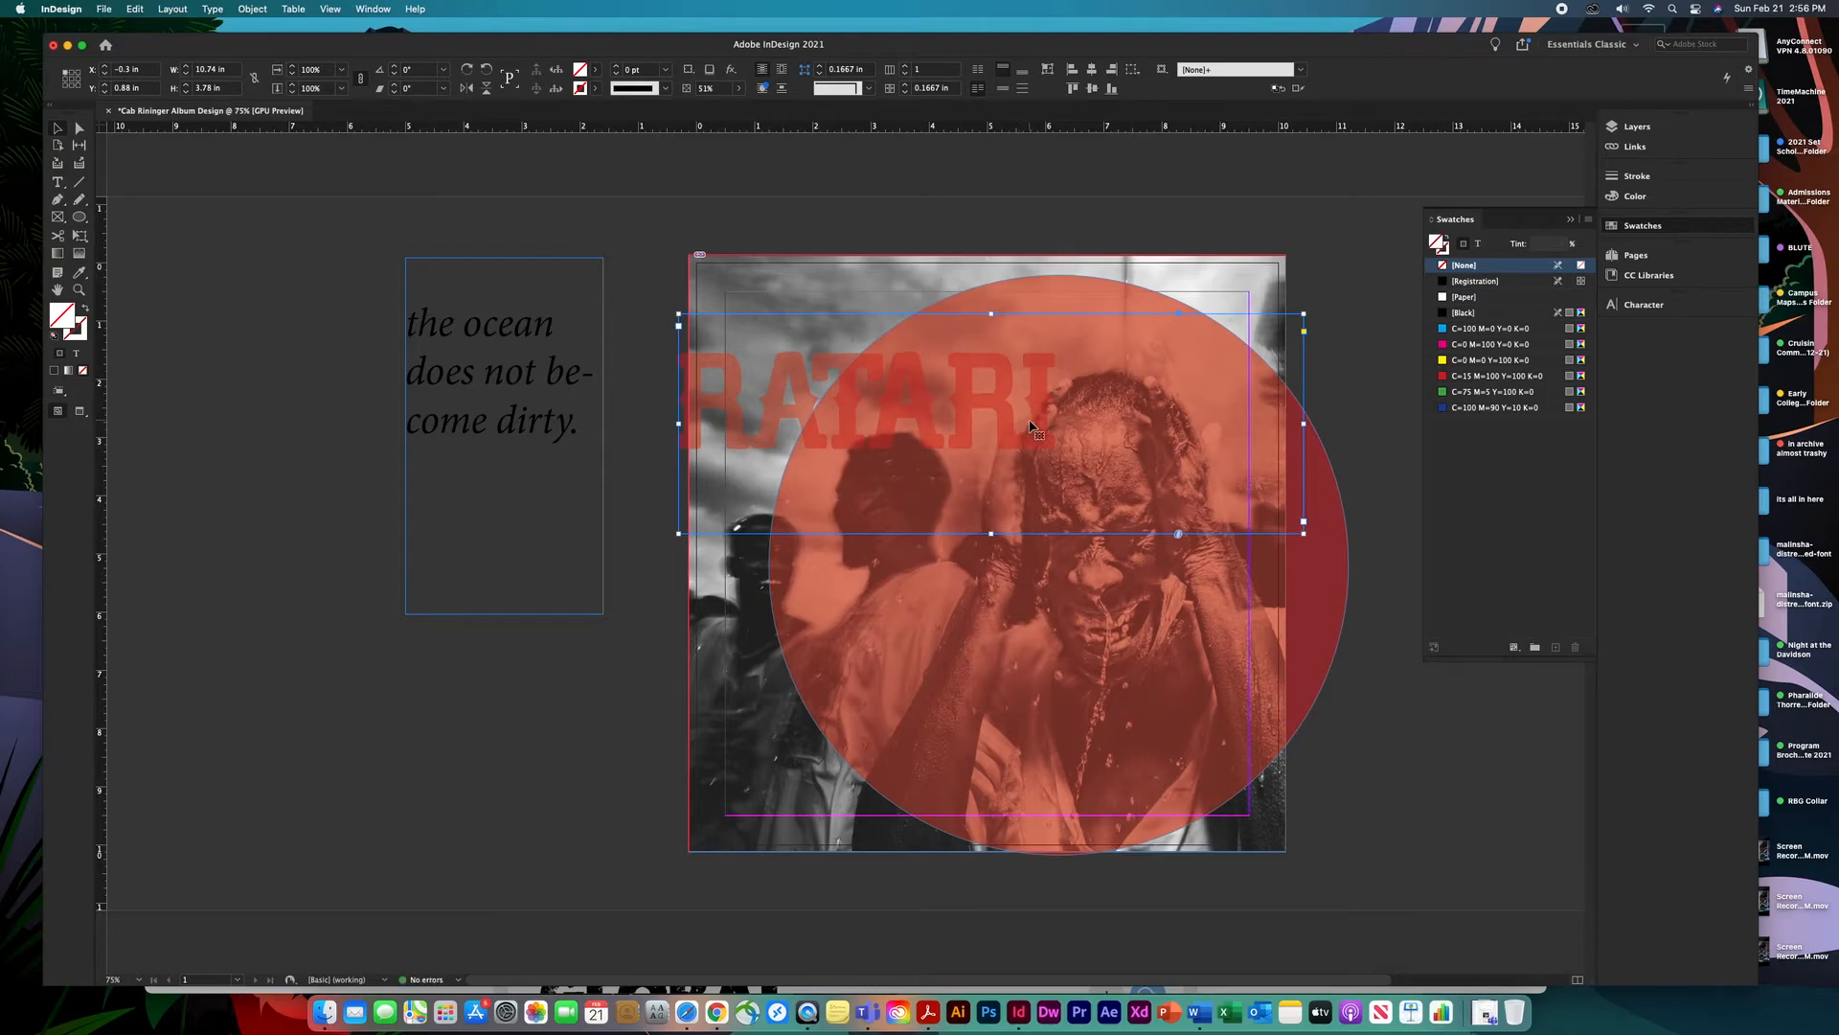
drag(1029, 419, 1081, 377)
Select all of the quote text "the ocean does not become dirty." on the pasteboard and reduce its font size to 25 pt.
click(517, 400)
click(57, 182)
click(548, 418)
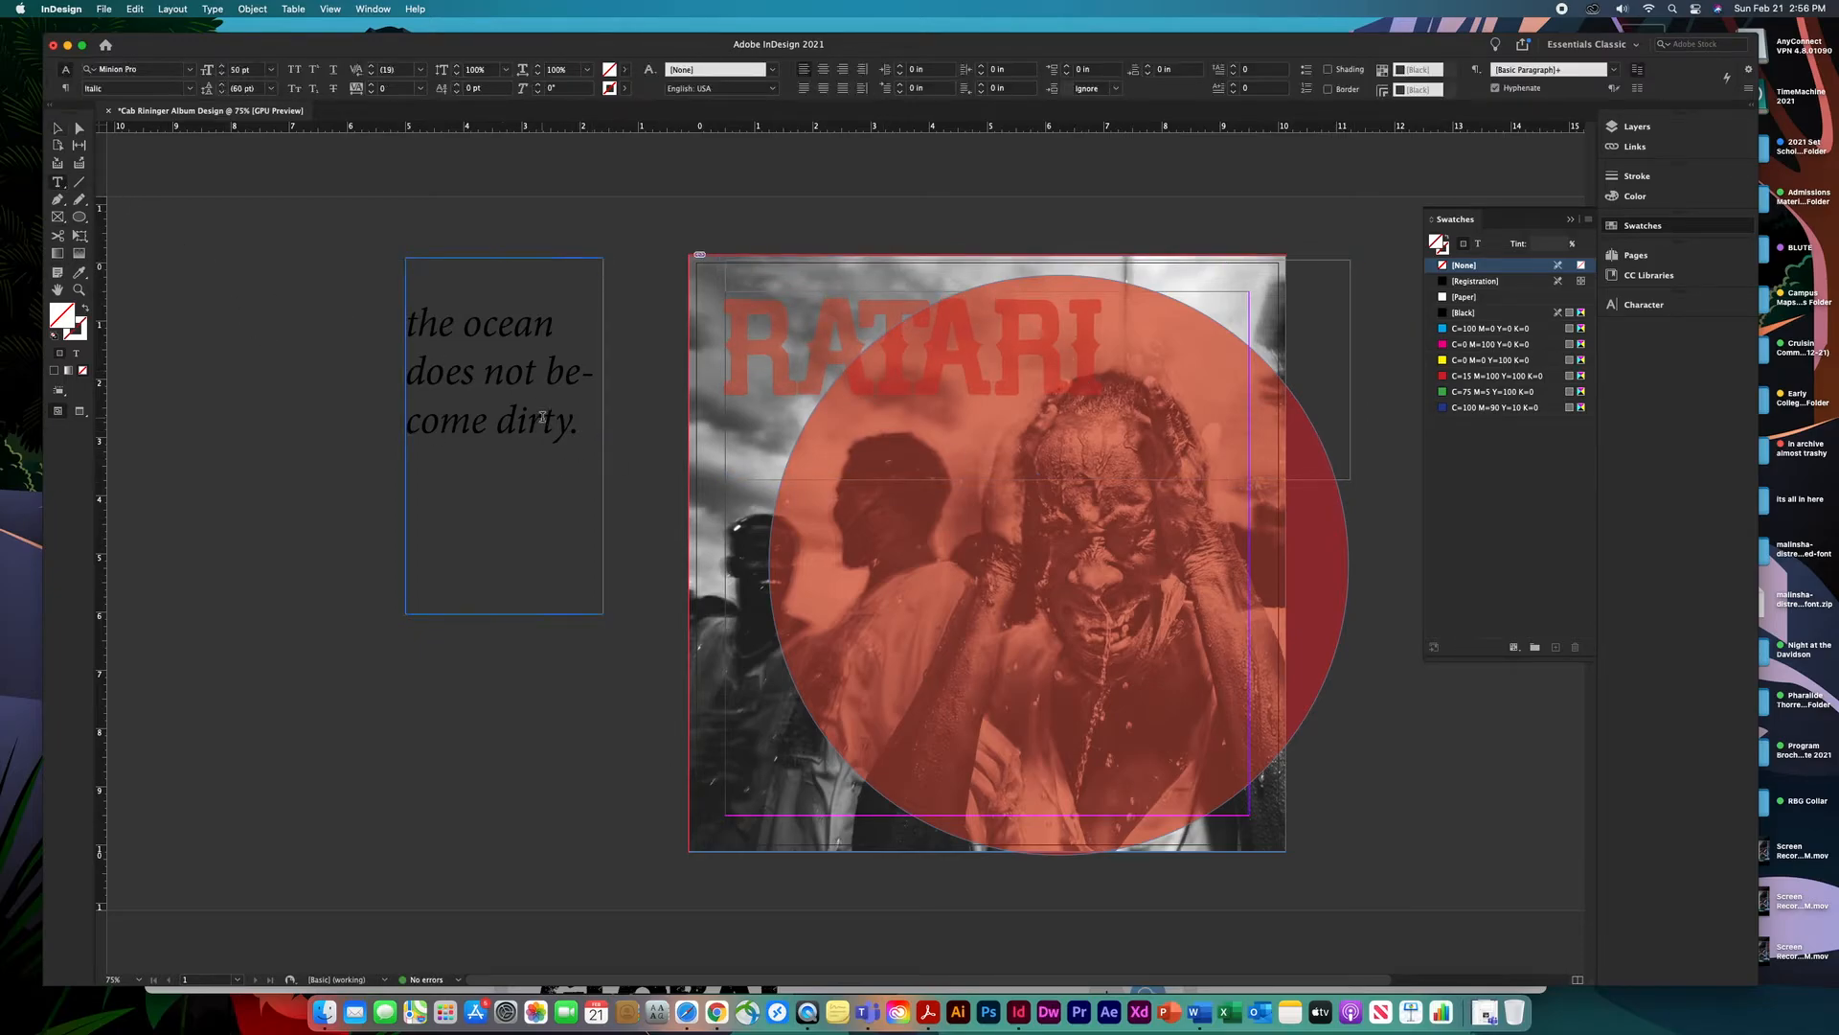
key(super+a)
click(221, 74)
click(221, 74)
click(221, 73)
click(221, 74)
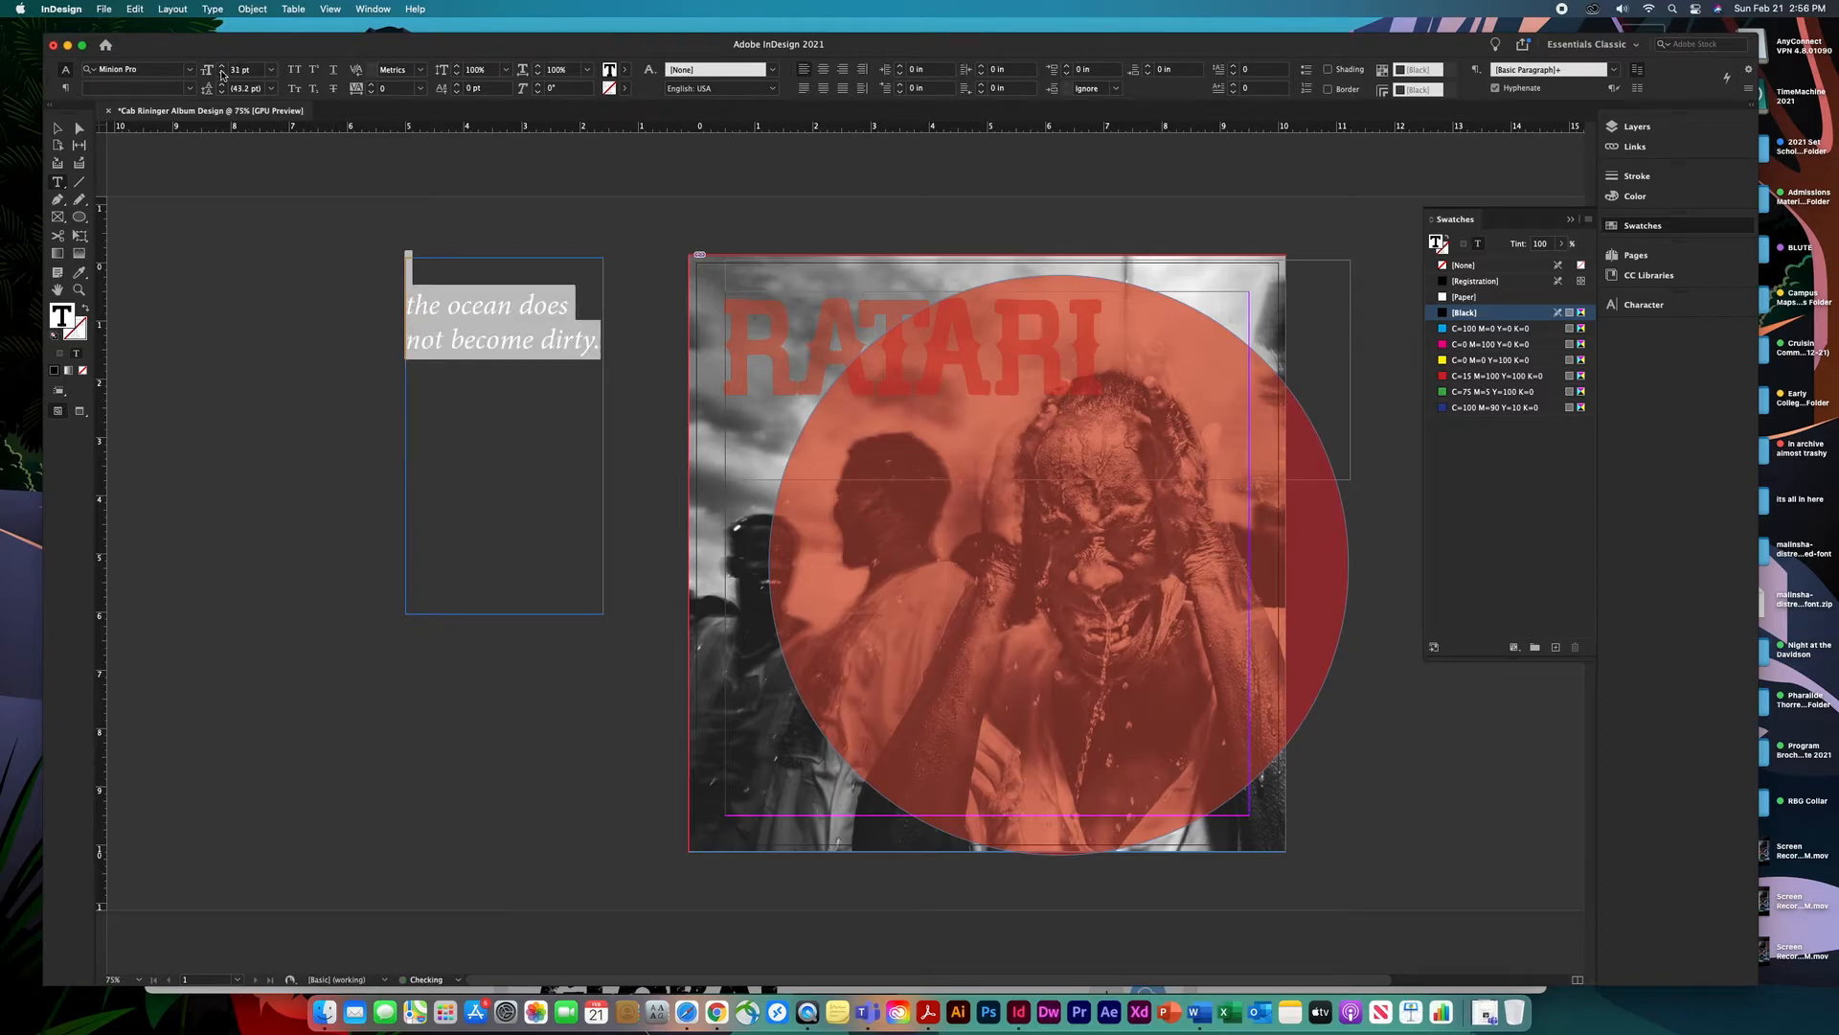
click(221, 73)
click(221, 74)
click(221, 74)
click(221, 73)
click(222, 74)
click(221, 74)
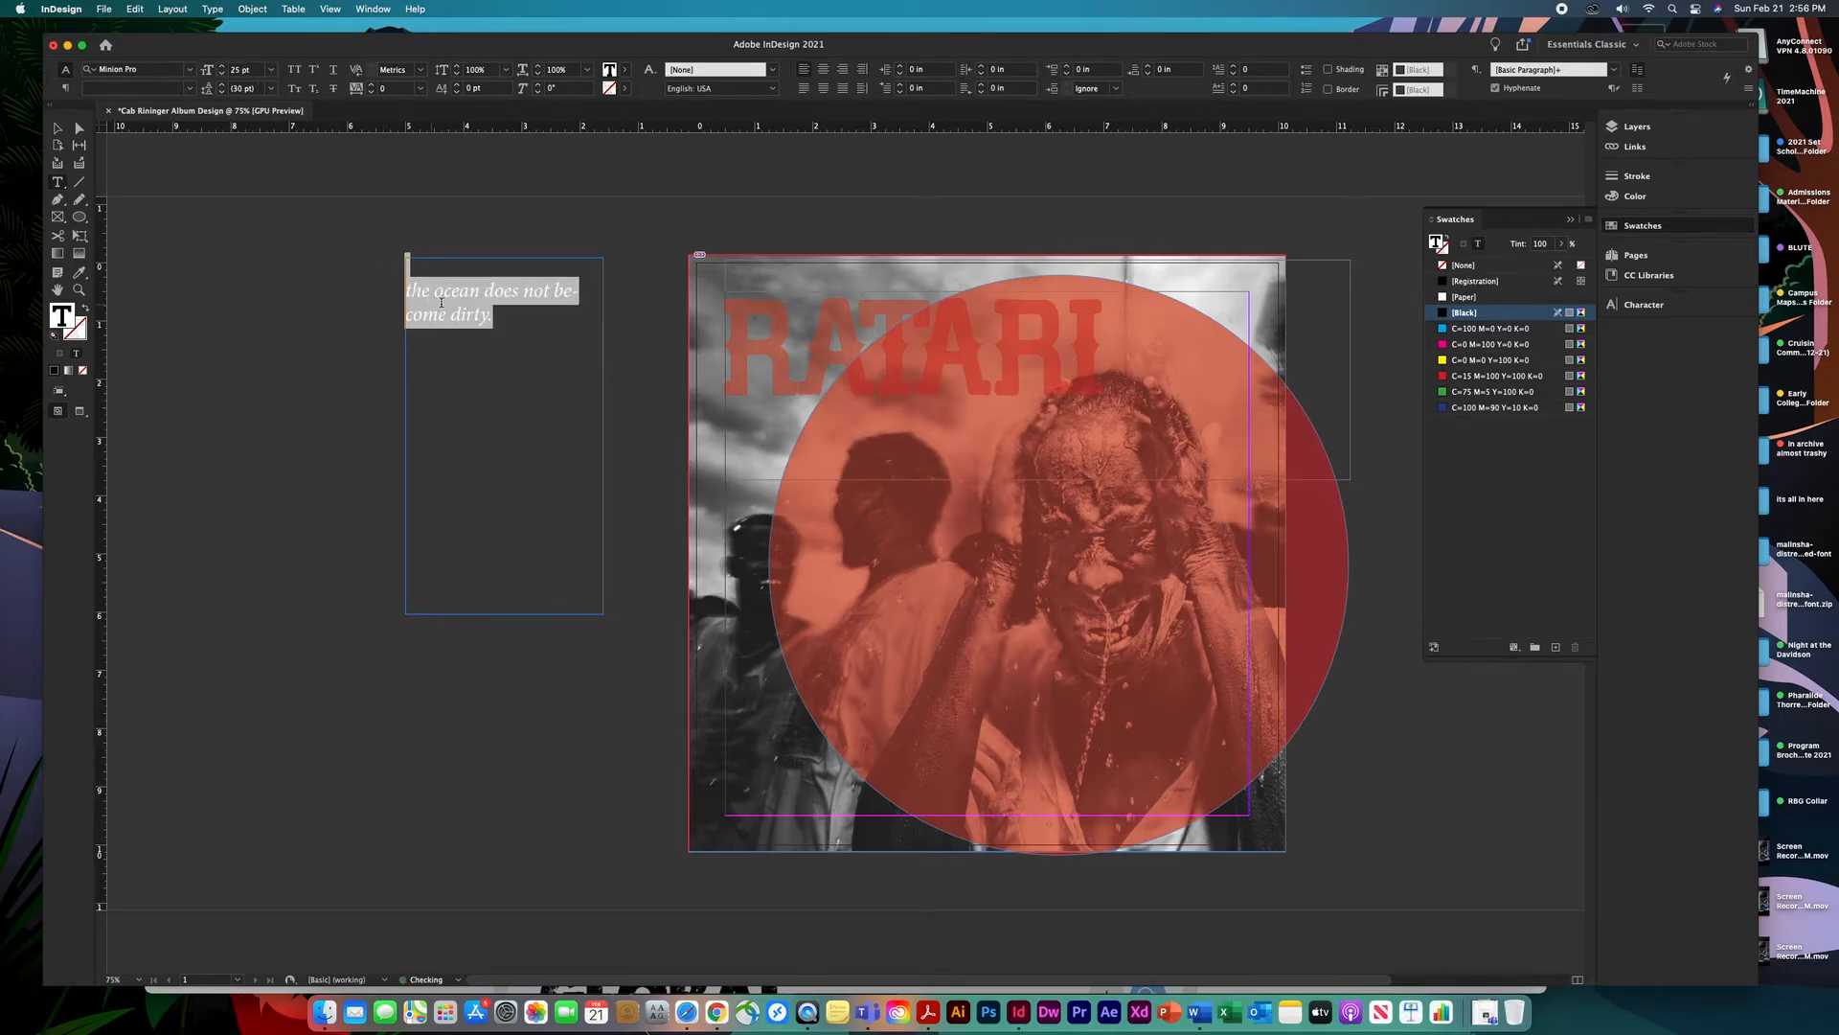
Remove the period ending the ocean quote, and place its widened frame on the cover below RATARI at the page margin.
click(487, 319)
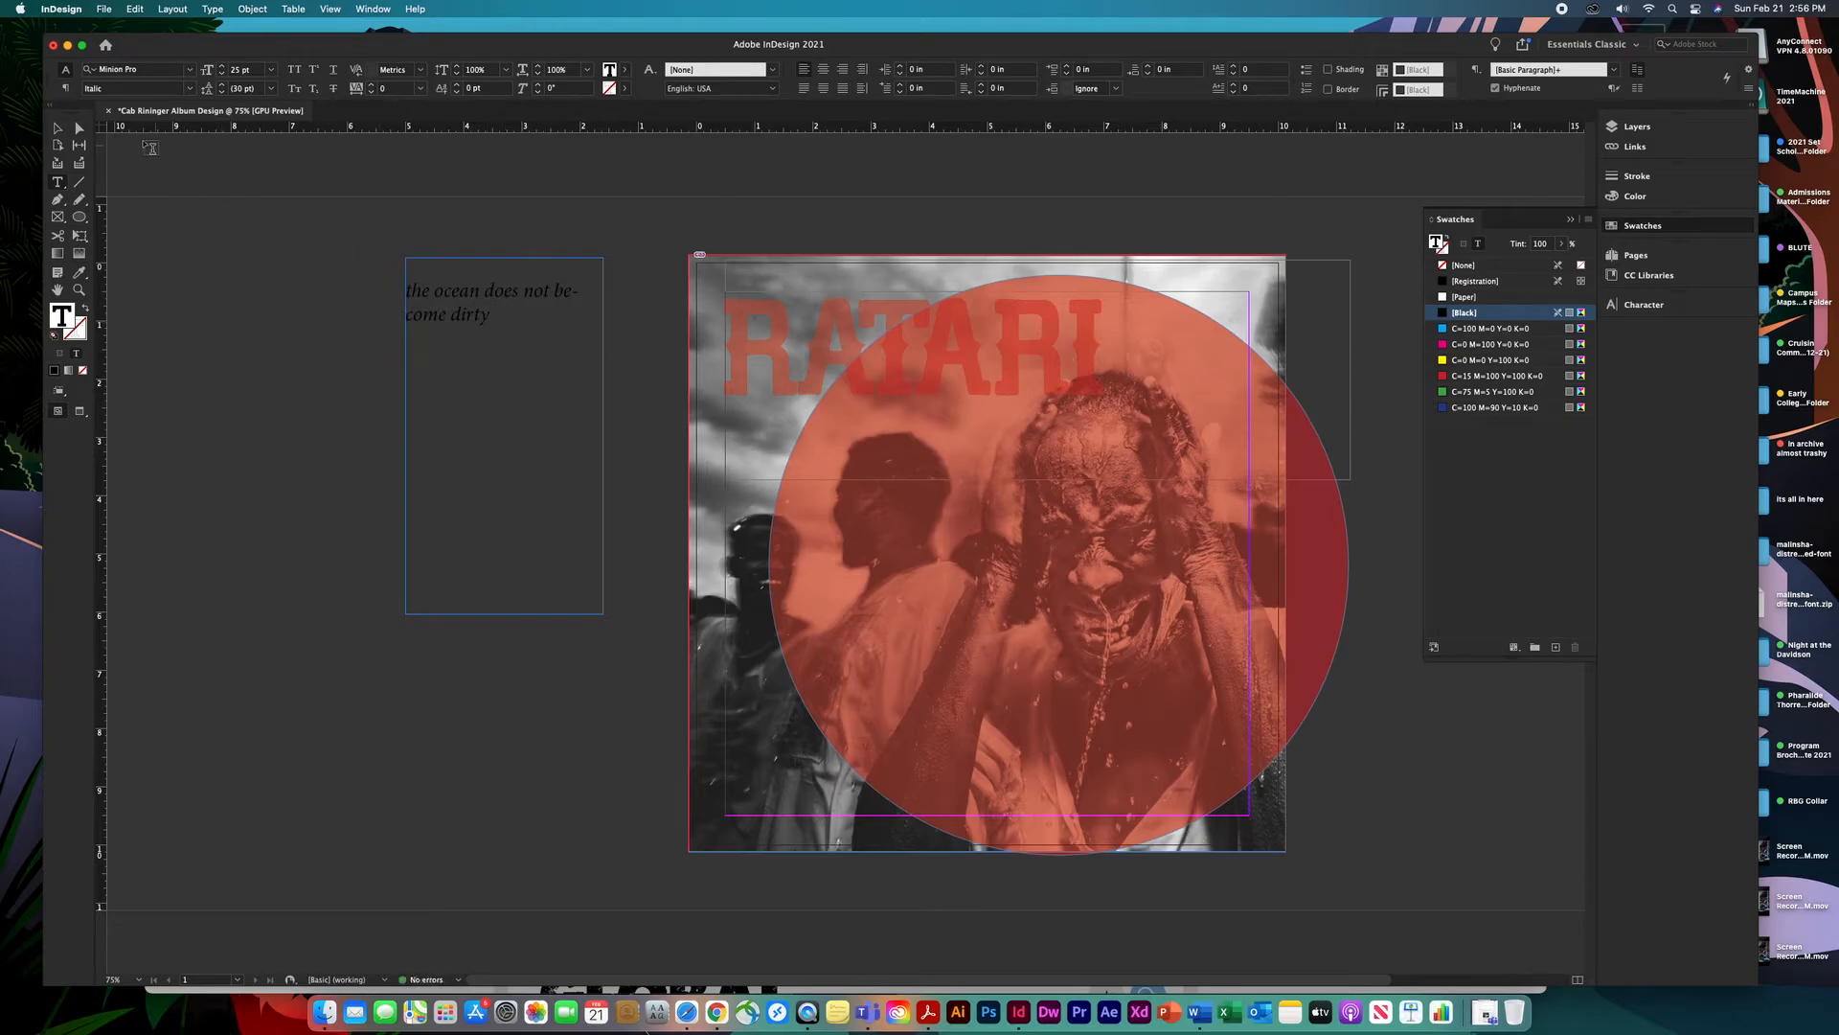
click(57, 128)
drag(601, 435, 790, 435)
drag(558, 297, 876, 422)
click(878, 416)
Color the quote text with the Paper swatch and bring its frame to the front, above the red circle.
click(1466, 297)
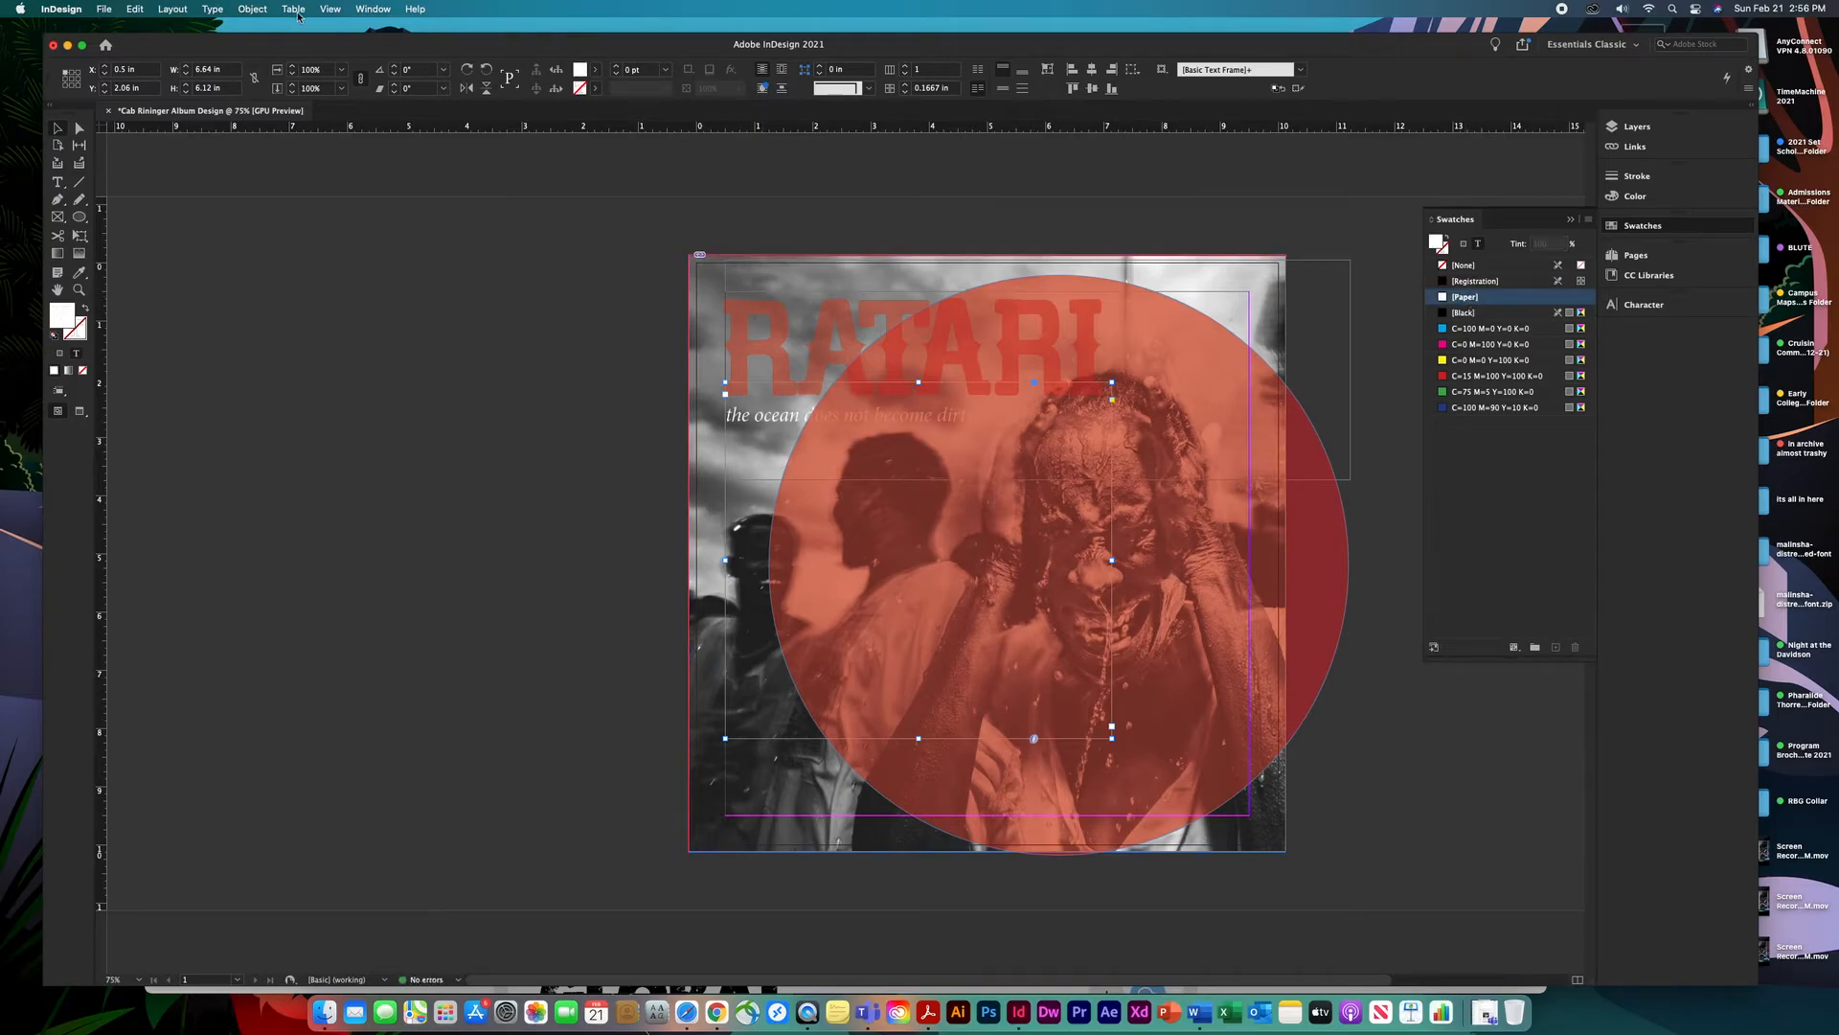
click(255, 9)
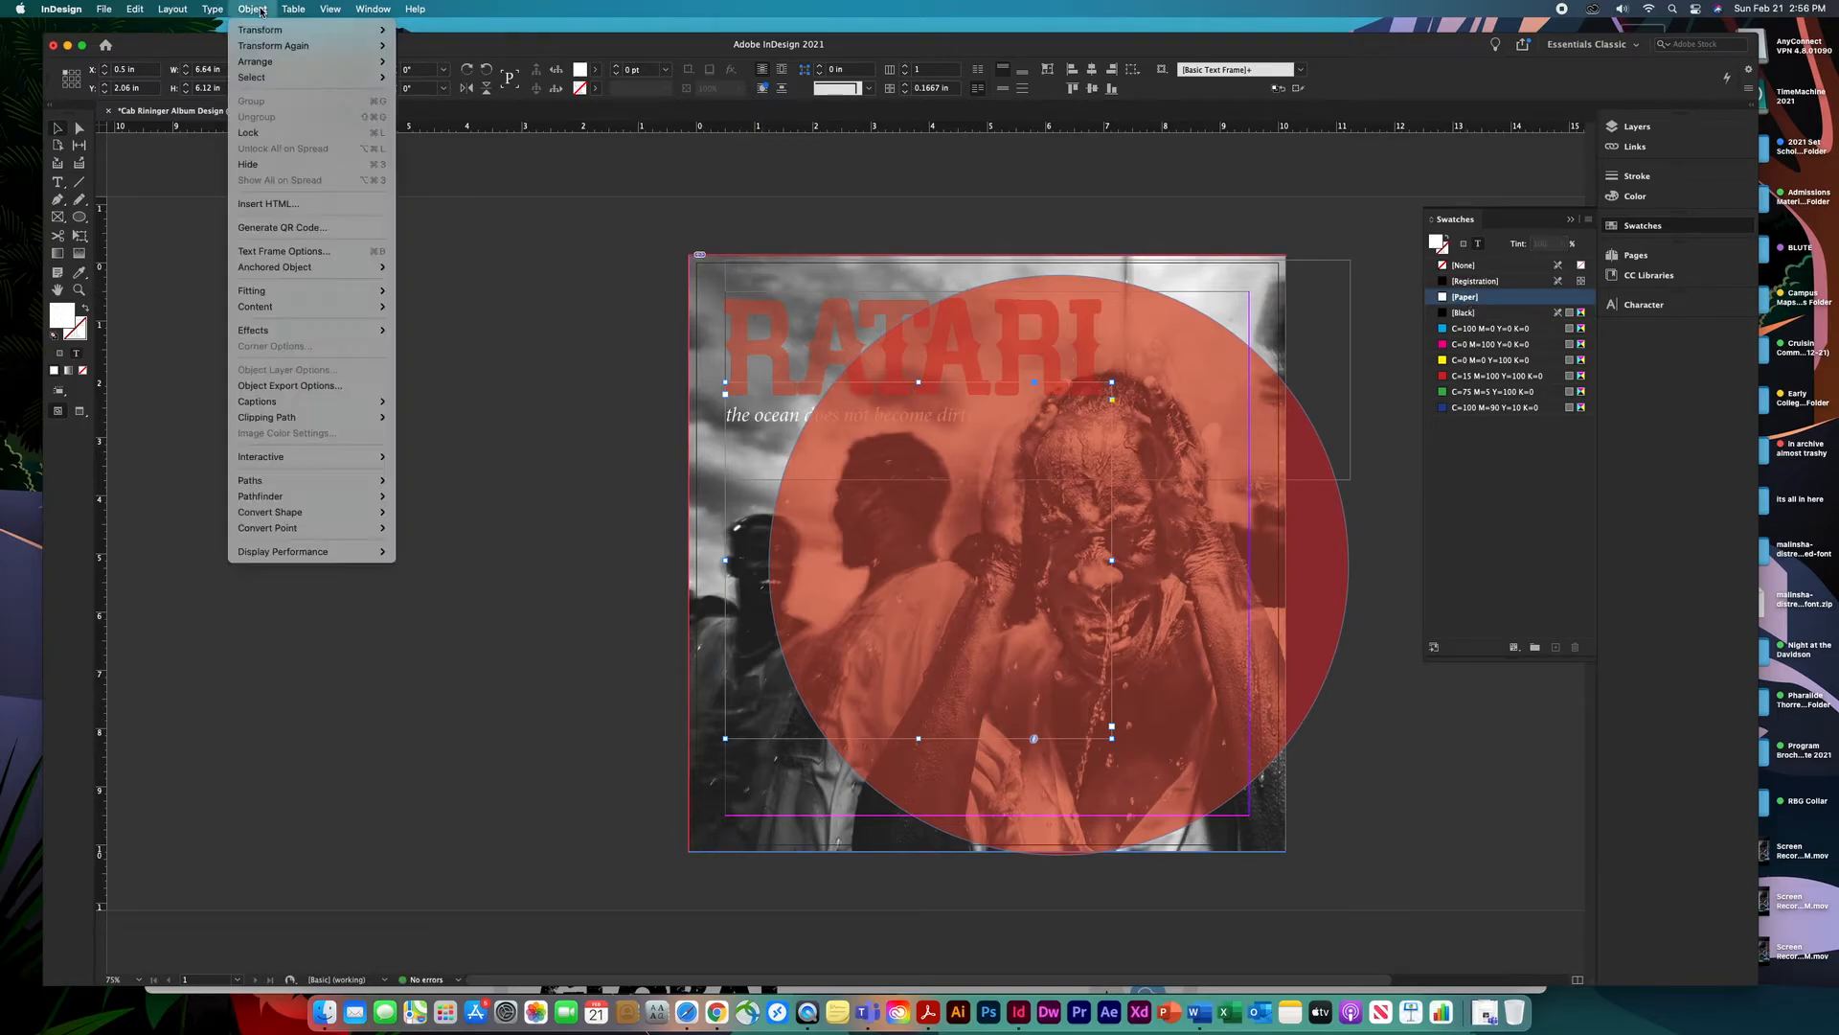
mouse_move(307, 64)
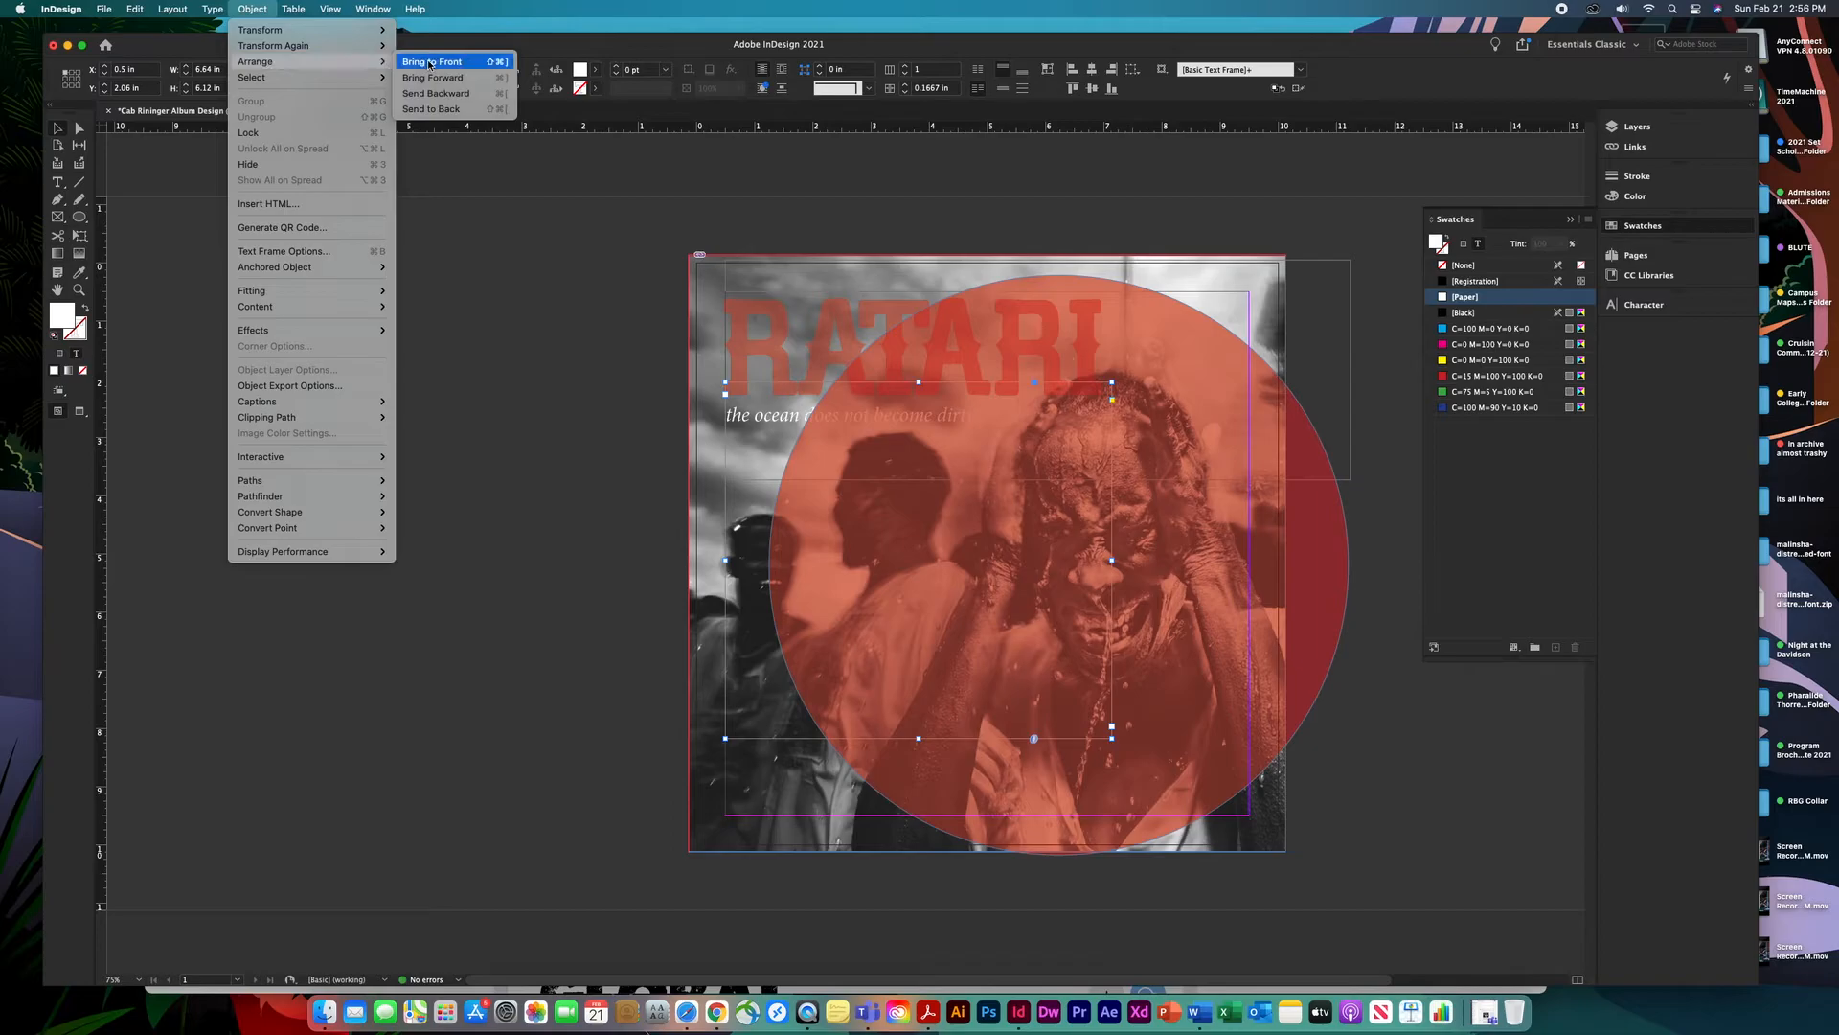
click(427, 61)
click(269, 296)
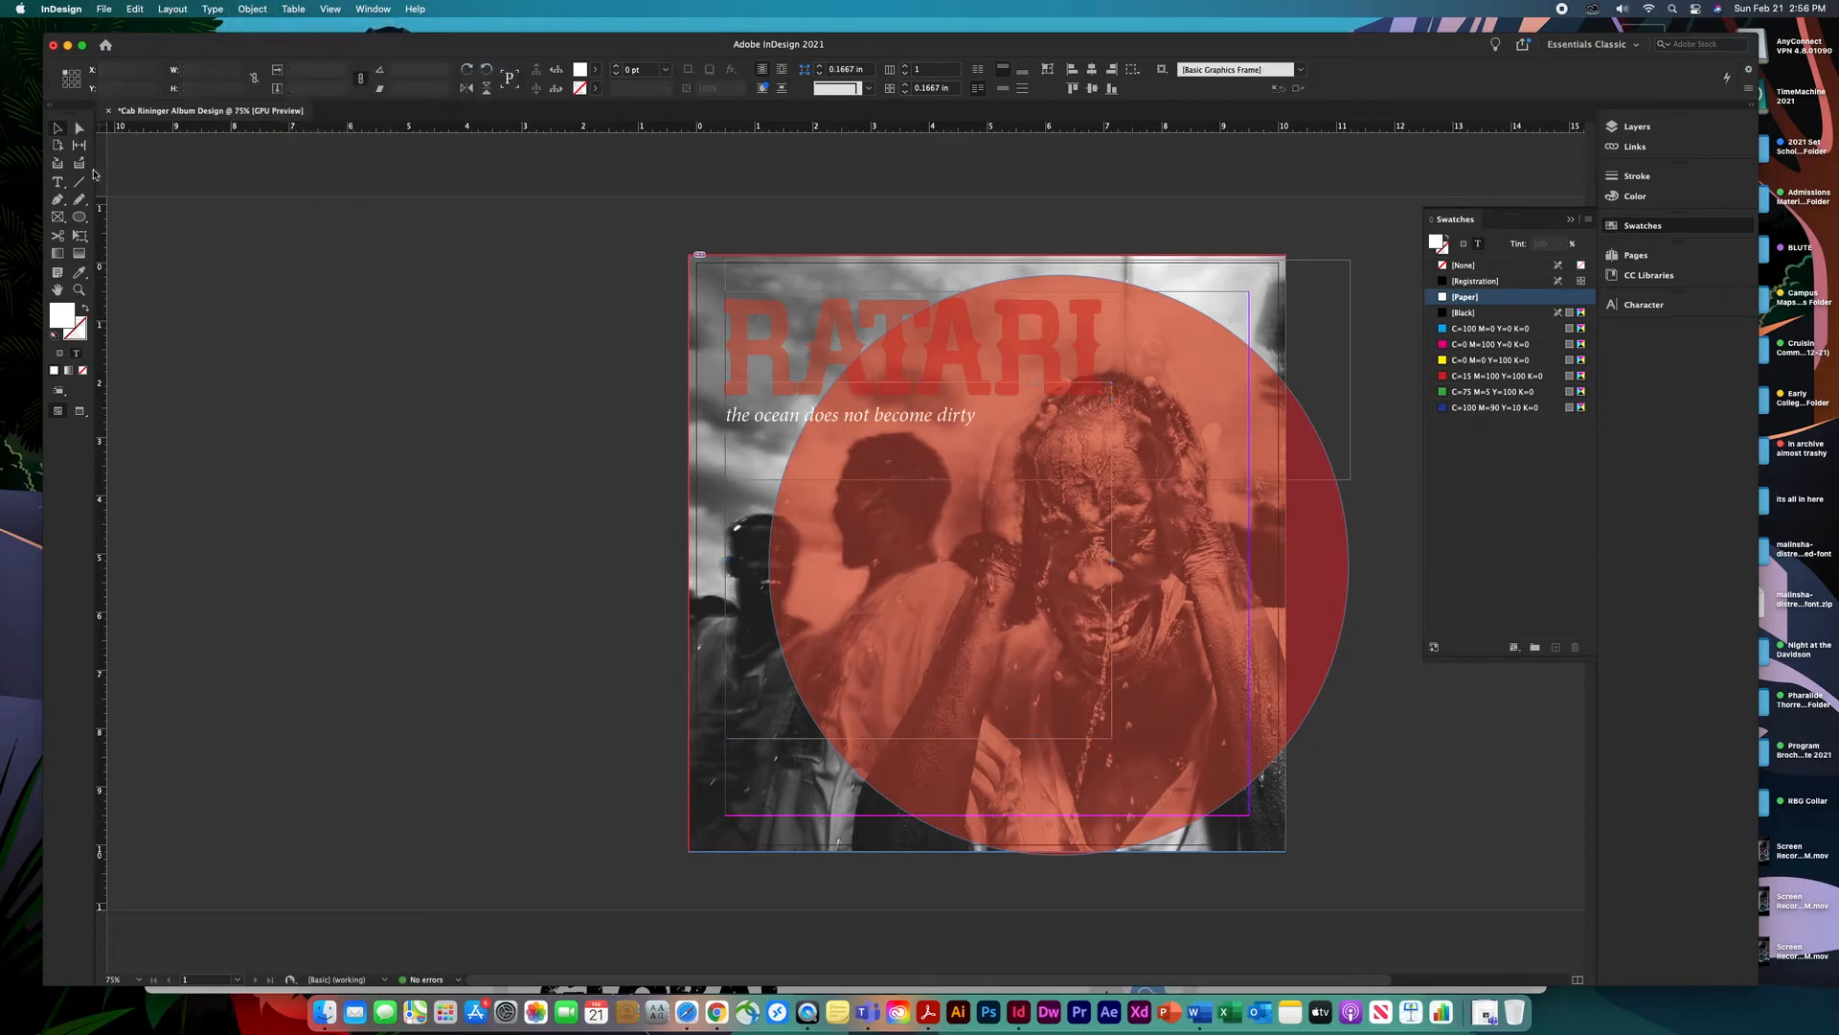
Switch to preview mode to examine the cover without guides and frame edges, checking the quote's placement.
key(w)
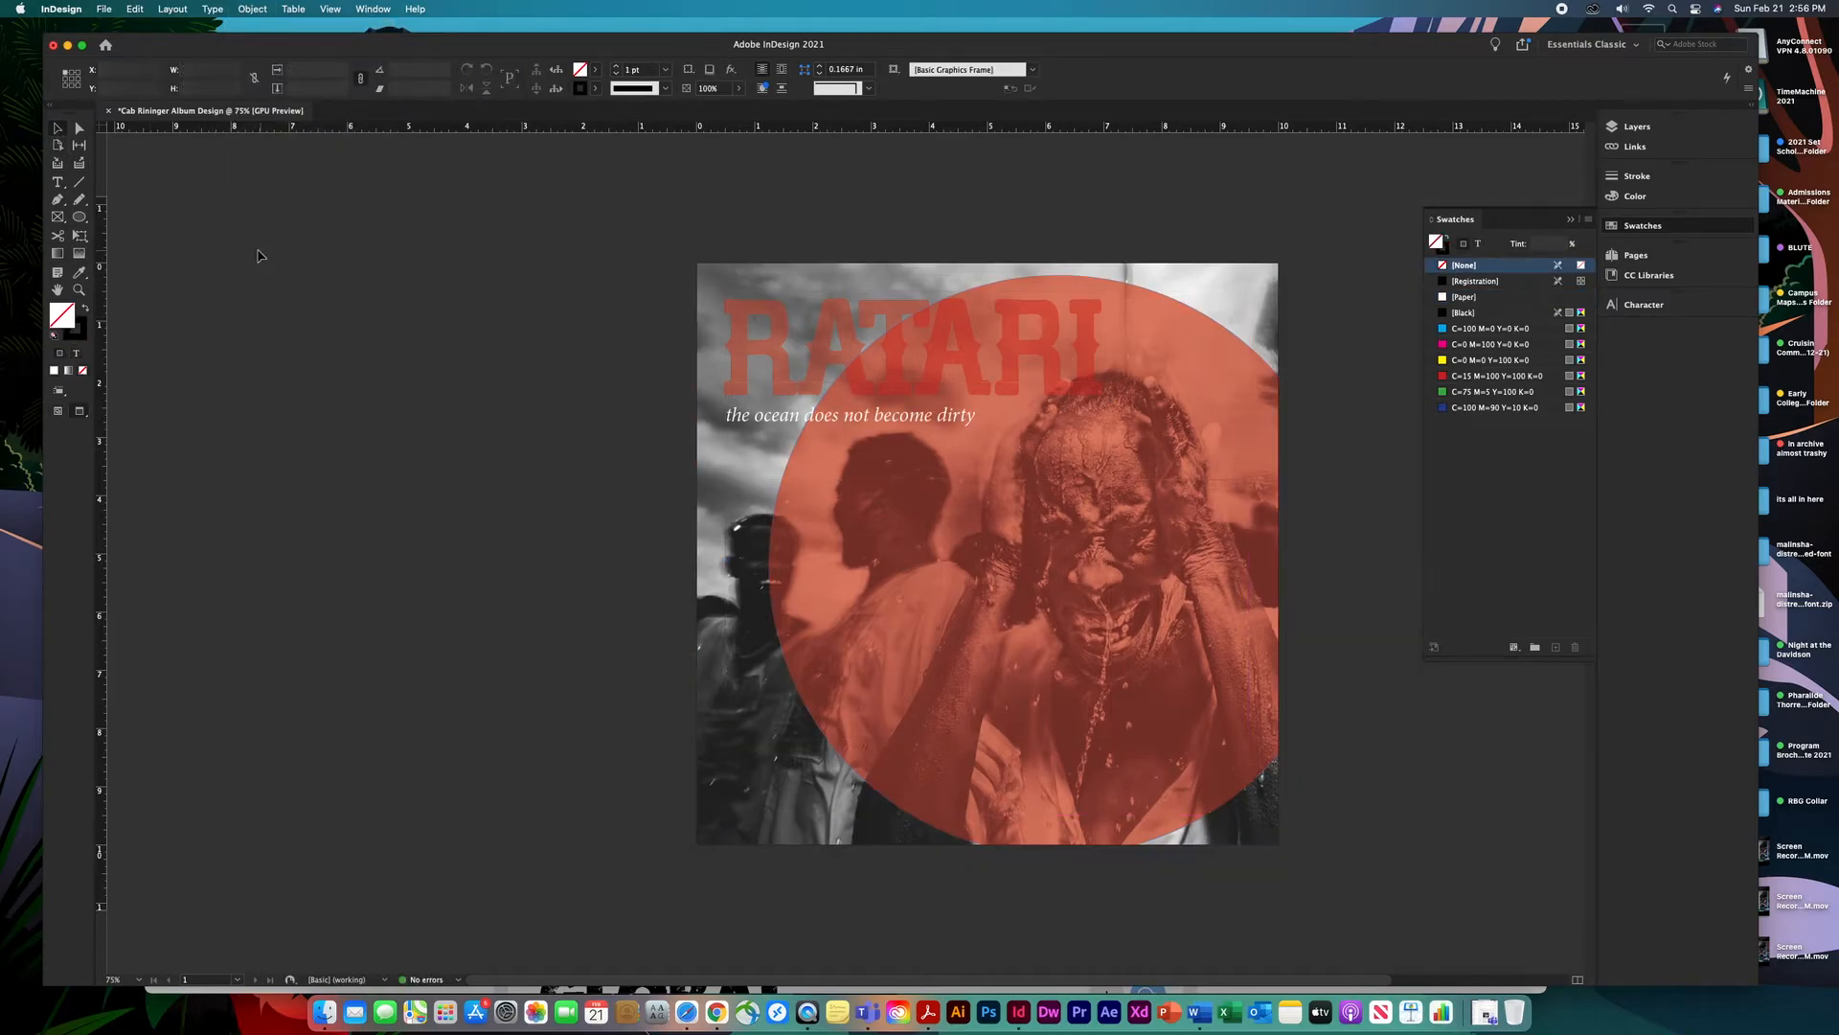
click(1342, 583)
click(638, 460)
click(857, 431)
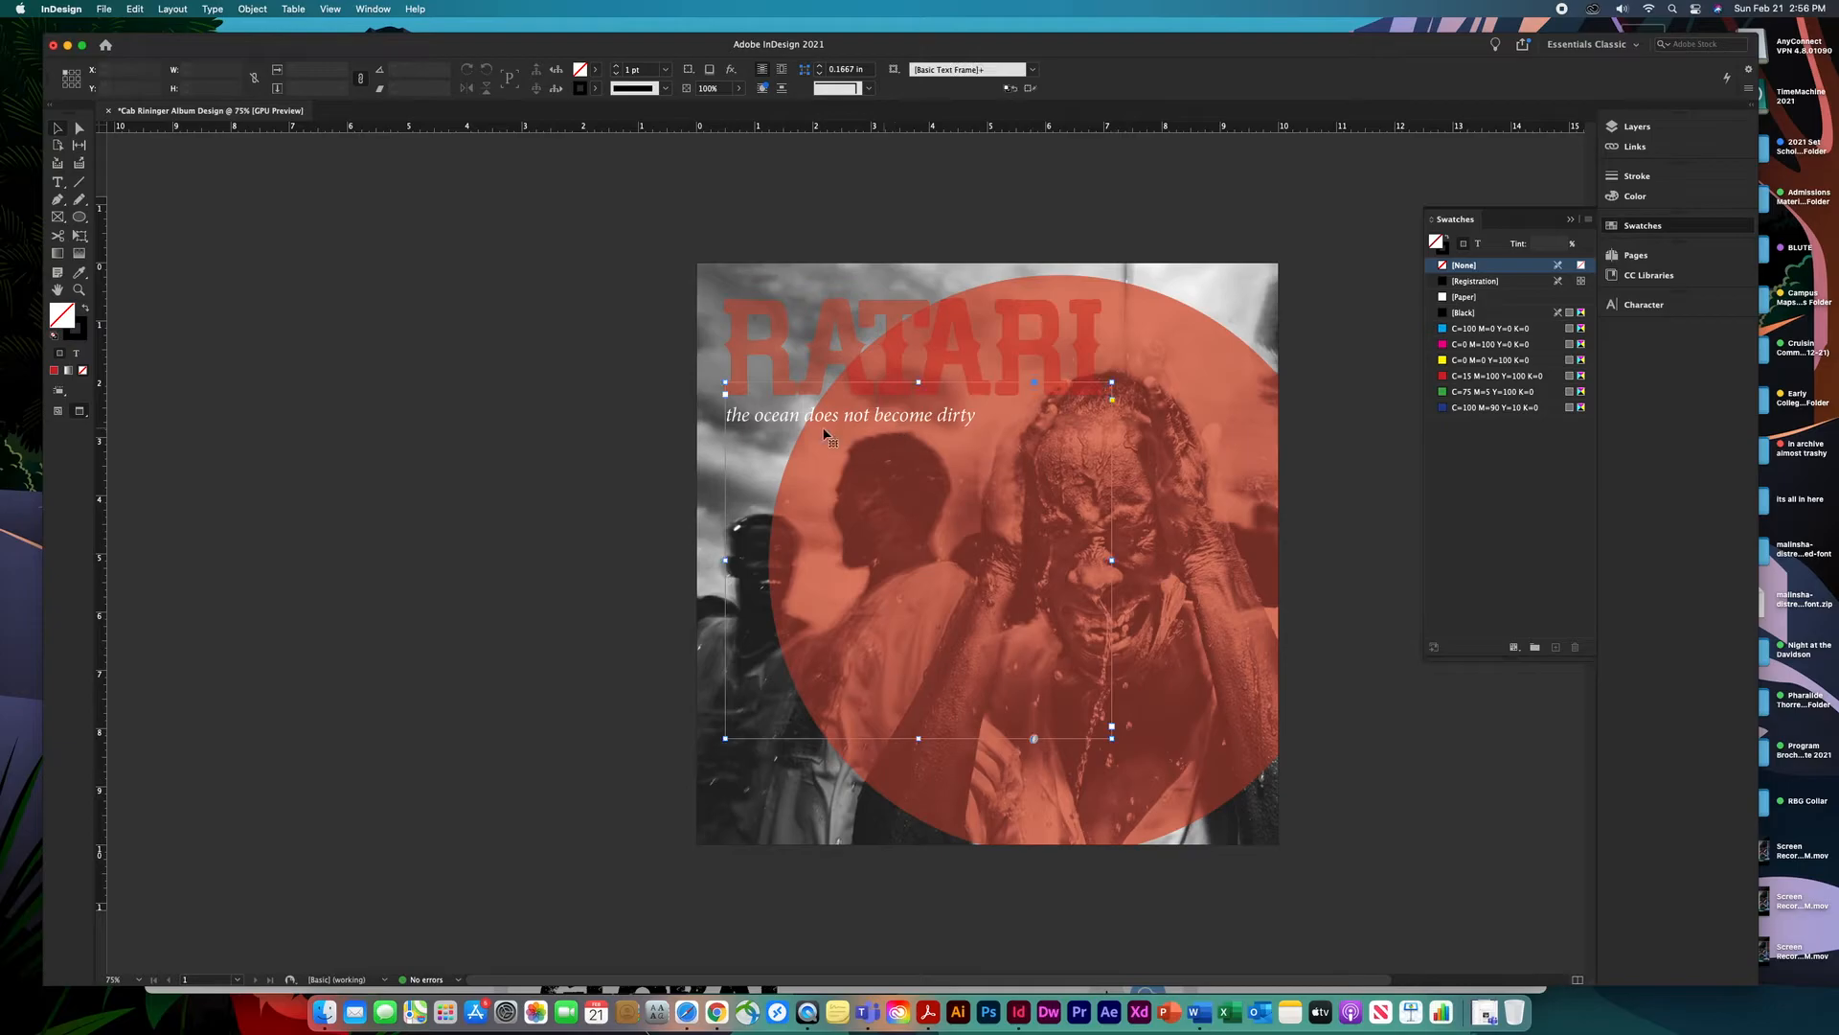
click(274, 344)
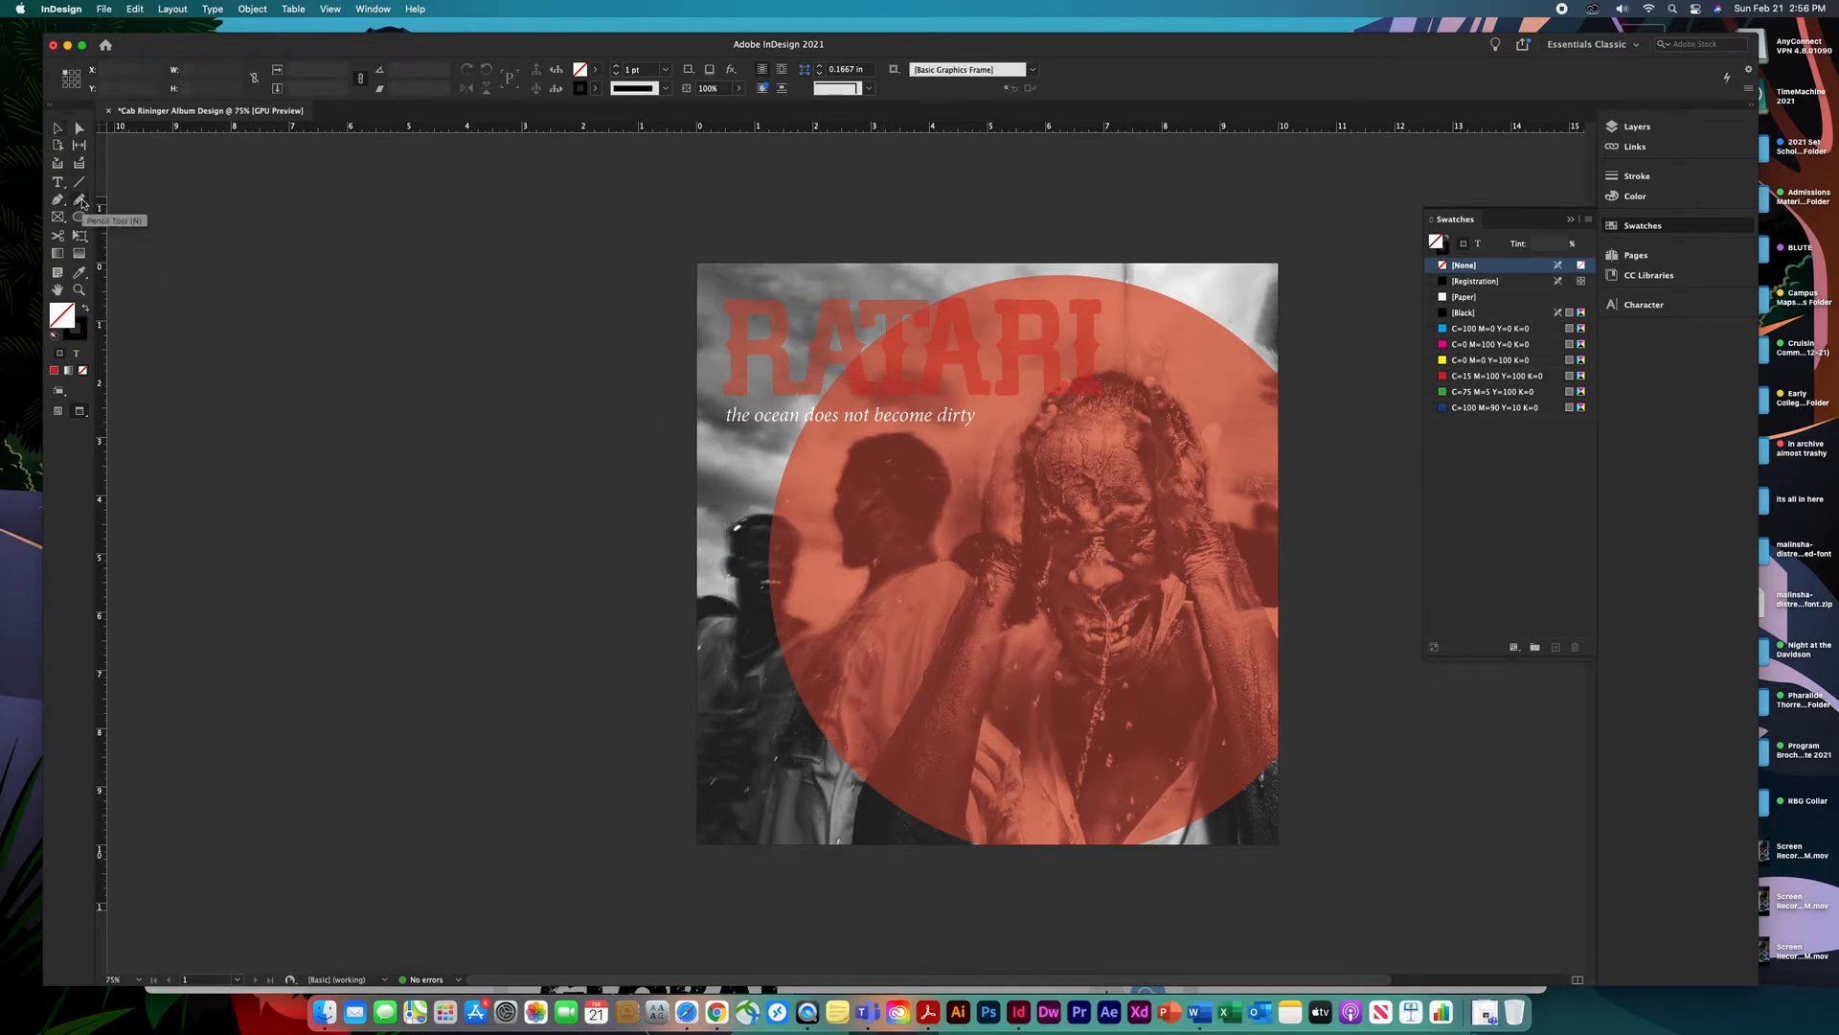
Increase the Pencil tool's smoothness and draw a wavy horizontal line about 10.7 in wide across the cover below the quote.
double_click(81, 203)
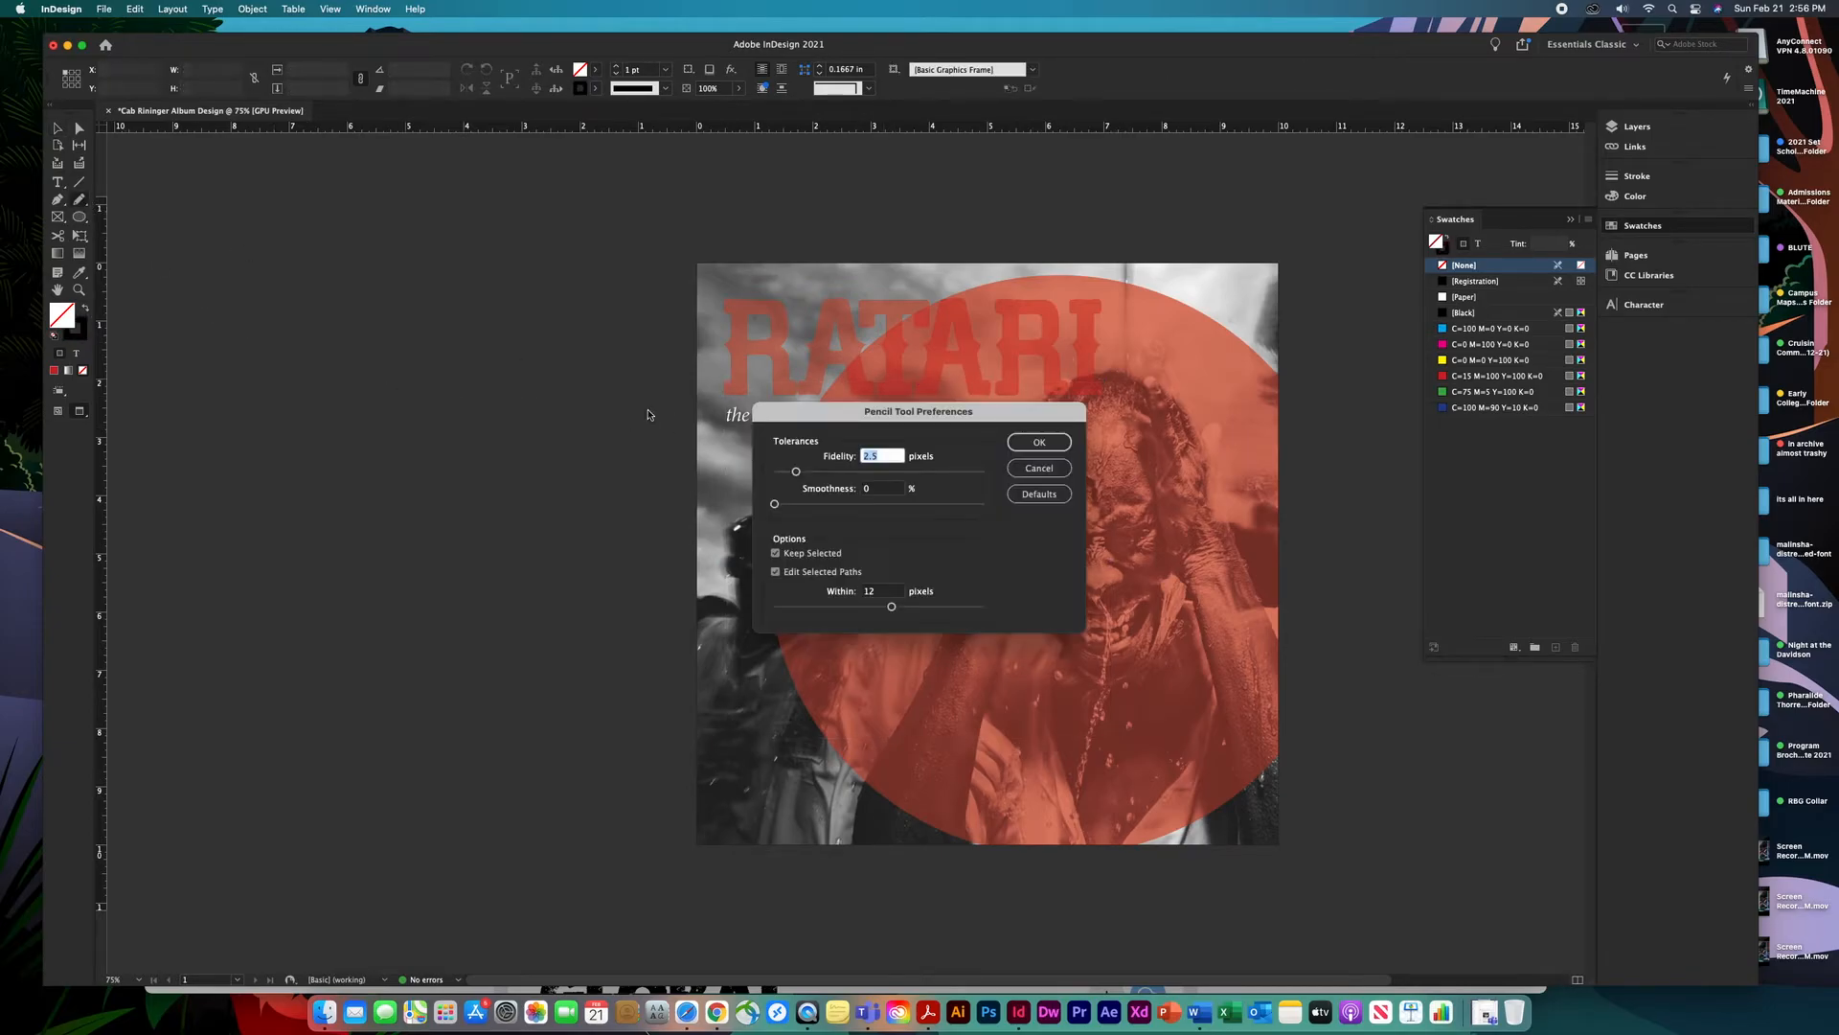
drag(776, 505, 865, 507)
click(1040, 444)
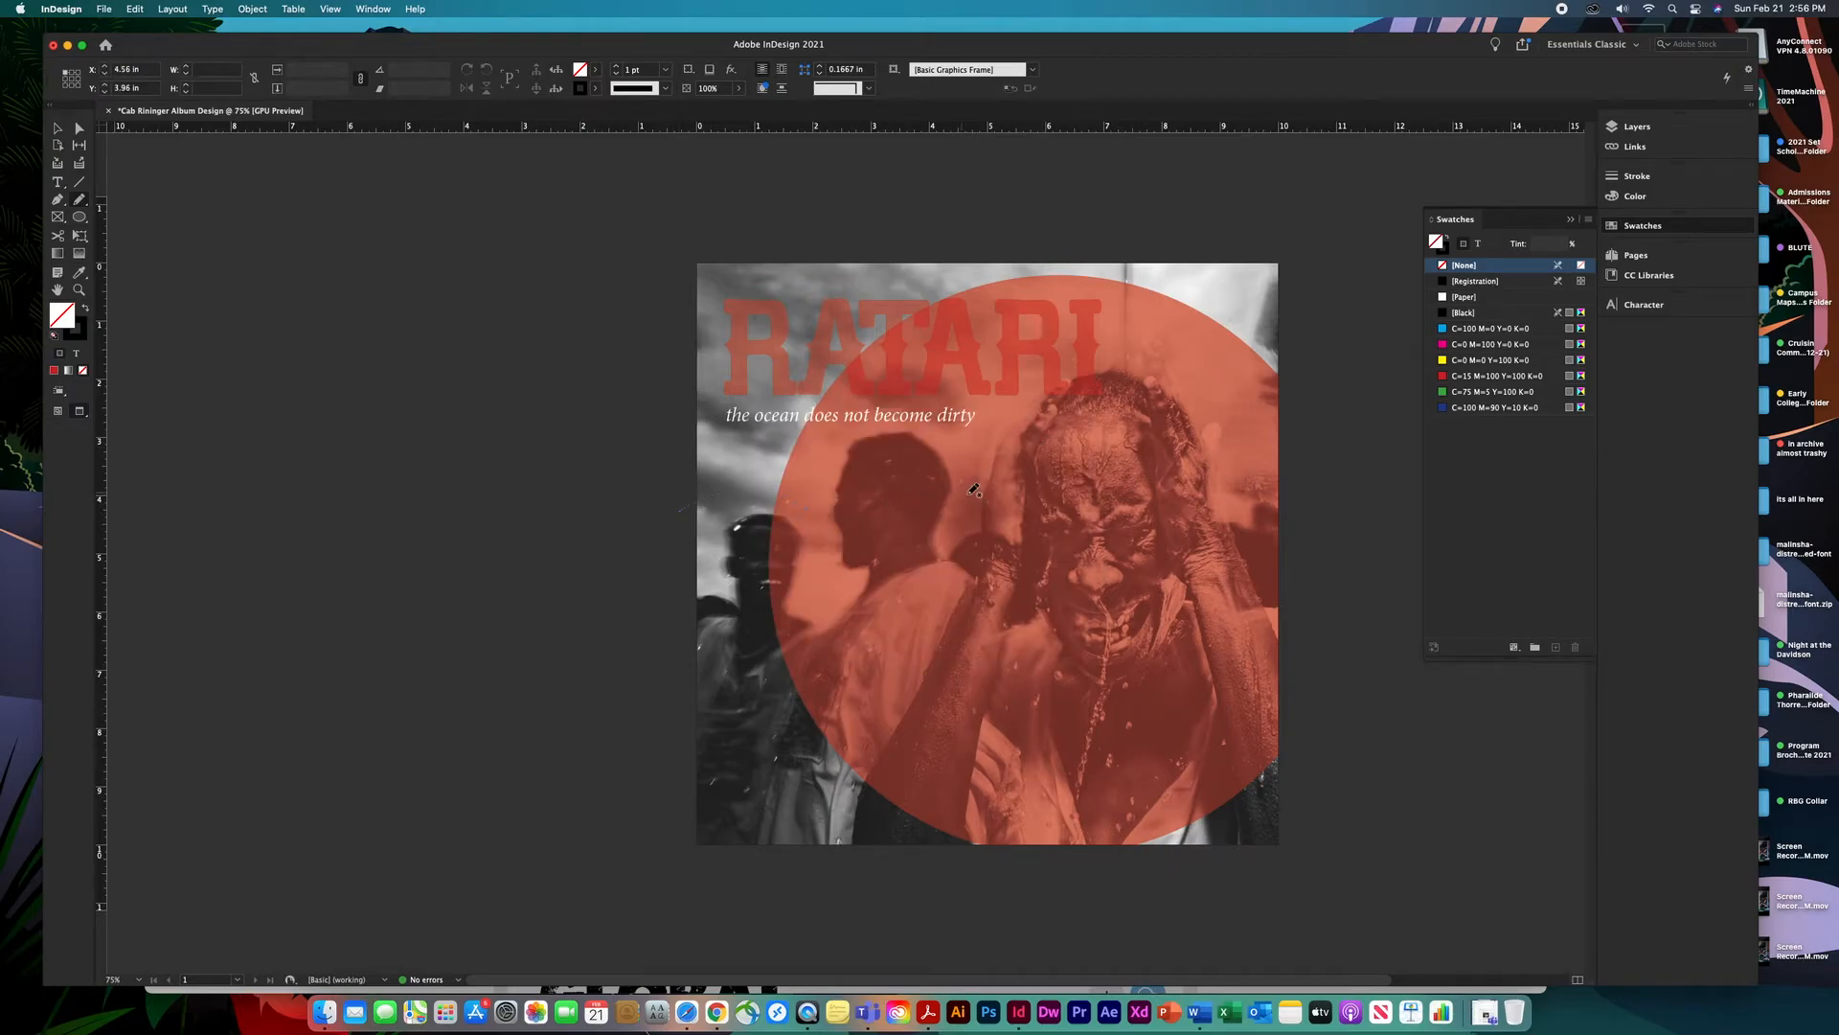
drag(1299, 500, 1316, 495)
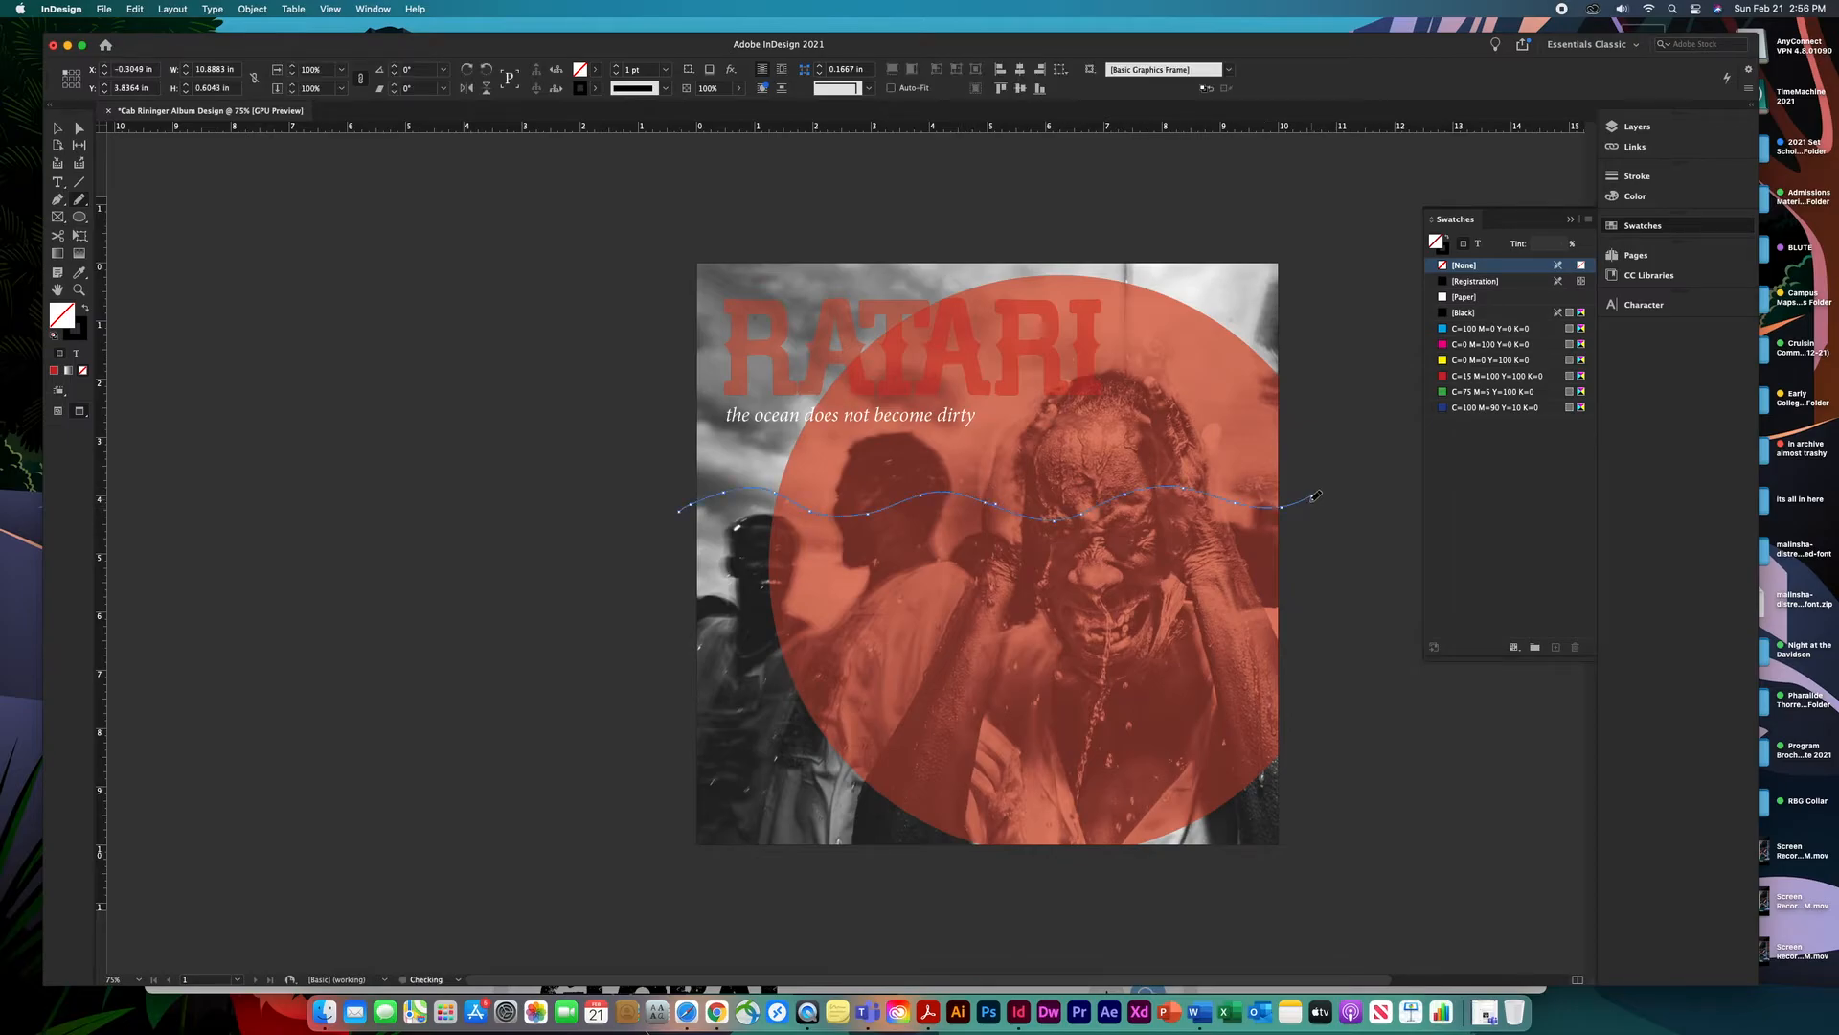
Increase the wavy line's stroke weight to 30 pt.
click(617, 70)
click(618, 69)
click(618, 70)
click(618, 70)
click(618, 70)
click(618, 70)
click(617, 70)
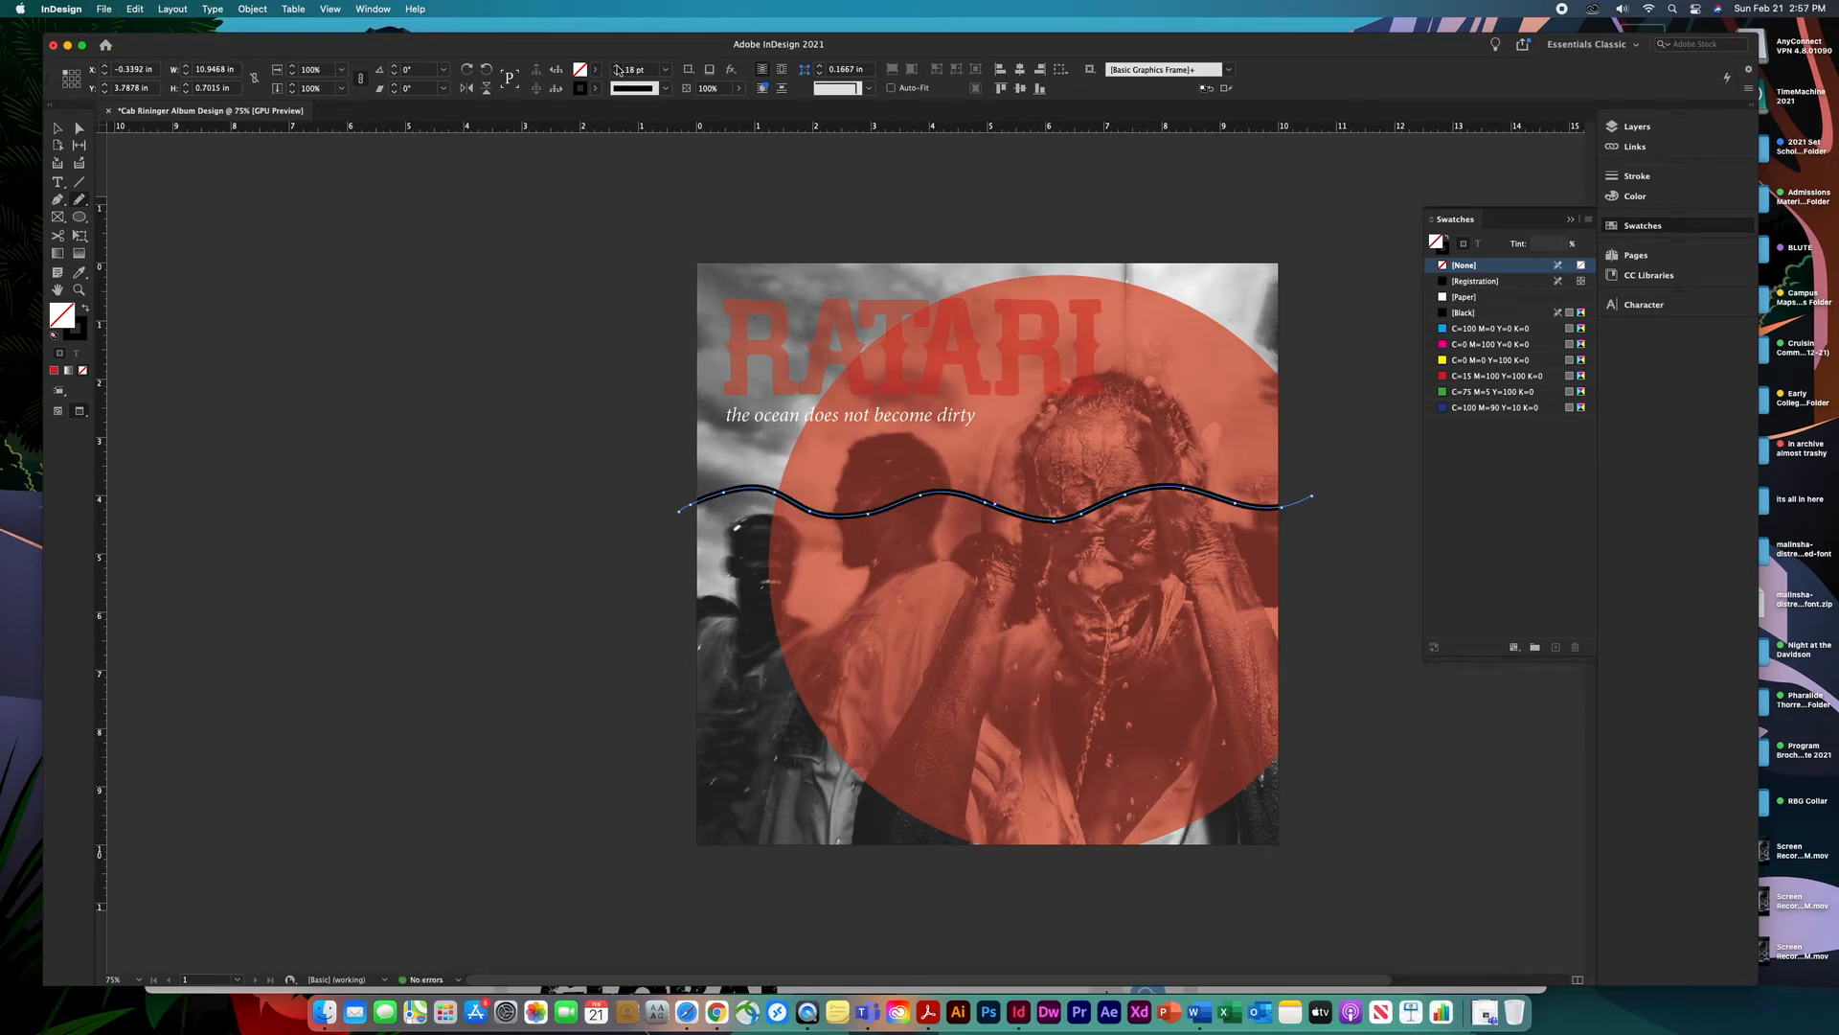
click(618, 70)
click(618, 70)
click(618, 68)
click(617, 68)
click(618, 68)
click(618, 68)
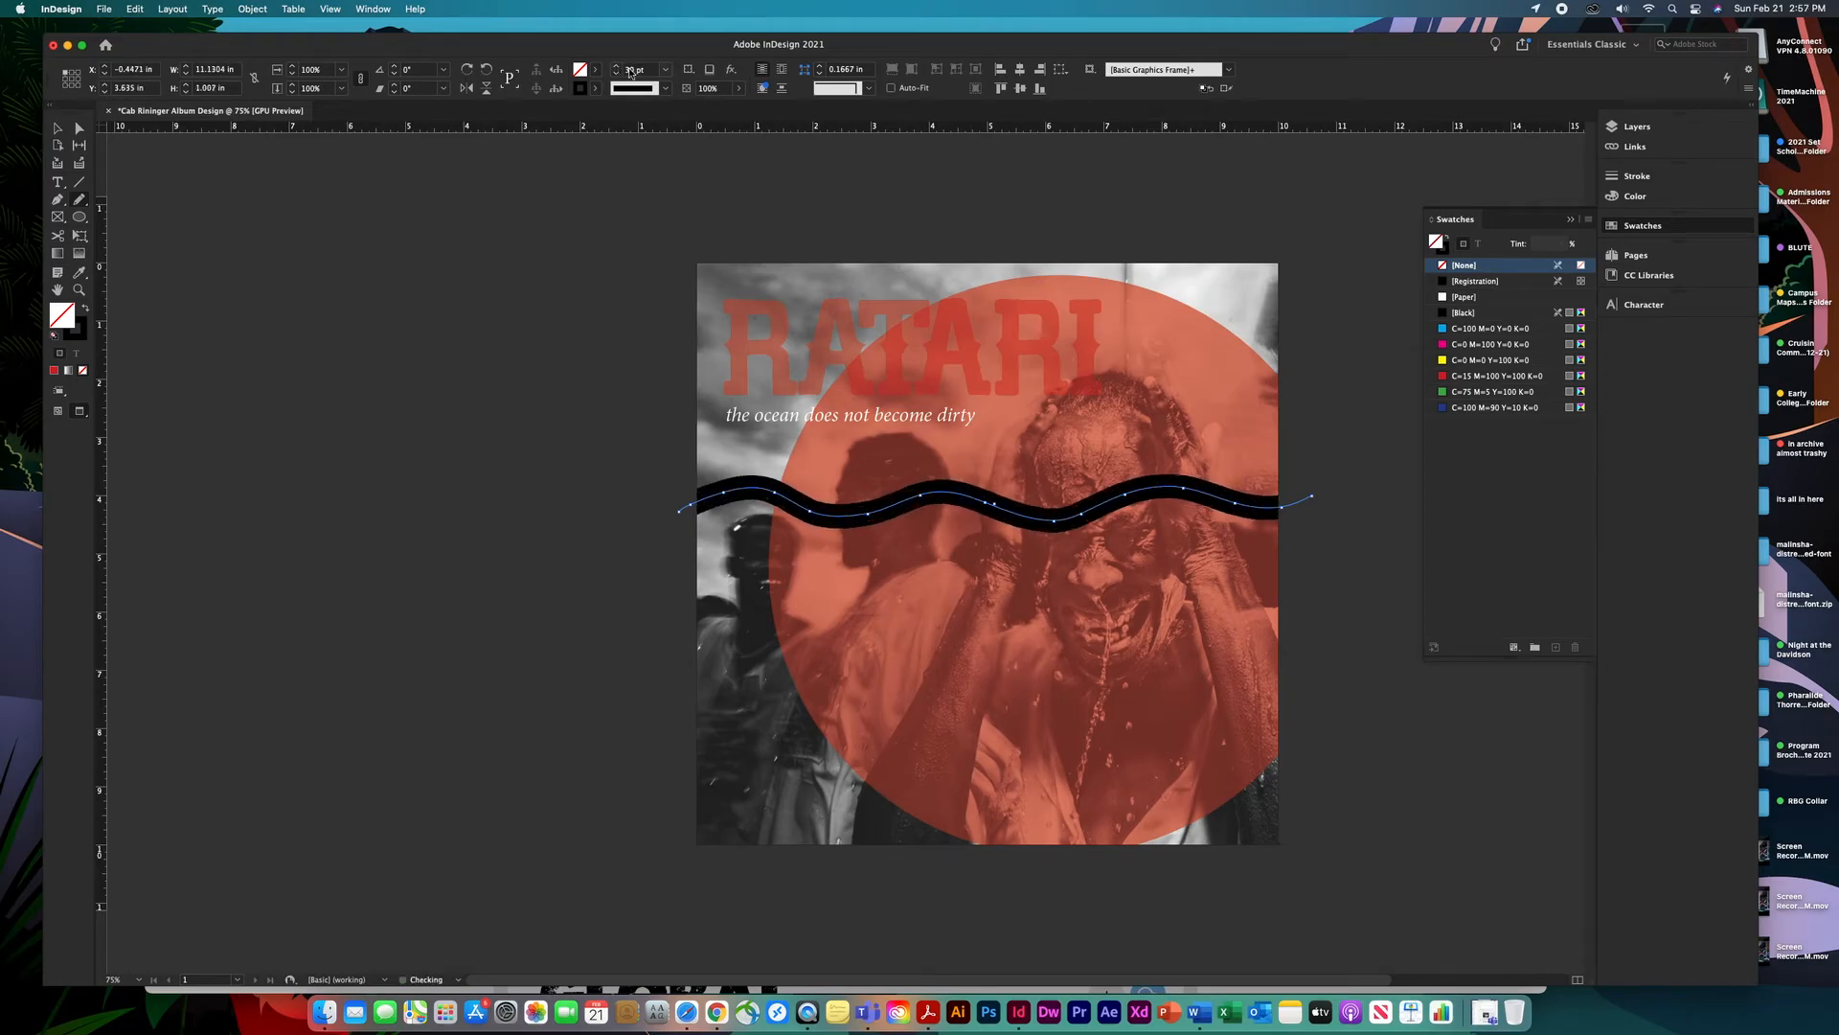
Give the wavy line a dark blue C=100 M=90 Y=10 K=0 stroke with no fill.
click(1474, 407)
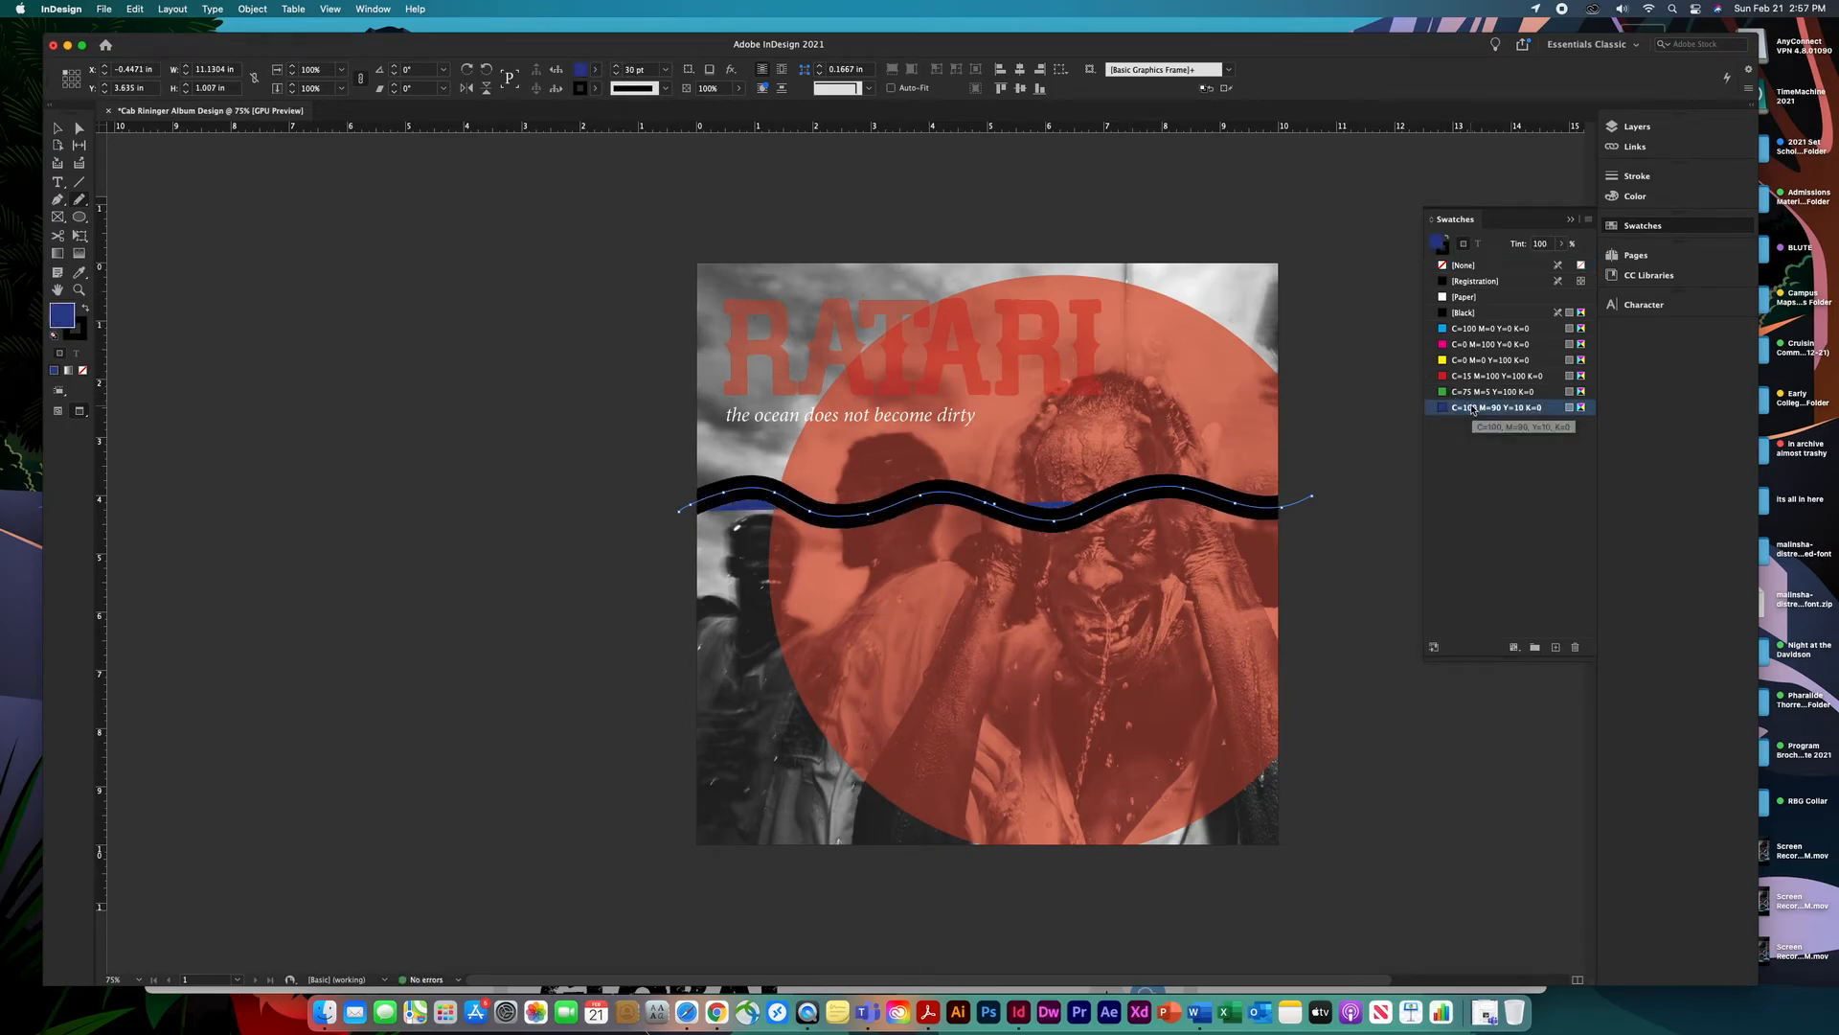
click(1449, 241)
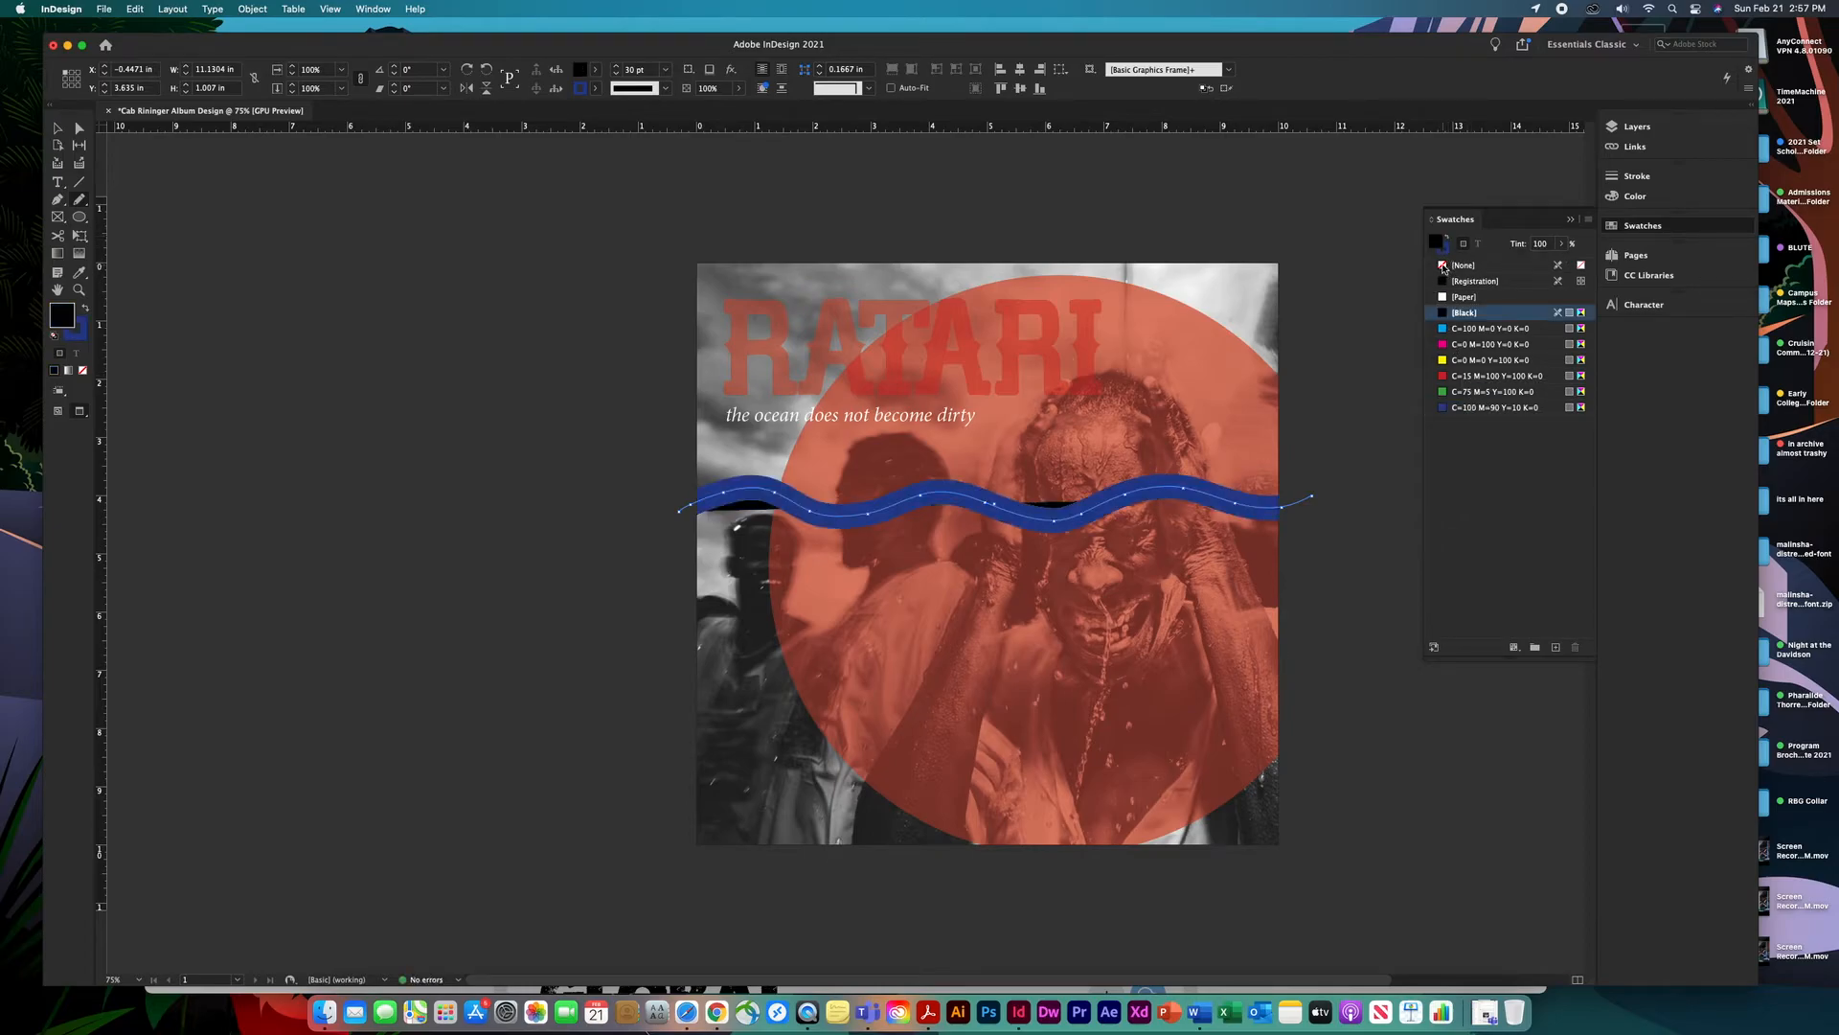
click(1443, 265)
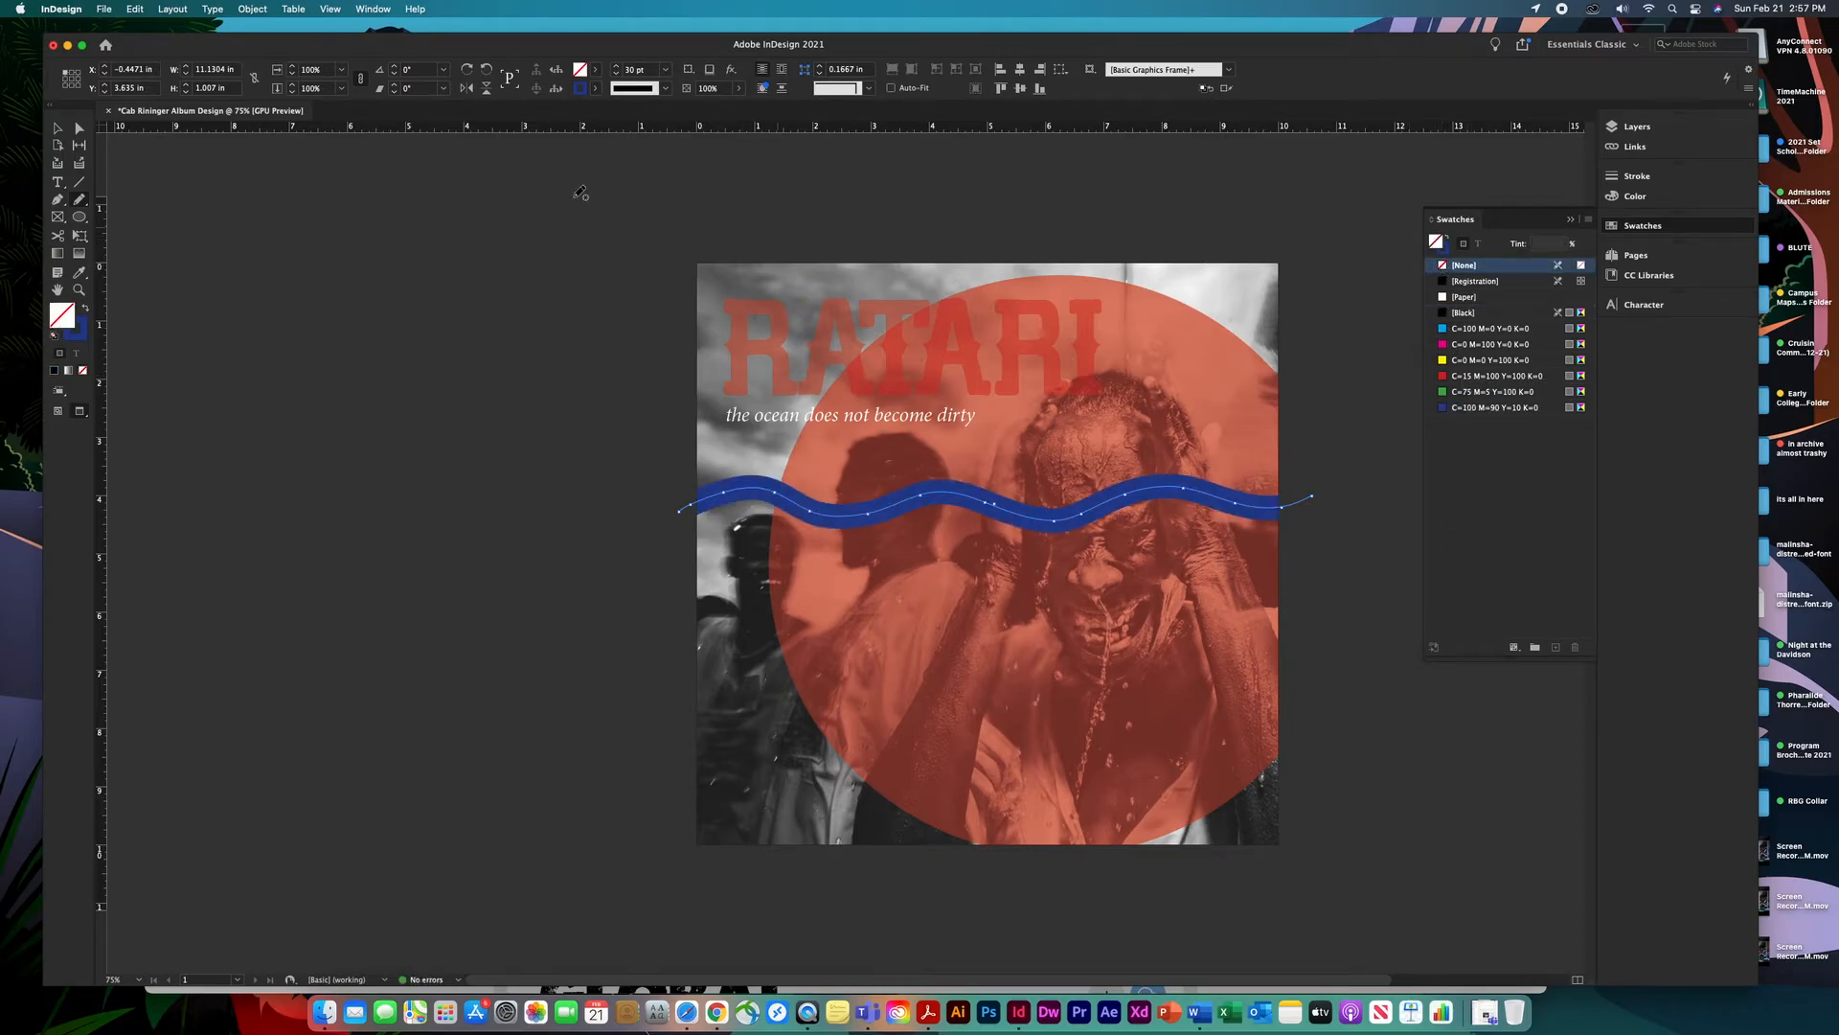
Duplicate the blue wavy line to build four evenly spaced waves stacked across the middle of the cover.
click(53, 129)
click(133, 149)
click(1147, 498)
mouse_move(1148, 498)
mouse_down()
mouse_move(1152, 473)
mouse_move(1173, 528)
mouse_up()
shift+click(1163, 462)
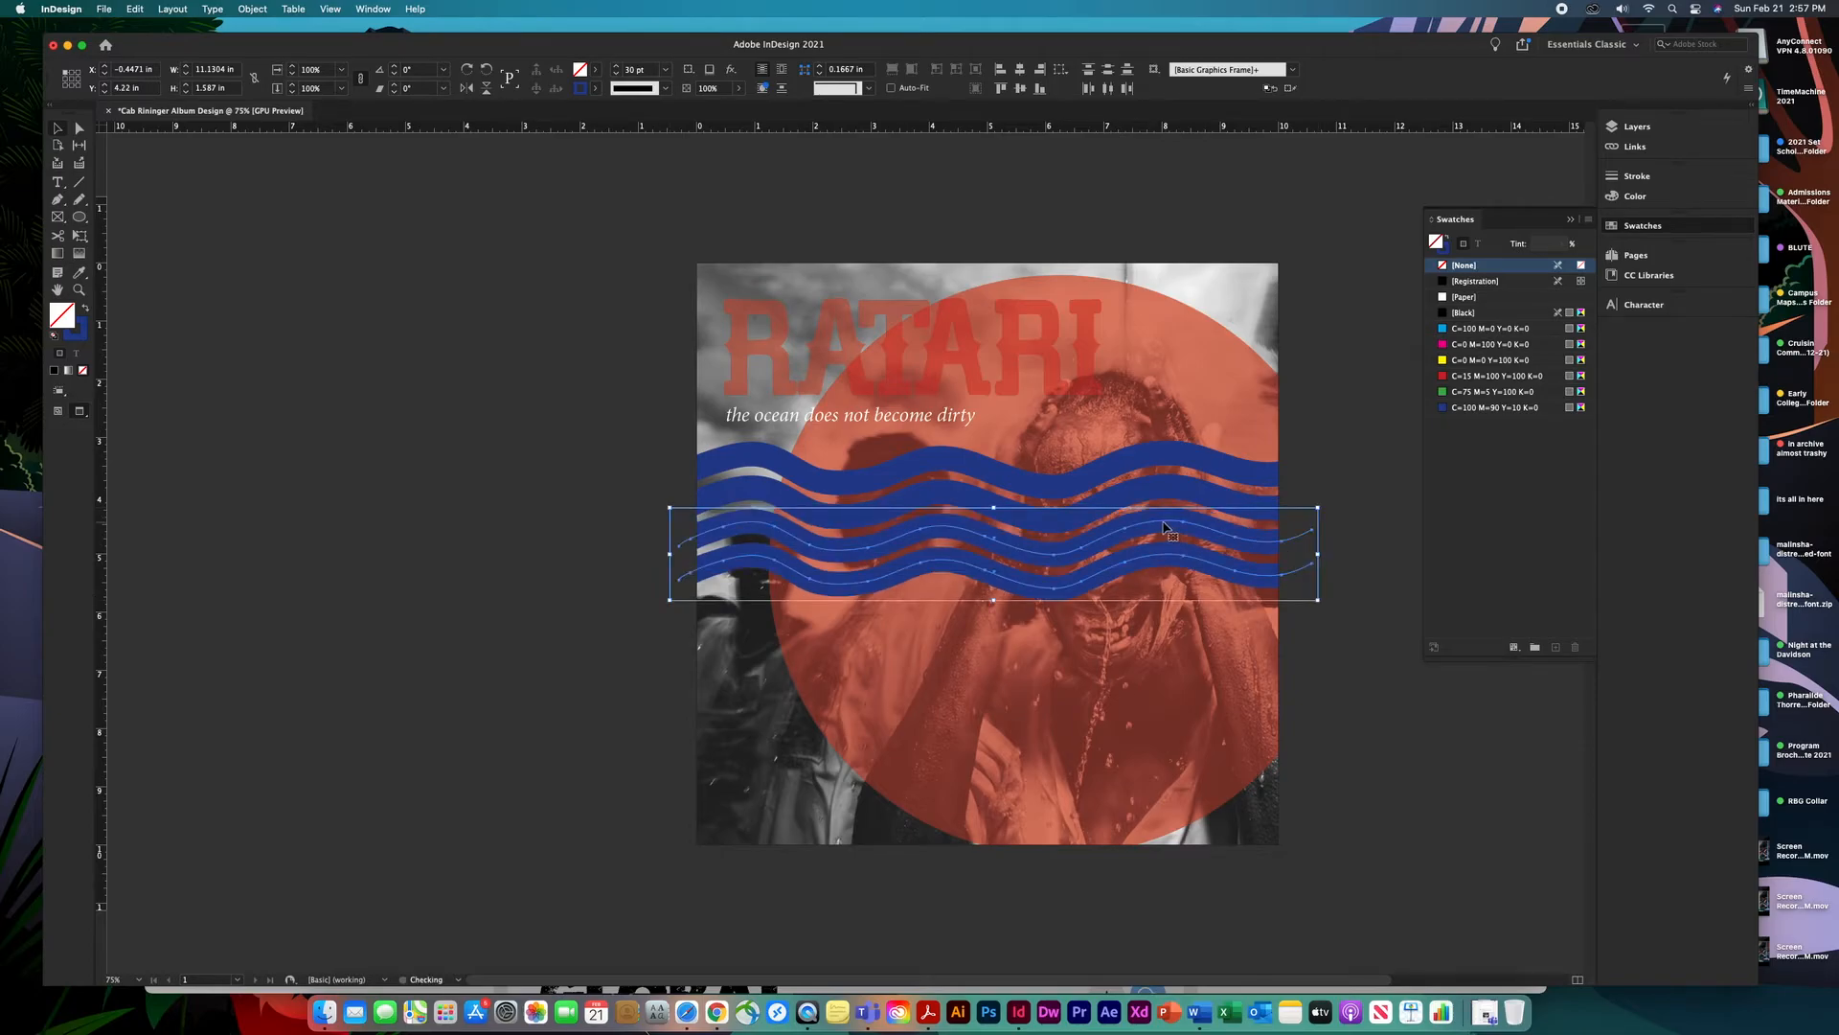
Select all four blue waves and group them.
shift+click(1234, 472)
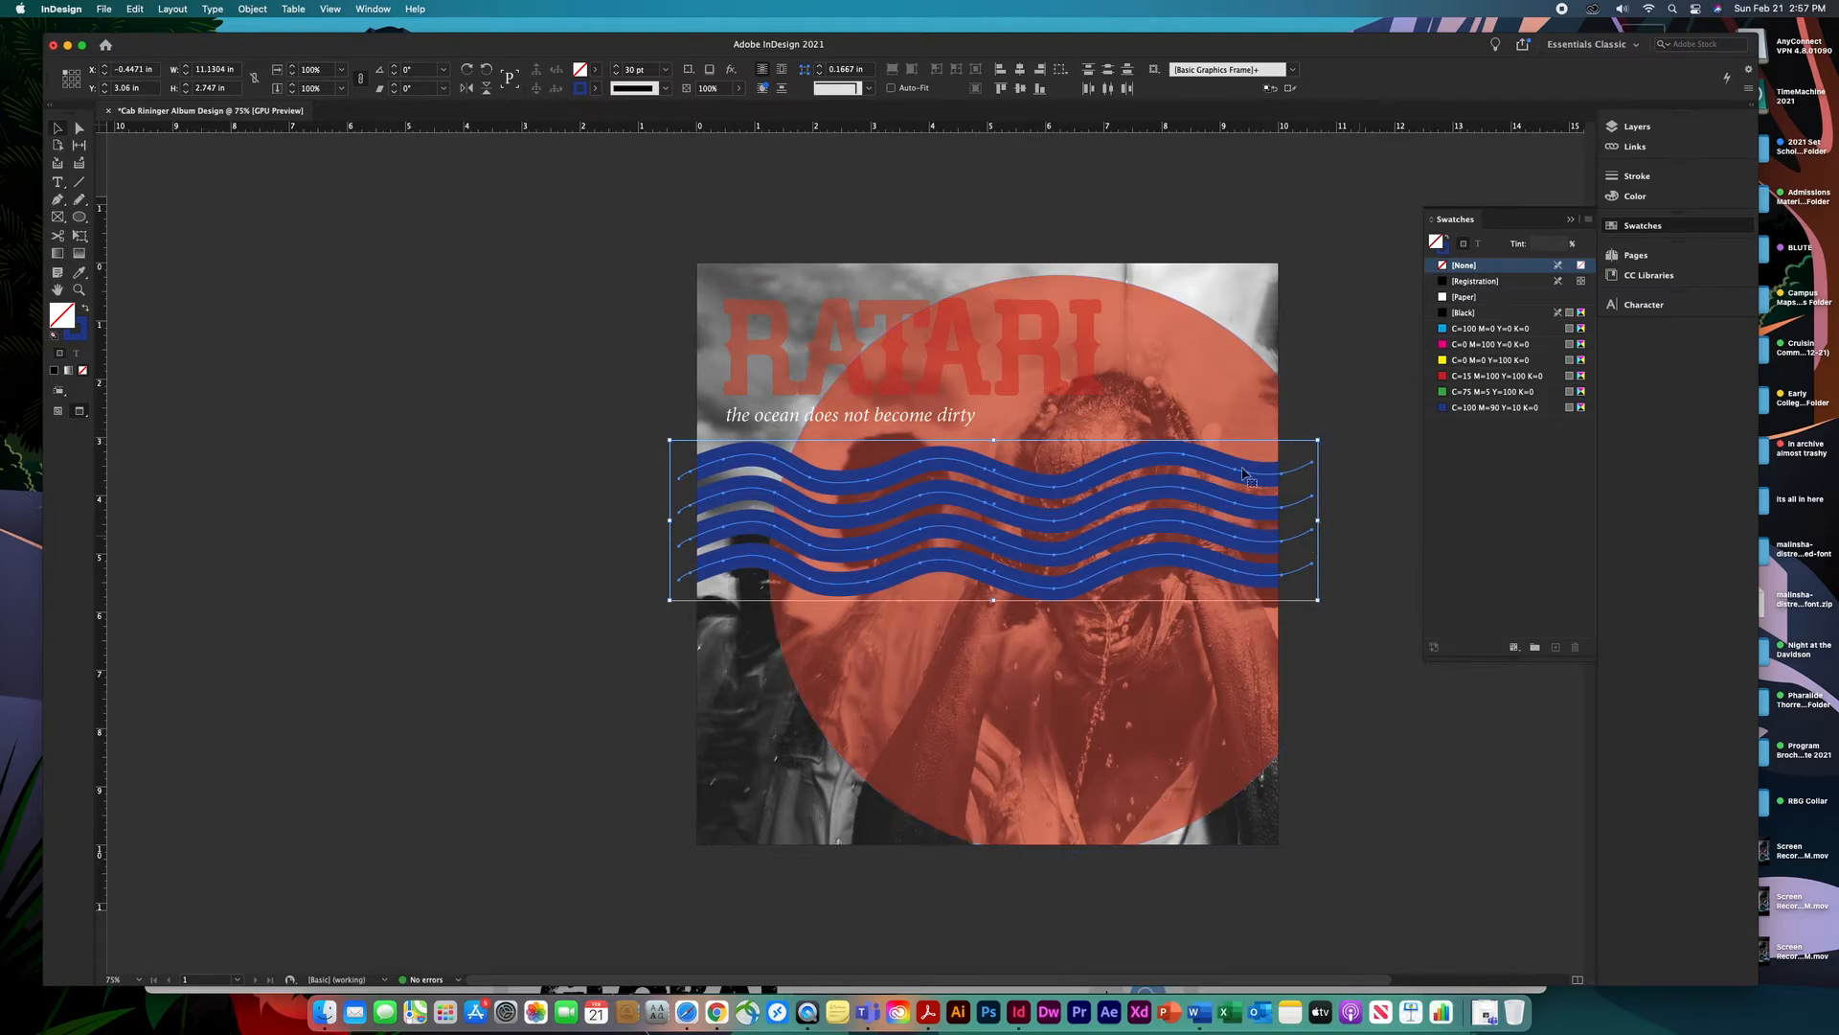
right_click(845, 526)
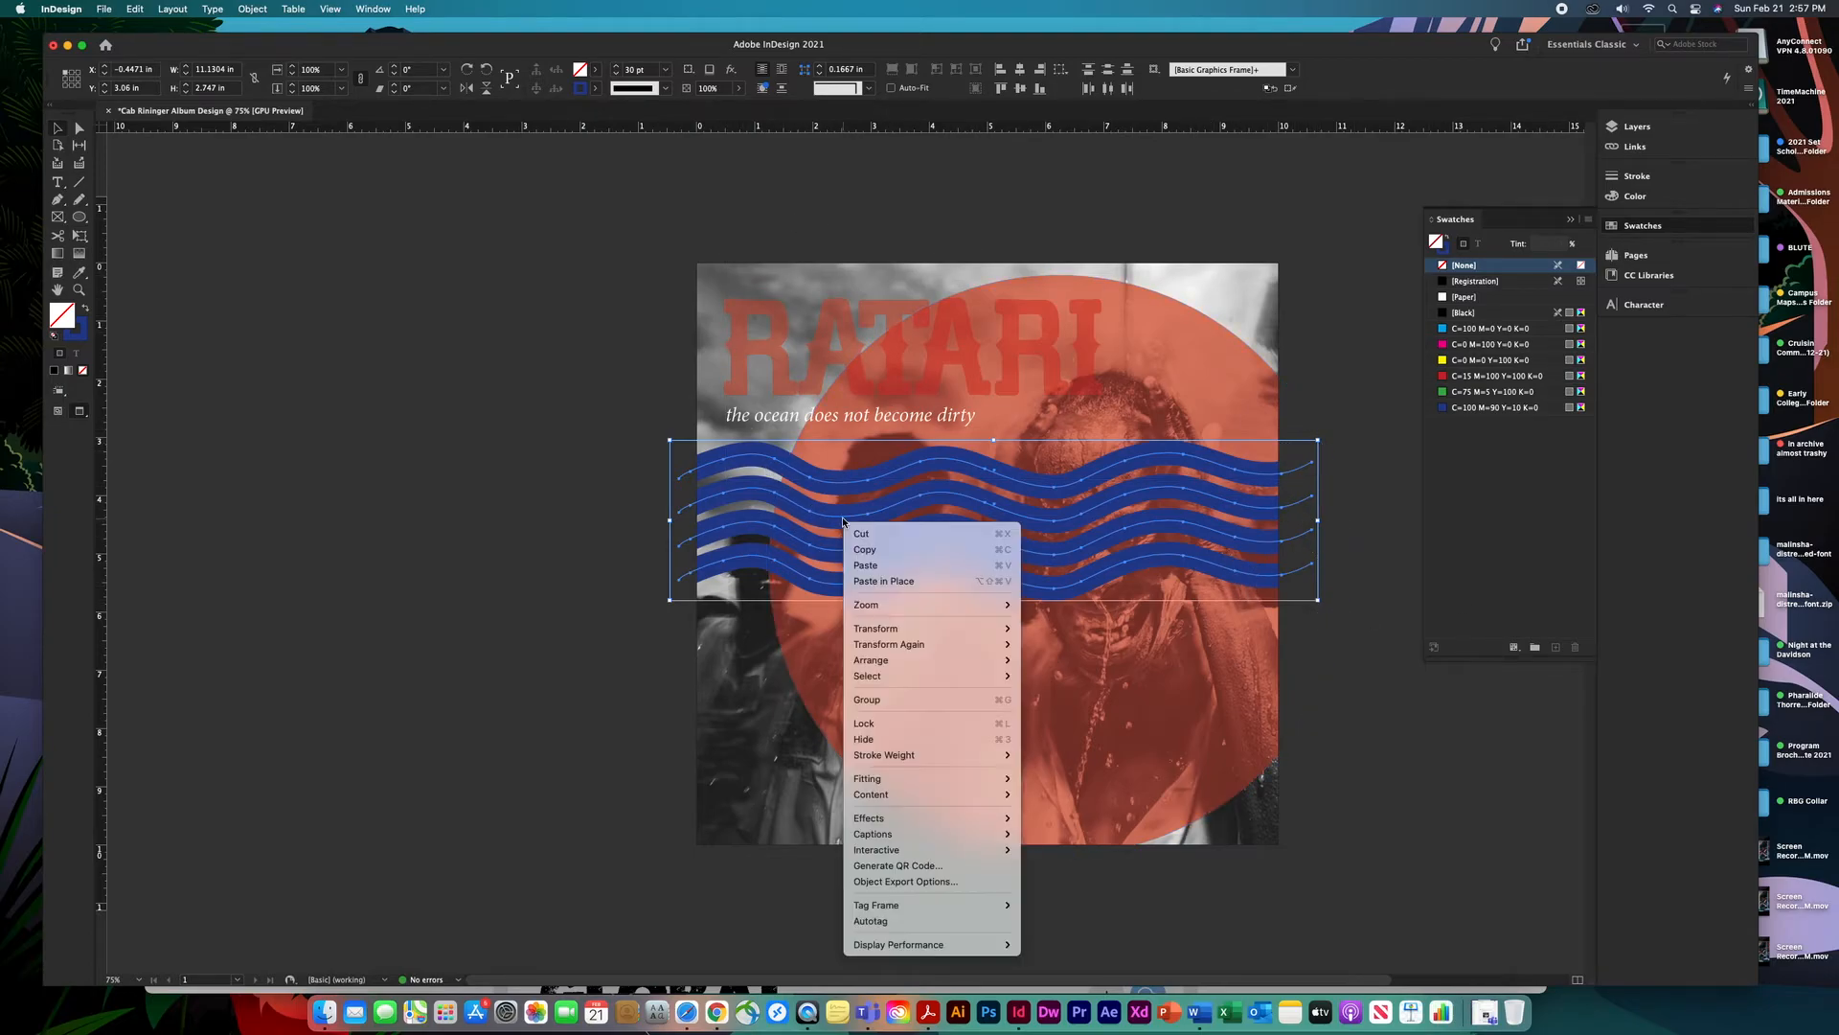
click(918, 699)
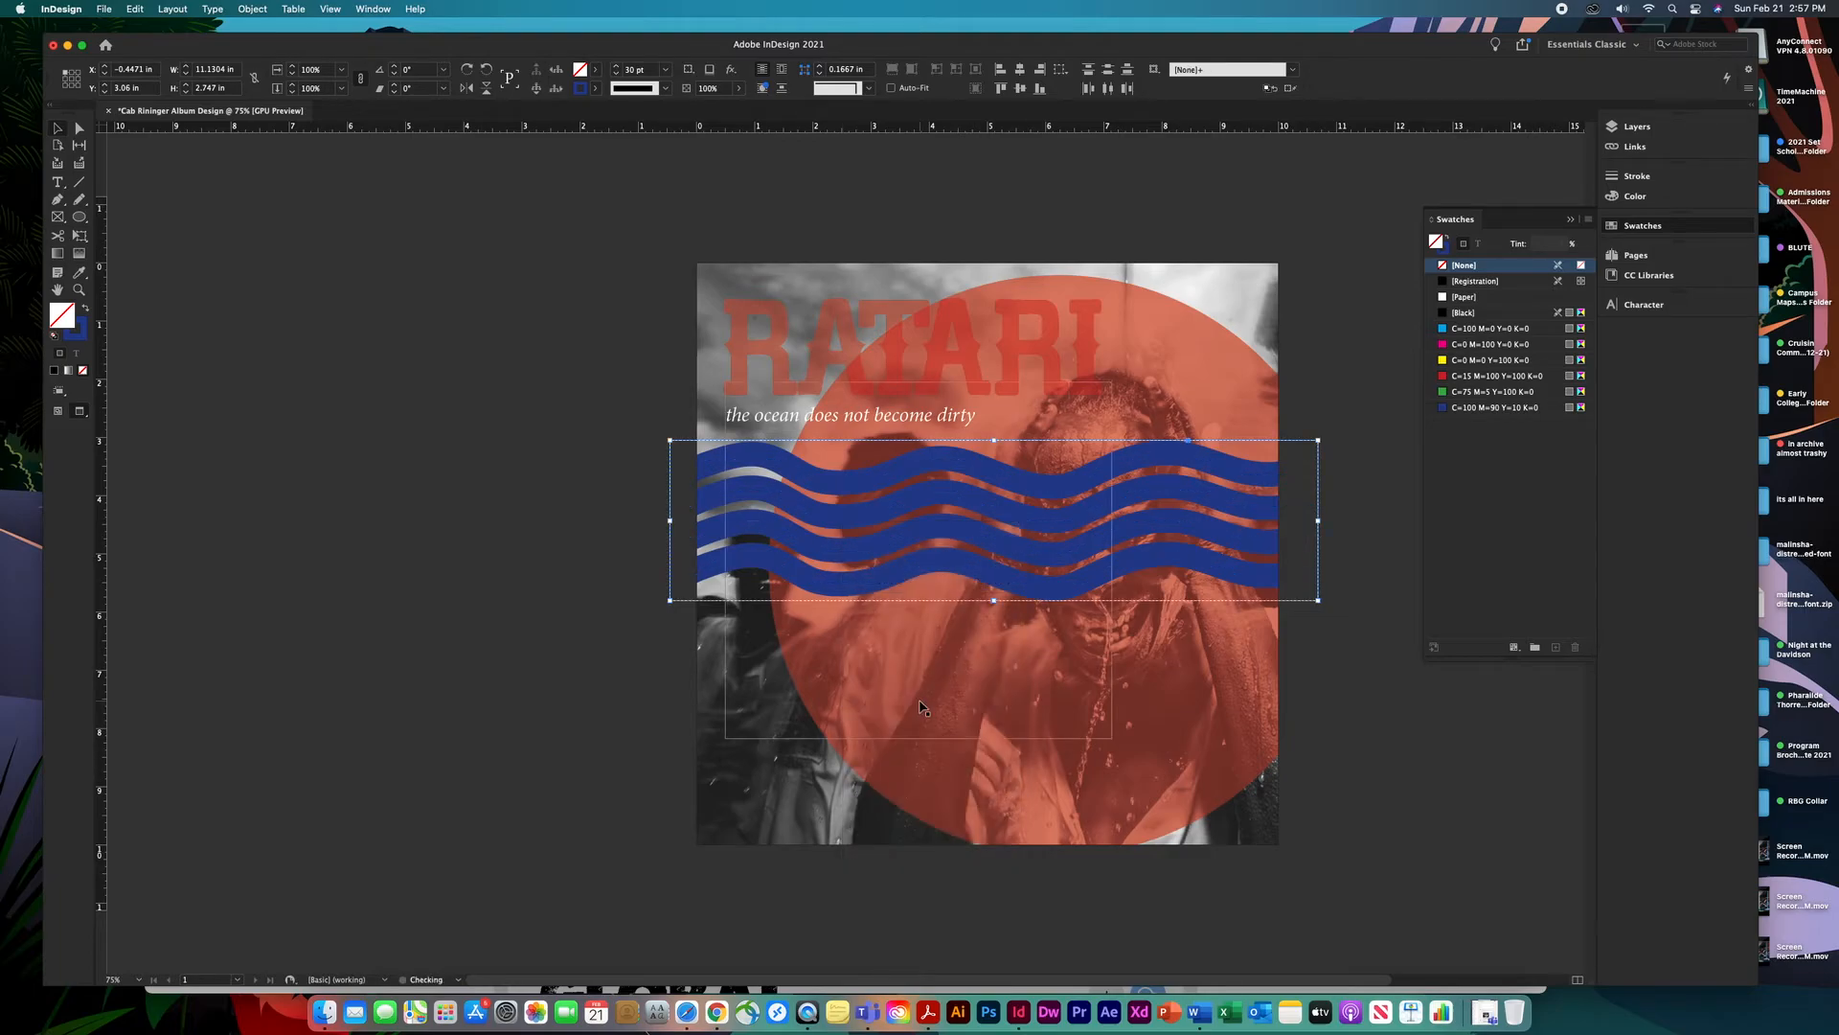
Try magenta, green and cyan strokes on the wave group, and return it to C=100 M=90 Y=10 K=0.
click(252, 10)
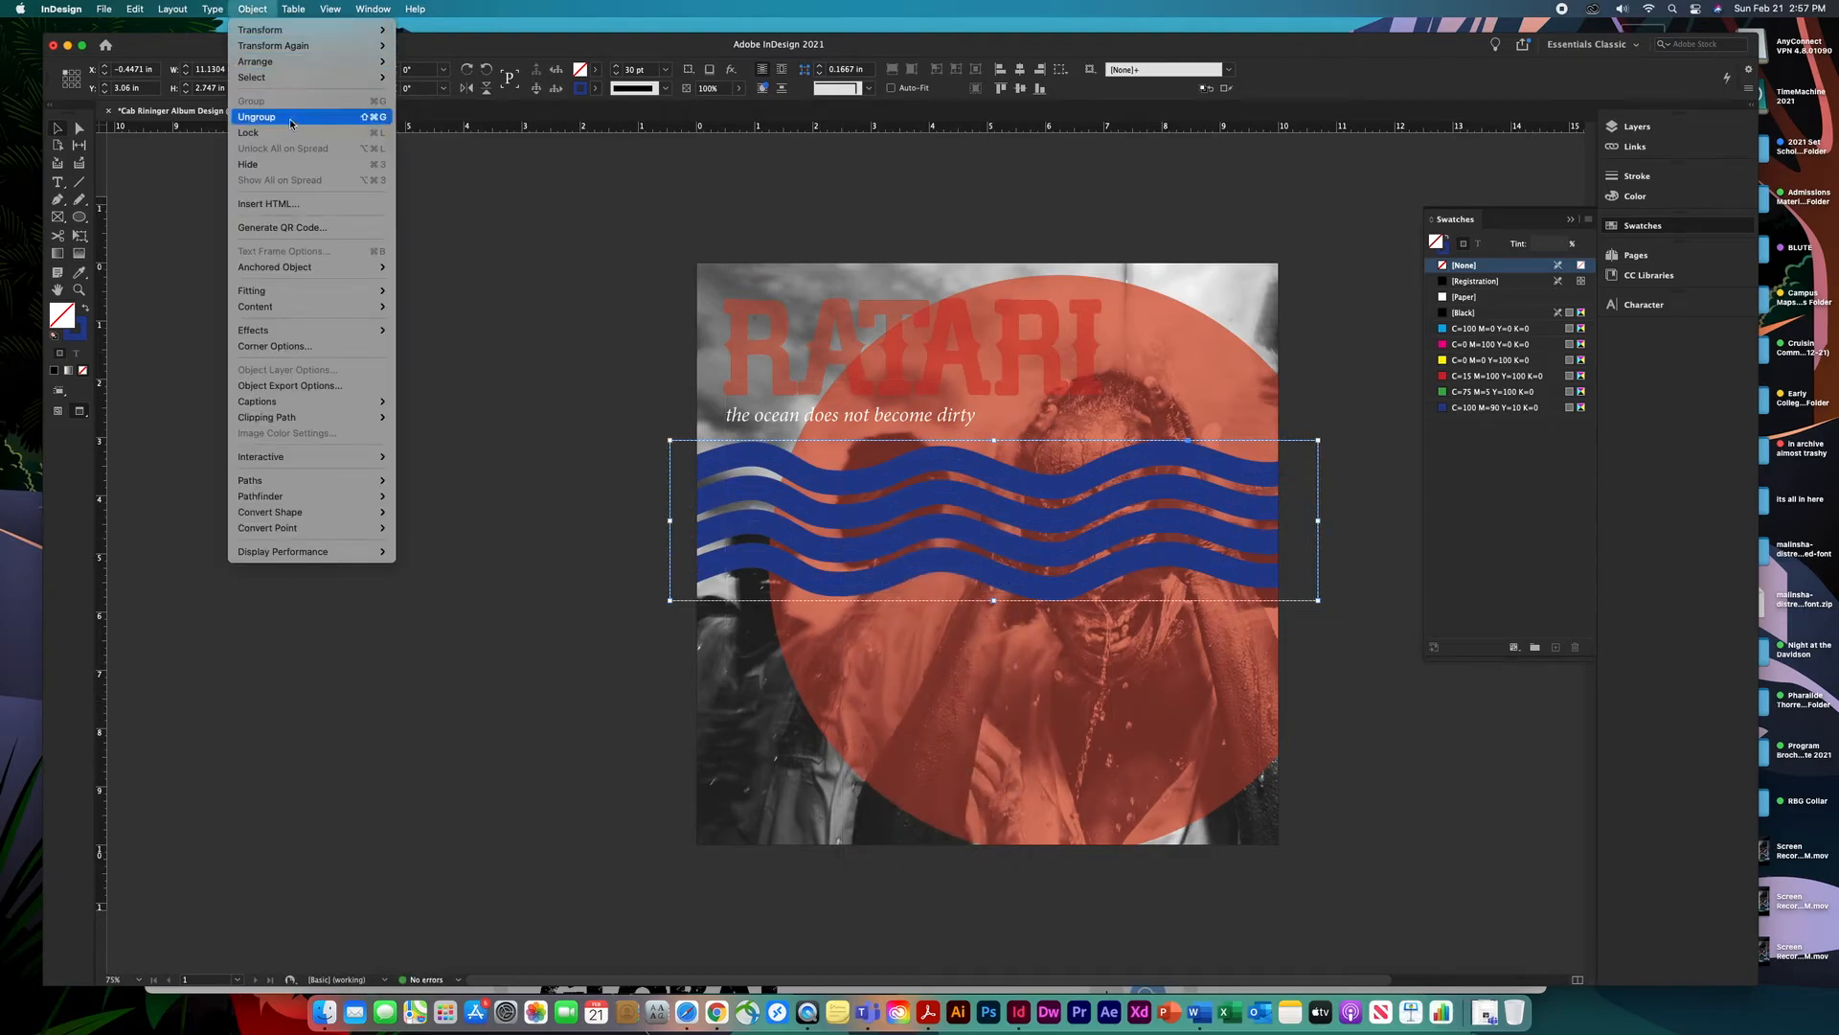
click(1447, 253)
click(1446, 253)
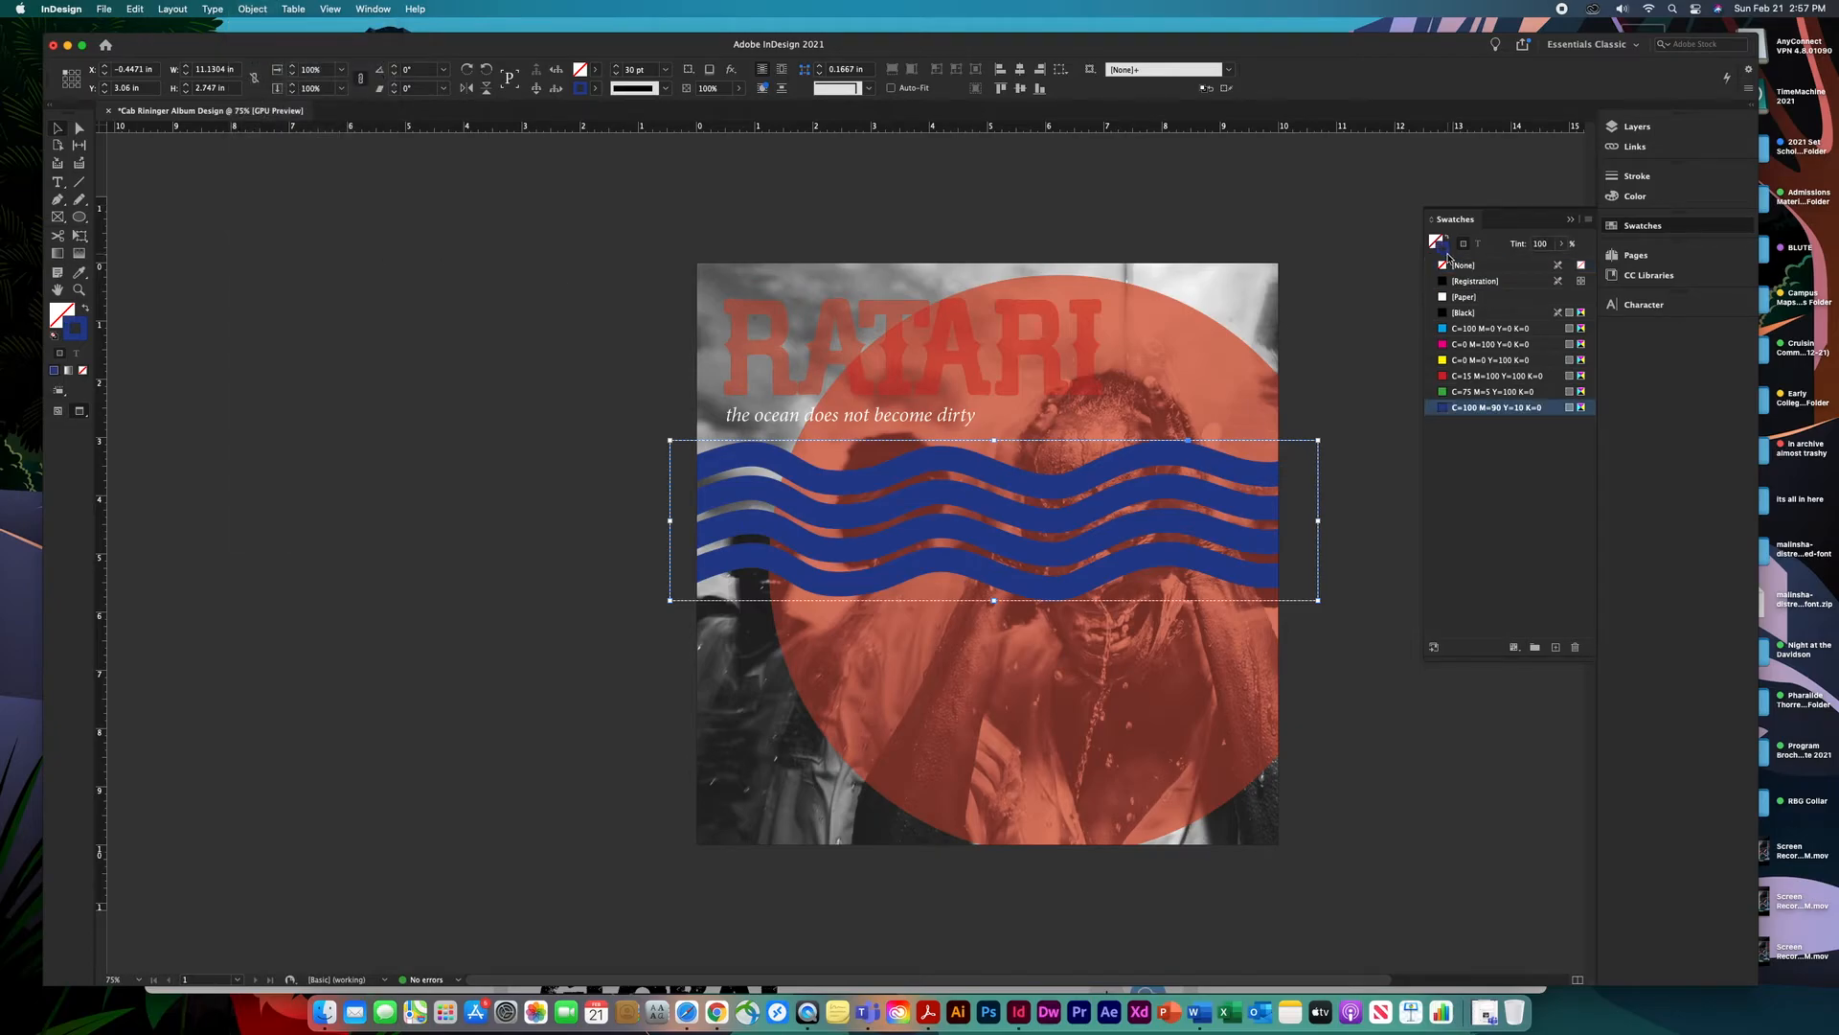
click(1472, 346)
click(1471, 392)
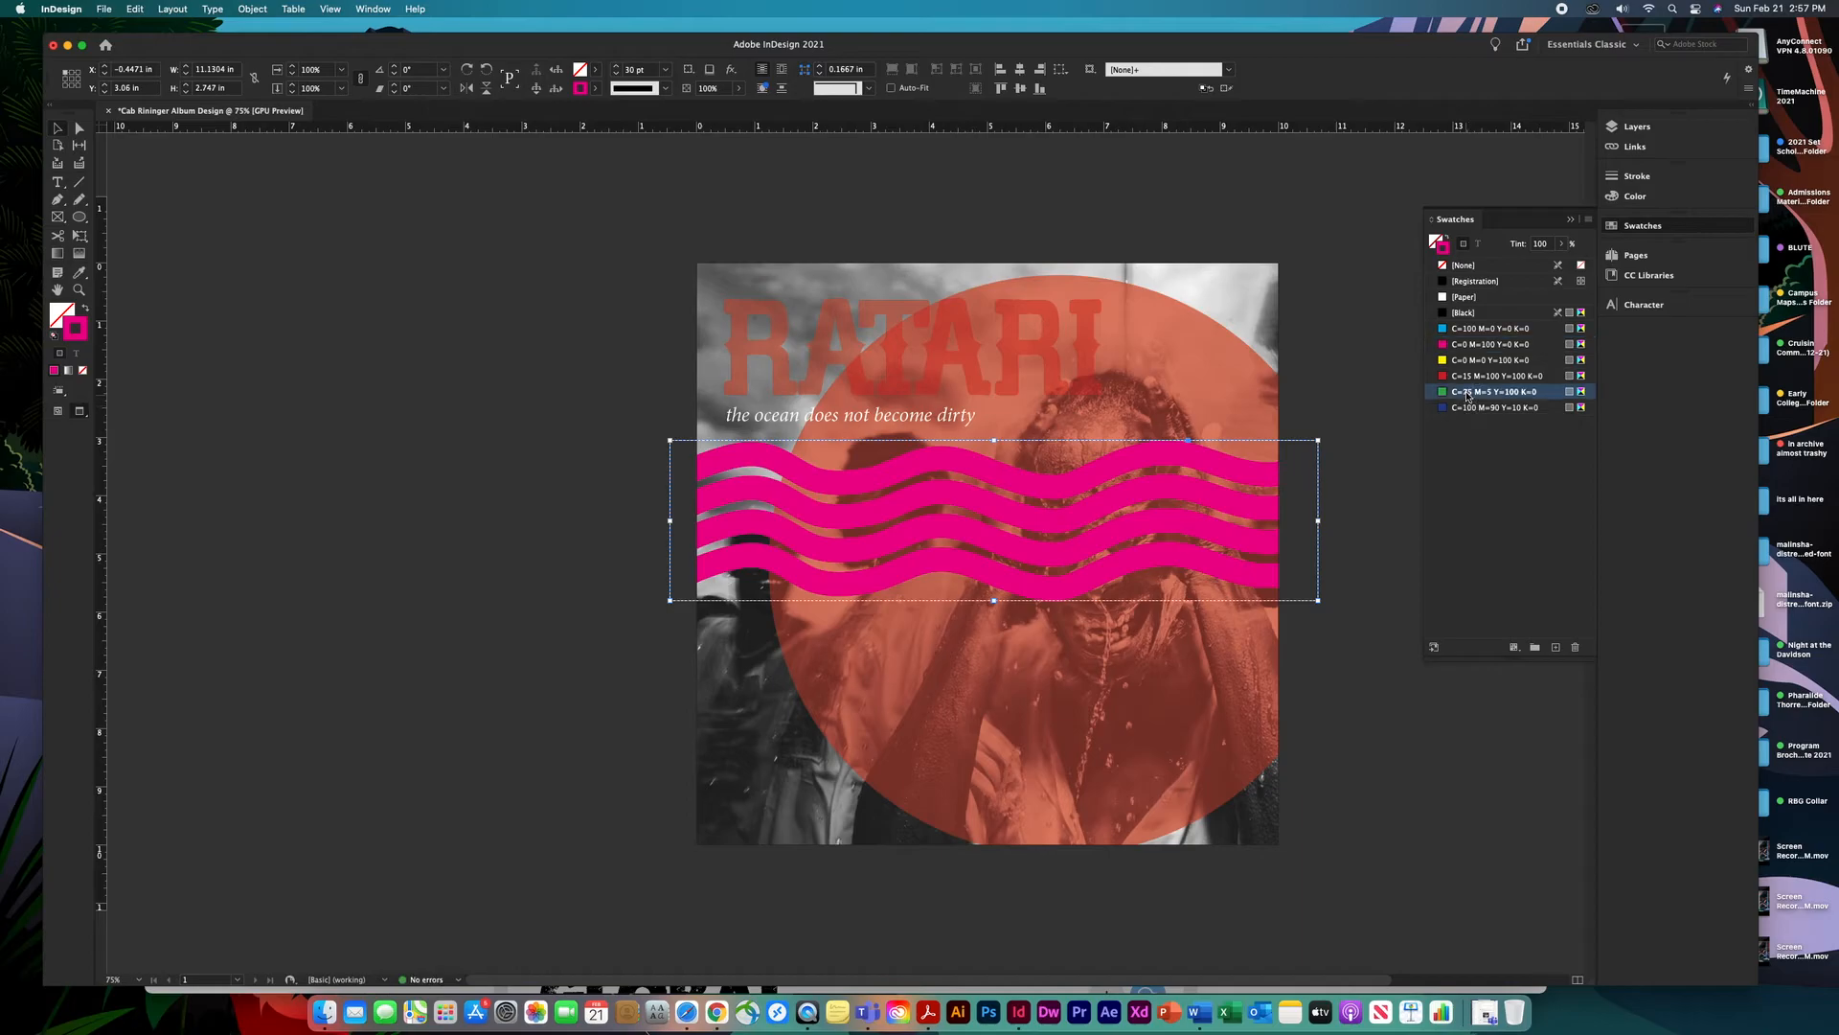
click(1463, 330)
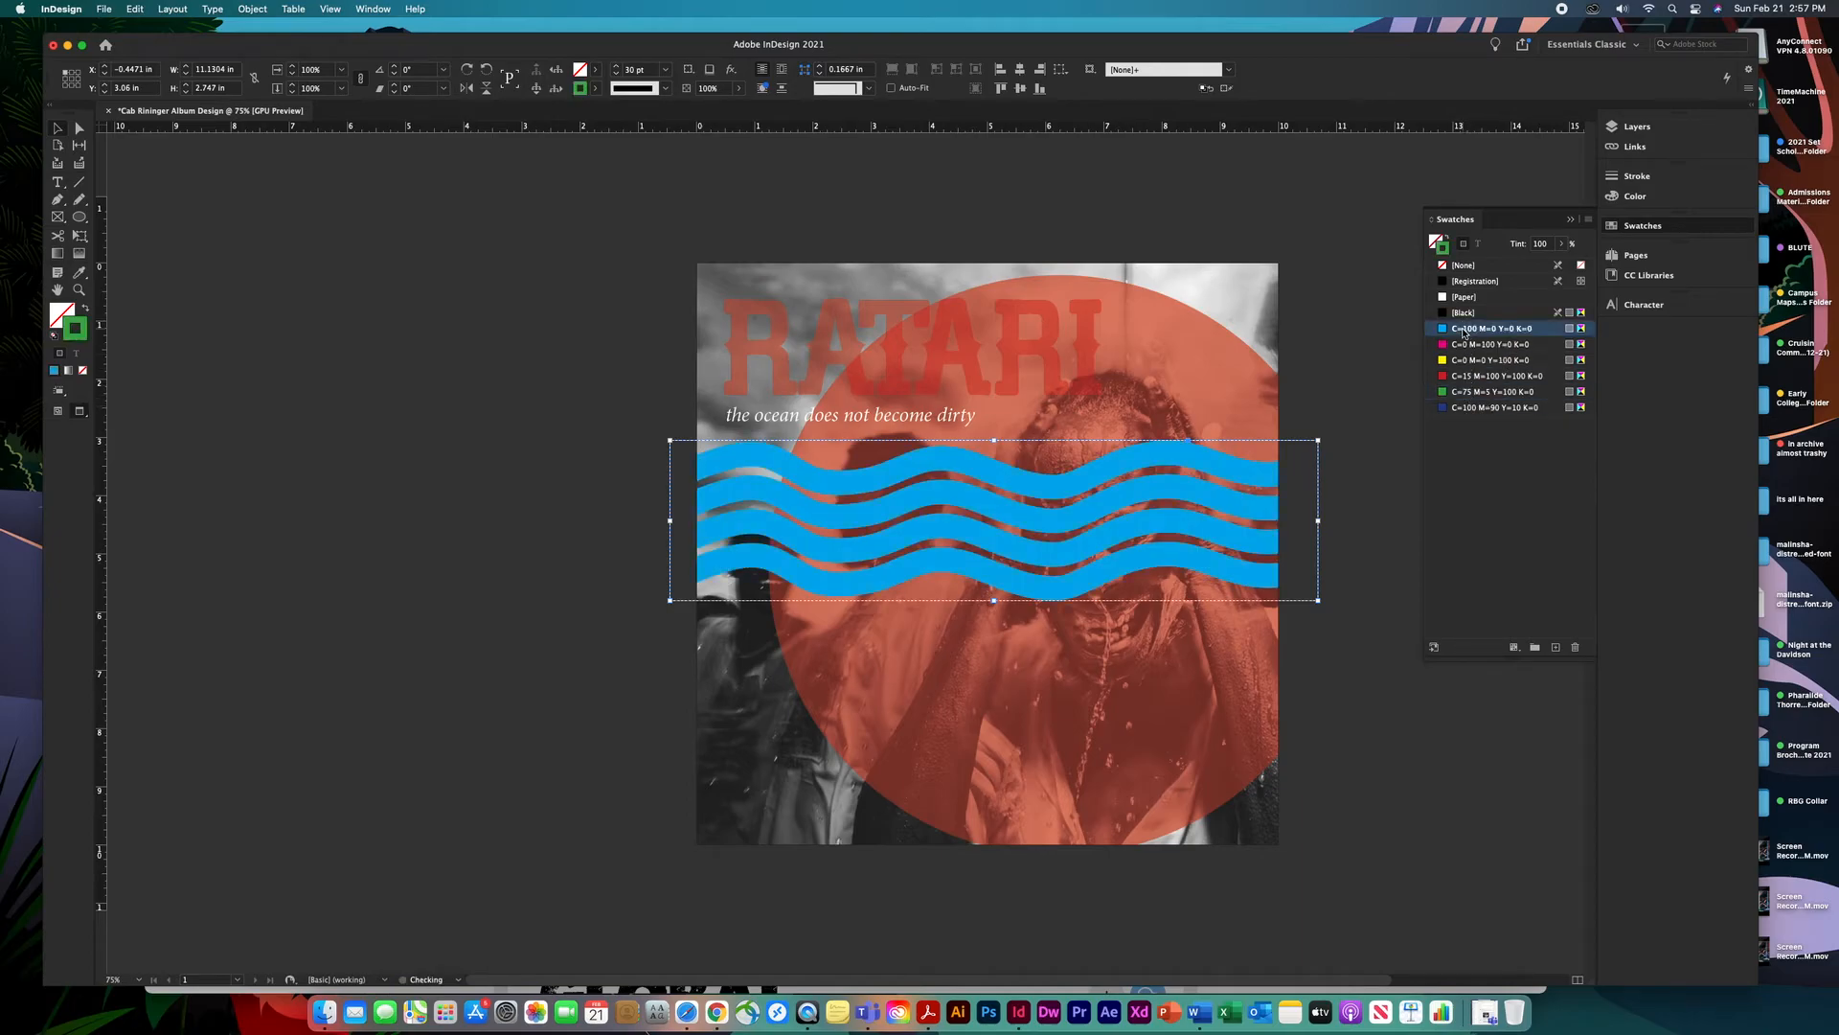
click(1482, 410)
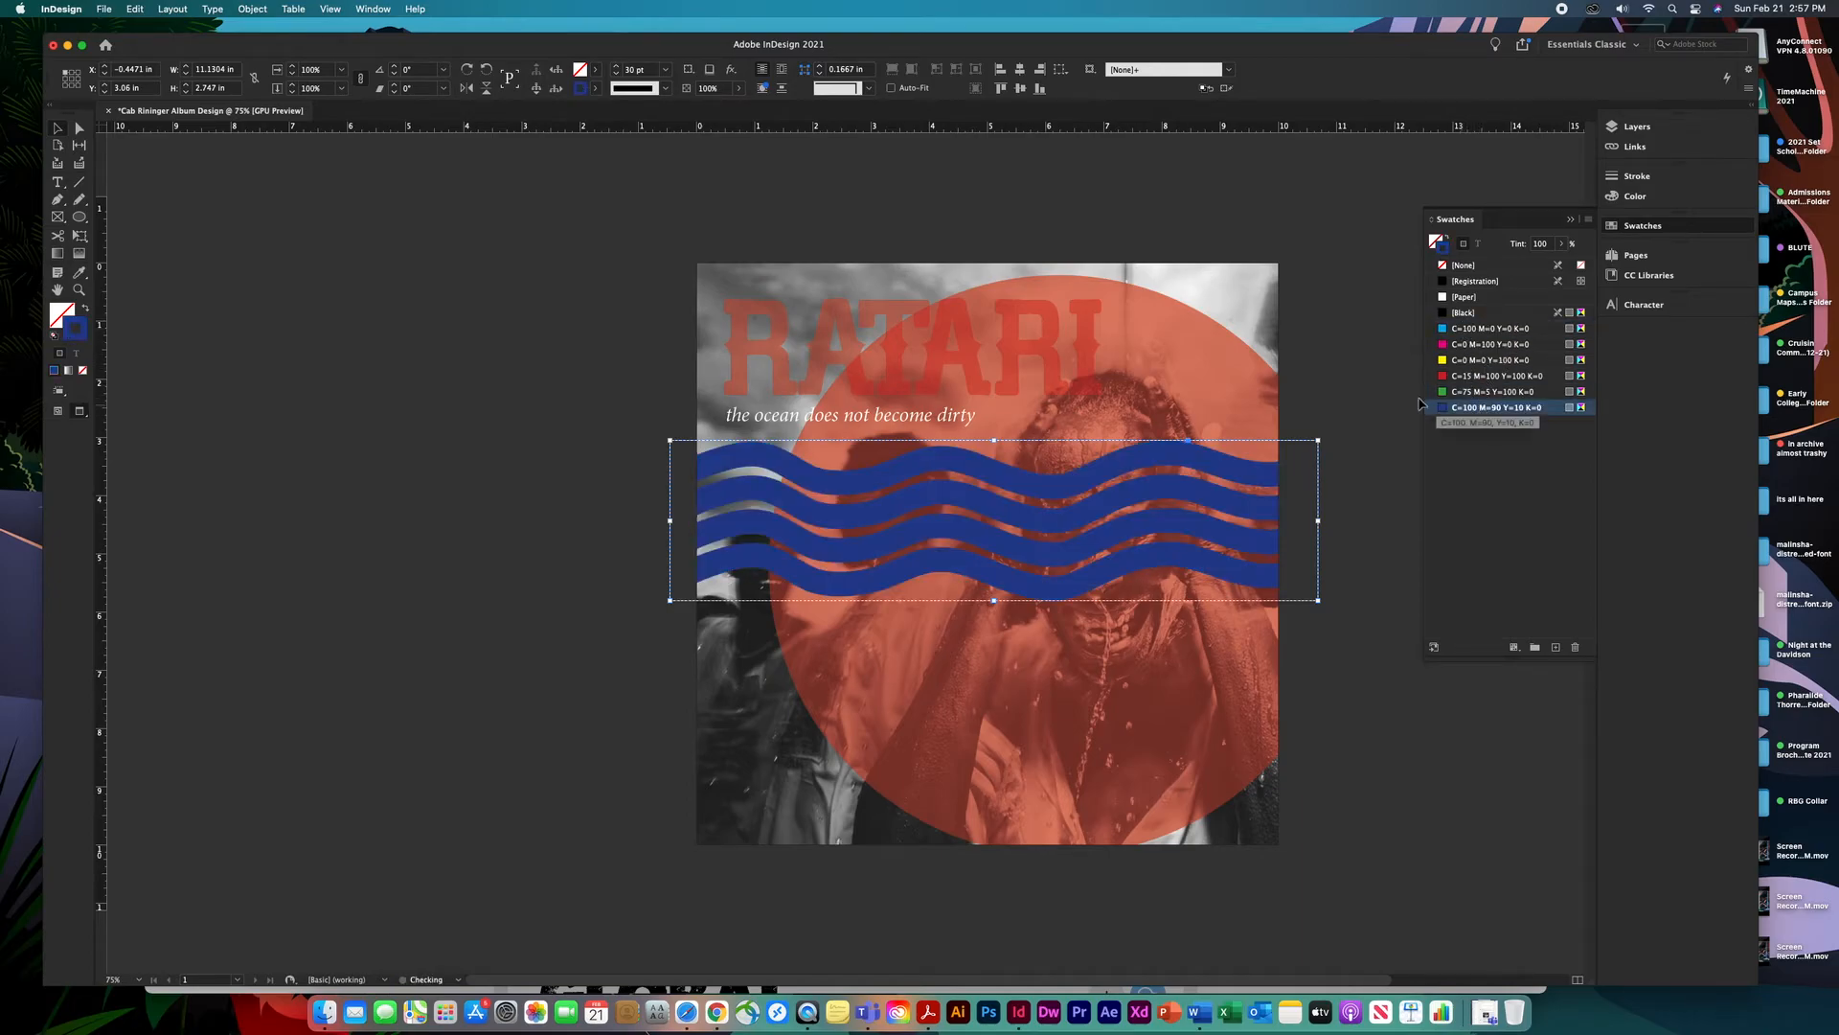
Apply a linear Gradient Feather at 0° to the wave group, moving the opaque stop inward so the waves fade toward the right.
click(255, 11)
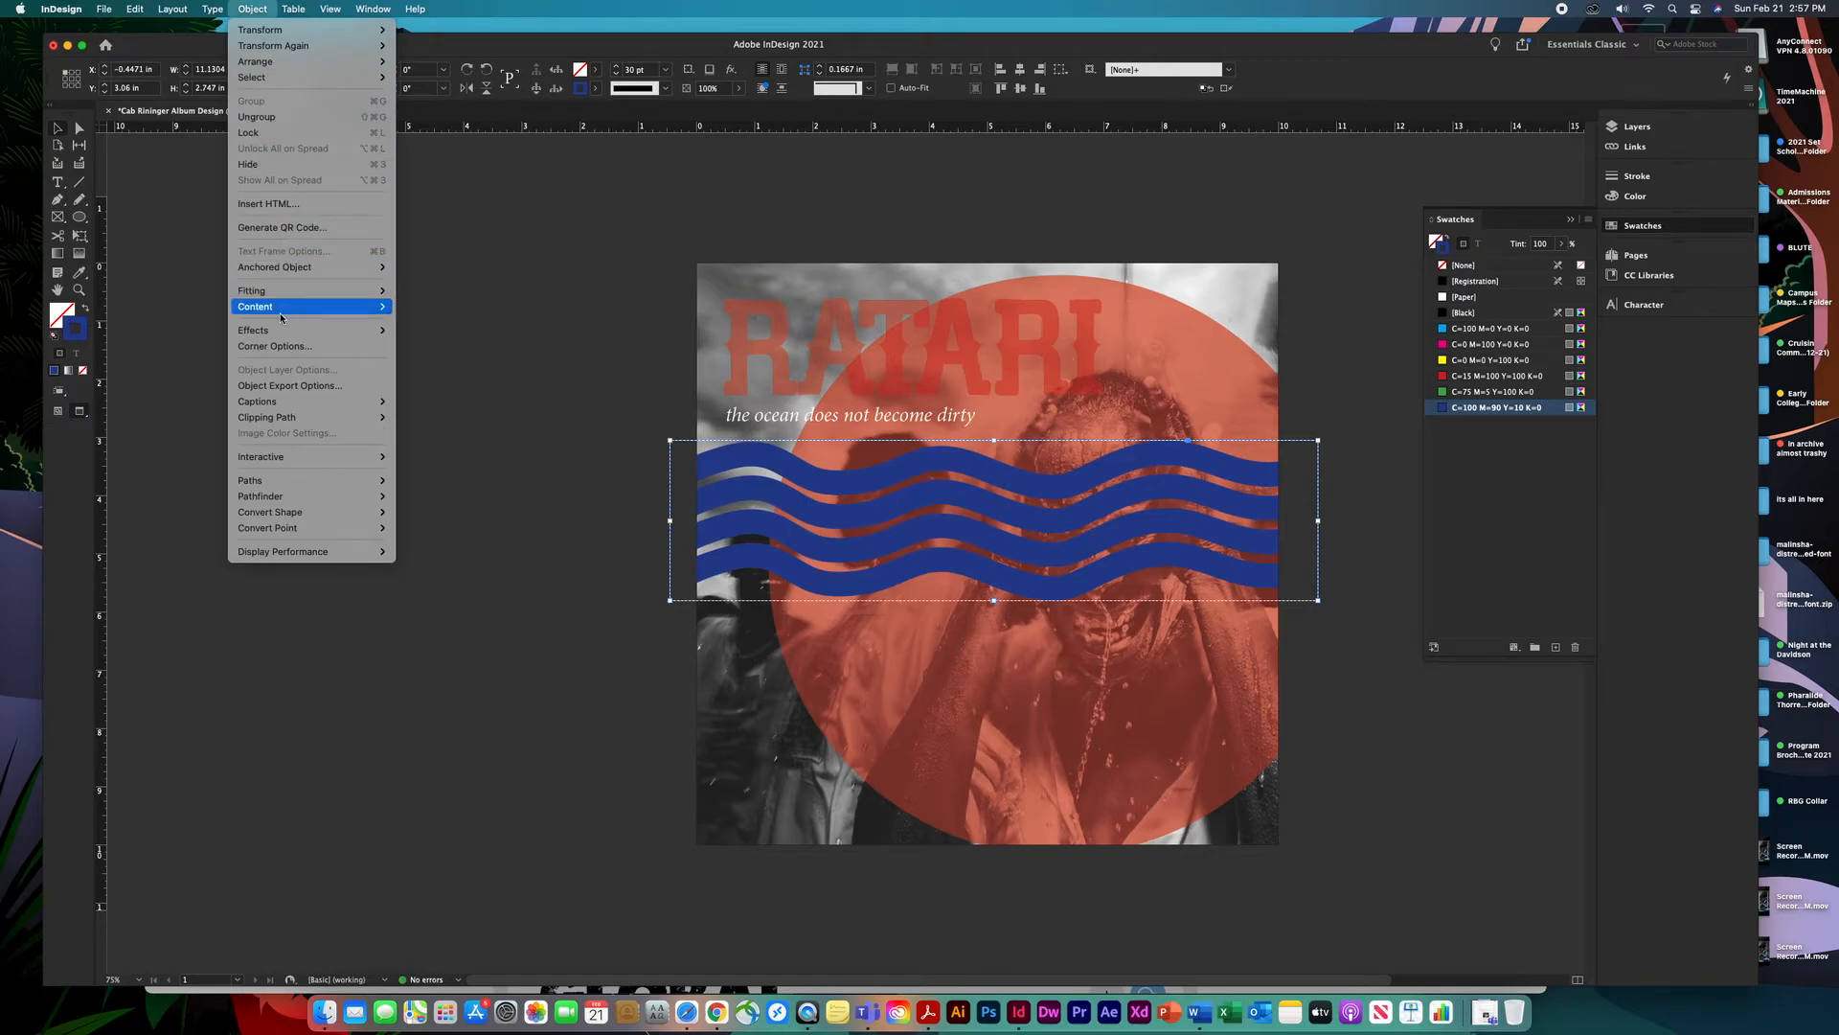
mouse_move(282, 331)
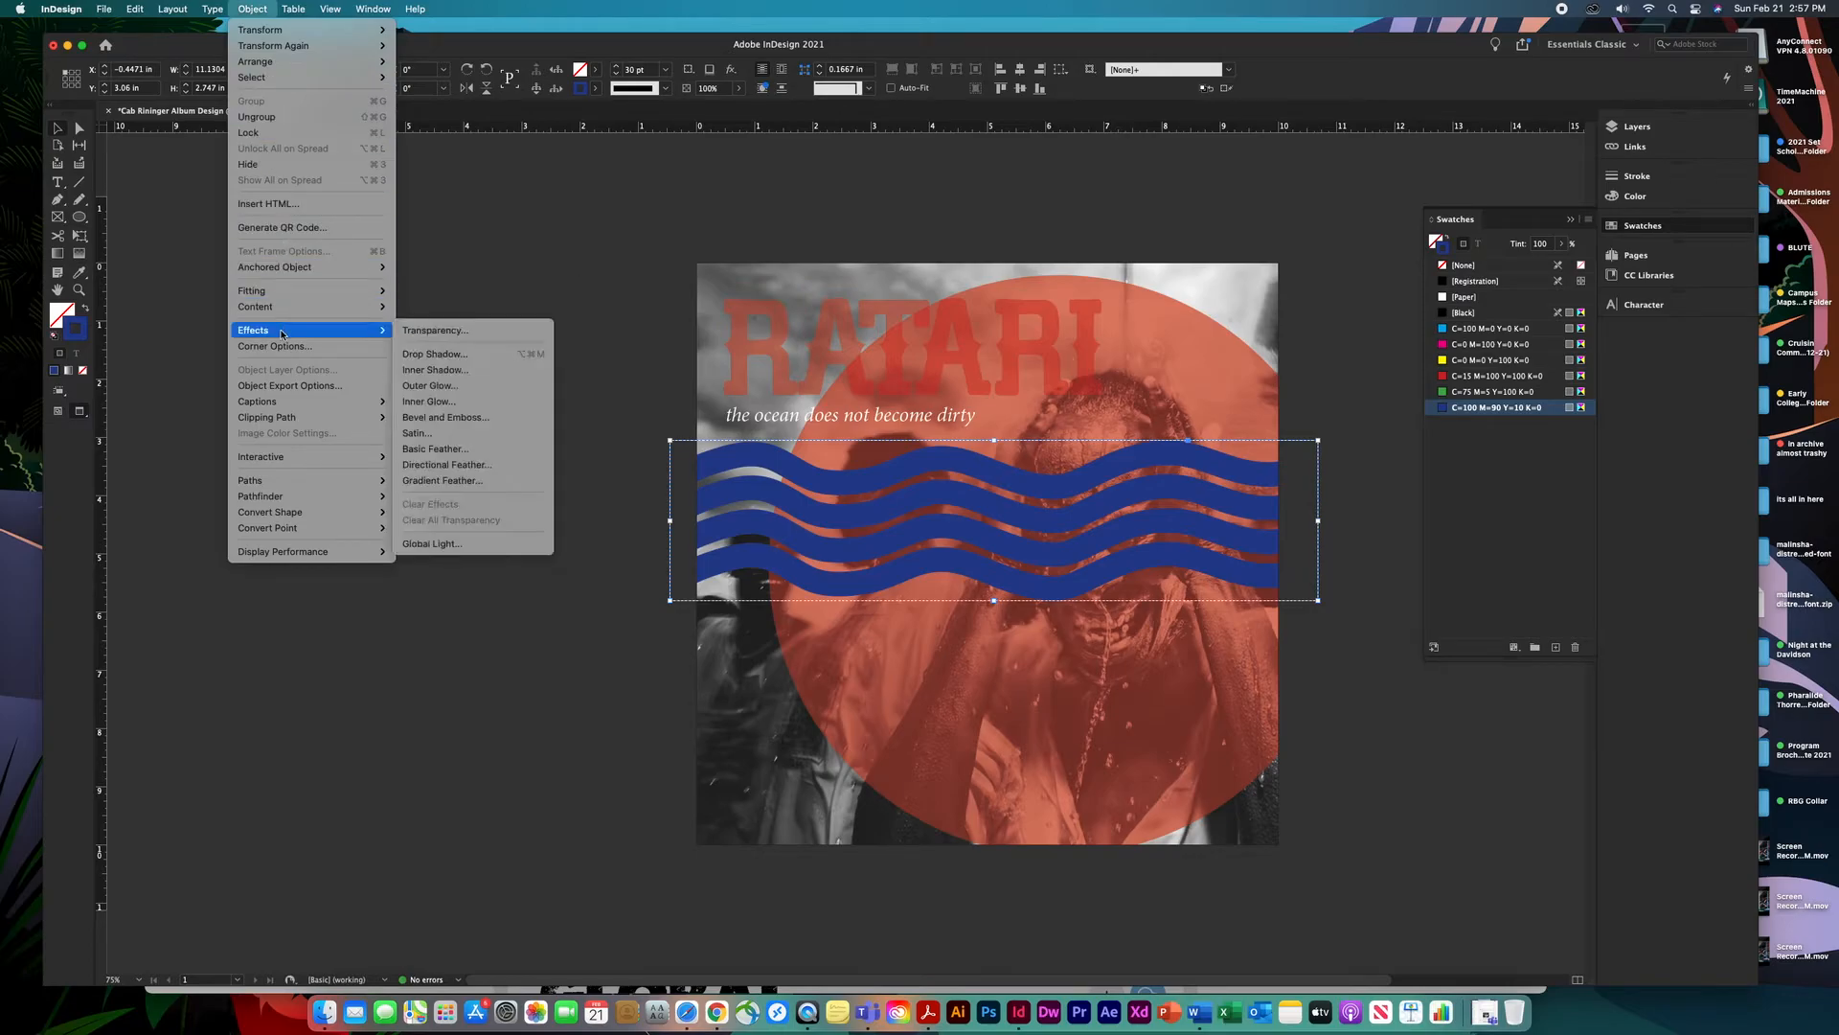
click(489, 489)
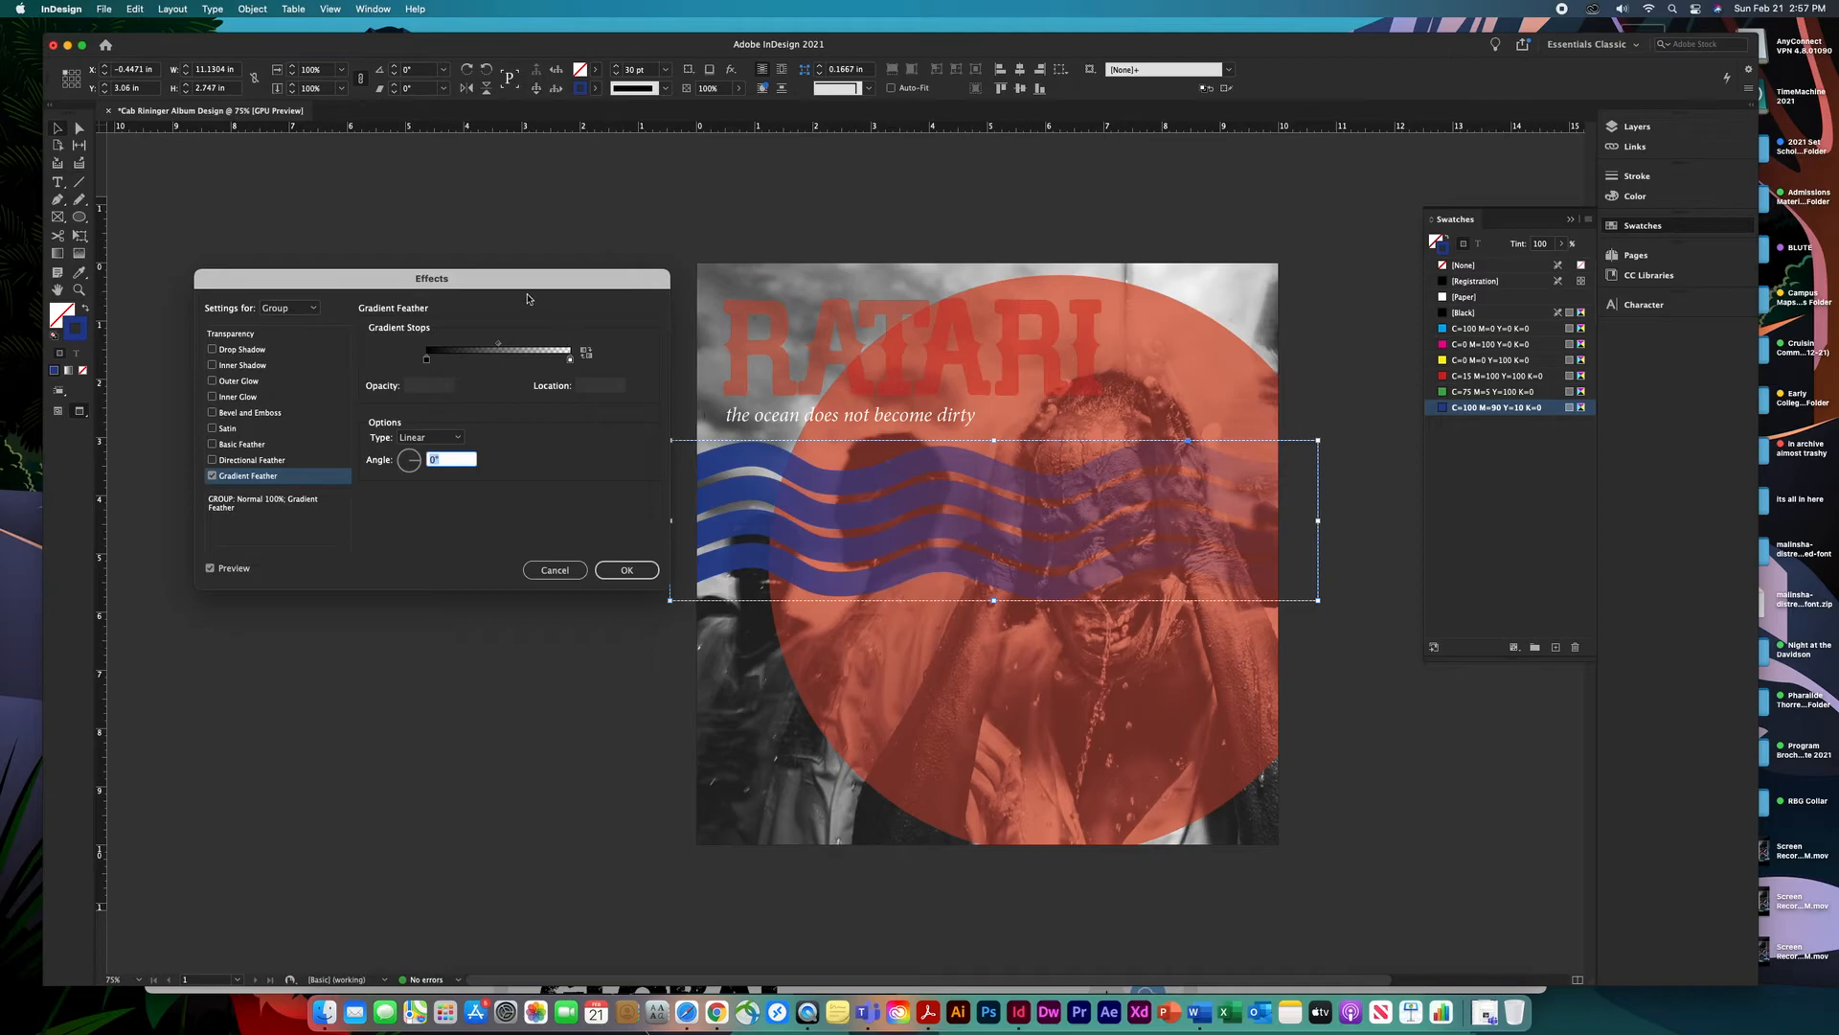
drag(527, 300, 478, 233)
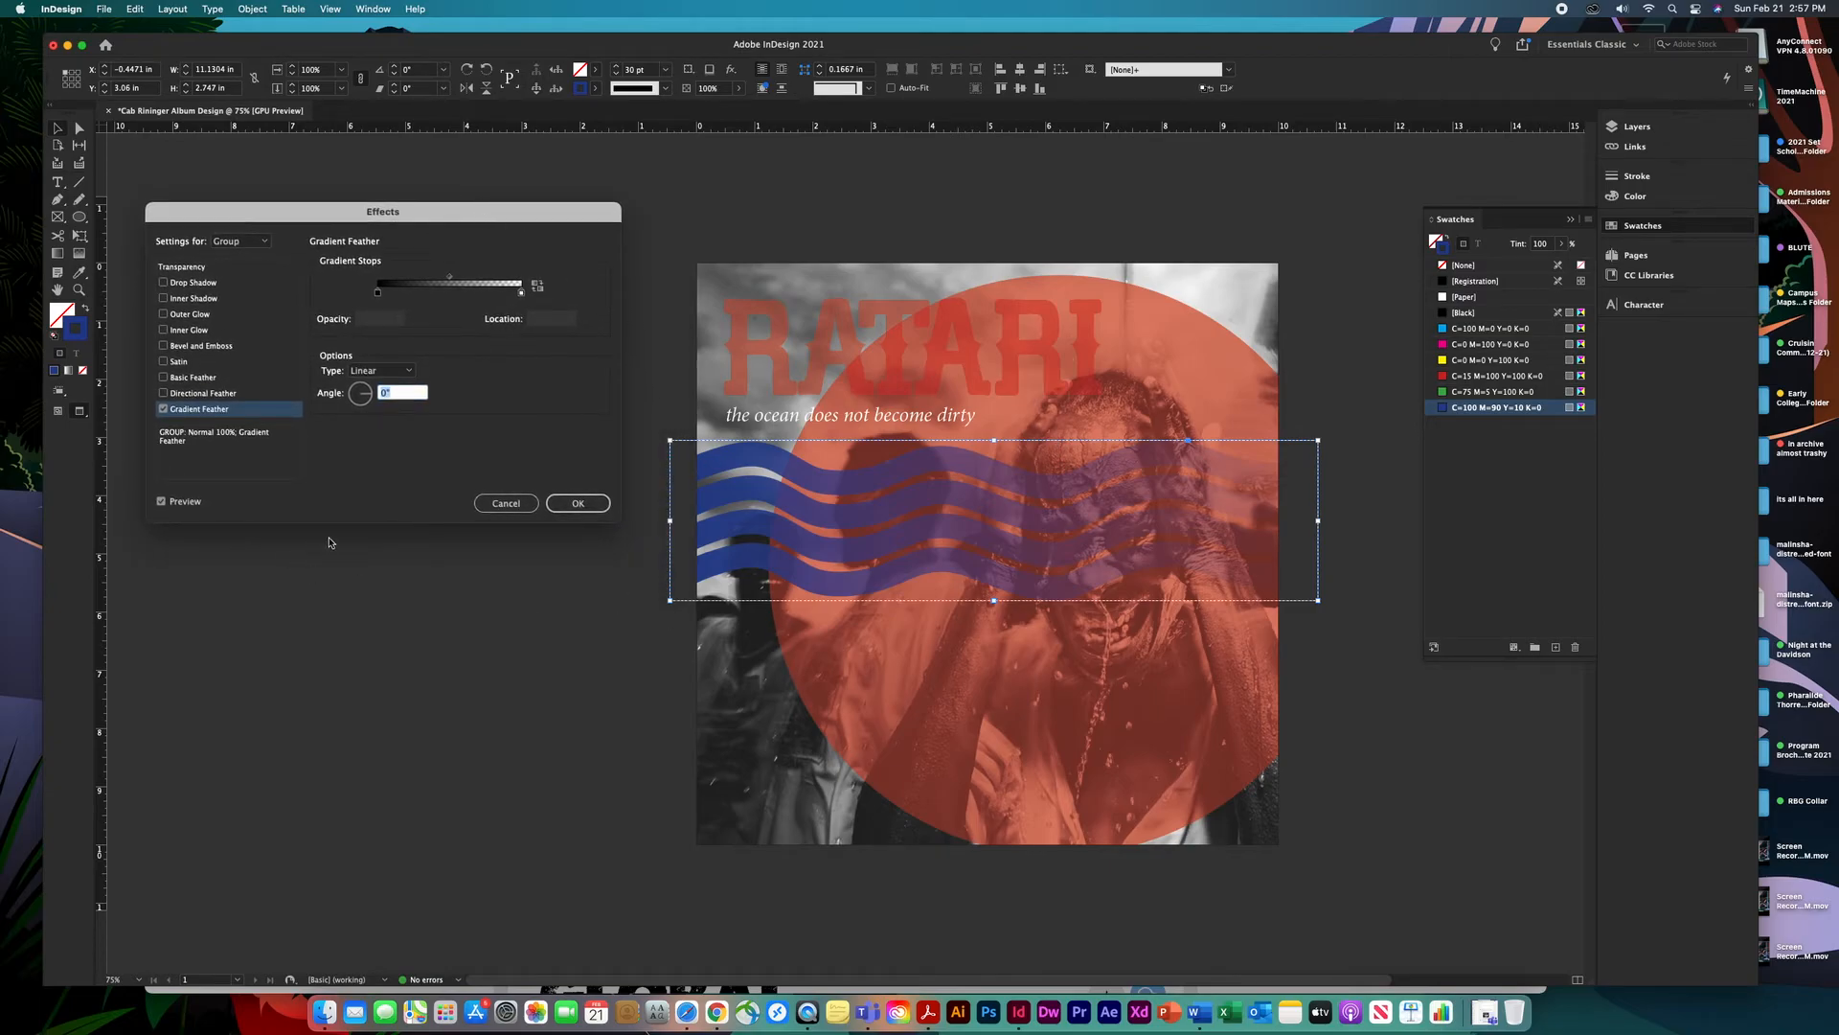
drag(377, 294, 422, 296)
click(578, 502)
click(596, 514)
Raise the RATARI text frame's opacity until the band name is fully opaque.
click(782, 348)
click(738, 88)
drag(704, 108, 790, 117)
click(549, 295)
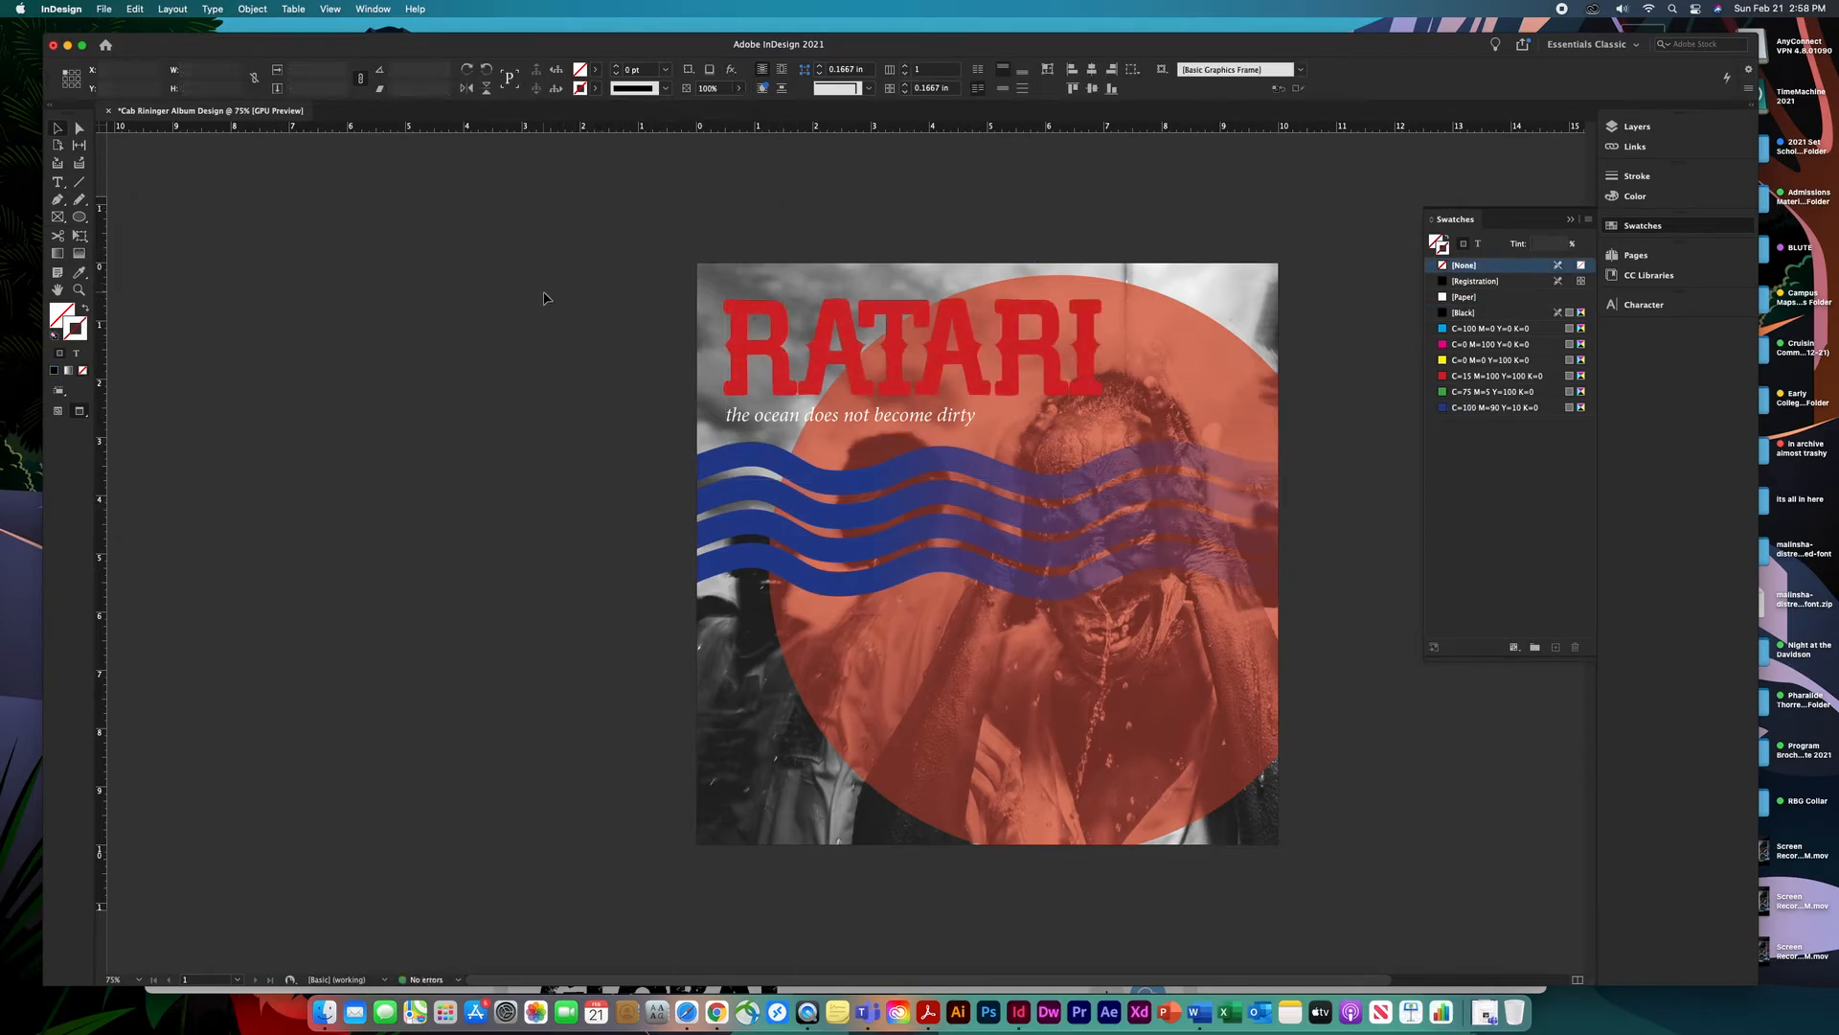
click(549, 295)
click(1235, 654)
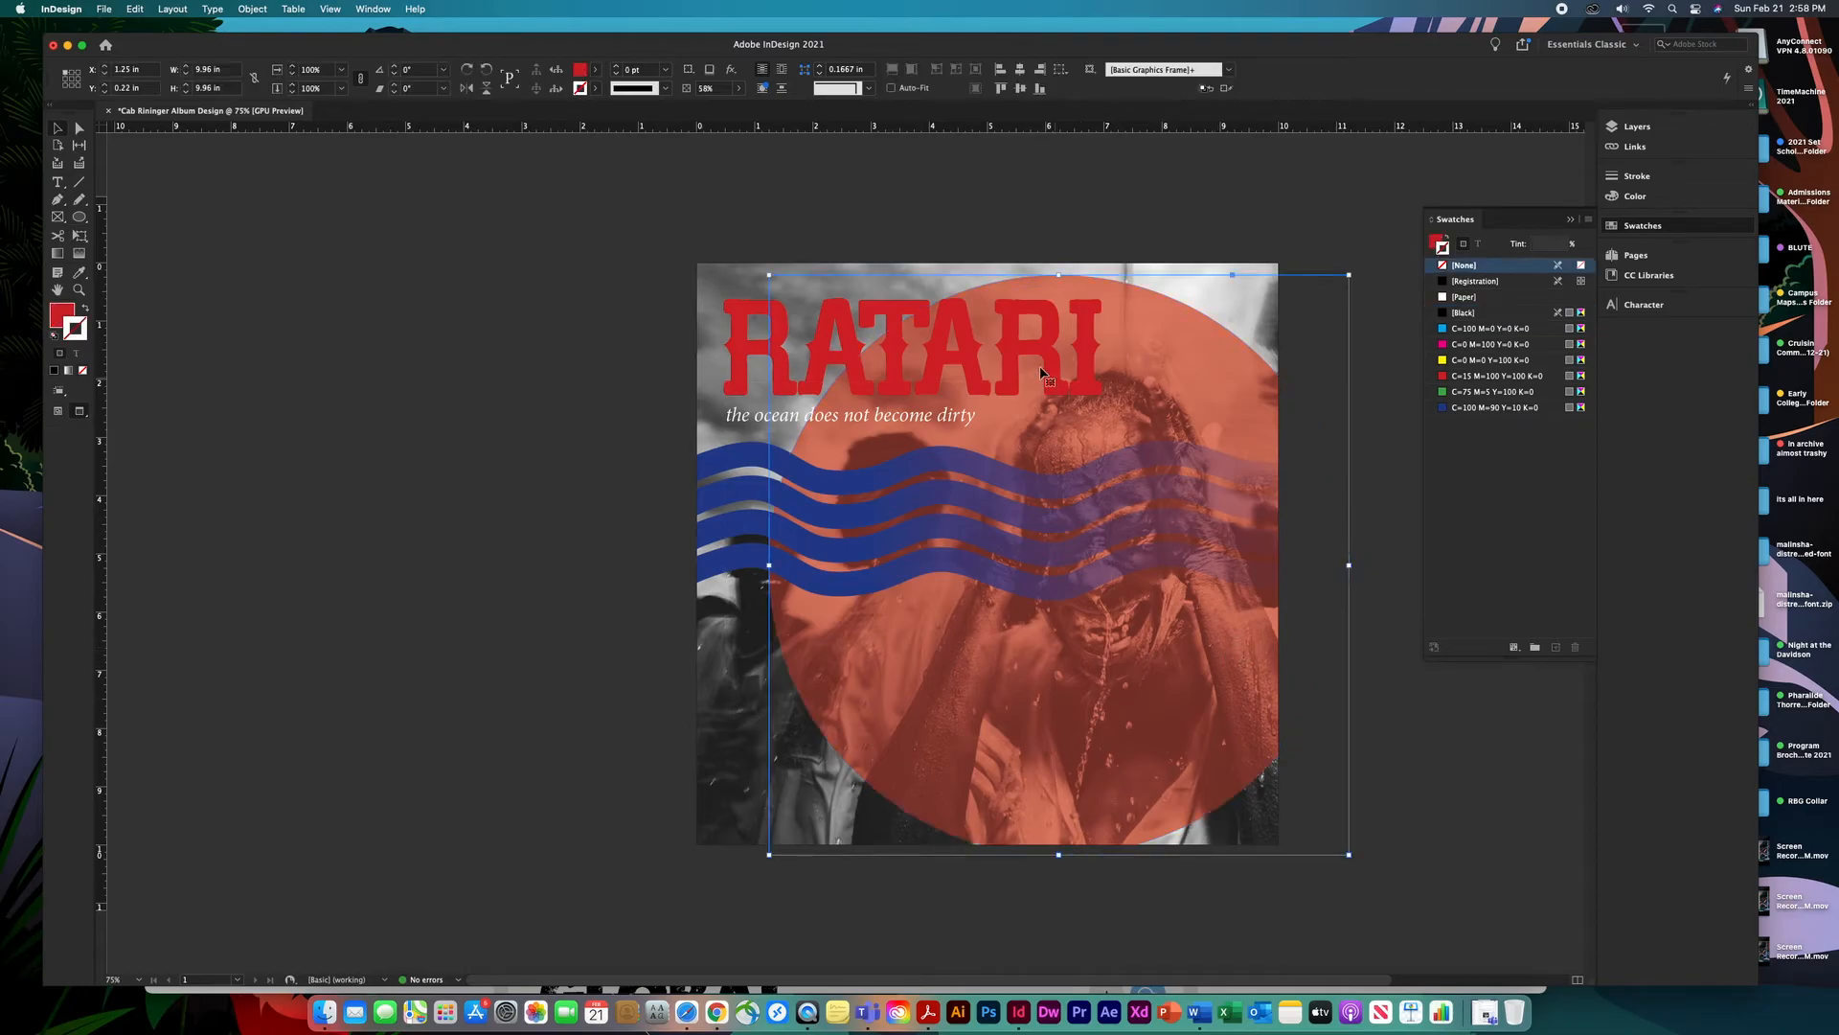
click(1401, 851)
click(1260, 764)
click(1368, 797)
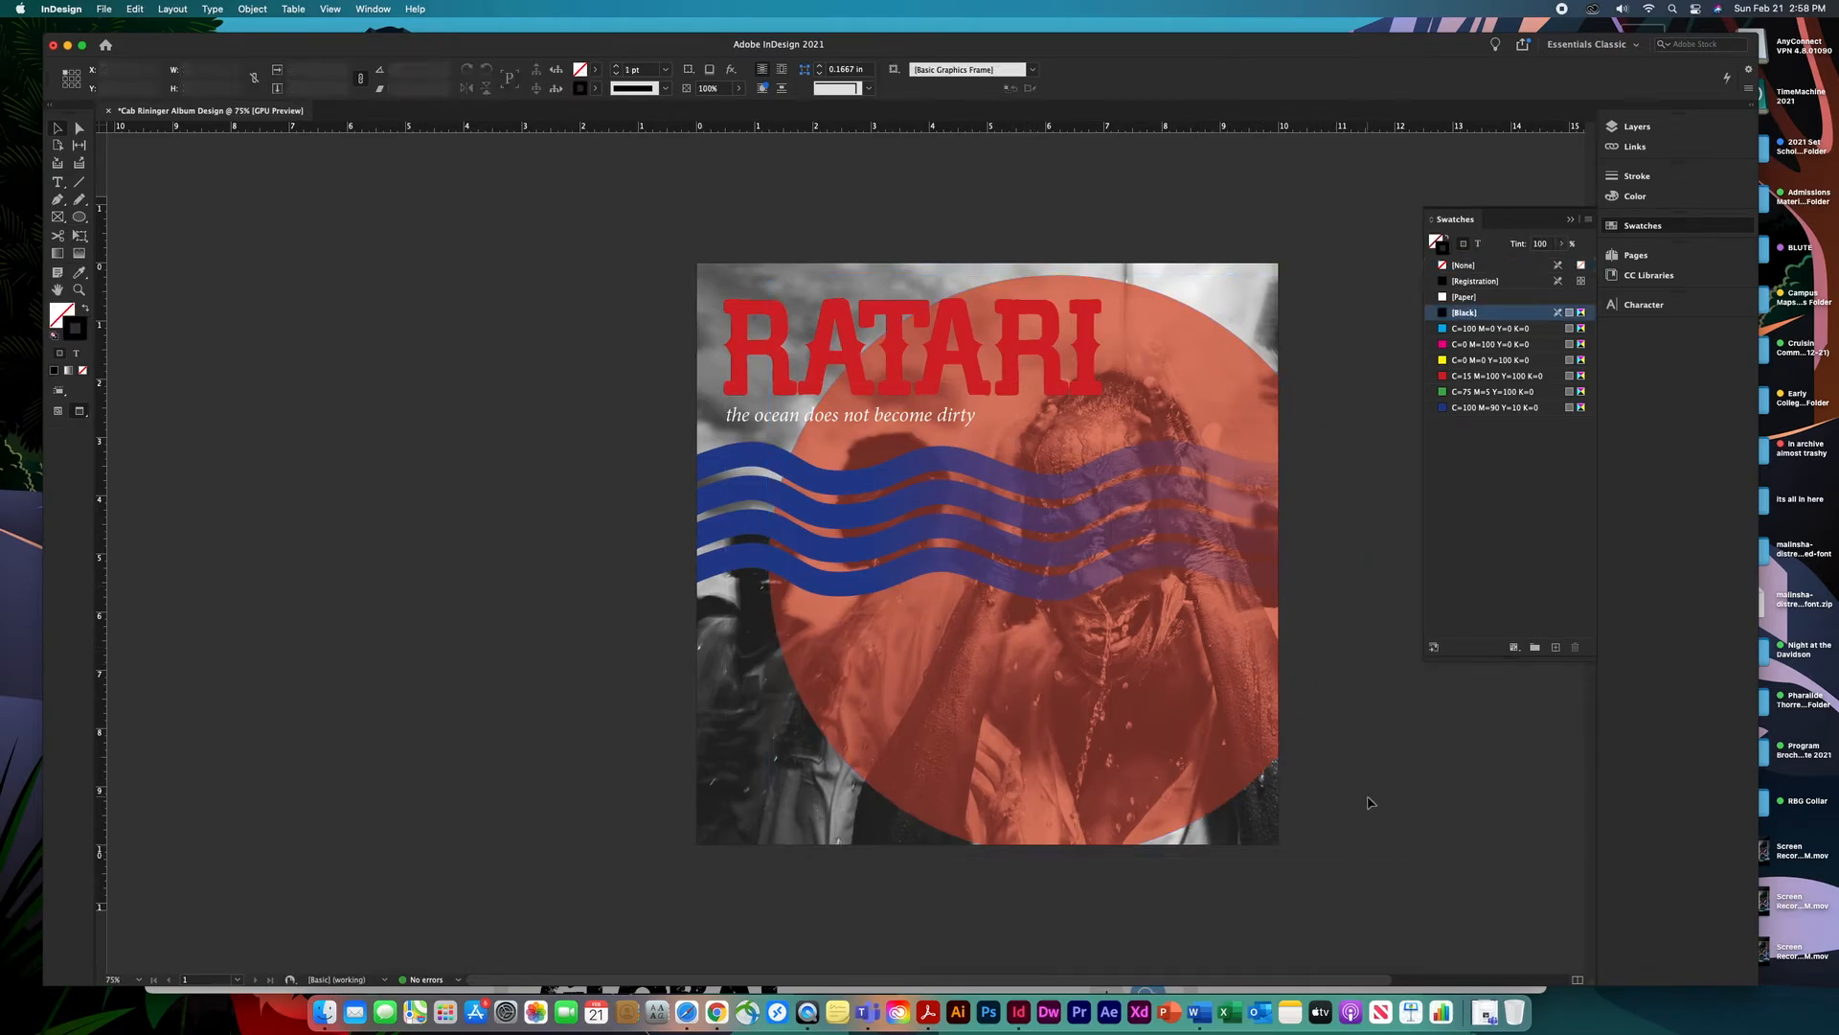
click(907, 429)
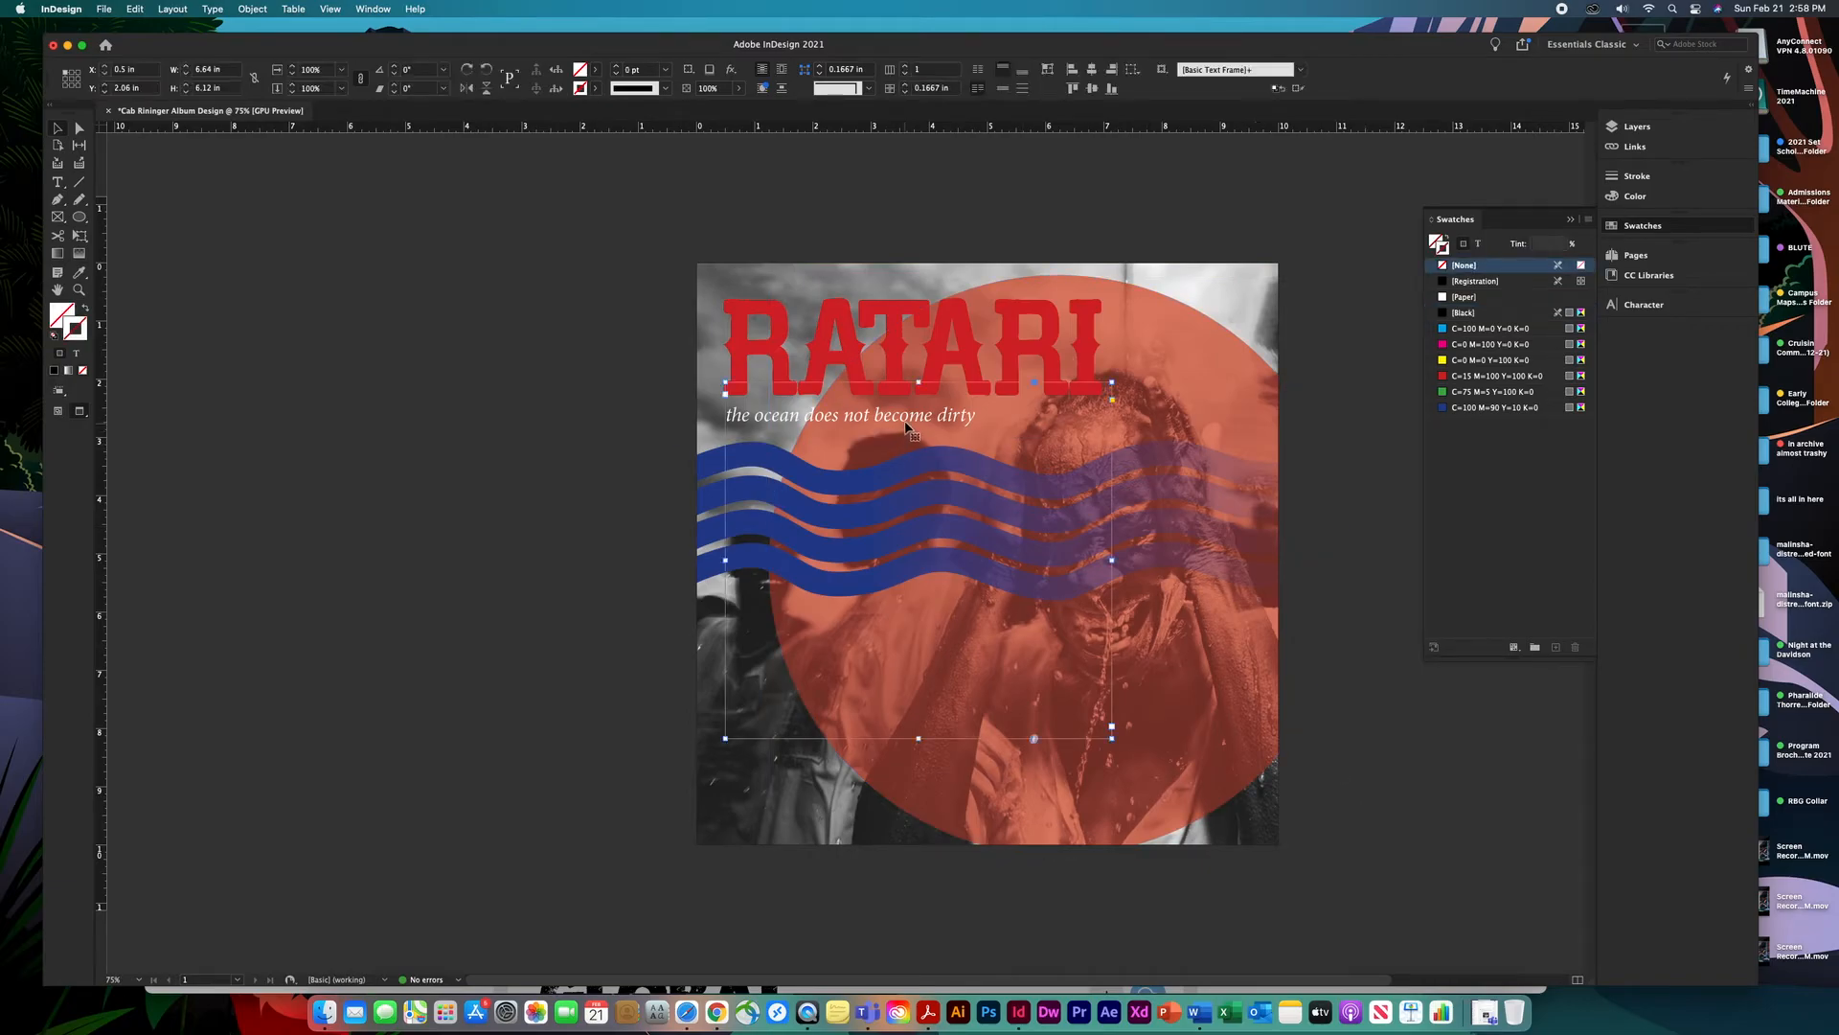
drag(907, 425, 1148, 774)
key(Delete)
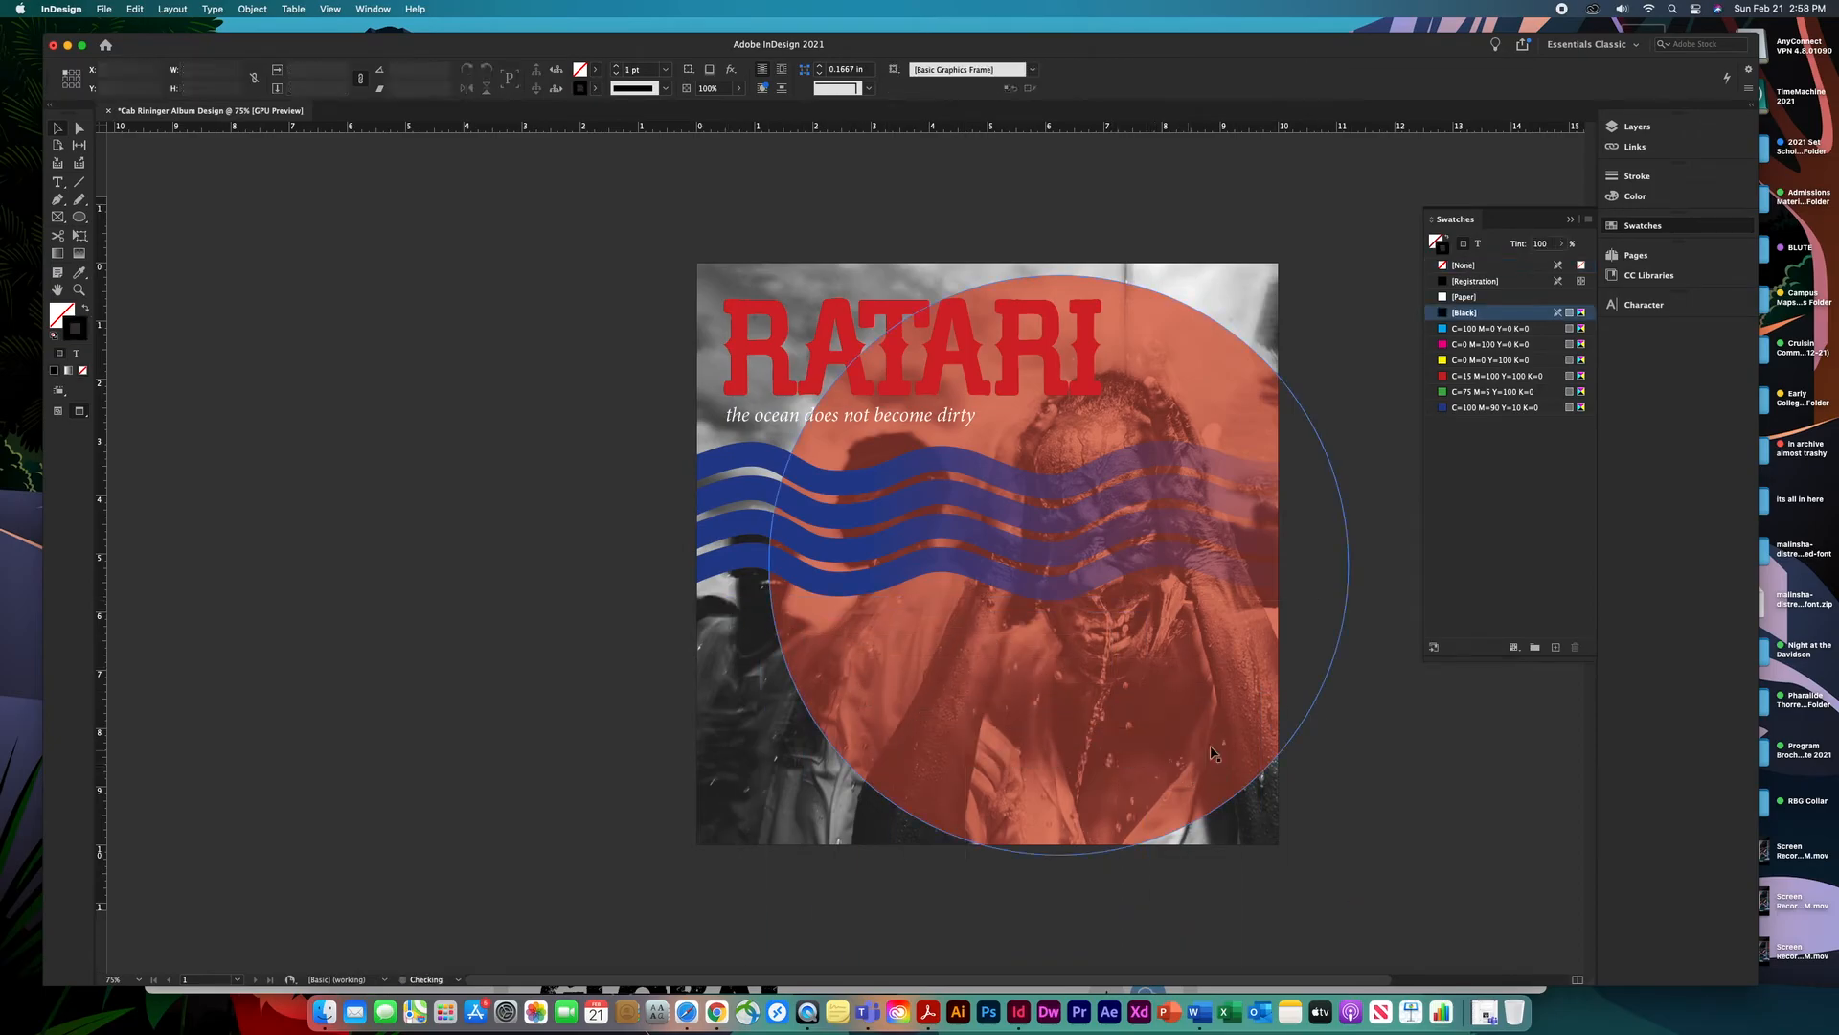
Switch to Chrome and search Google Images for "parental music warning label".
click(714, 1002)
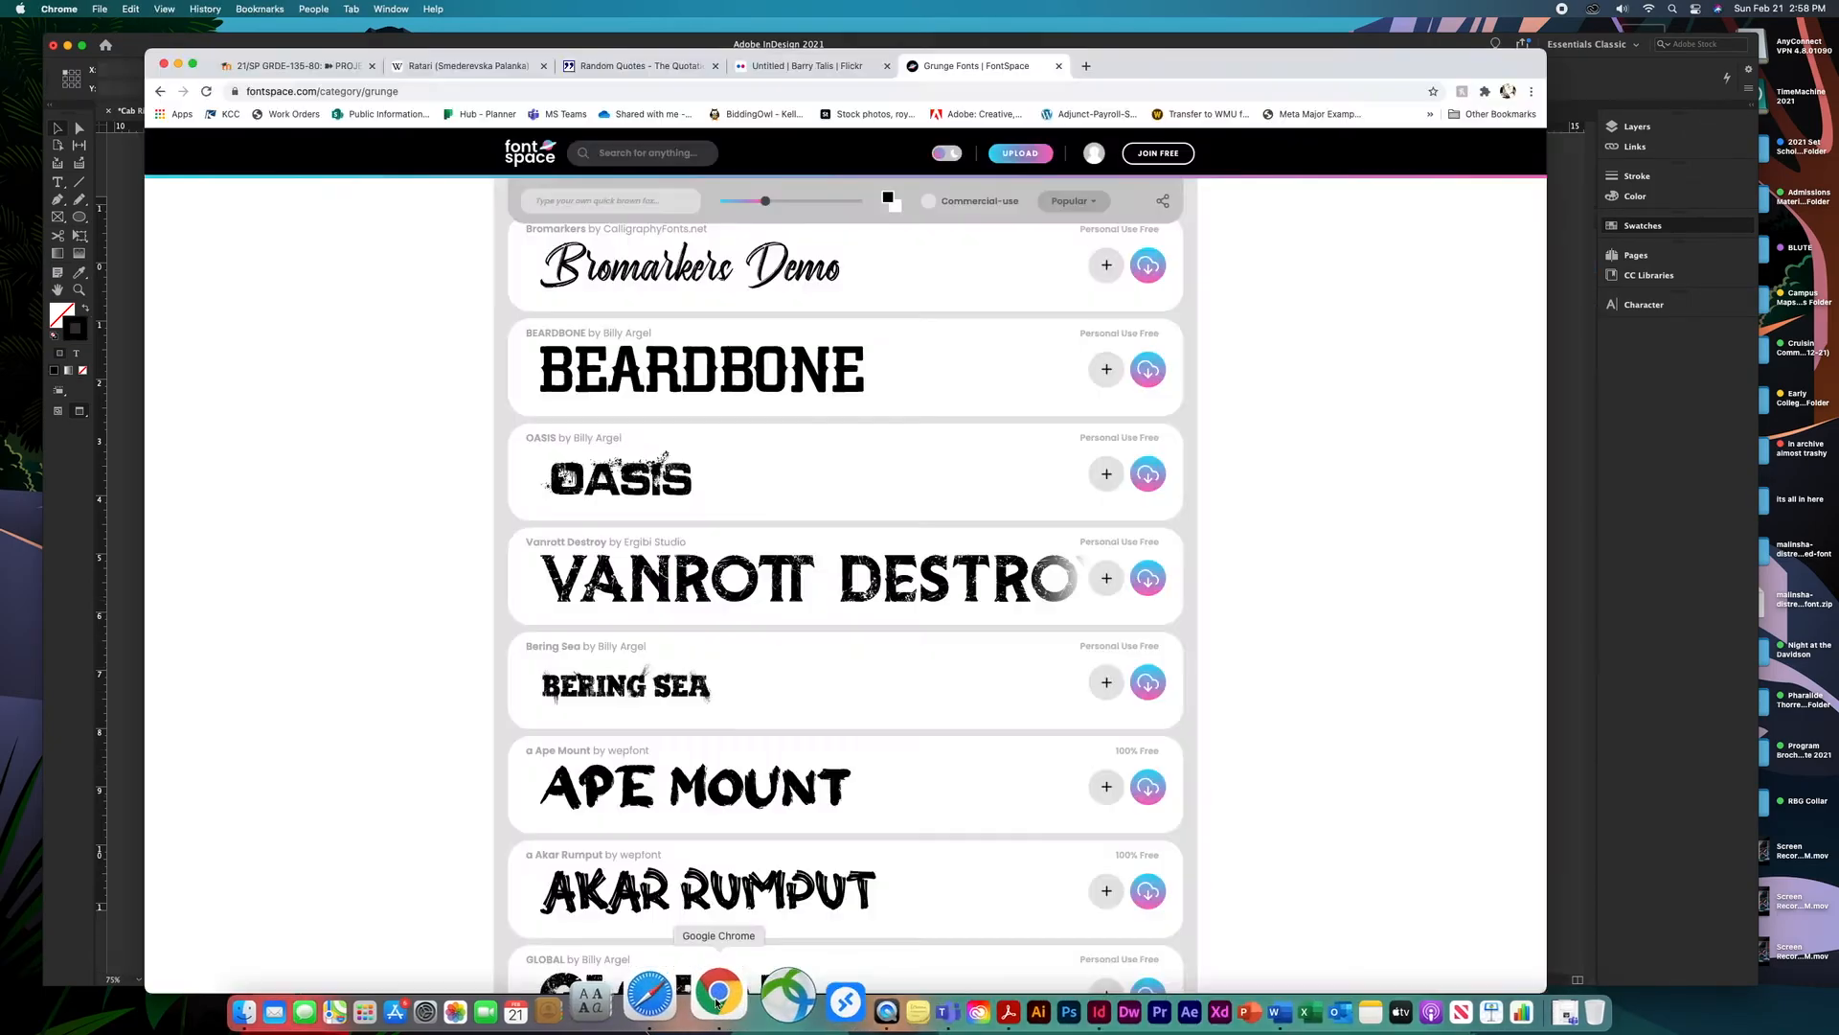
click(776, 92)
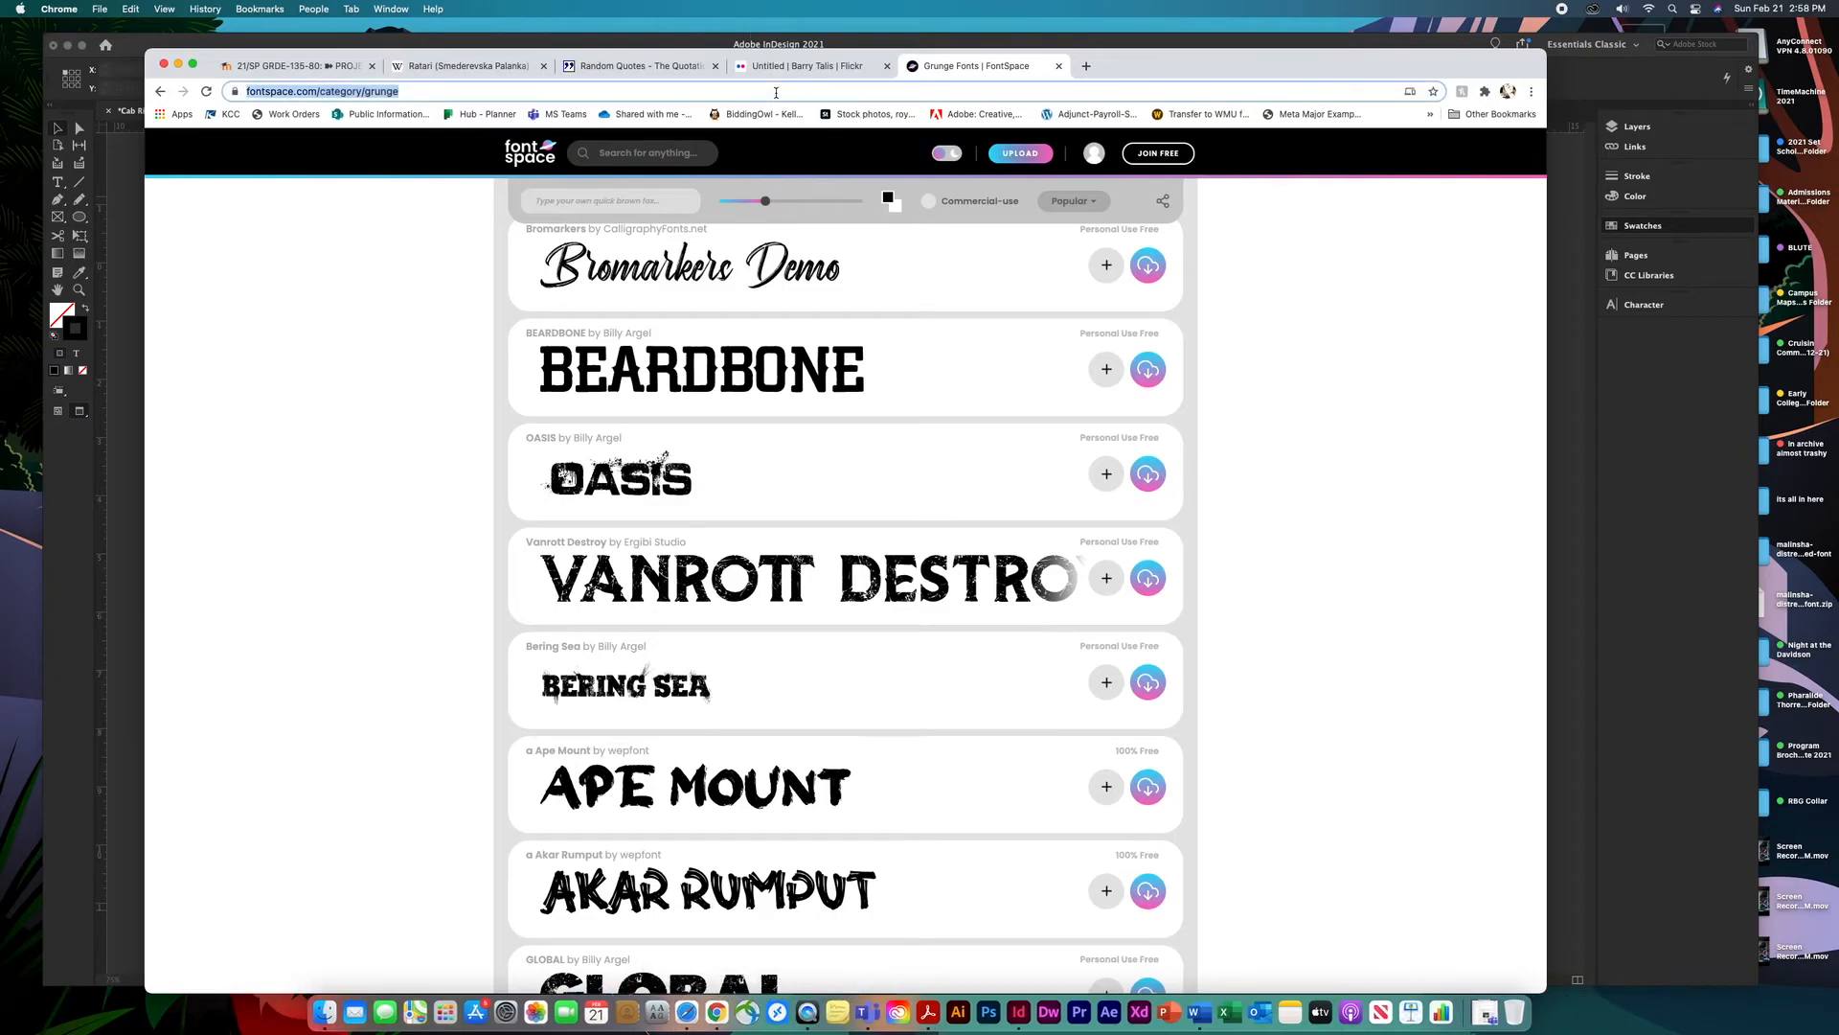
text(parental )
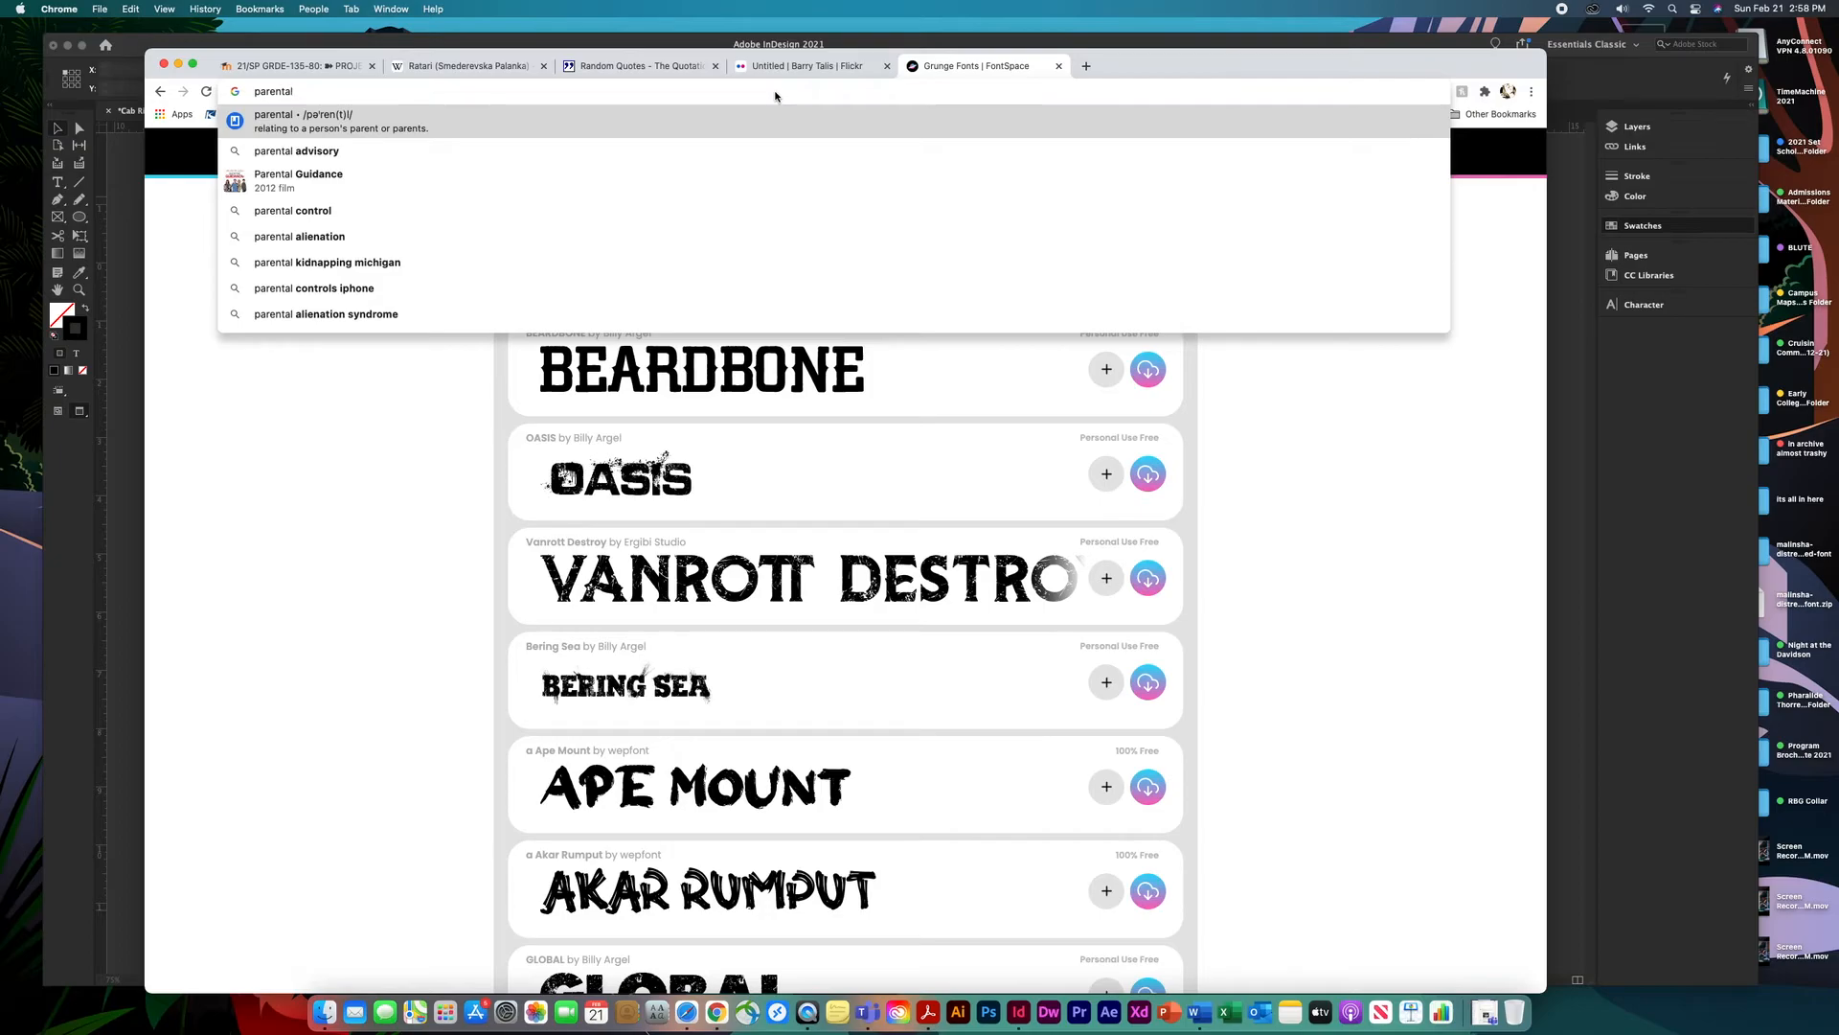
text(music w)
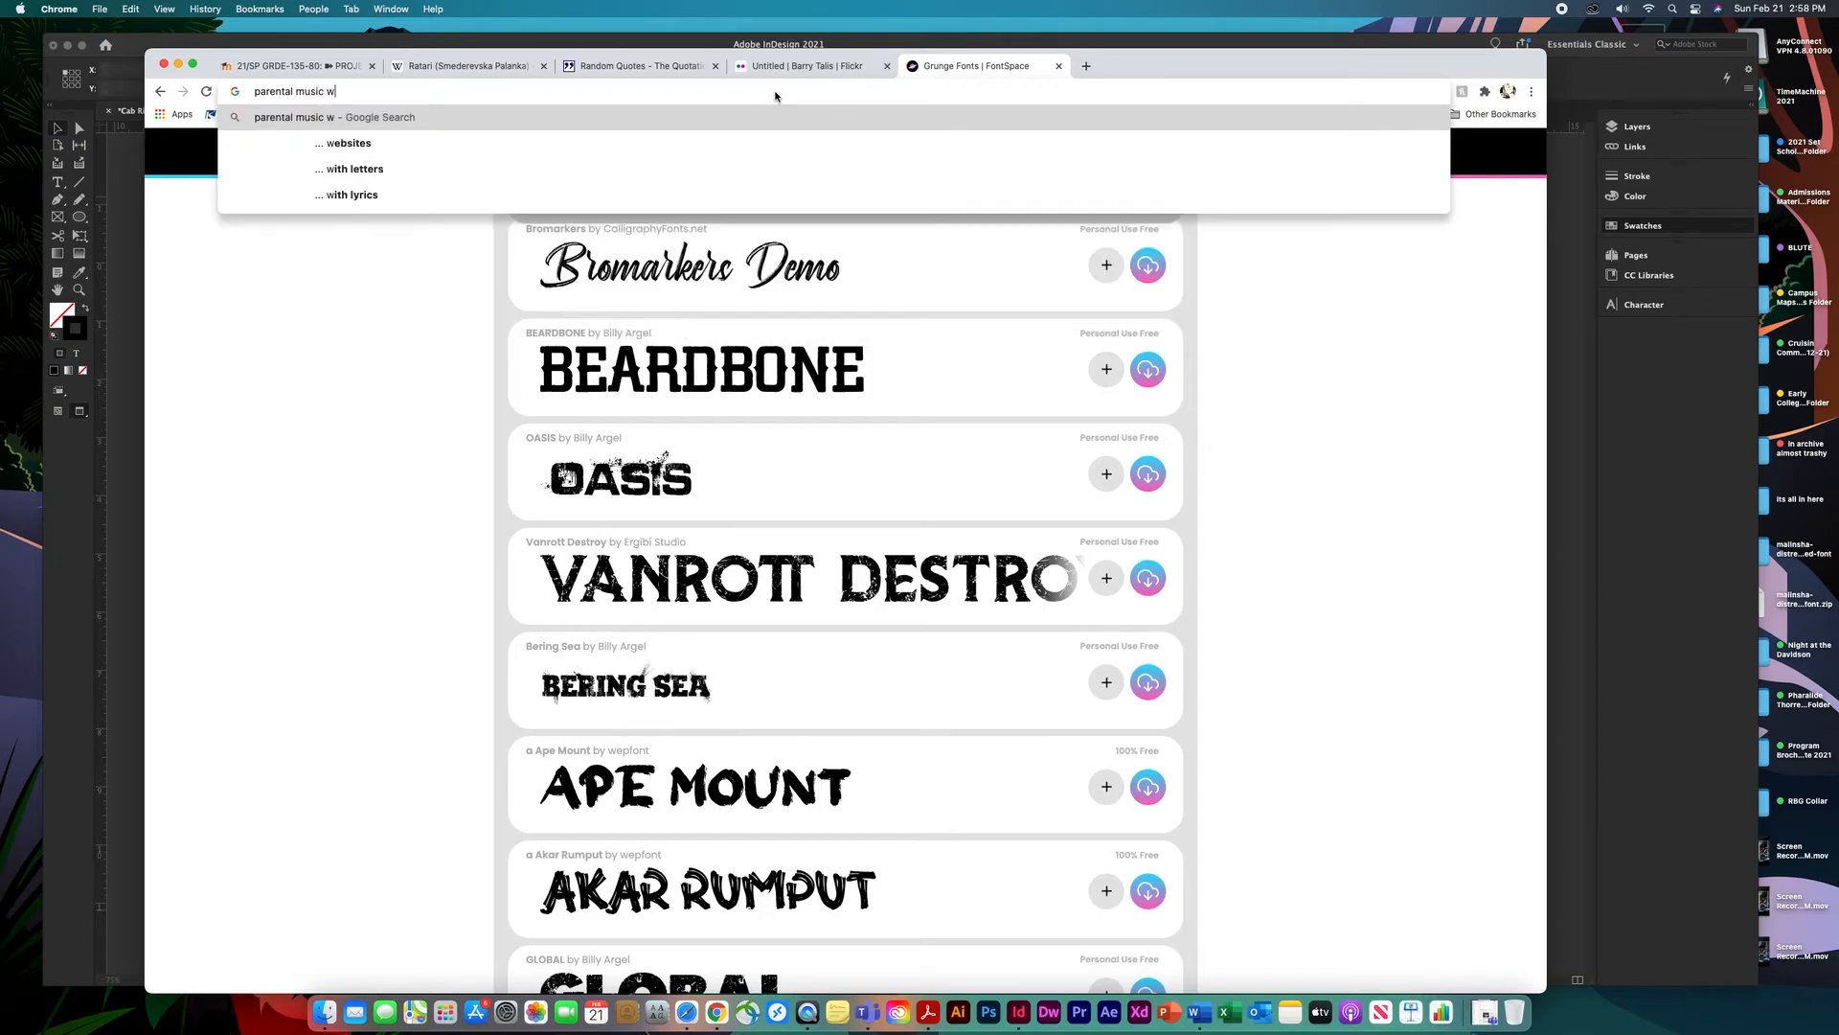
text(arning label)
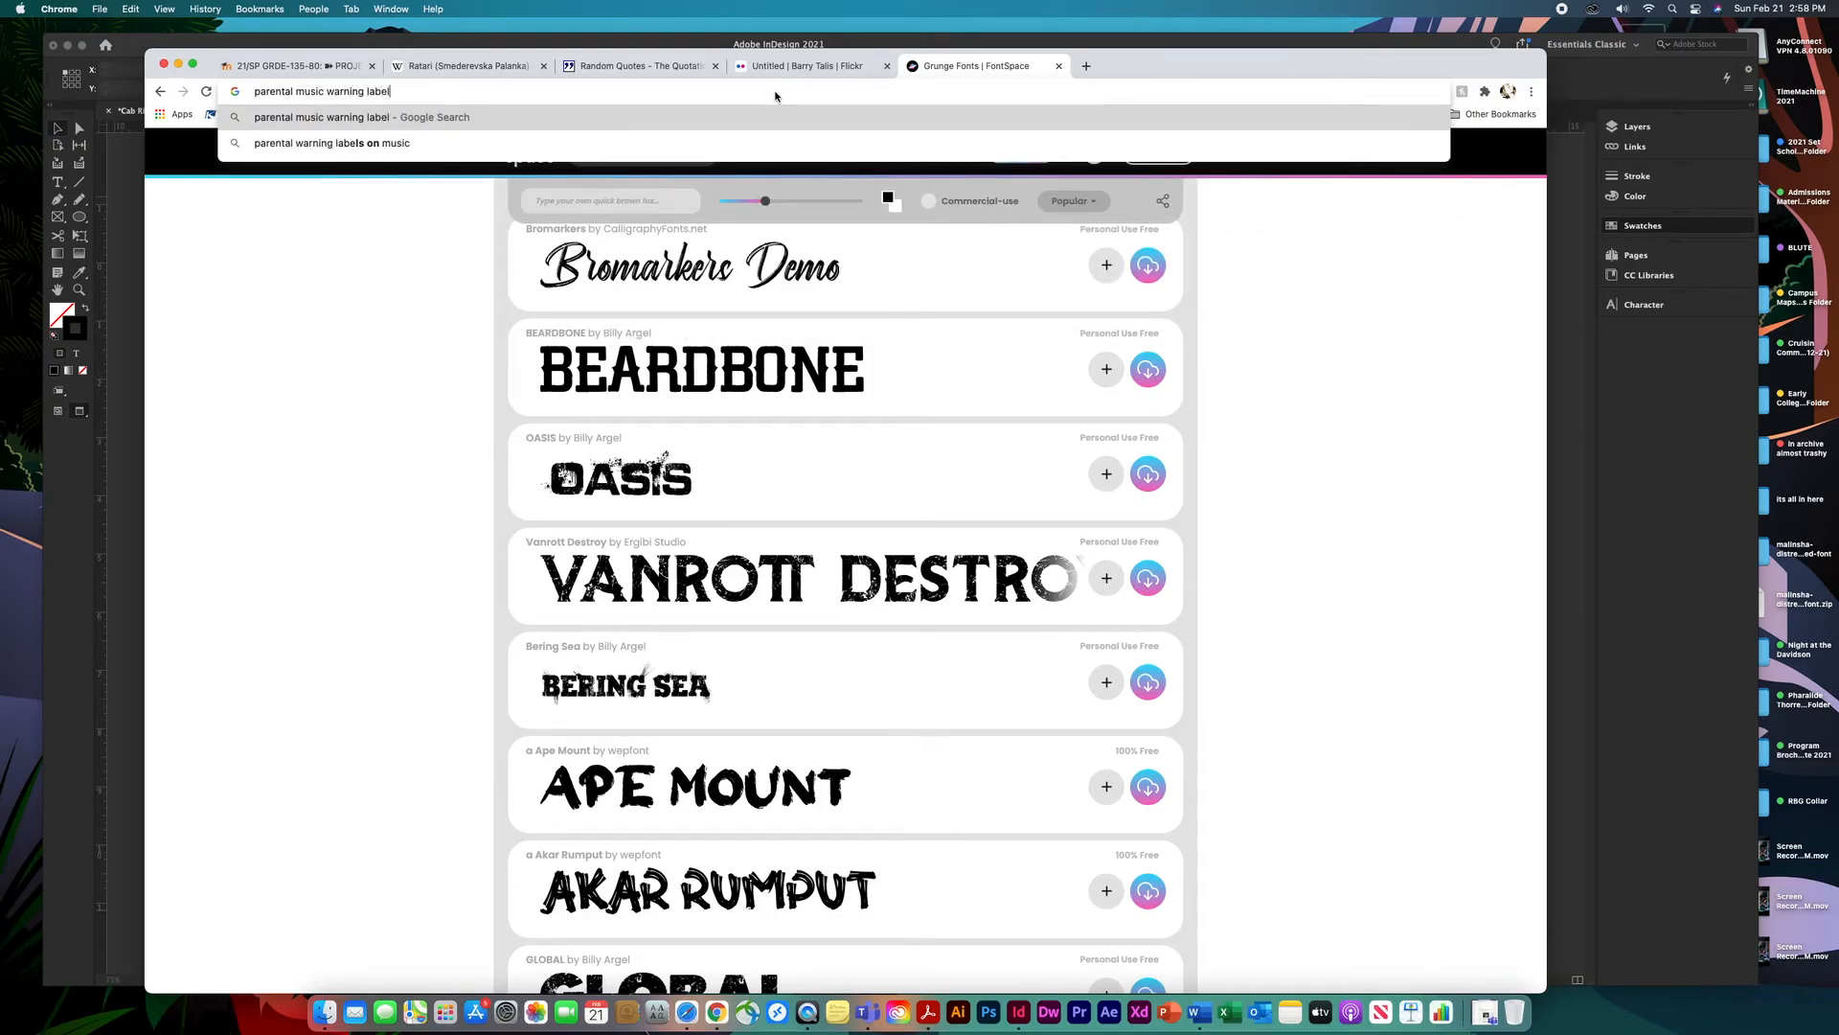
key(Return)
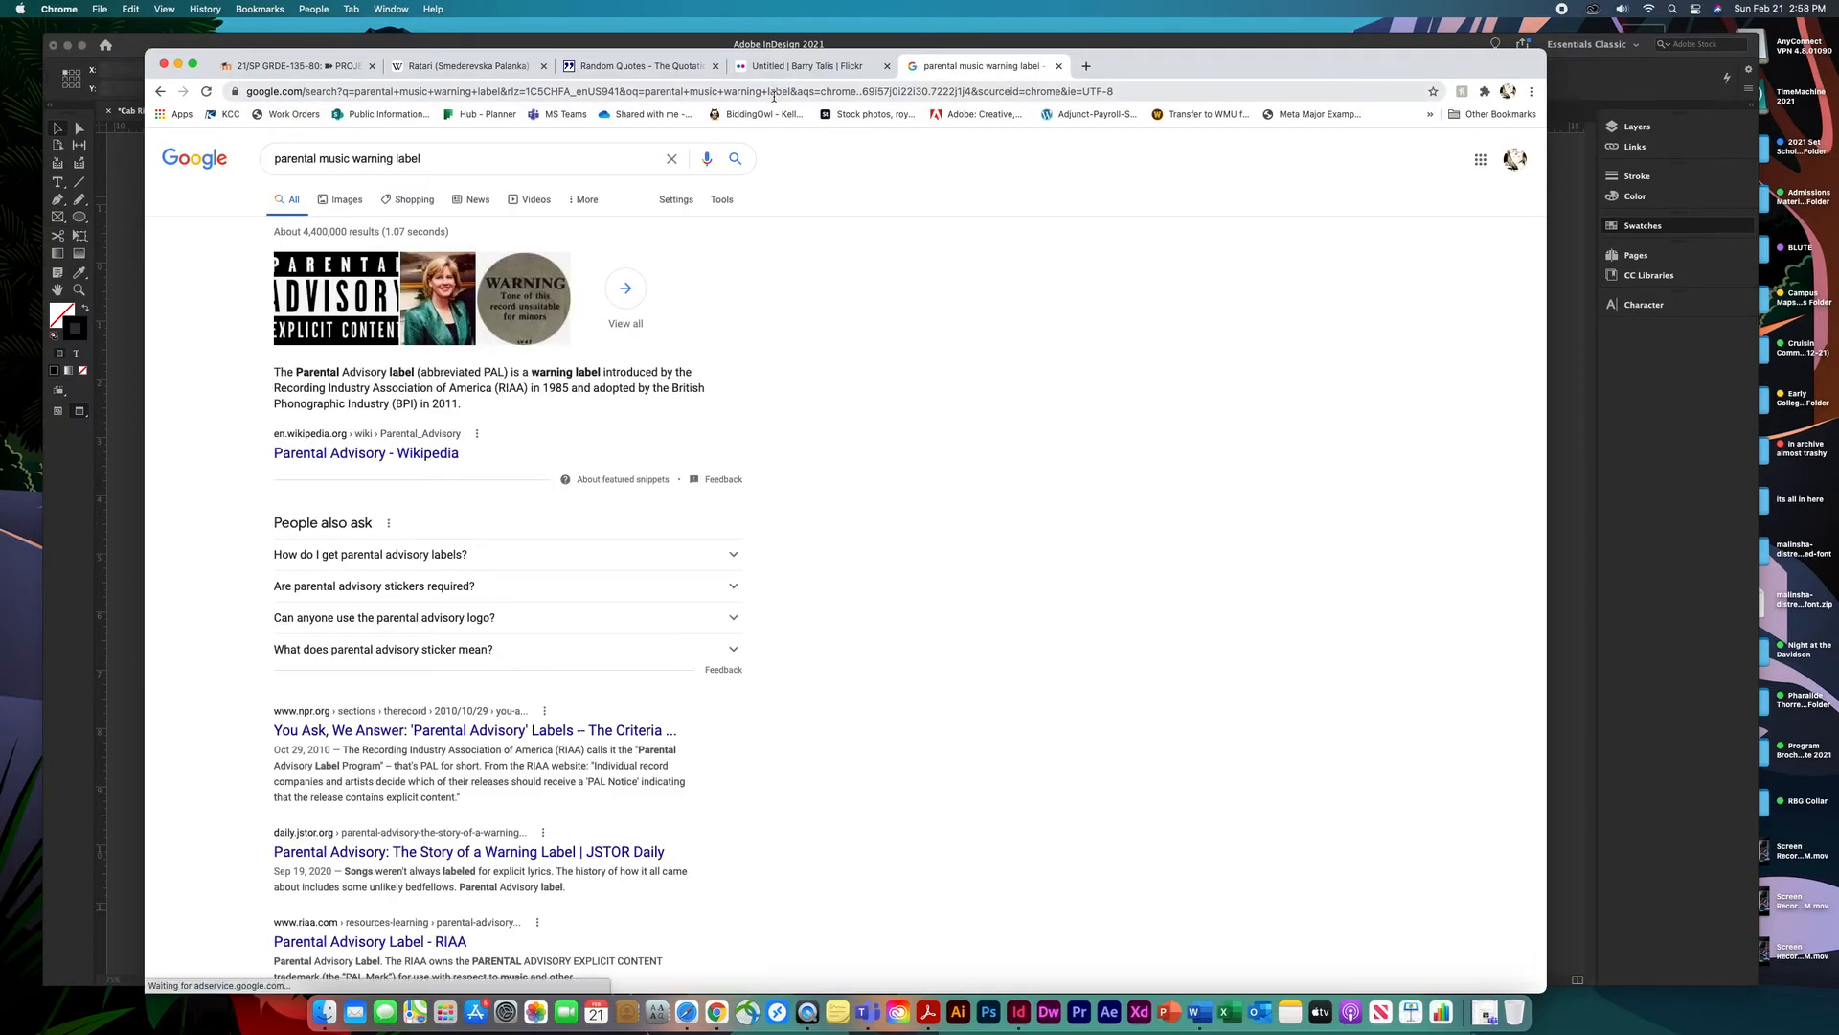
click(339, 203)
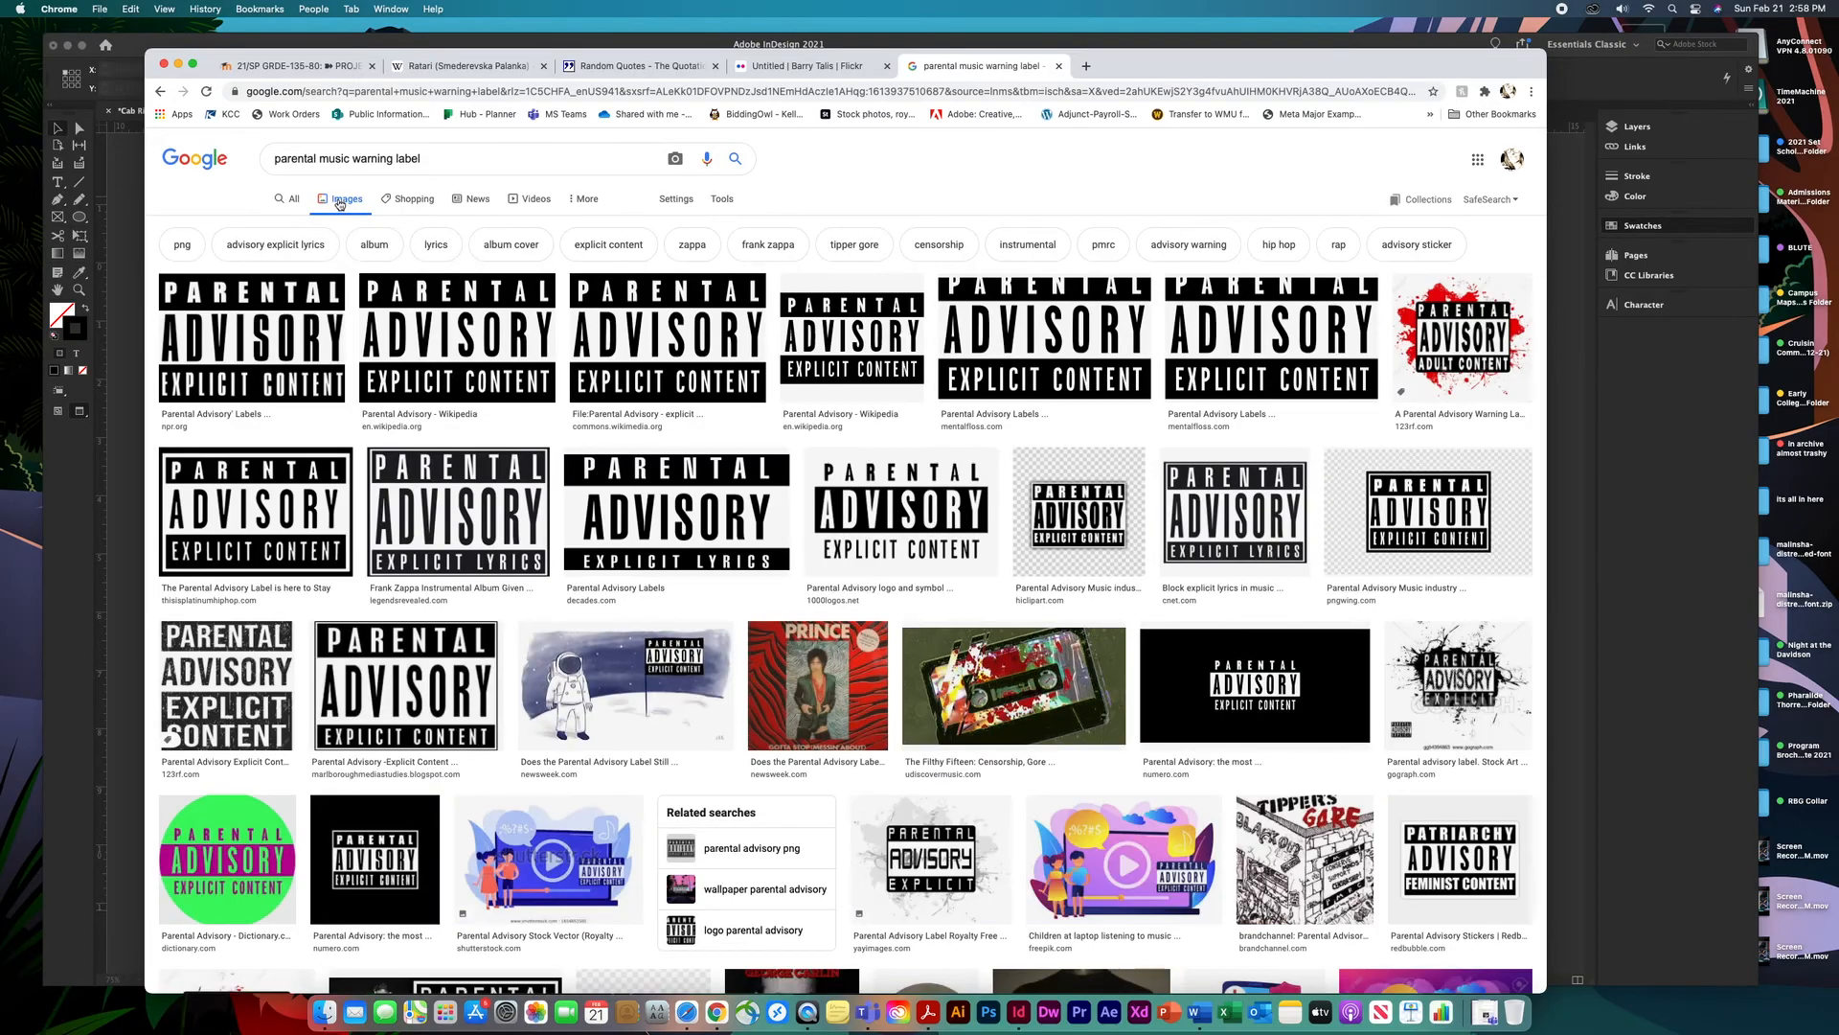
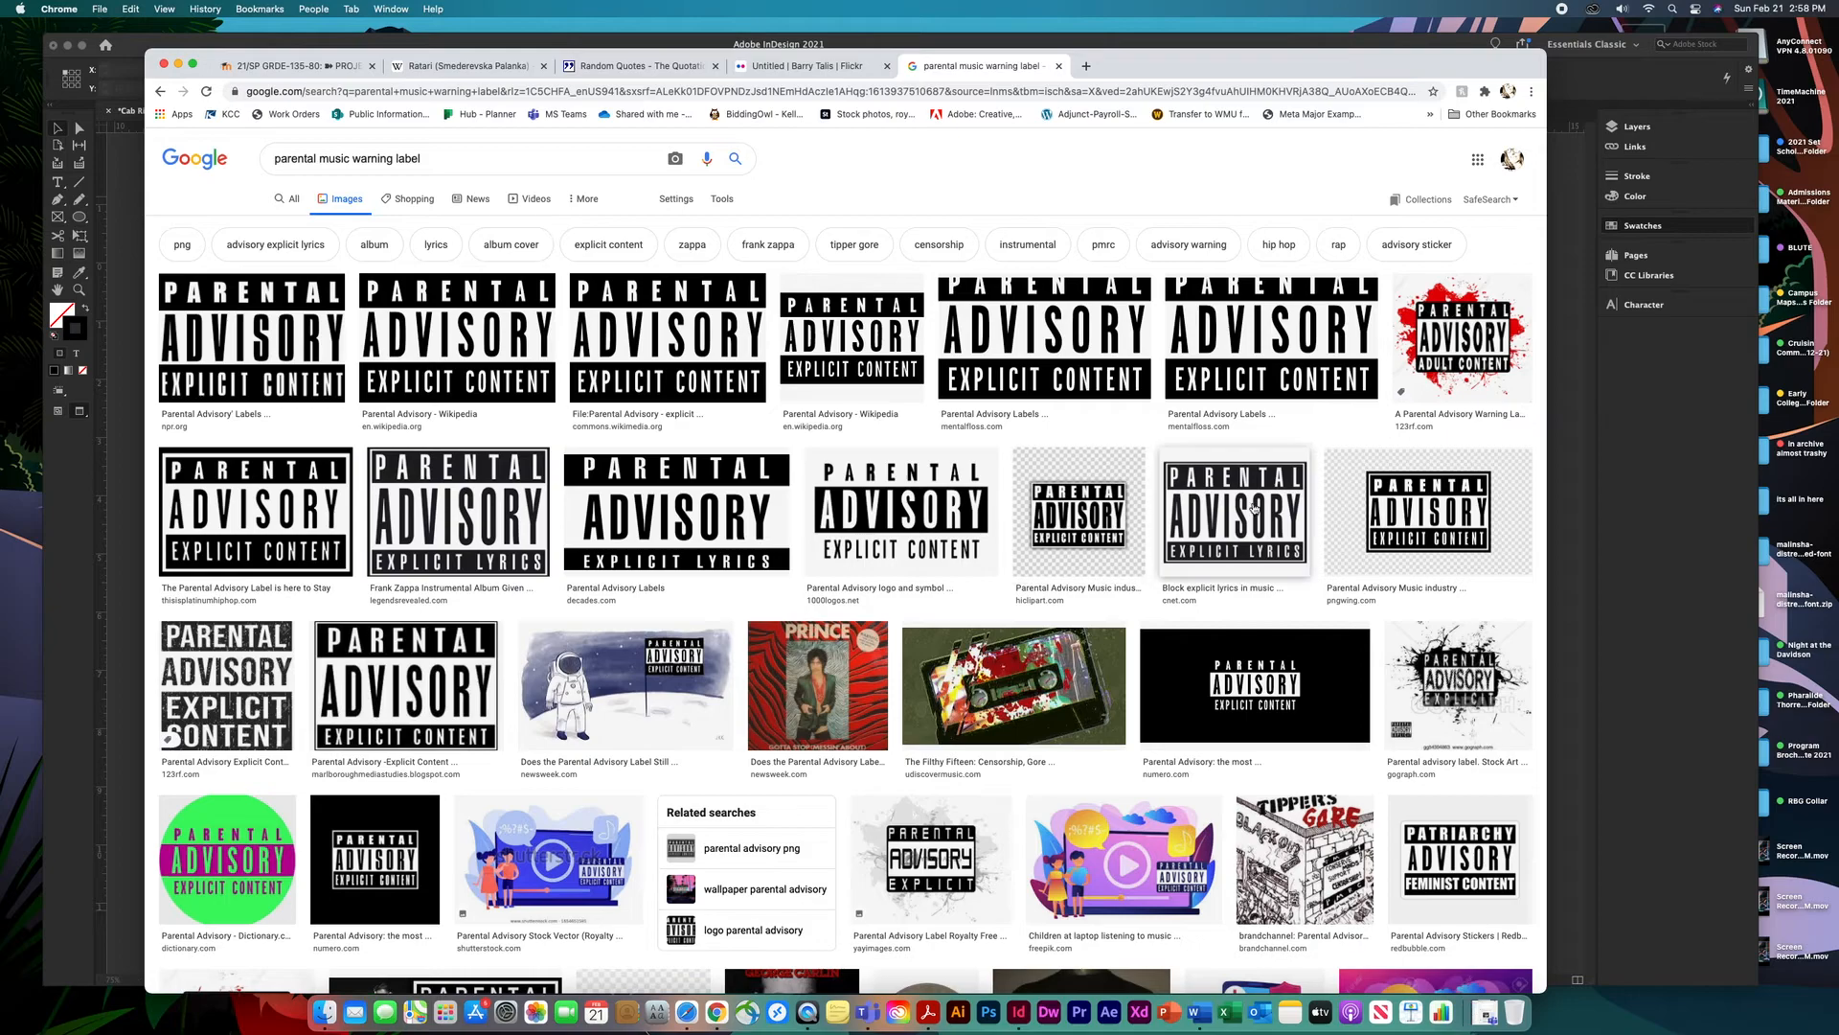
Save the Parental Advisory Explicit Content image to the Desktop as JPEG file Parental-Advisory, and switch back to InDesign.
click(285, 517)
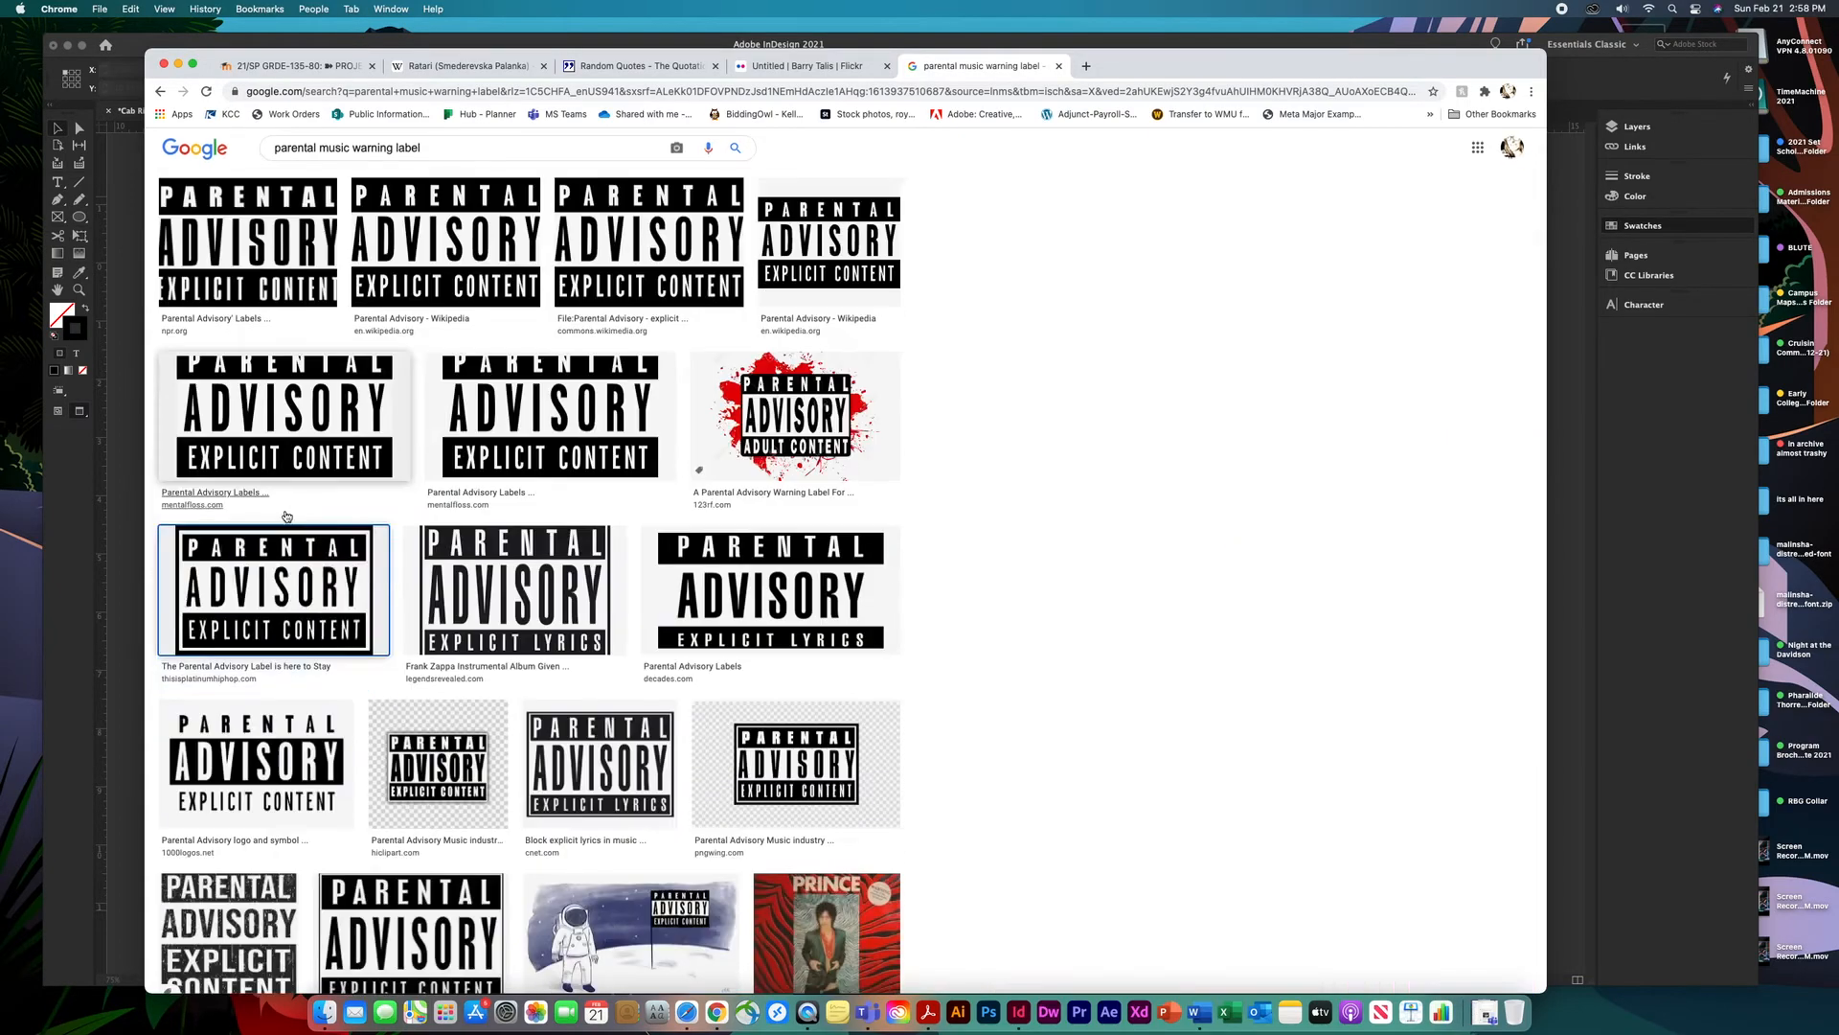
right_click(1049, 360)
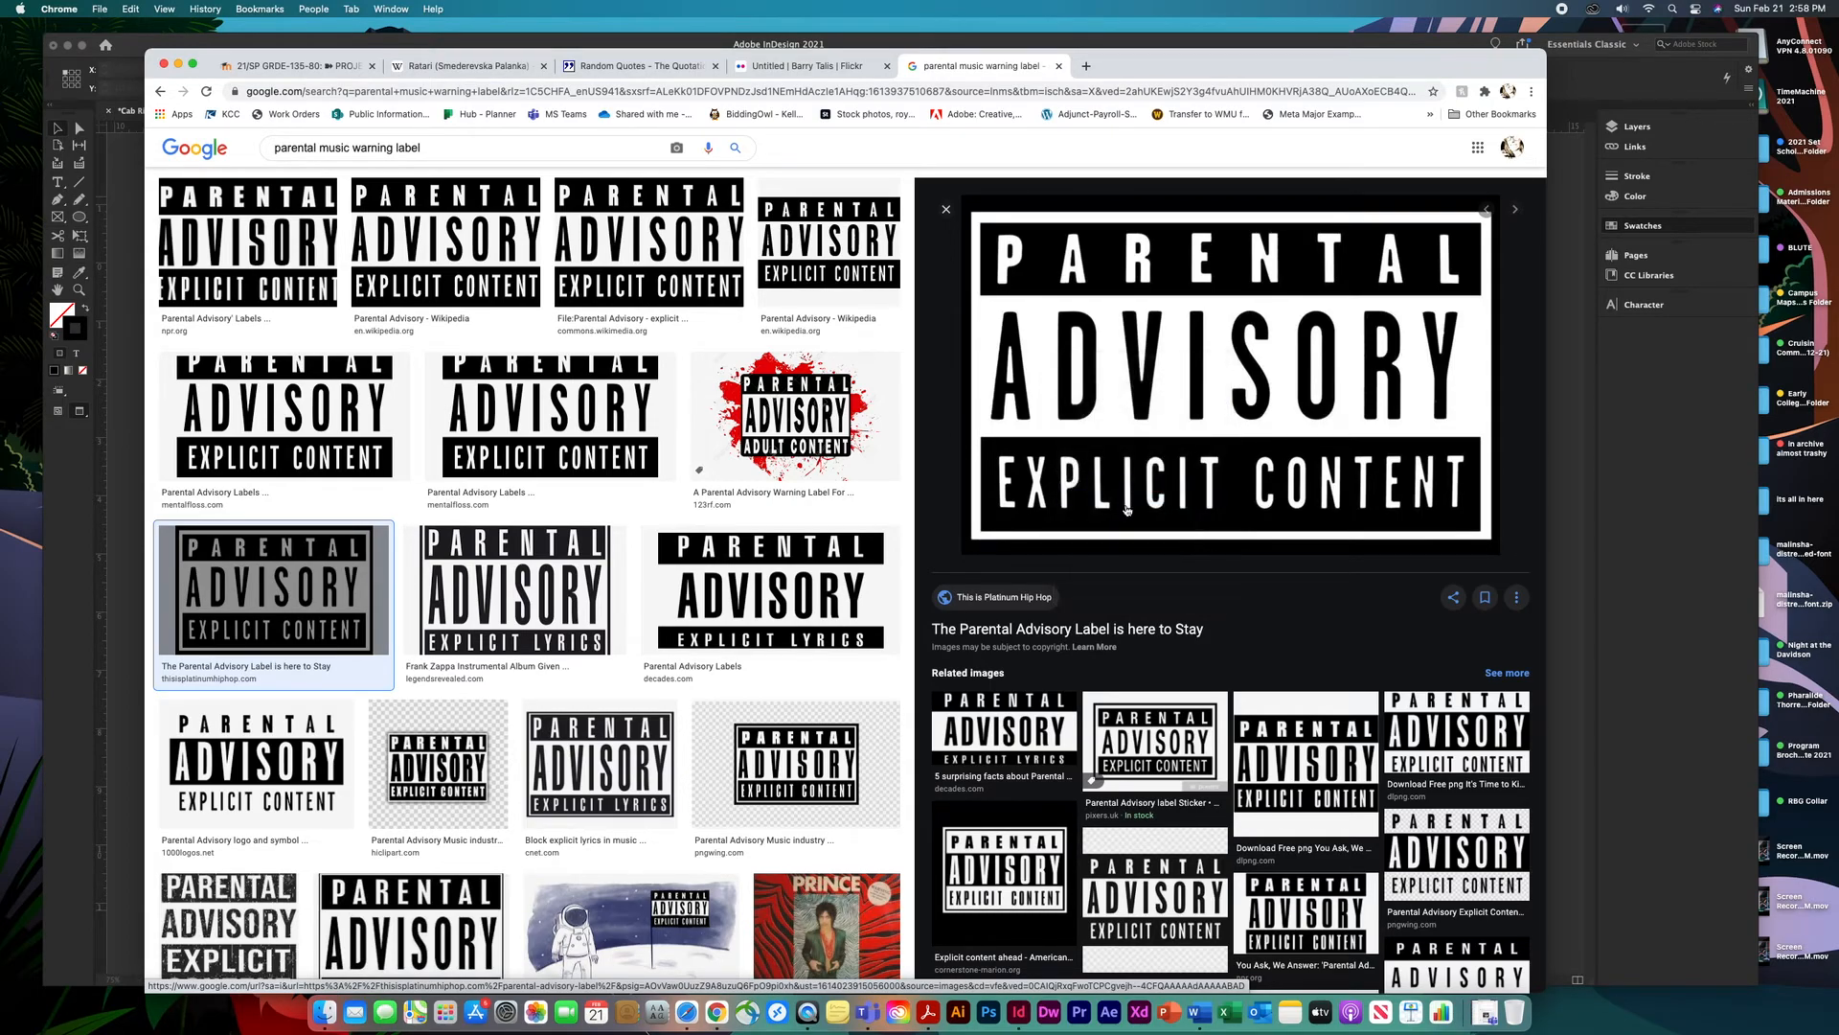
click(1111, 504)
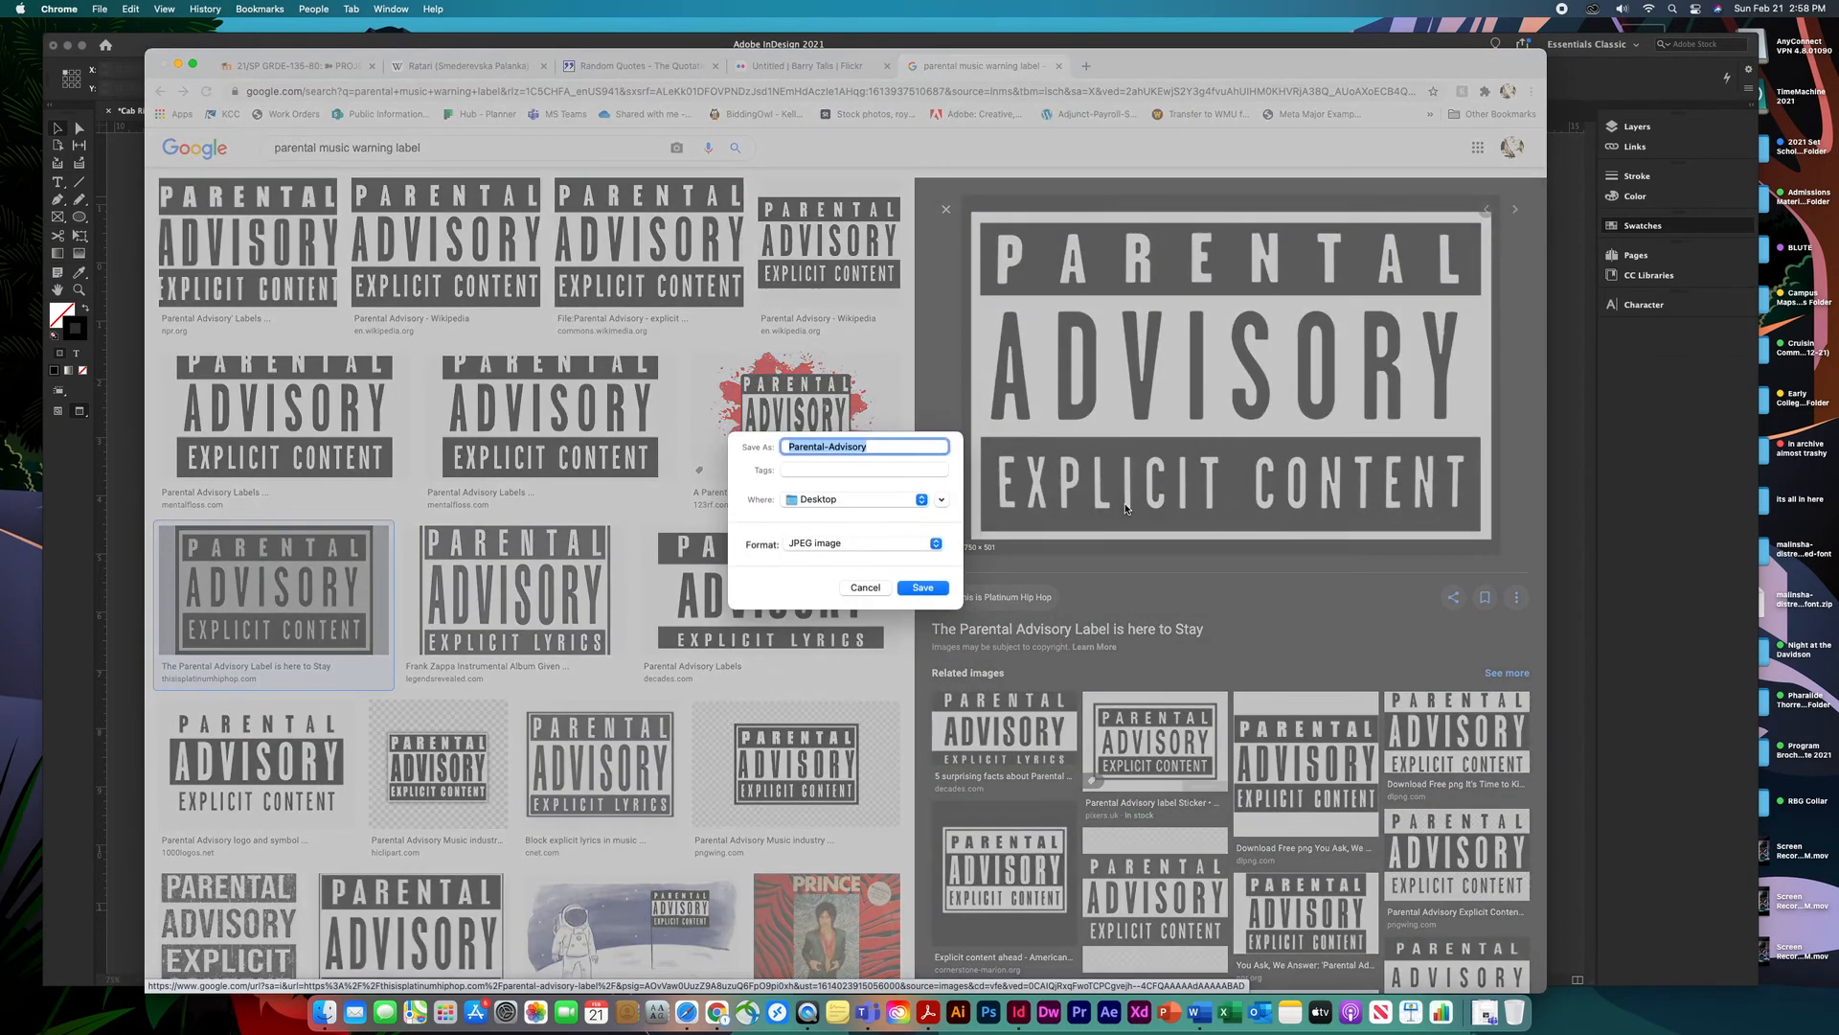
click(924, 588)
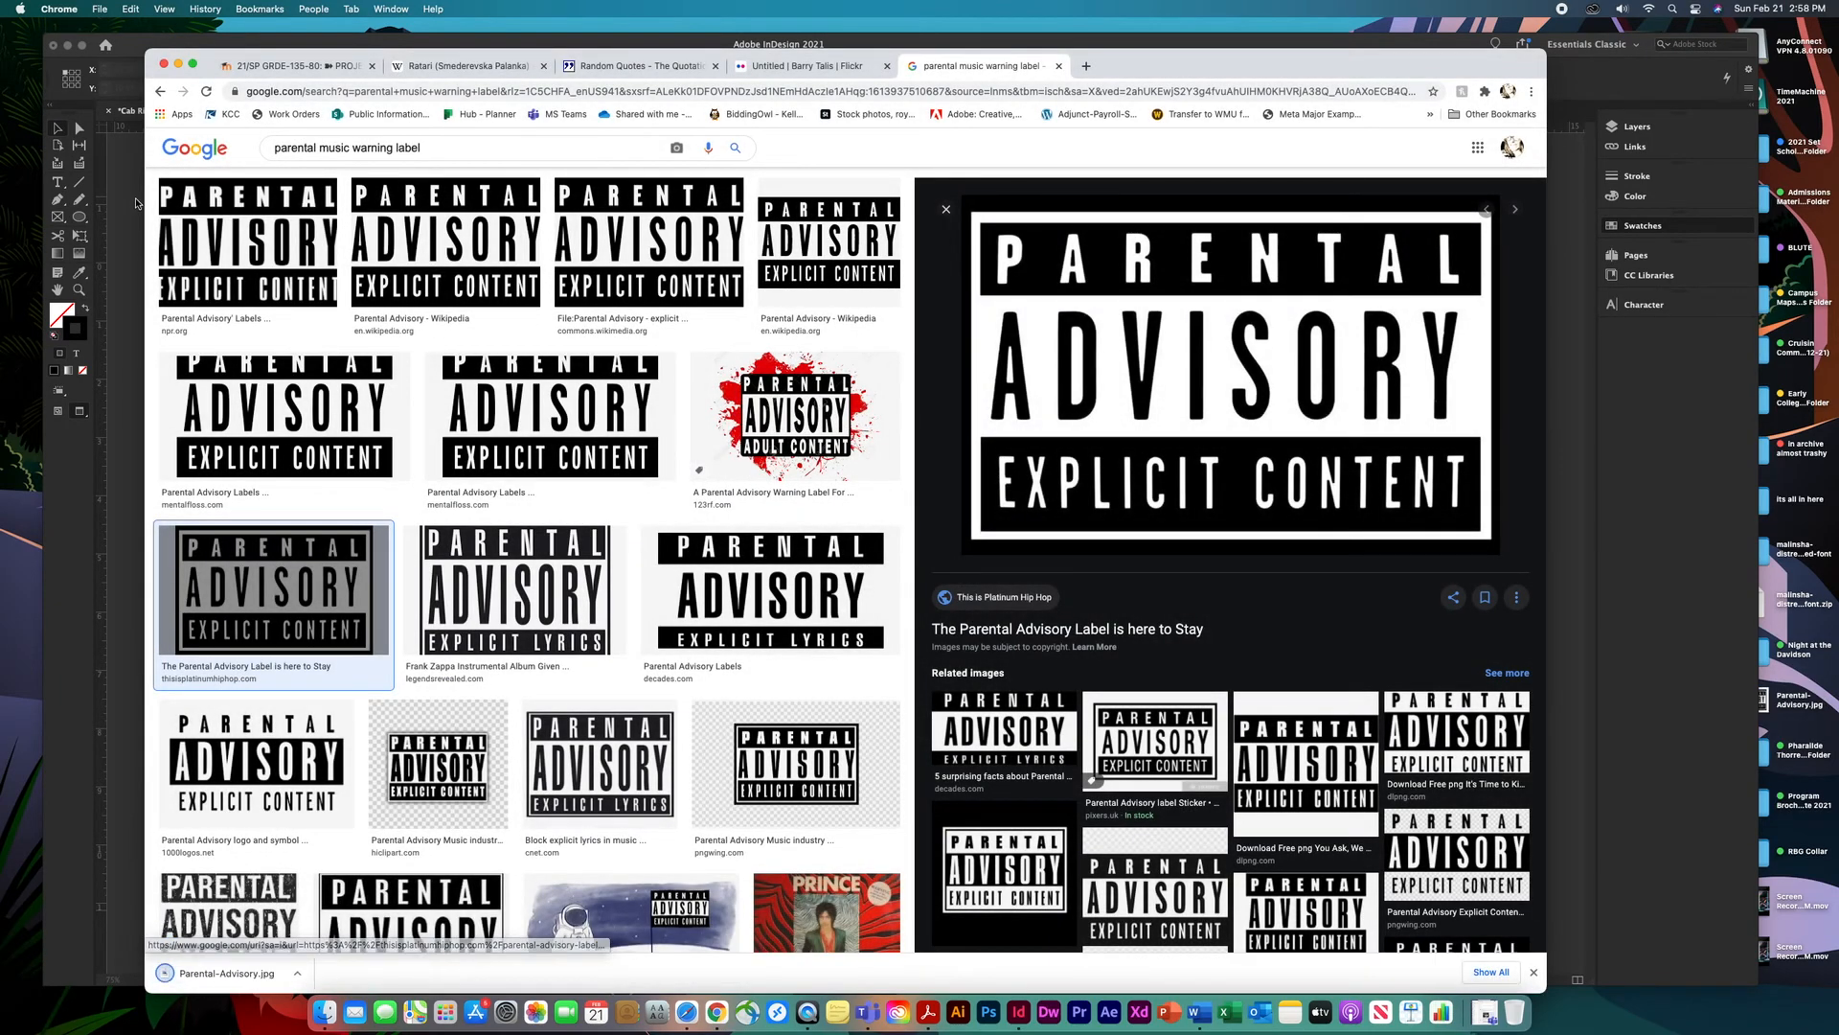
key(super+Tab)
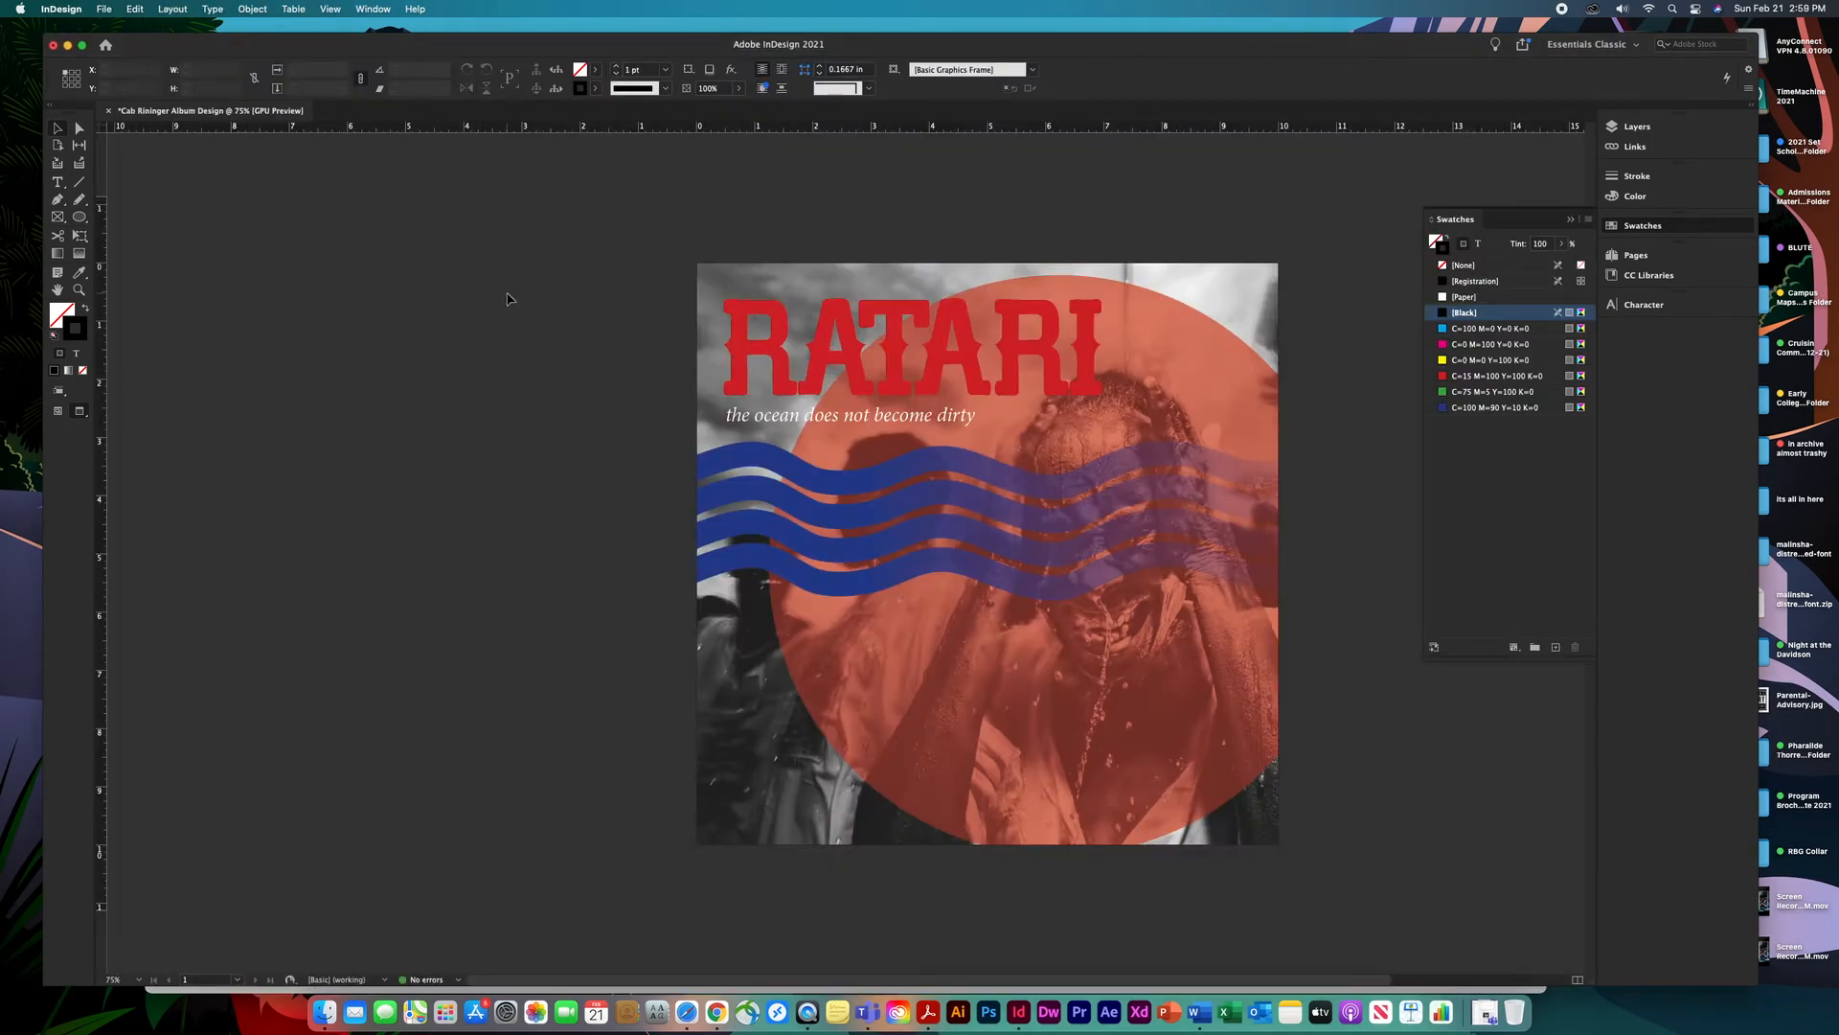
key(super+d)
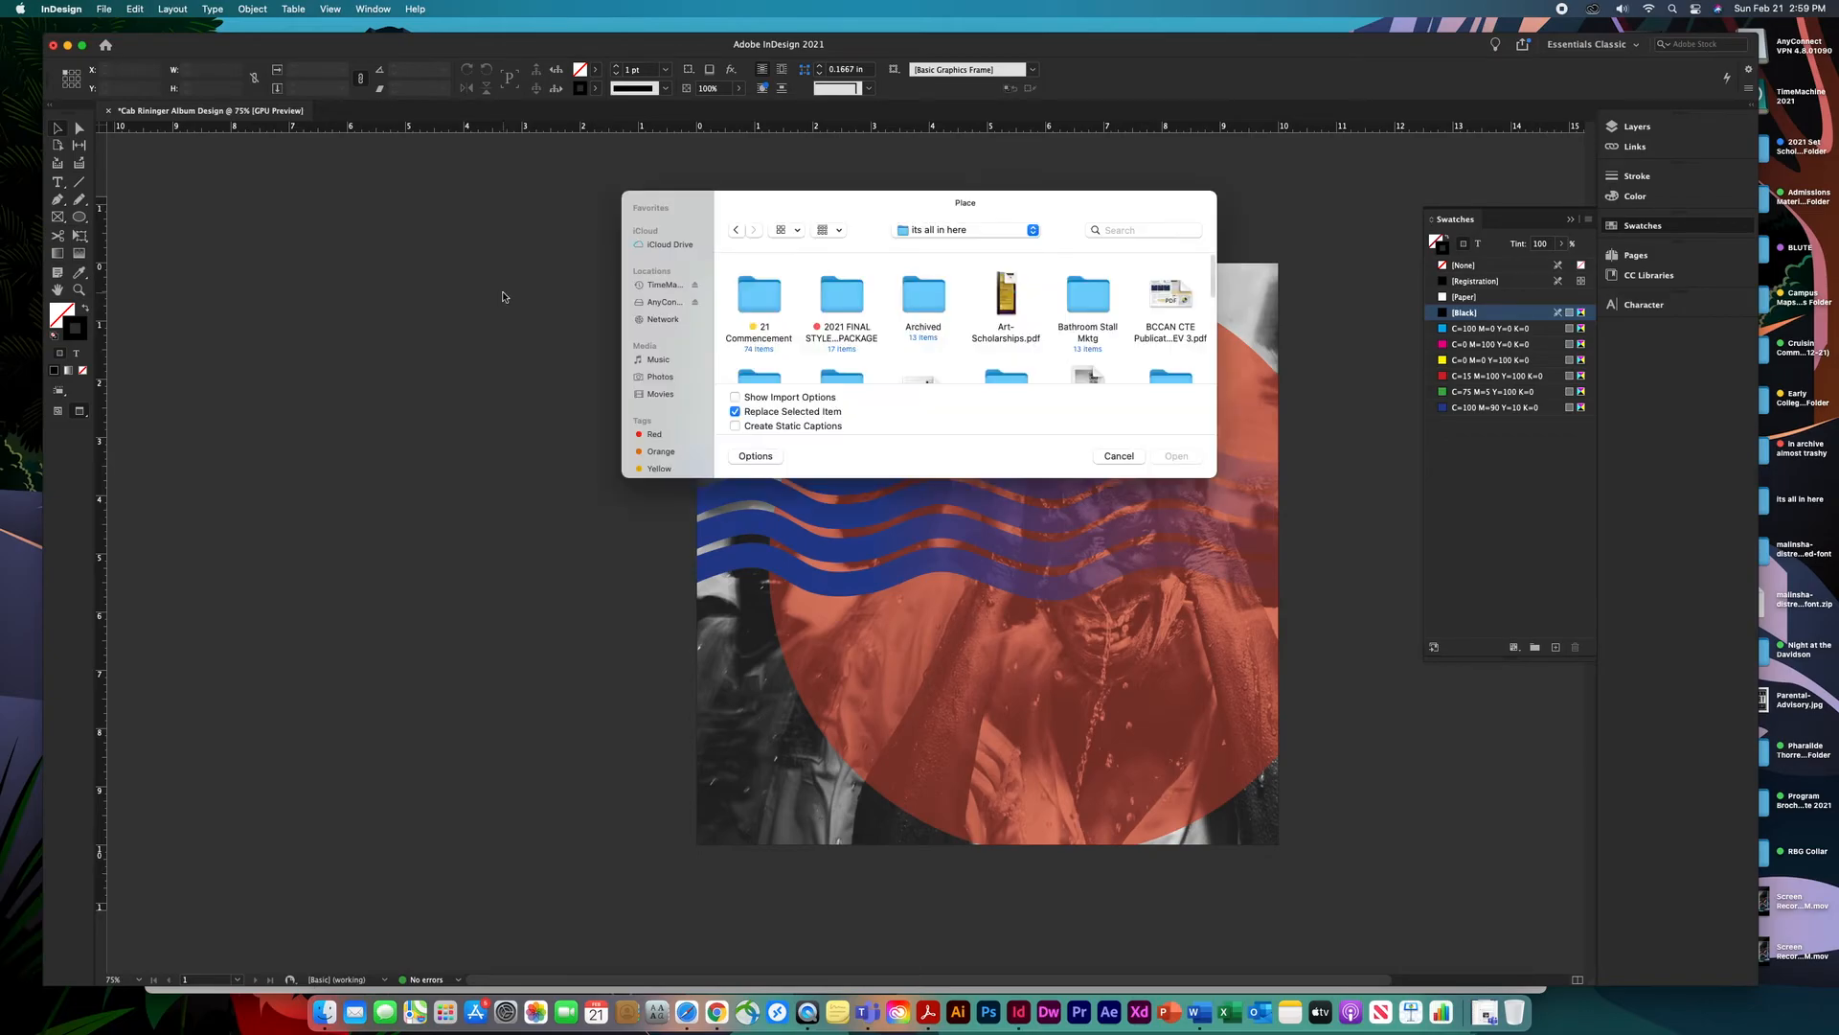
scroll(675, 341, down, 2)
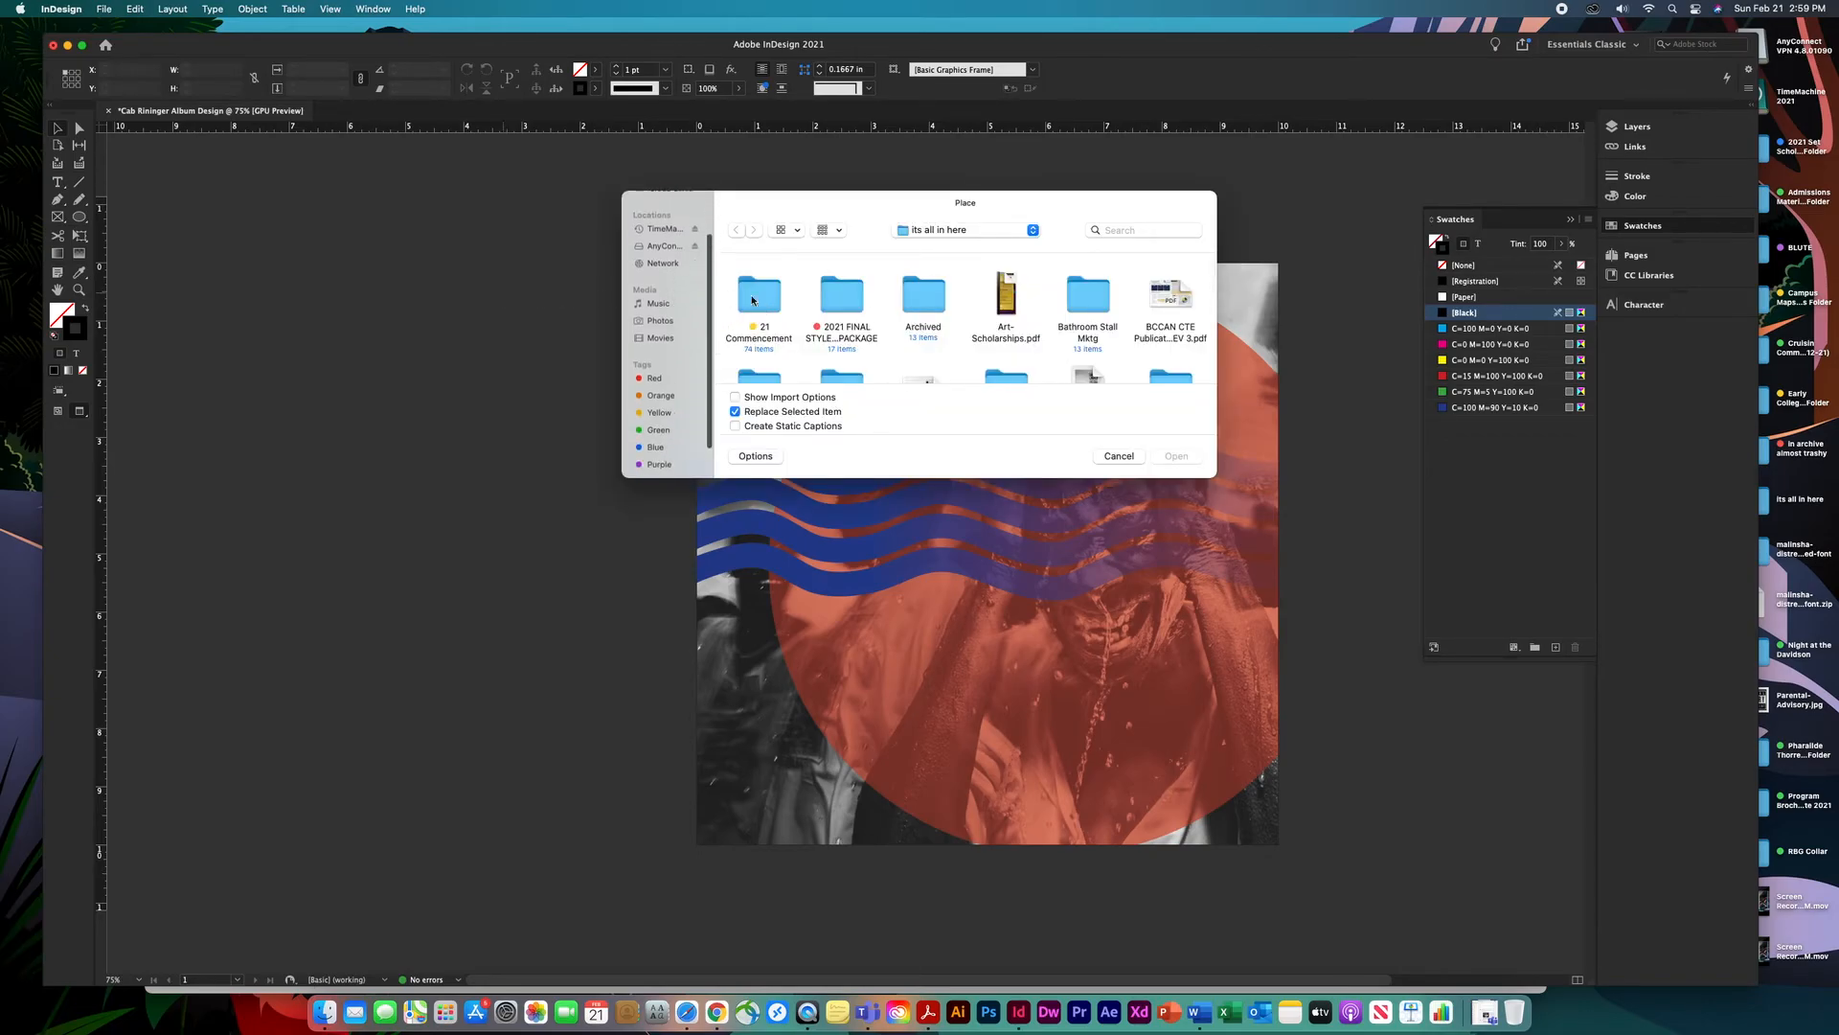
scroll(1042, 323, down, 5)
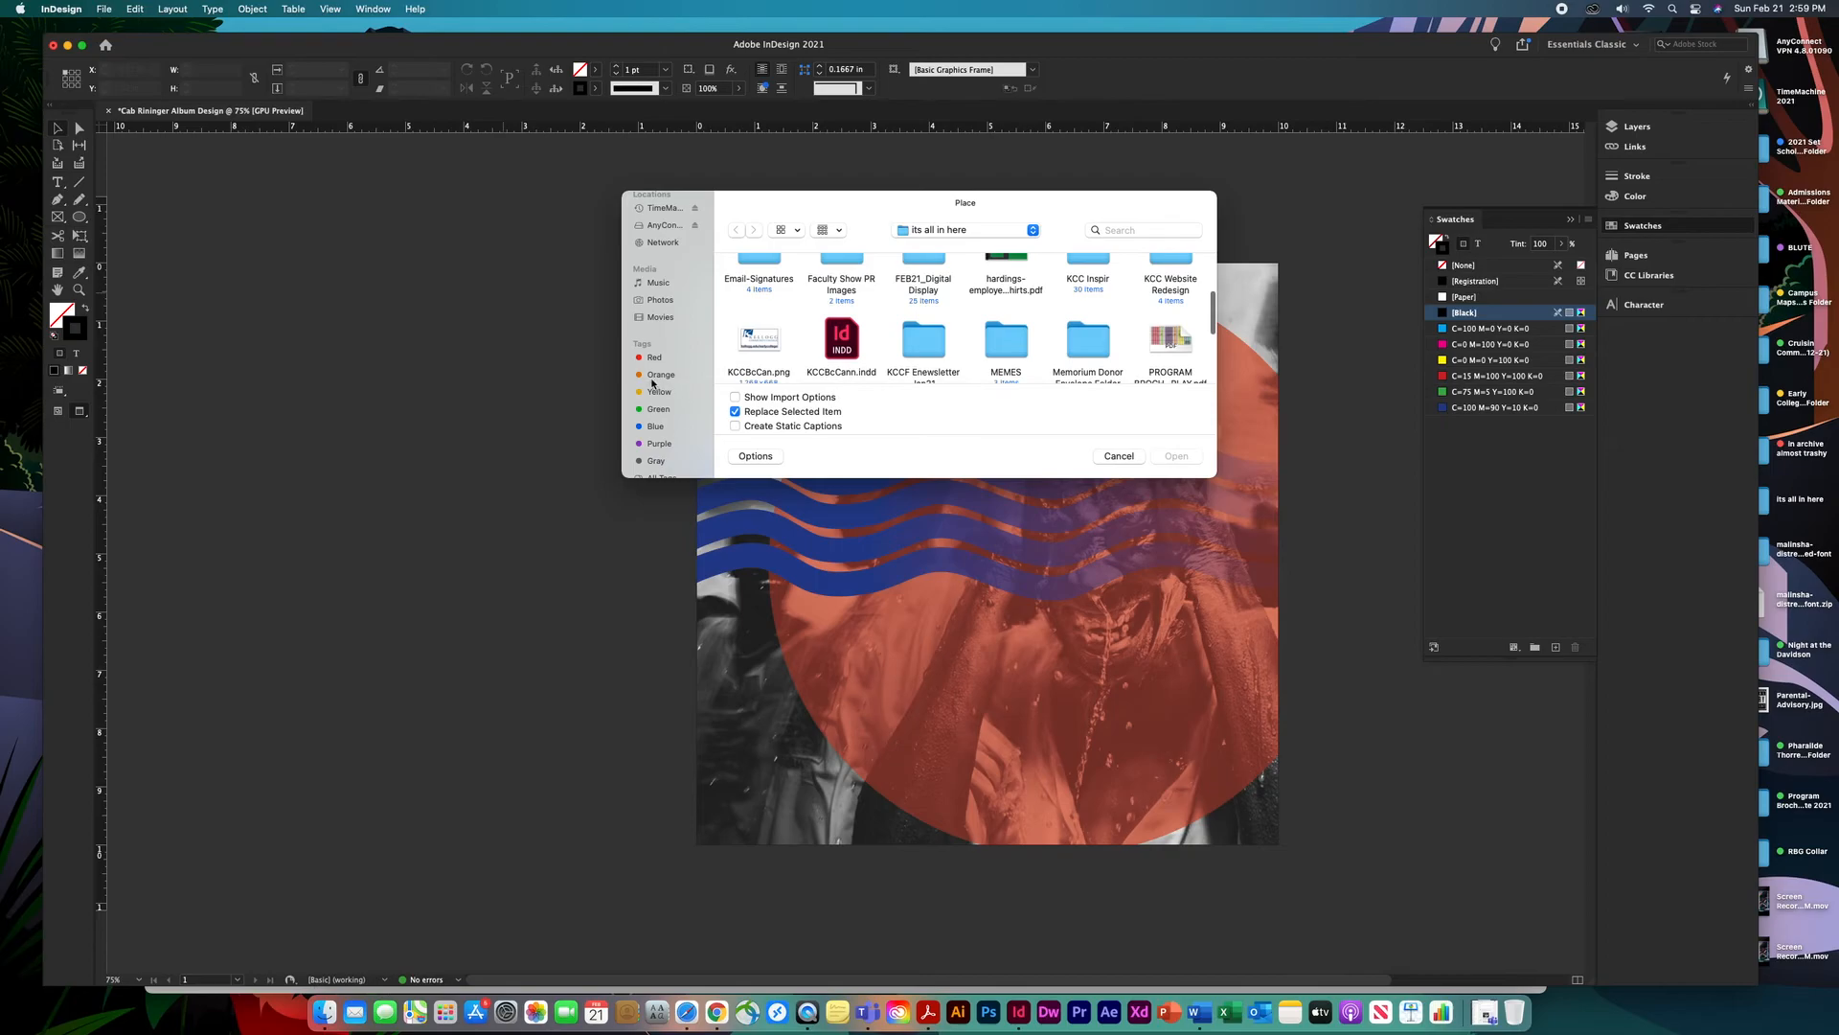
scroll(939, 354, down, 5)
scroll(938, 355, down, 2)
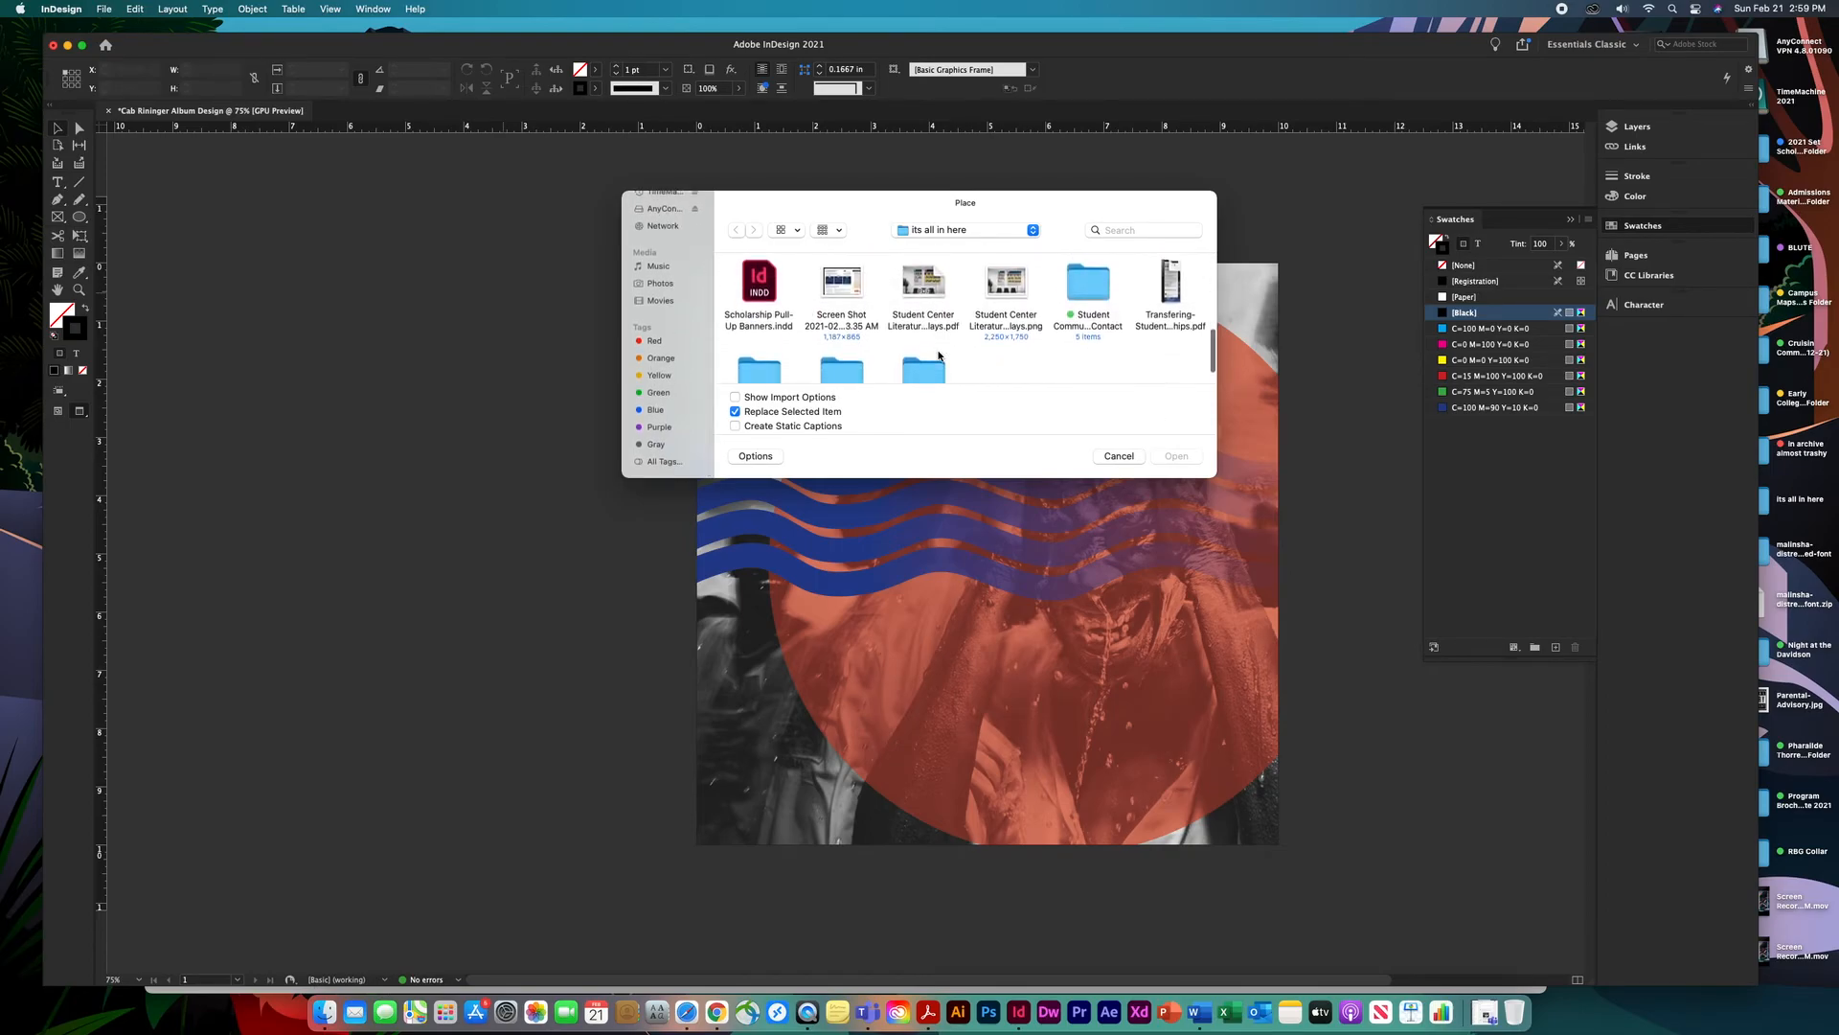
scroll(938, 354, up, 12)
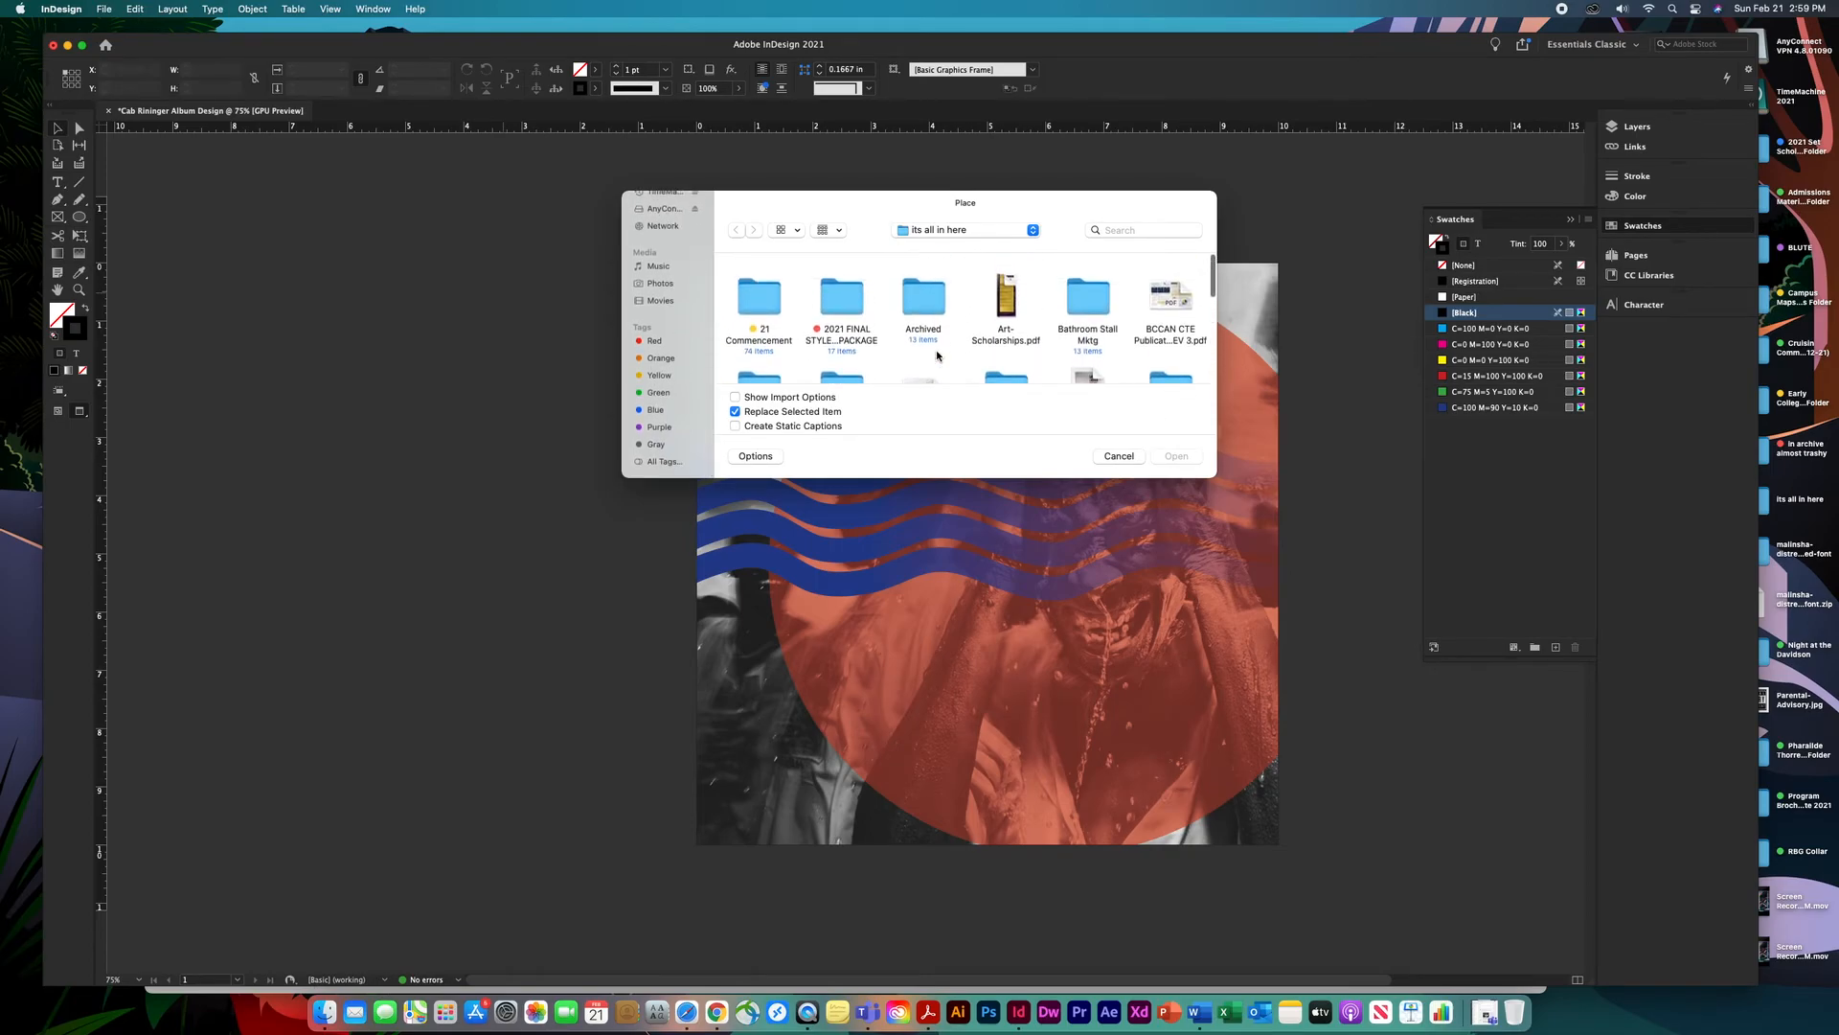
scroll(937, 355, down, 4)
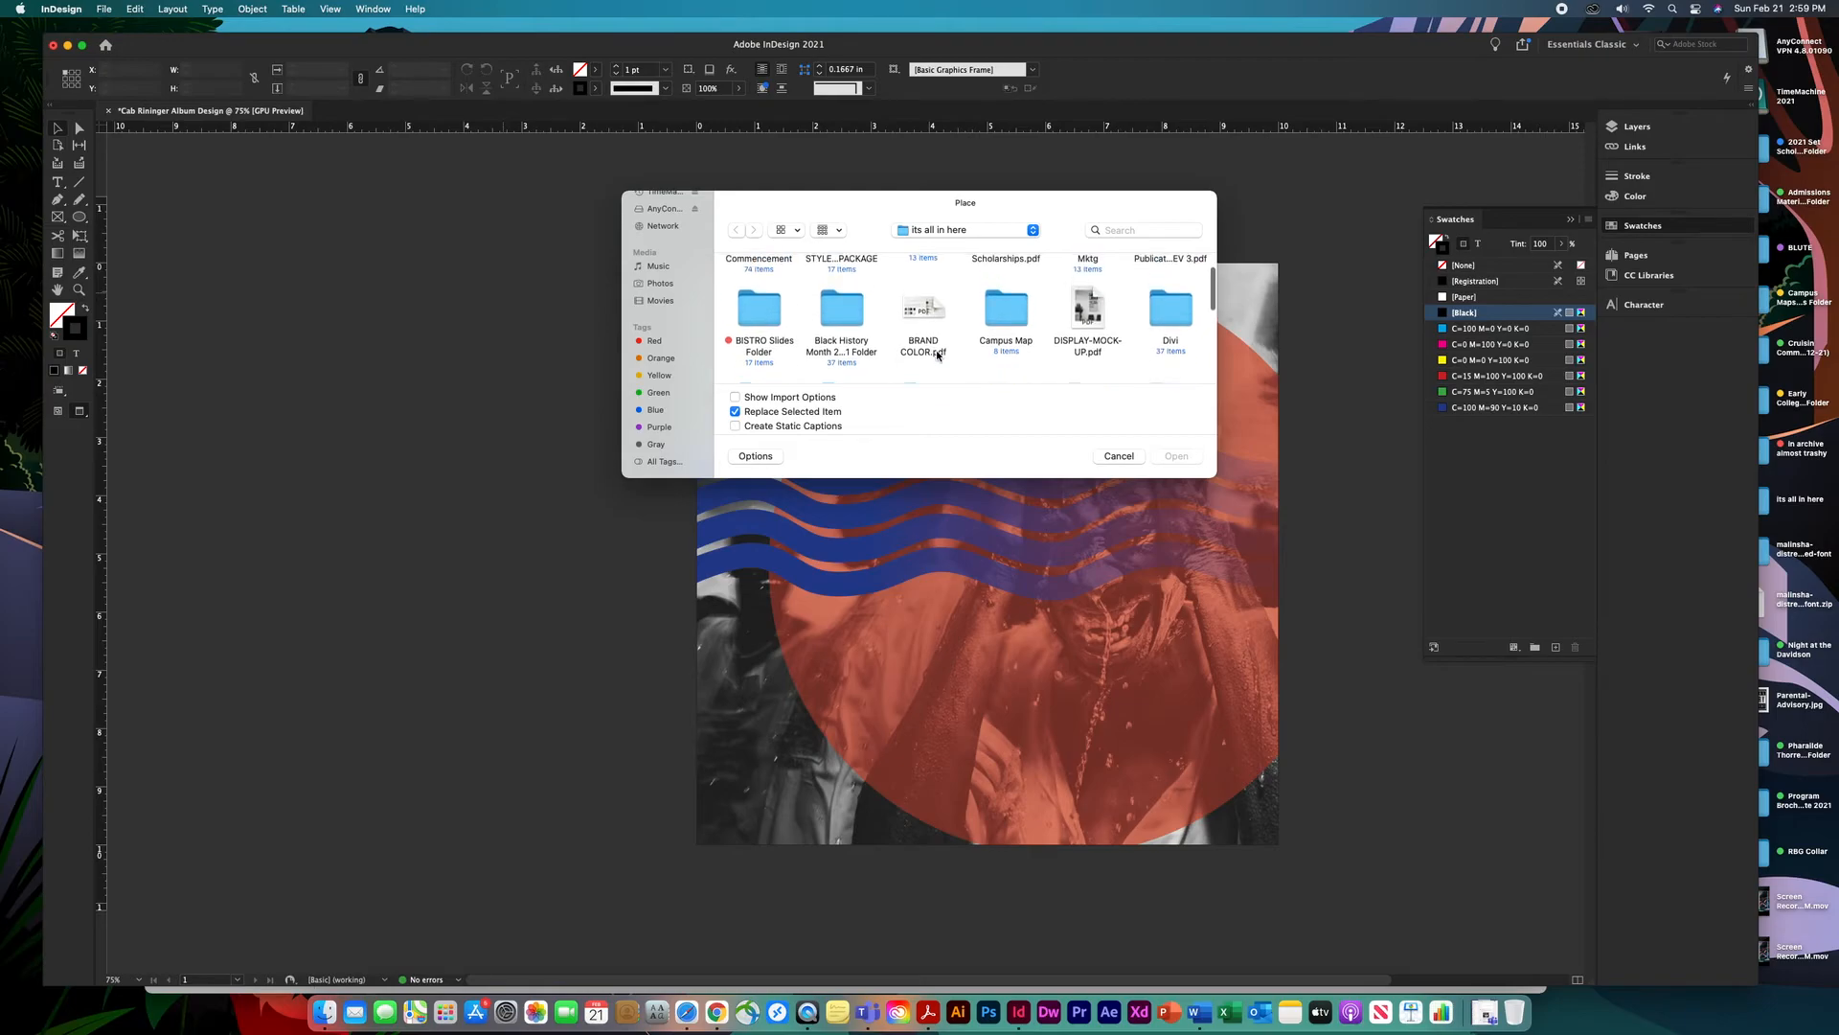
scroll(936, 355, down, 8)
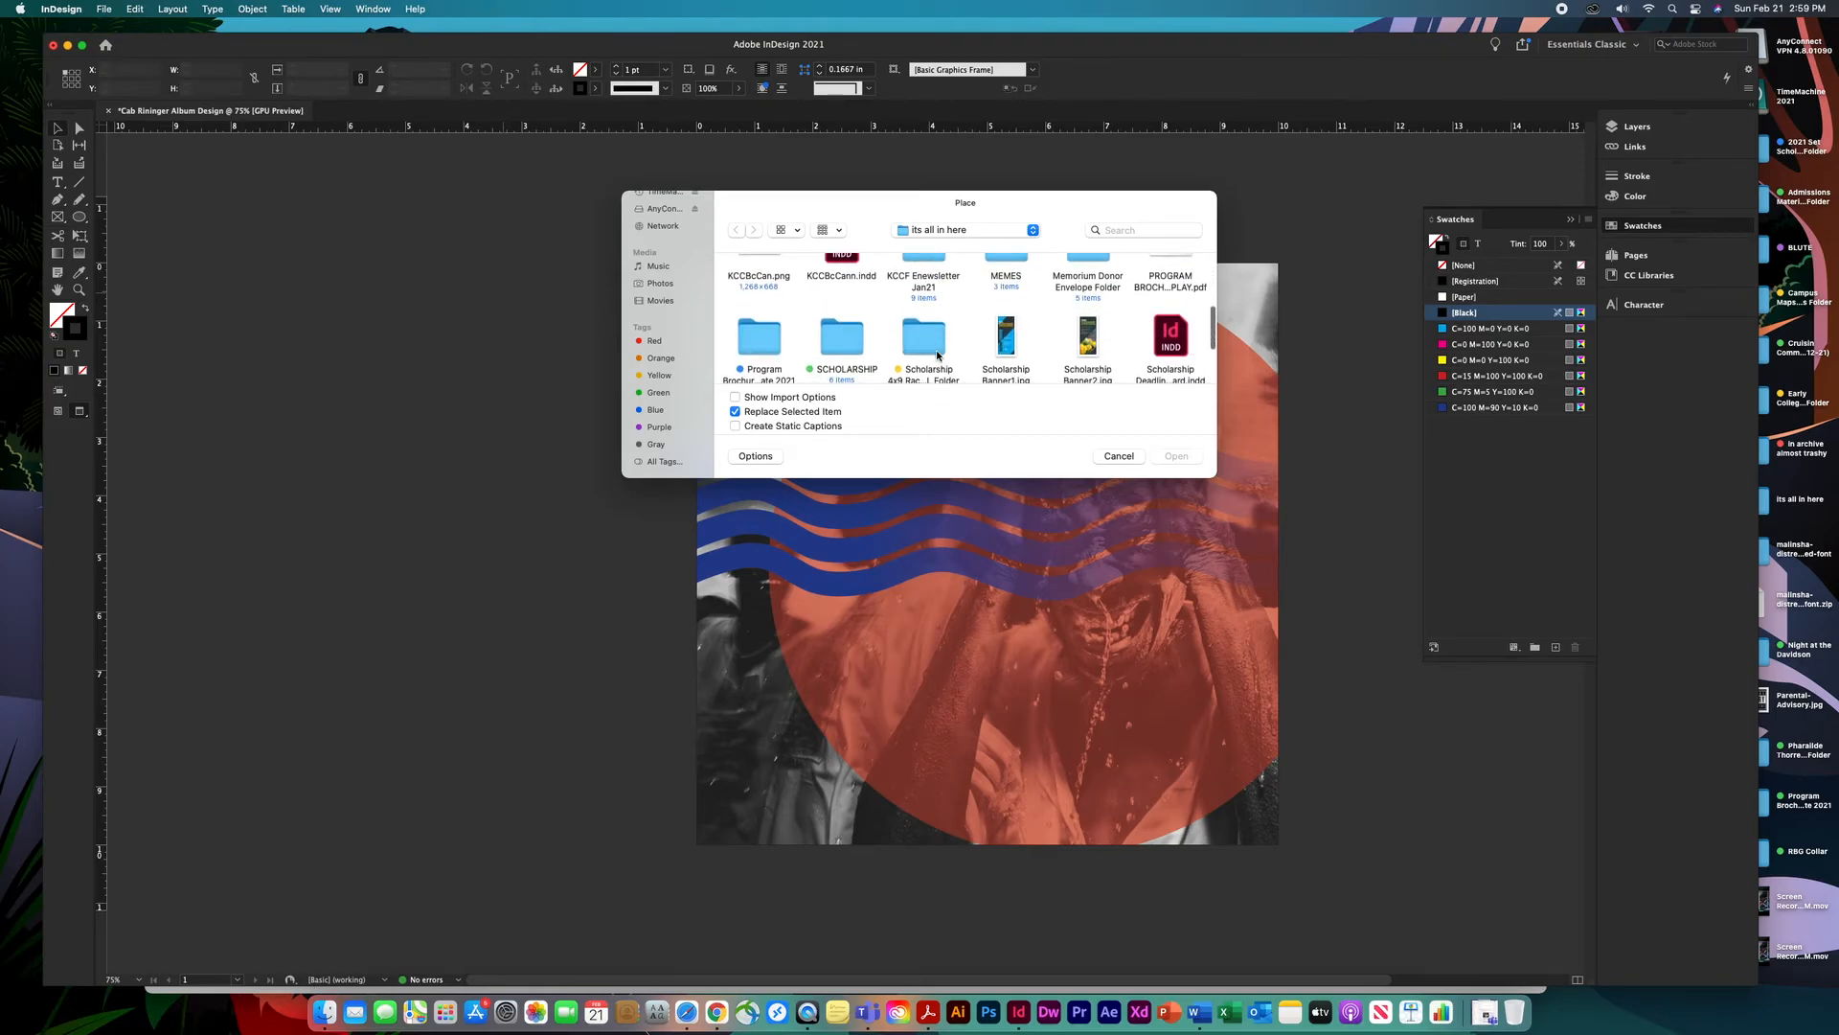
scroll(936, 355, down, 2)
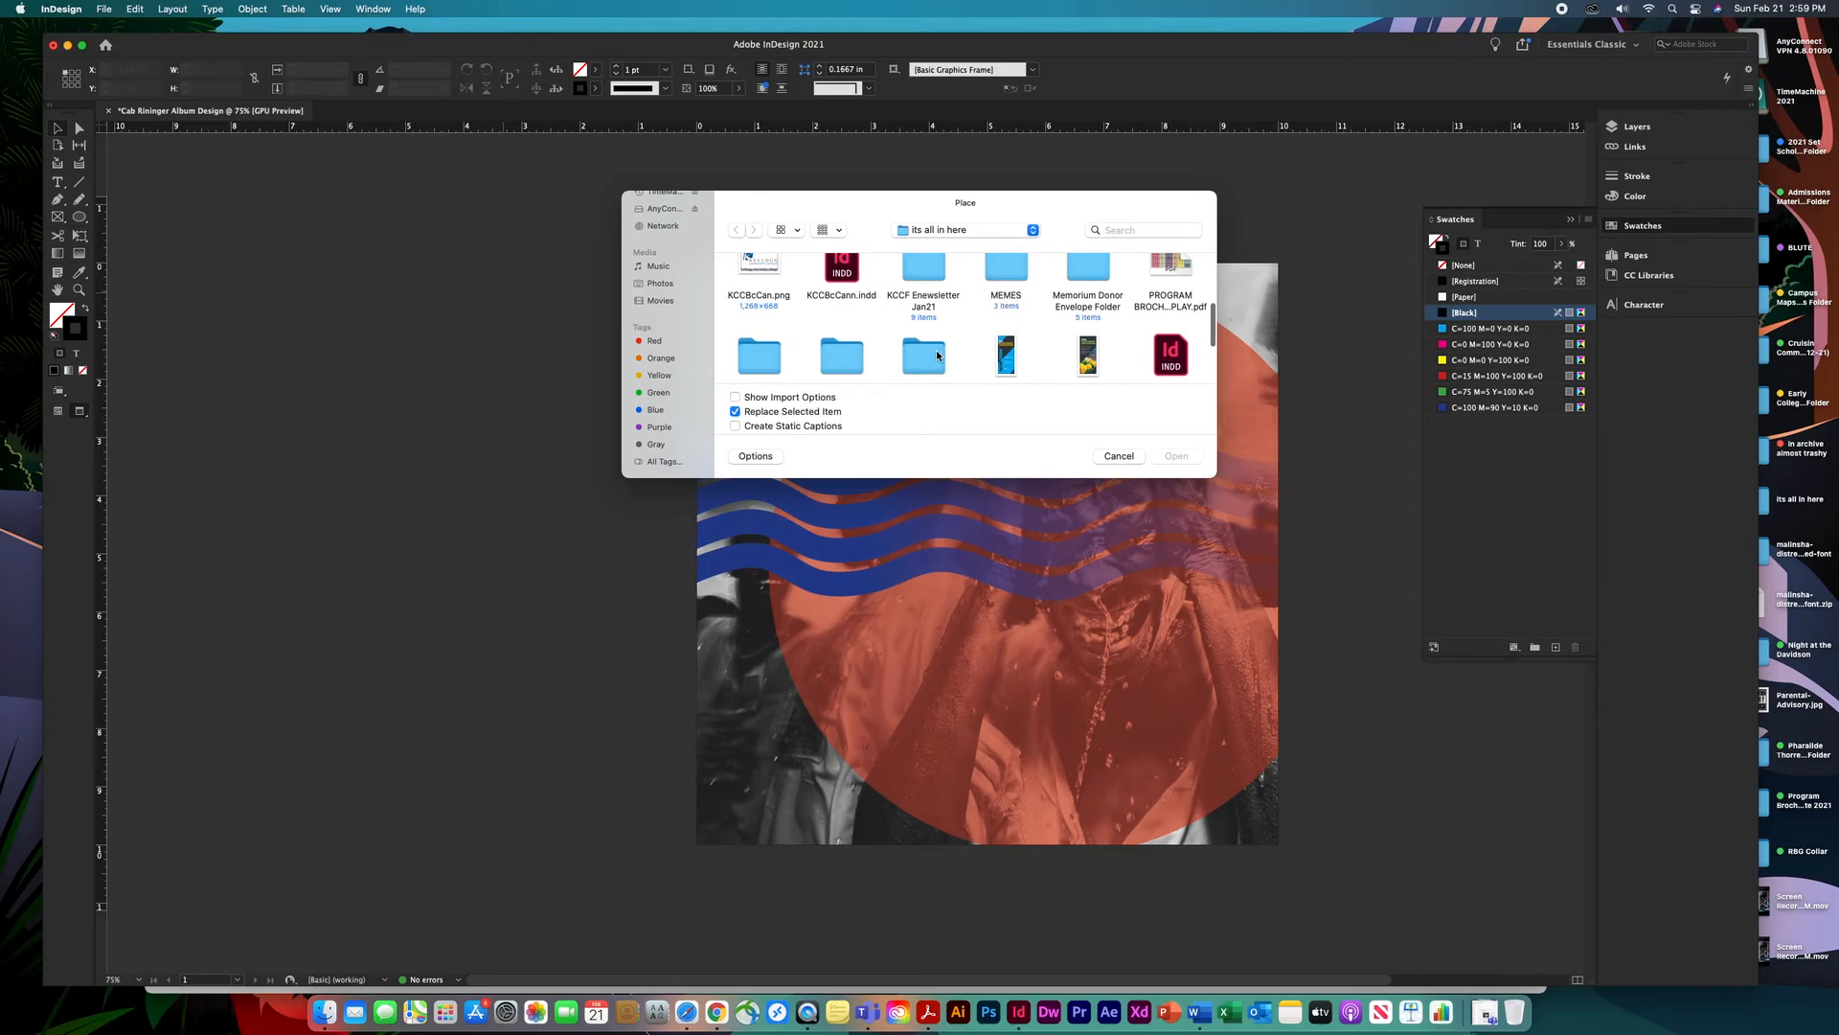
scroll(937, 356, down, 5)
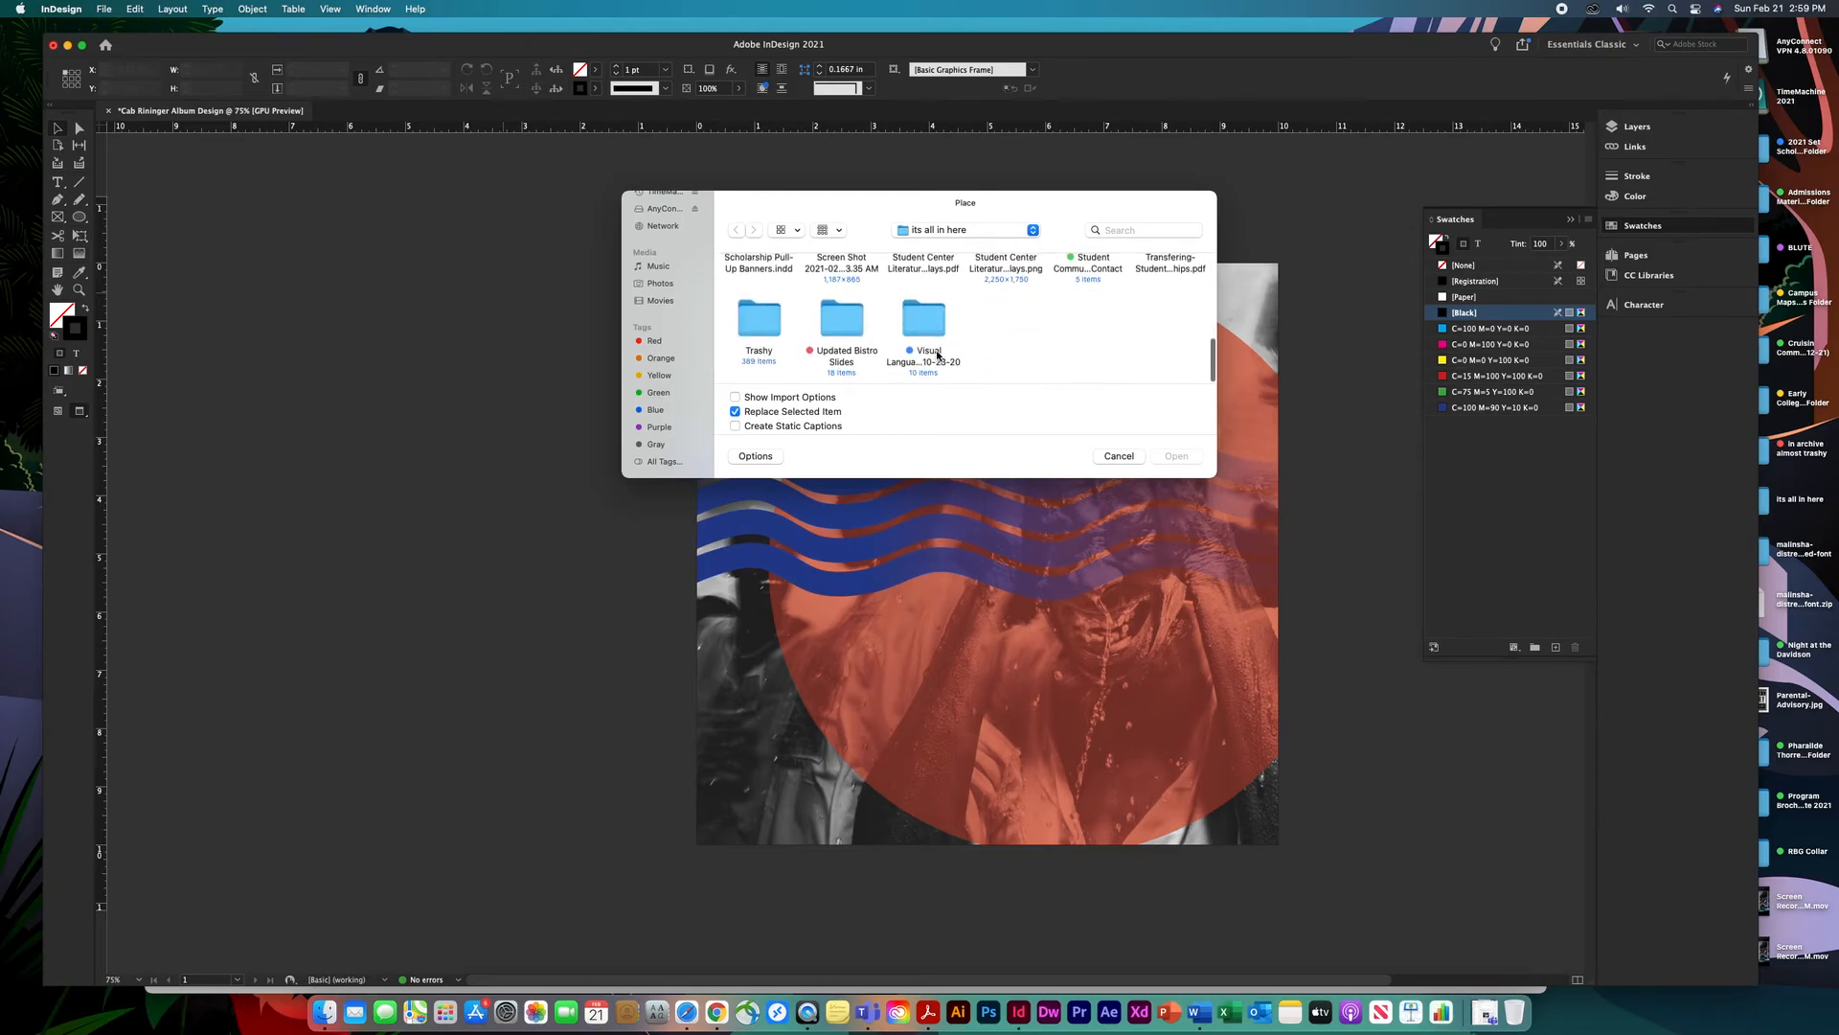
click(1119, 456)
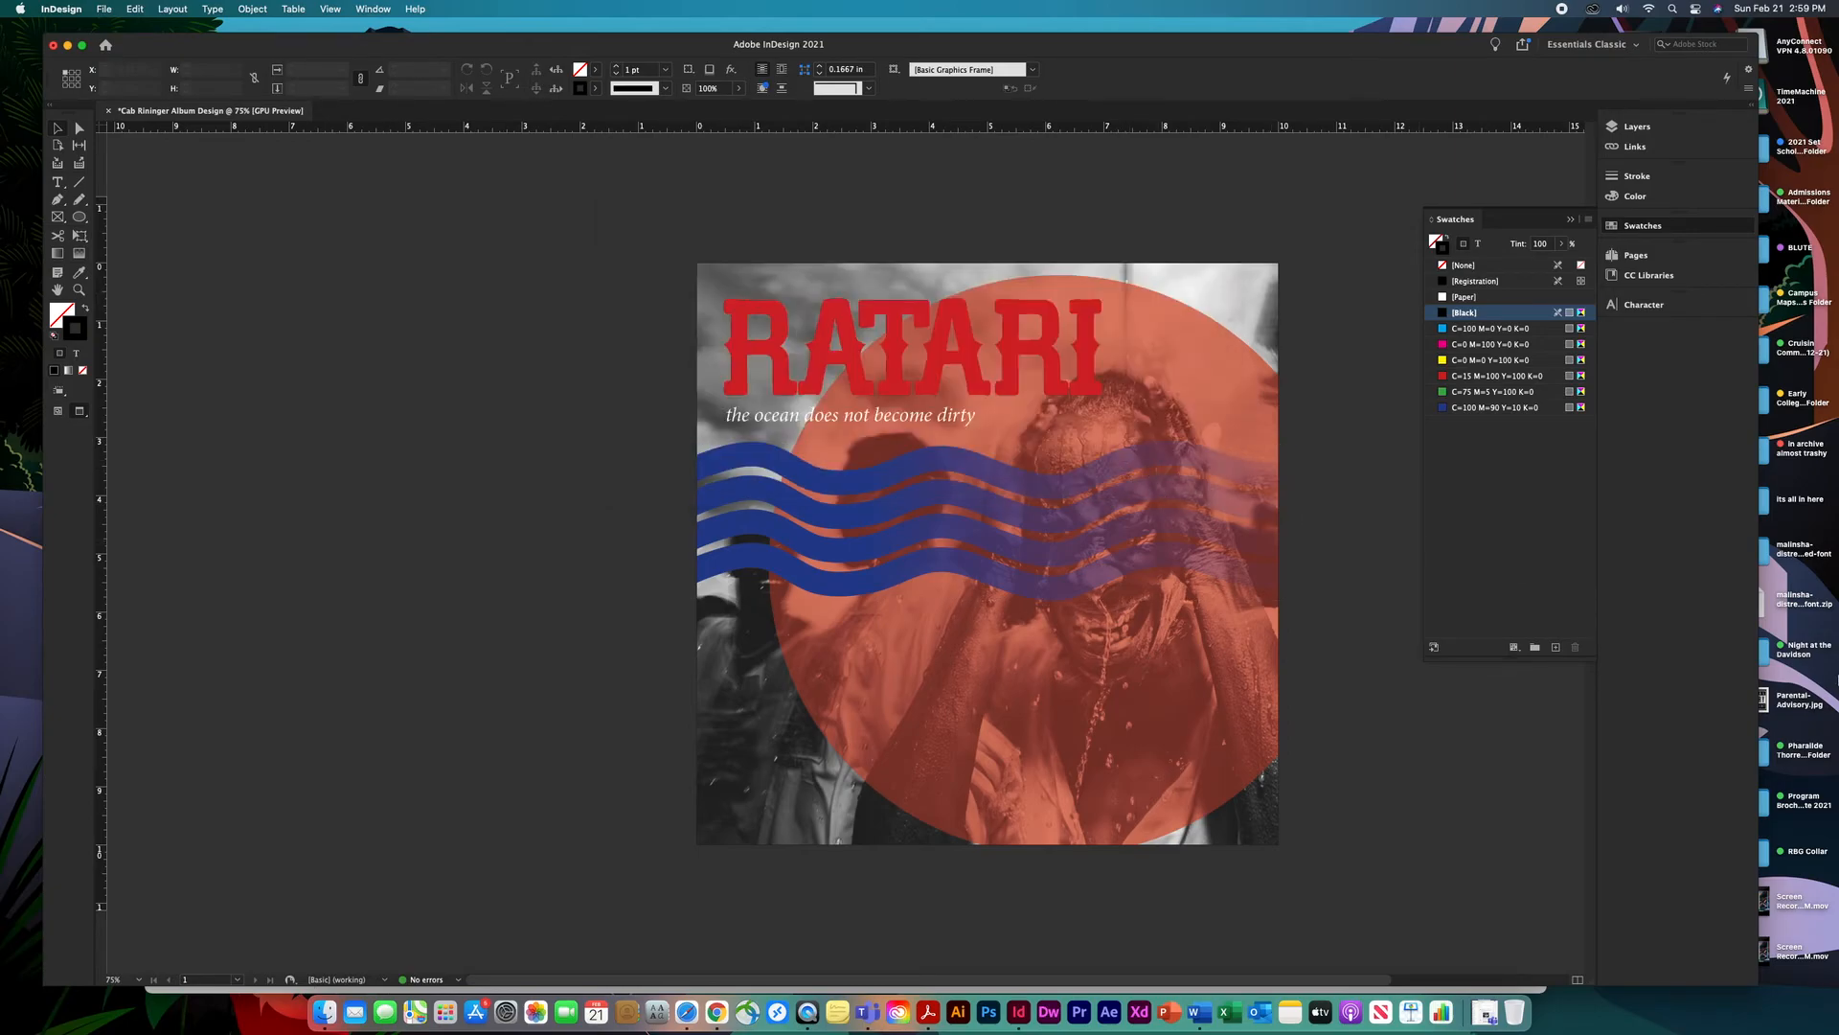
Place Parental-Advisory.jpg from the desktop near the cover's lower-right corner, about 2.29 in wide and 1.53 in high.
click(1761, 699)
drag(1767, 702, 1046, 659)
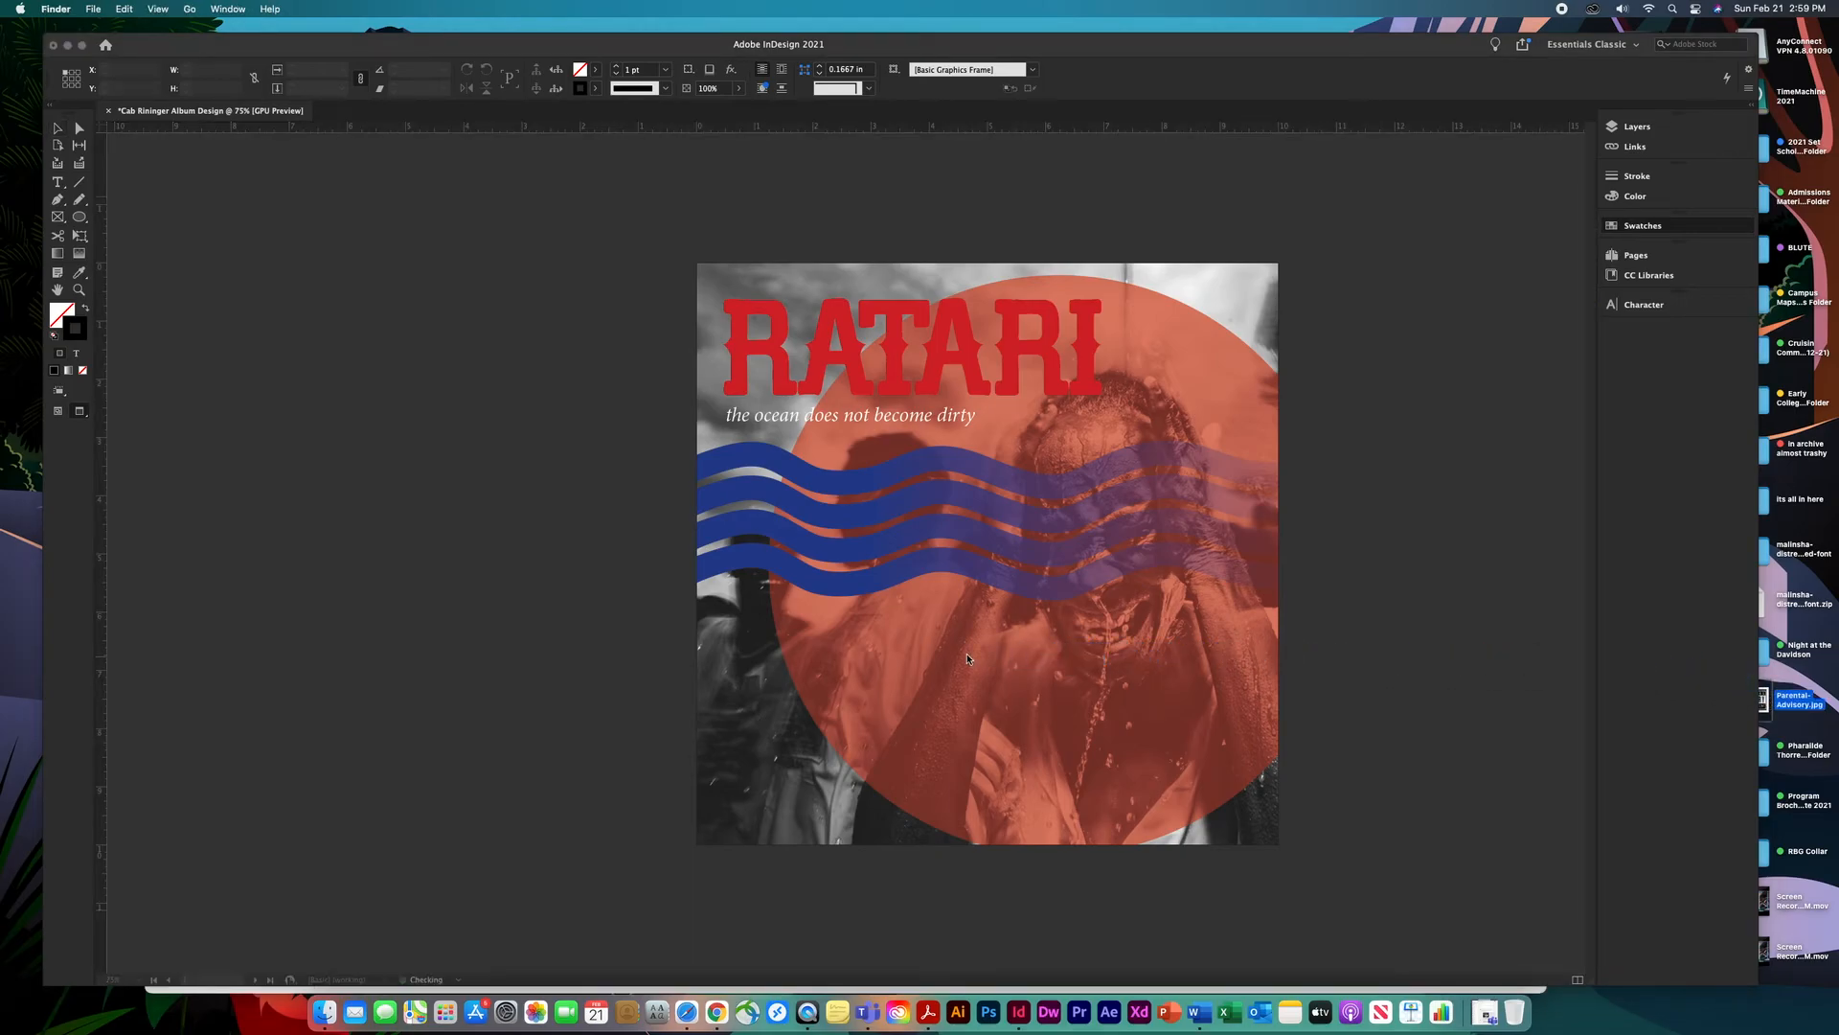
drag(855, 622, 1223, 778)
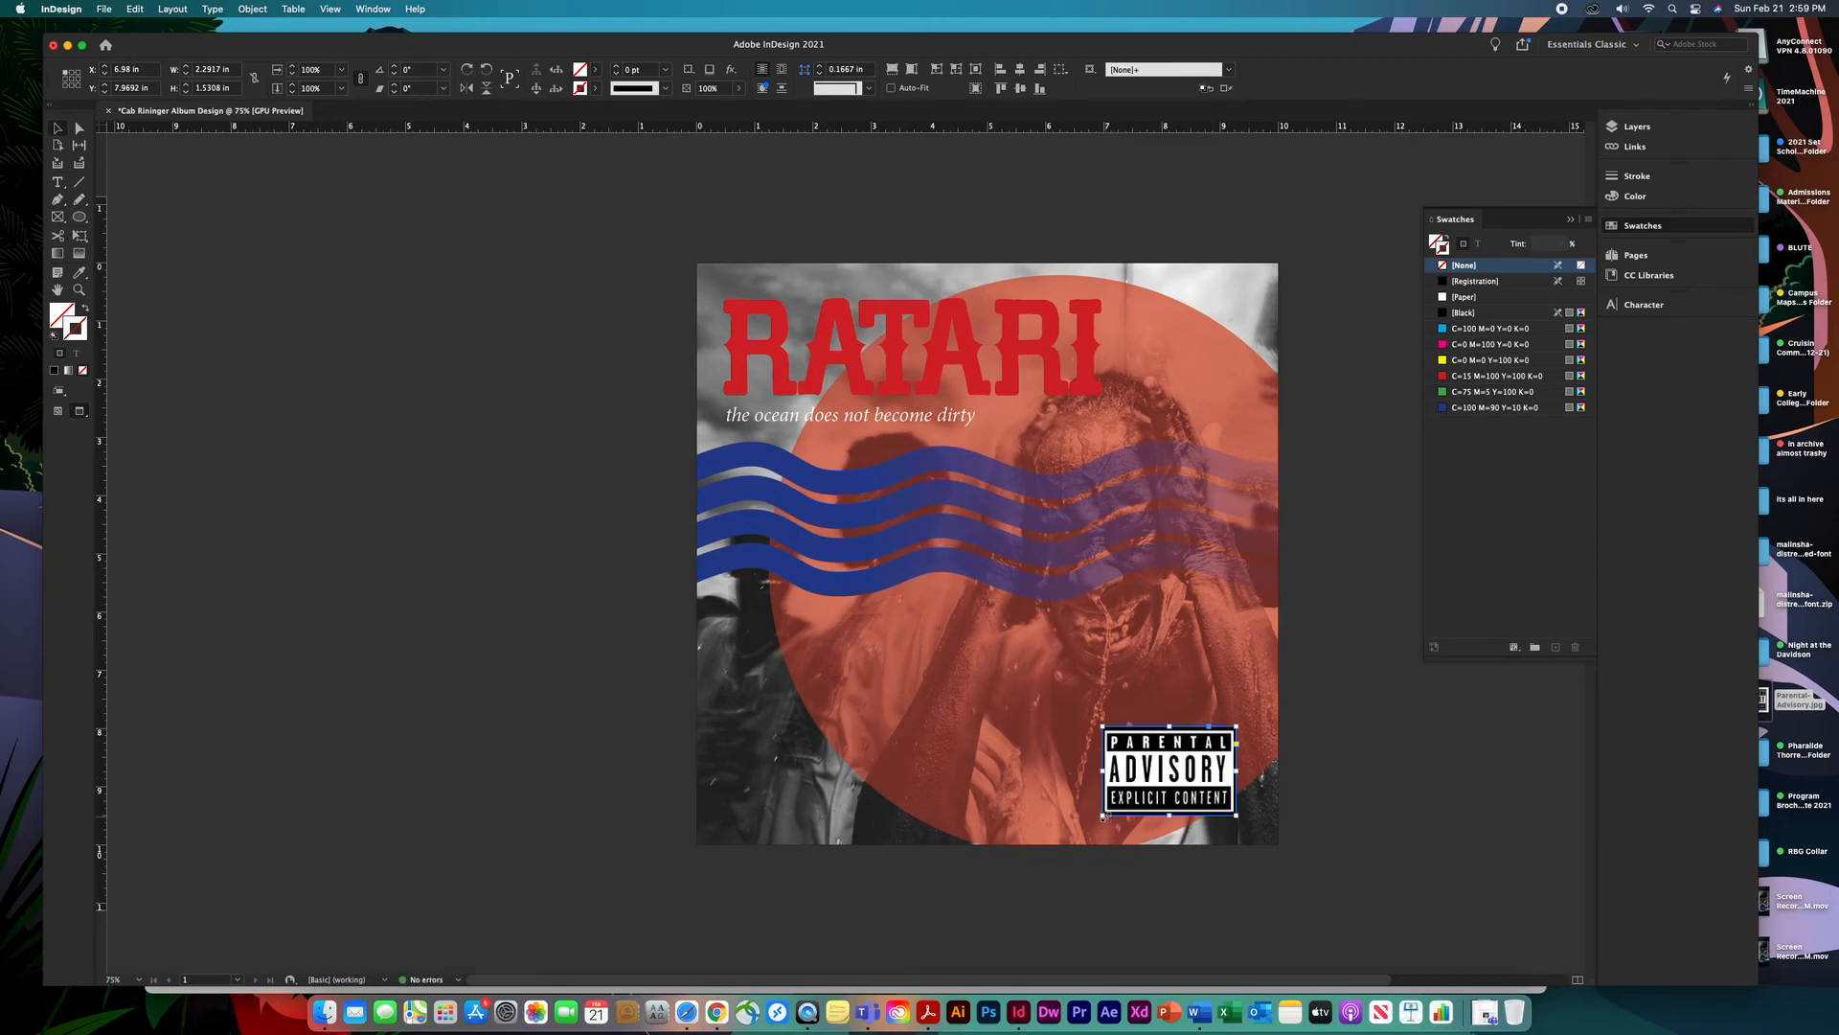
Shrink the advisory label's frame to about 1.39 x 0.93 in and fit the image with Fill Frame Proportionally.
drag(1102, 815, 1127, 798)
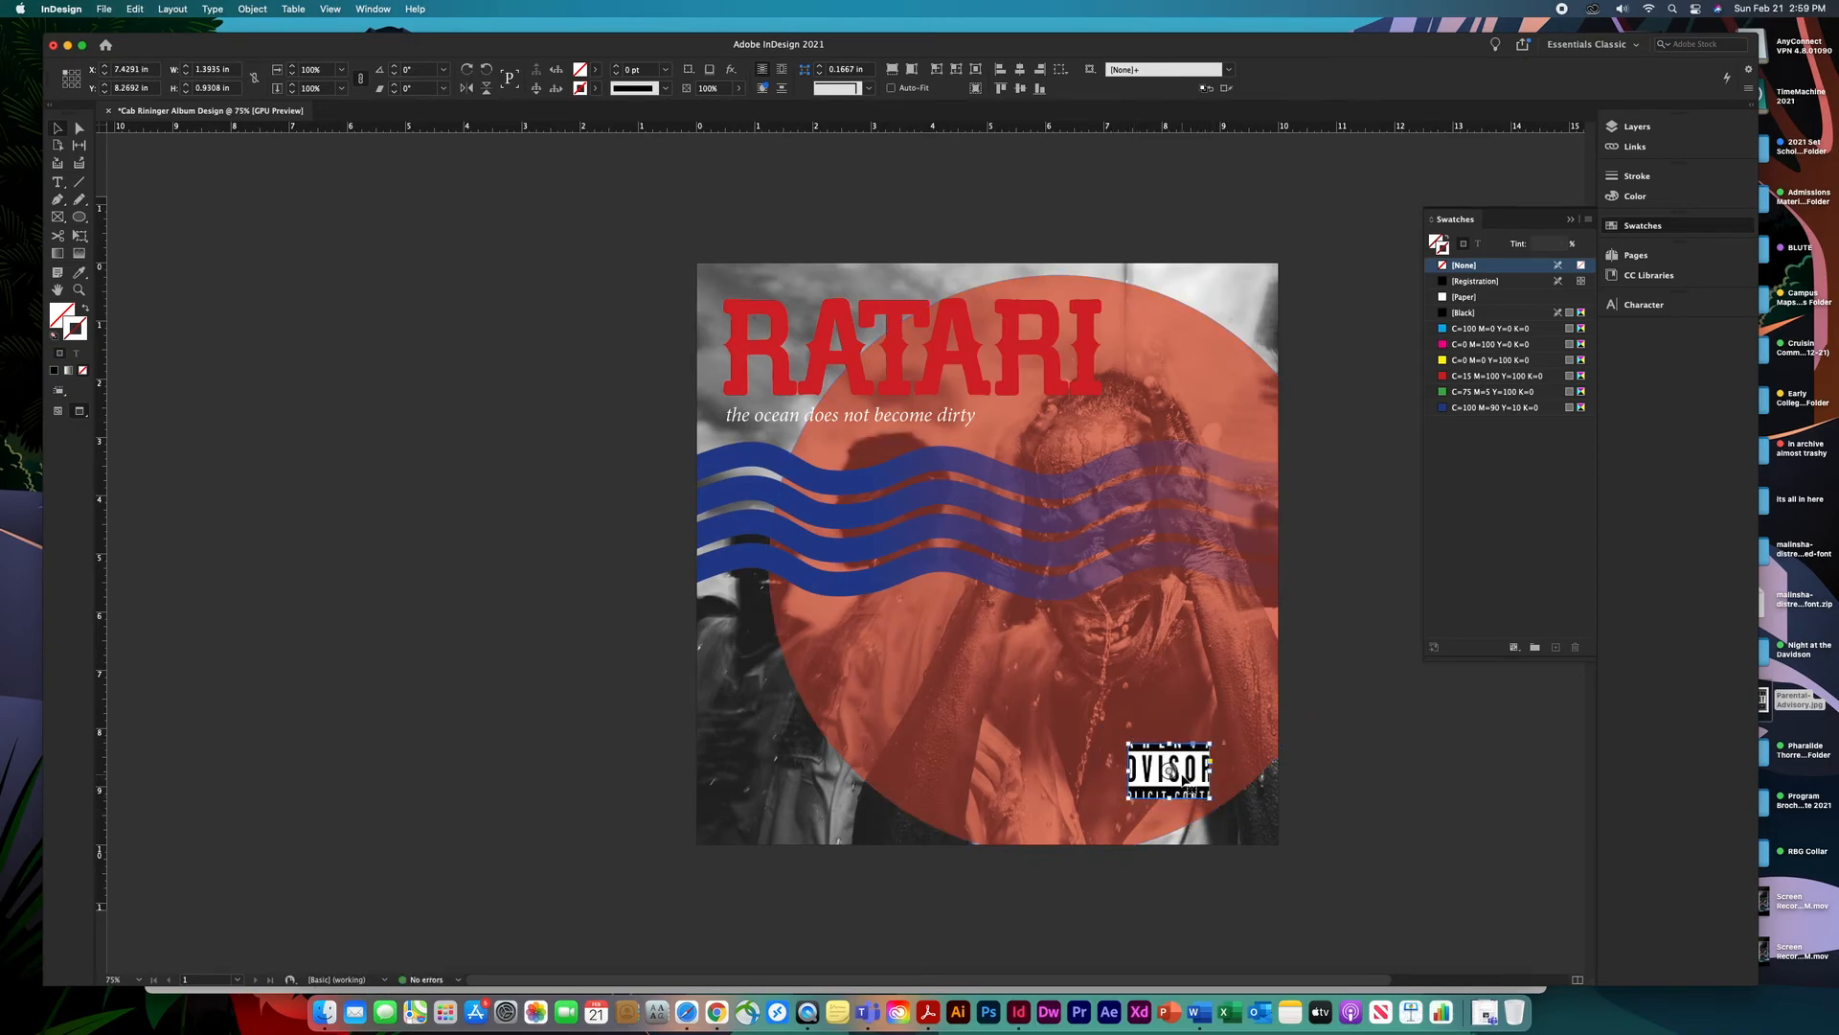
right_click(1182, 775)
mouse_move(1227, 727)
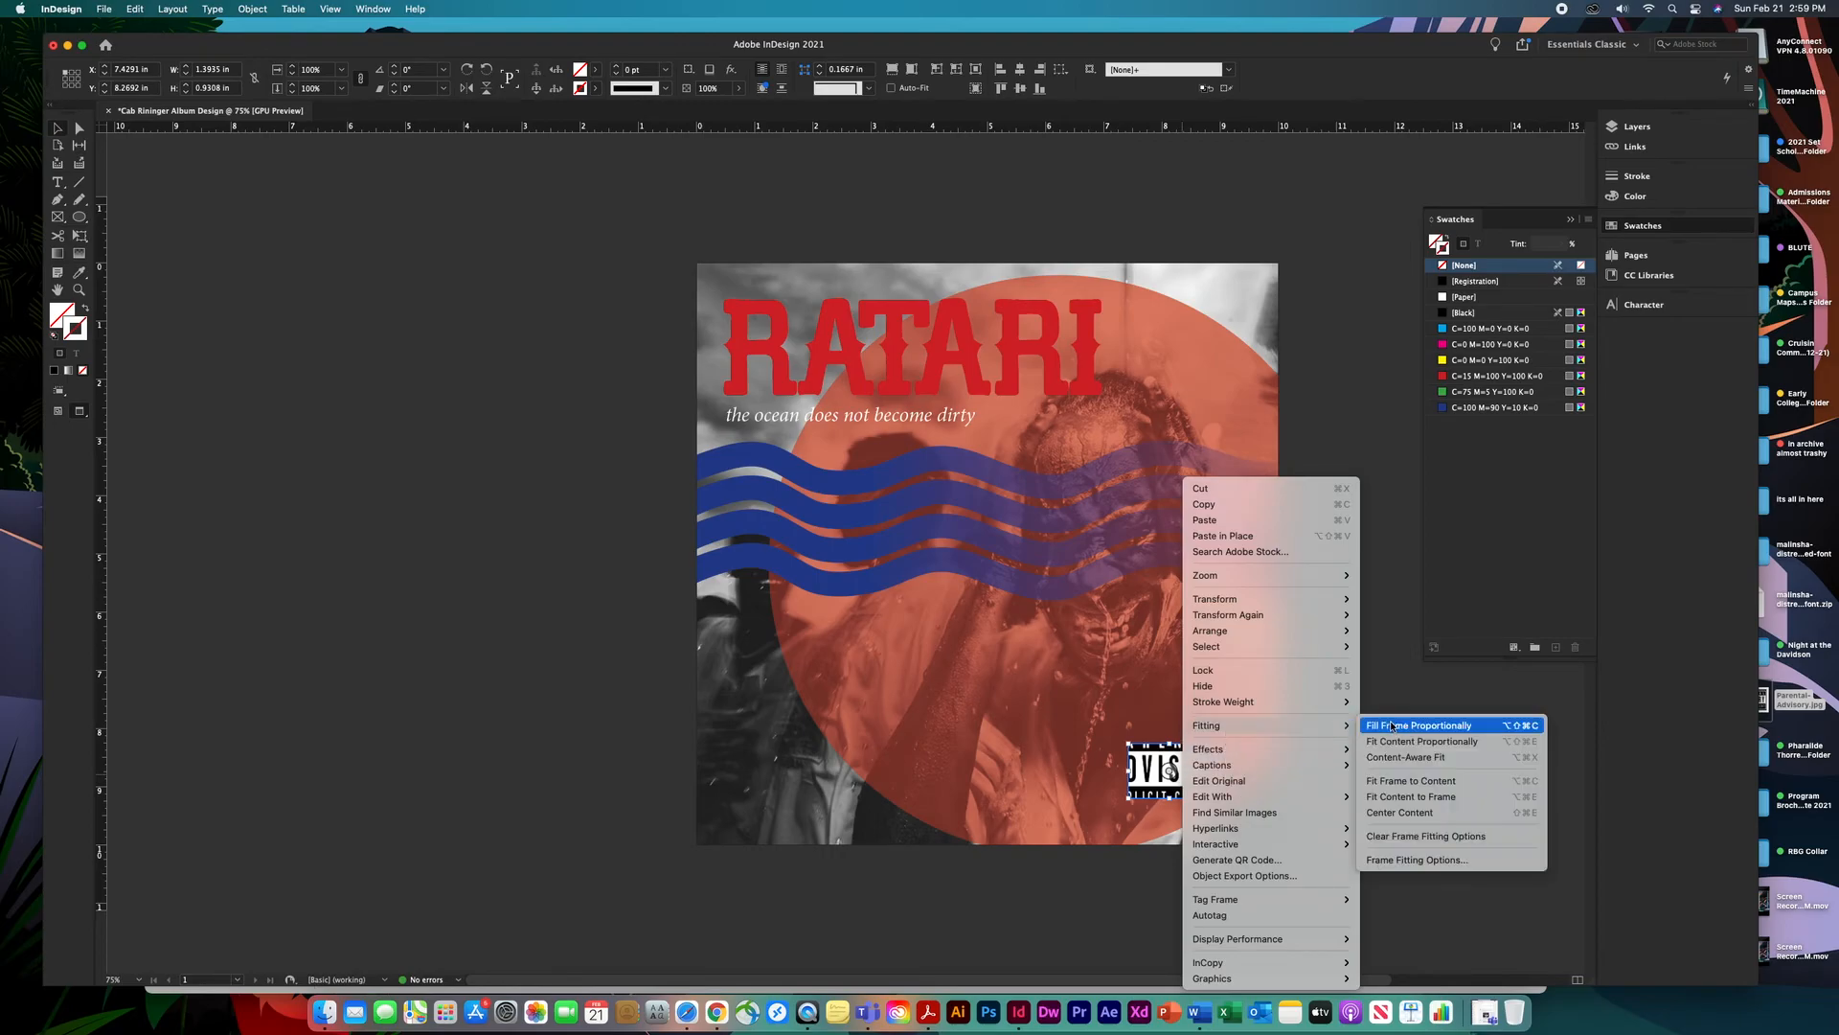
click(1392, 727)
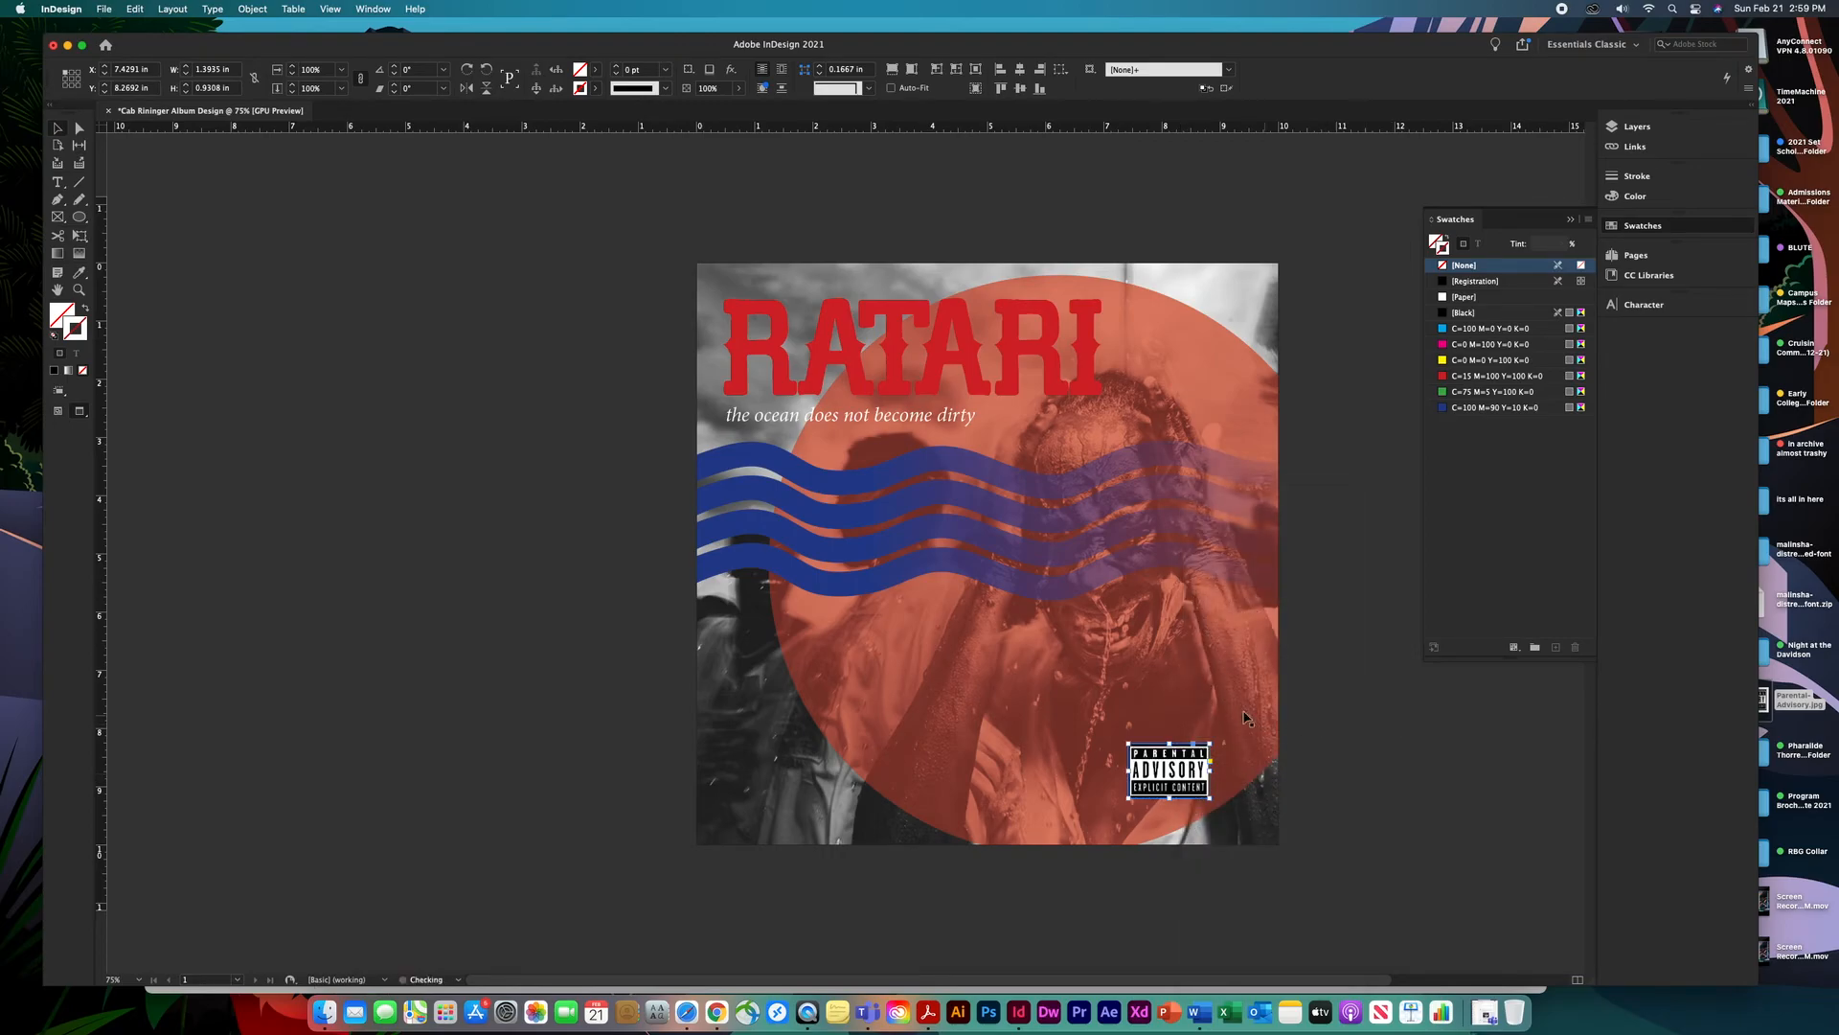
Move the Parental Advisory label into the lower-right corner of the album cover.
click(519, 415)
click(1201, 791)
drag(1203, 792, 1251, 816)
click(1318, 819)
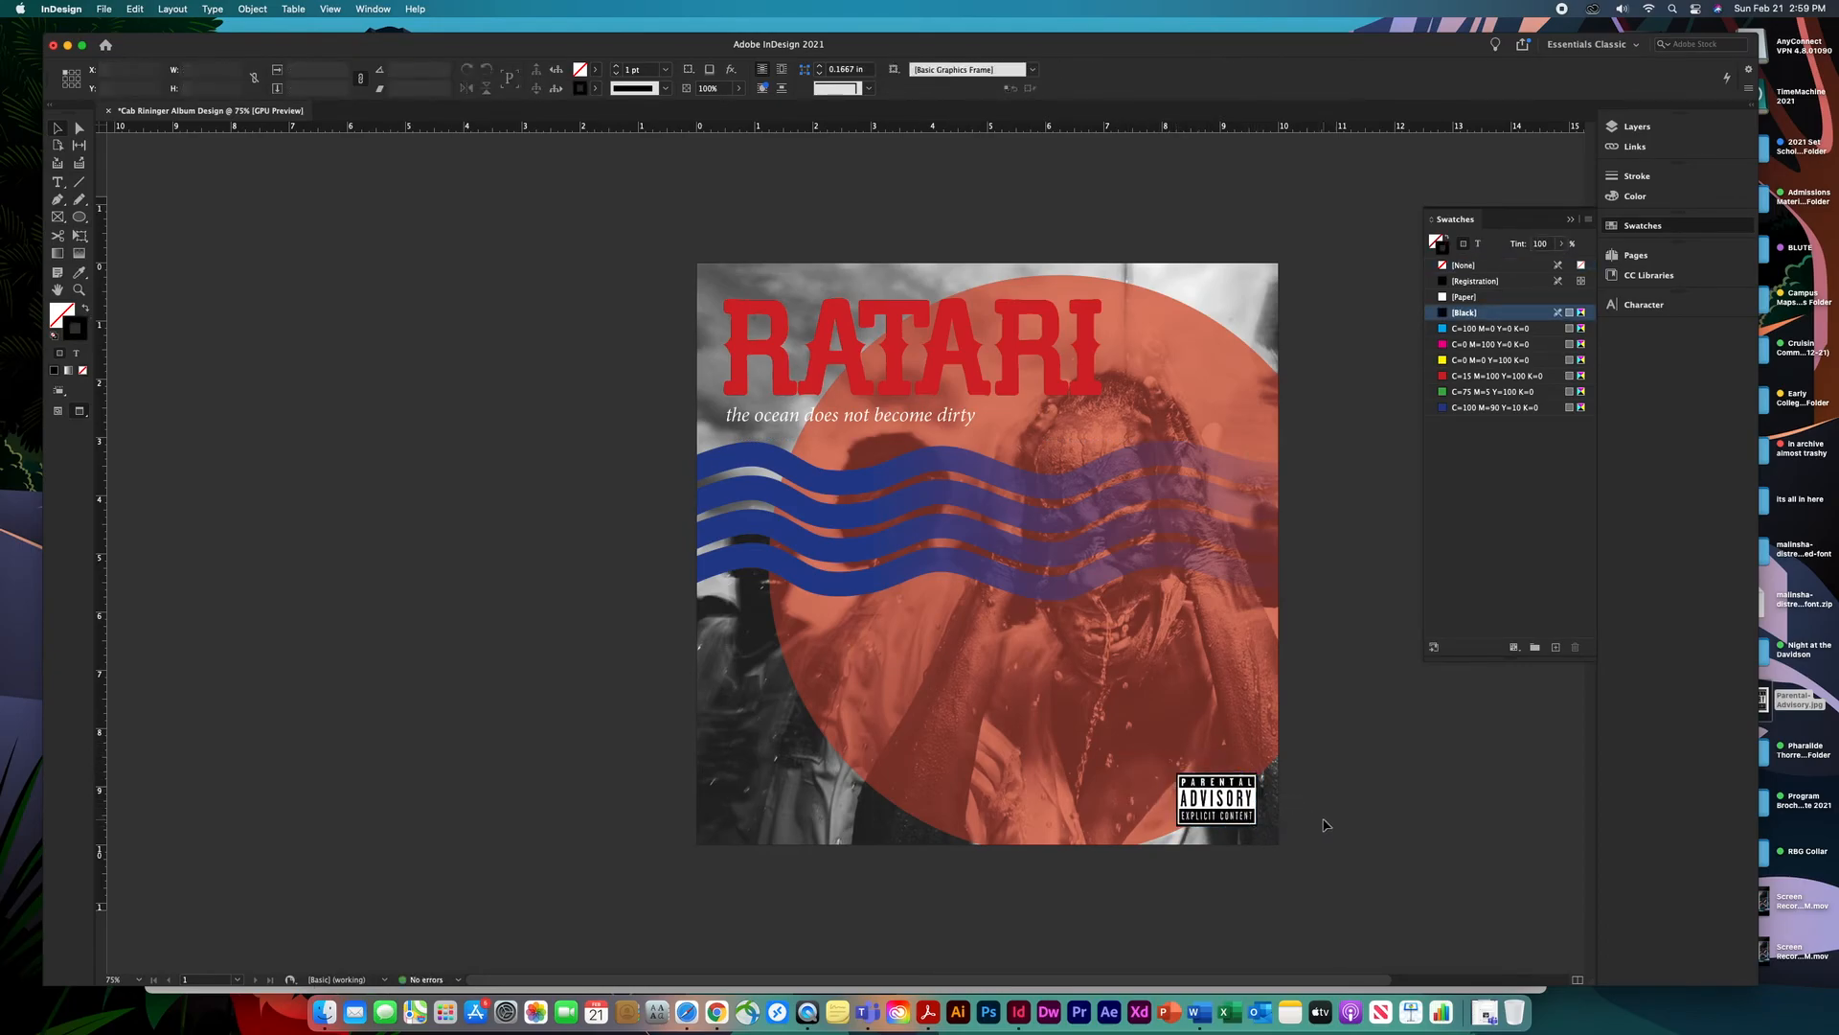
Convert the RATARI text to outlines and enlarge it to about 14.64 x 3.76 in, running off the cover's right edge.
click(1085, 381)
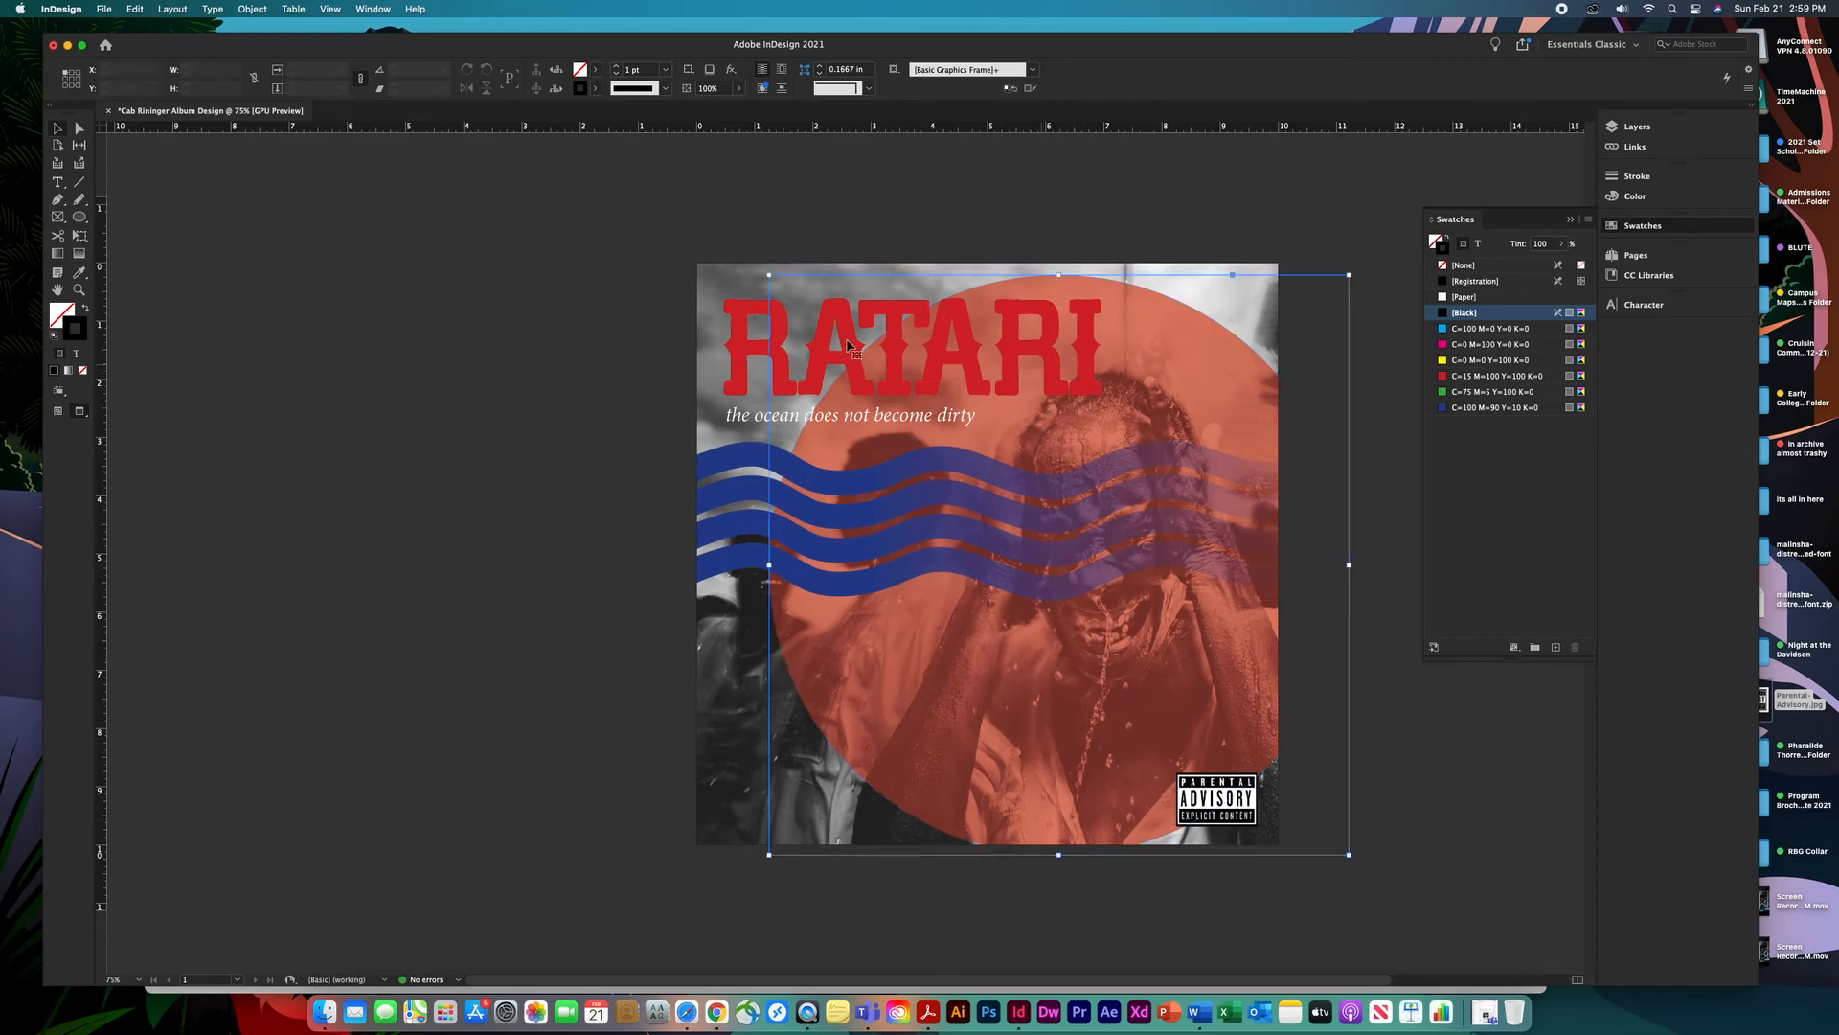
click(750, 321)
click(213, 9)
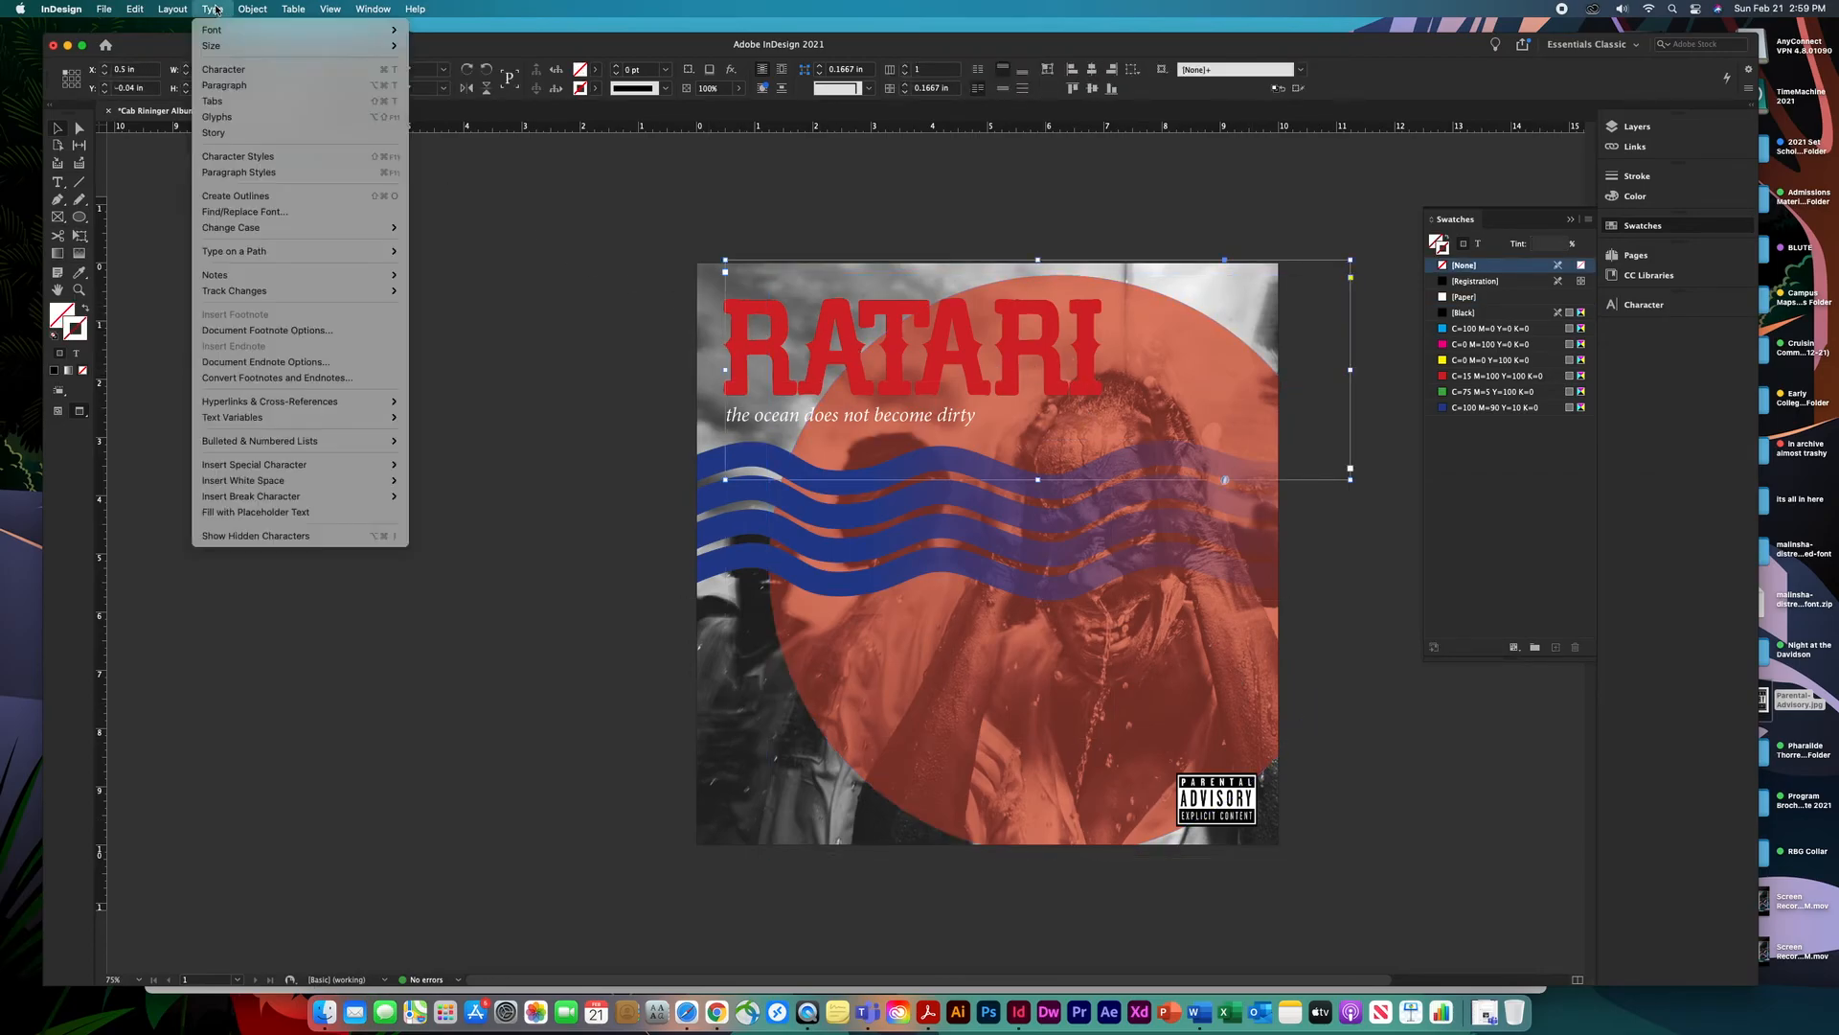
click(236, 195)
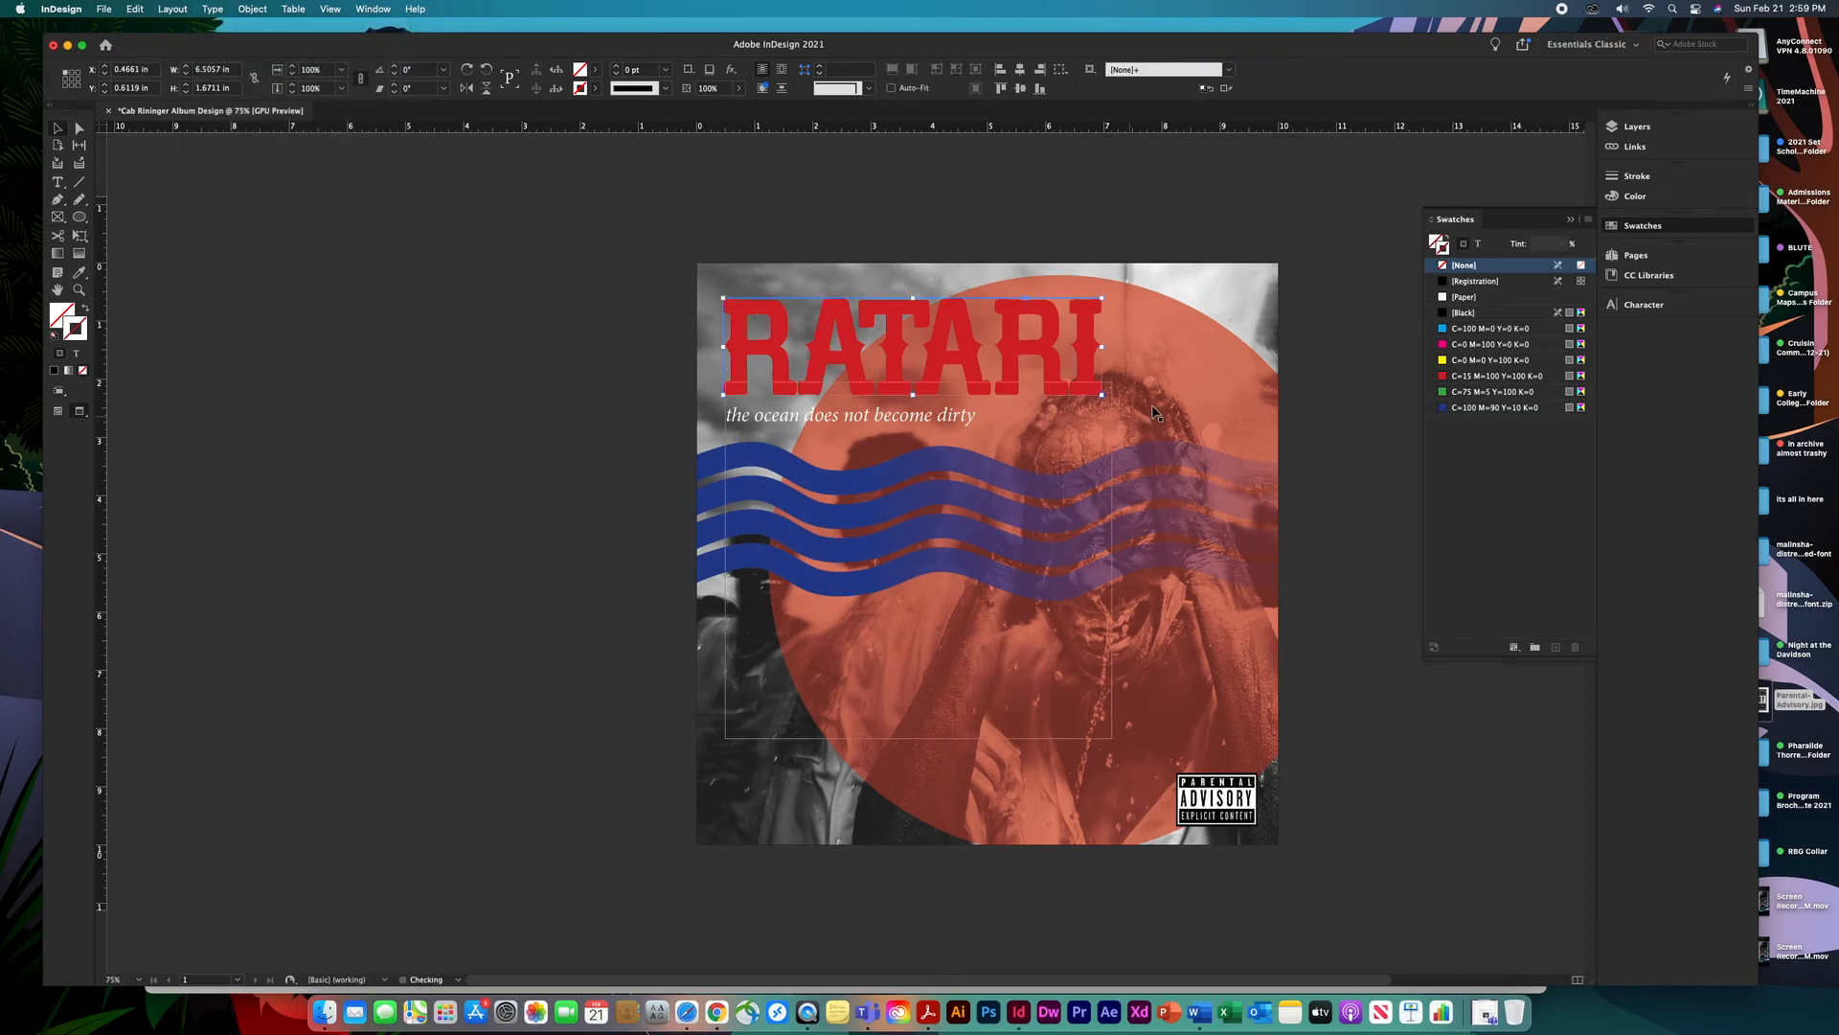
drag(1227, 440, 1410, 503)
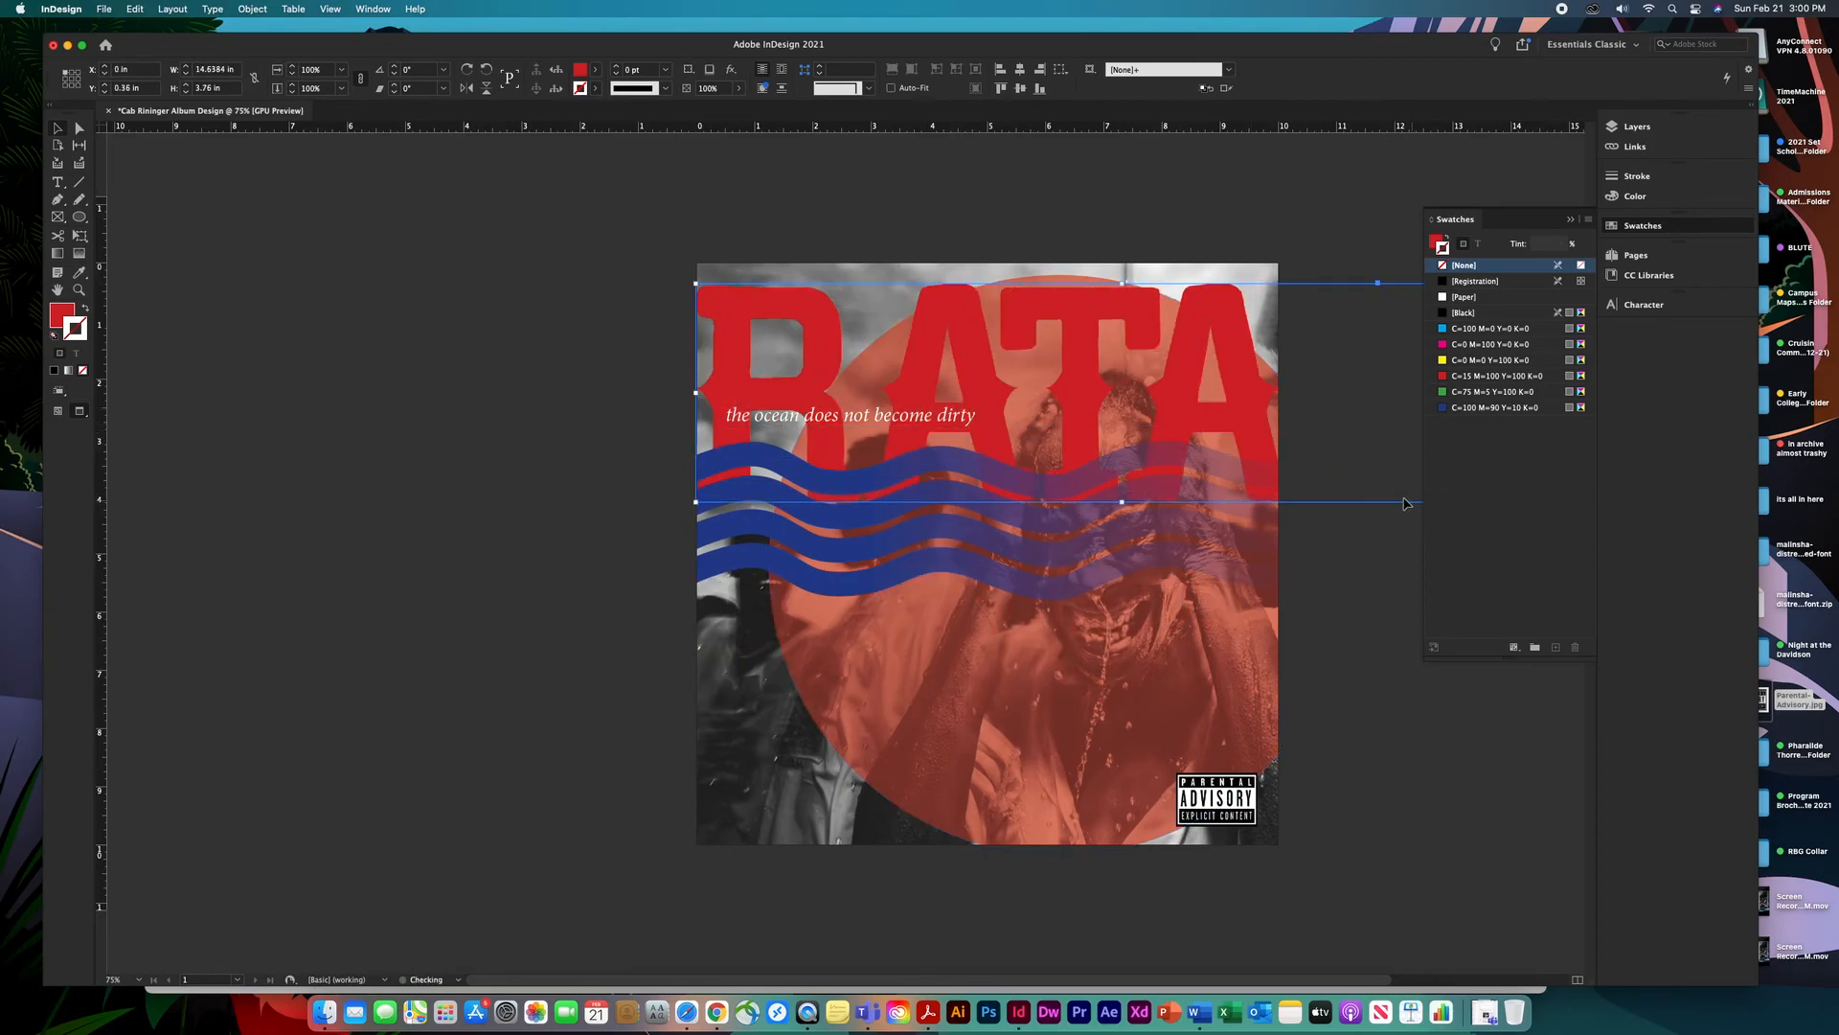
Duplicate the enlarged RATARI outlines to about X -8.6 in, Y 5.14 in, so the word's ending sits at the cover's lower left.
click(1284, 495)
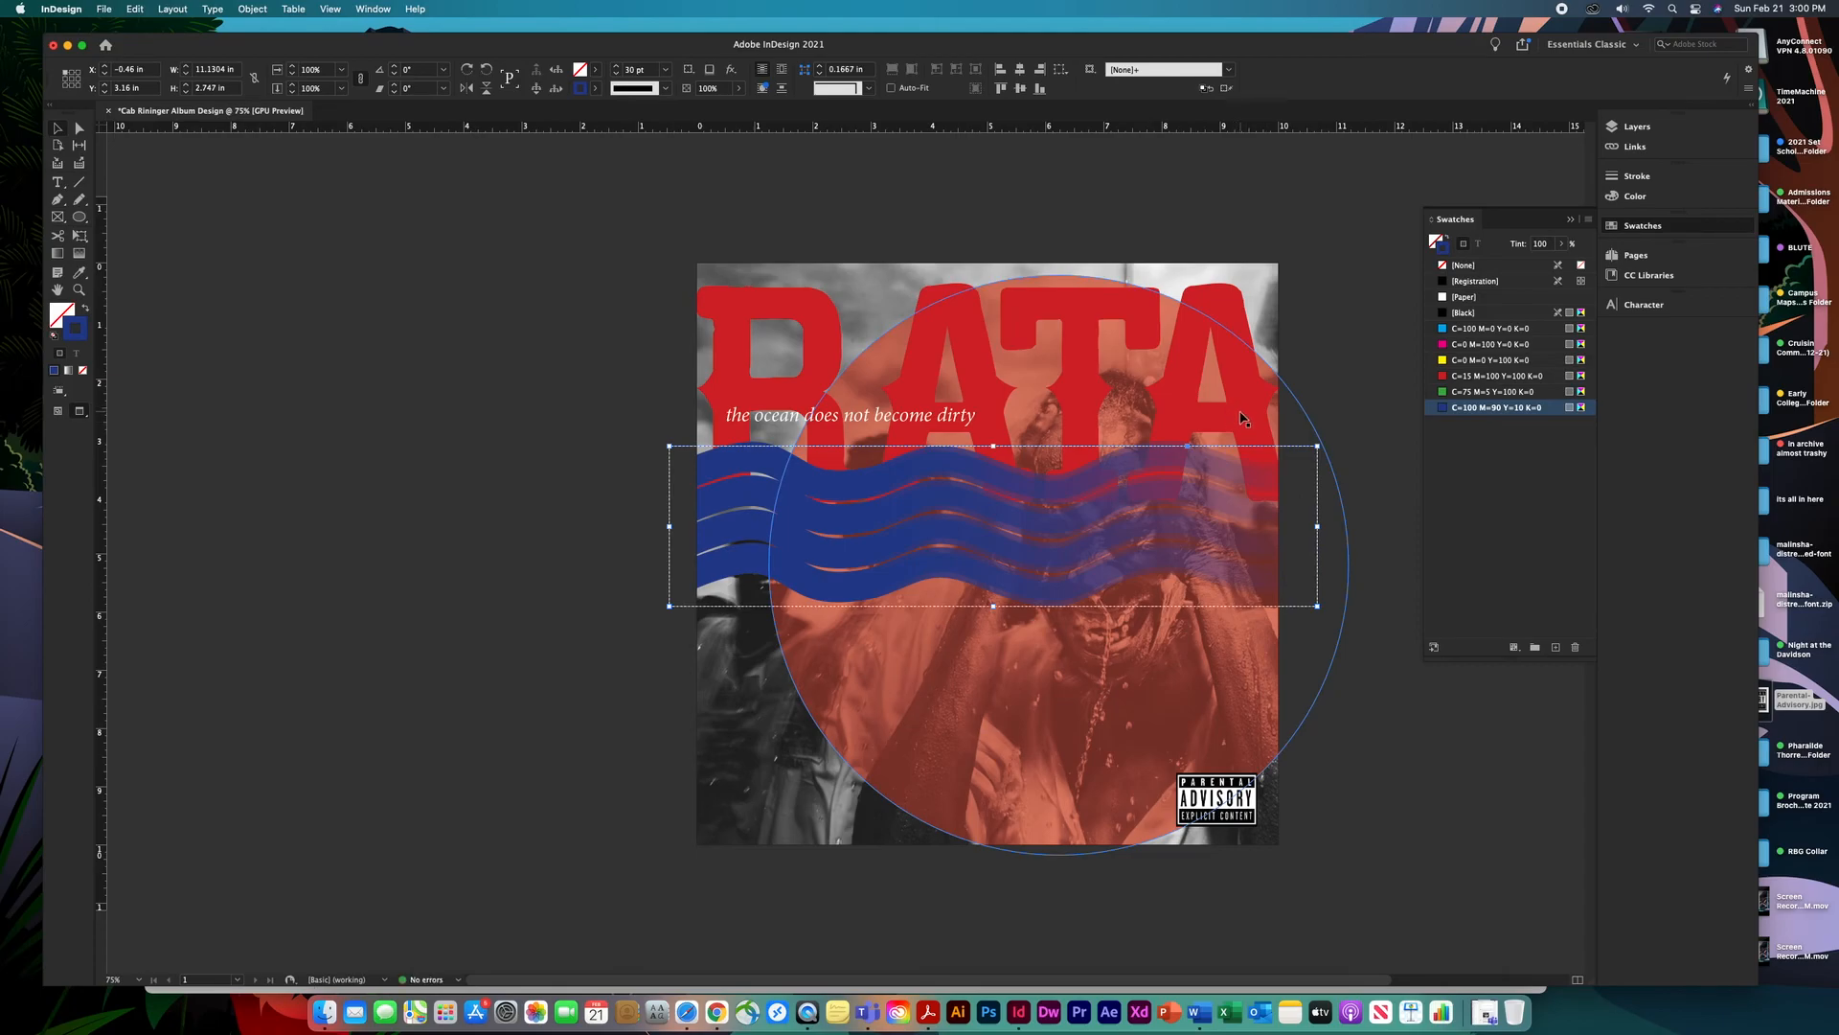
click(1236, 335)
drag(1236, 335, 735, 610)
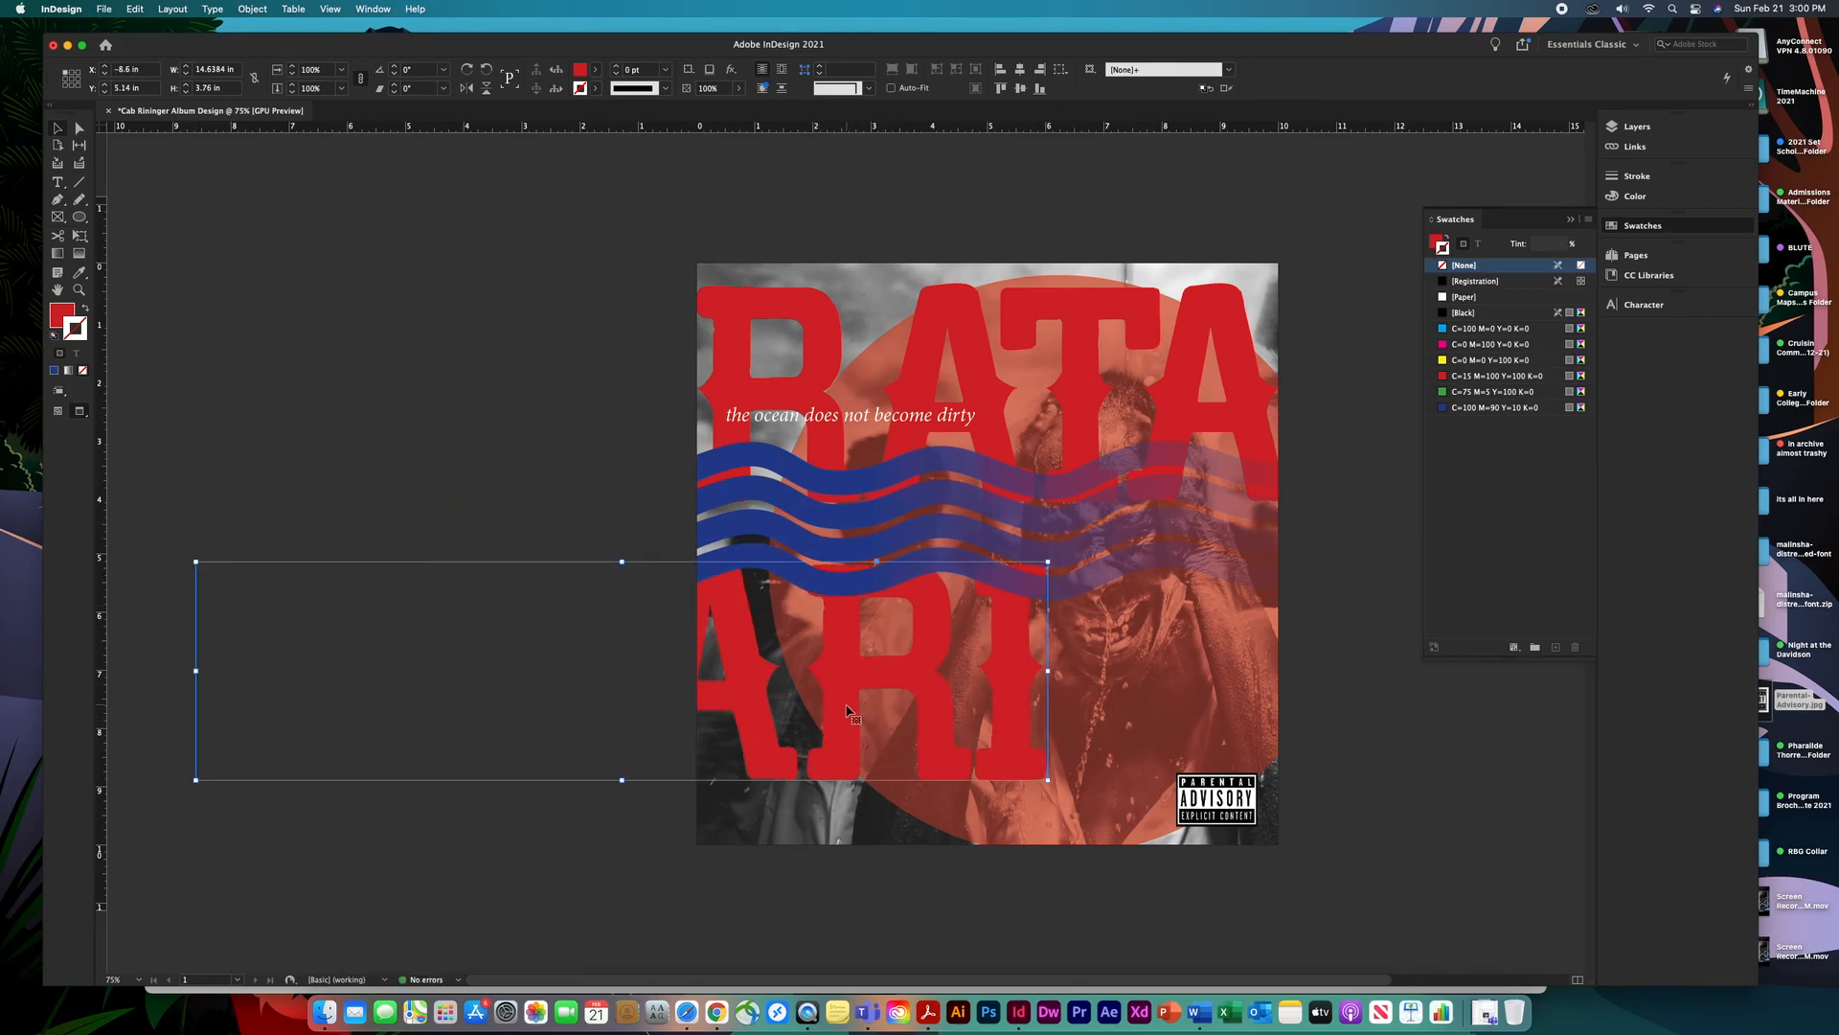
Move the quote's text frame slightly right and up to about X 1.18 in, Y 2.02 in.
click(1285, 644)
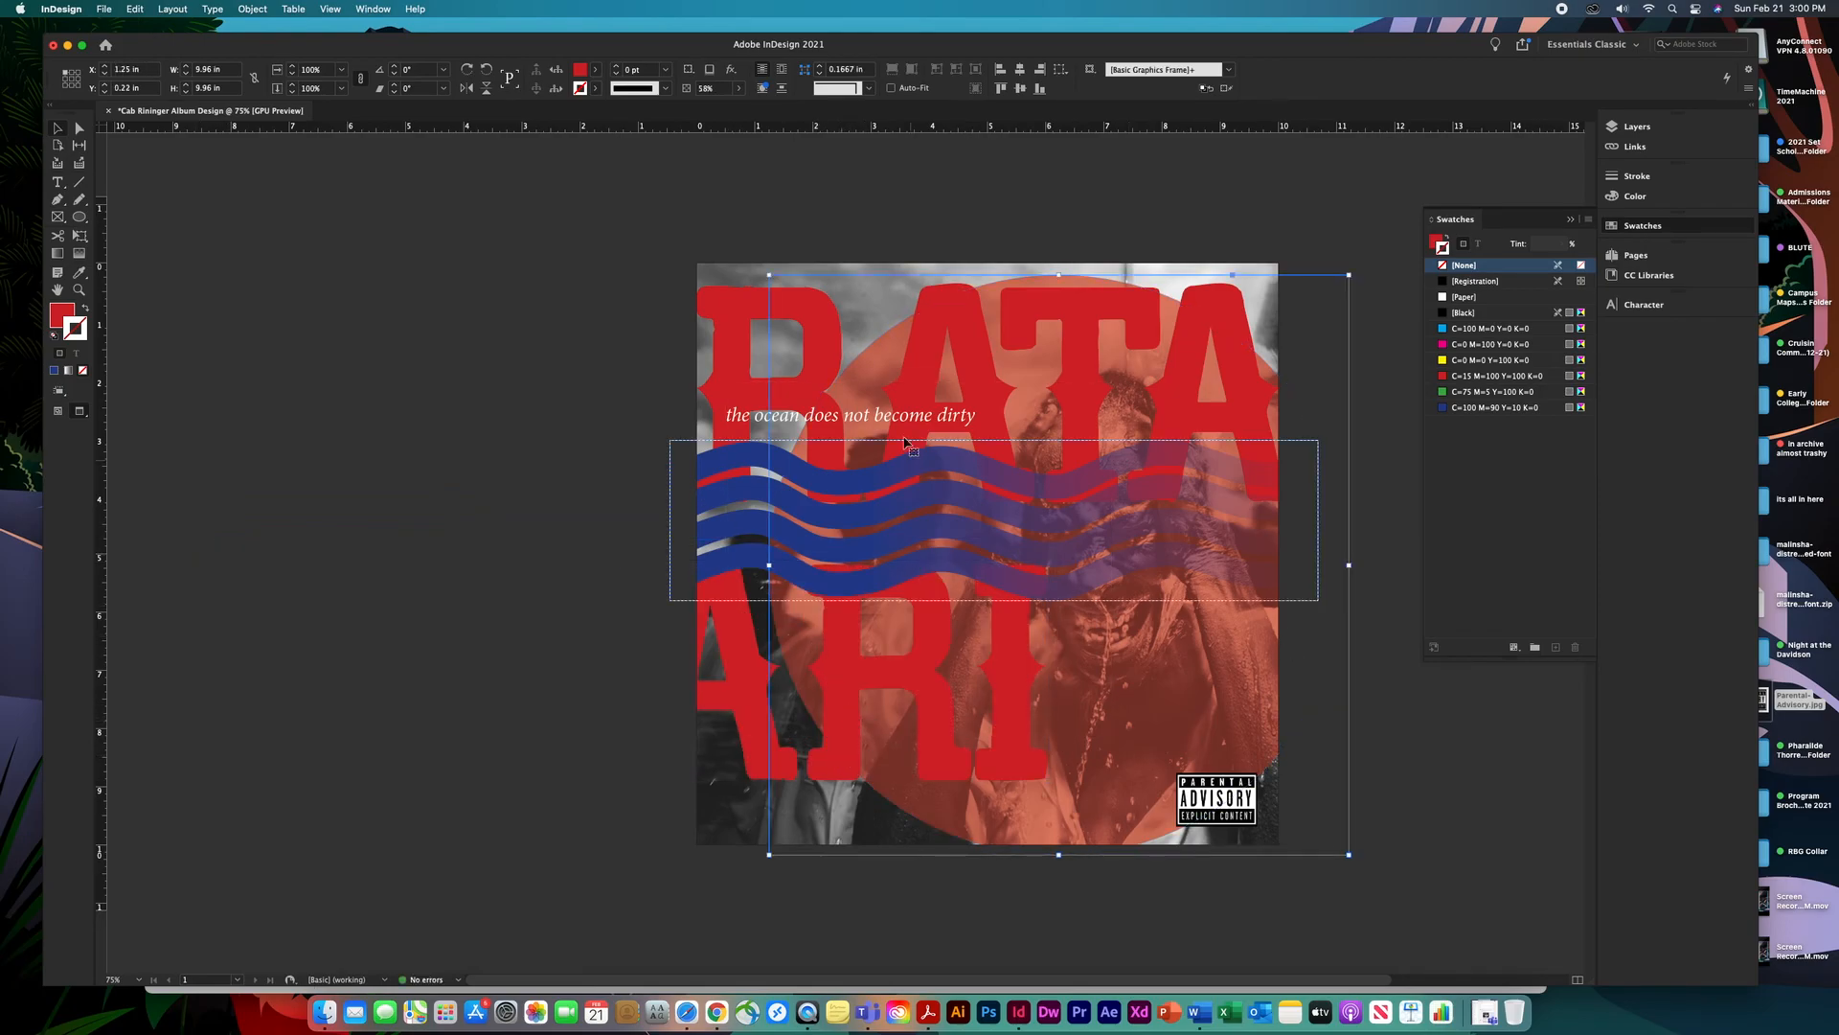
click(754, 424)
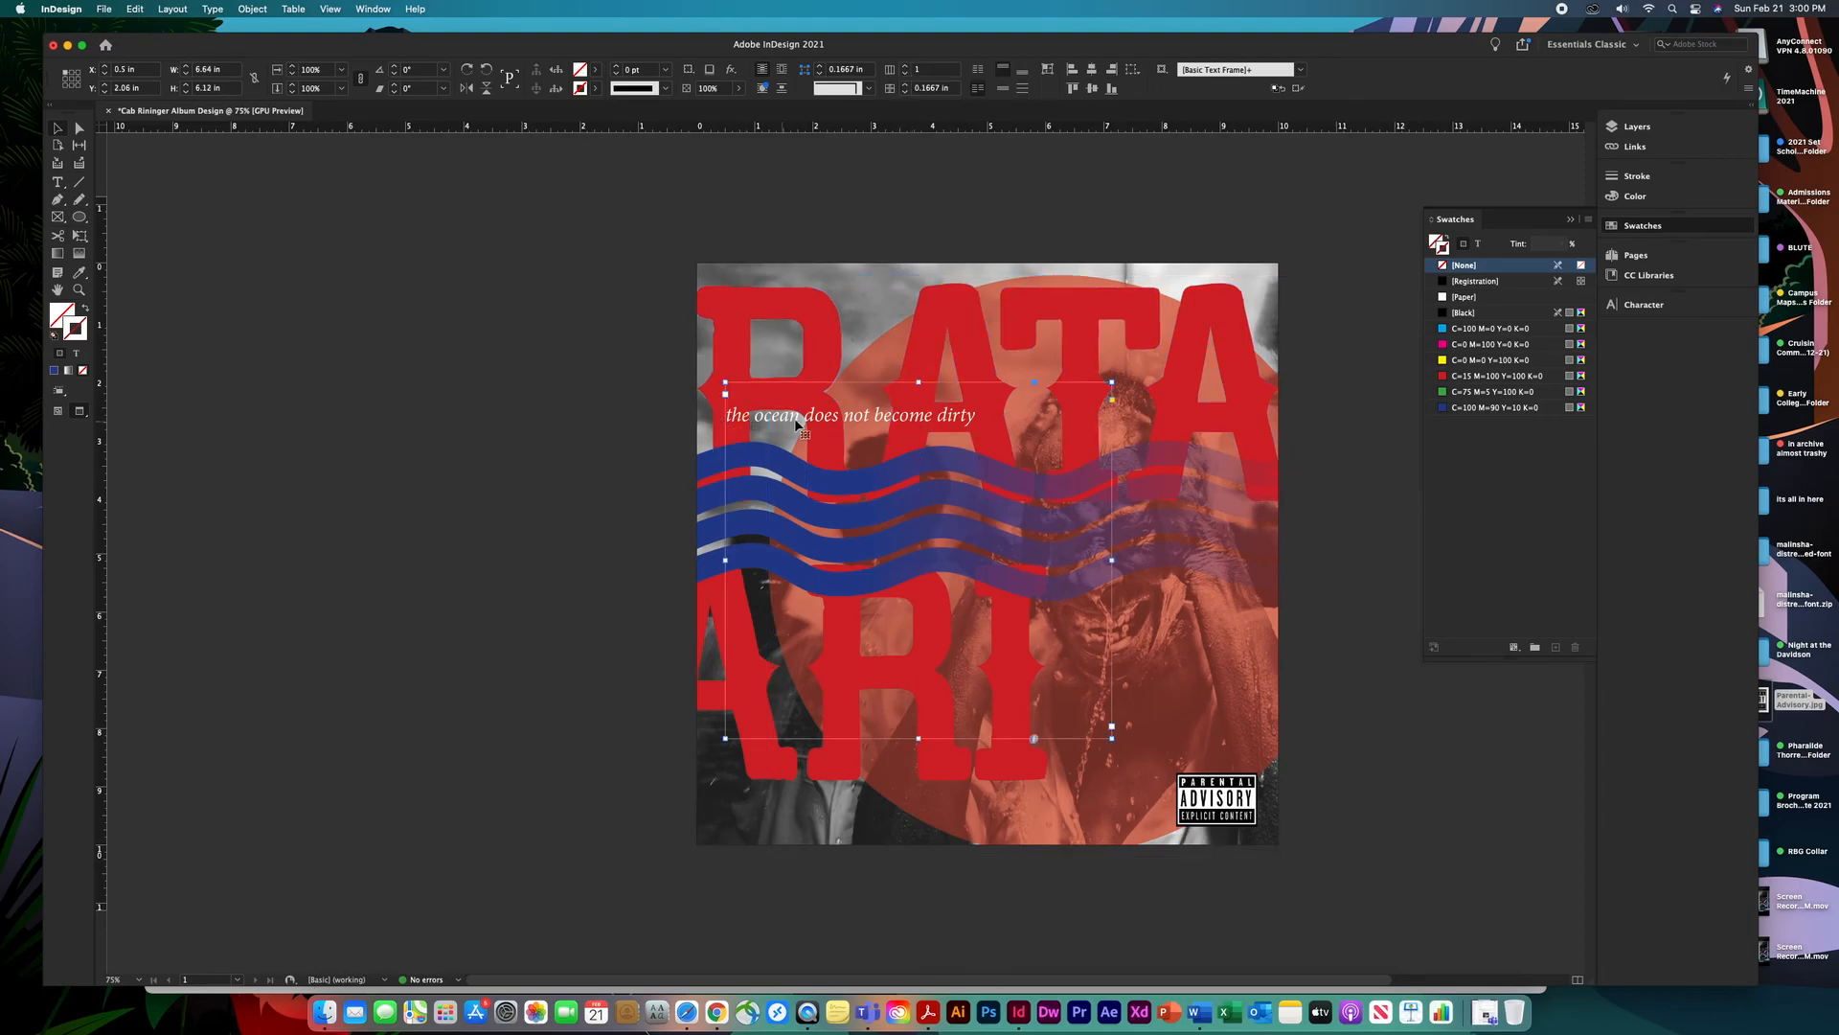
drag(801, 416, 840, 414)
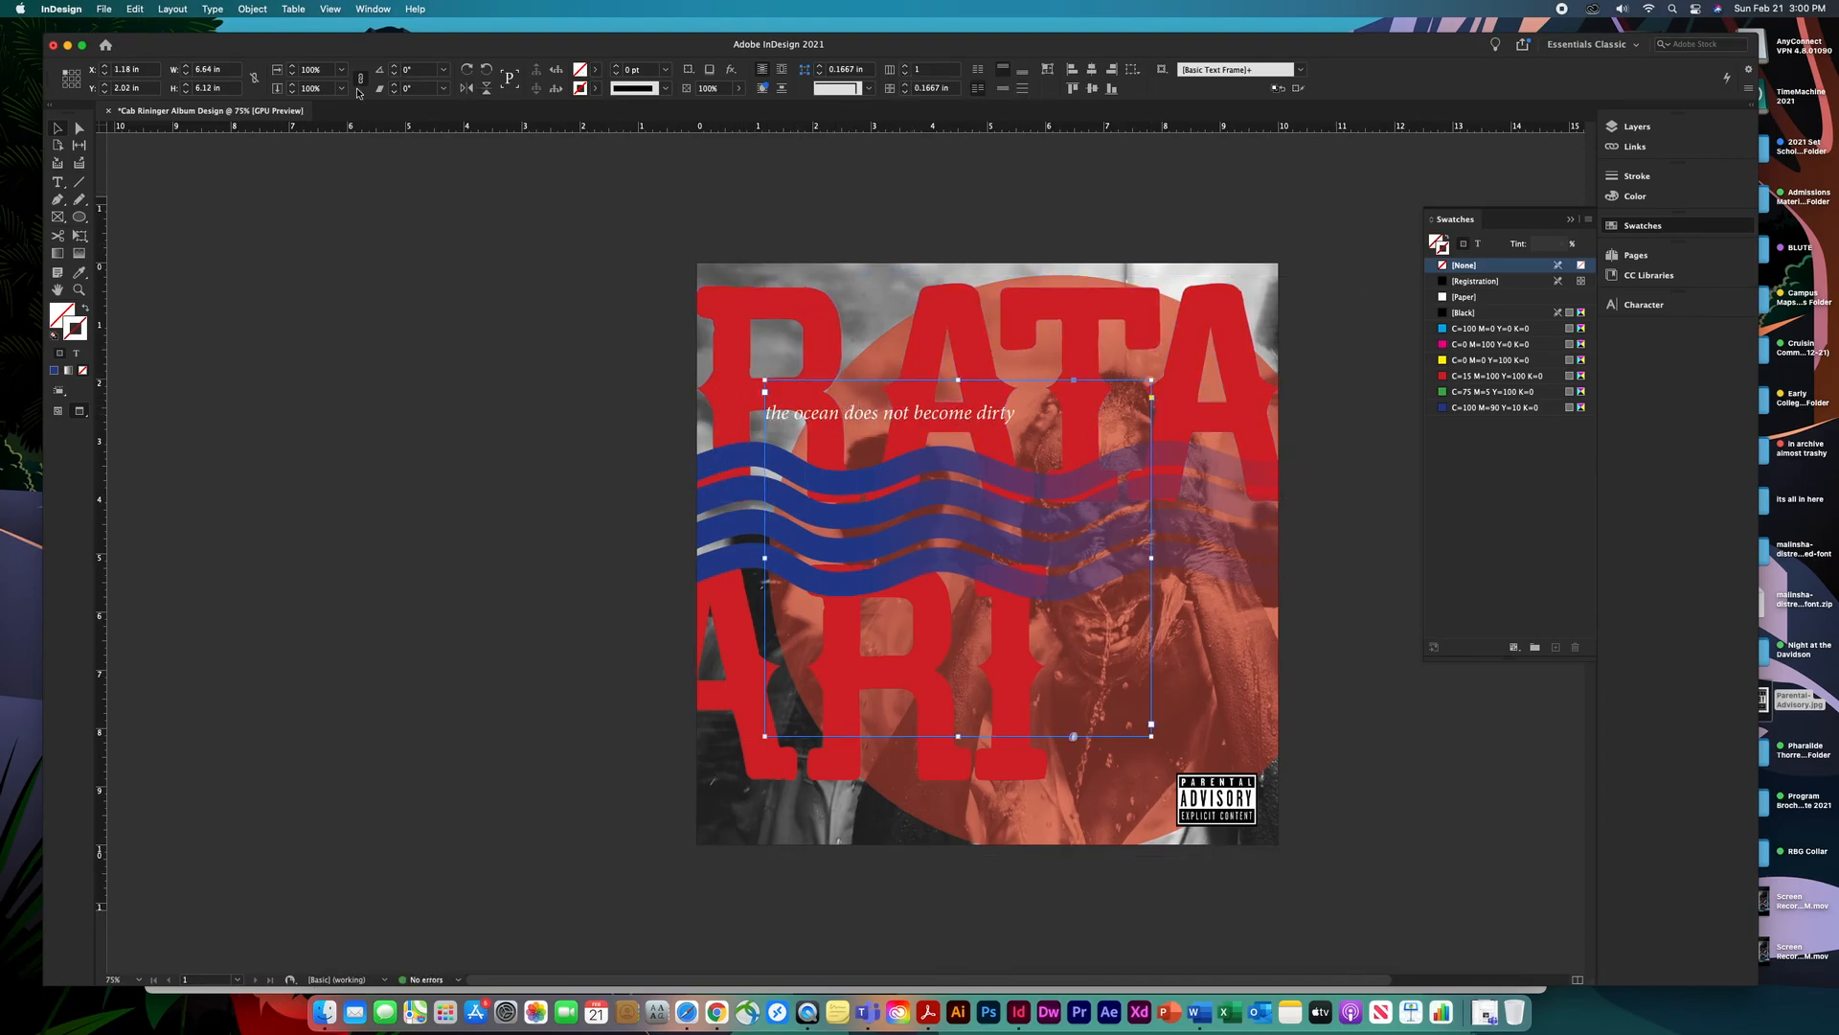
Preview various fonts on the quote "the ocean does not become dirty" and set it in Adorn Garland.
click(59, 184)
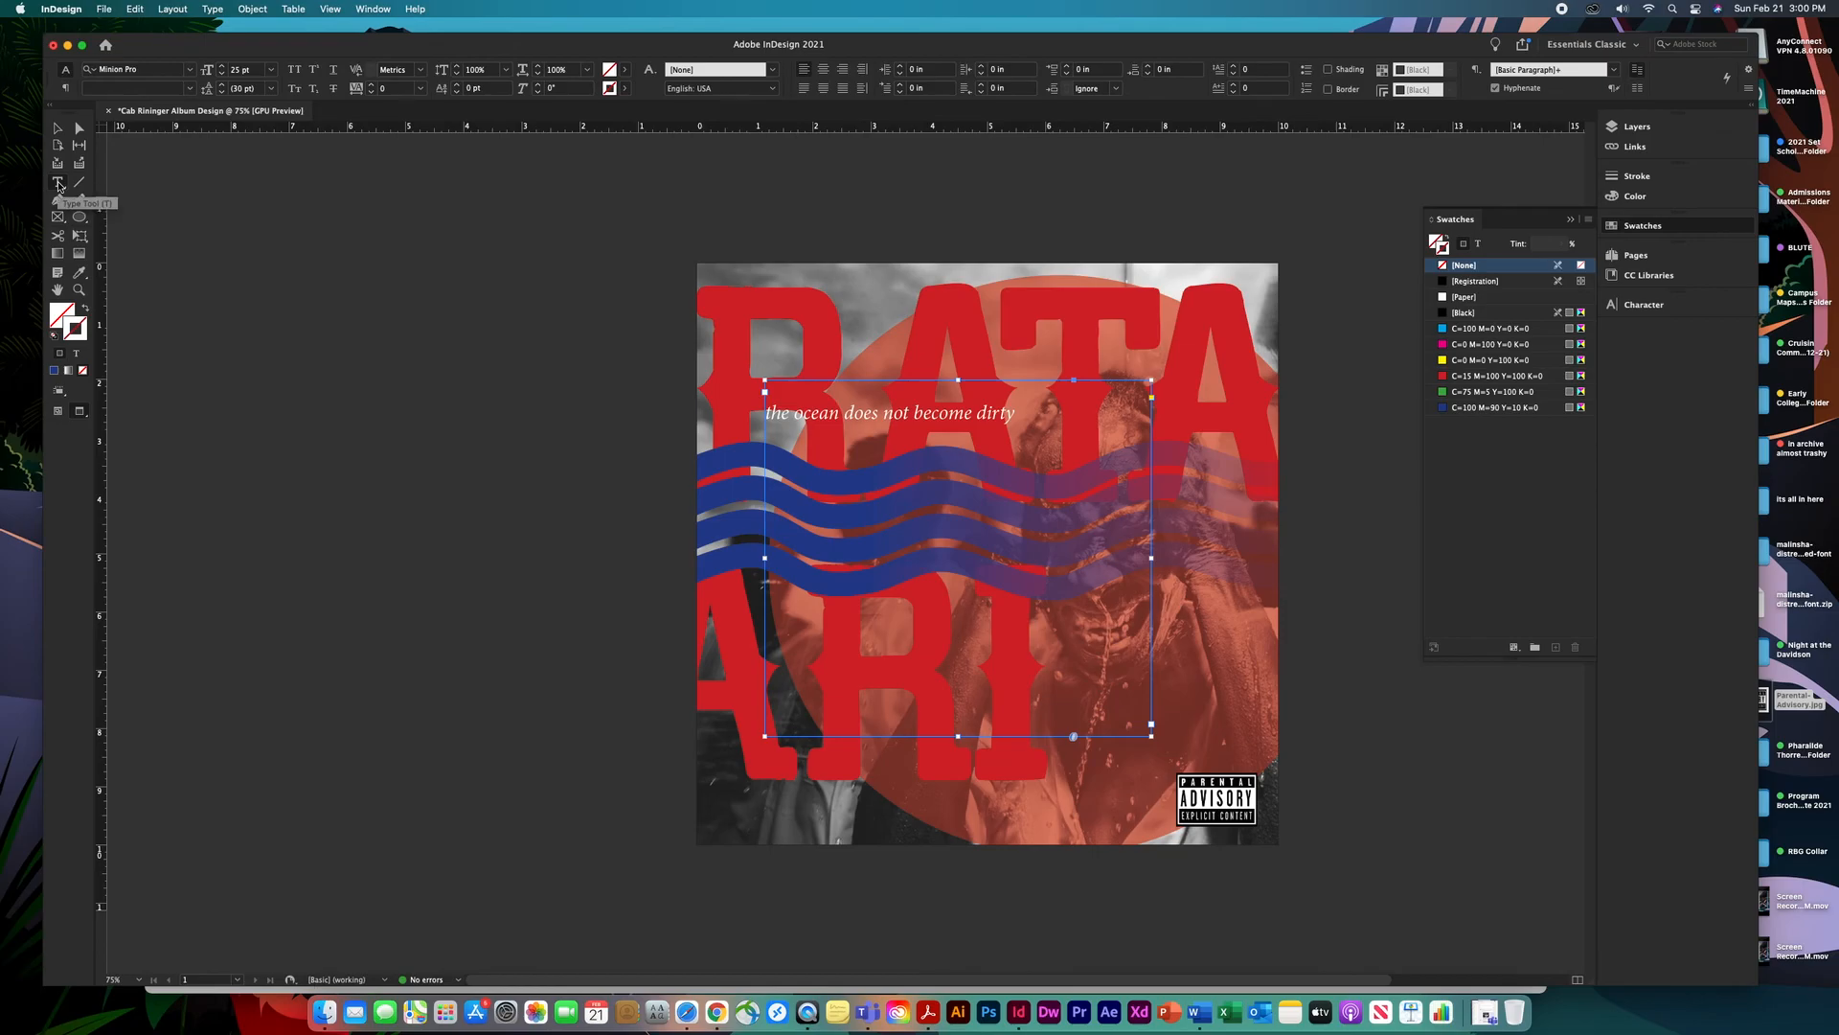
click(190, 71)
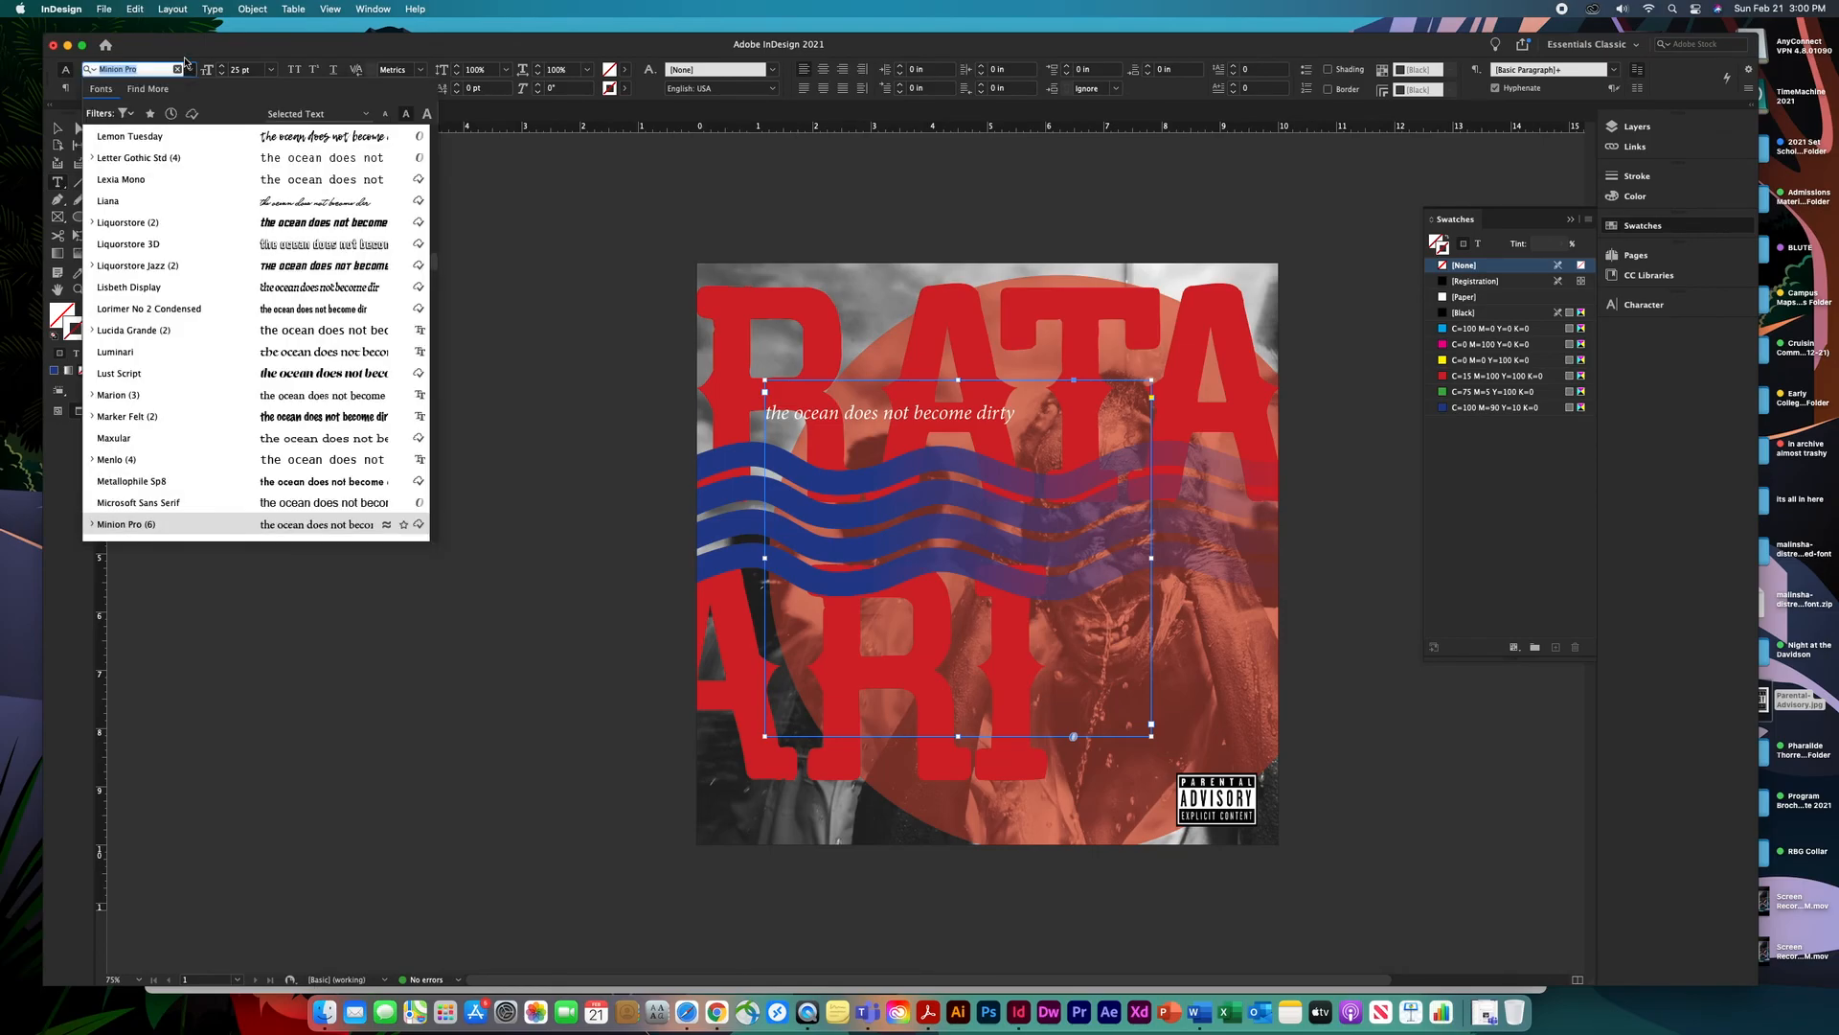
key(Down)
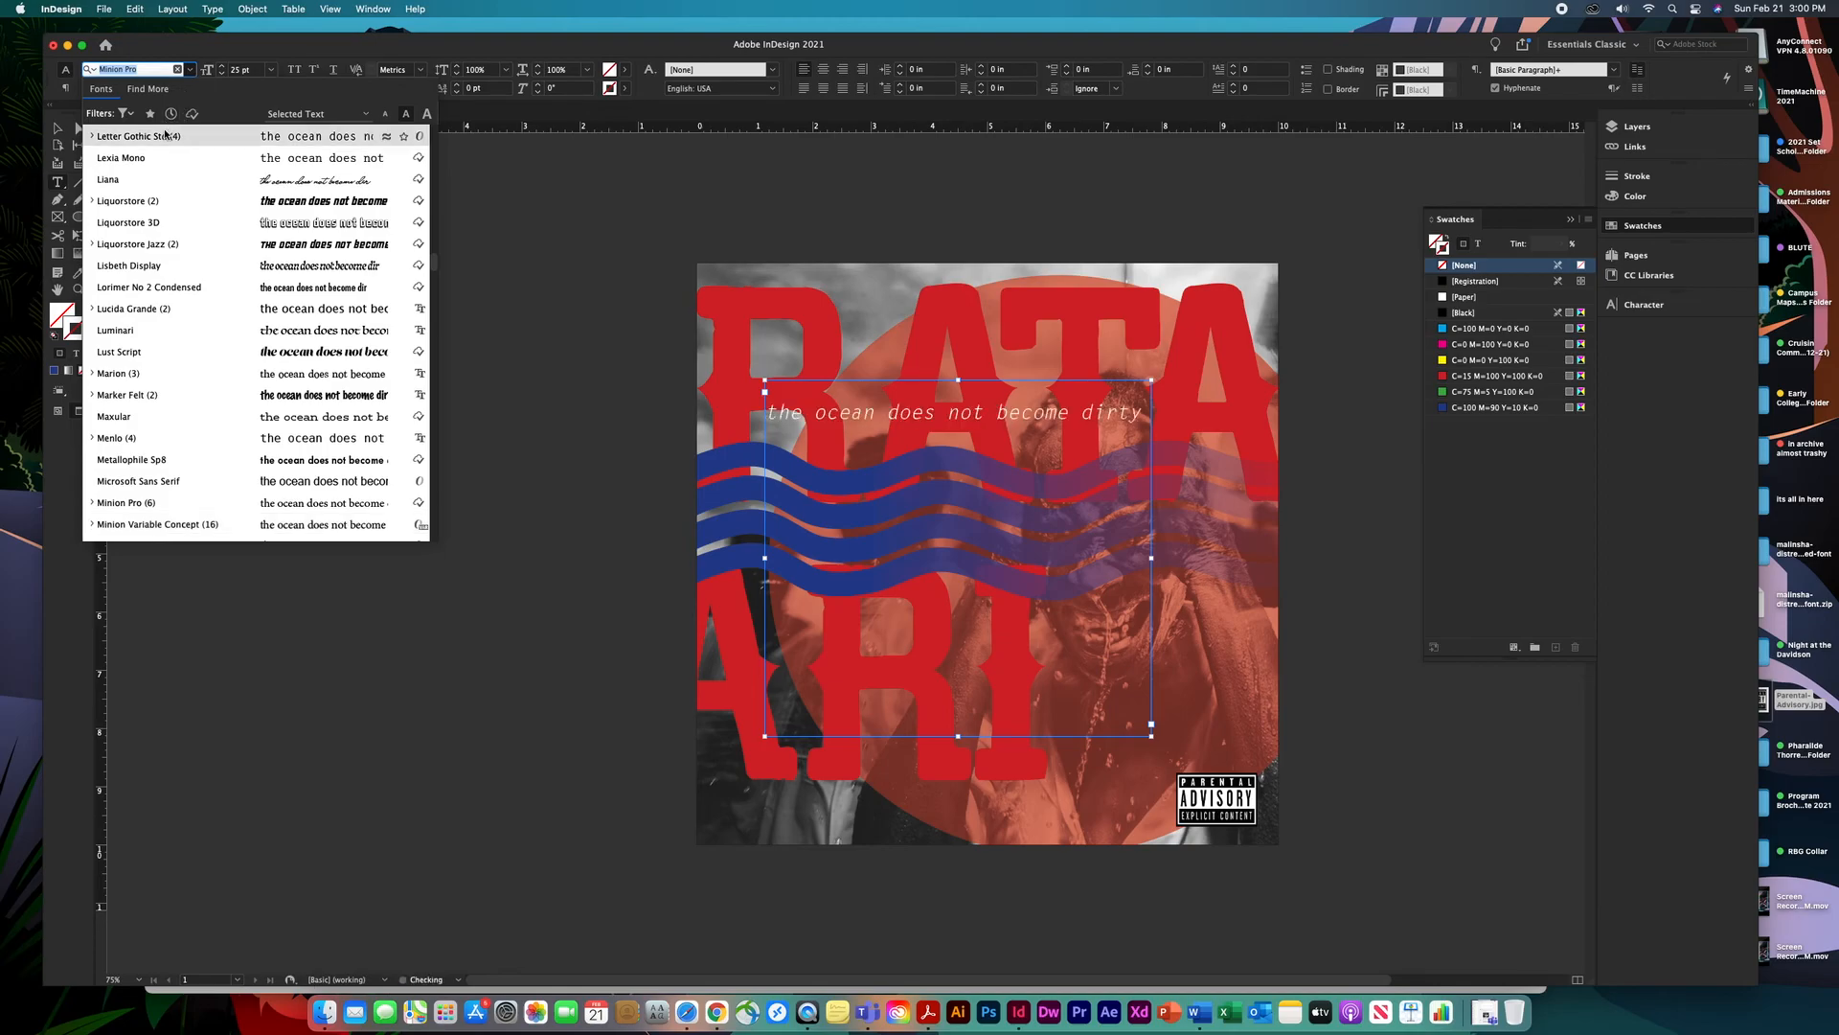
key(Down)
key(Down)
key(Down)
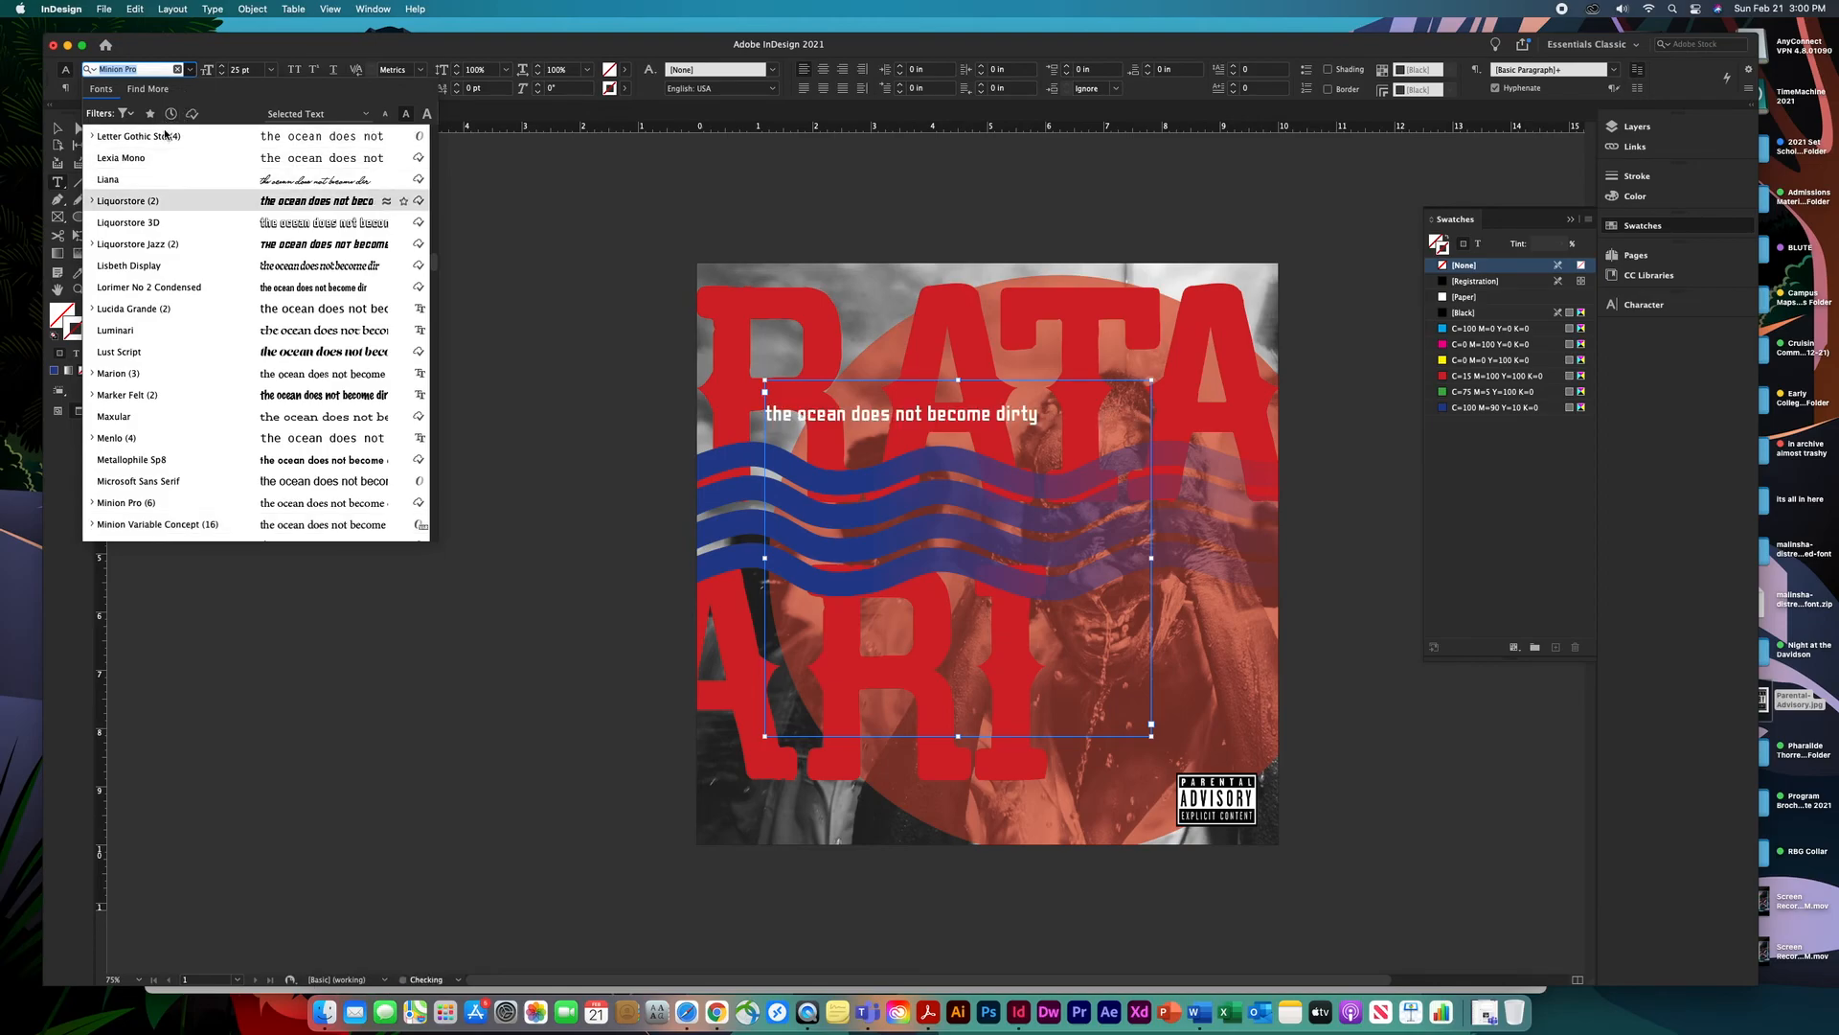
key(Down)
key(Down)
key(Down)
key(Down)
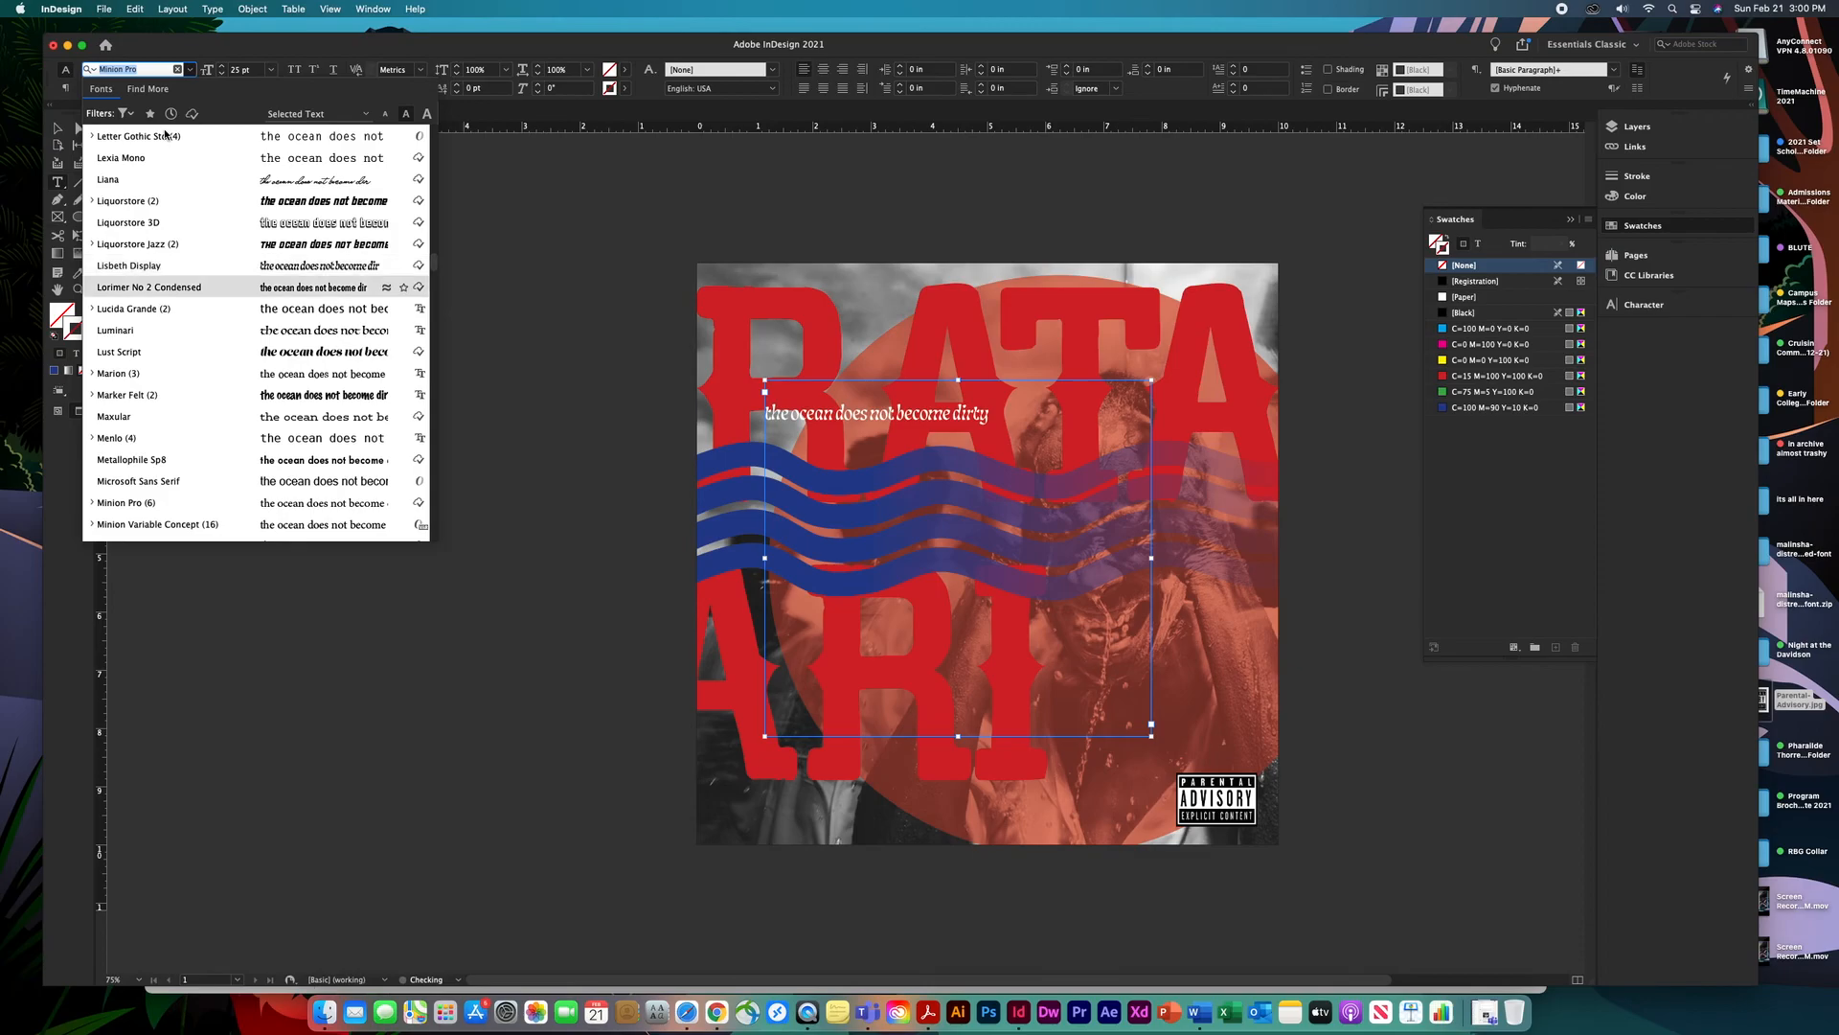
key(Down)
key(Down)
key(Down)
key(Down)
key(Down)
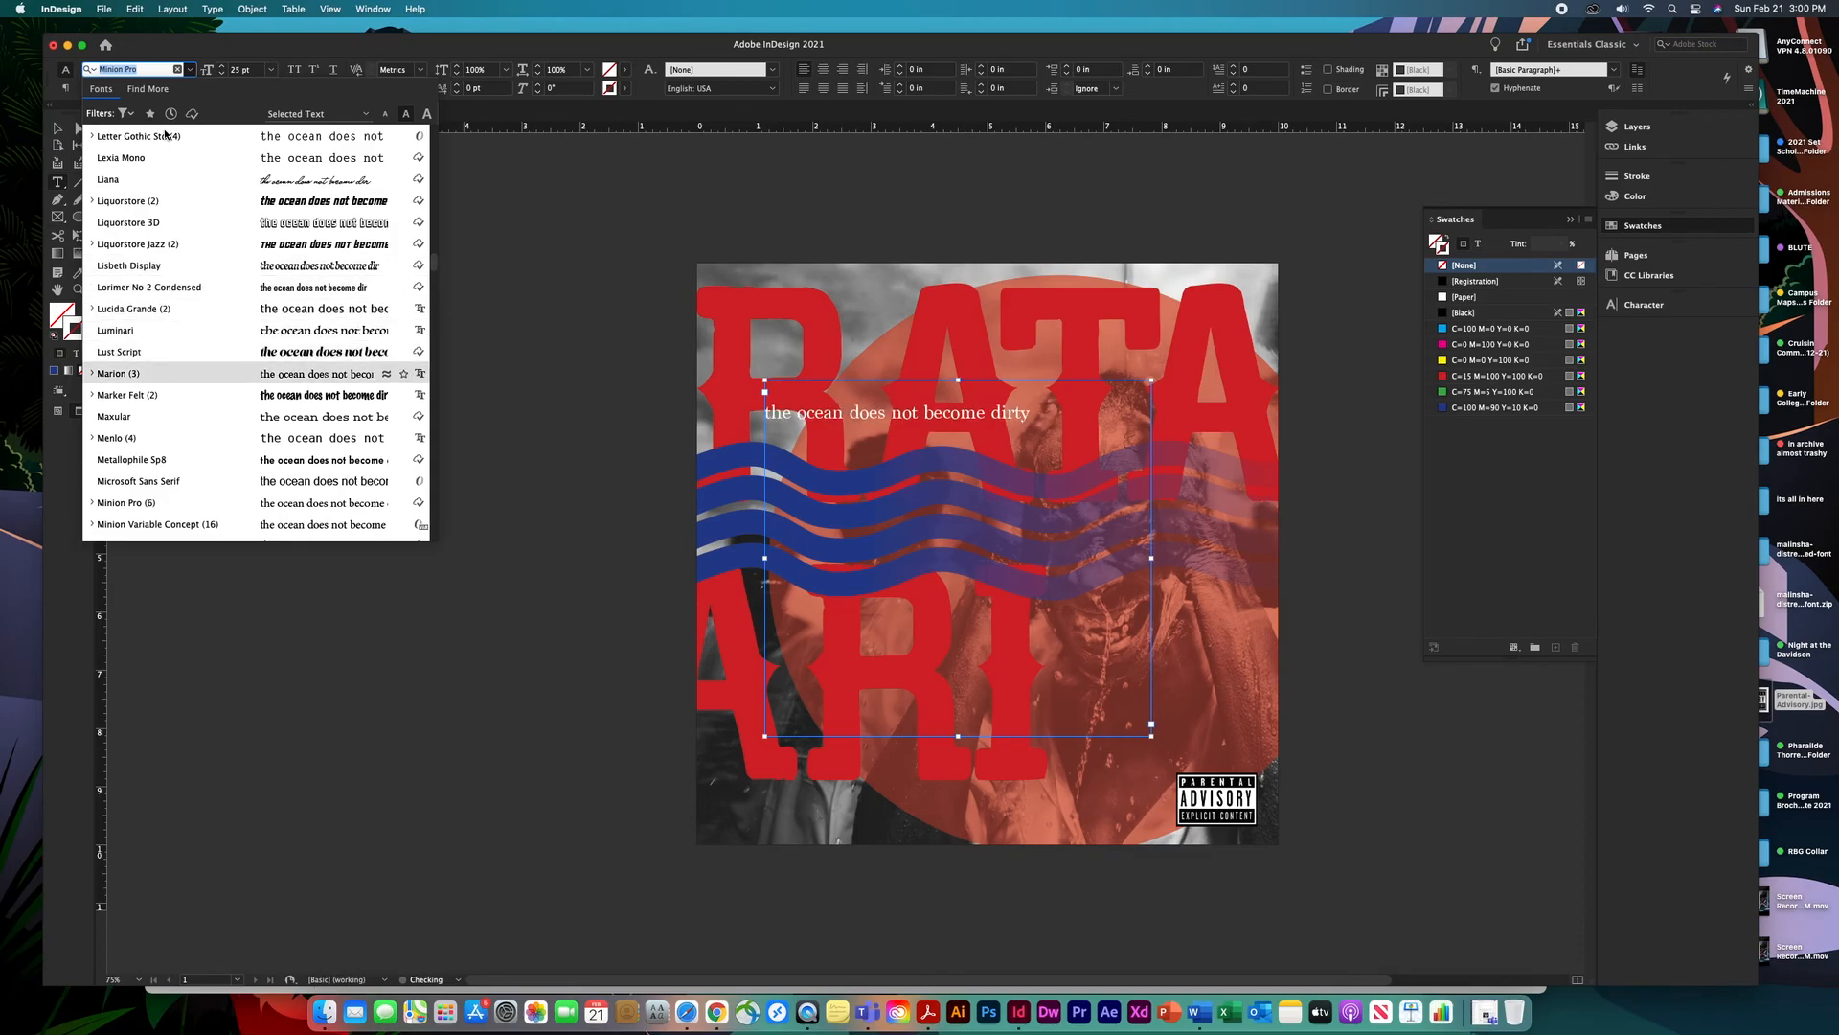
key(Up)
key(Up)
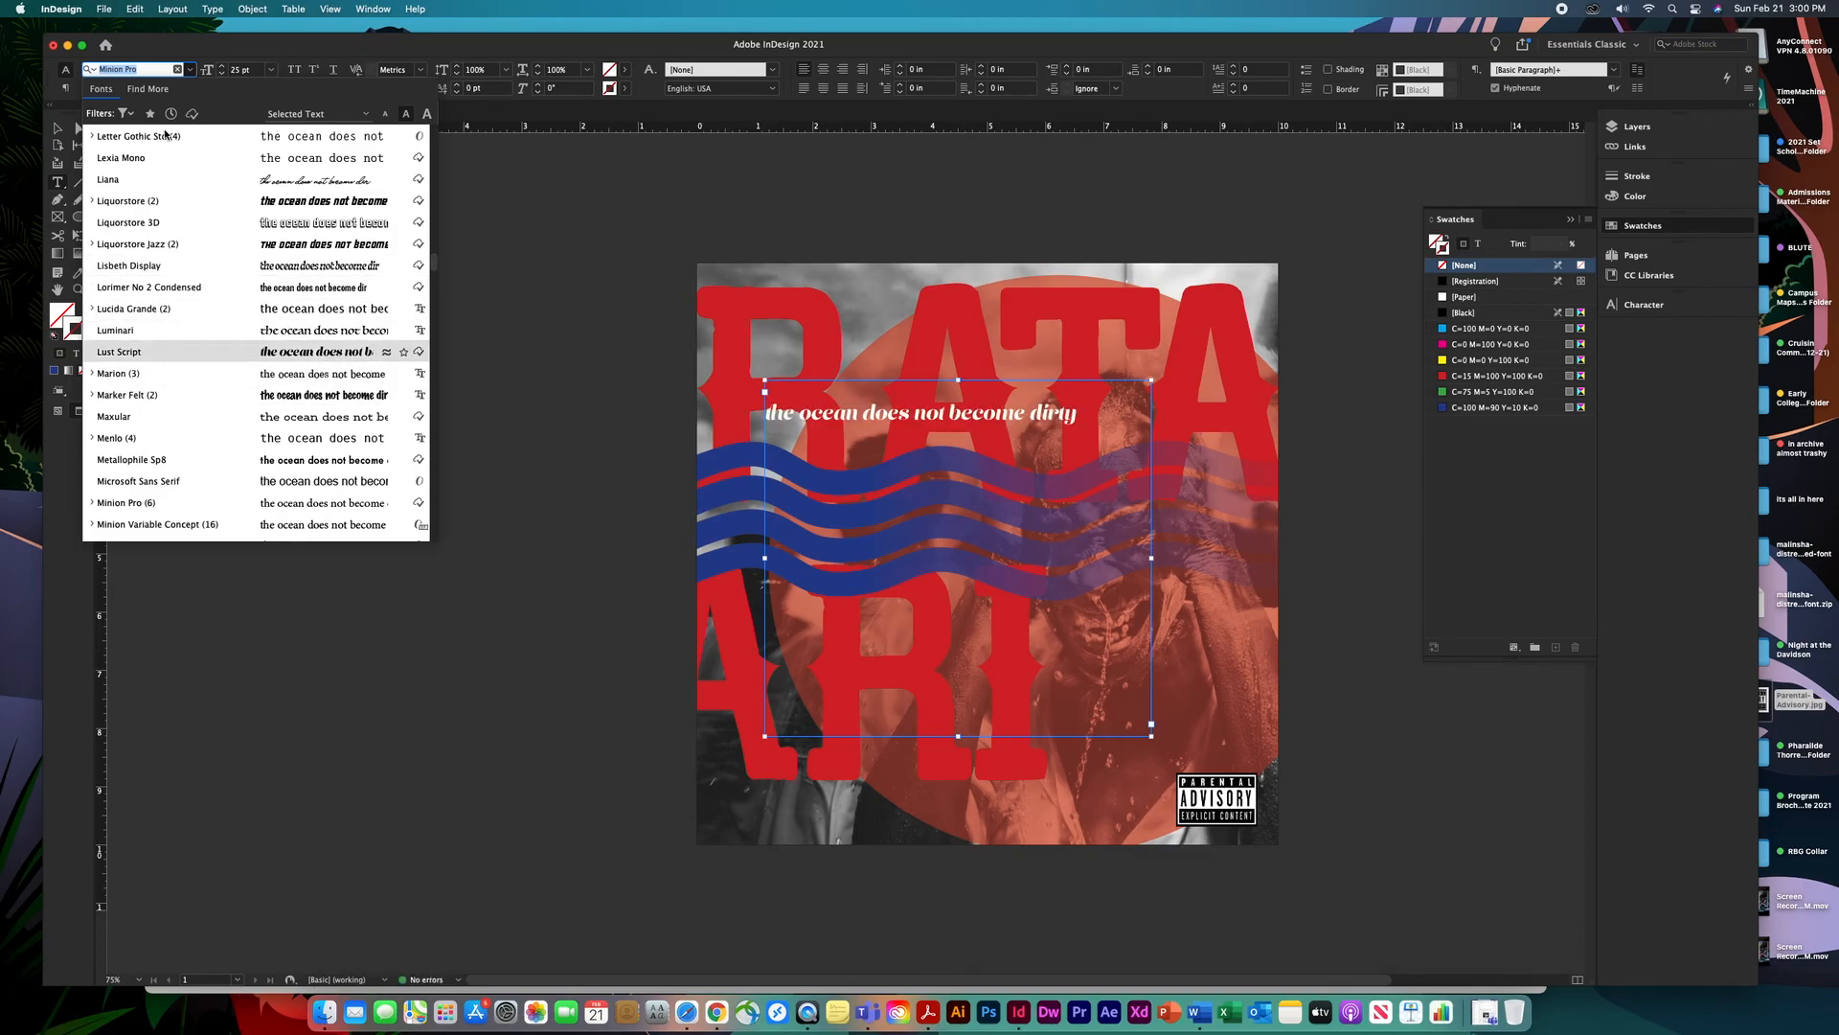
key(Down)
key(Down)
key(Down)
key(Down)
key(Down)
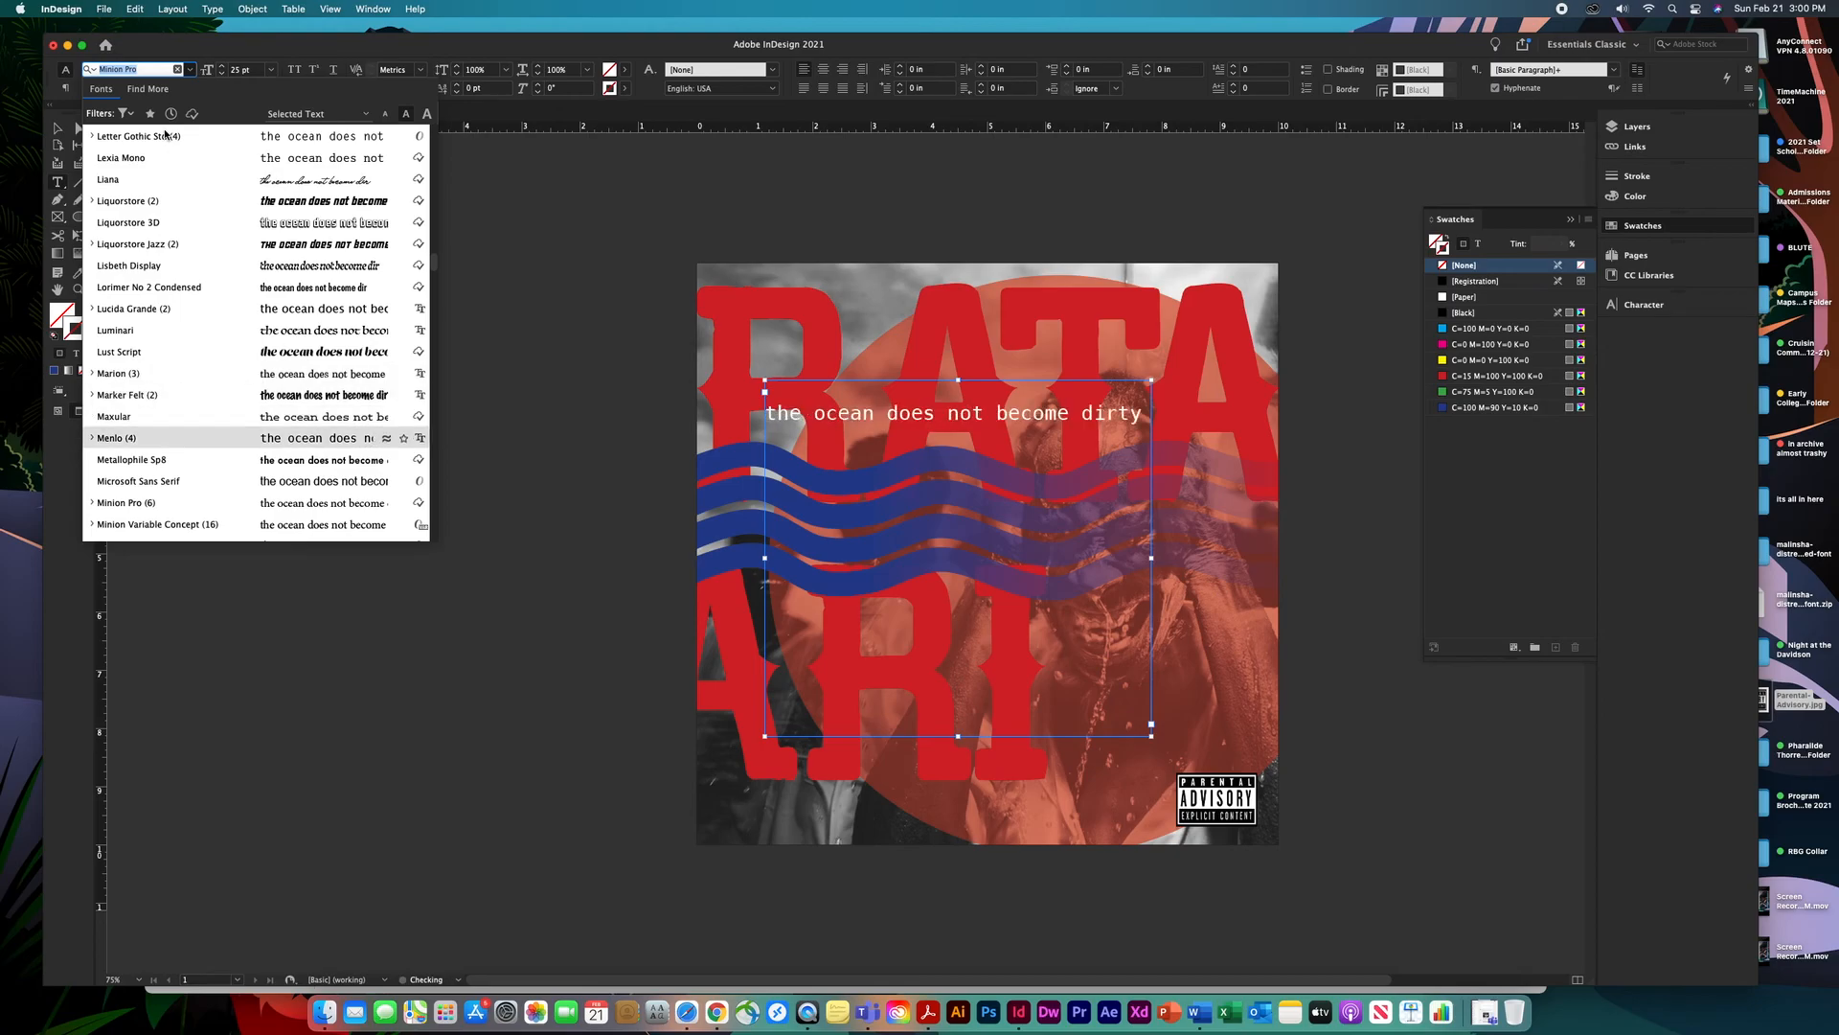
key(Down)
key(Down)
key(Down)
key(Down)
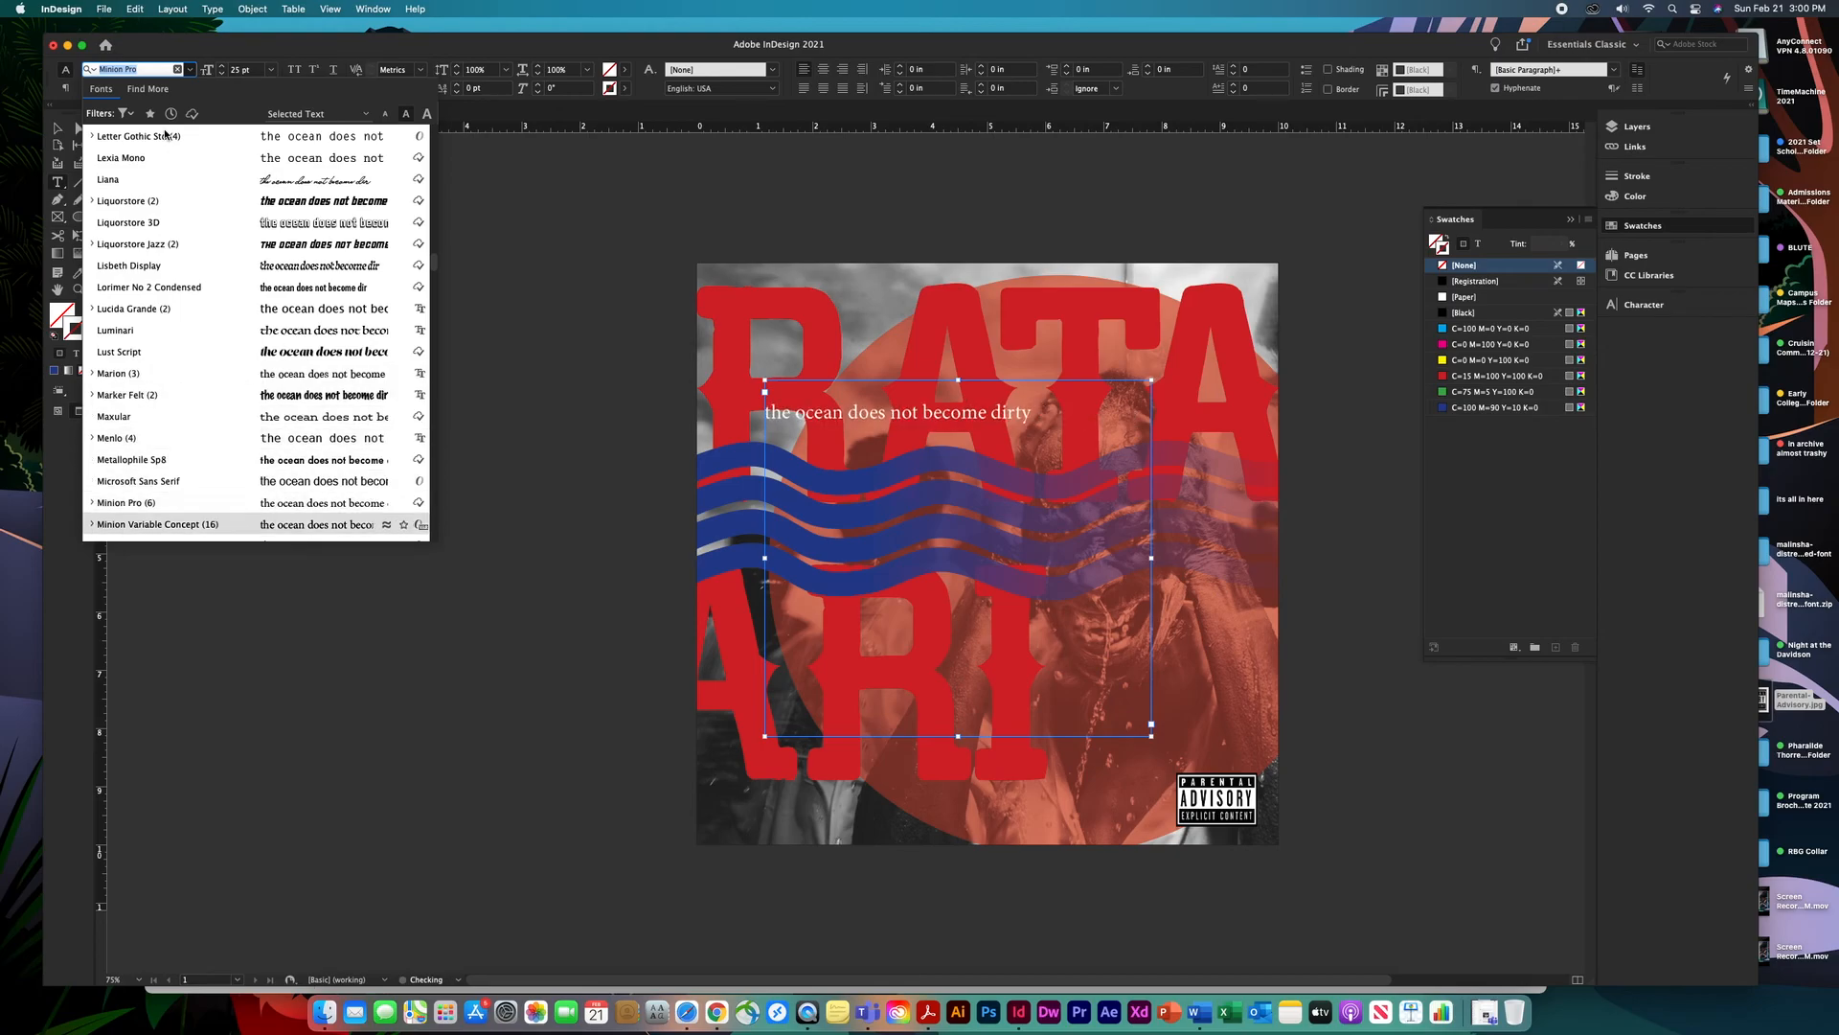
key(Down)
key(Up)
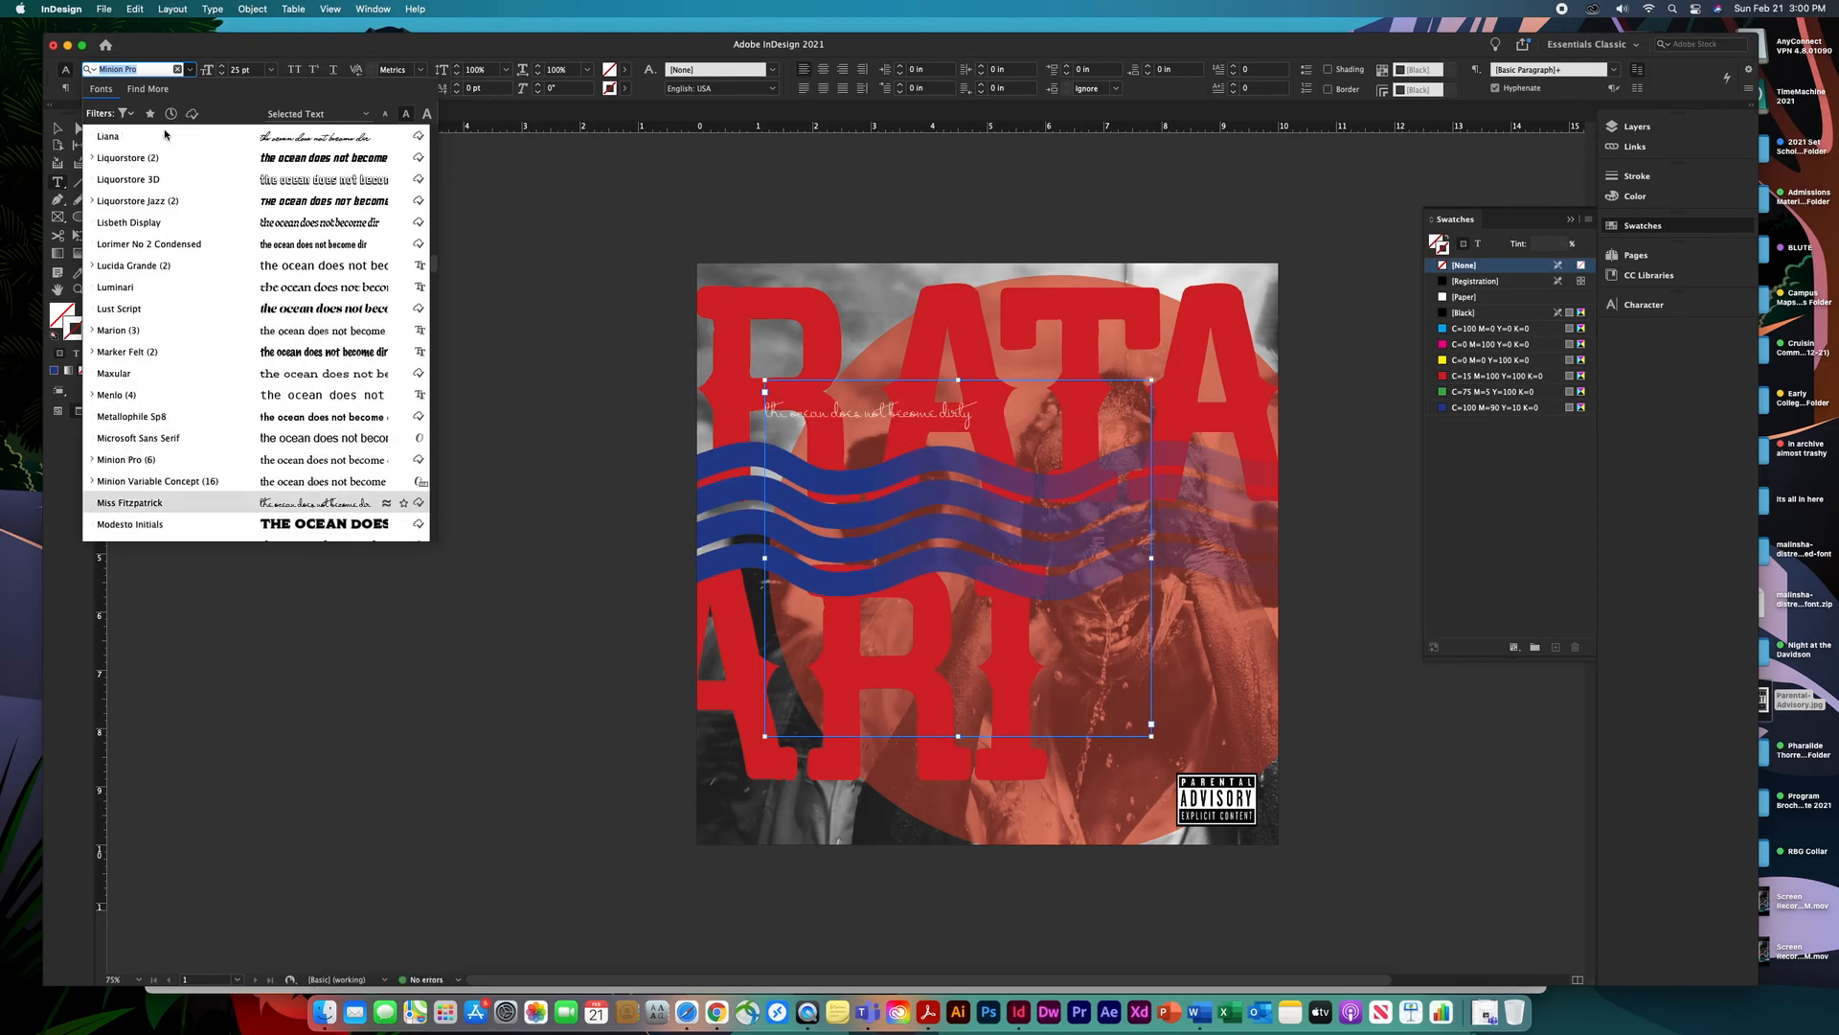
key(Down)
key(Down)
key(Down)
key(Down)
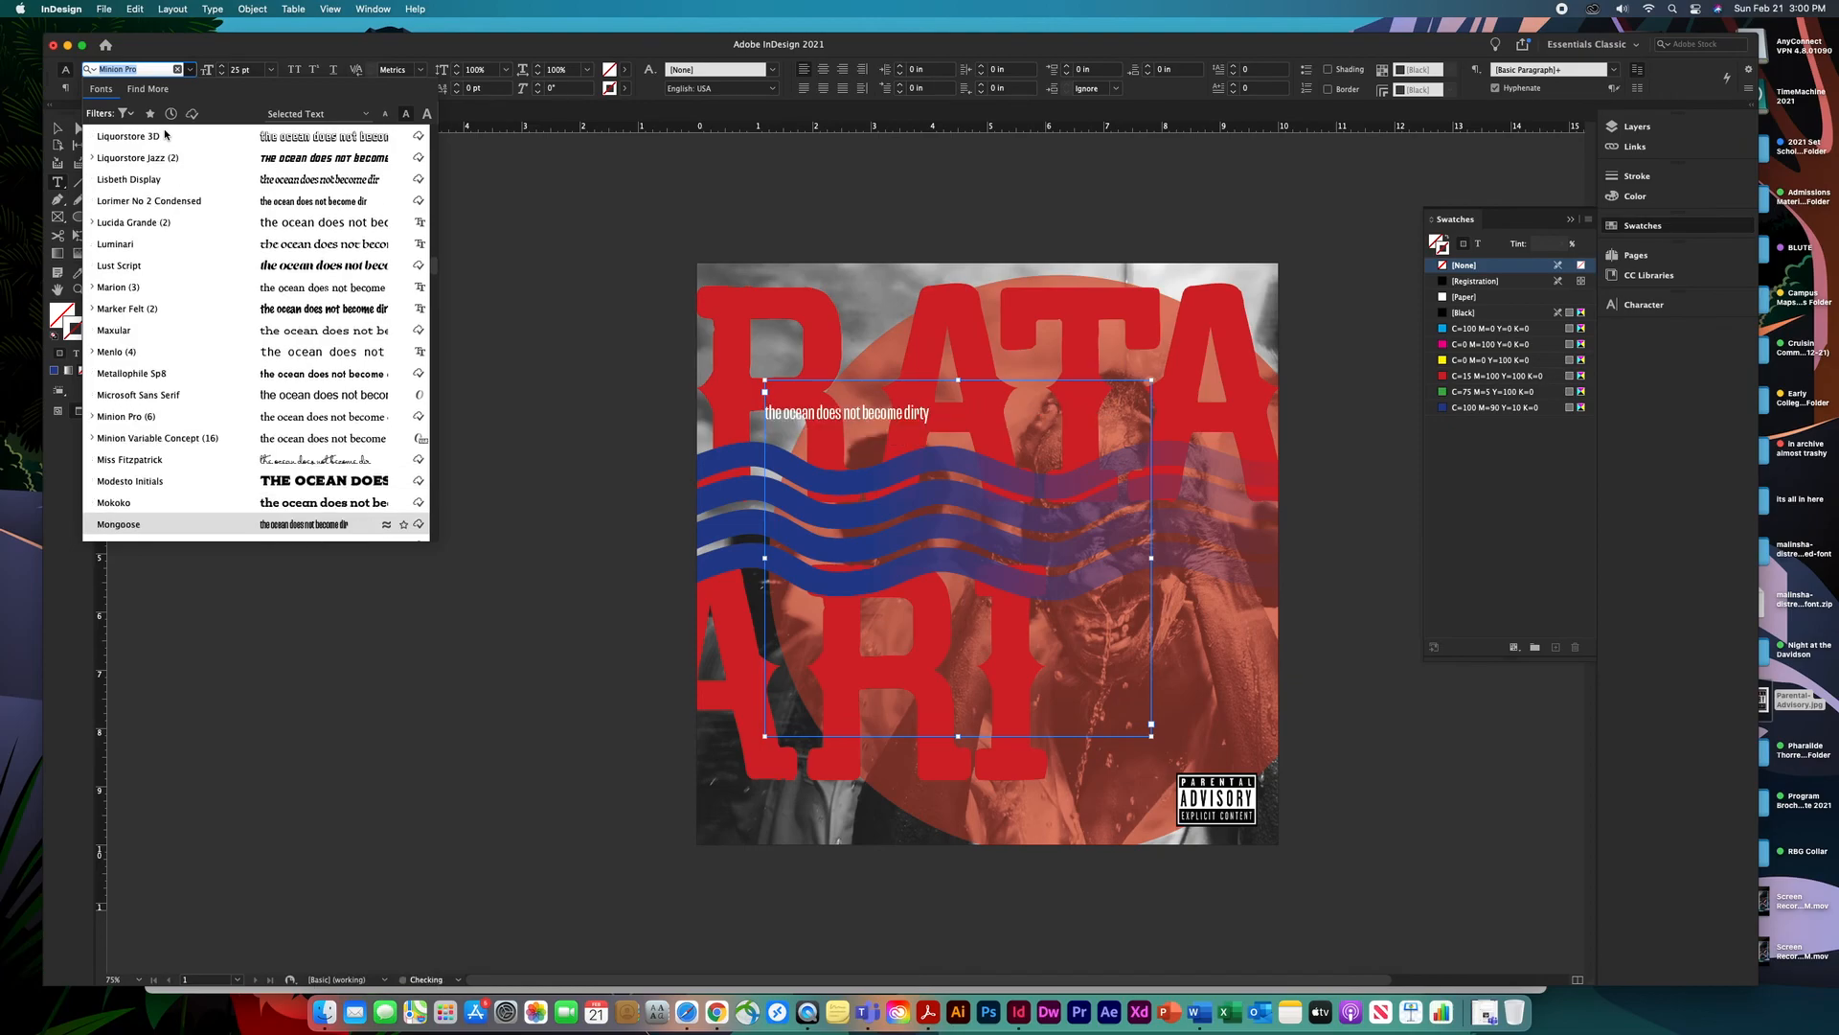
key(Down)
key(Down)
key(Down)
key(Down)
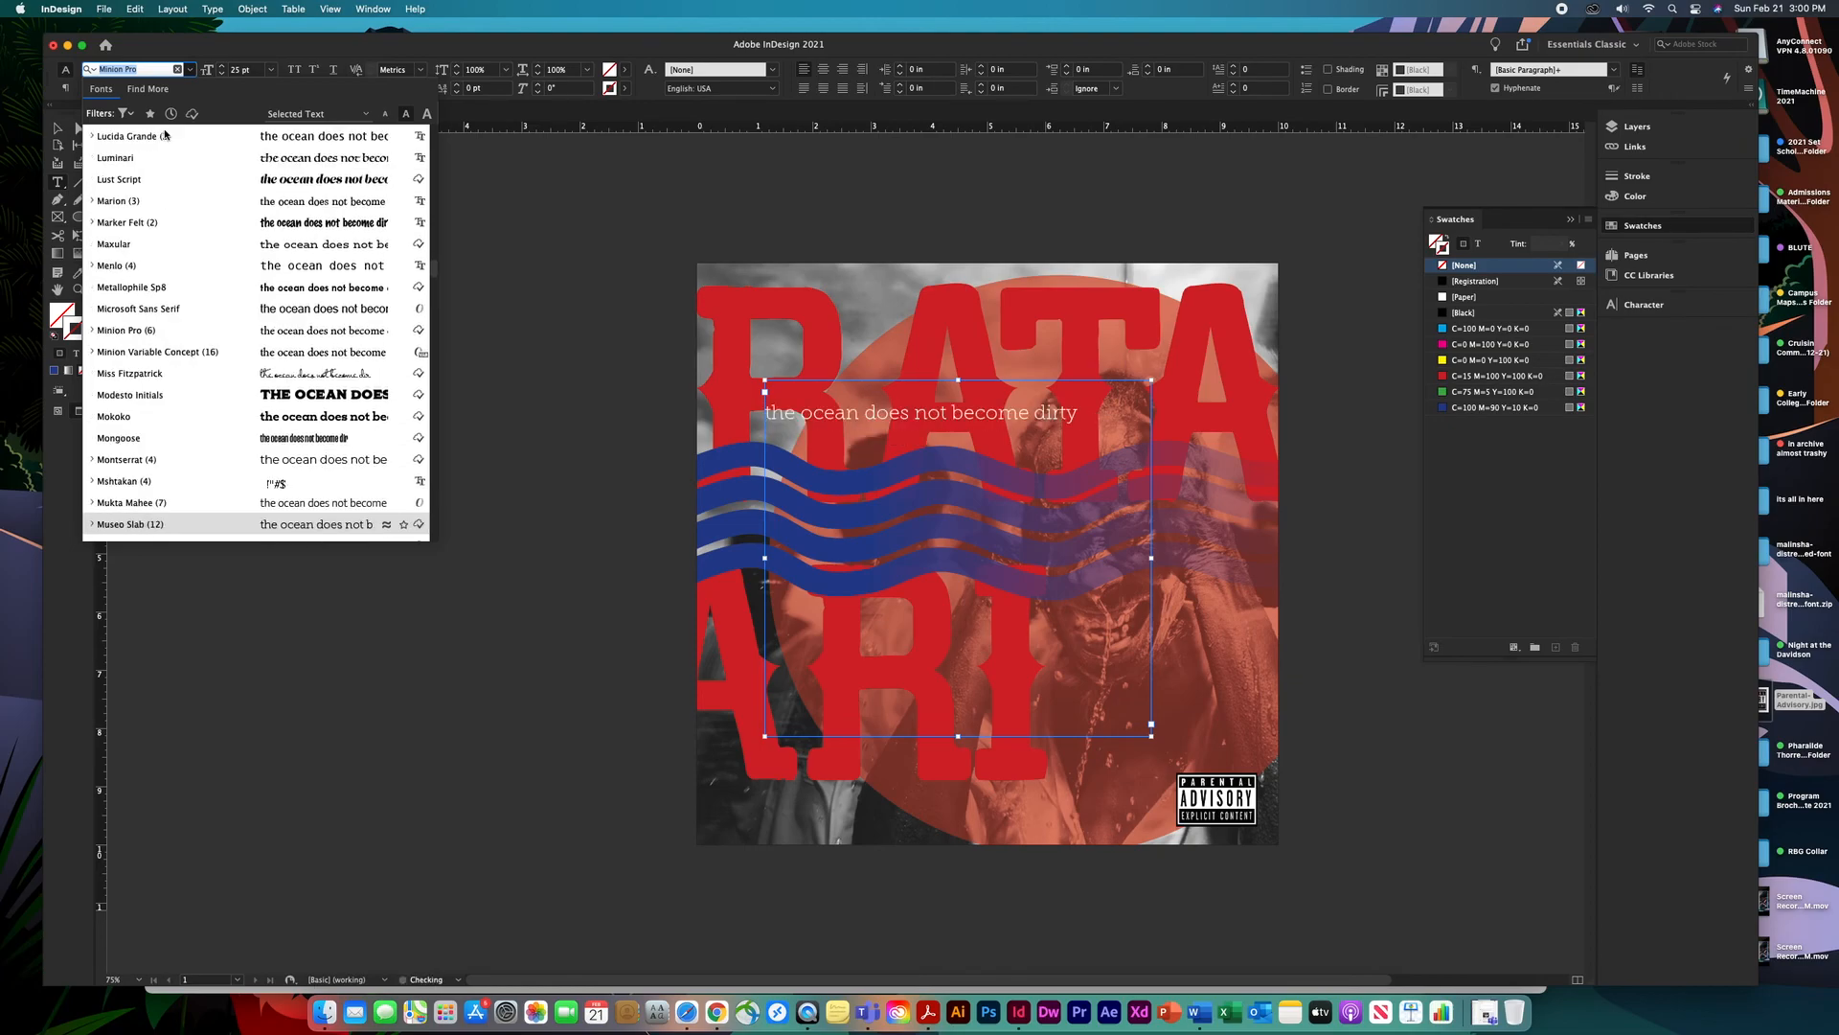
key(Down)
key(Down)
key(Down)
key(Down)
key(Down)
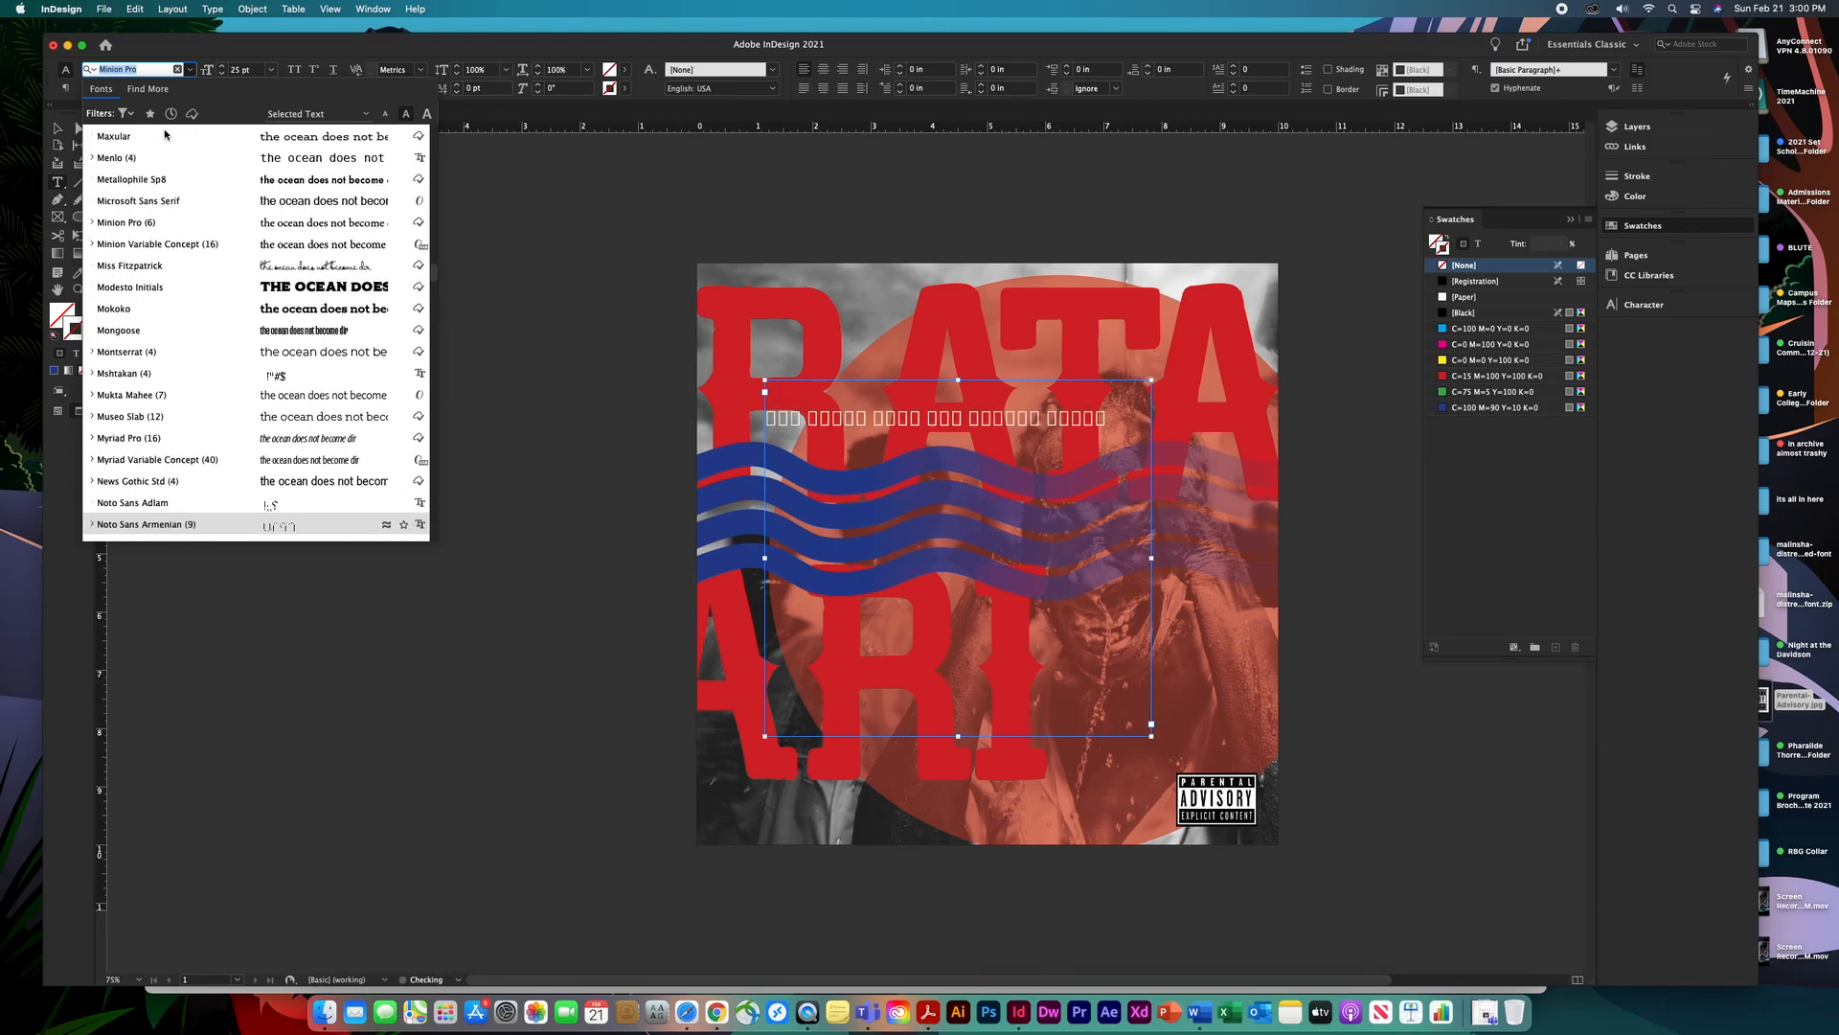
key(Down)
key(Down)
key(Down)
key(Down)
key(Down)
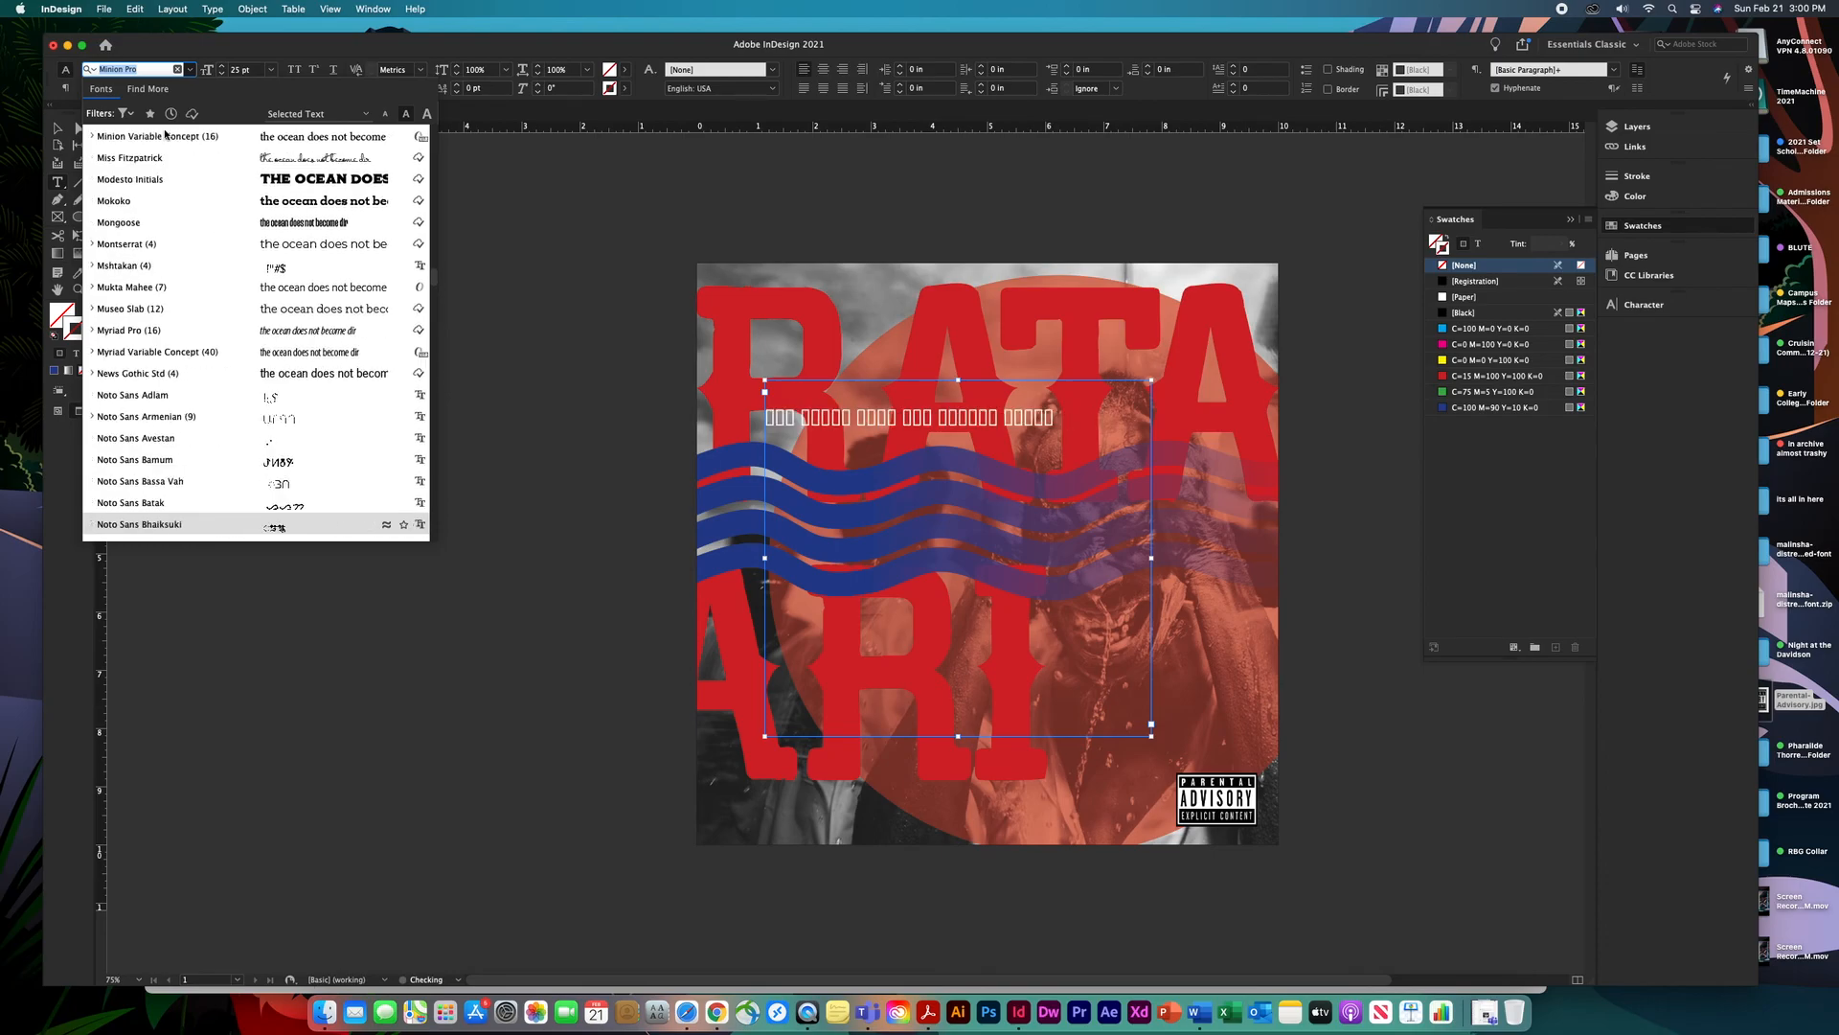
key(Down)
key(Down)
key(Down)
key(Down)
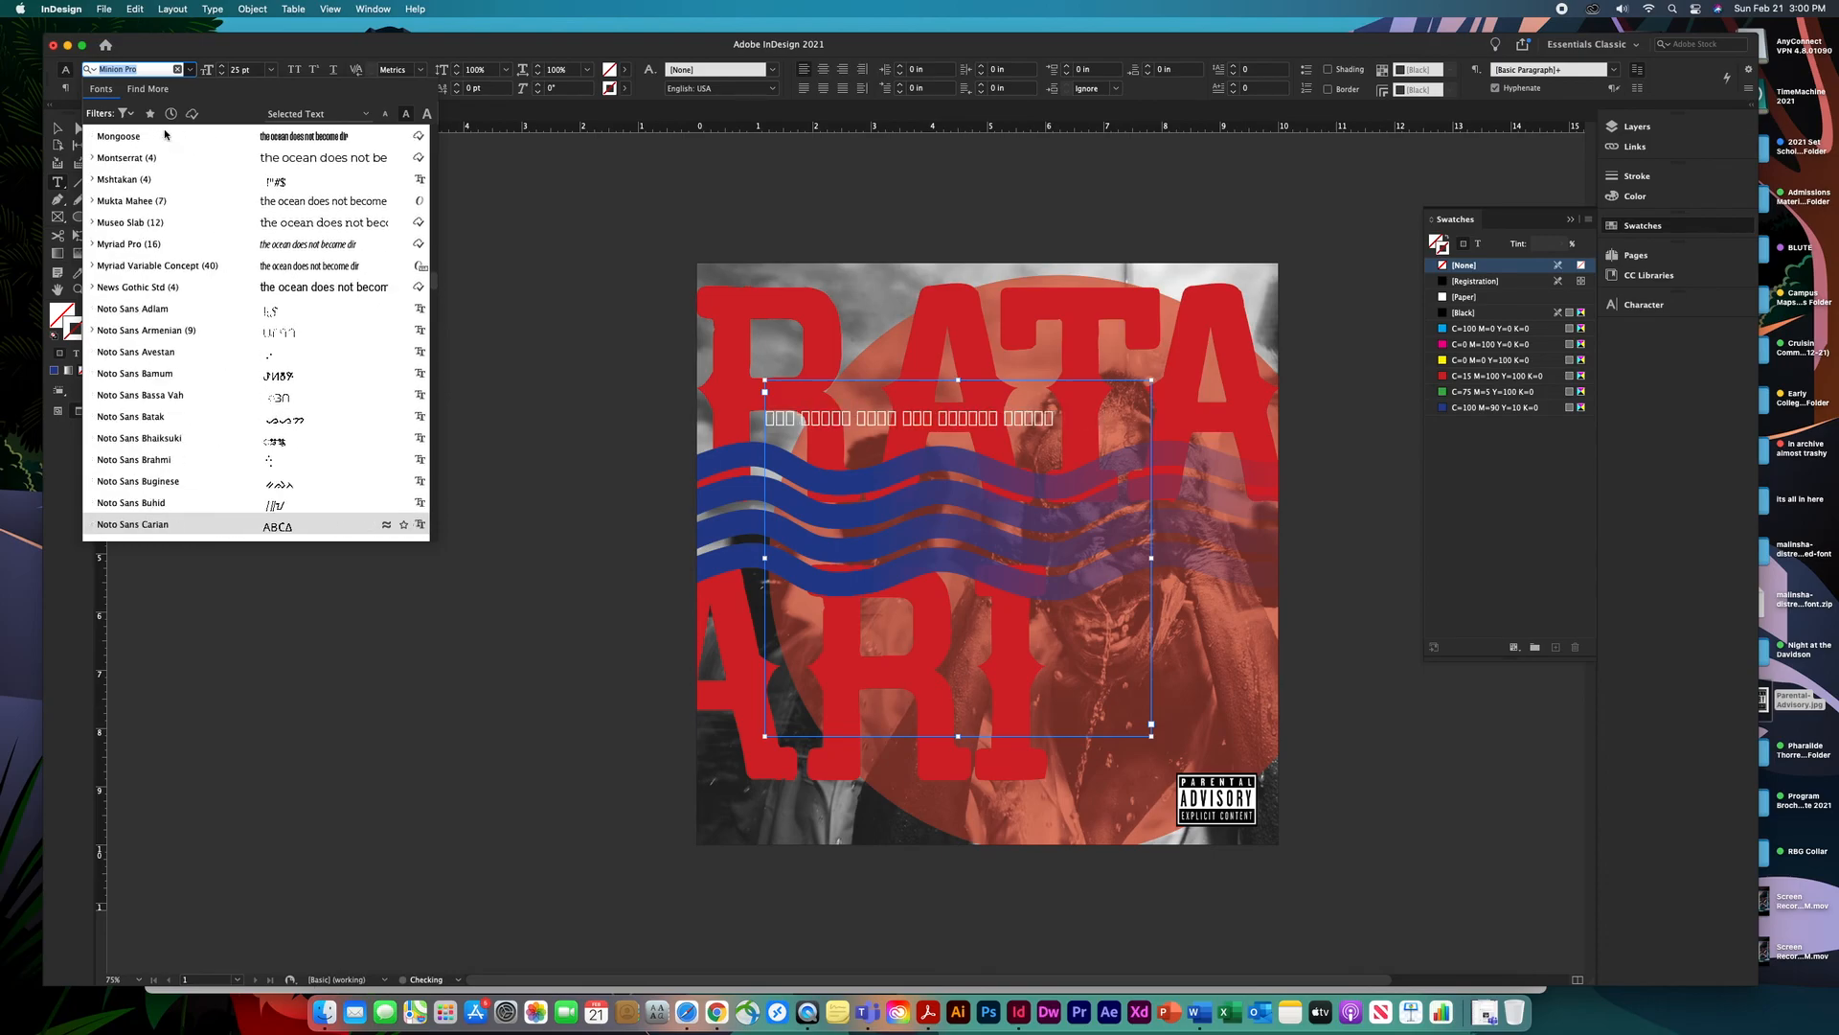
key(Down)
key(Down)
key(Down)
key(Down)
key(Down)
key(Down)
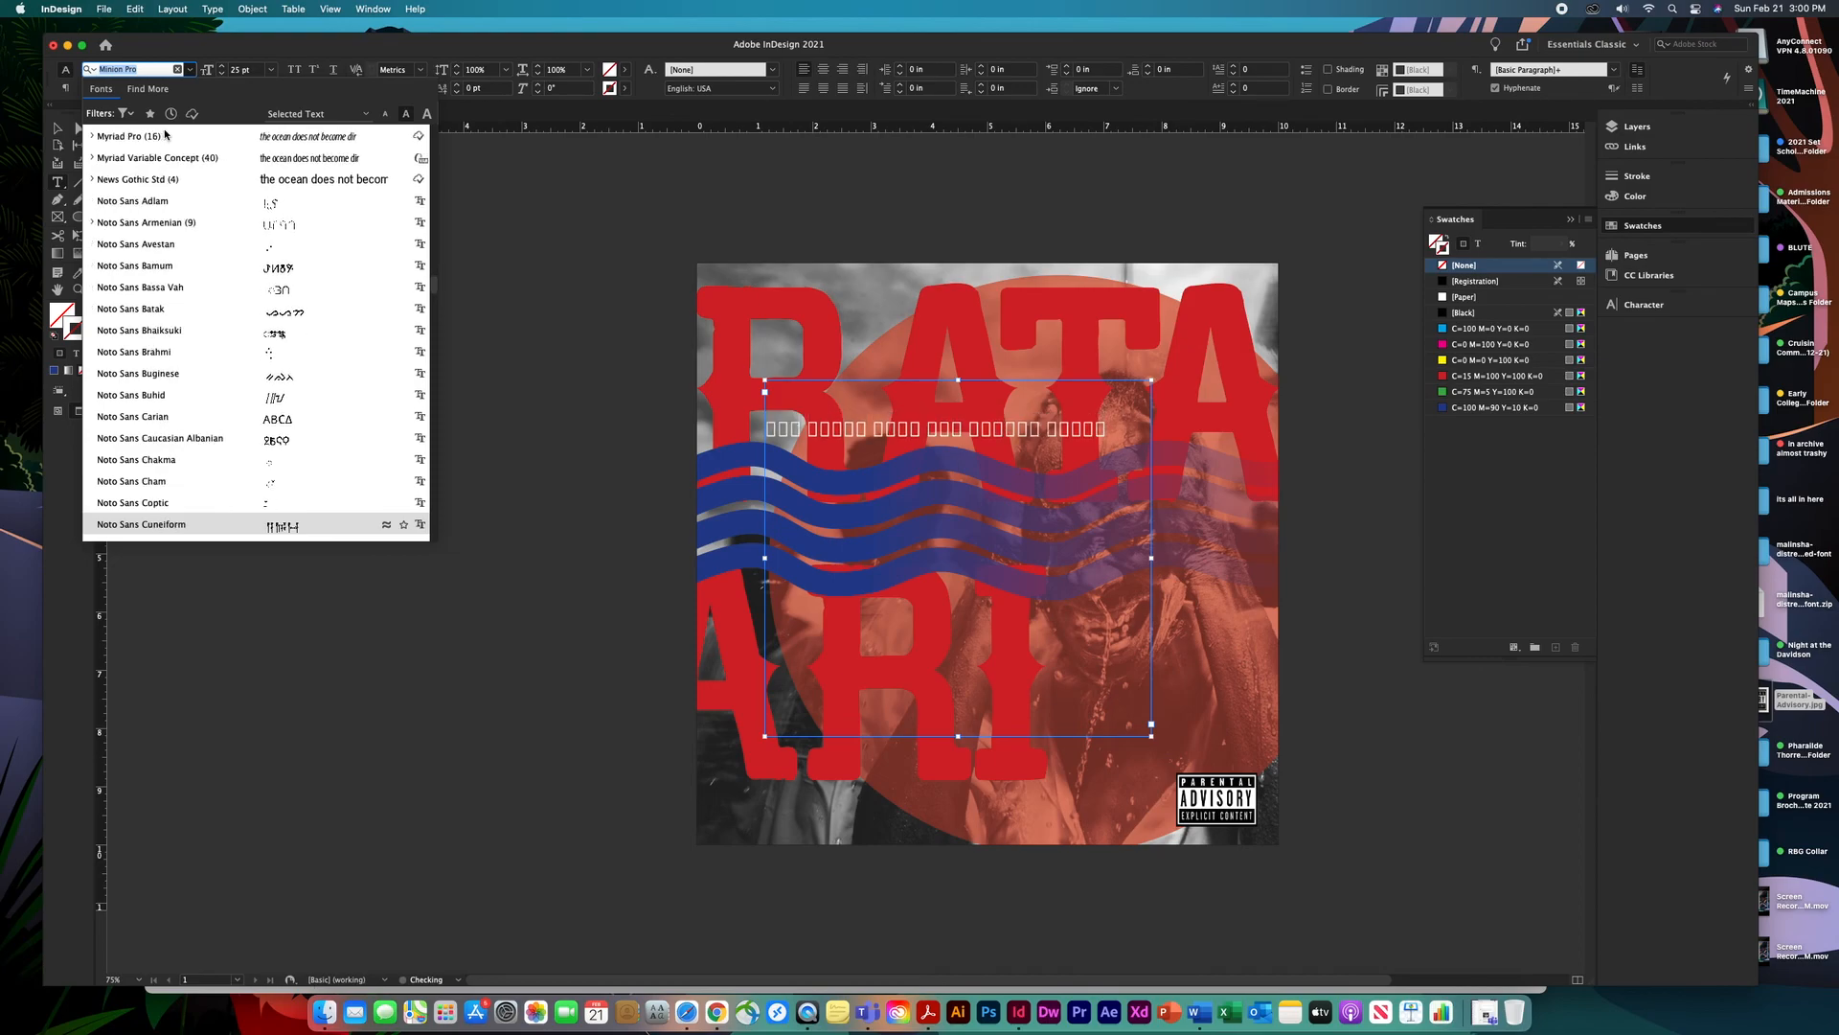
key(Down)
key(Down)
key(Down)
key(Down)
key(Down)
key(Down)
key(Down)
key(Down)
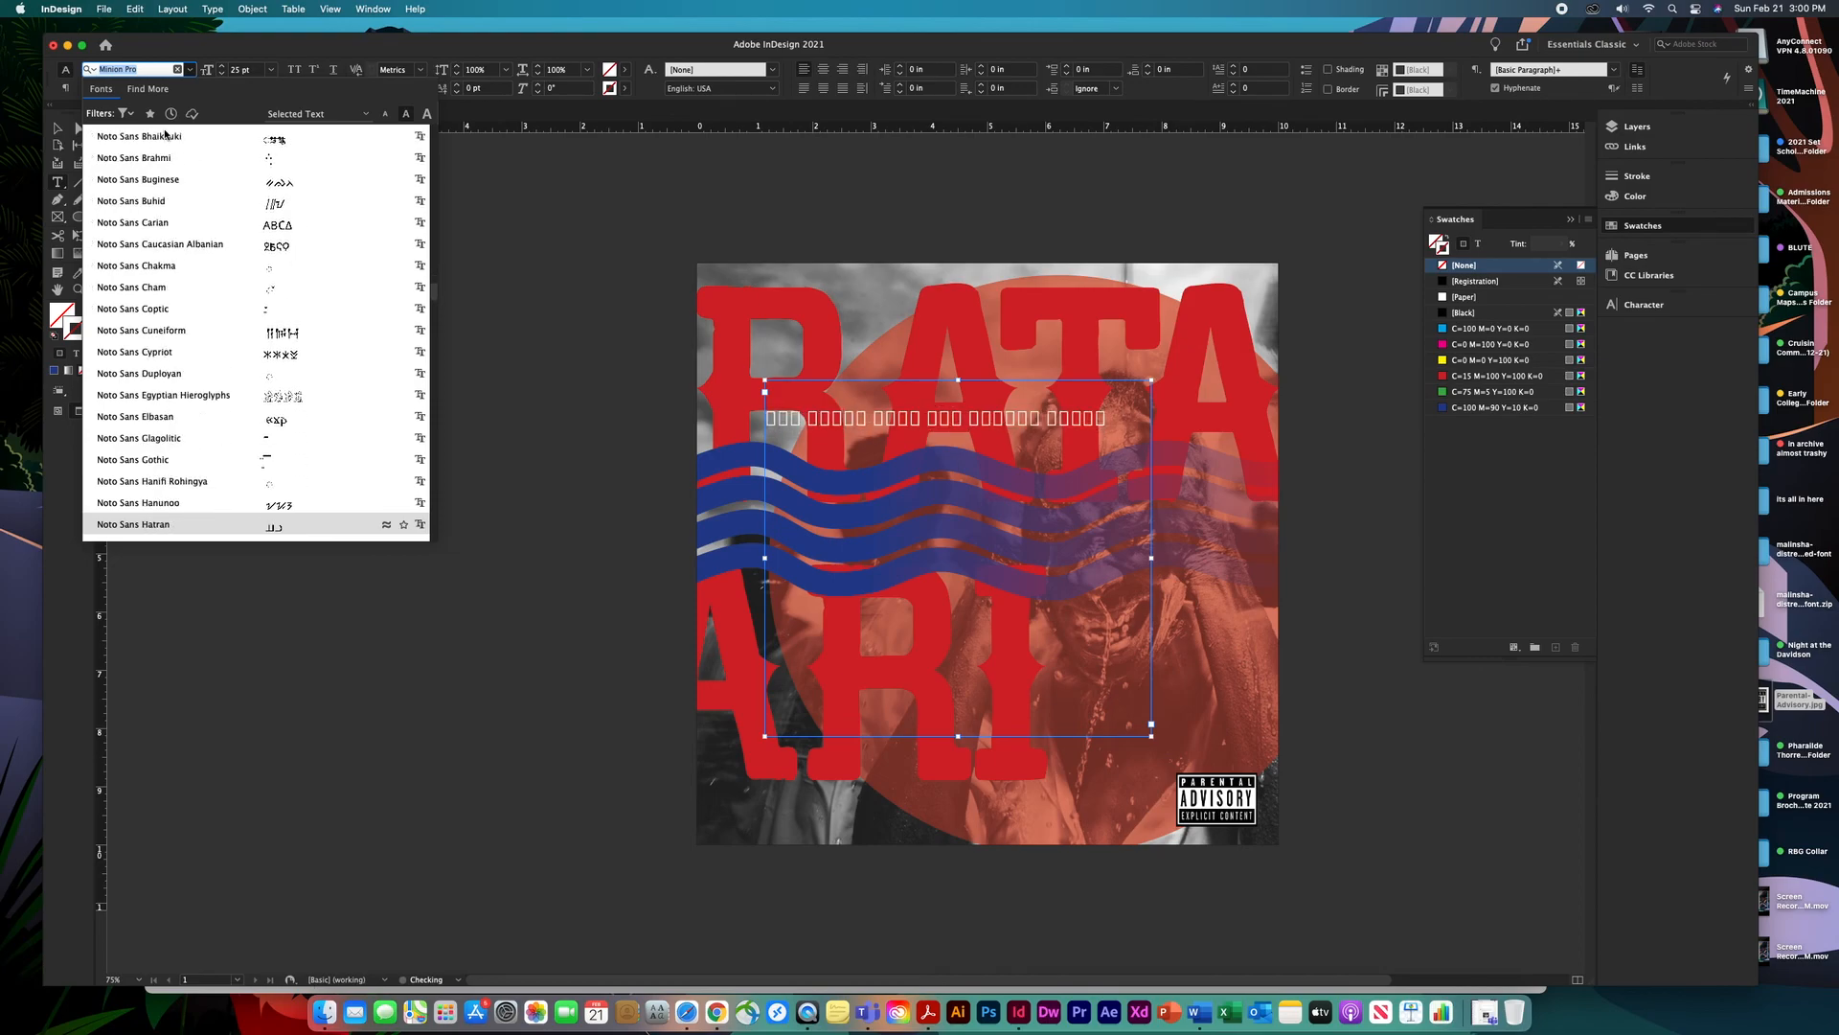
key(Down)
key(Down)
key(Down)
key(Down)
key(Down)
key(Down)
key(Down)
key(Down)
key(Down)
key(Down)
key(Down)
key(Down)
key(Down)
key(Down)
key(Down)
key(Down)
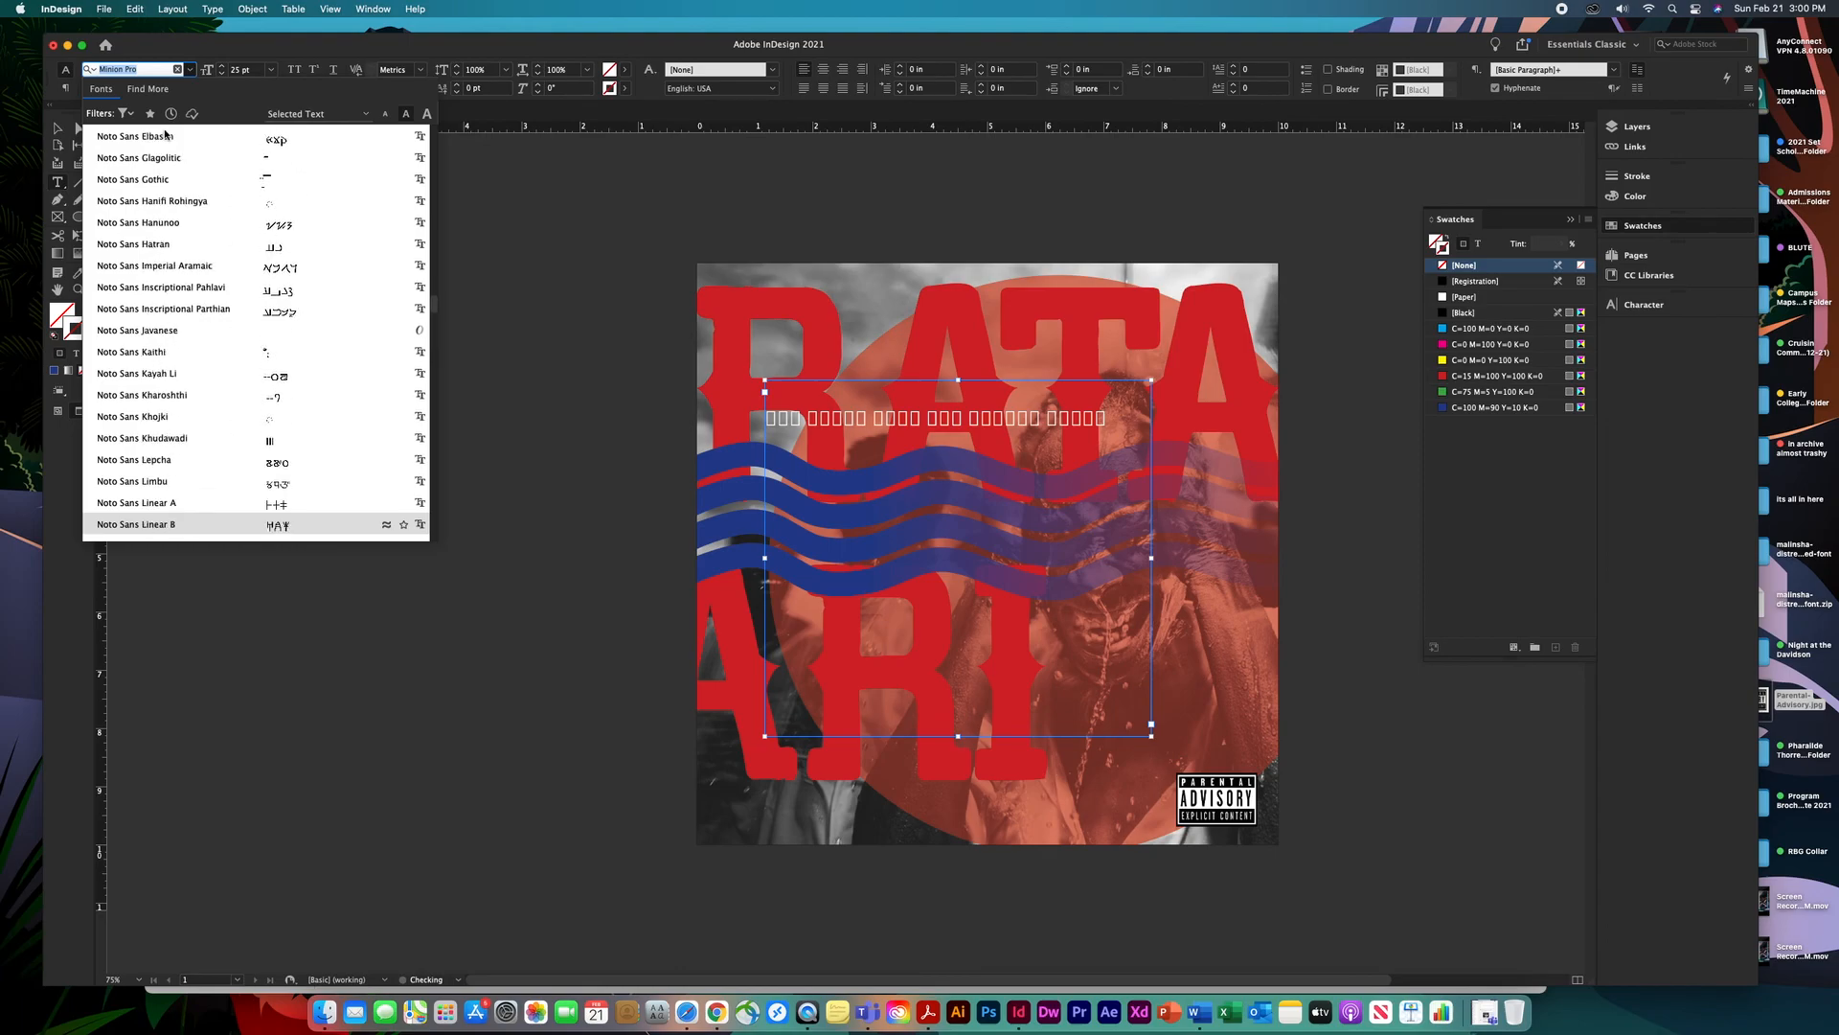
key(Down)
key(Down)
key(Down)
key(Down)
key(Down)
key(Down)
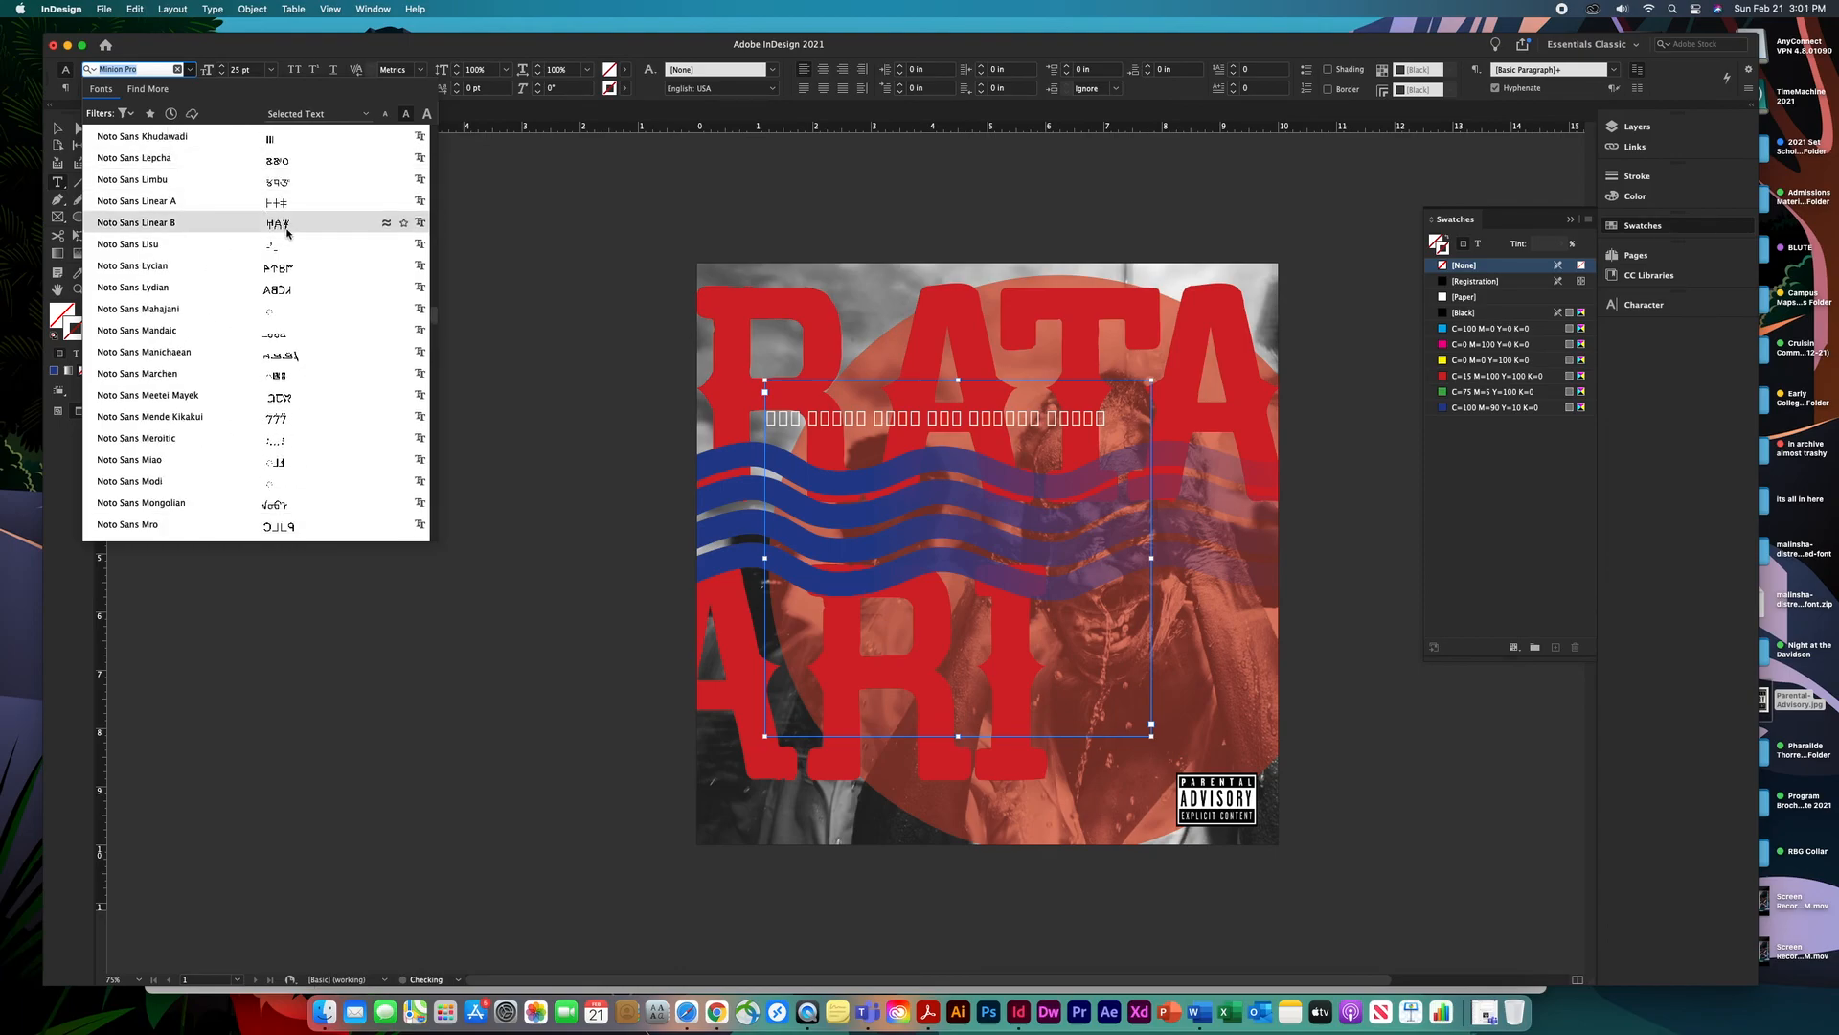
scroll(286, 271, up, 20)
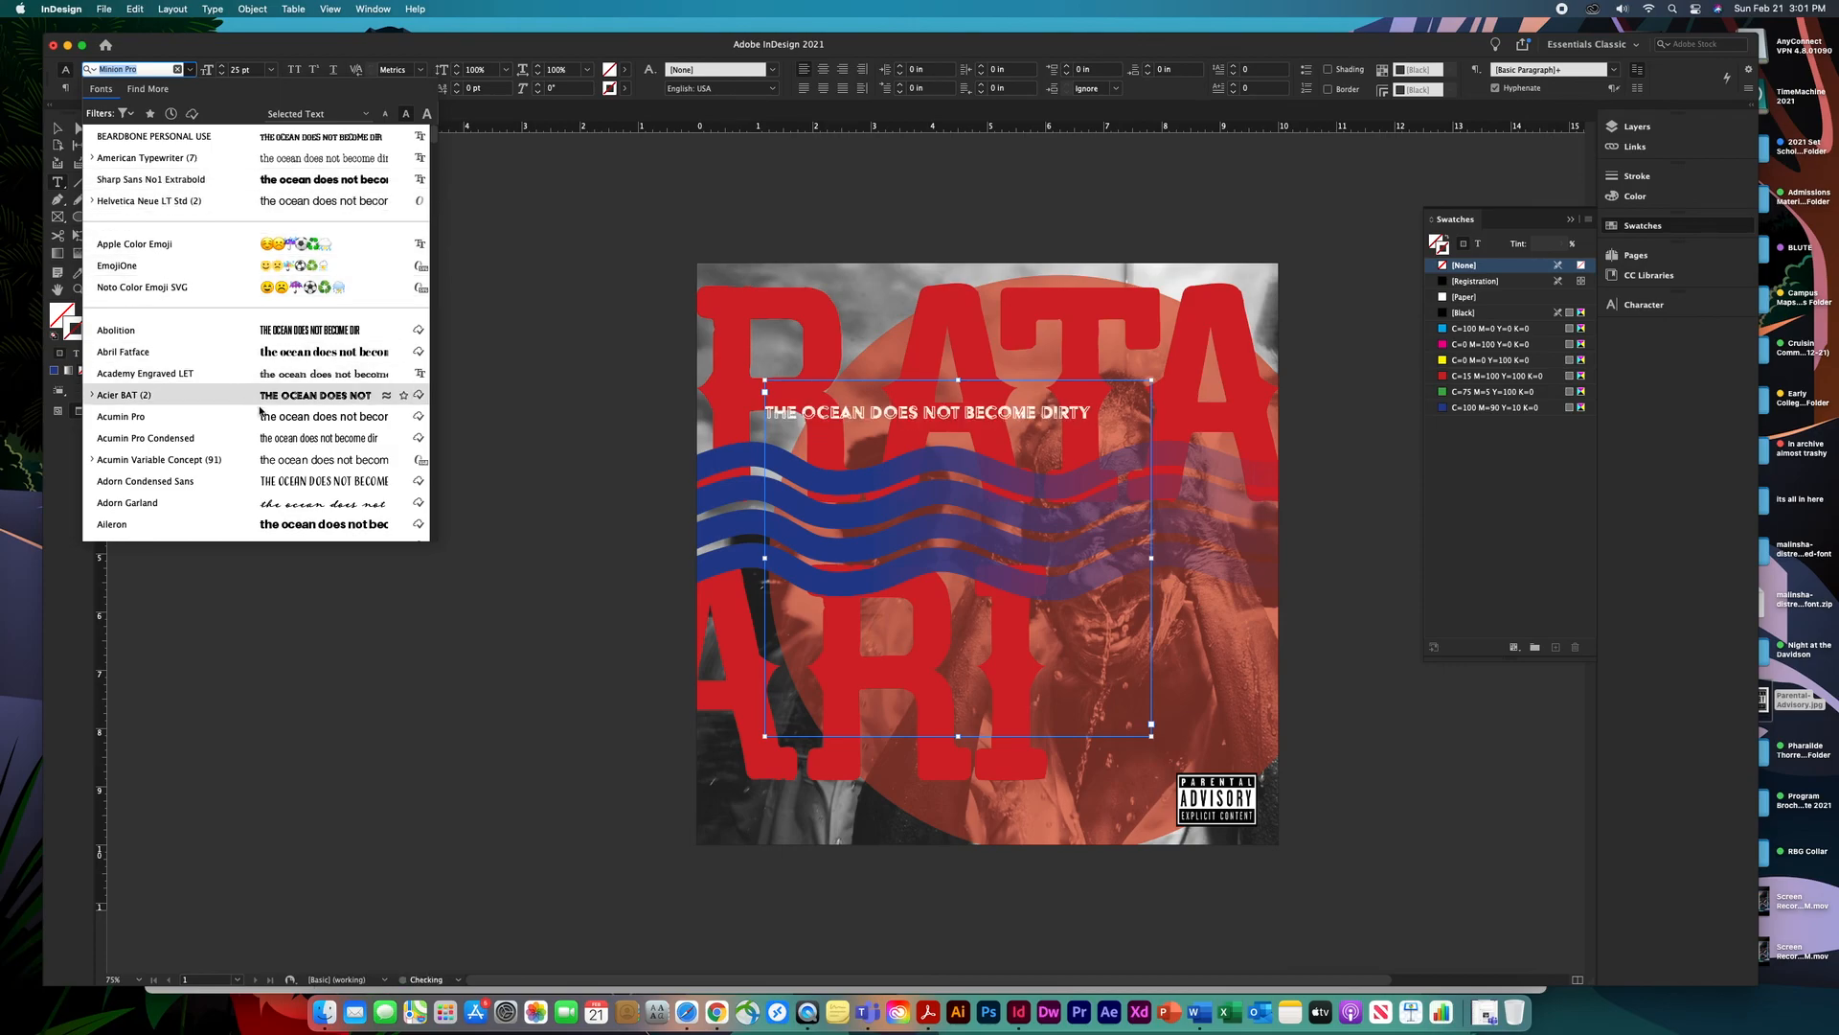
click(322, 505)
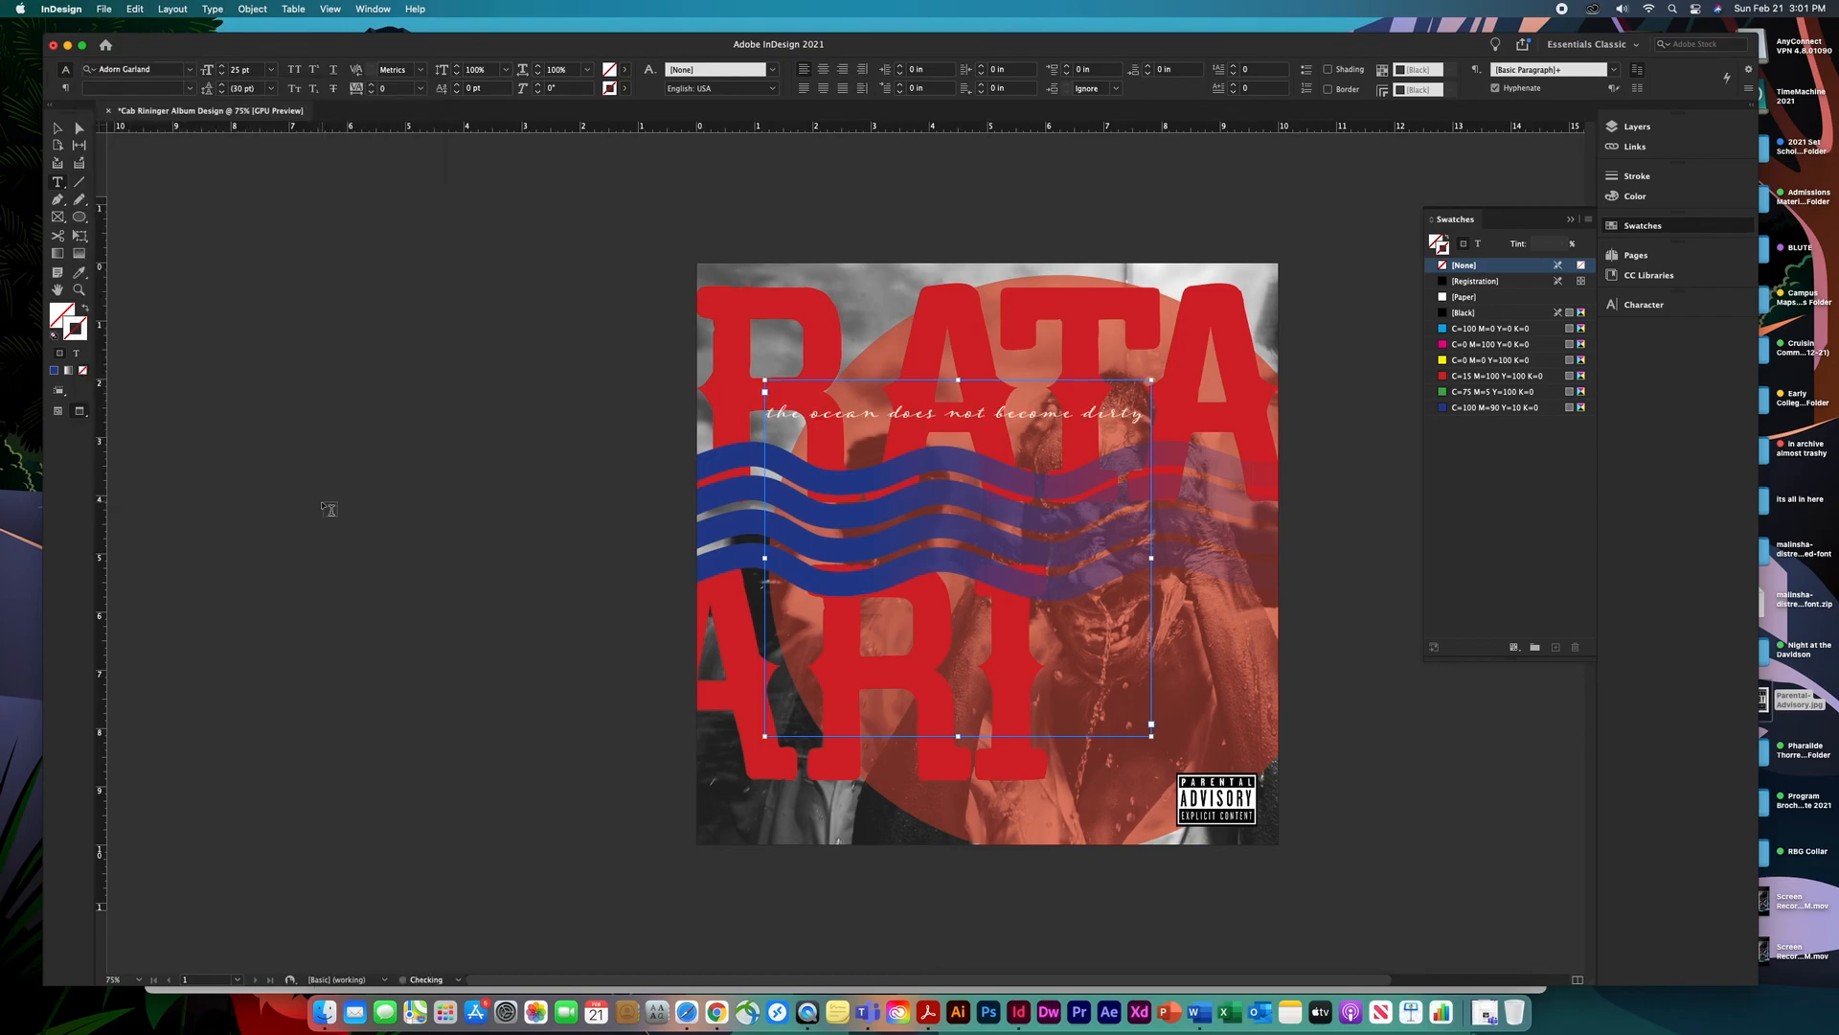
Move the quote to the cover's lower right, just above the Parental Advisory label, and deselect it.
click(57, 128)
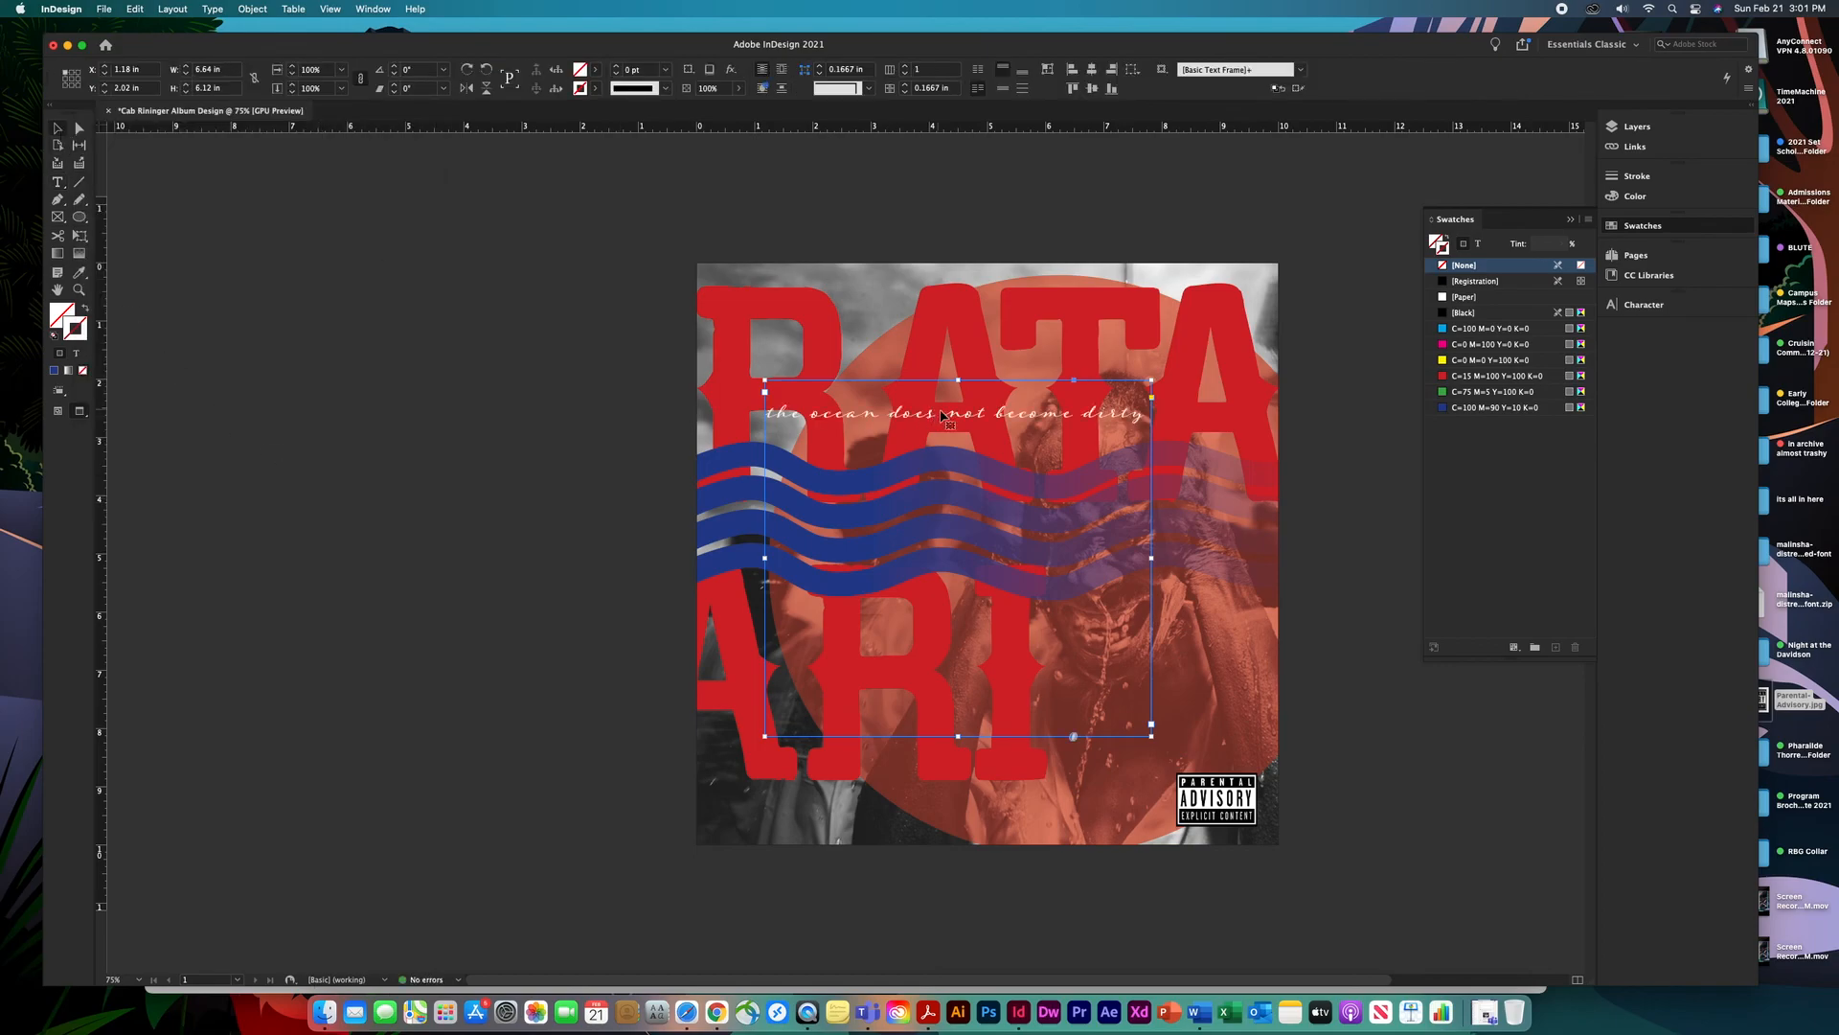
drag(943, 414, 1063, 759)
click(1313, 763)
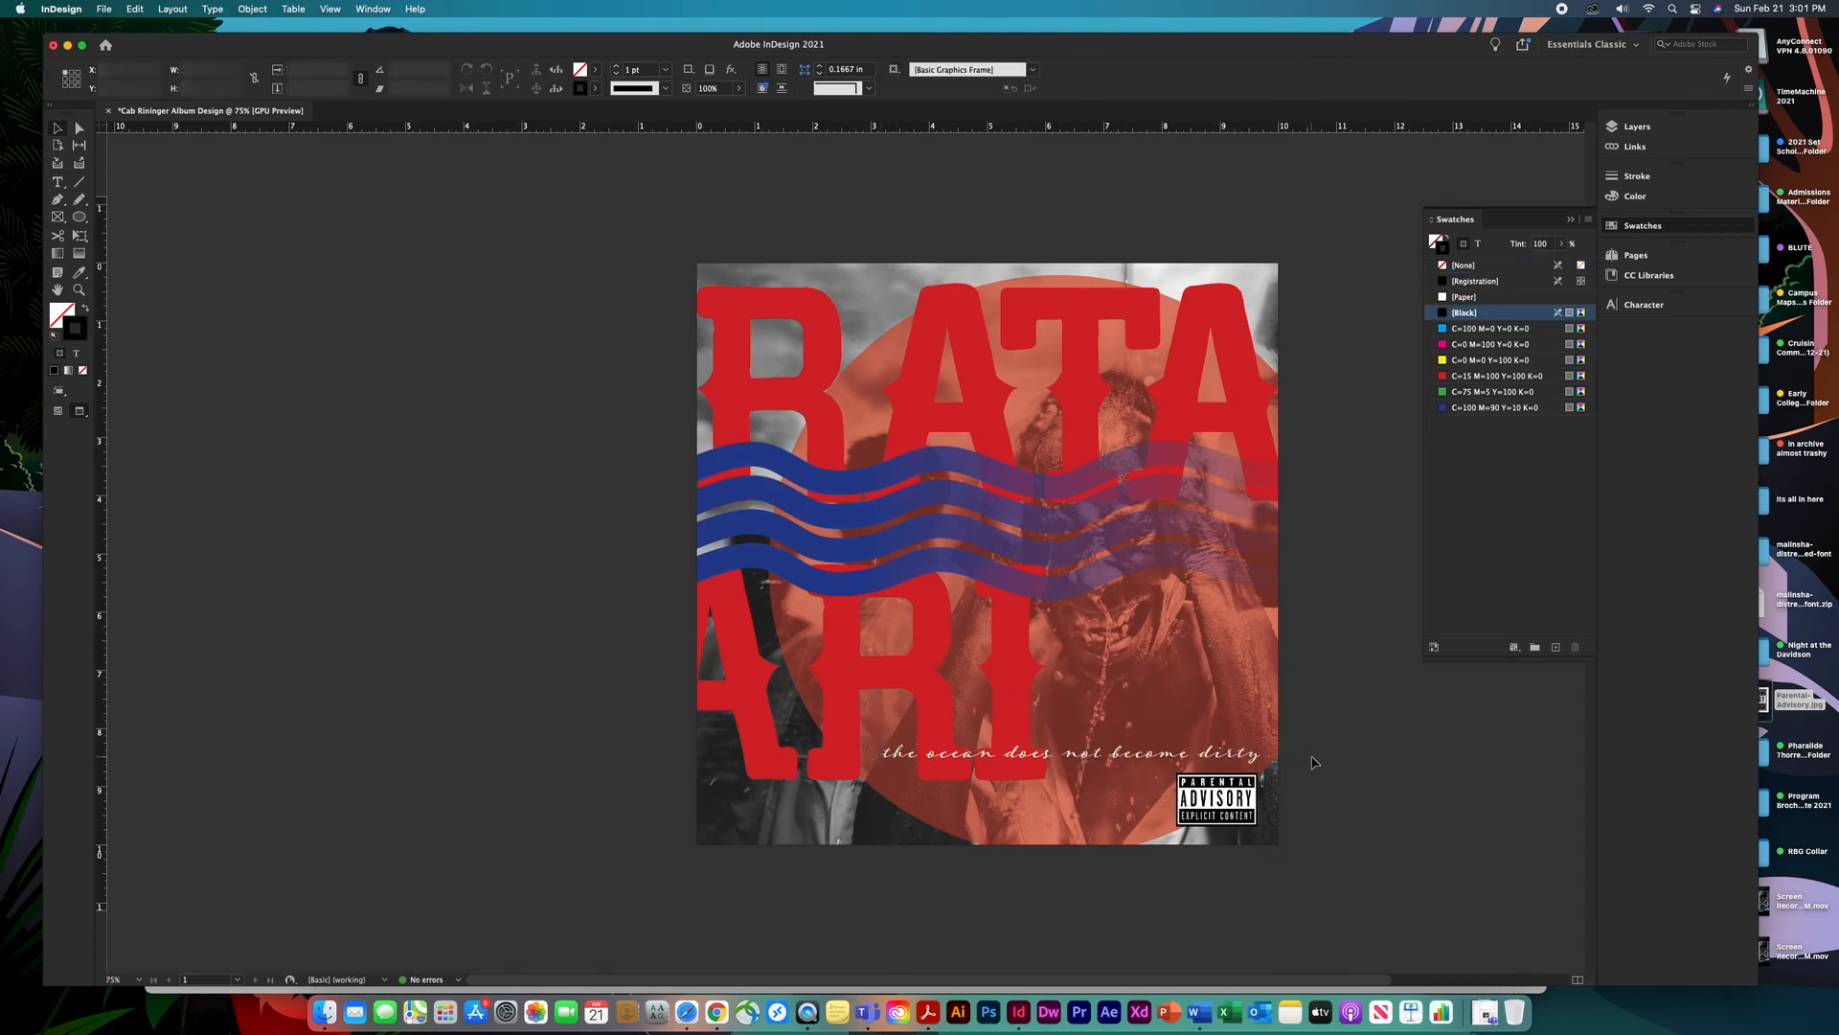